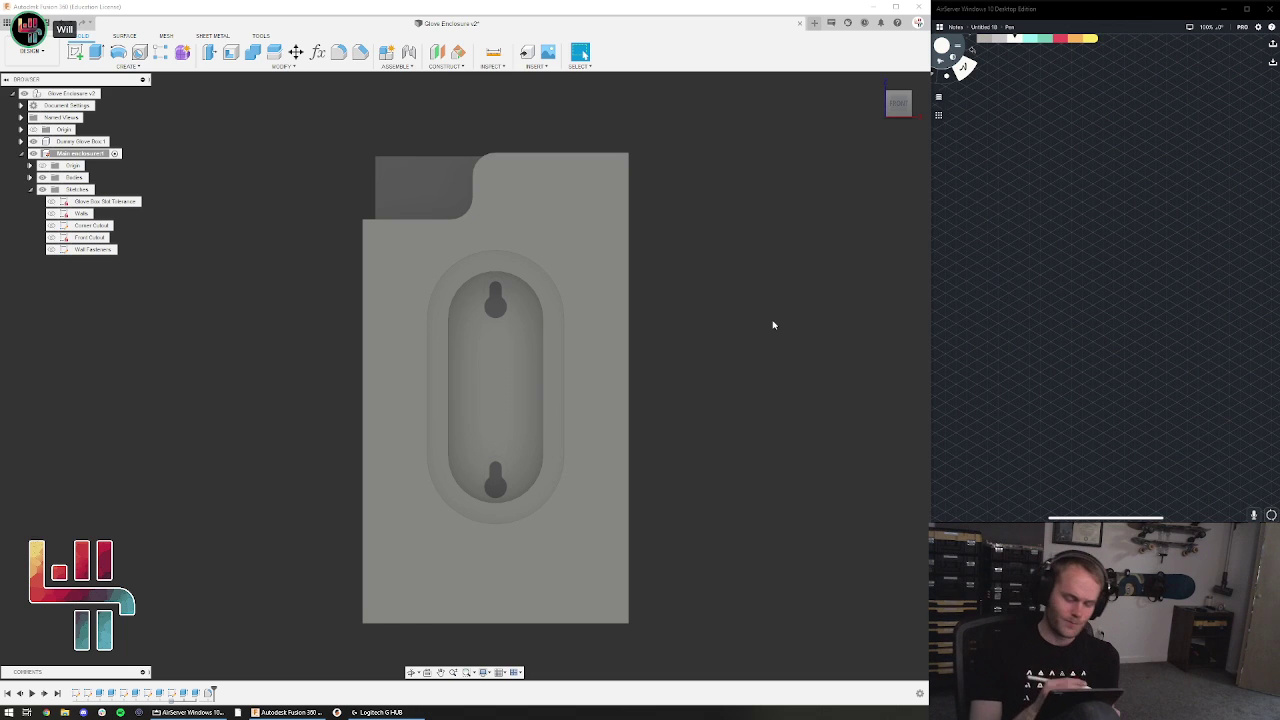
mouse_move(1061, 186)
mouse_down()
mouse_move(1061, 296)
mouse_move(1148, 298)
mouse_move(1149, 182)
mouse_move(1061, 184)
mouse_up()
mouse_move(1098, 266)
mouse_down()
mouse_move(1100, 205)
mouse_move(1117, 208)
mouse_move(1116, 272)
mouse_move(1099, 263)
mouse_up()
key(ctrl+z)
key(ctrl+z)
key(ctrl+z)
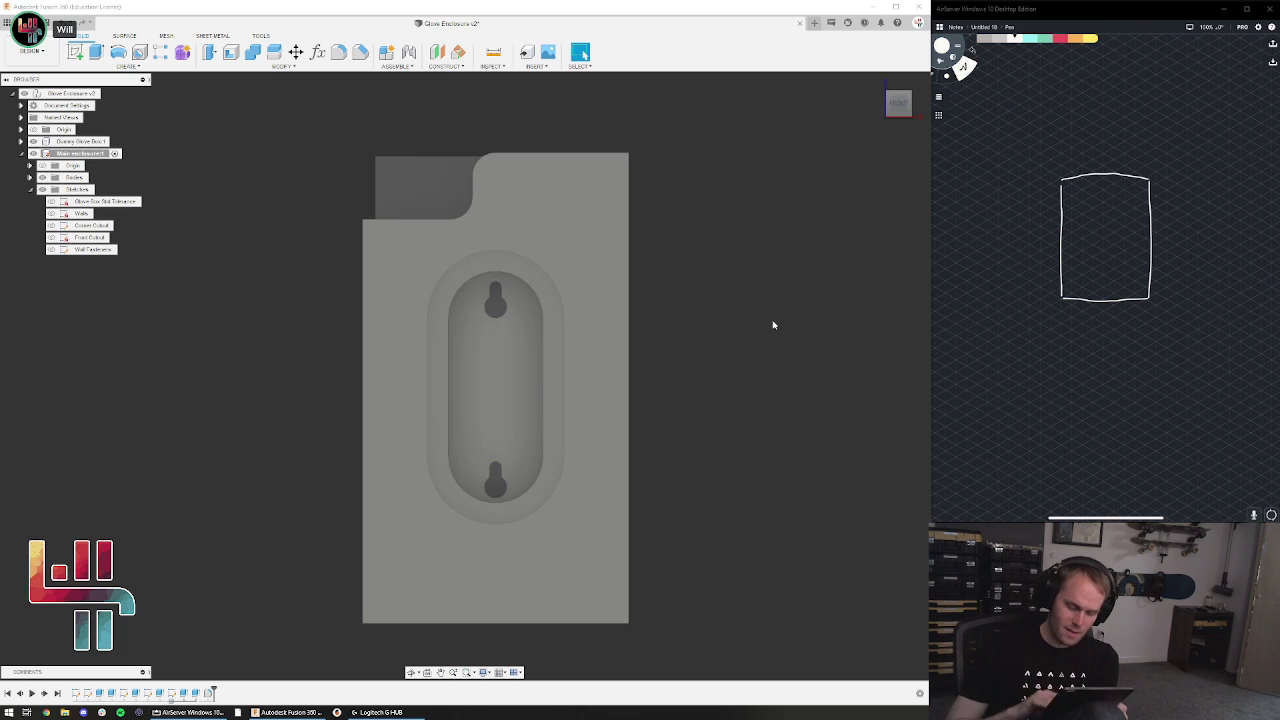
key(ctrl+z)
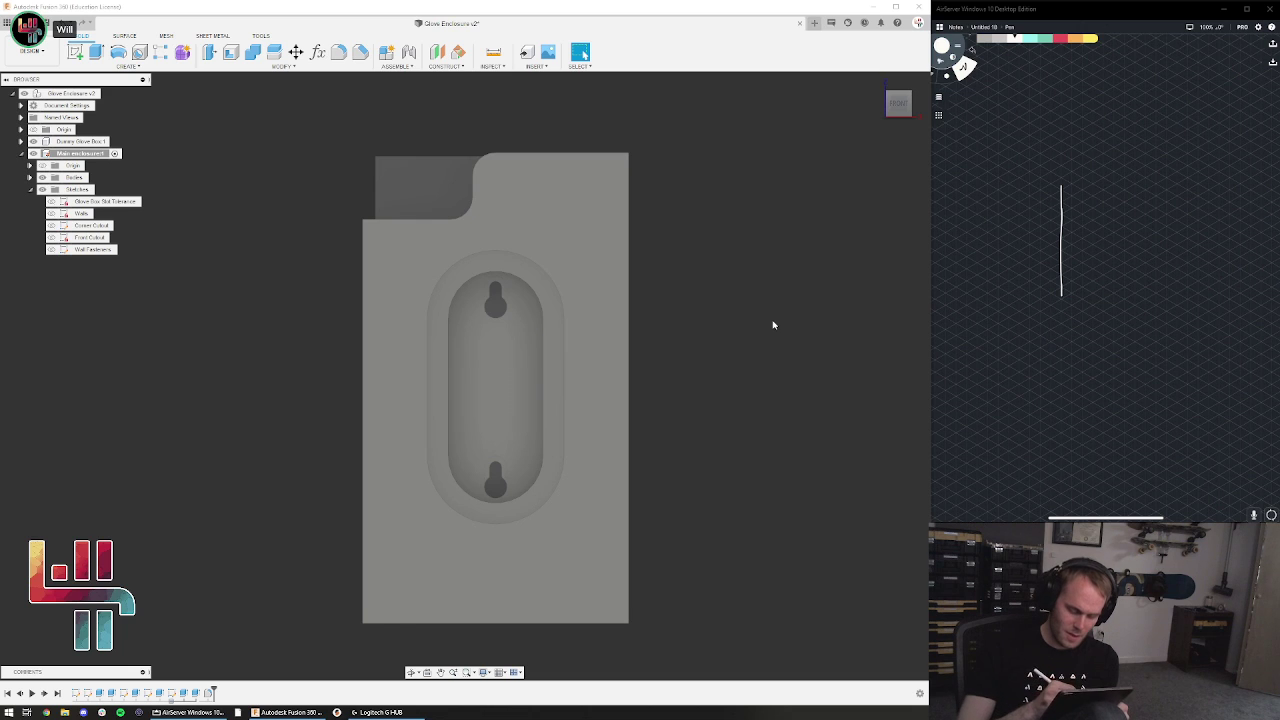
Draw the tall front outline of the box freehand on the isometric canvas, with a horizontal line across its upper end
mouse_move(1061, 295)
mouse_down()
mouse_move(1062, 338)
mouse_move(1150, 342)
mouse_move(1158, 189)
mouse_up()
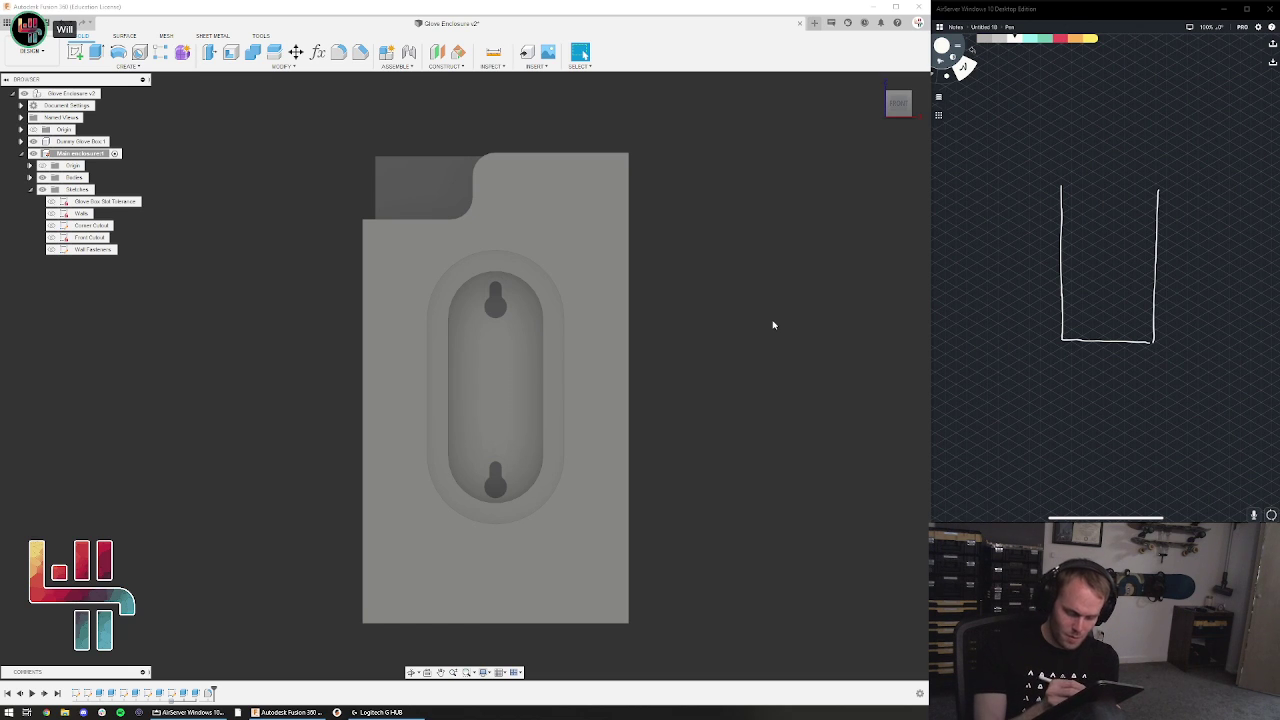
drag(1062, 211, 1157, 210)
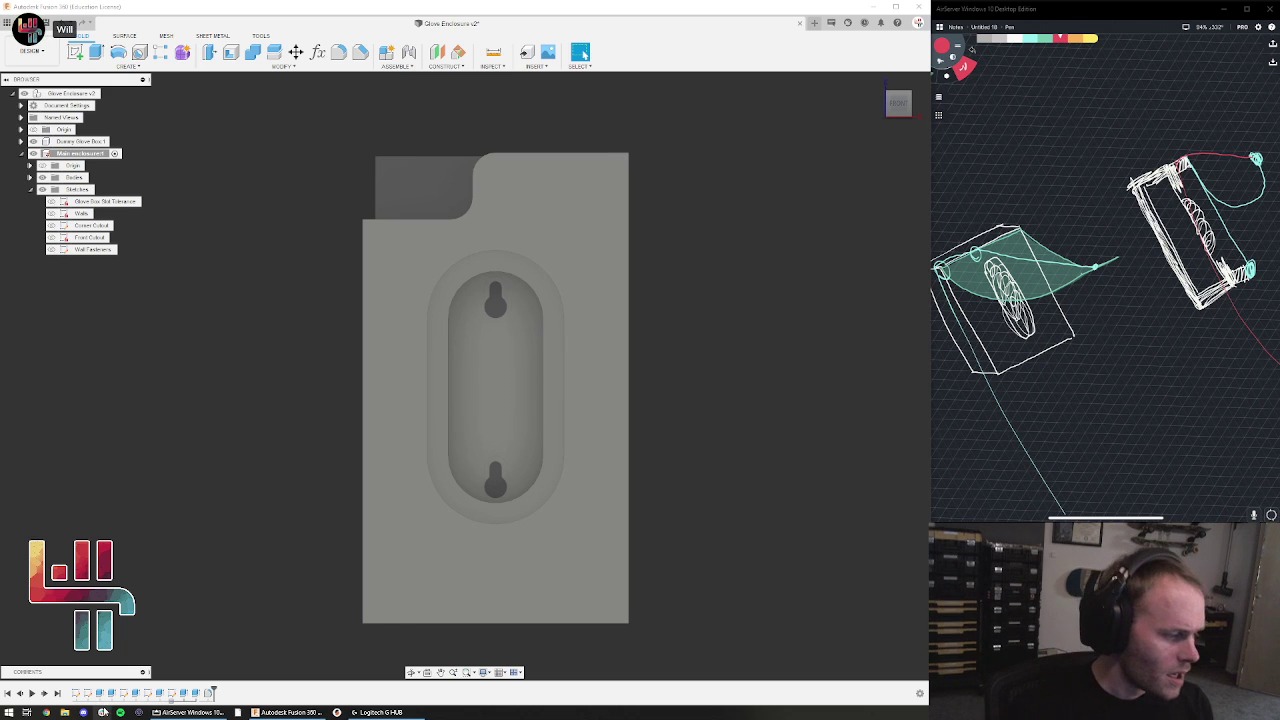
Roll the design history back to the start, advance it past the first feature and review the Glove Box Slot Tolerance sketch
click(8, 693)
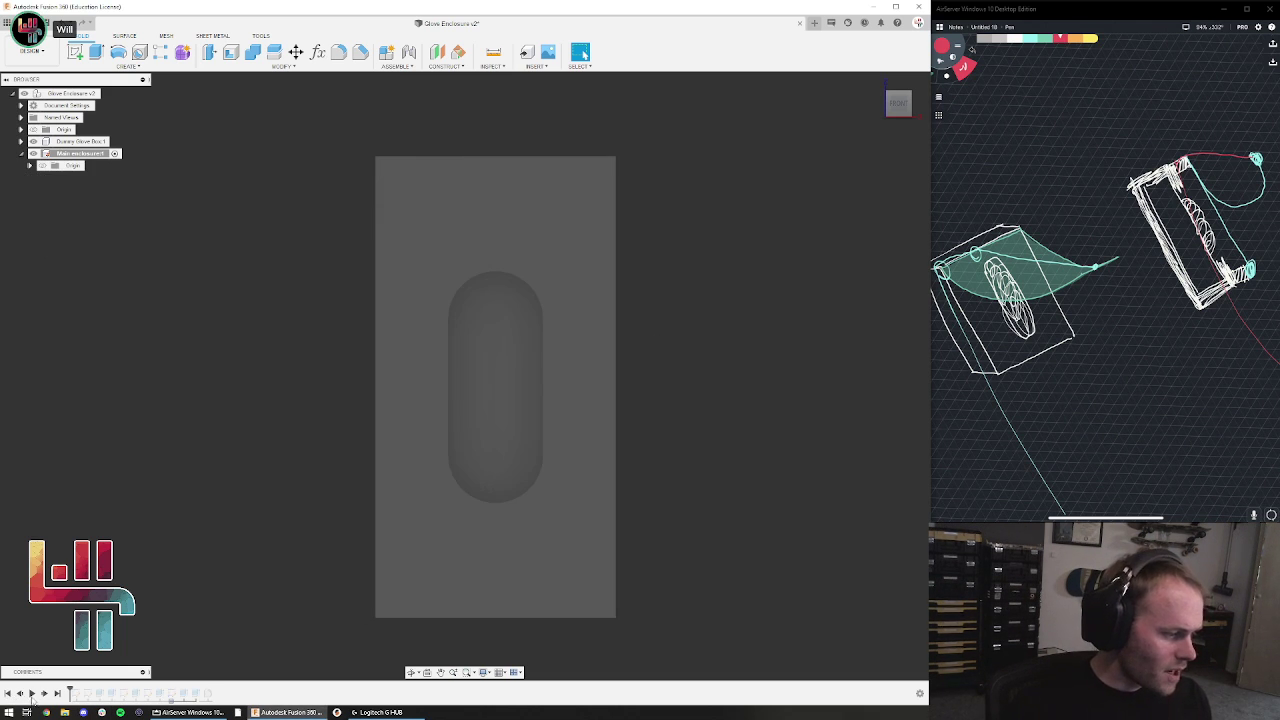
drag(69, 689, 80, 693)
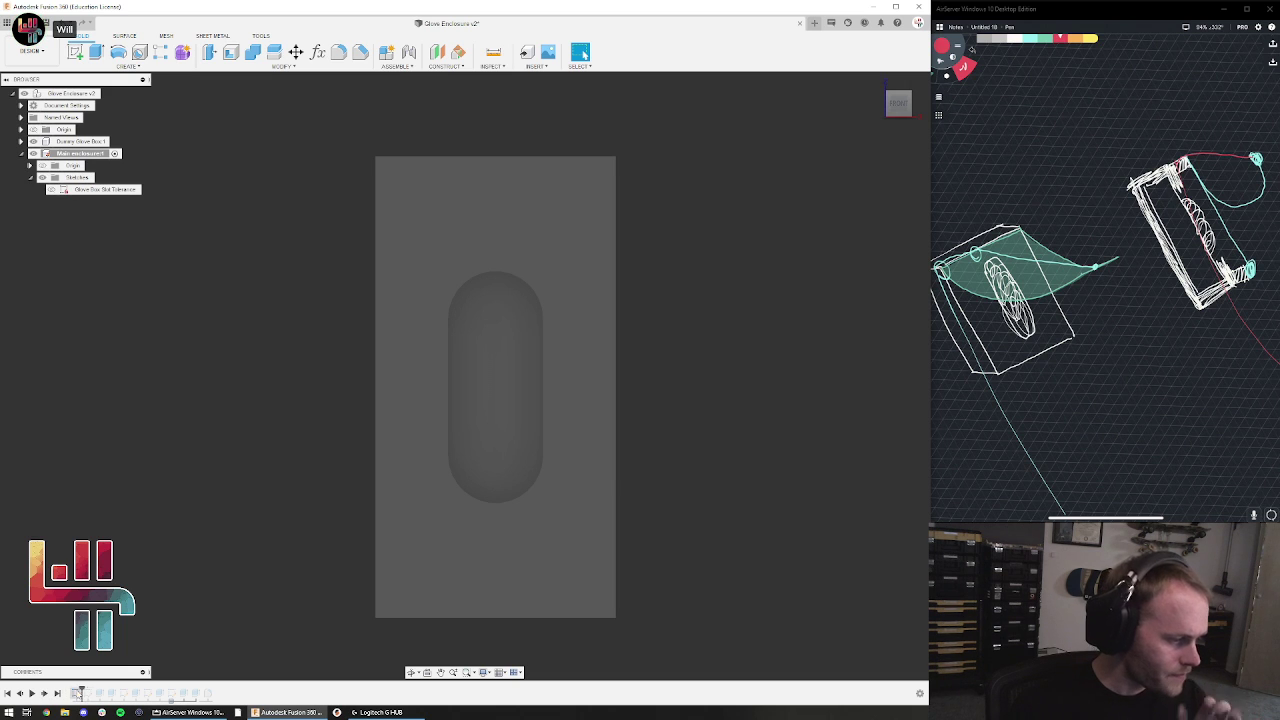
double_click(105, 189)
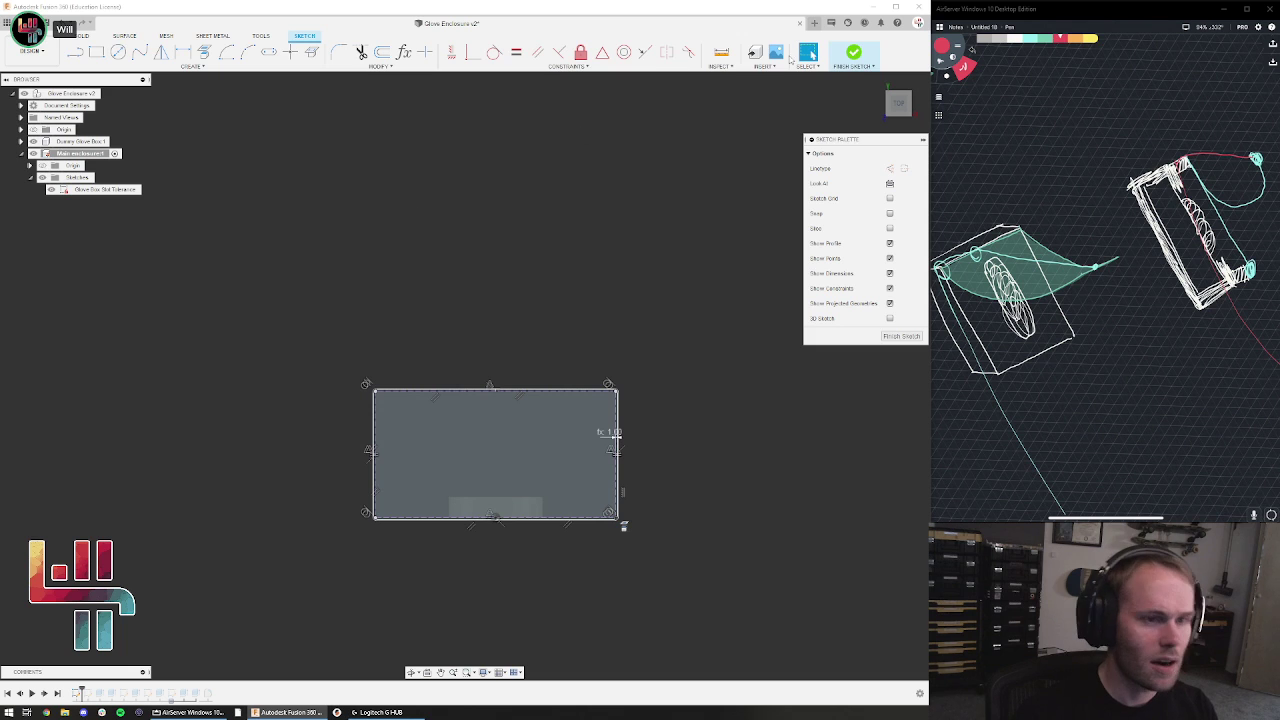
click(861, 44)
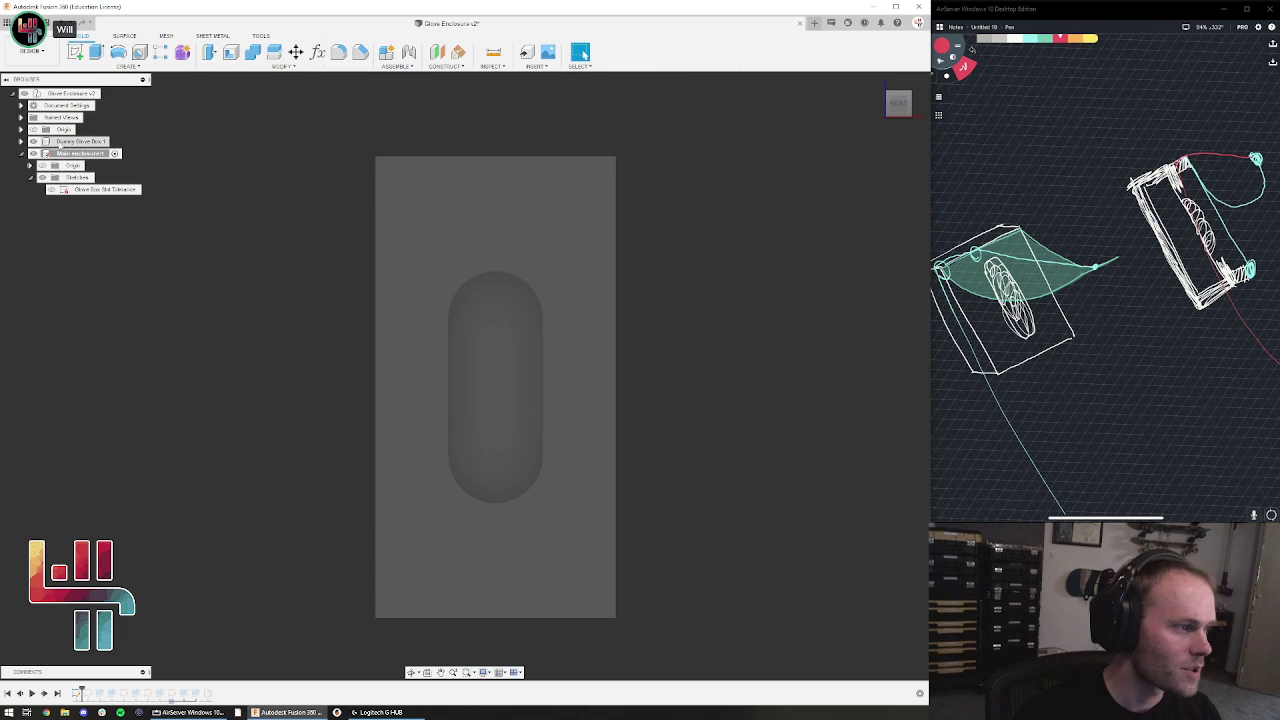
Activate the Dummy Glove Box component and review its Box Dimensions sketch
click(75, 141)
click(324, 329)
shift+middle_drag(176, 318, 250, 355)
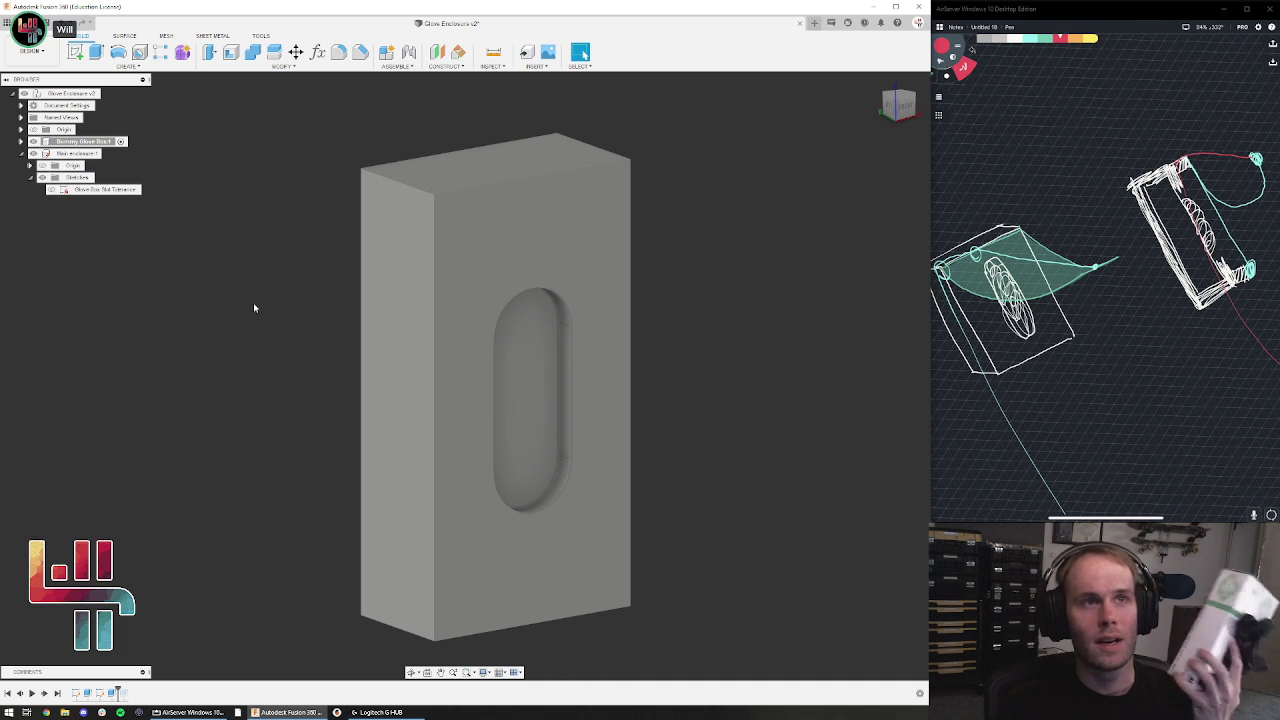
double_click(76, 693)
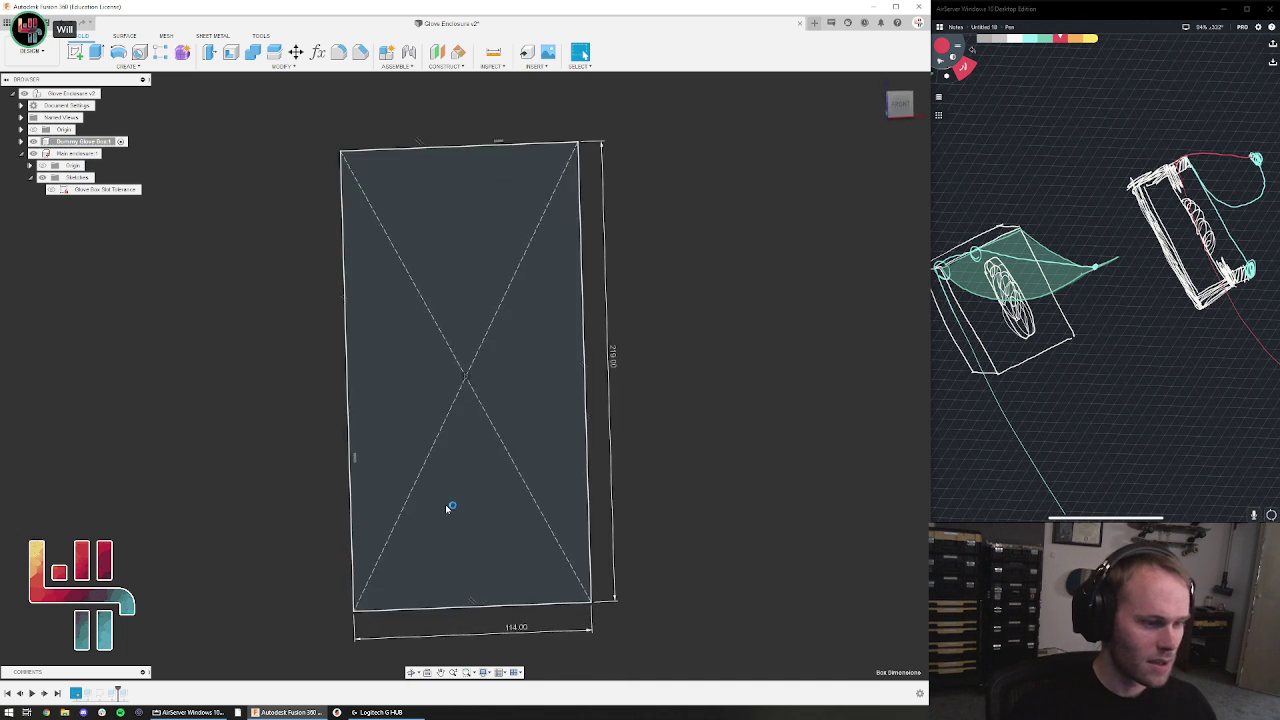
click(853, 52)
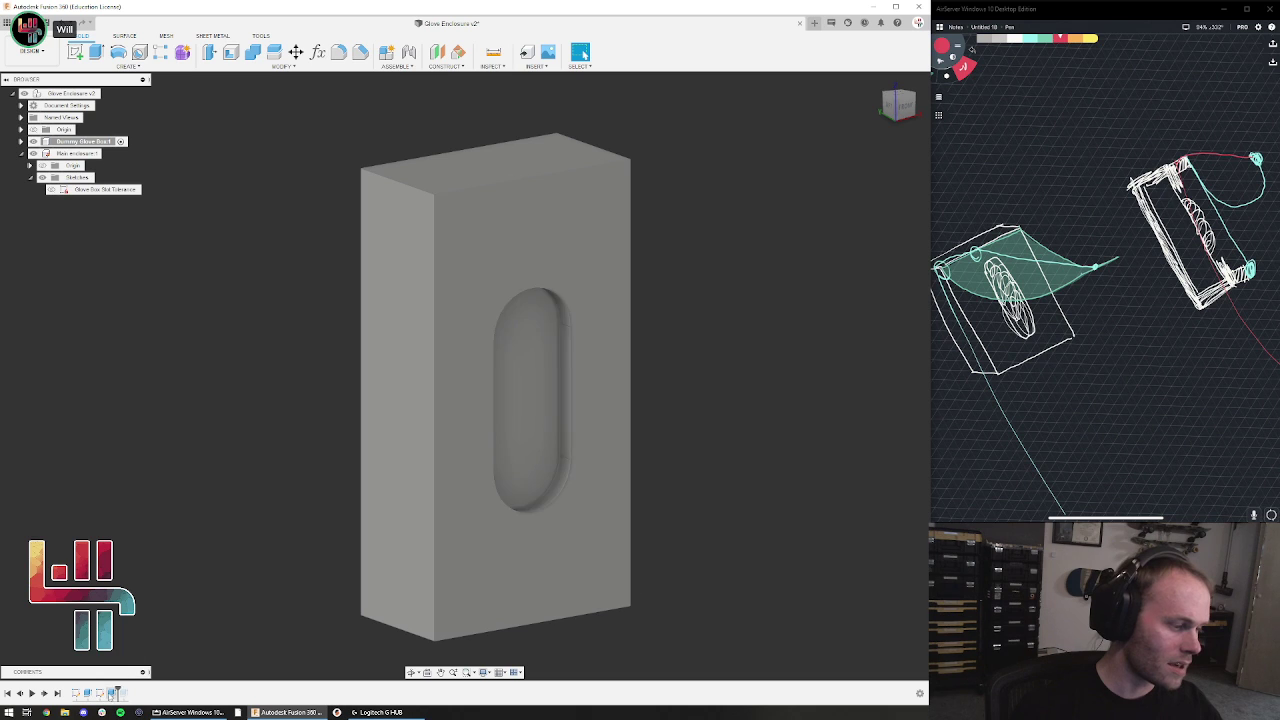
Highlight the extrude feature of the dummy box's oval opening and review the rectangular base sketch again
click(116, 692)
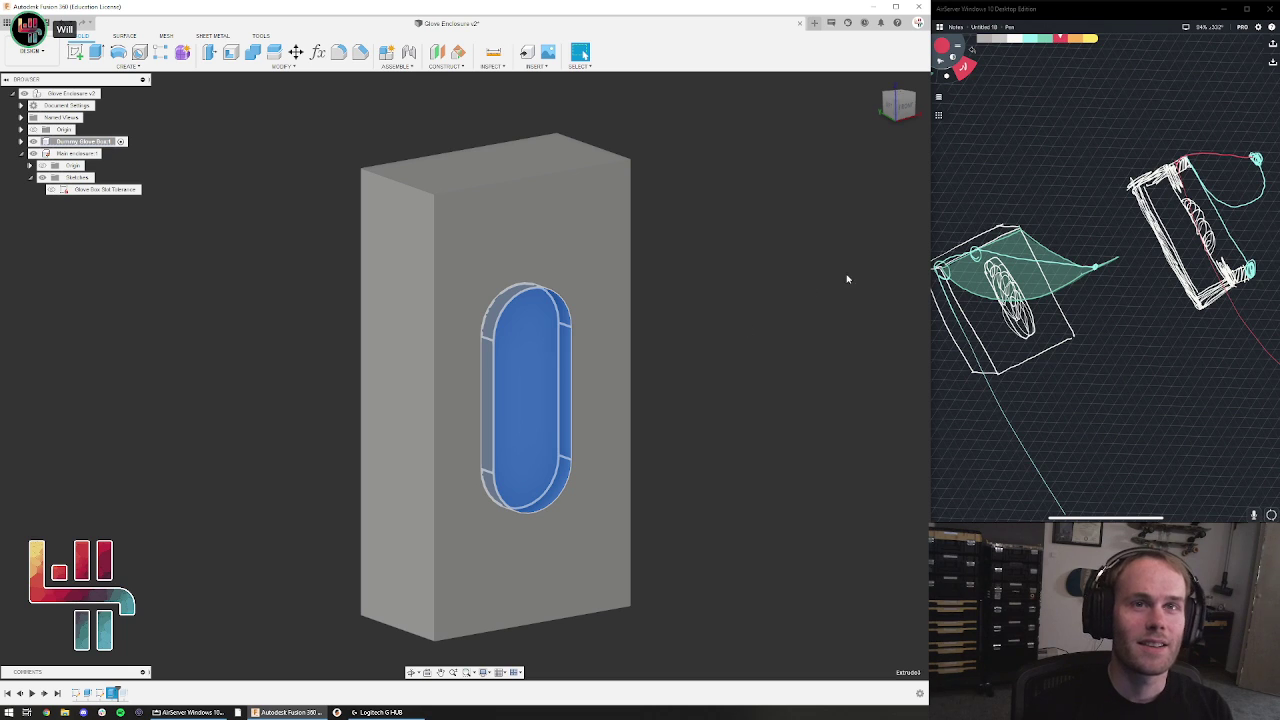
click(755, 286)
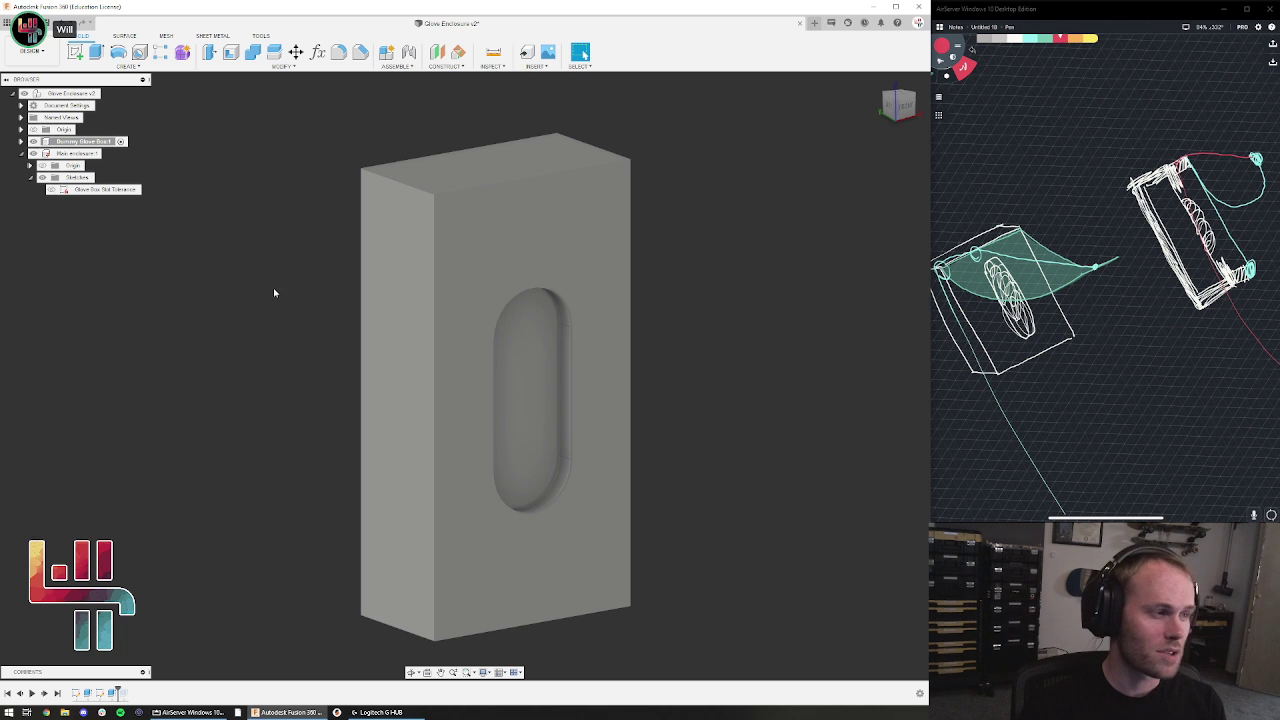
double_click(77, 692)
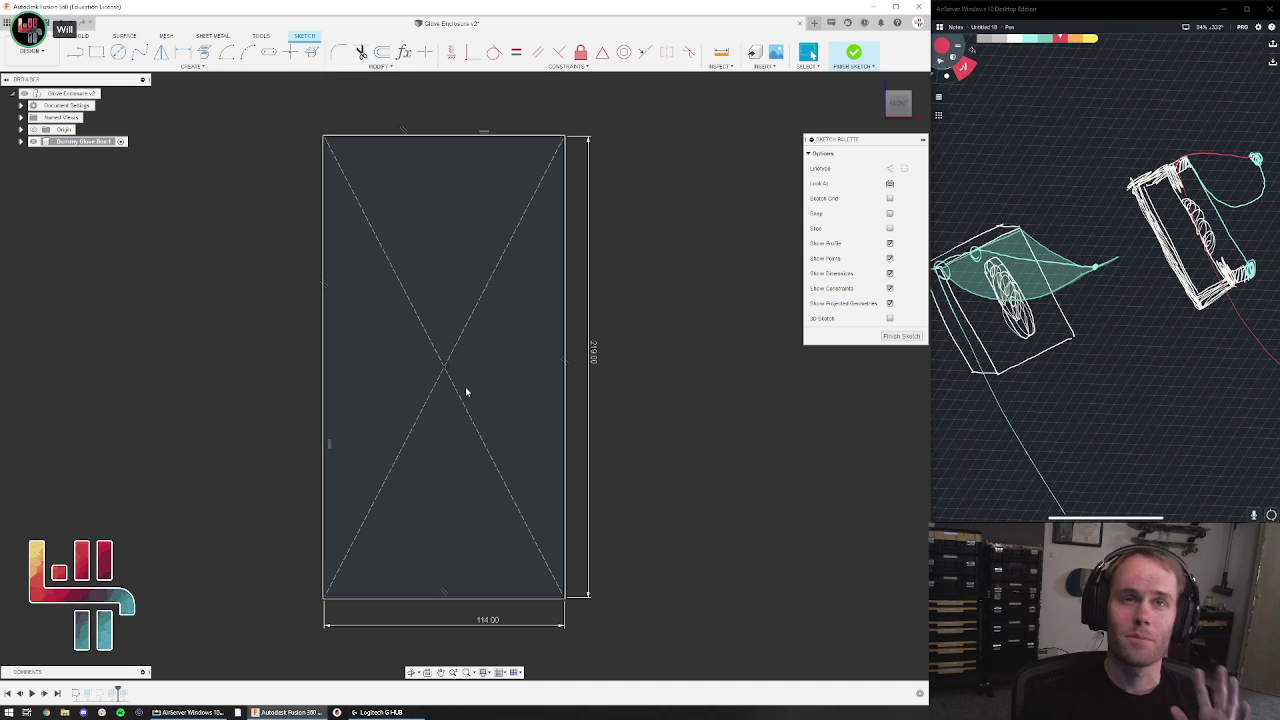
click(853, 52)
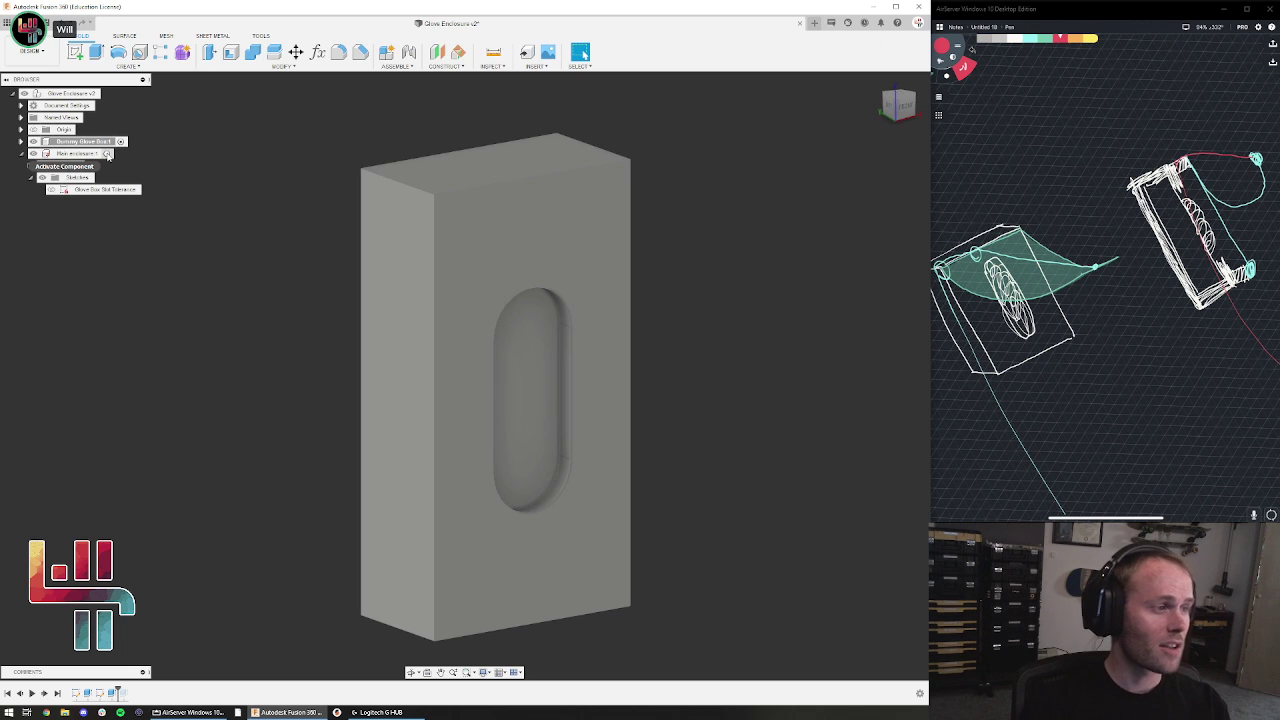
Activate the Main enclosure component, advance its history by one feature and examine the Glove Box Slot Tolerance sketch up close
click(107, 154)
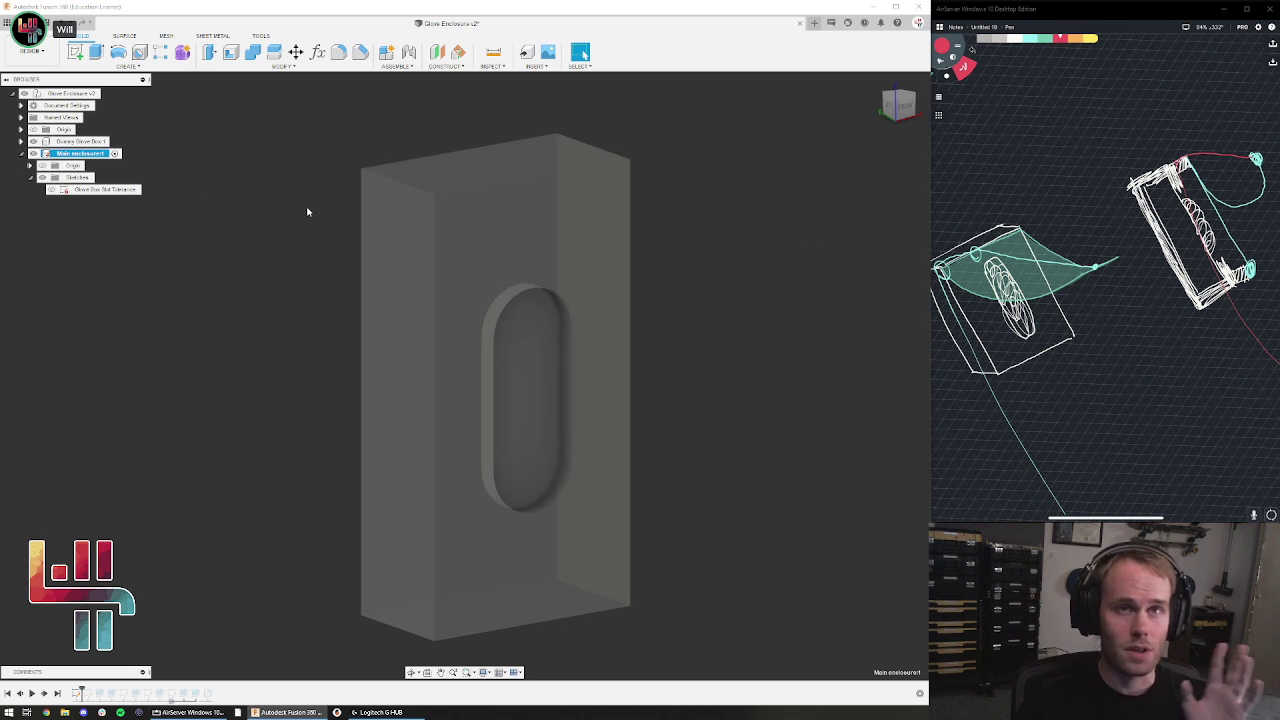
middle_drag(346, 197, 381, 180)
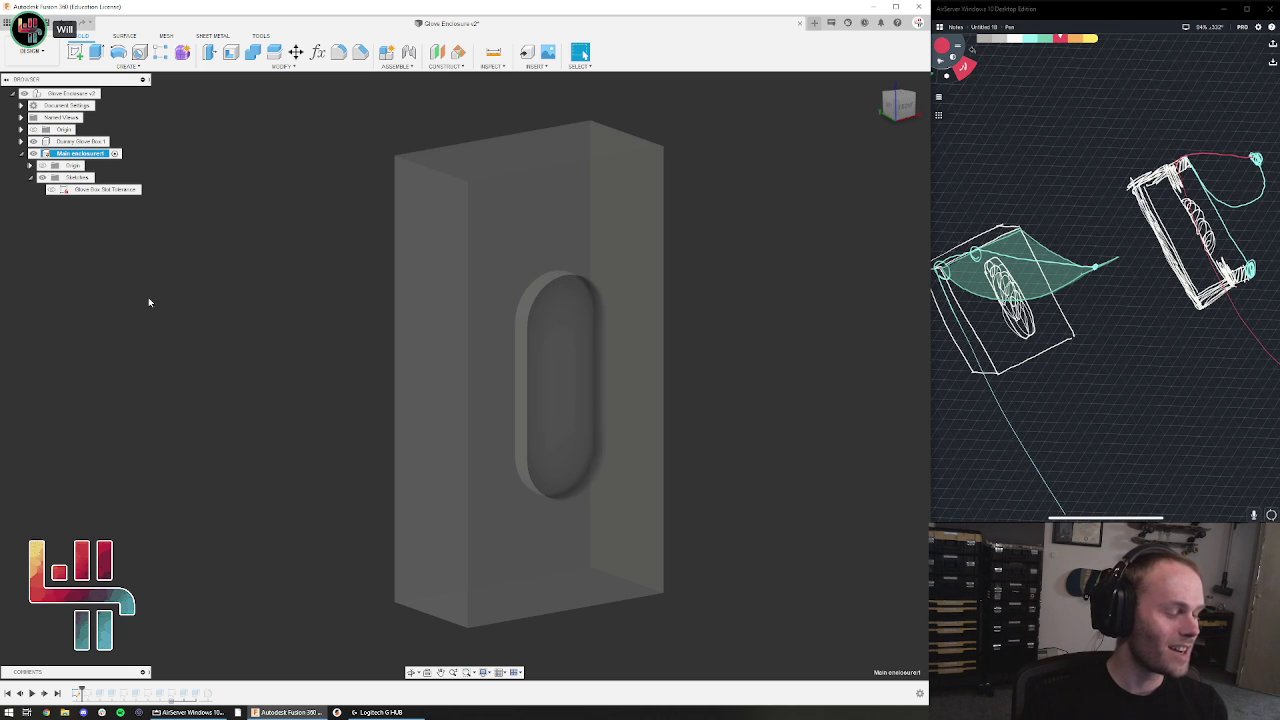
click(45, 694)
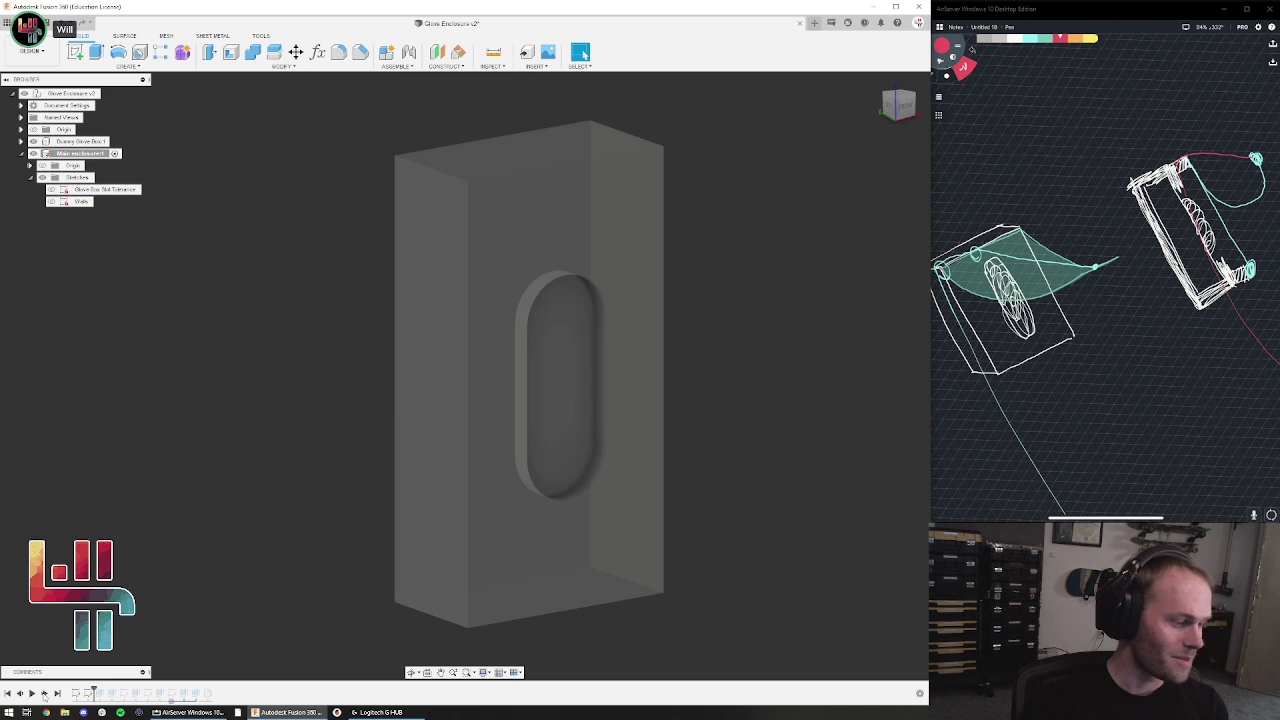
double_click(76, 693)
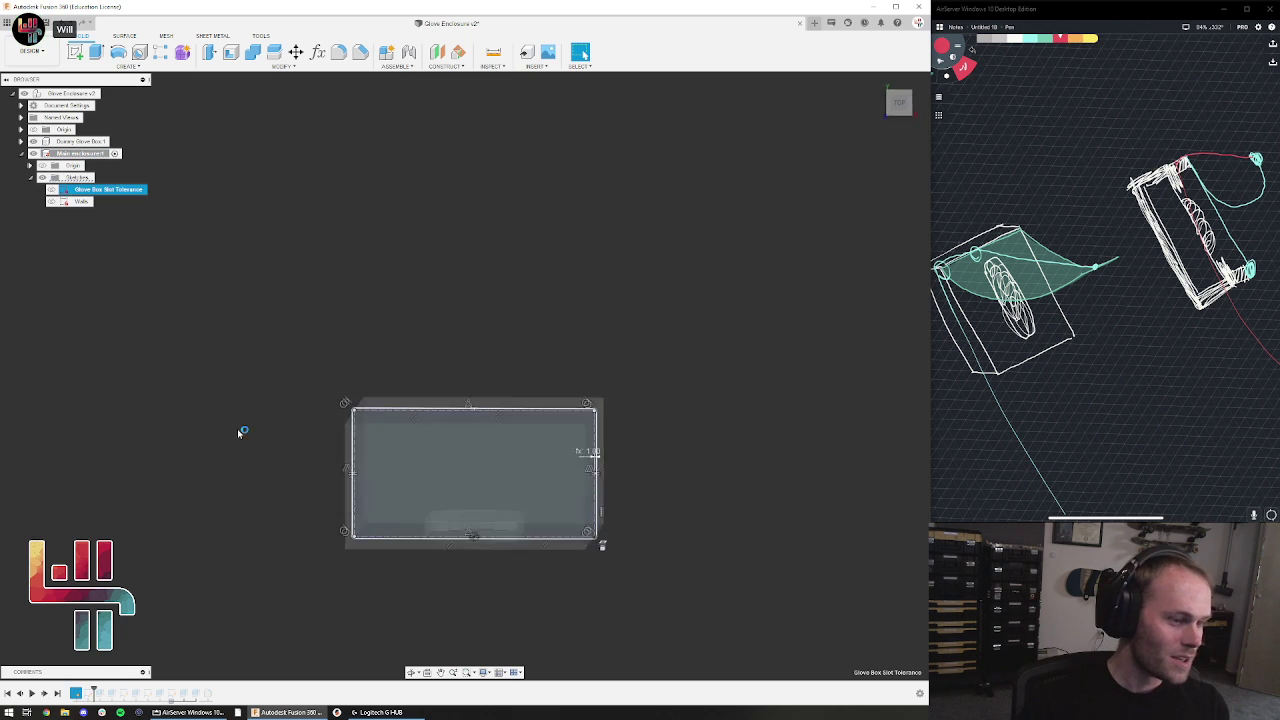
scroll(574, 513, up, 3)
scroll(626, 371, up, 3)
scroll(712, 352, down, 4)
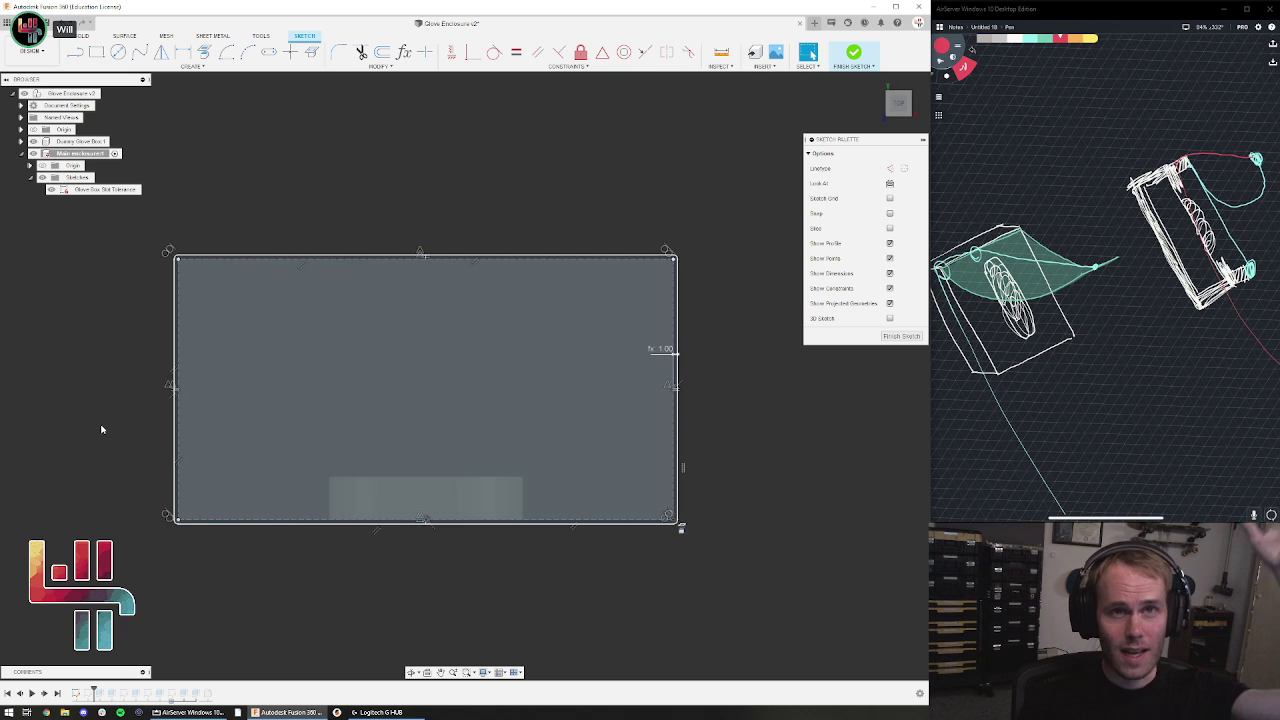
click(853, 52)
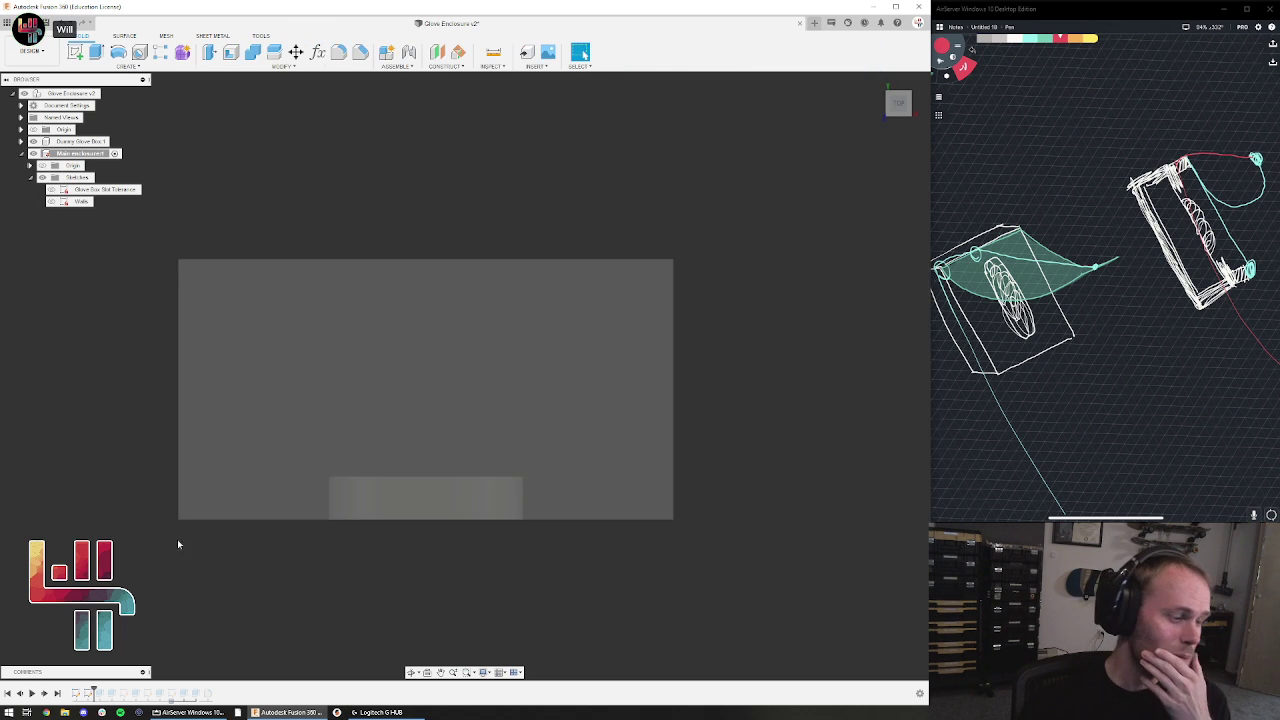
Open the Walls sketch of the main enclosure to review its wall offsets, and close it
click(90, 693)
double_click(90, 693)
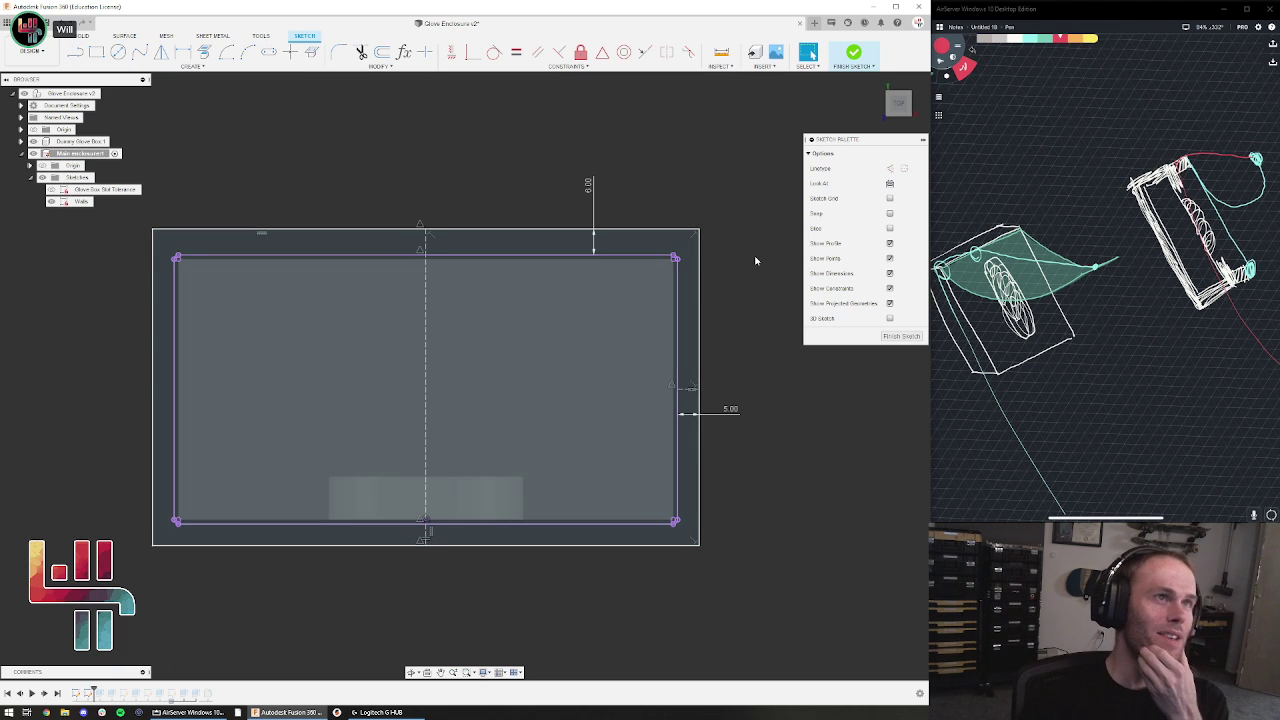
click(846, 64)
Roll the enclosure's history forward through the wall extrusion, the corner cutout and the front oval cutout, examining the model
drag(96, 690, 107, 689)
shift+middle_drag(782, 509, 783, 455)
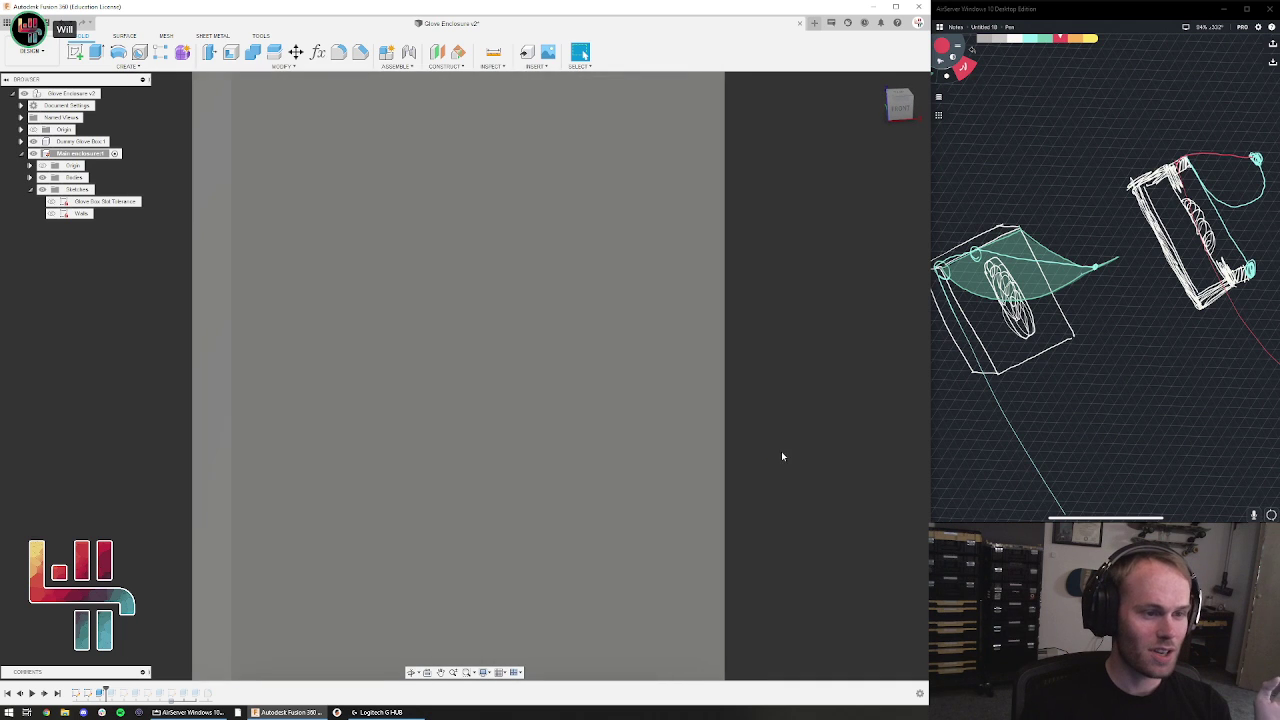
scroll(783, 455, down, 5)
middle_drag(760, 411, 699, 377)
drag(103, 692, 153, 690)
mouse_move(349, 547)
shift+middle_down()
mouse_move(310, 539)
mouse_move(372, 541)
mouse_move(276, 552)
mouse_move(316, 542)
shift+middle_up()
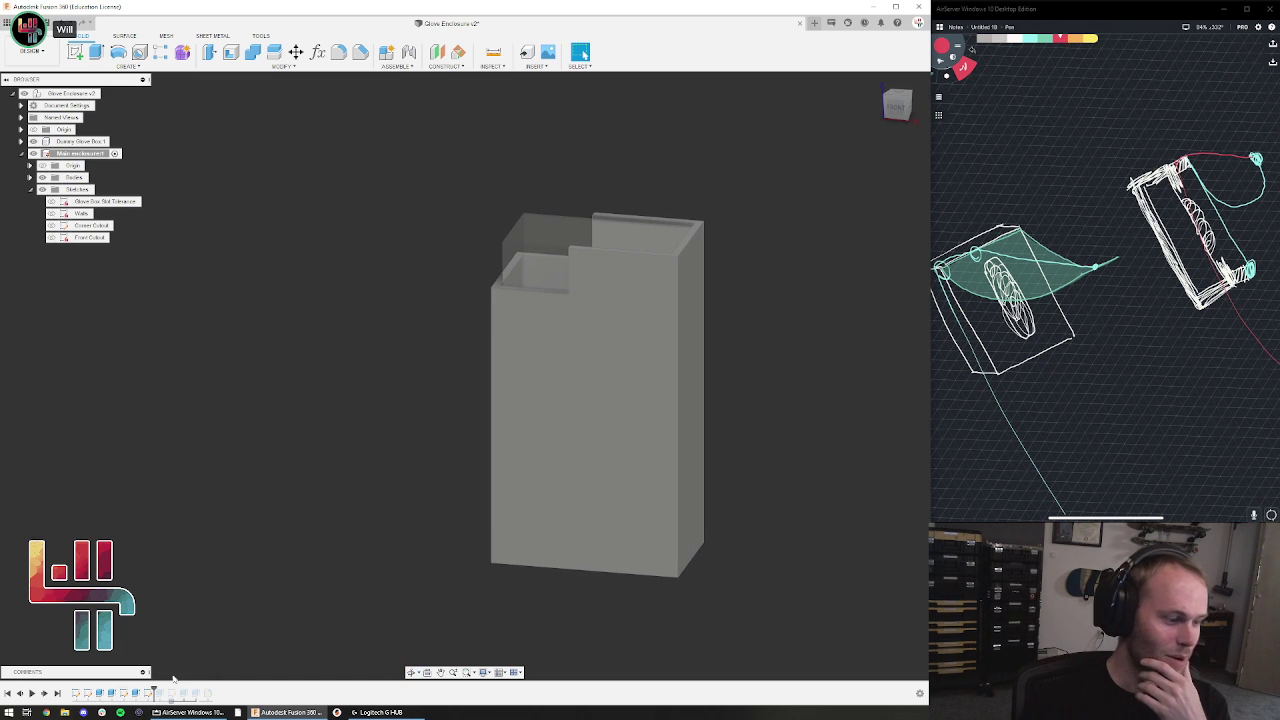
drag(159, 690, 166, 690)
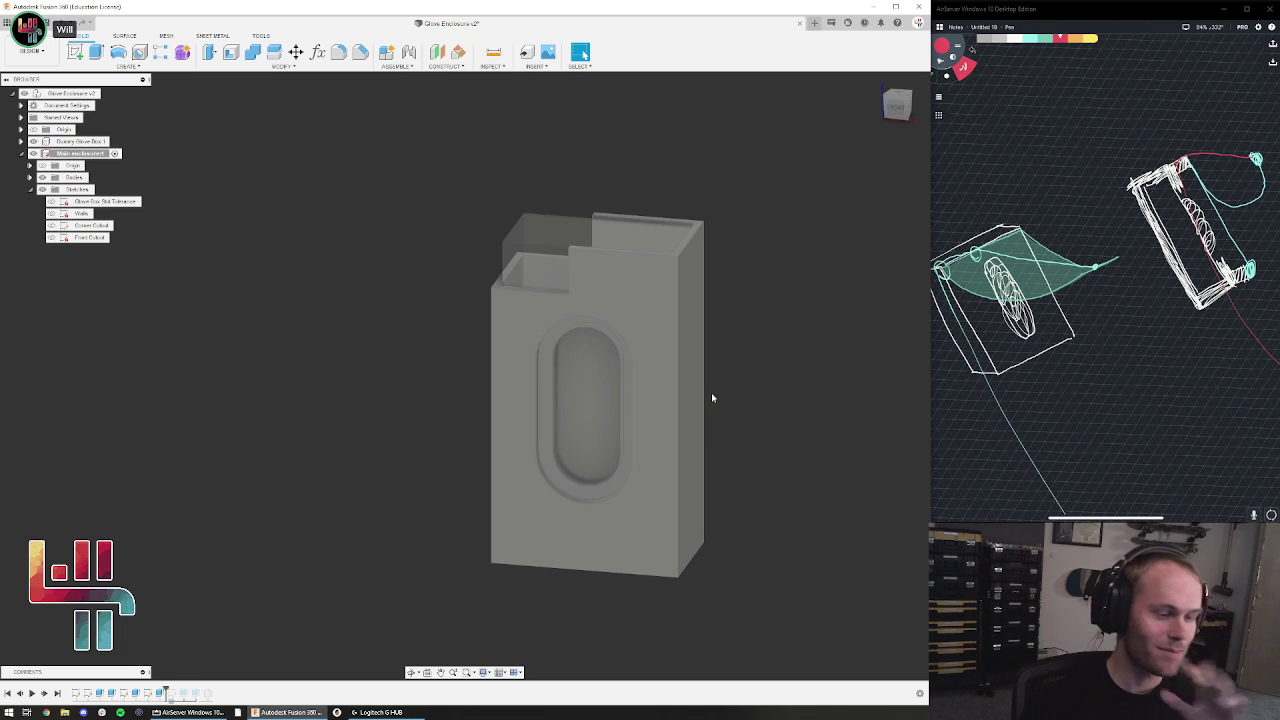
shift+middle_drag(449, 246, 471, 249)
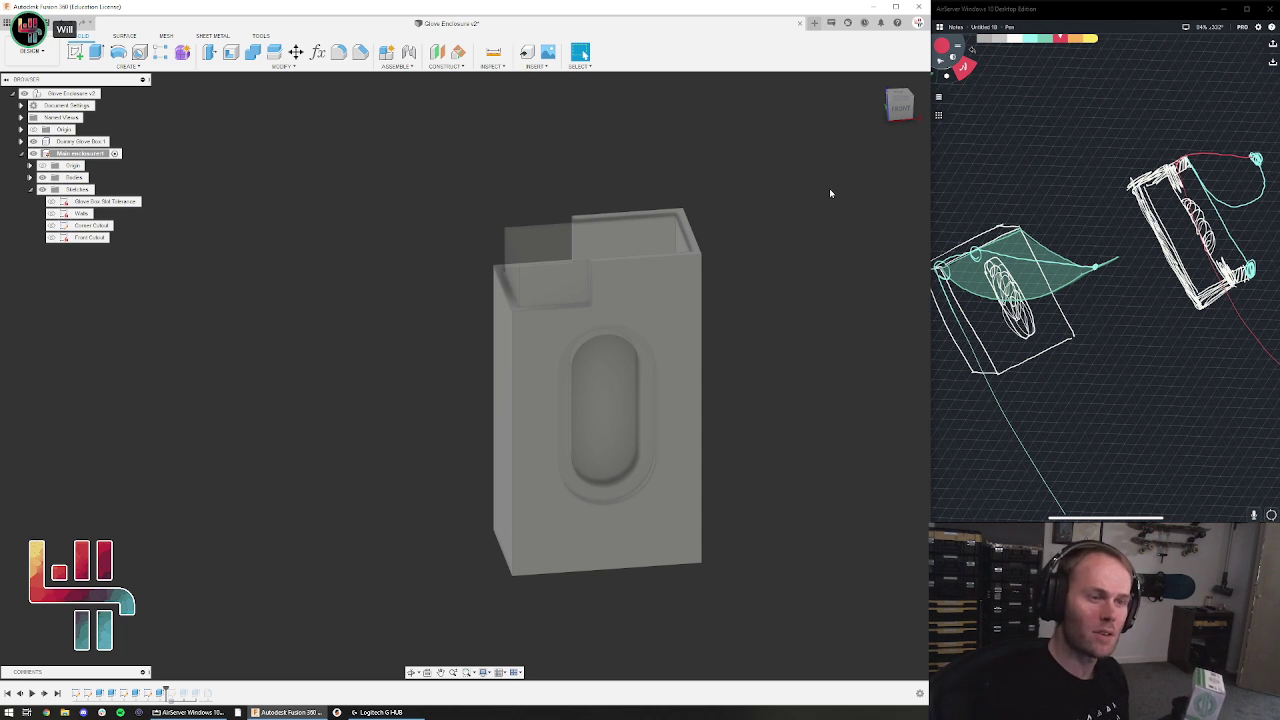
Examine how the front oval opening is built by comparing history states, highlighting its features and reviewing the Front Cutout sketch
click(590, 242)
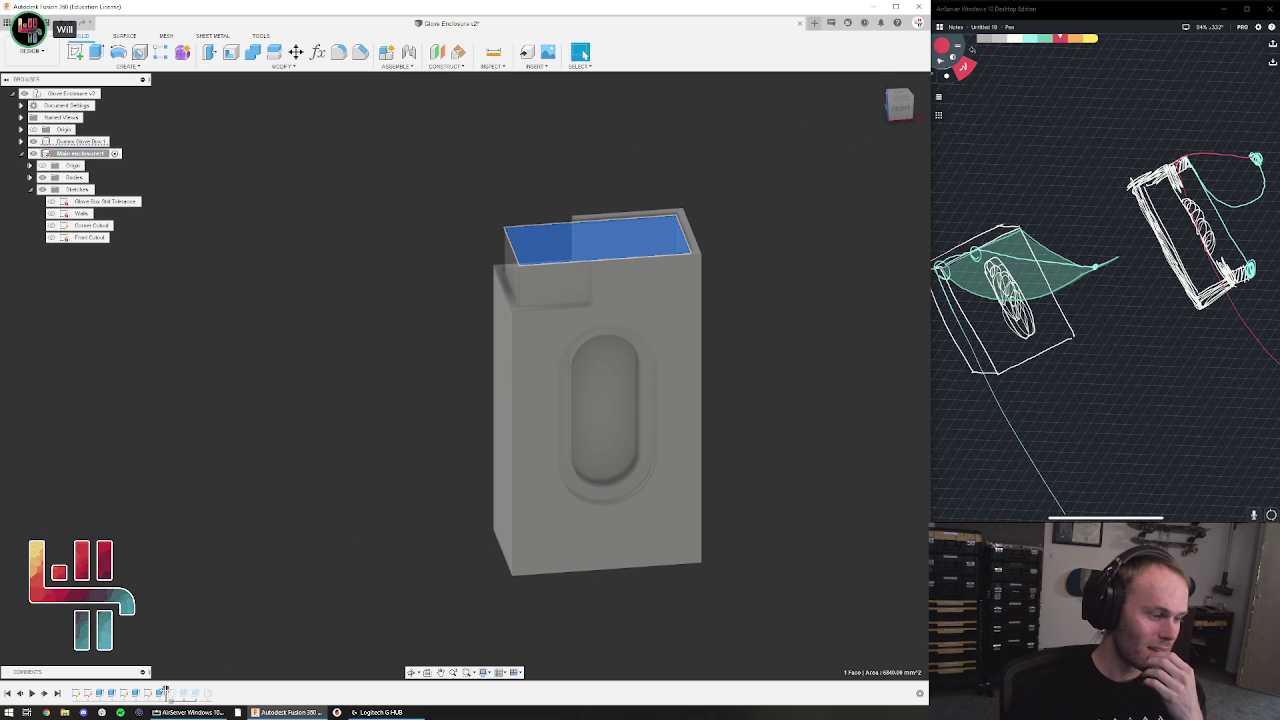
click(160, 693)
drag(166, 690, 118, 692)
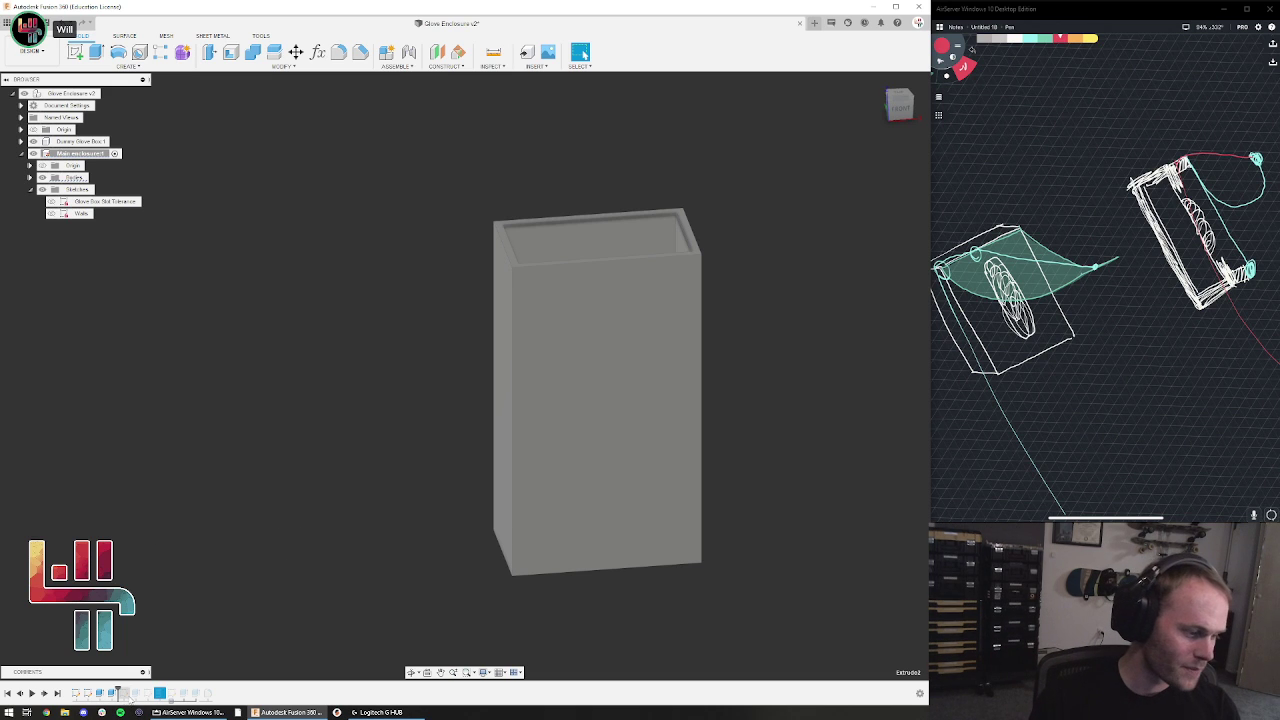
ctrl+click(158, 696)
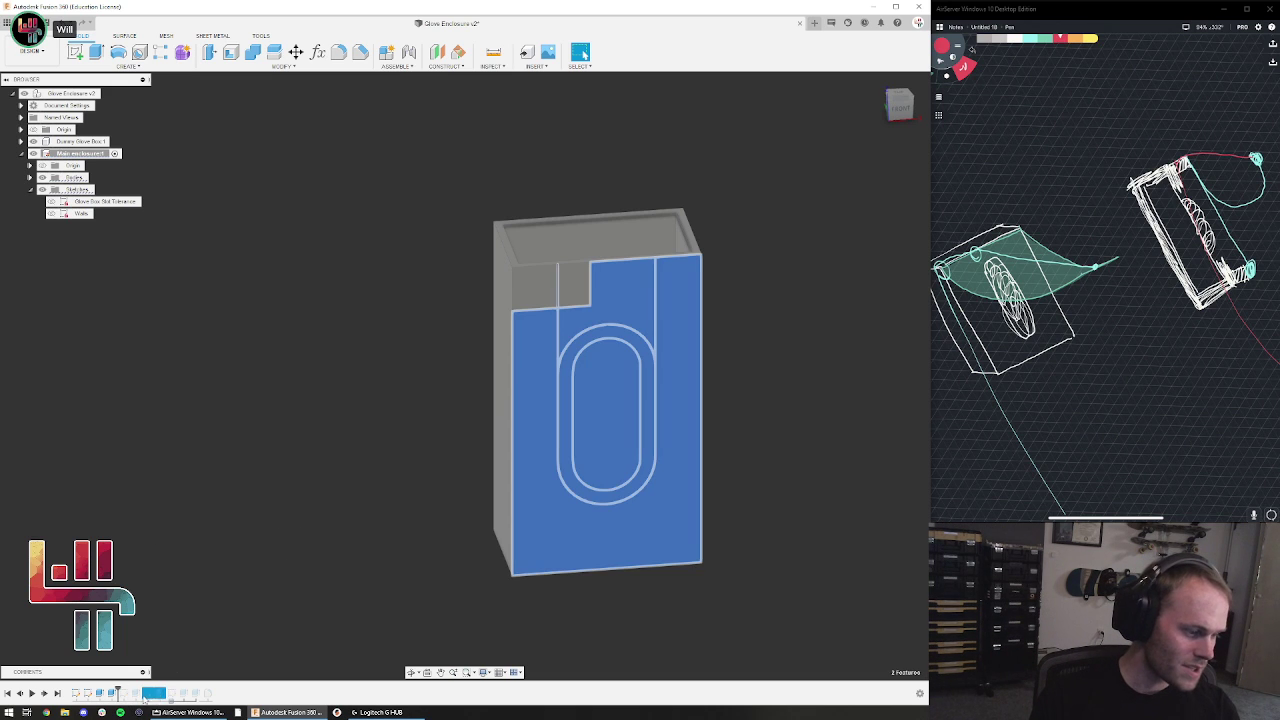
drag(117, 692, 160, 693)
click(148, 694)
ctrl+click(158, 696)
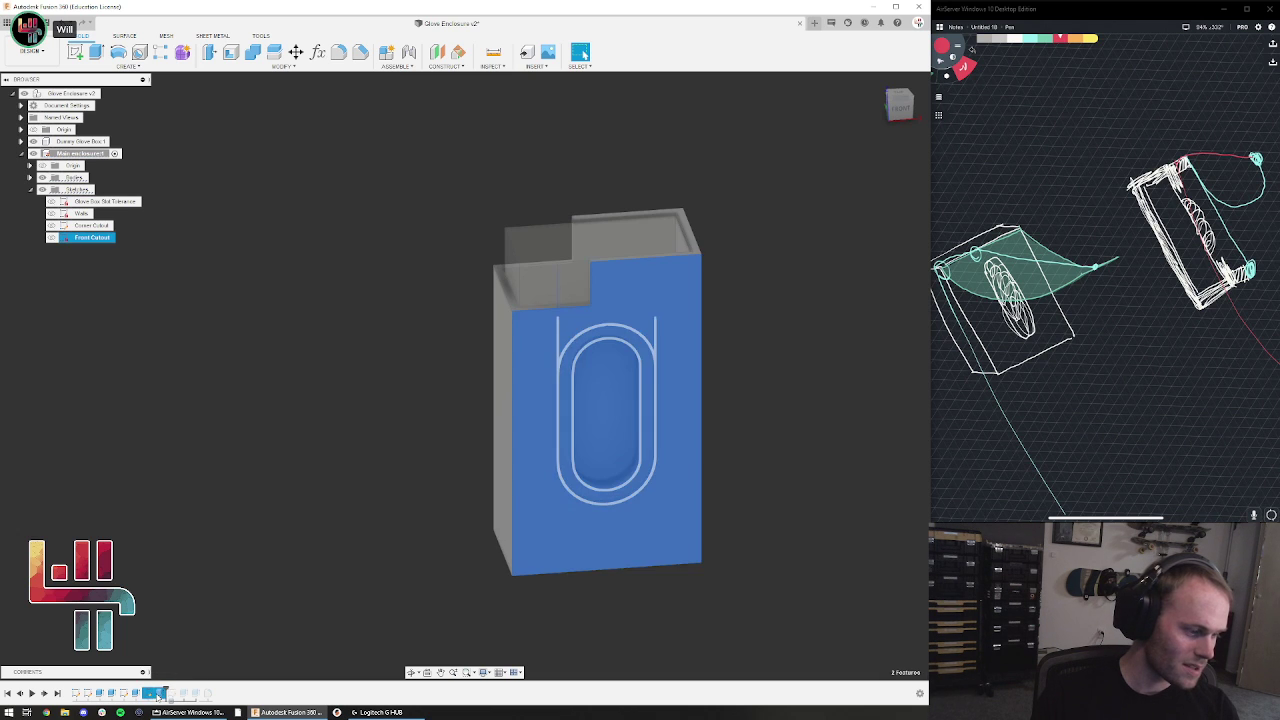
double_click(155, 694)
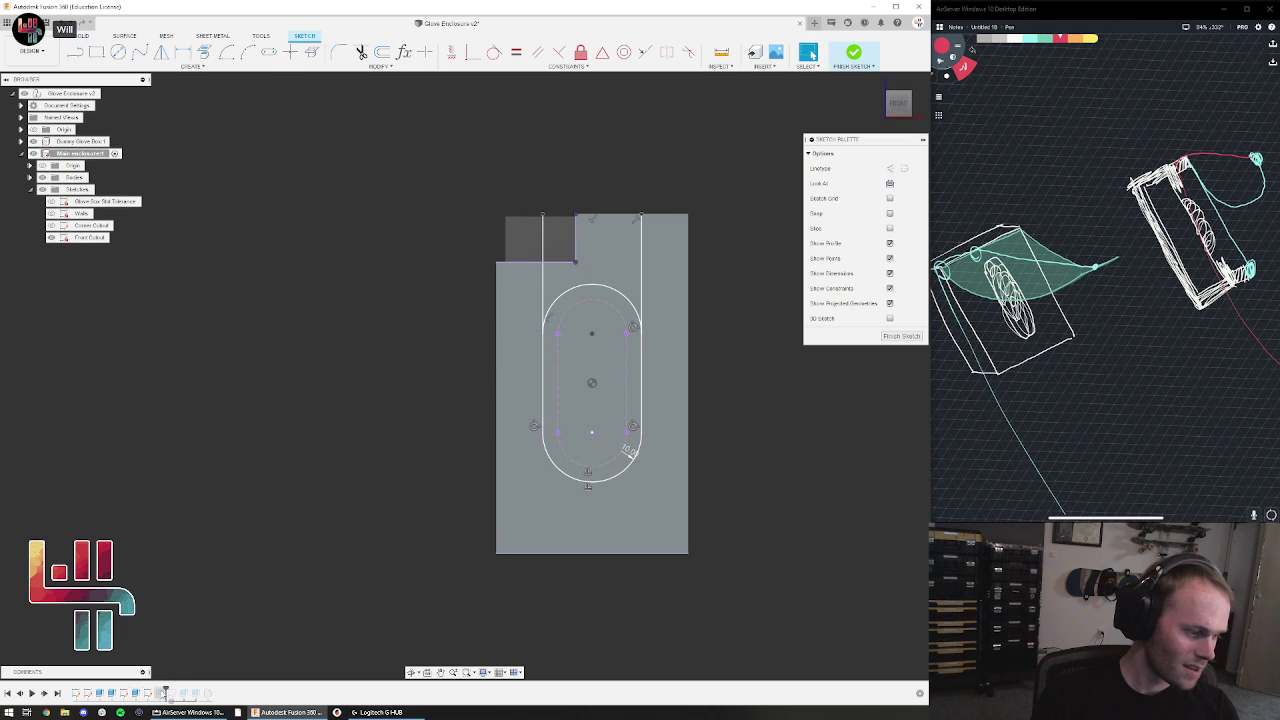
key(ctrl+z)
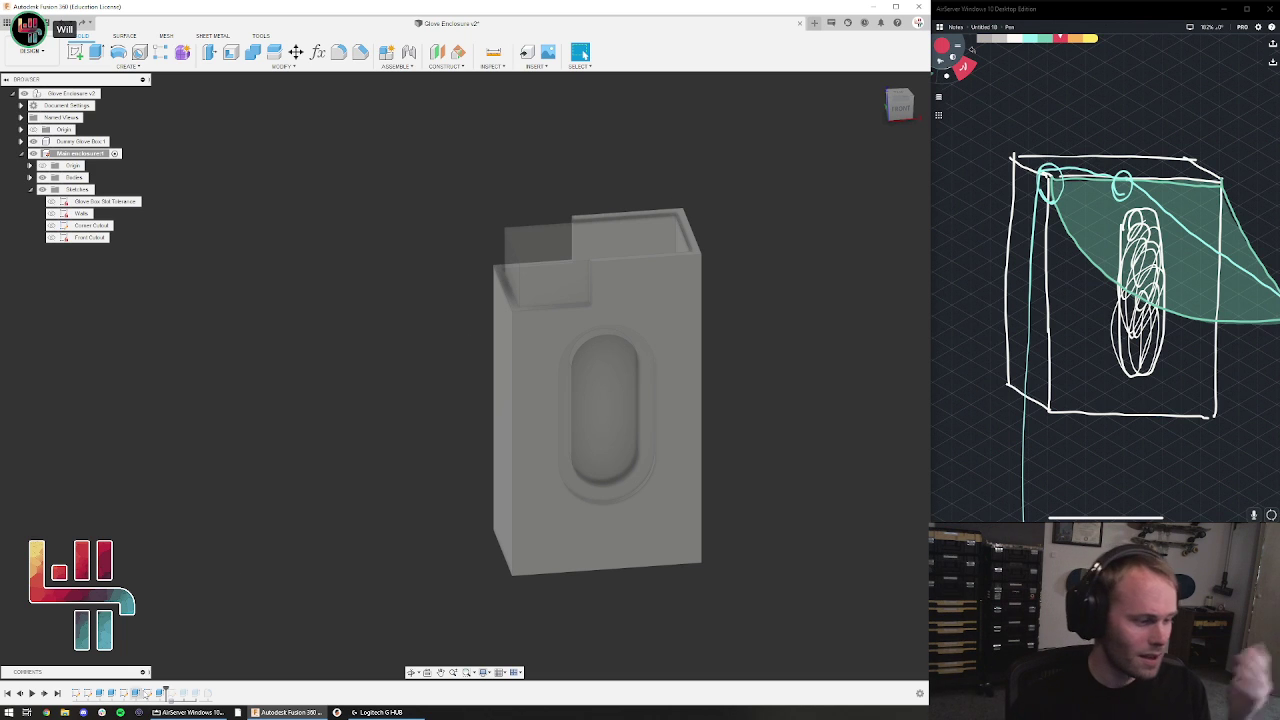
Roll the enclosure's history forward to the end and view the finished model with rounded corner cutout and keyhole fasteners
drag(167, 690, 211, 692)
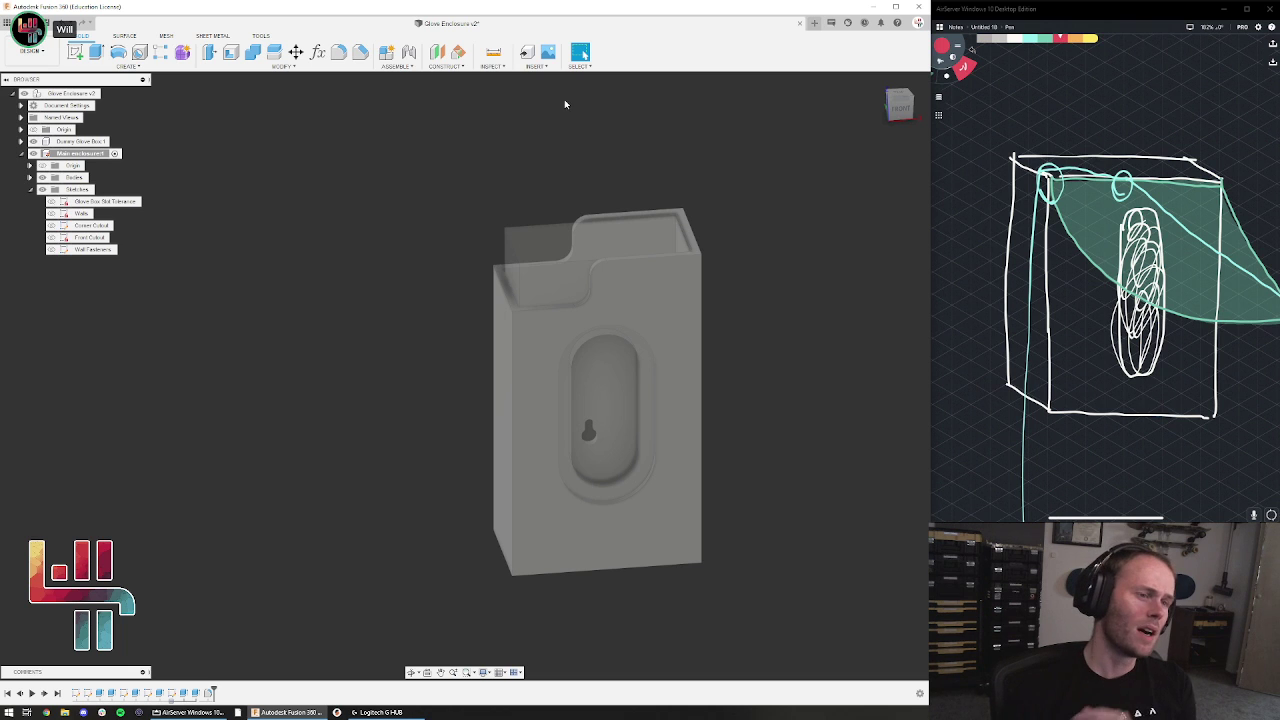
middle_drag(703, 293, 606, 274)
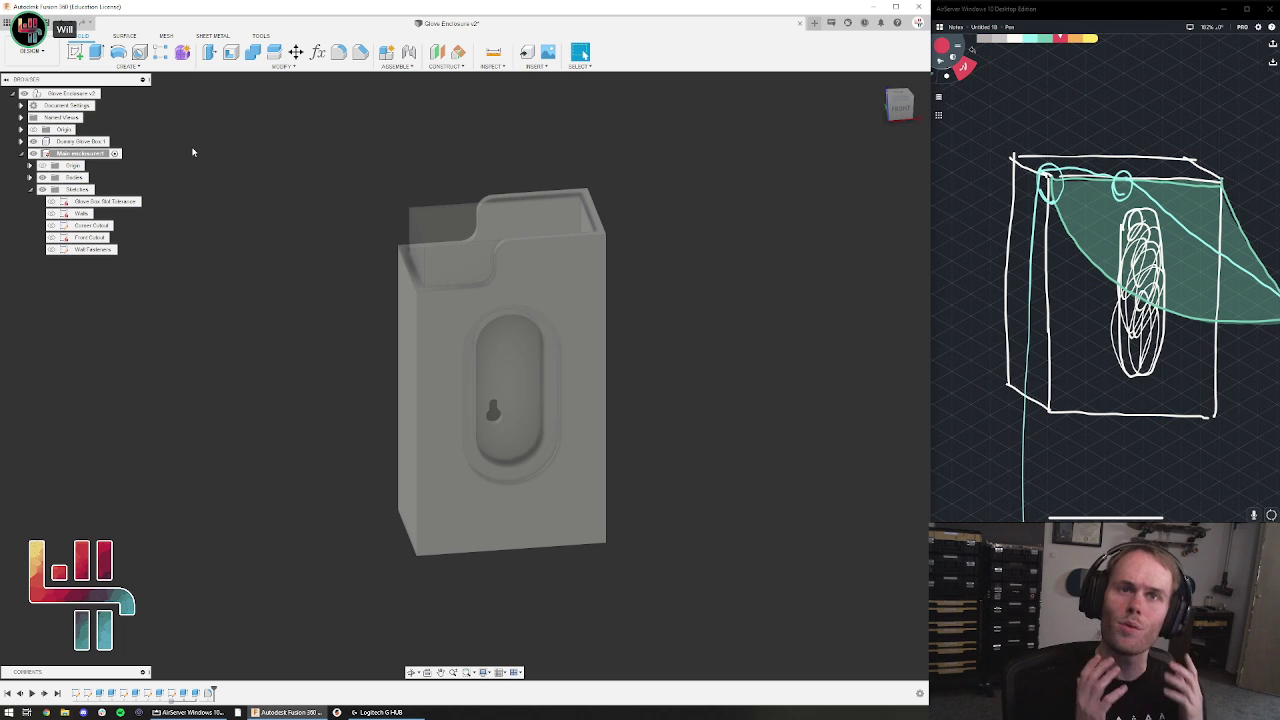
click(84, 141)
click(269, 140)
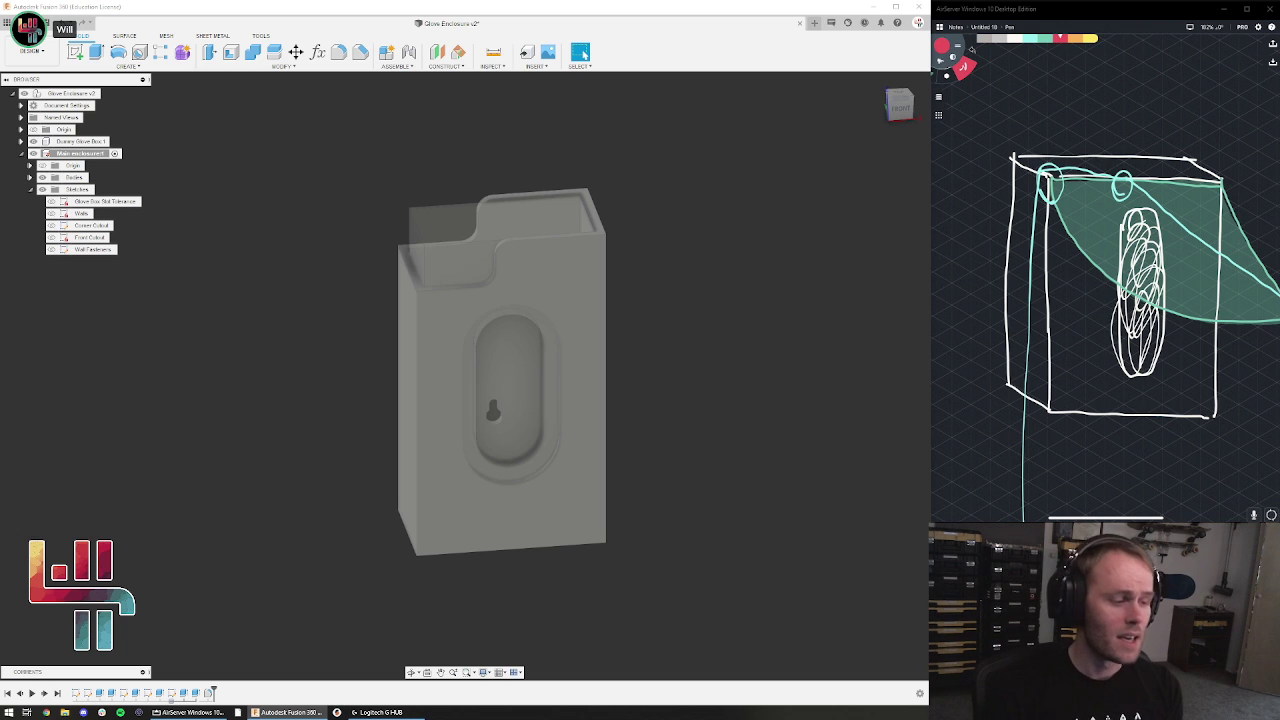
Switch to the browser and read the introduction of the Wikipedia article on Karnaugh maps
shift+middle_drag(623, 504, 617, 482)
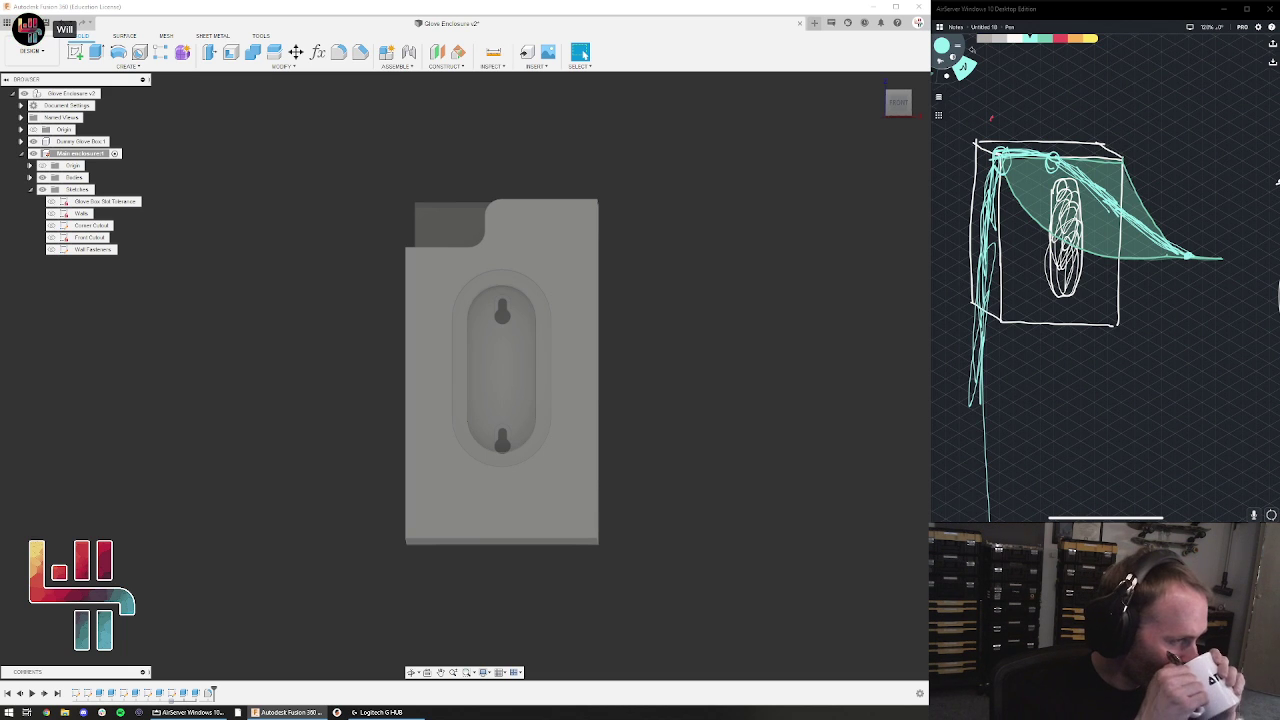
drag(0, 25, 640, 48)
scroll(646, 374, down, 1)
scroll(640, 380, down, 3)
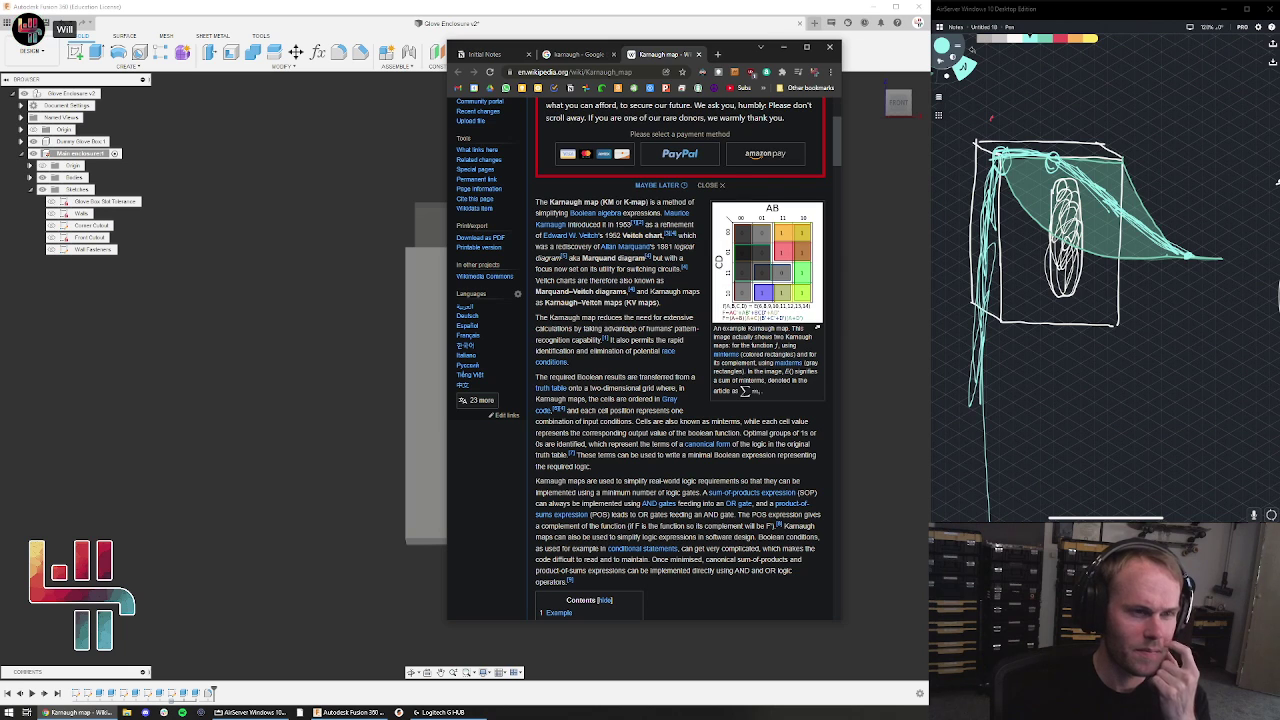
Close the Wikipedia article, search the web for "xkcd logic gates" to view the Logic Gates comic, and close the browser
click(699, 54)
click(645, 72)
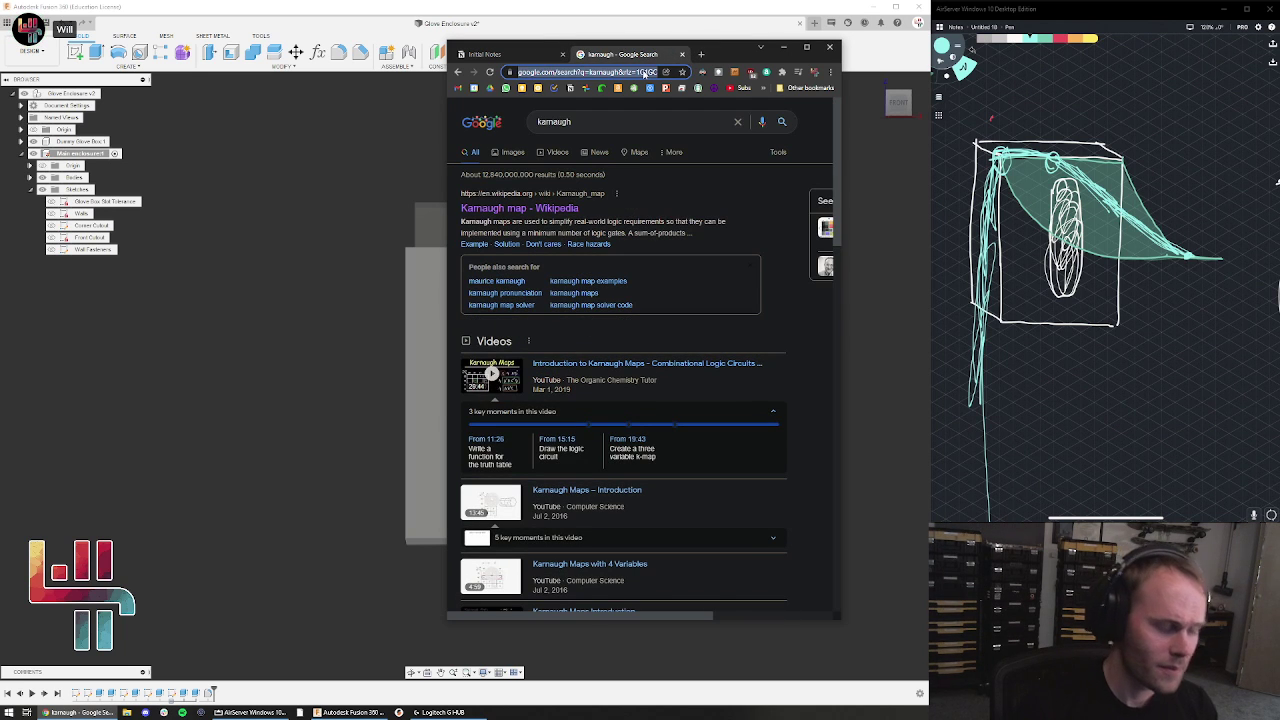
text(xkcd logic gates)
key(Return)
click(538, 207)
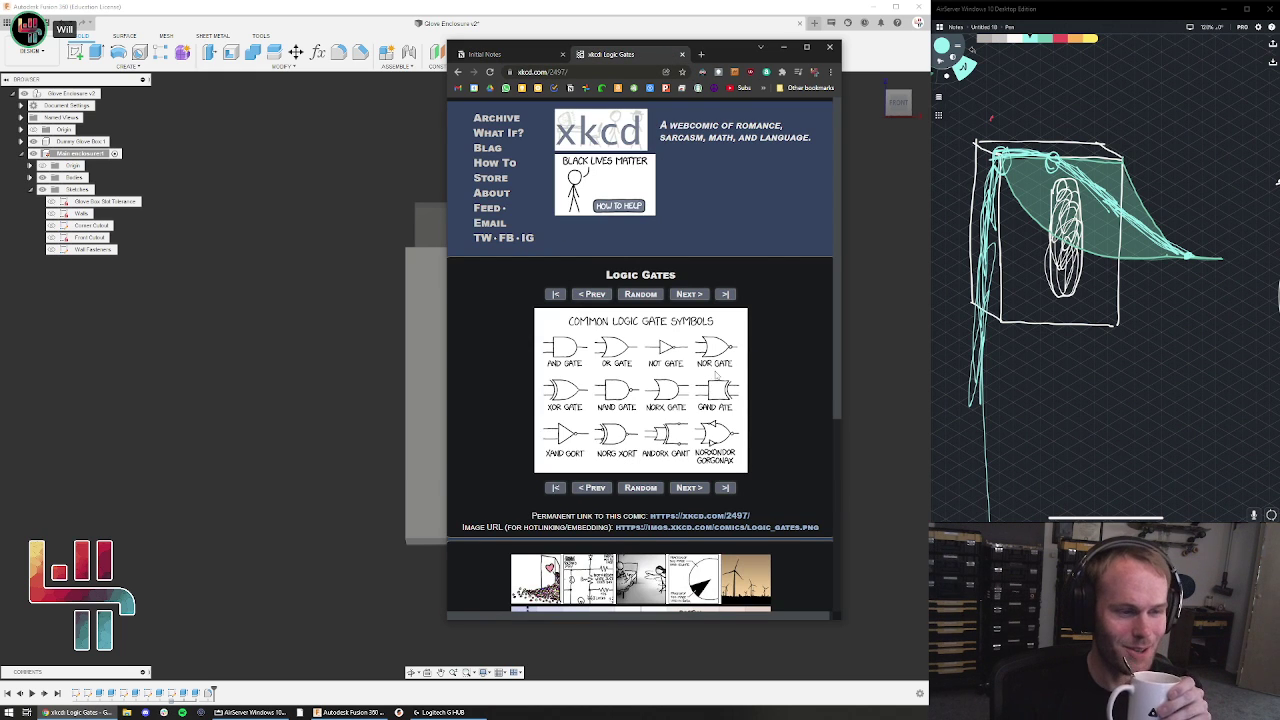
mouse_move(733, 351)
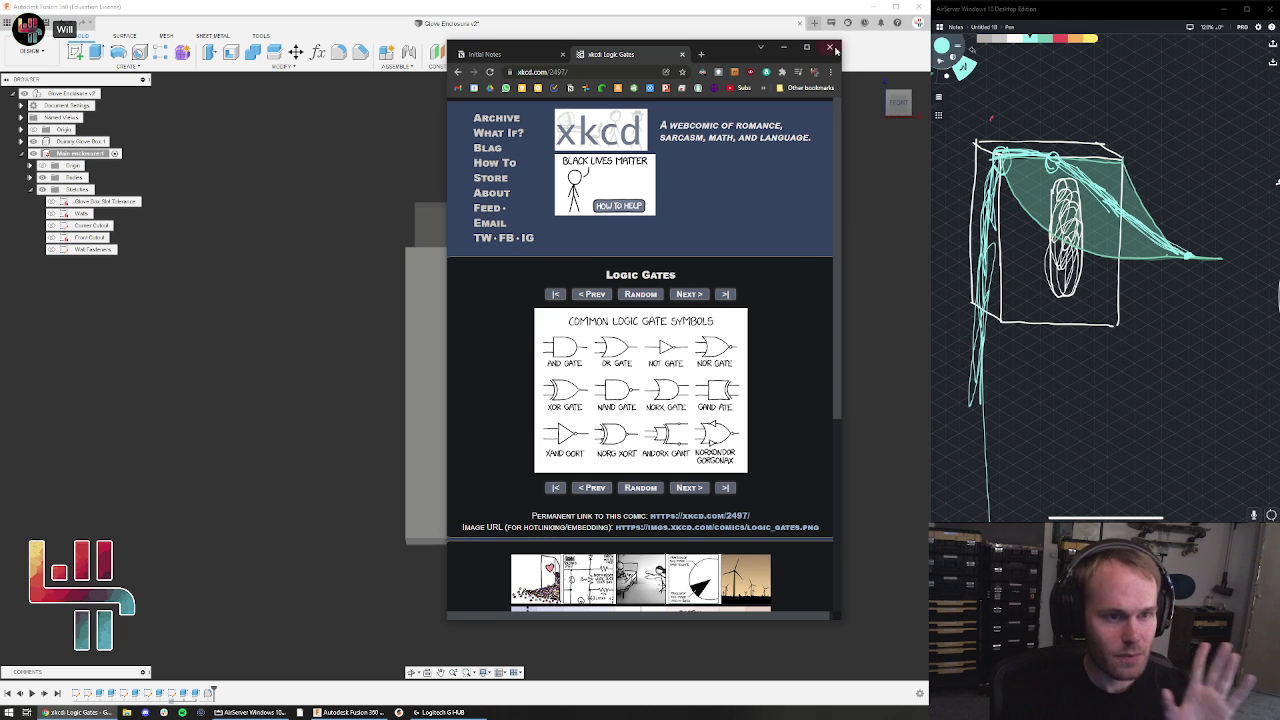
click(829, 46)
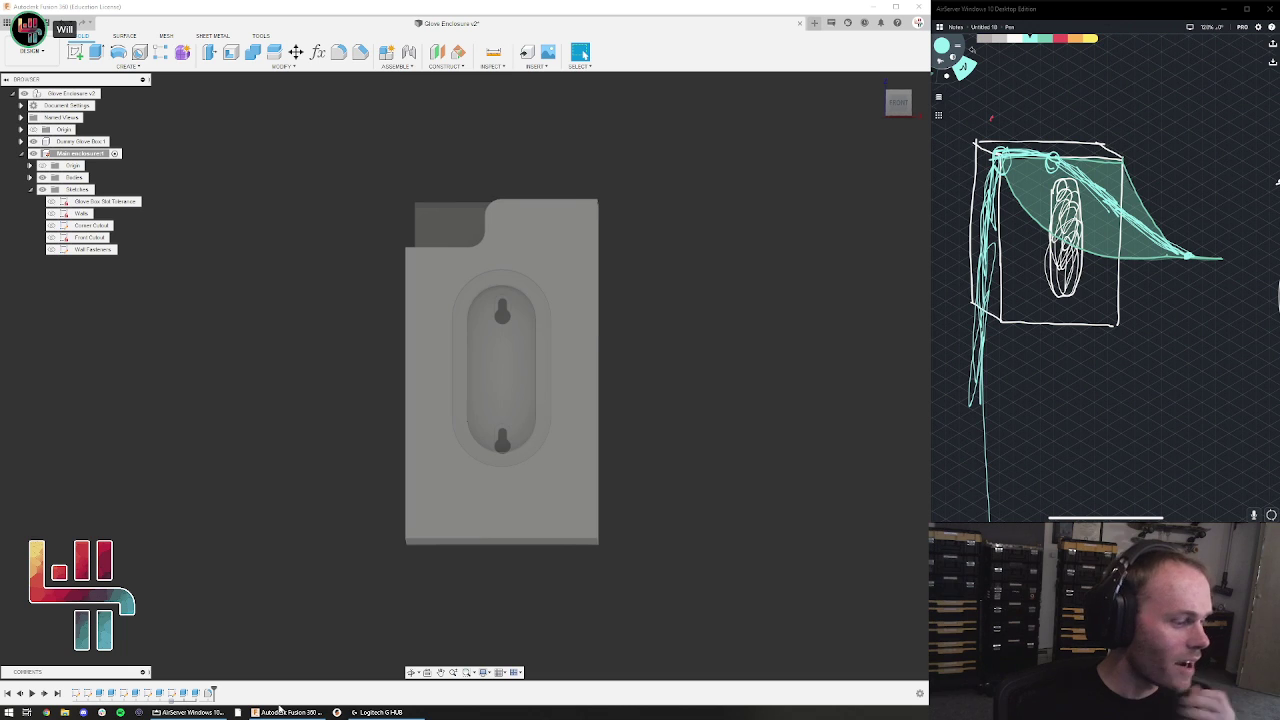
Delete the fillet feature that rounds the edges of the enclosure's upper corner cutout
click(207, 692)
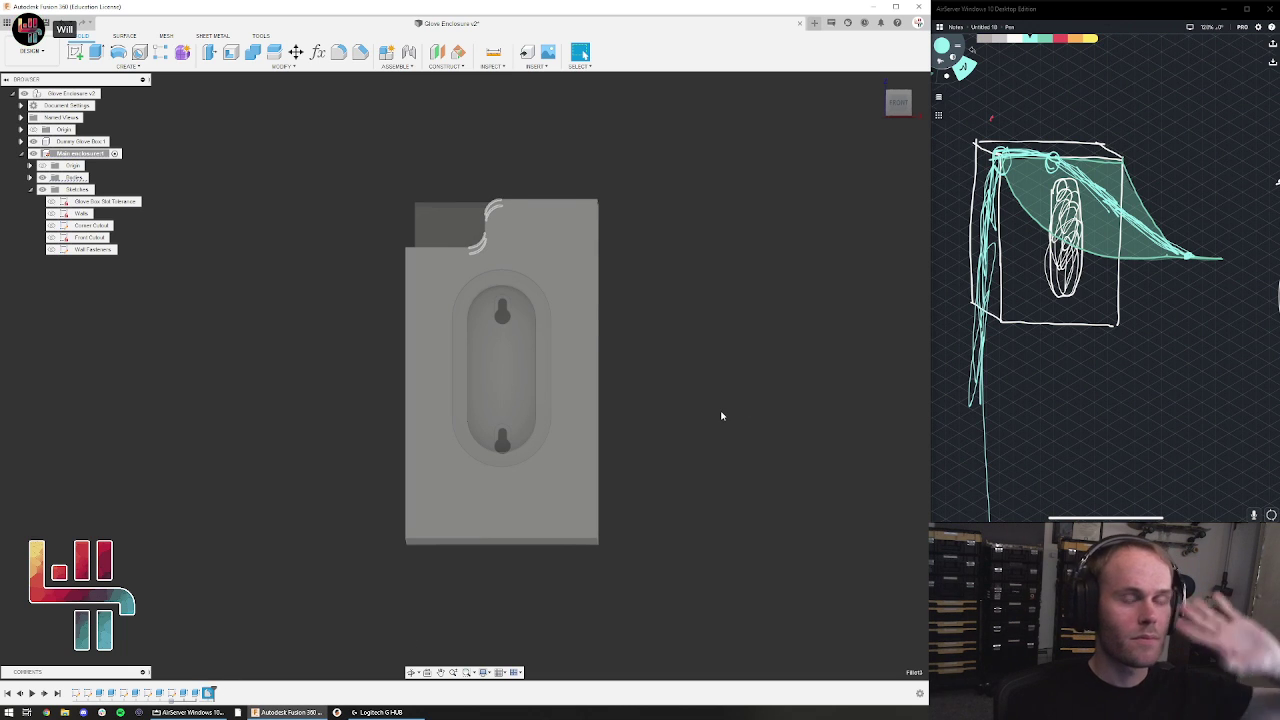
key(Escape)
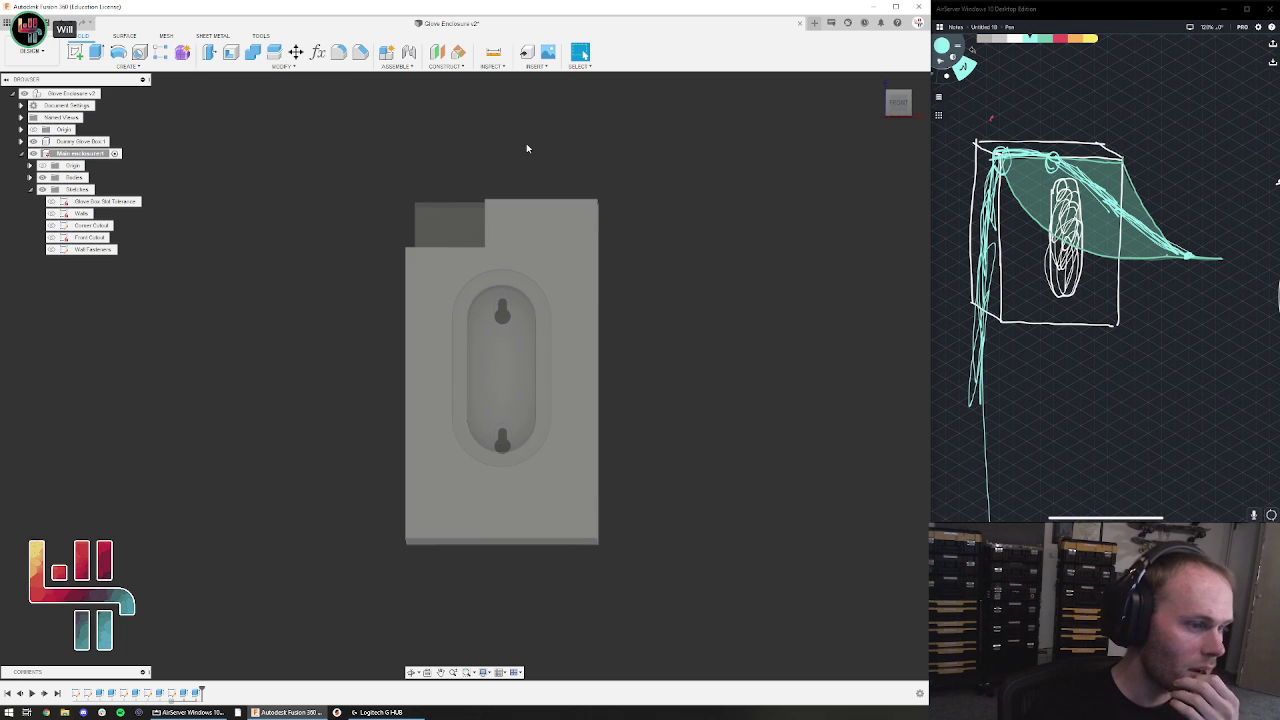
mouse_move(698, 290)
shift+middle_down()
mouse_move(702, 308)
mouse_move(692, 304)
shift+middle_up()
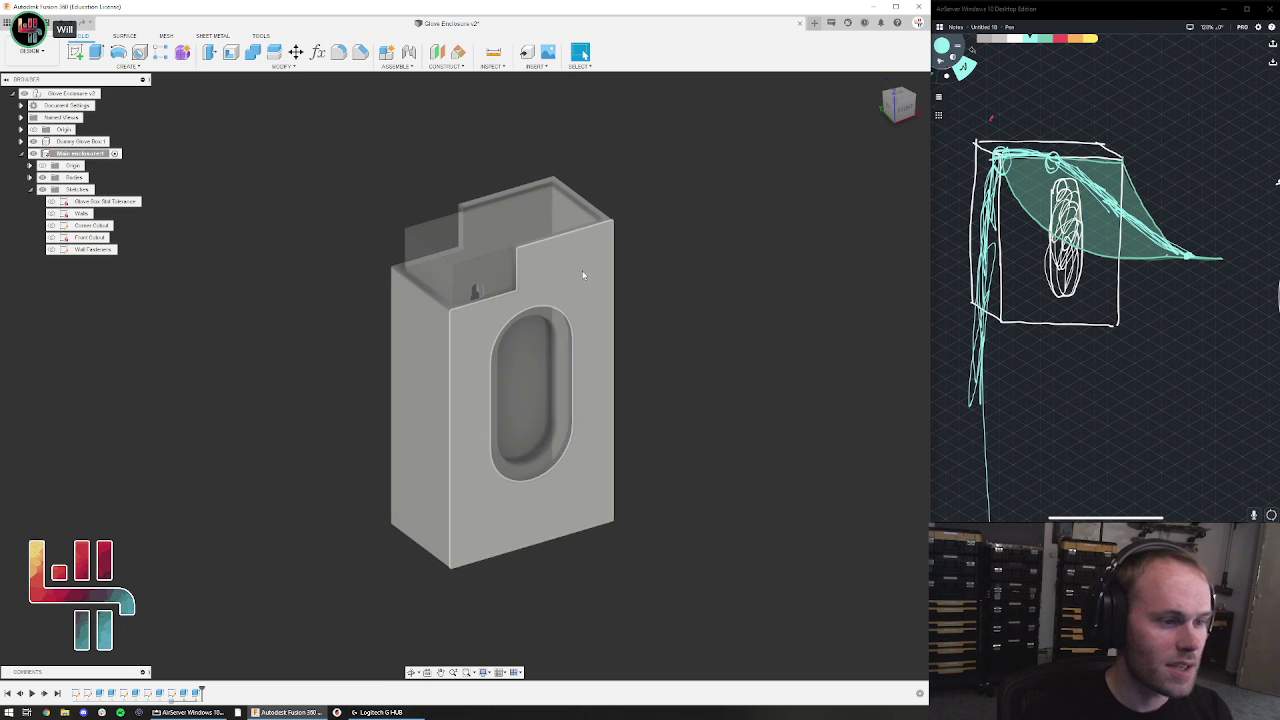
Show the Front Cutout sketch to examine its oval profile on the enclosure, and hide it again
click(52, 239)
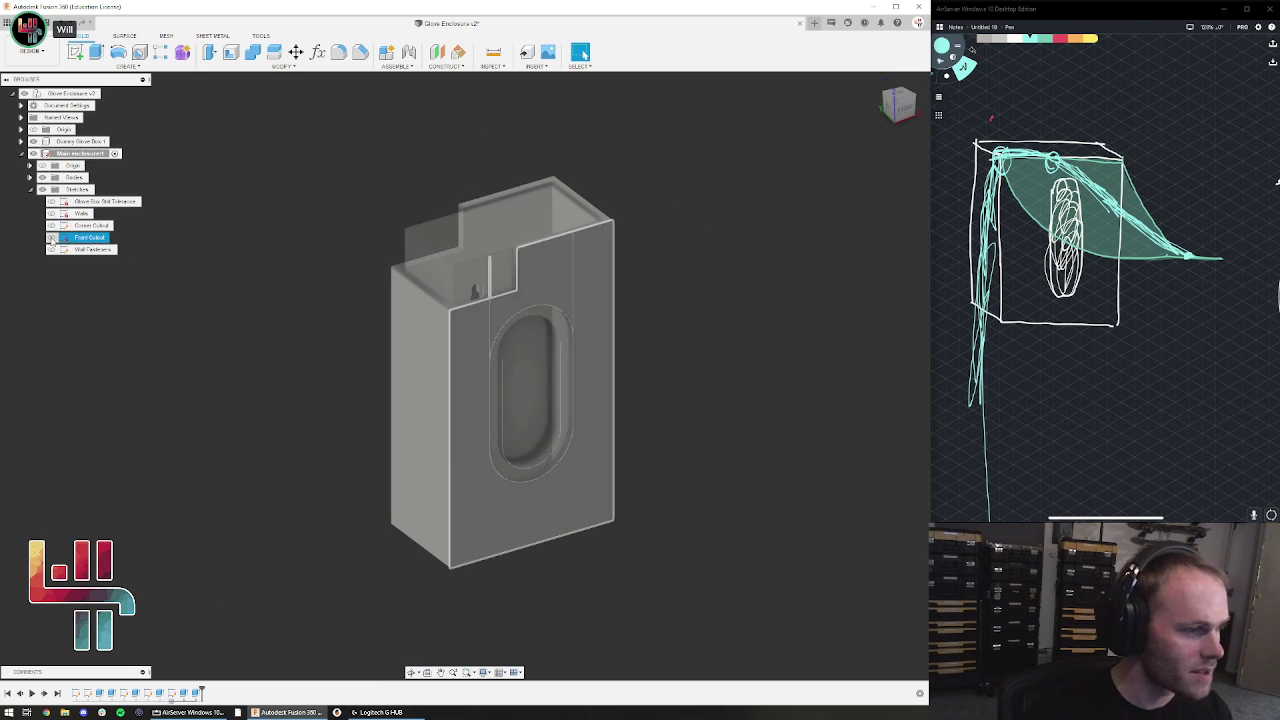
shift+middle_drag(513, 290, 503, 292)
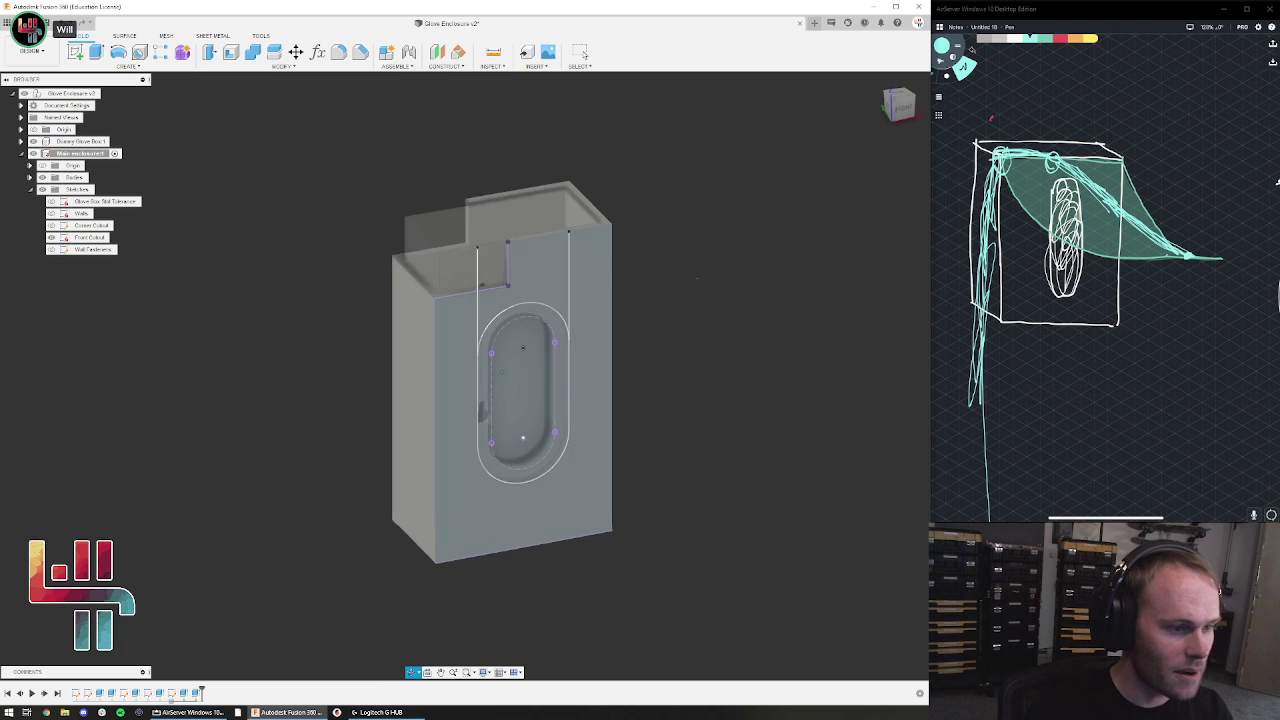
shift+middle_drag(700, 281, 700, 269)
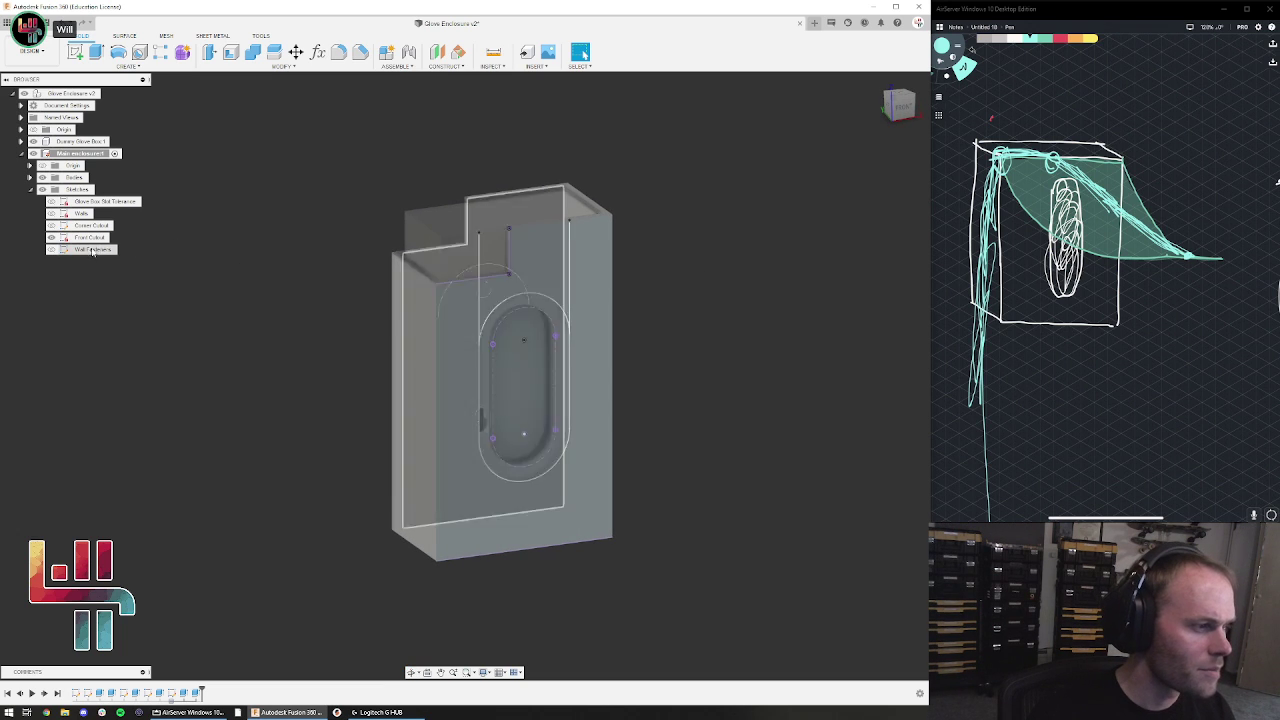
click(52, 238)
Show the Corner Cutout sketch, narrow the cutout slightly by shifting its profile's inner lower corner, and hide the sketch
click(52, 226)
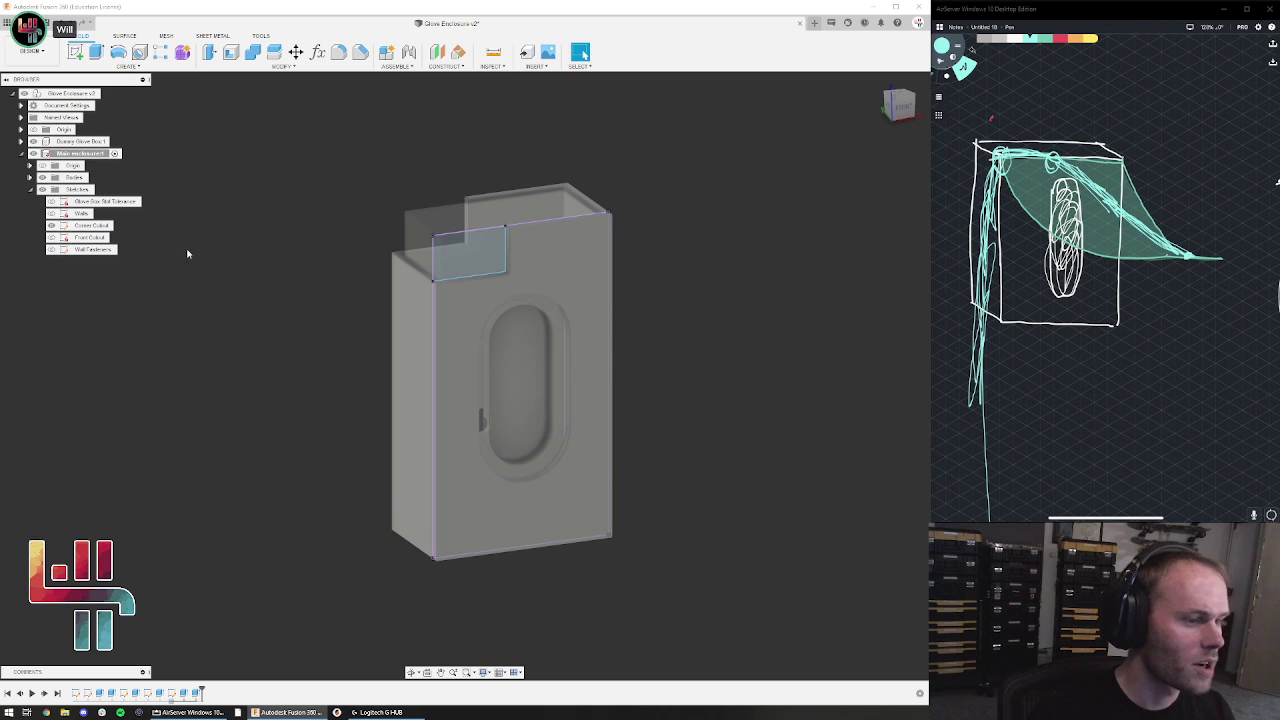
drag(505, 274, 497, 282)
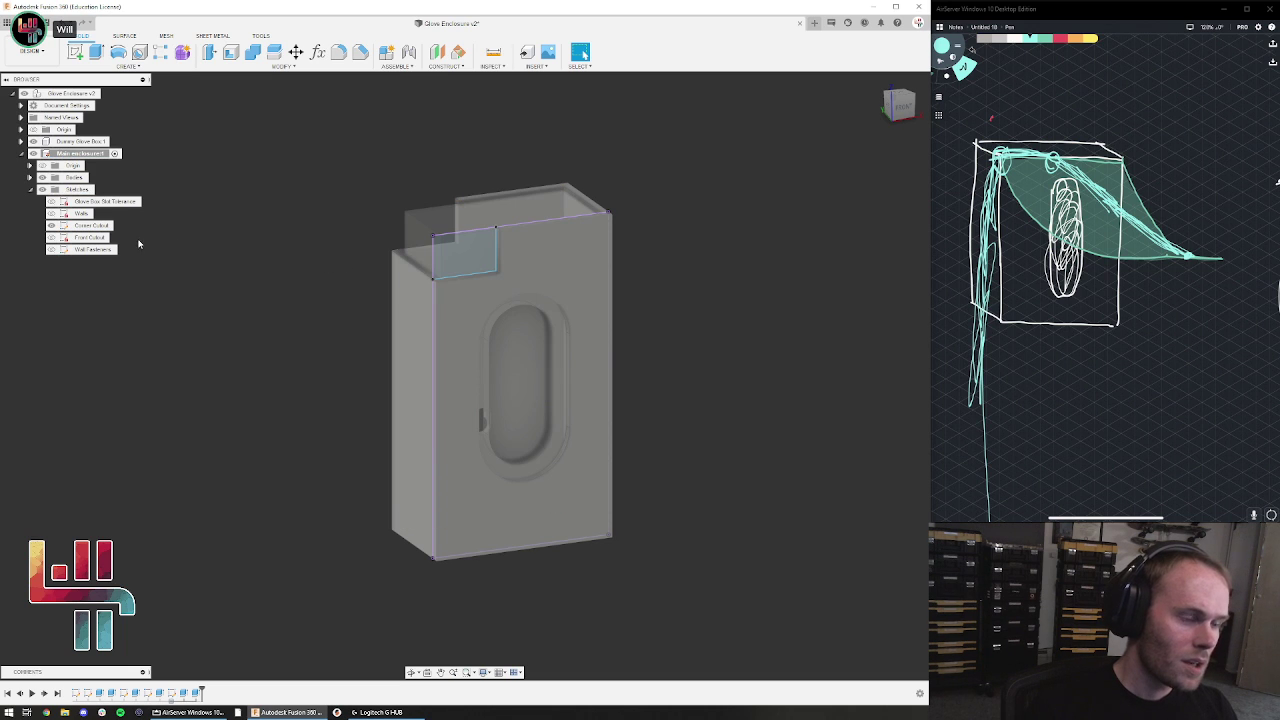
click(52, 229)
click(53, 229)
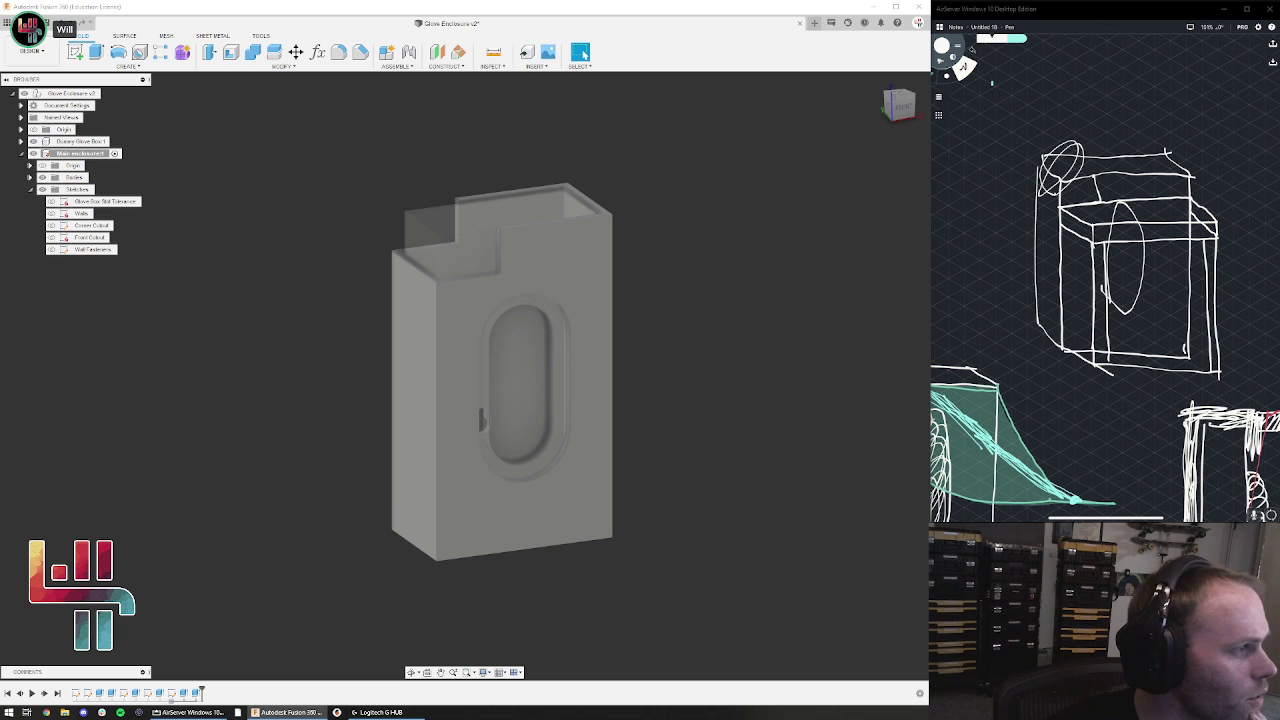
Highlight the keyhole fastener and front oval extrusions in the design history, collapsing the fastener feature group
scroll(650, 315, up, 4)
click(683, 232)
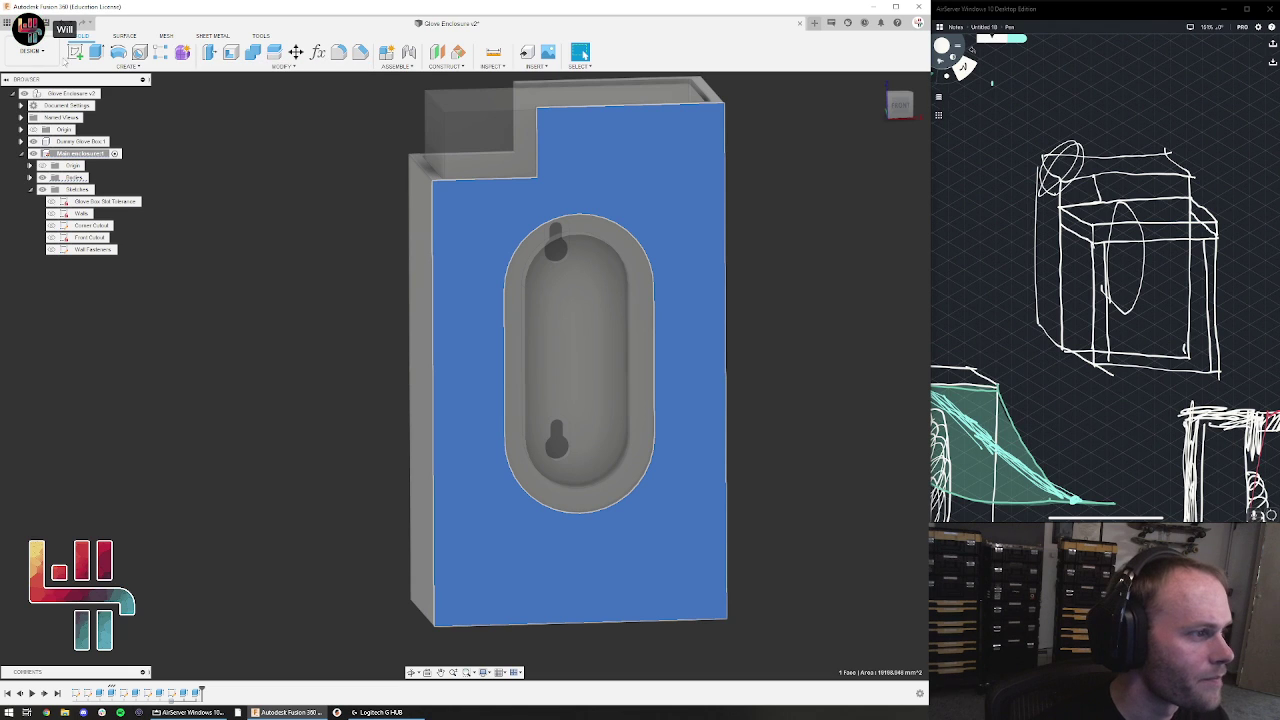
click(74, 391)
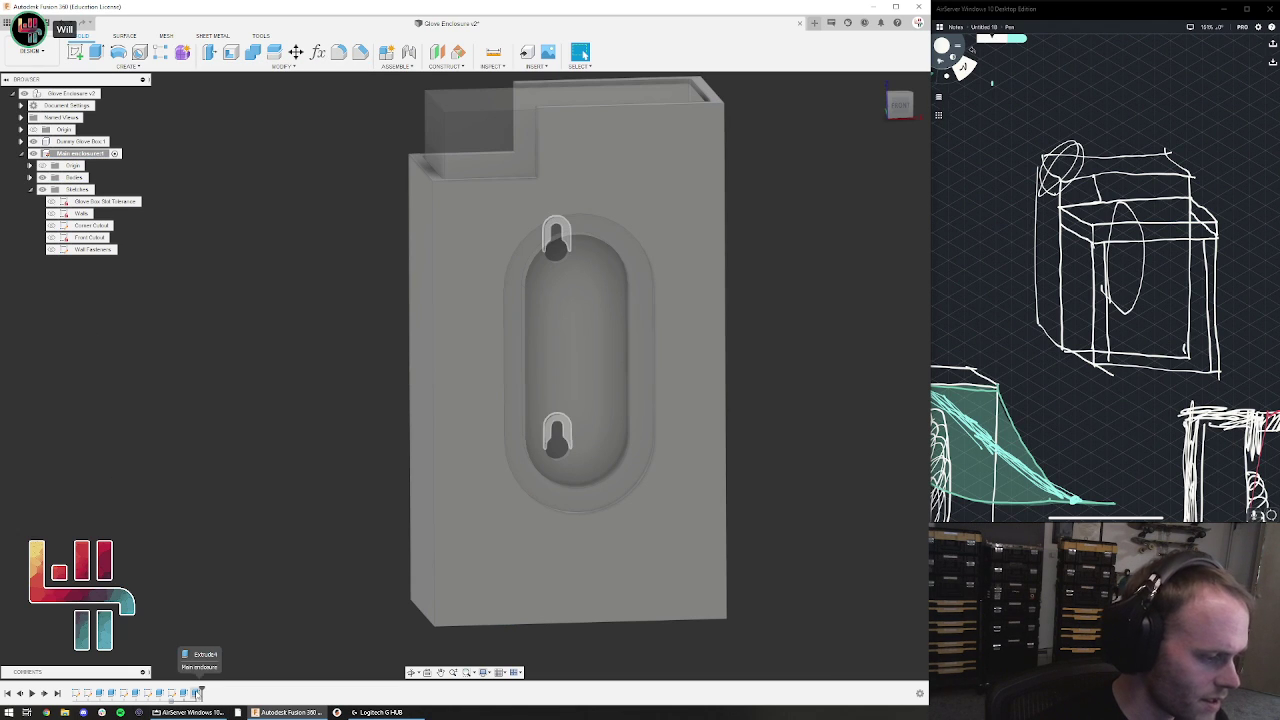
click(196, 693)
click(184, 693)
click(171, 702)
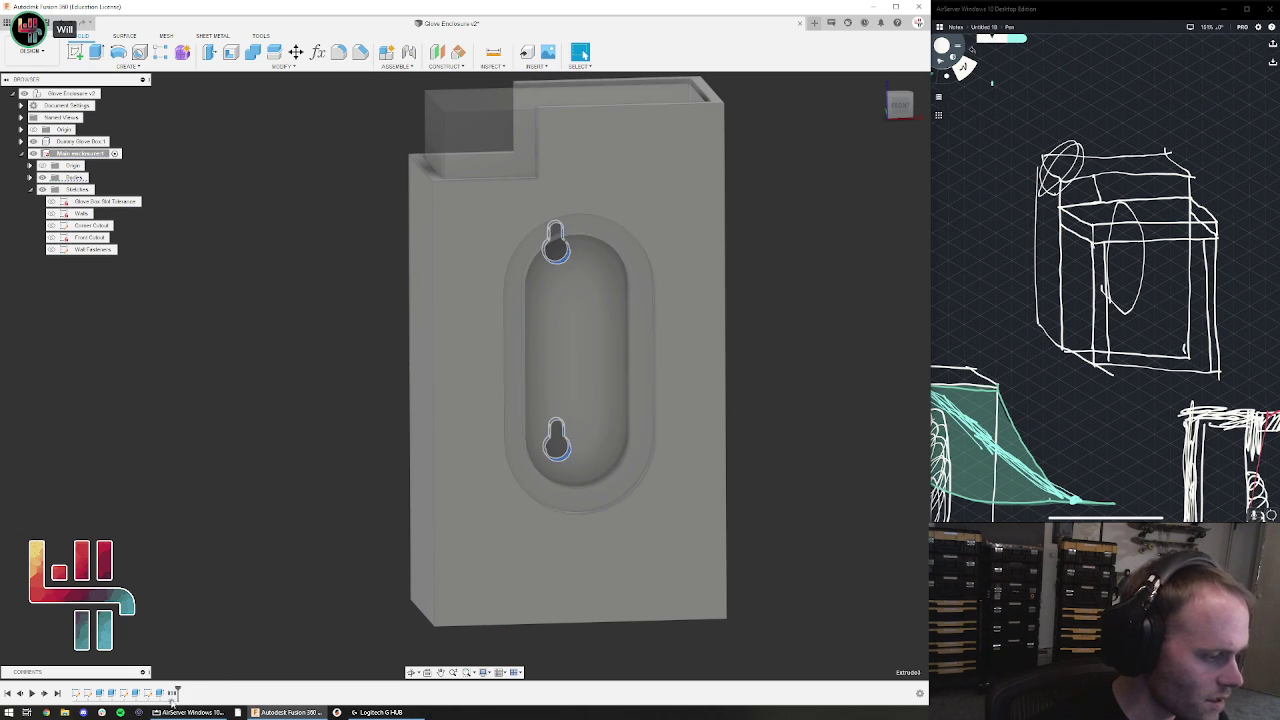
click(160, 693)
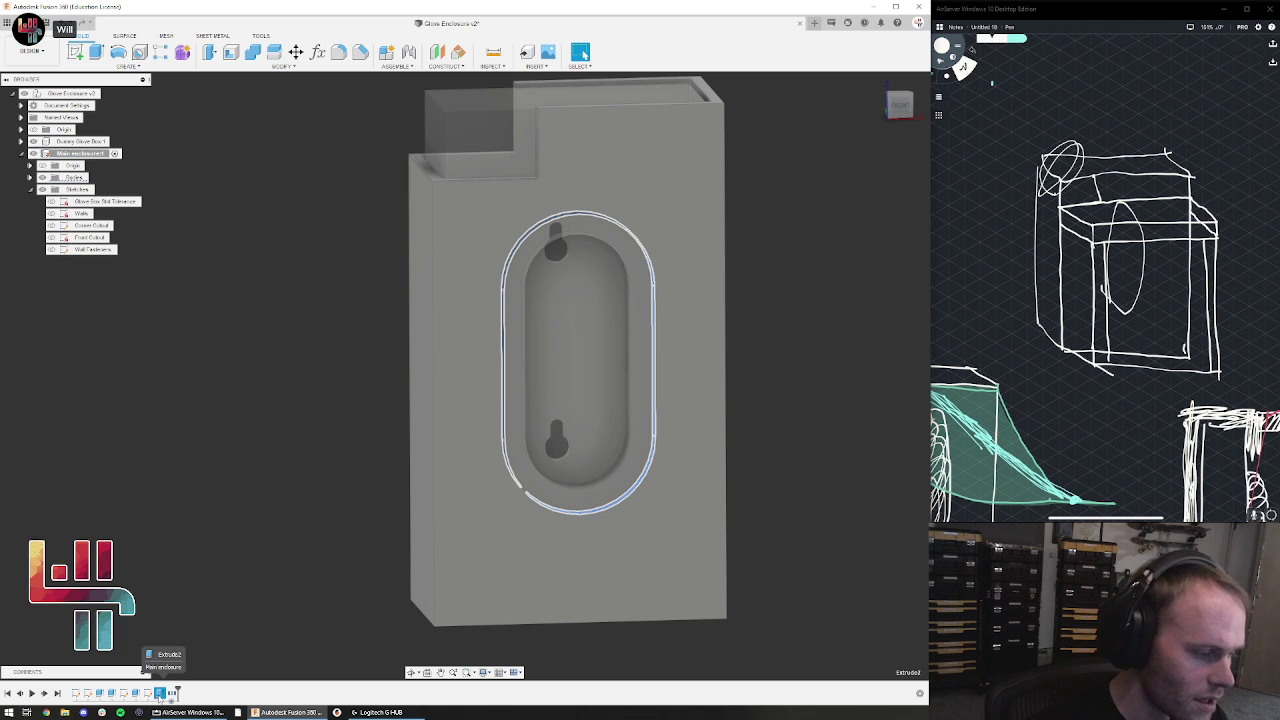
Open the Front Cutout sketch to examine its offset oval and vertical lines, and close the sketch
double_click(148, 693)
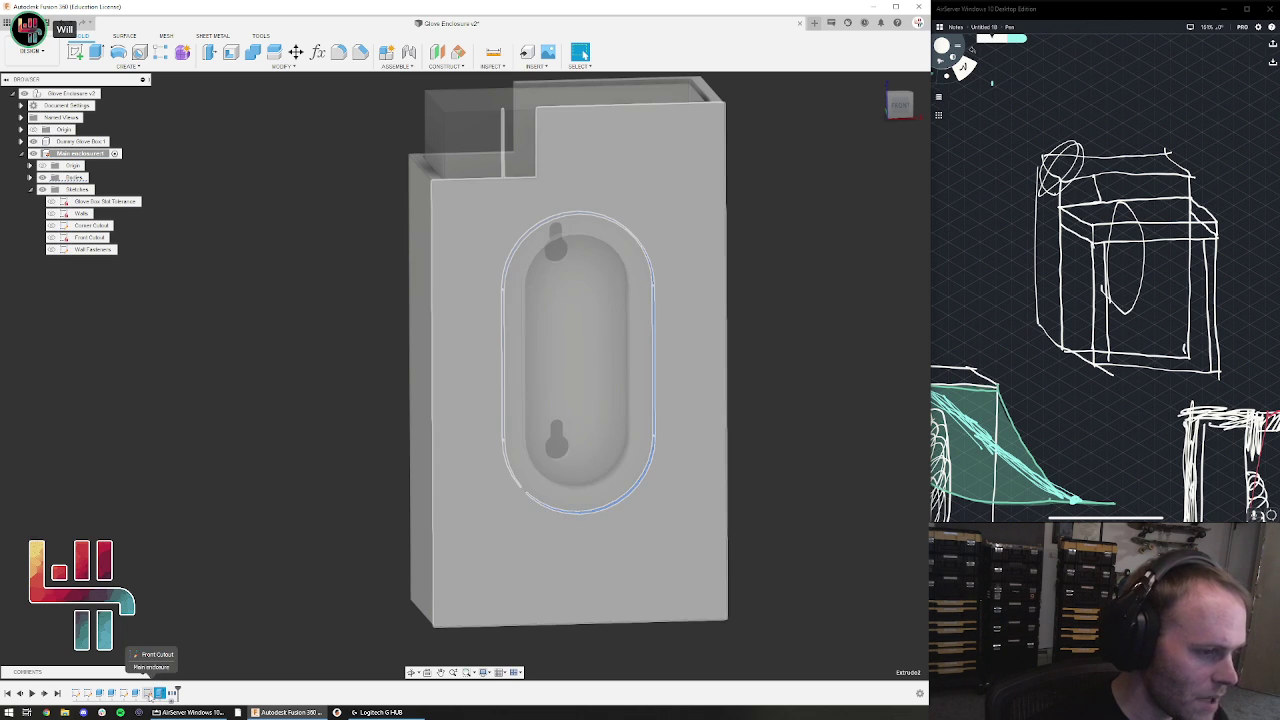
click(505, 164)
key(Delete)
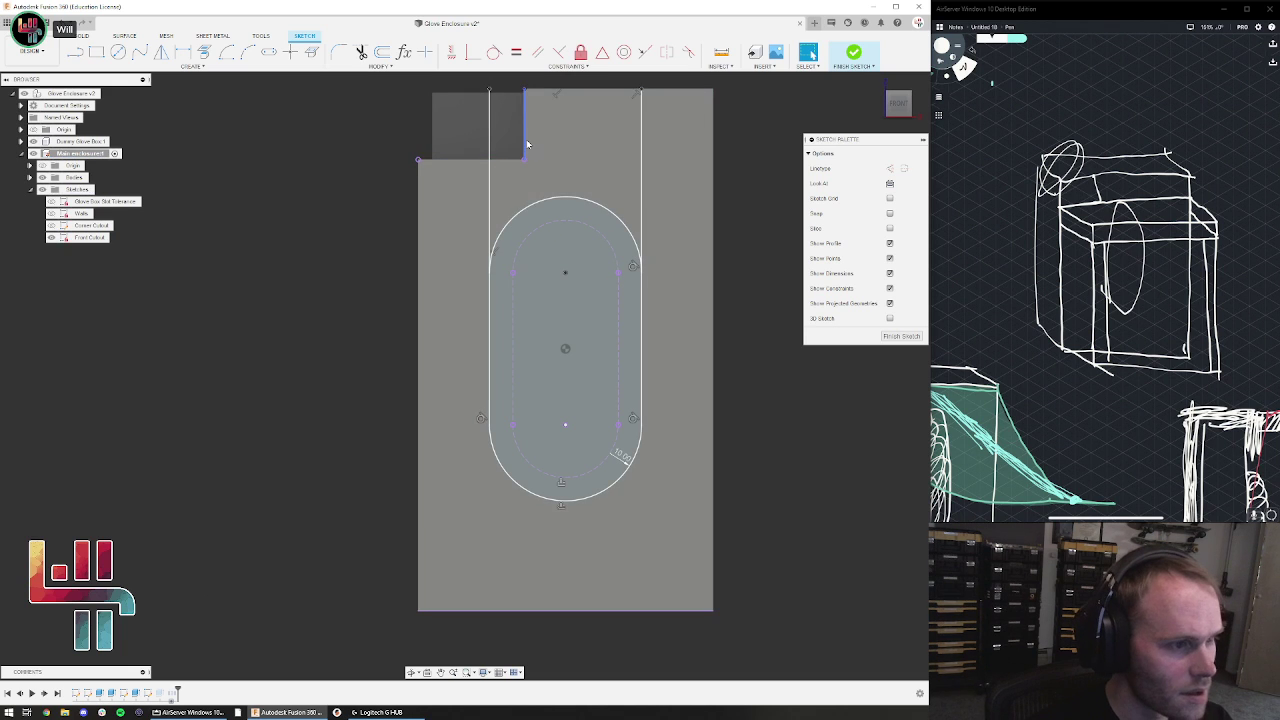
click(853, 55)
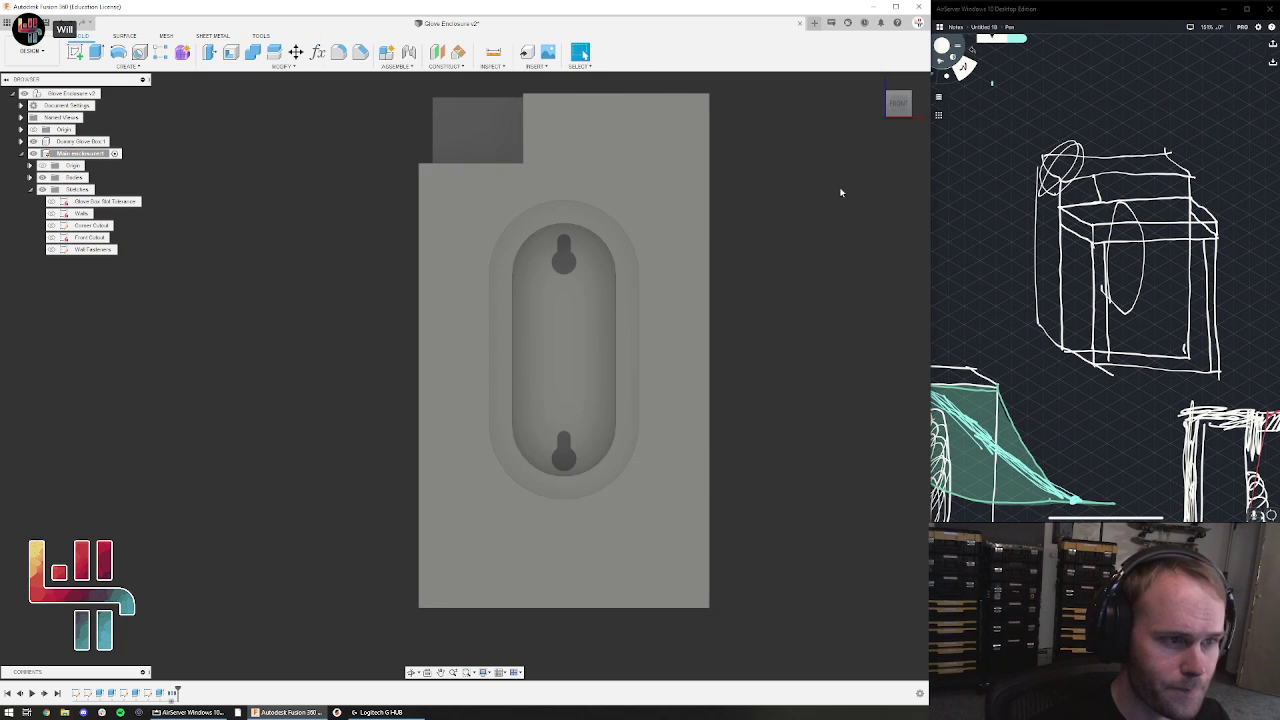
Sketch two horizontal lines on the front face: one across its full width above the oval, one extending the corner cutout's lower edge
shift+middle_drag(585, 300, 338, 434)
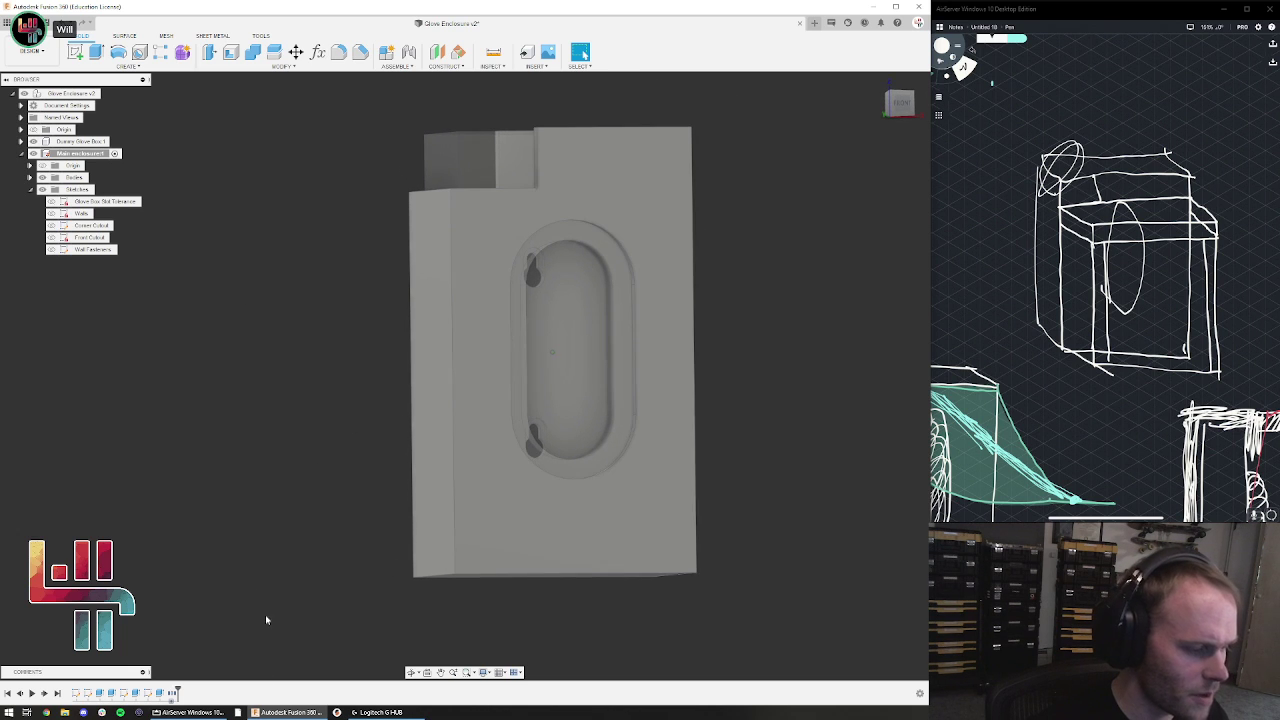
click(76, 52)
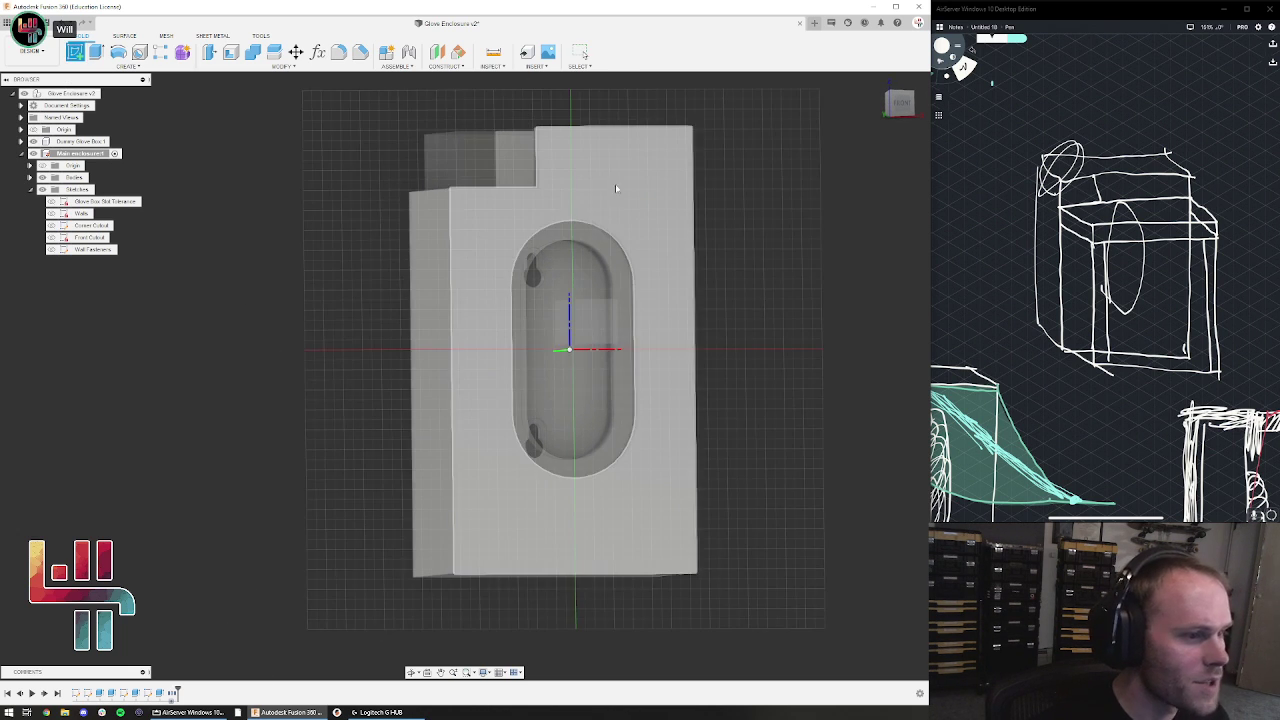
click(675, 420)
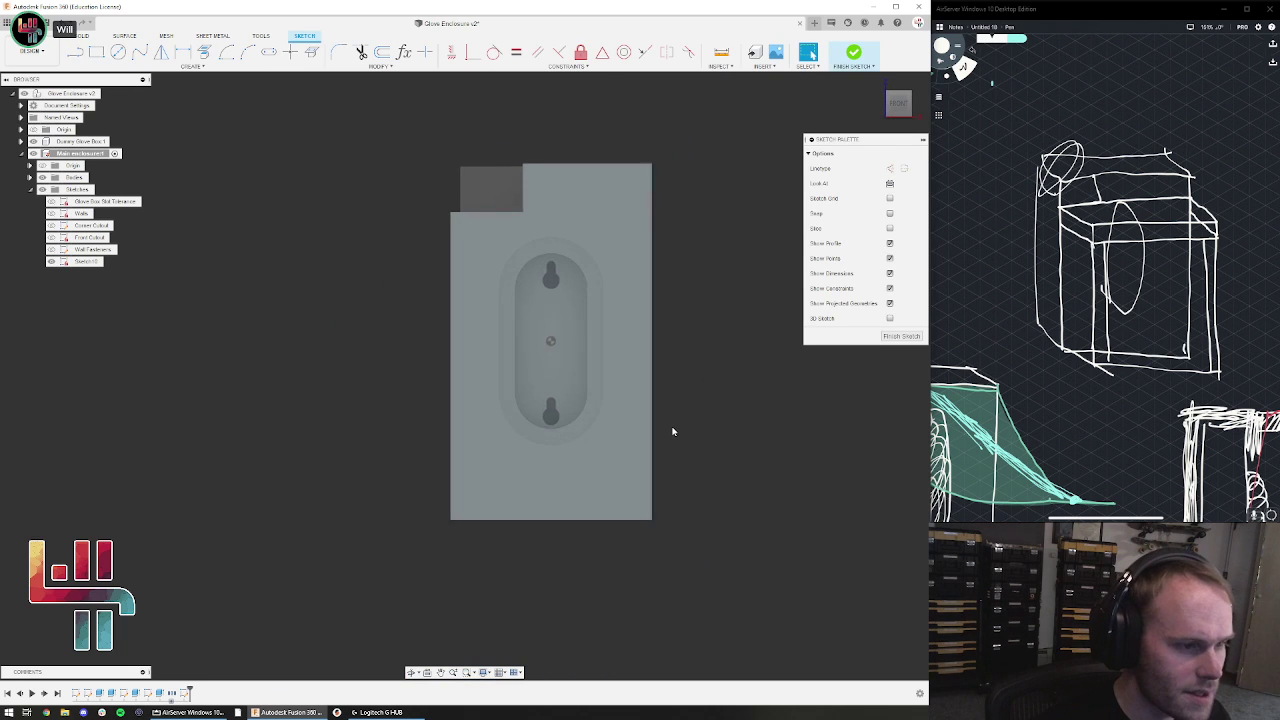
click(75, 52)
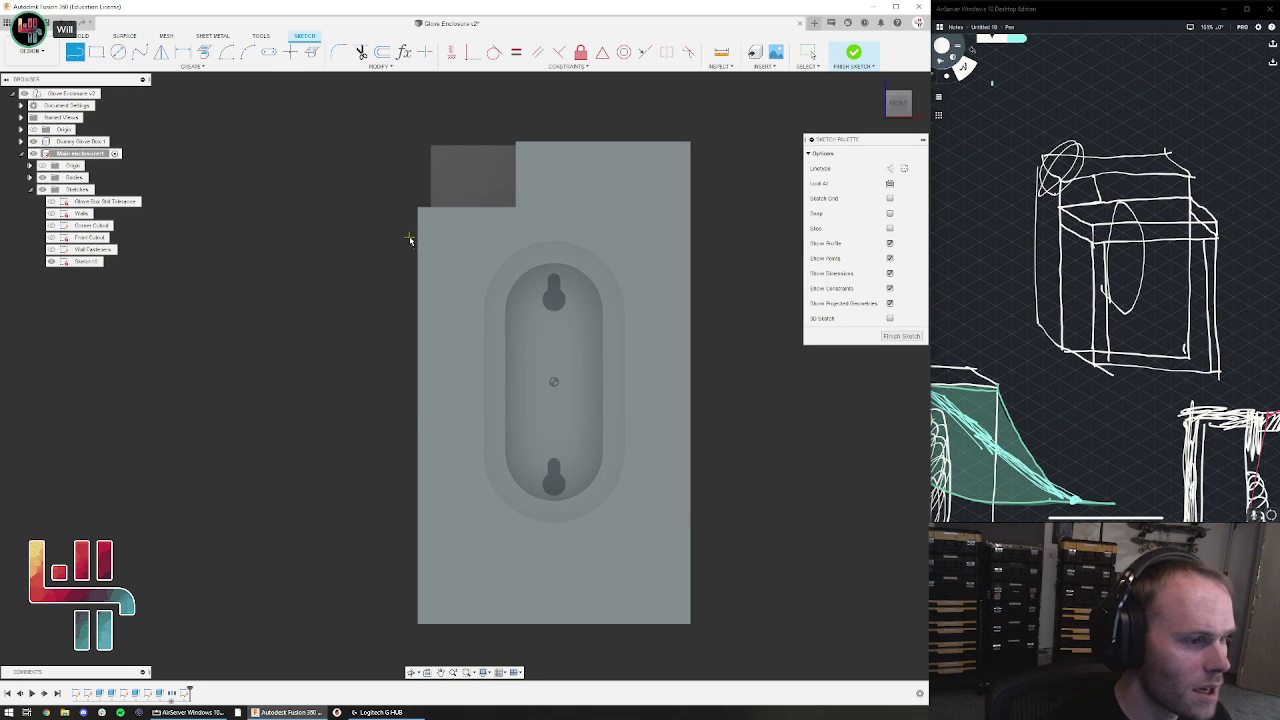
click(690, 228)
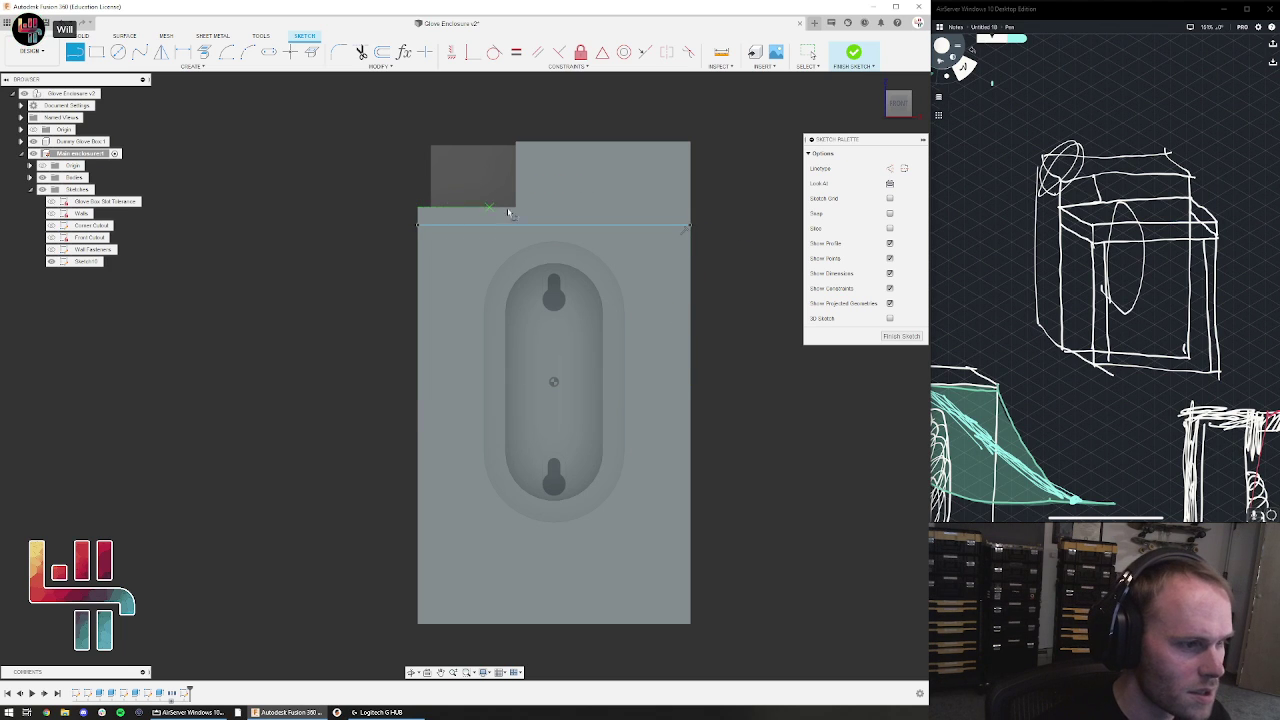
click(516, 207)
click(690, 207)
key(Escape)
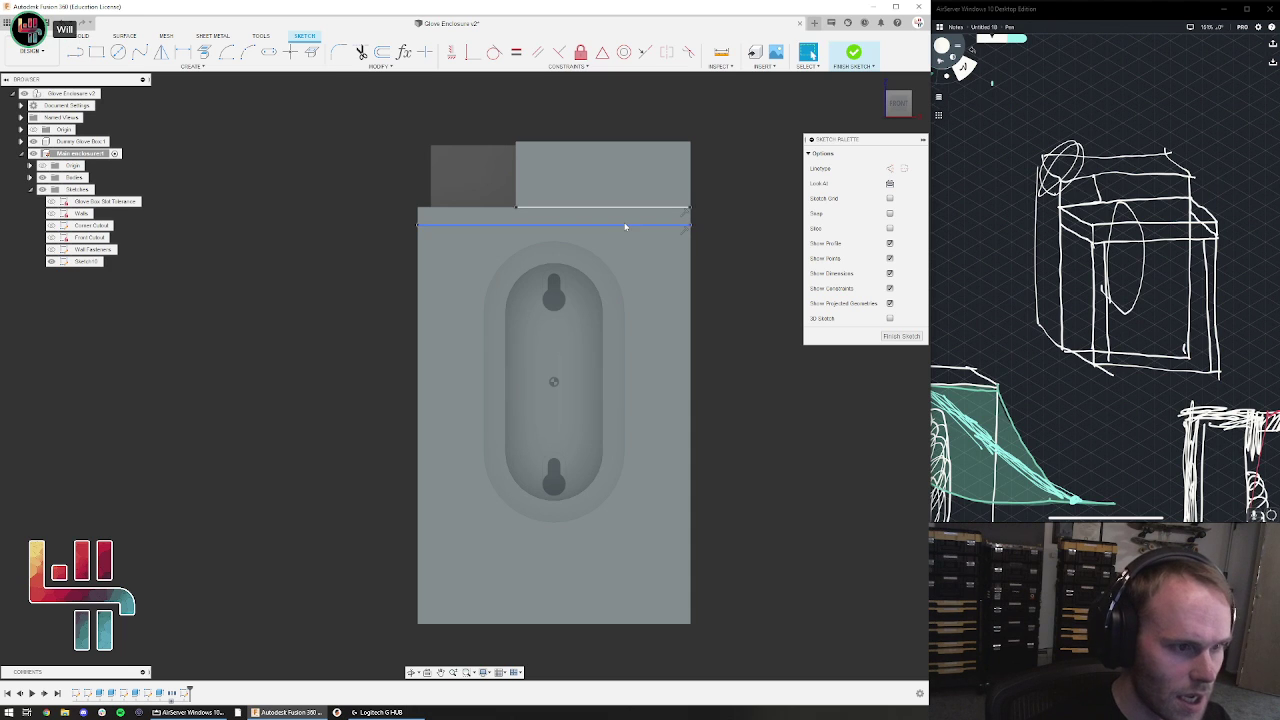
mouse_move(627, 227)
mouse_down()
mouse_move(629, 238)
mouse_move(626, 228)
mouse_up()
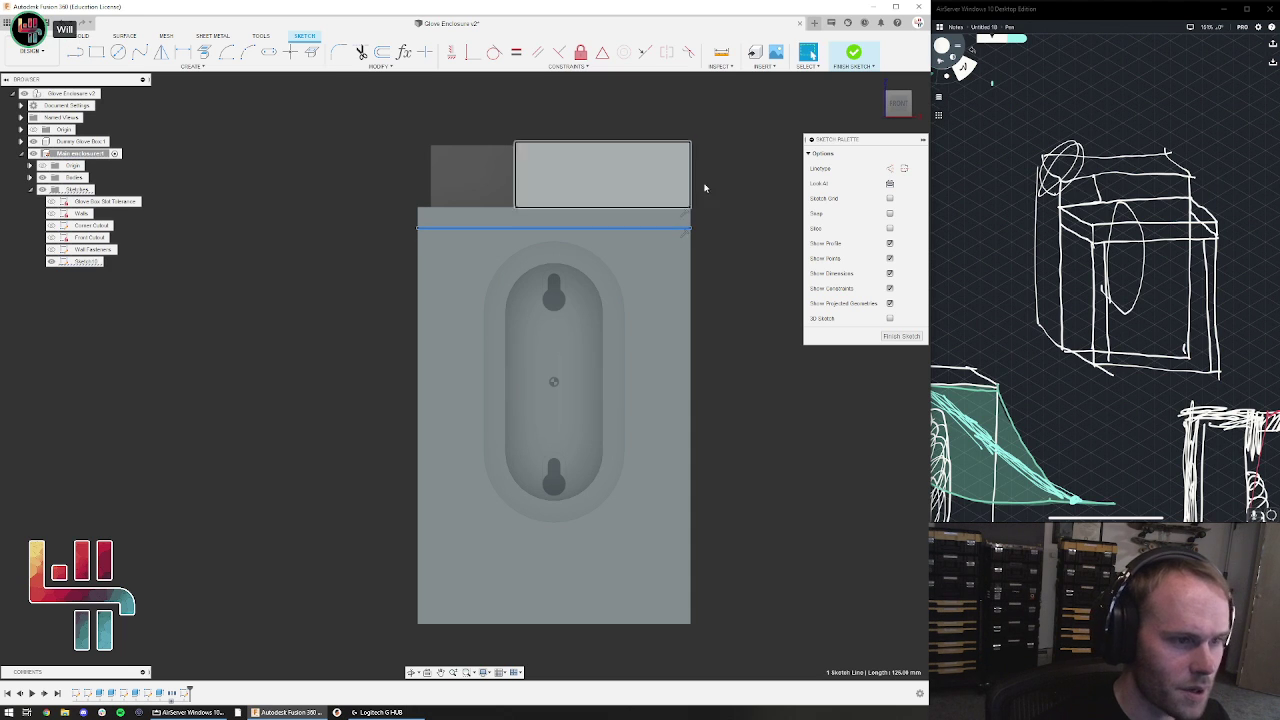
Extrude the narrow strip between the two lines outward from the front face as a ledge, using the Join operation
click(851, 57)
shift+middle_drag(653, 226, 527, 256)
click(528, 222)
click(96, 52)
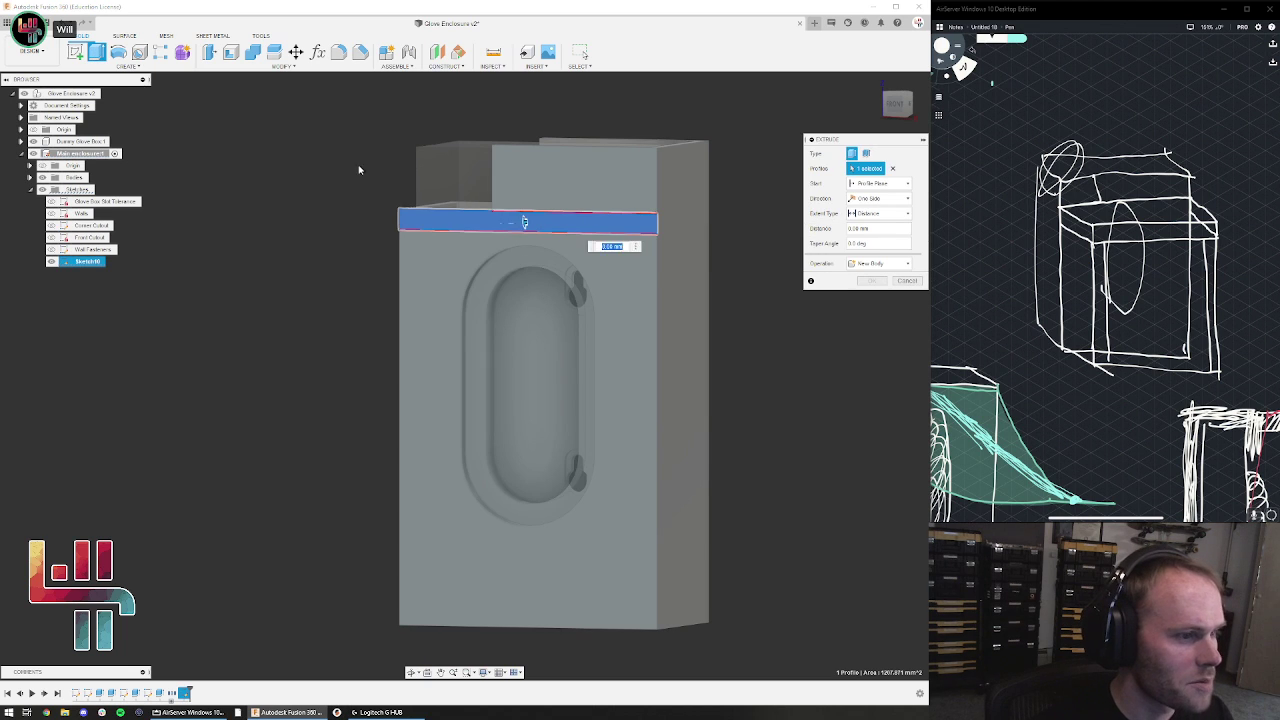
drag(528, 222, 759, 317)
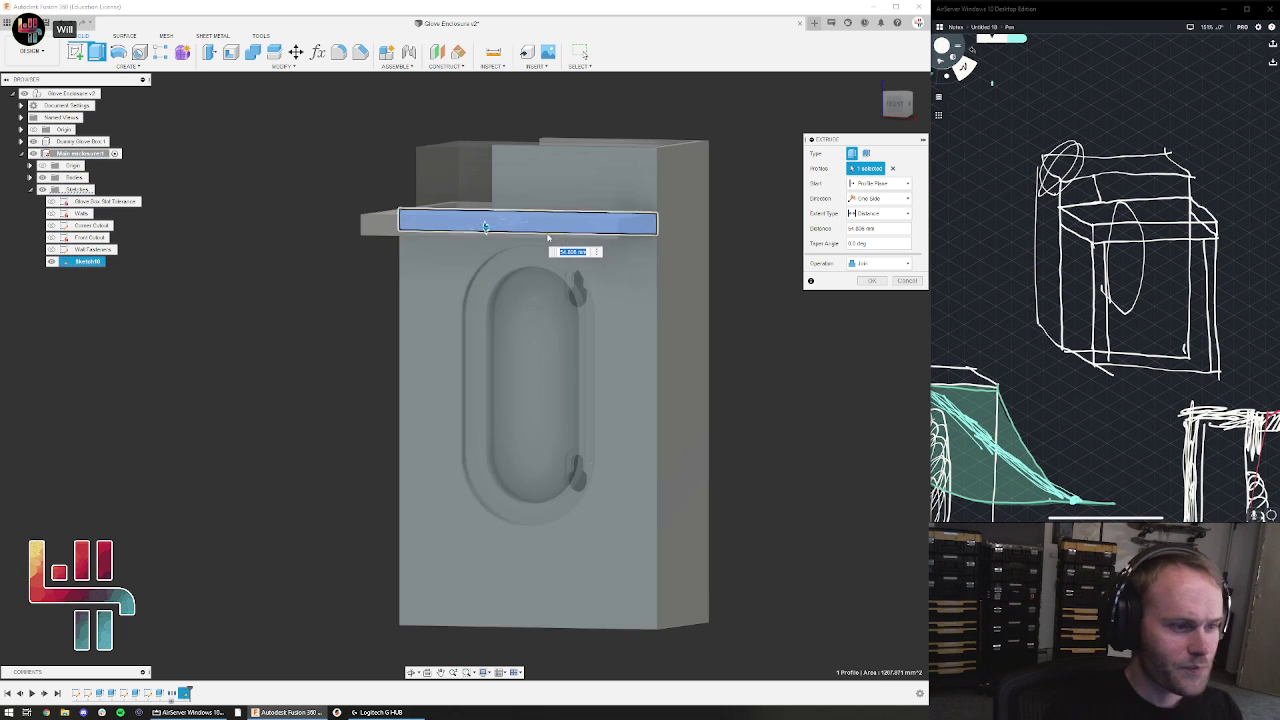
key(Return)
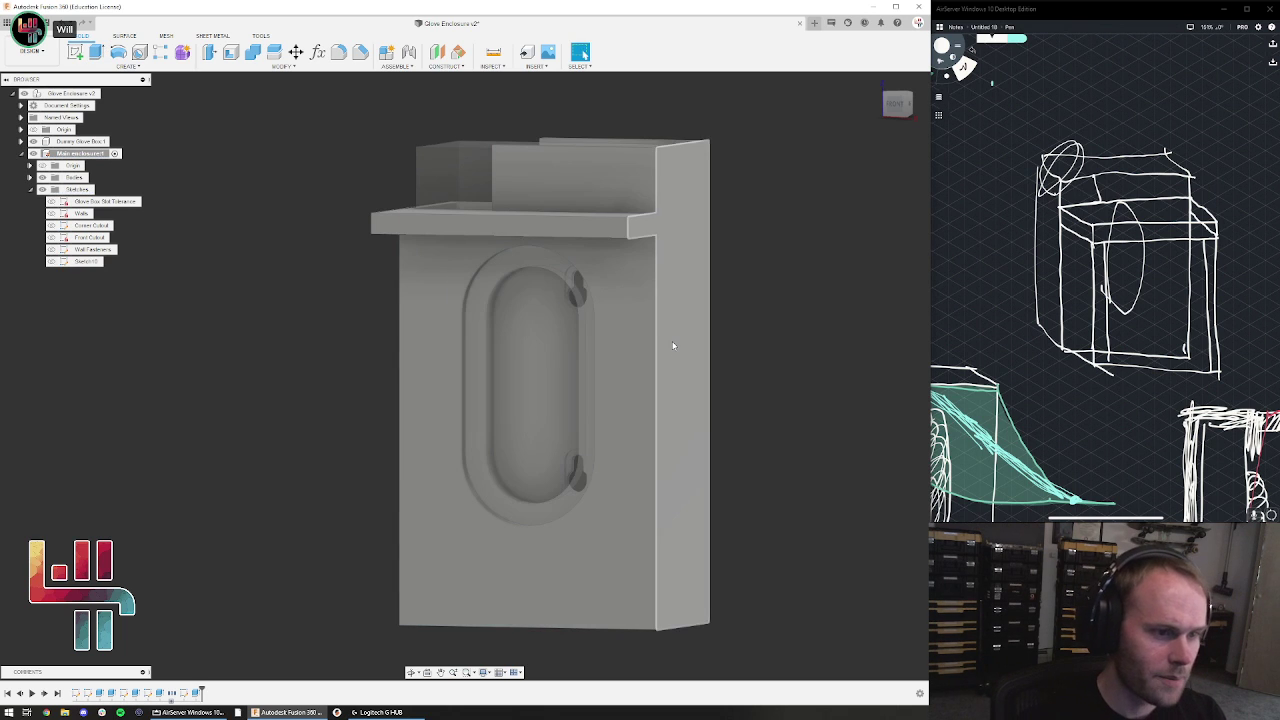
Examine the extruded ledge and its junction with the front wall and corner cutout from several angles
shift+middle_drag(650, 300, 558, 276)
click(494, 216)
shift+middle_drag(873, 237, 843, 263)
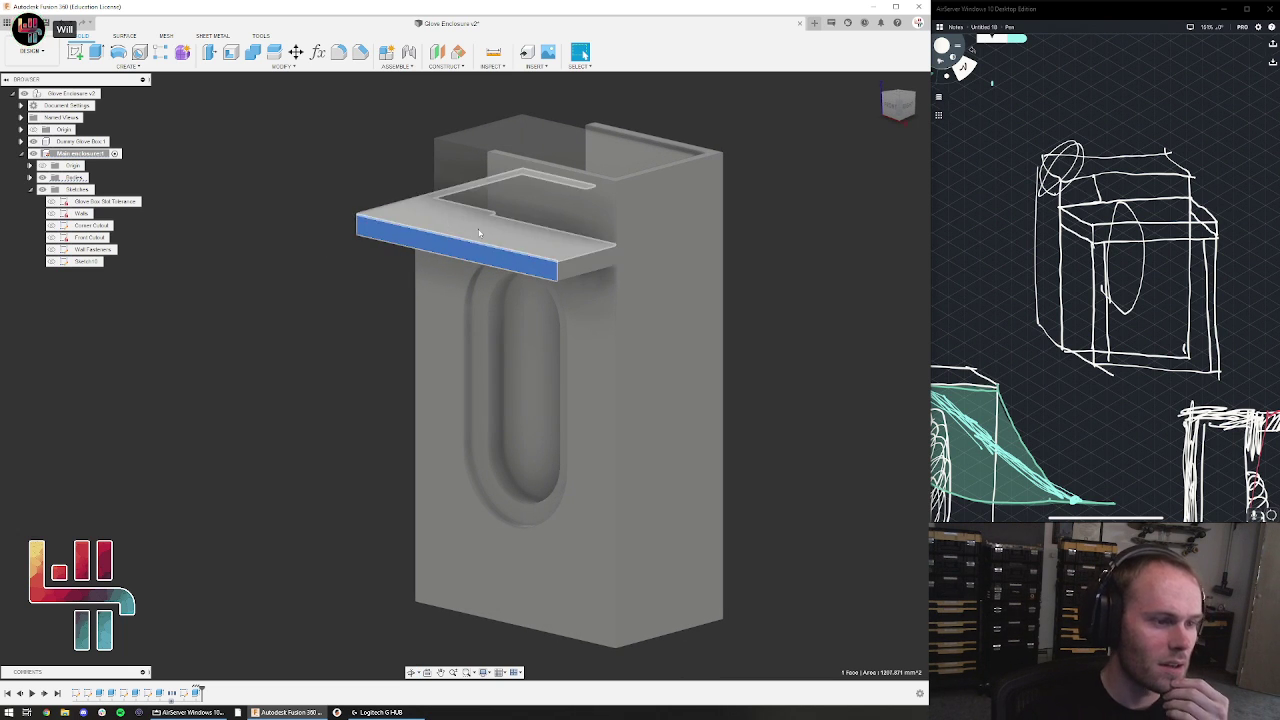
click(860, 249)
shift+middle_drag(860, 249, 515, 146)
key(f)
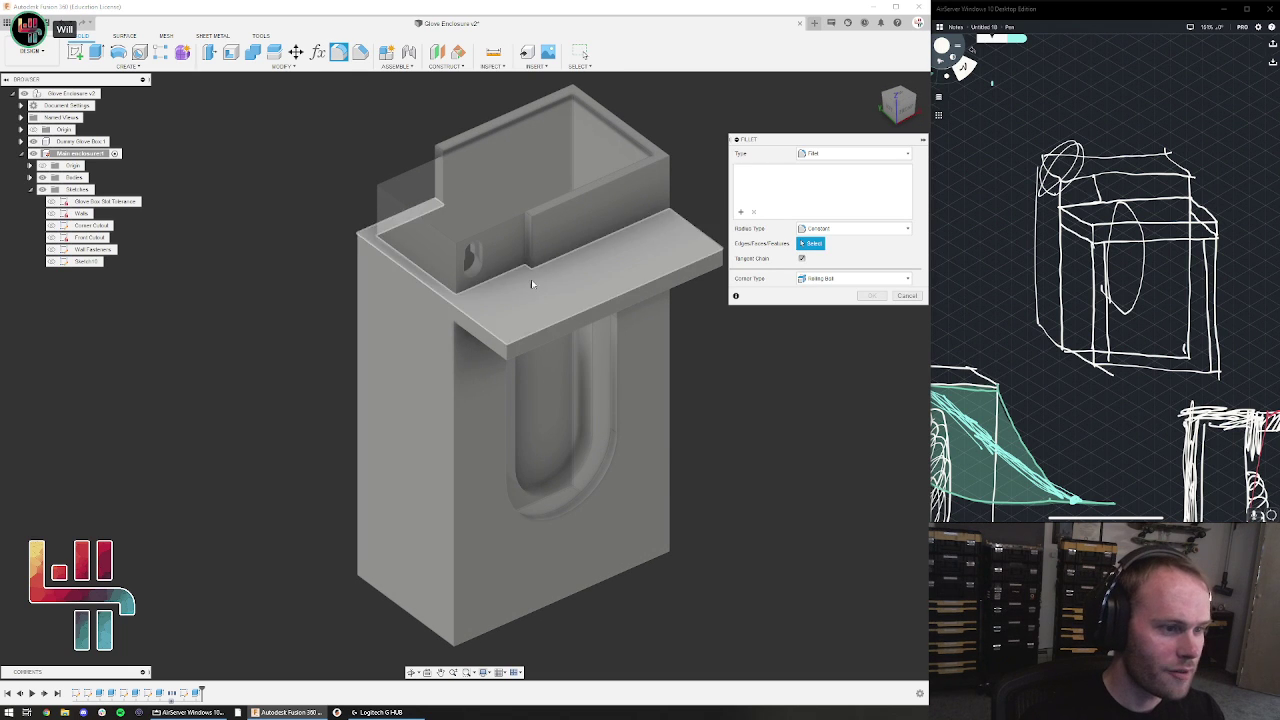
click(527, 268)
click(528, 217)
drag(526, 214, 542, 224)
shift+middle_drag(700, 395, 690, 430)
click(603, 230)
key(Escape)
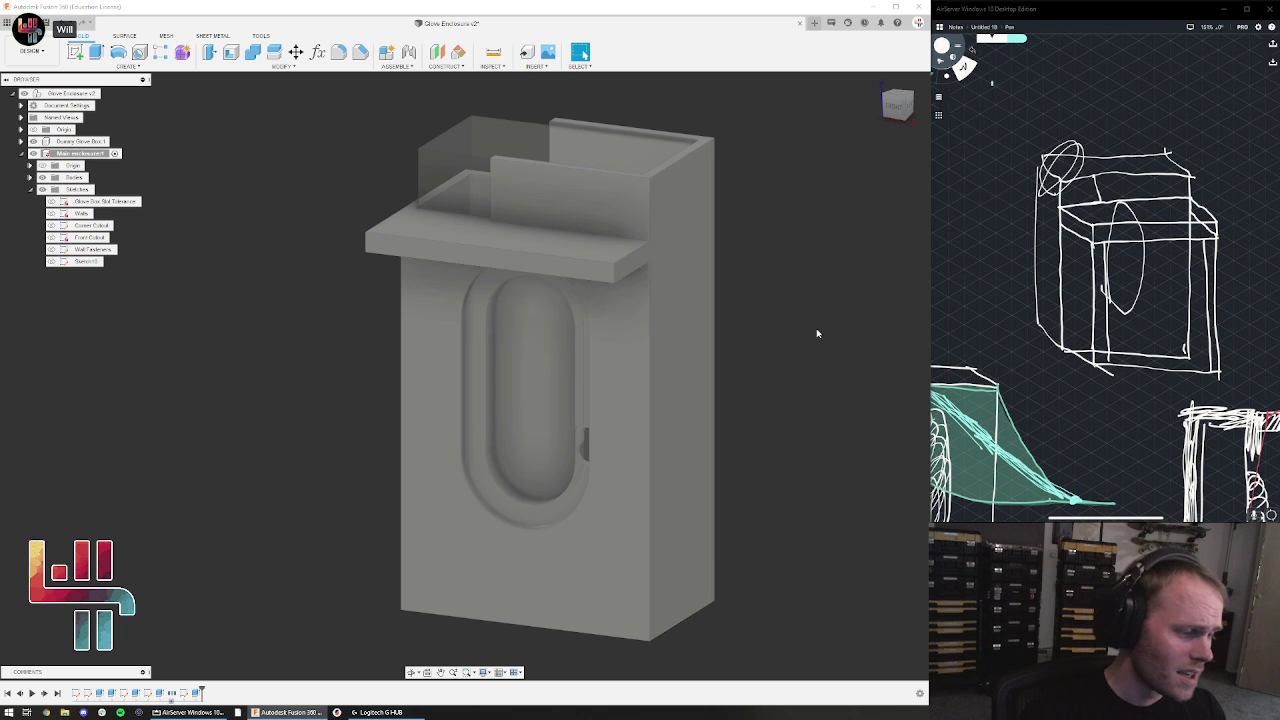
mouse_move(743, 311)
shift+middle_down()
mouse_move(760, 400)
mouse_move(785, 364)
mouse_move(712, 300)
mouse_move(762, 321)
shift+middle_up()
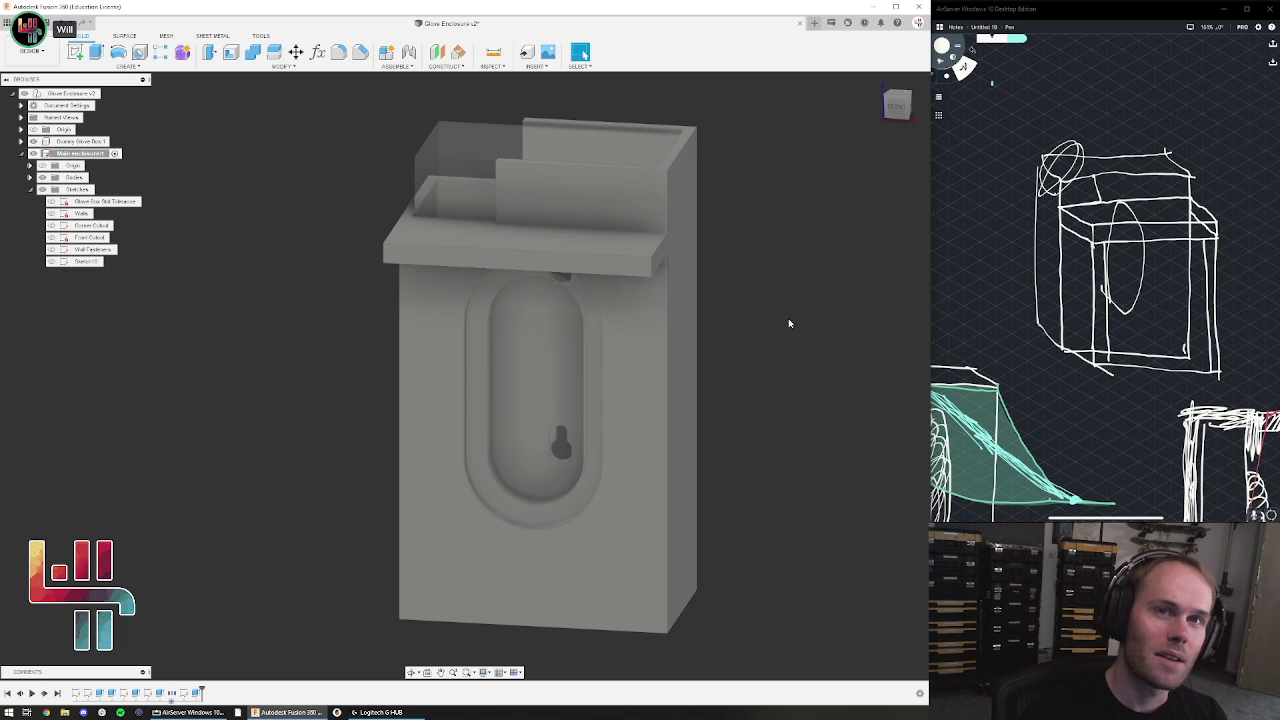
shift+middle_drag(718, 308, 750, 291)
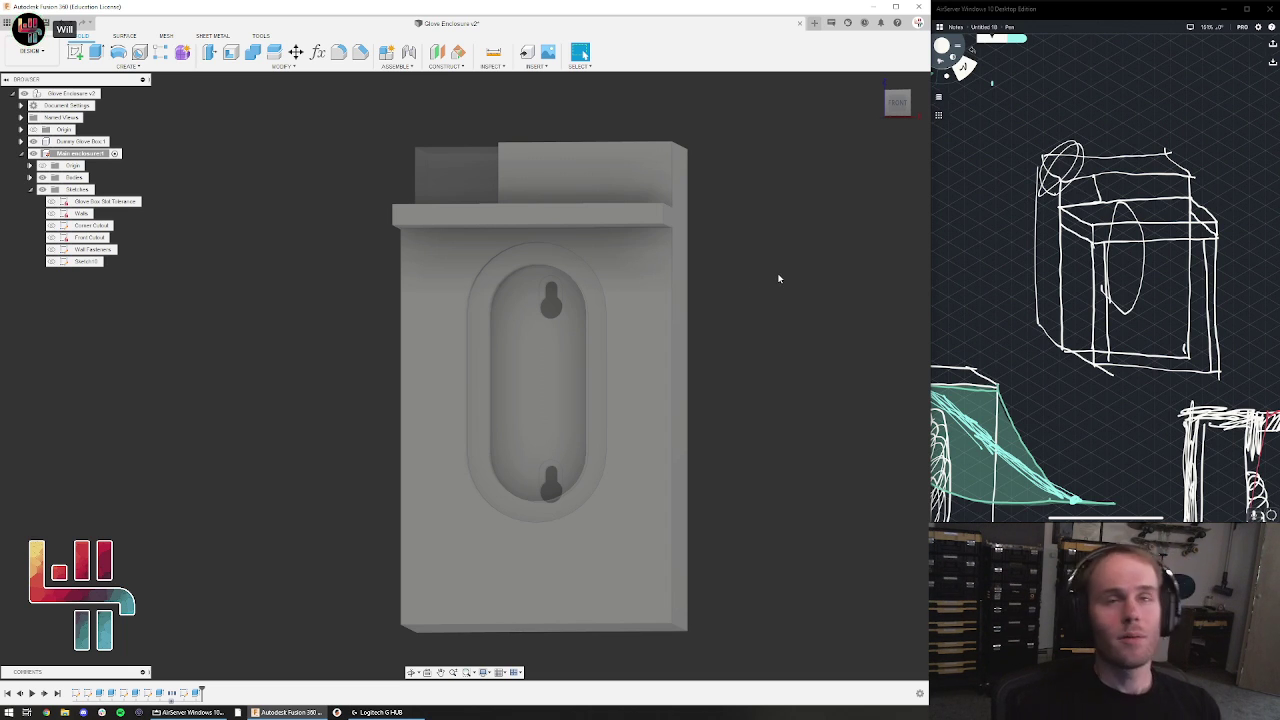
shift+middle_drag(749, 234, 640, 232)
click(560, 227)
click(339, 52)
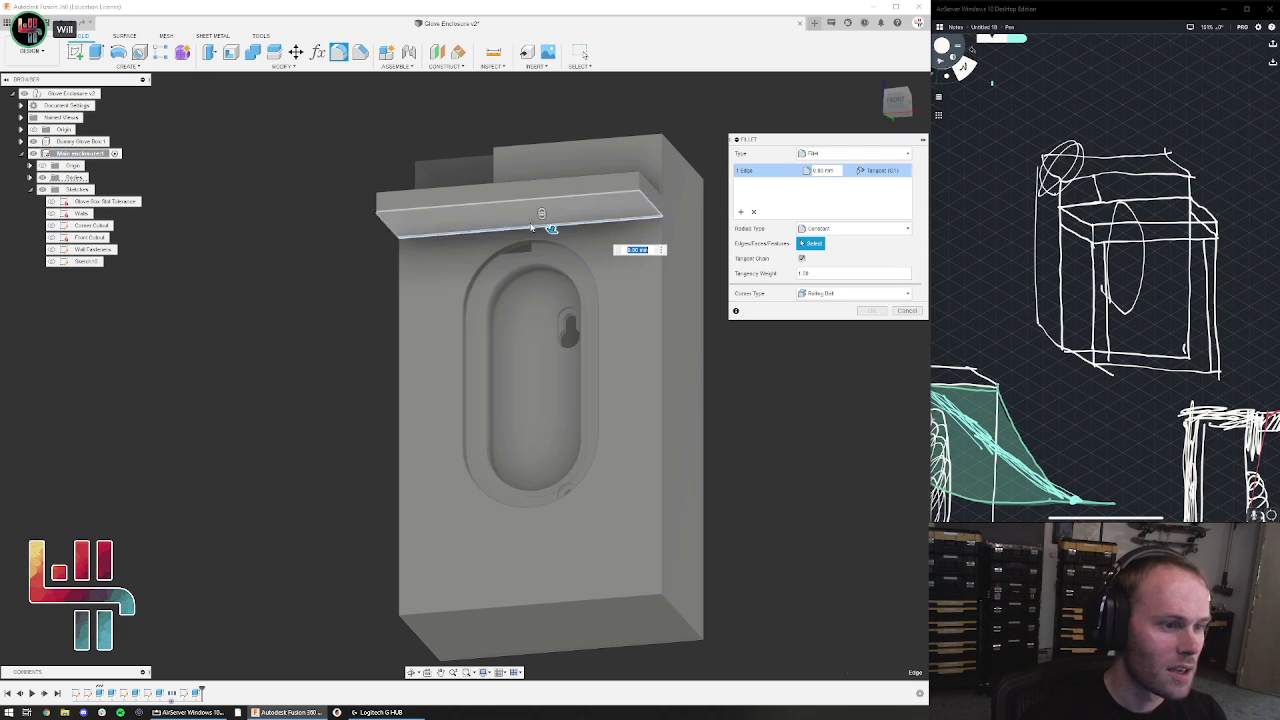
shift+middle_drag(548, 236, 597, 265)
drag(590, 245, 585, 240)
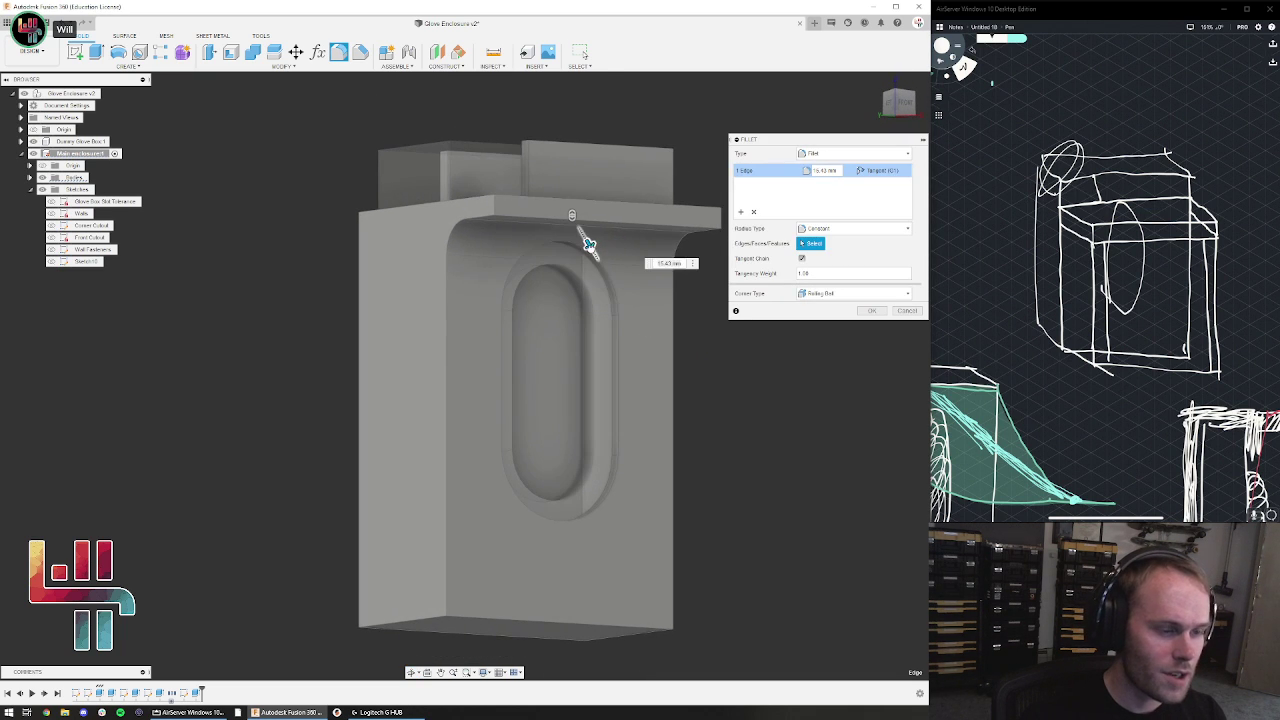
click(905, 310)
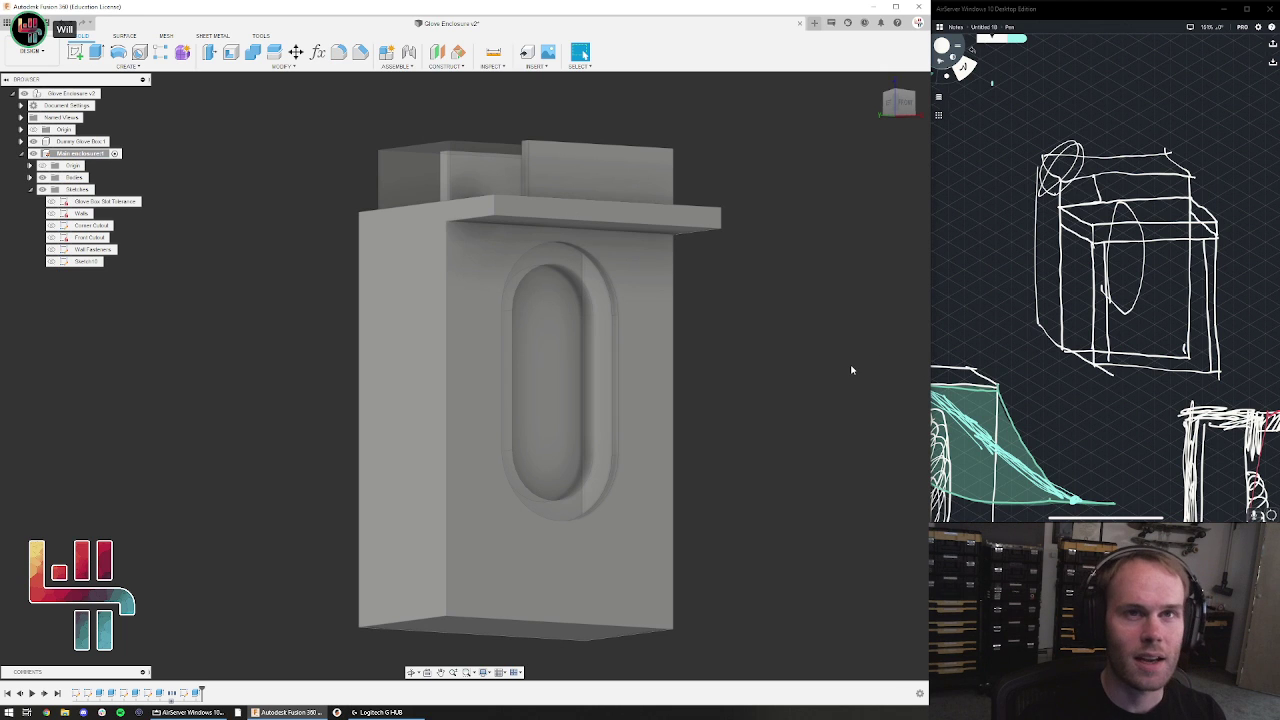
Reopen the ledge sketch and draw an open-bottomed frame of two vertical lines joined by an upper horizontal line around the oval cutout
shift+middle_drag(813, 402, 812, 260)
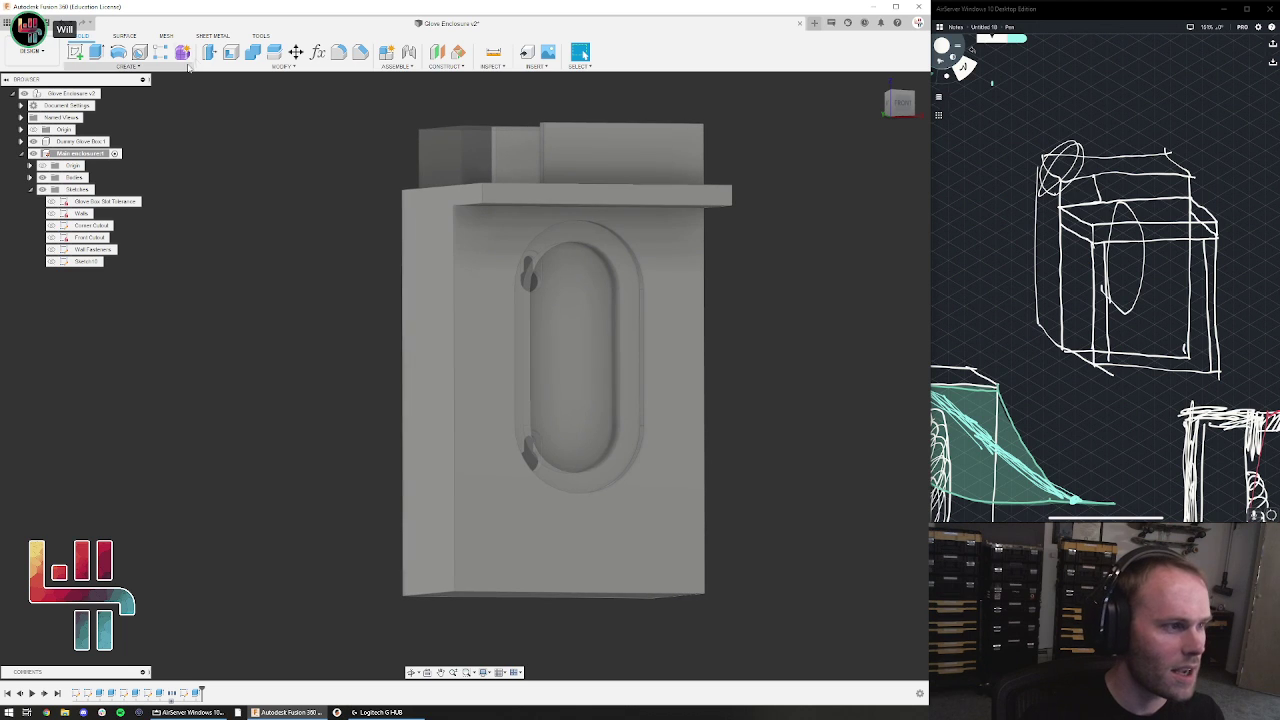
double_click(183, 692)
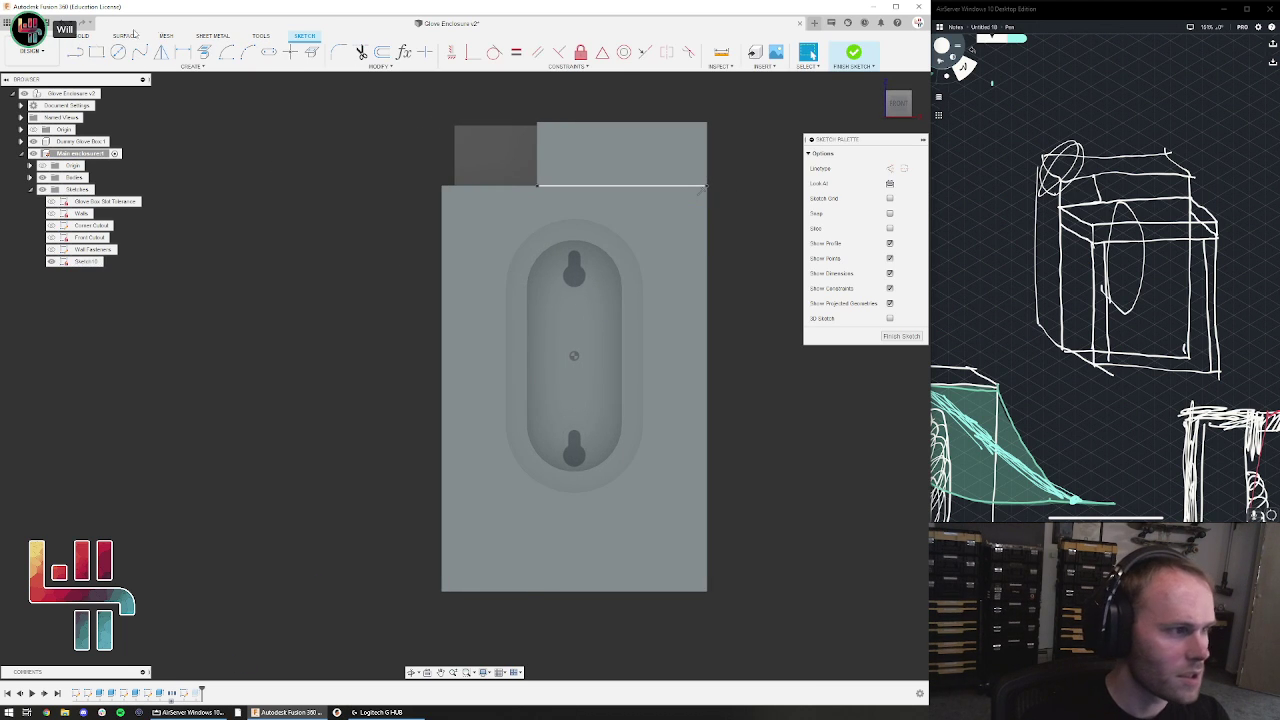
click(96, 53)
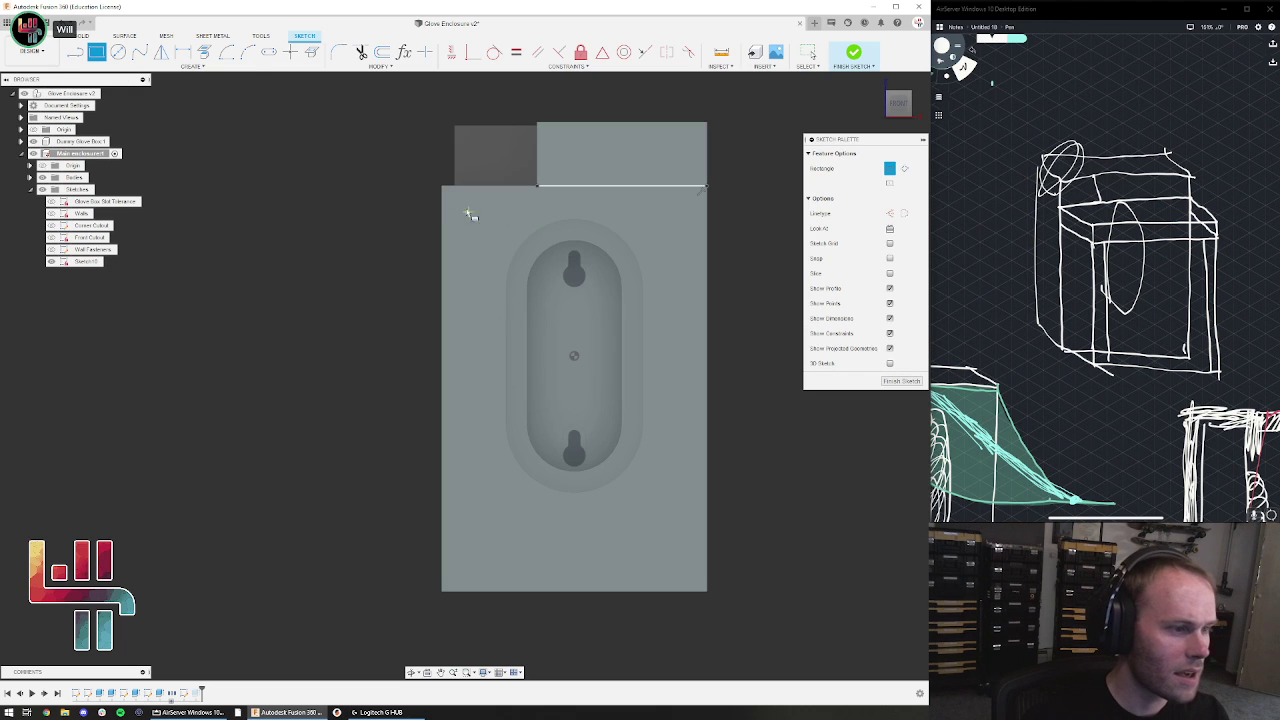
key(l)
click(480, 559)
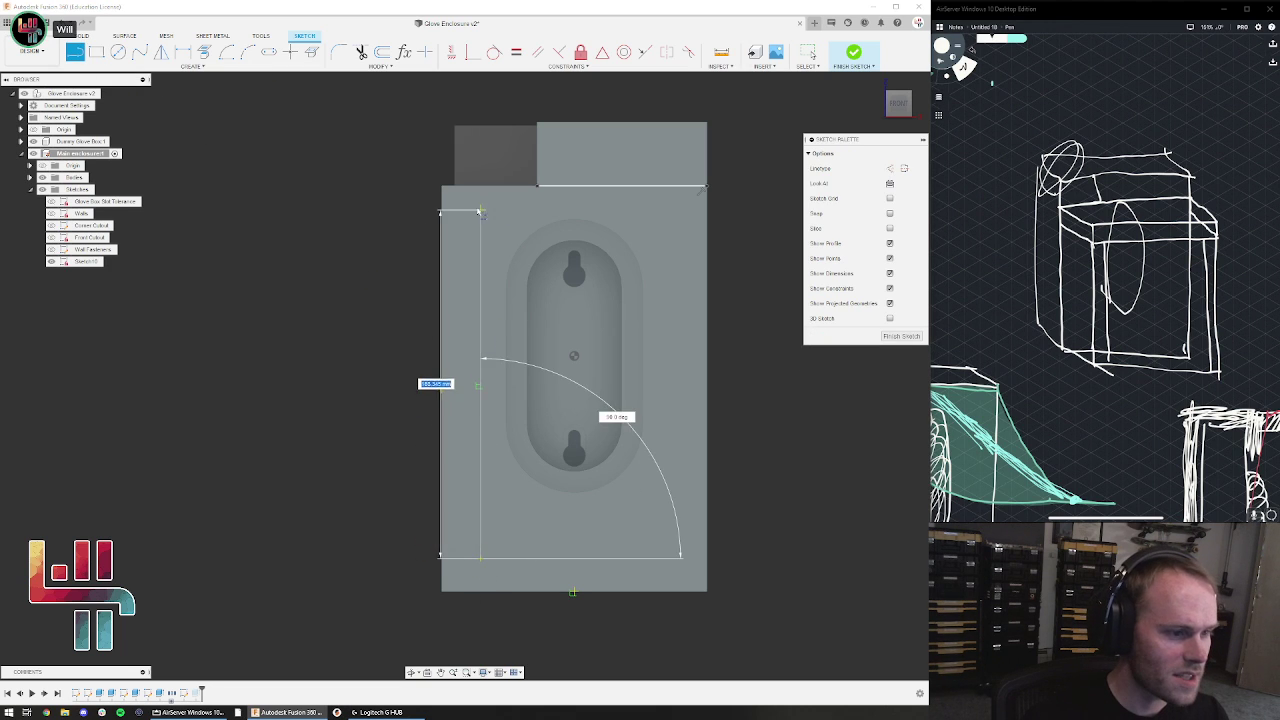
click(481, 205)
click(681, 205)
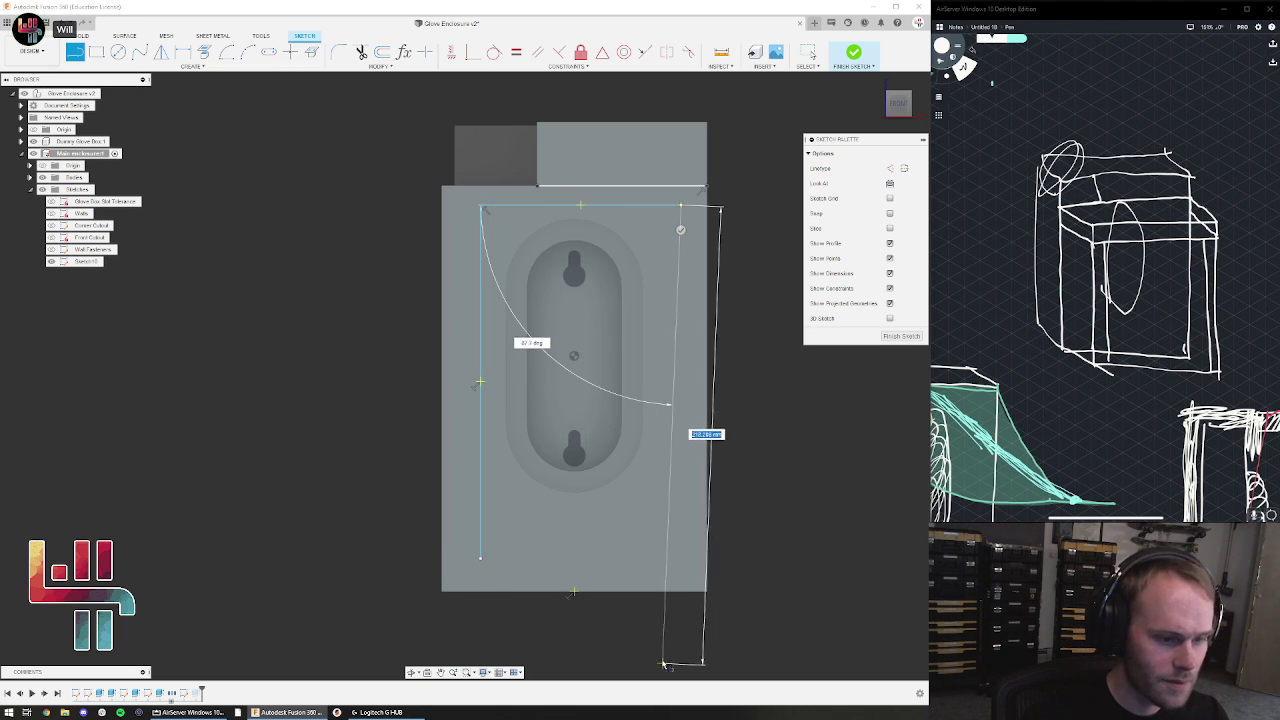
click(681, 562)
key(Escape)
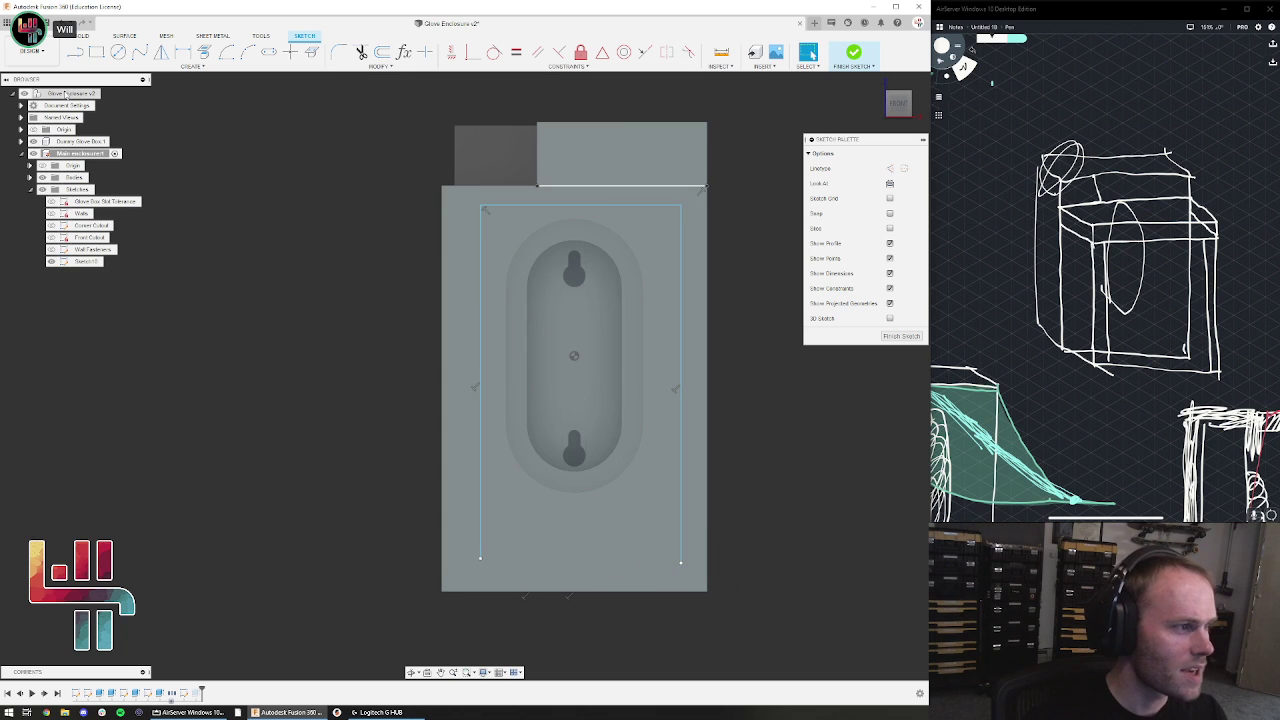
Centre the frame with a vertical construction line from the oval's centre to the midpoint of its upper line, and widen the frame slightly
click(78, 55)
click(578, 352)
click(581, 218)
key(Escape)
click(582, 220)
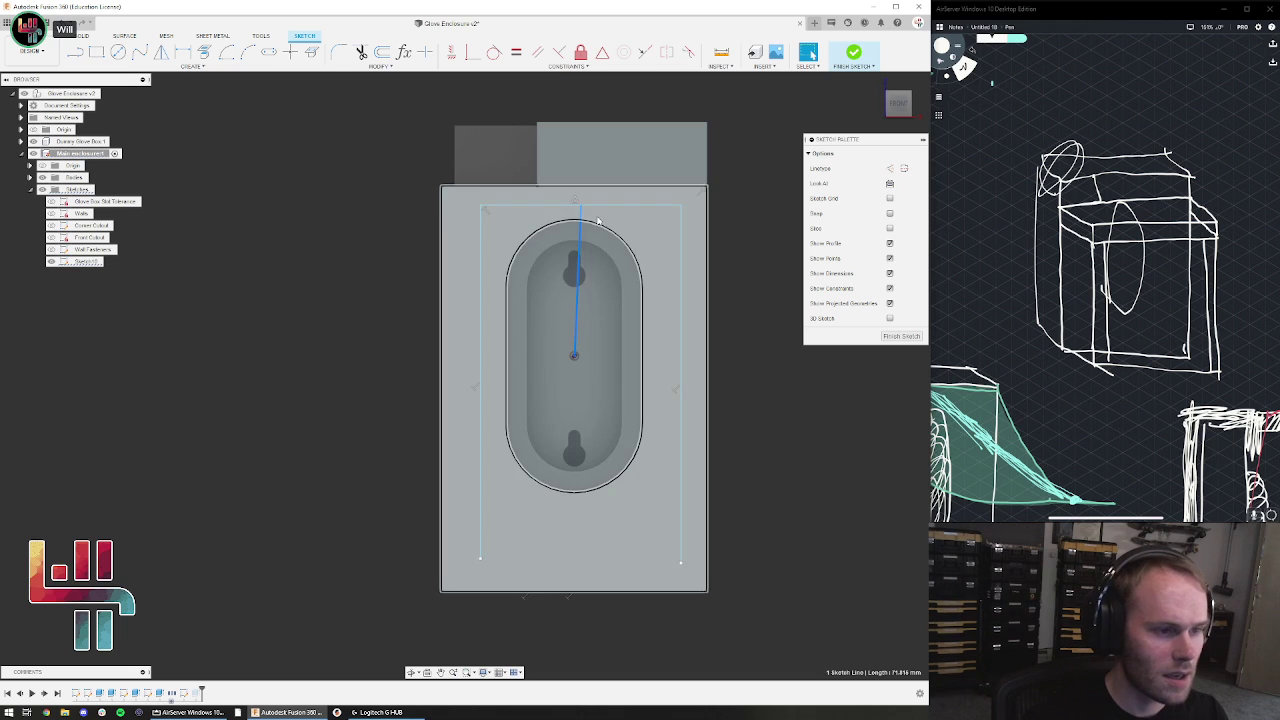
click(452, 52)
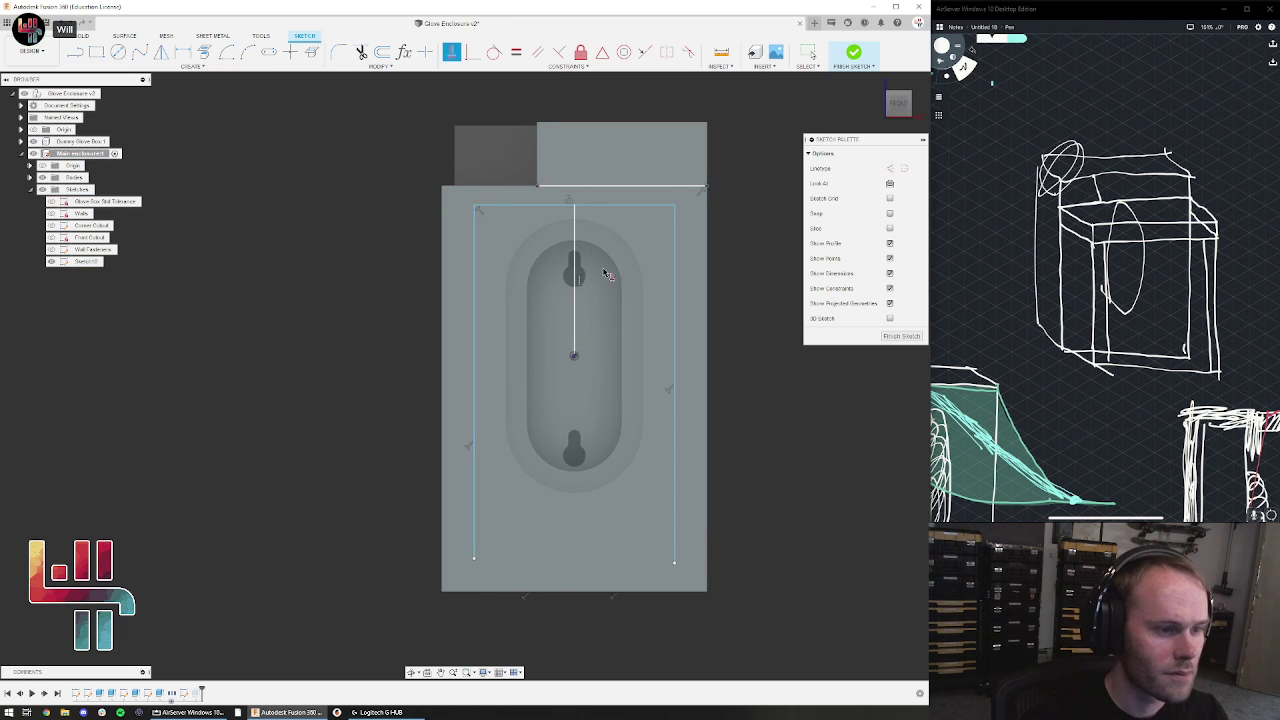
key(x)
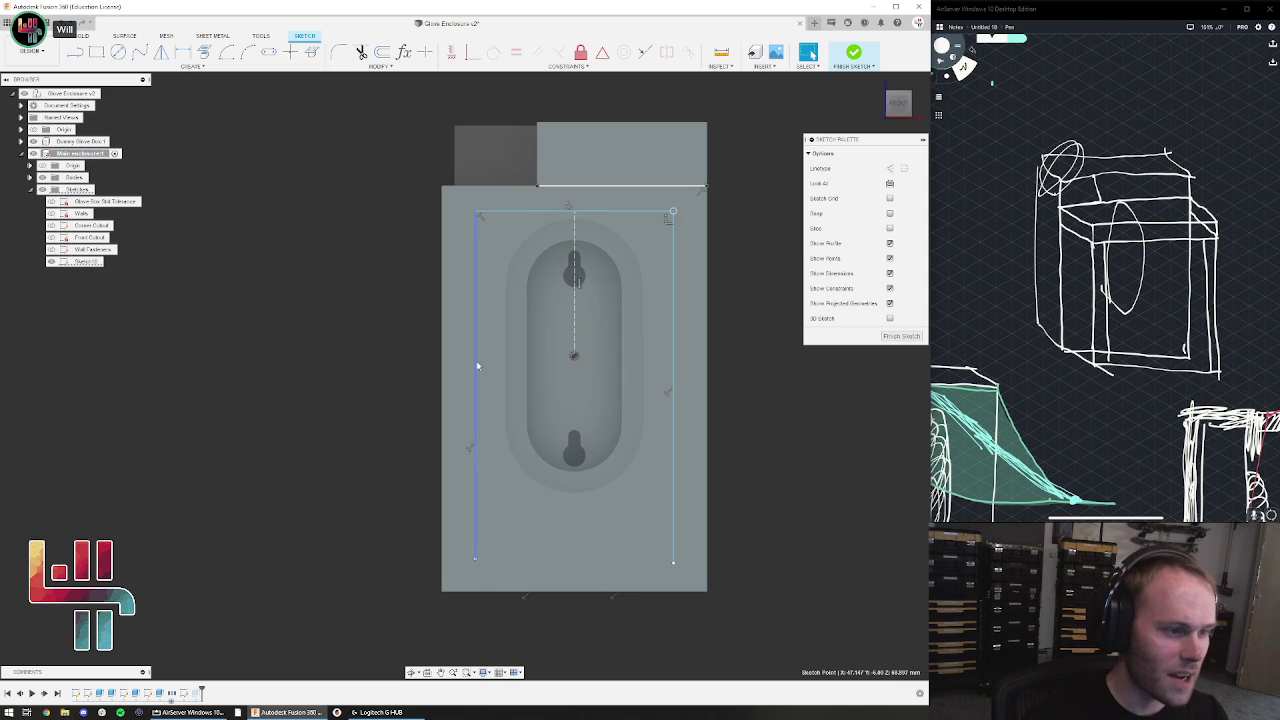
drag(476, 312, 467, 316)
Draw a short vertical construction line from the midpoint of the frame's upper line to the horizontal line above it
click(75, 52)
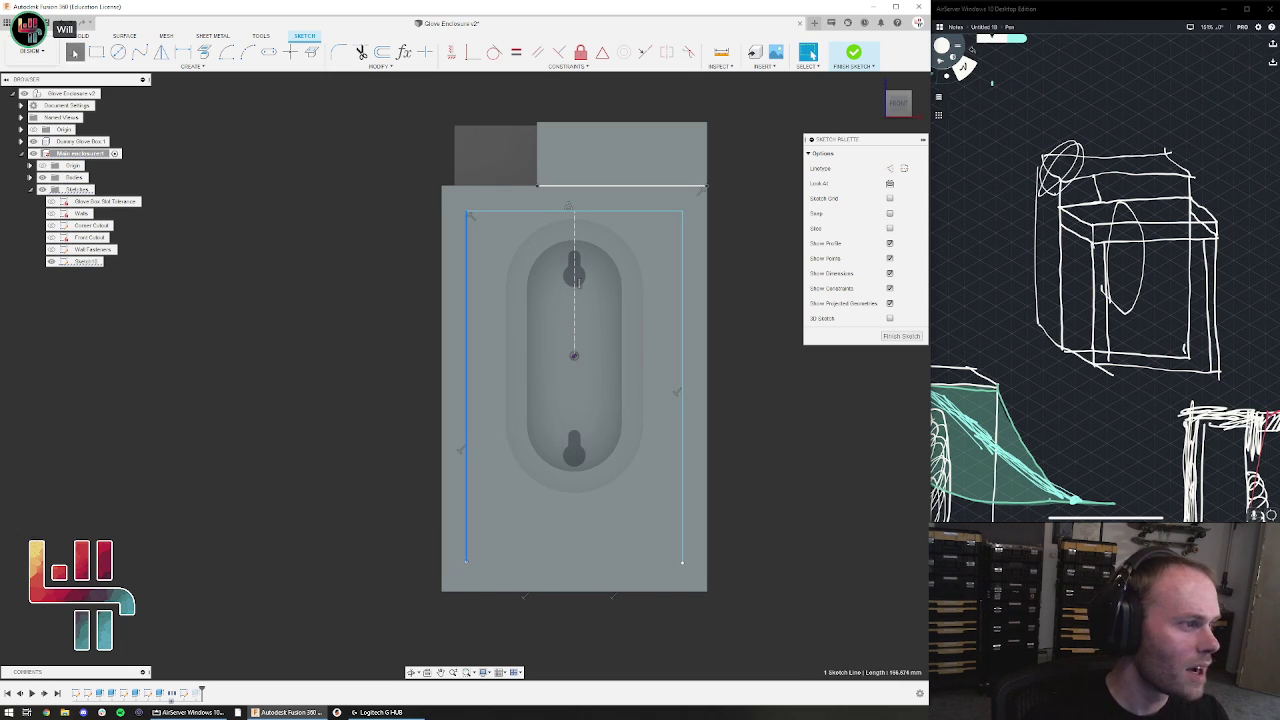
click(575, 212)
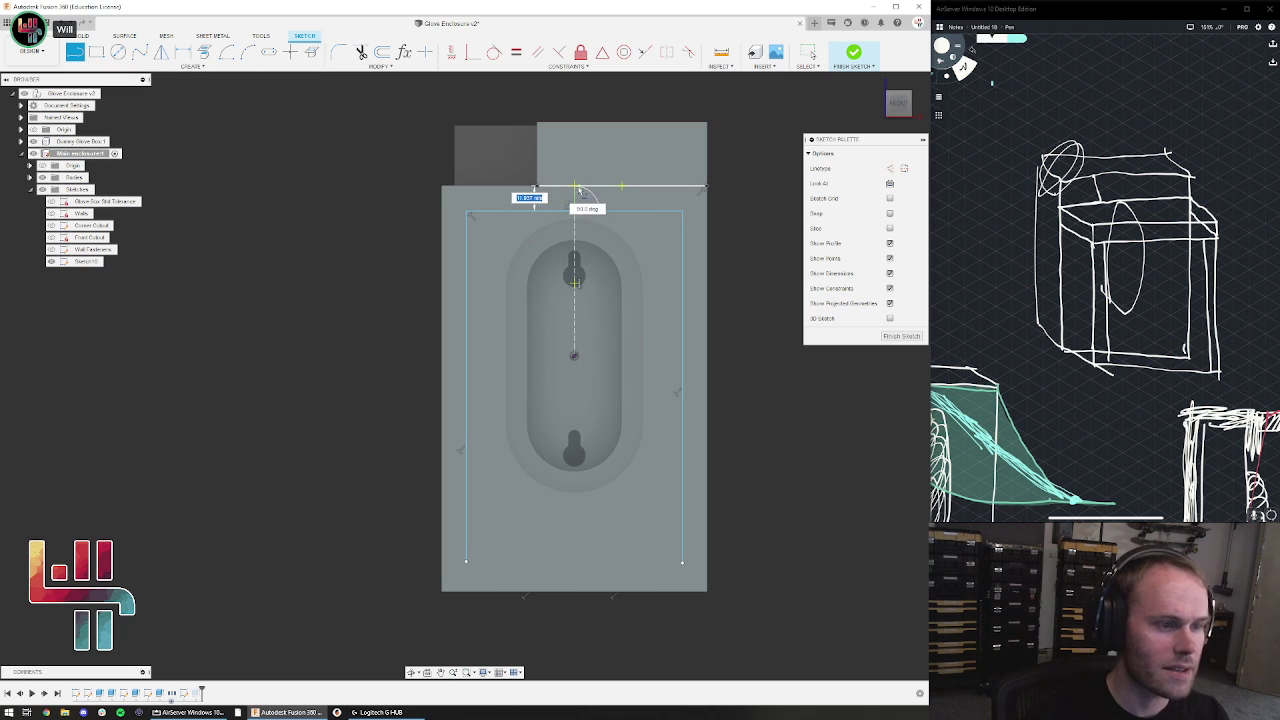
double_click(576, 187)
key(Escape)
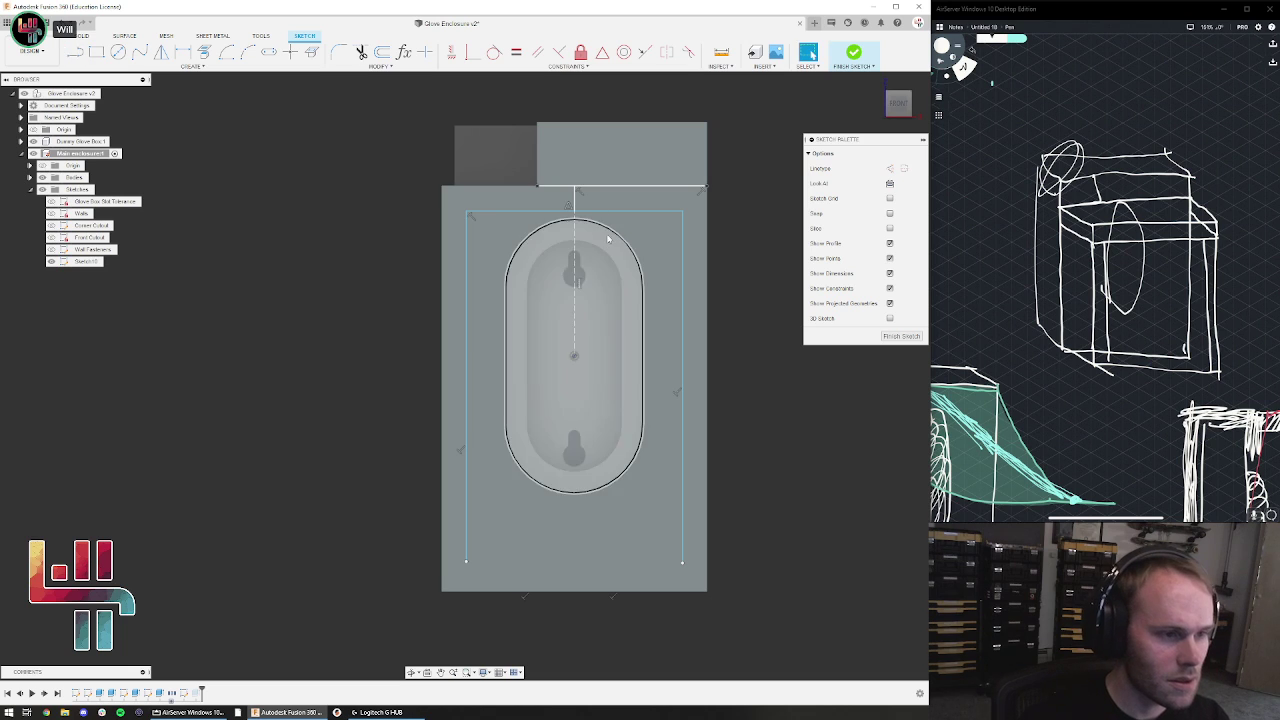
key(x)
click(748, 201)
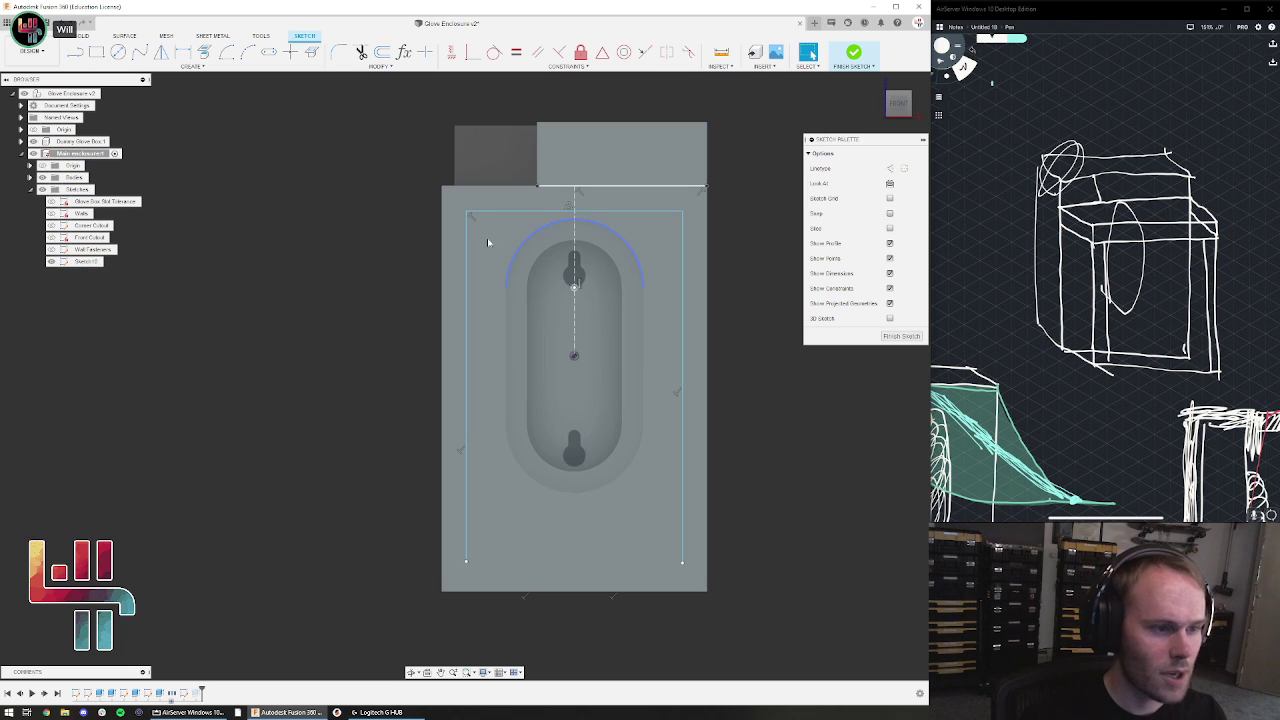
Draw a short horizontal construction line from the midpoint of the frame's right side to the front face's right edge
click(78, 55)
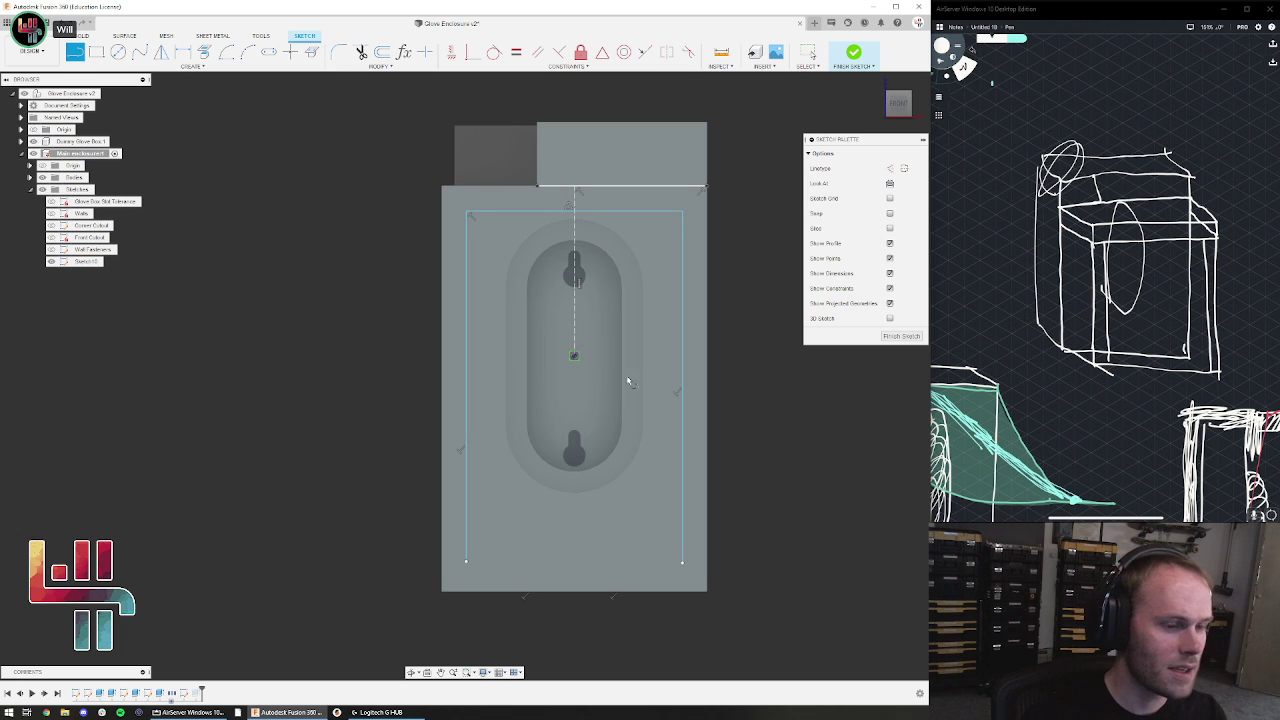
click(708, 389)
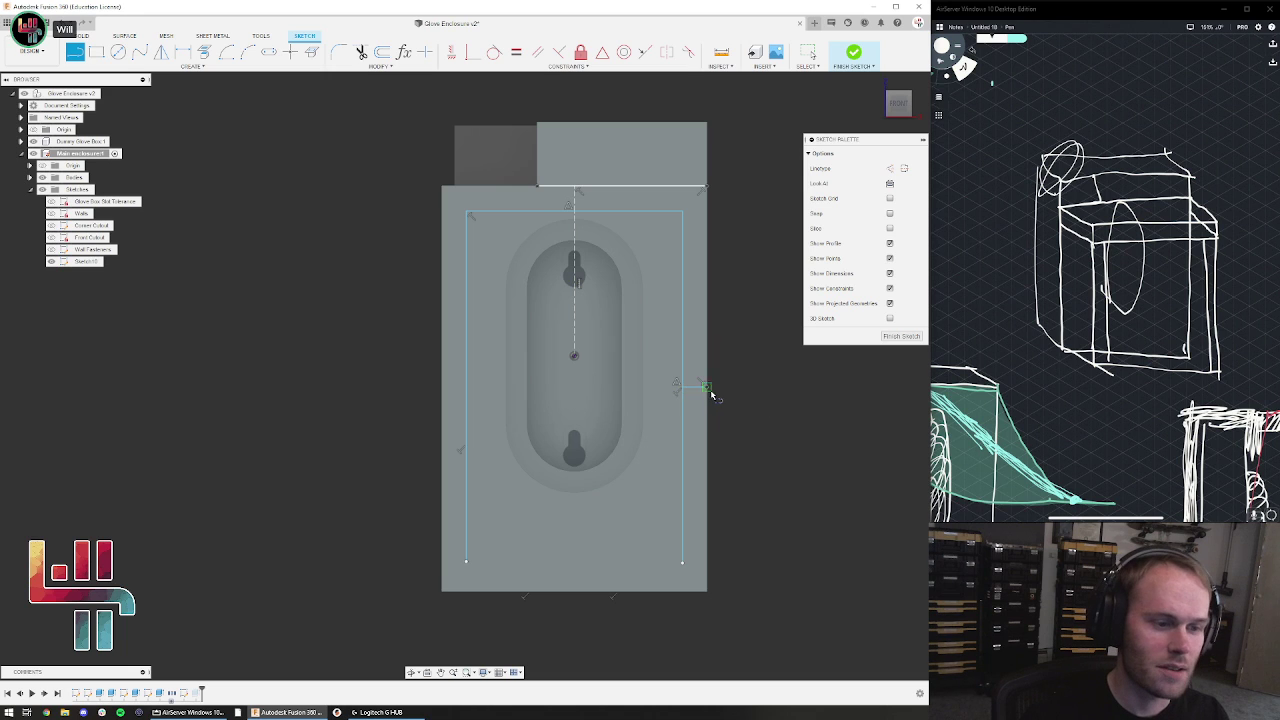
key(Escape)
click(697, 389)
click(760, 398)
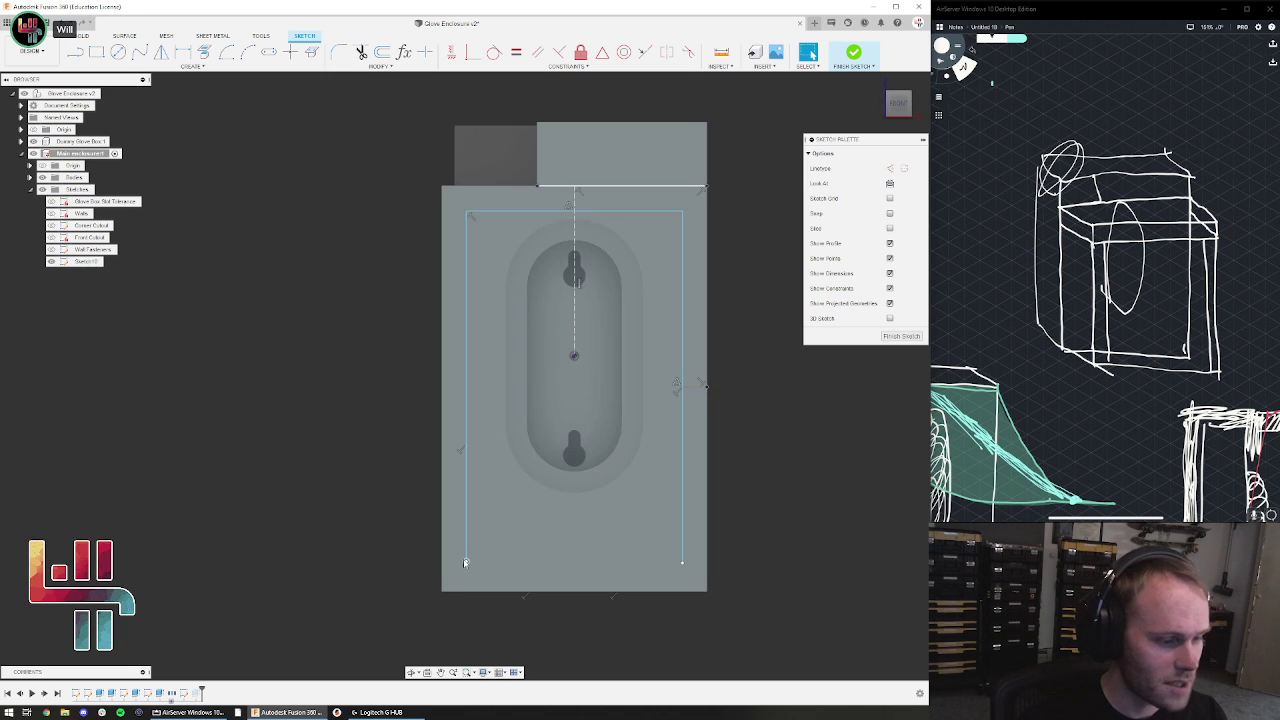
Constrain the frame's two vertical sides to equal length and test the constraint by moving the right side's lower endpoint
click(466, 462)
shift+click(684, 449)
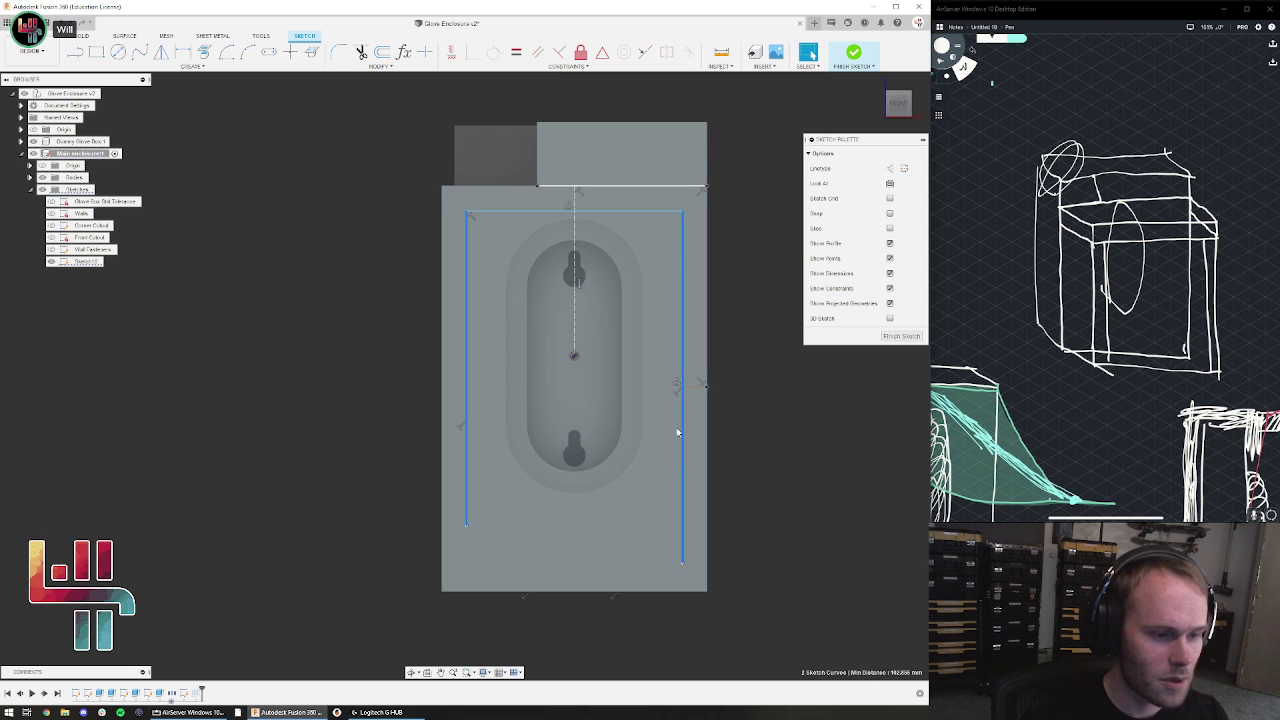
click(516, 52)
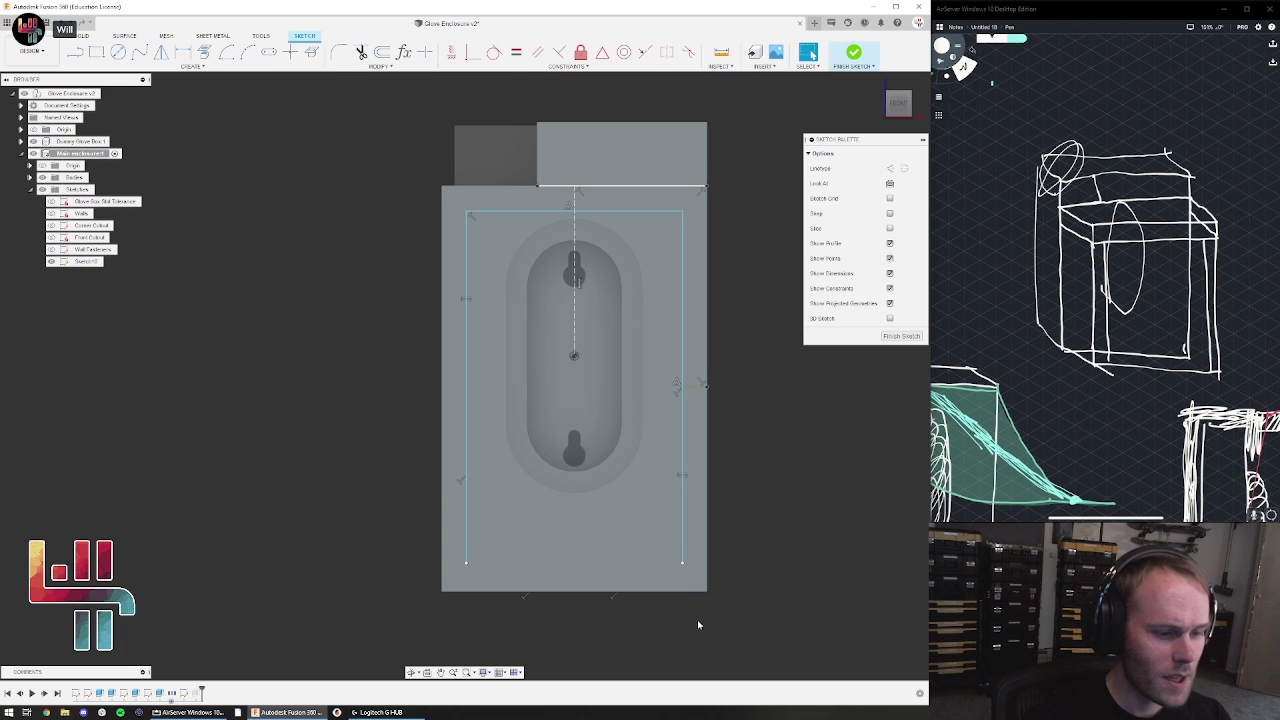
mouse_move(683, 563)
mouse_down()
mouse_move(657, 491)
mouse_move(700, 541)
mouse_move(651, 560)
mouse_move(676, 566)
mouse_up()
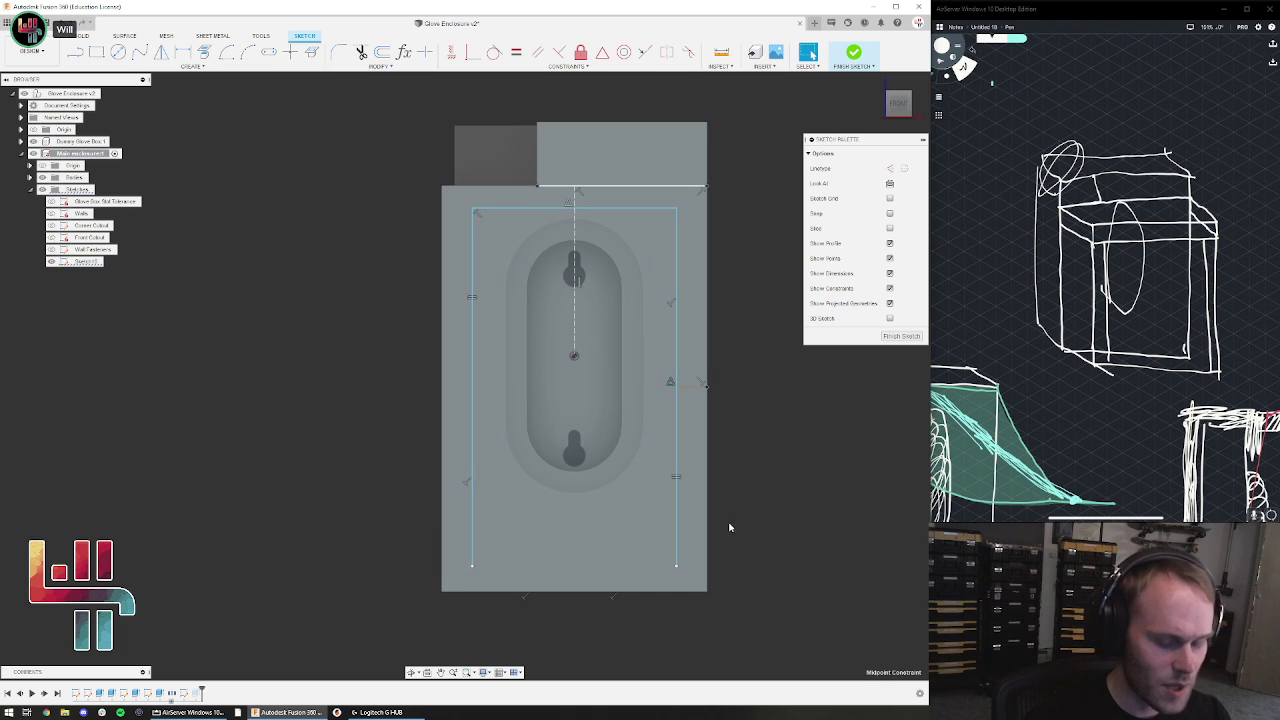
Remove the midpoint constraint on the short horizontal construction line beside the frame's right side, and delete that line
click(677, 380)
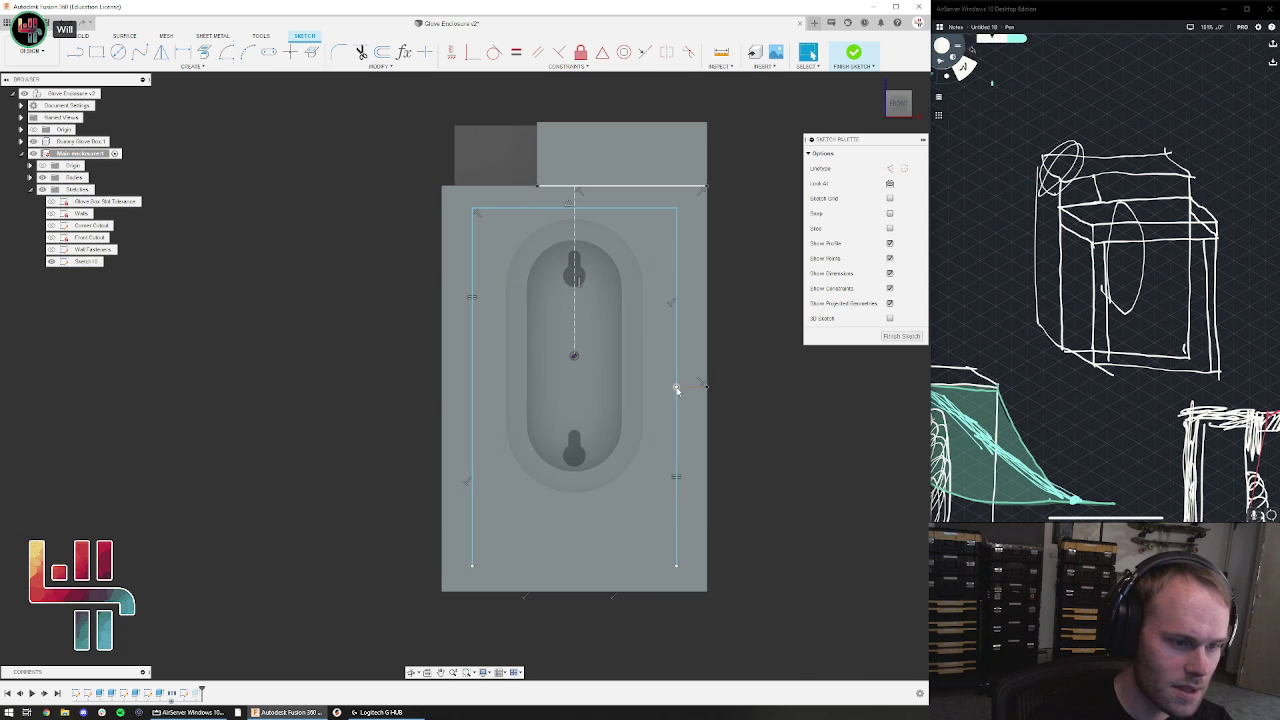
shift+click(677, 370)
click(475, 52)
key(Escape)
drag(676, 566, 676, 530)
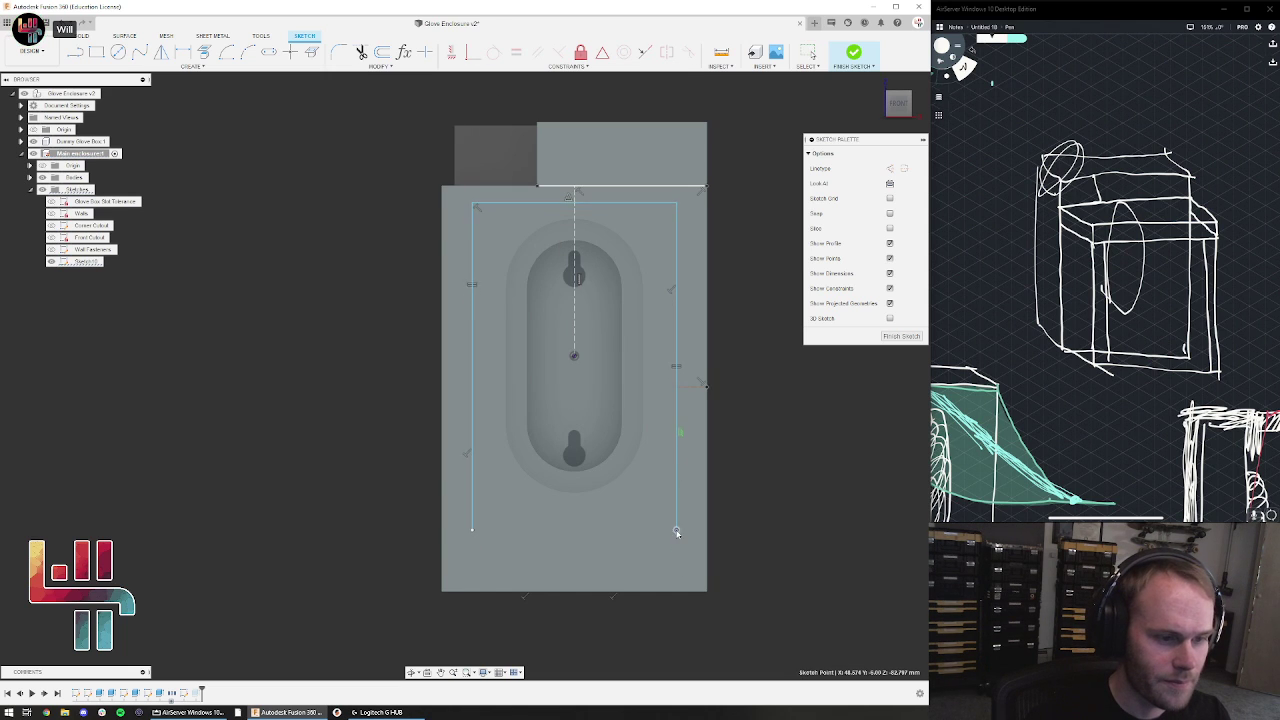
key(Escape)
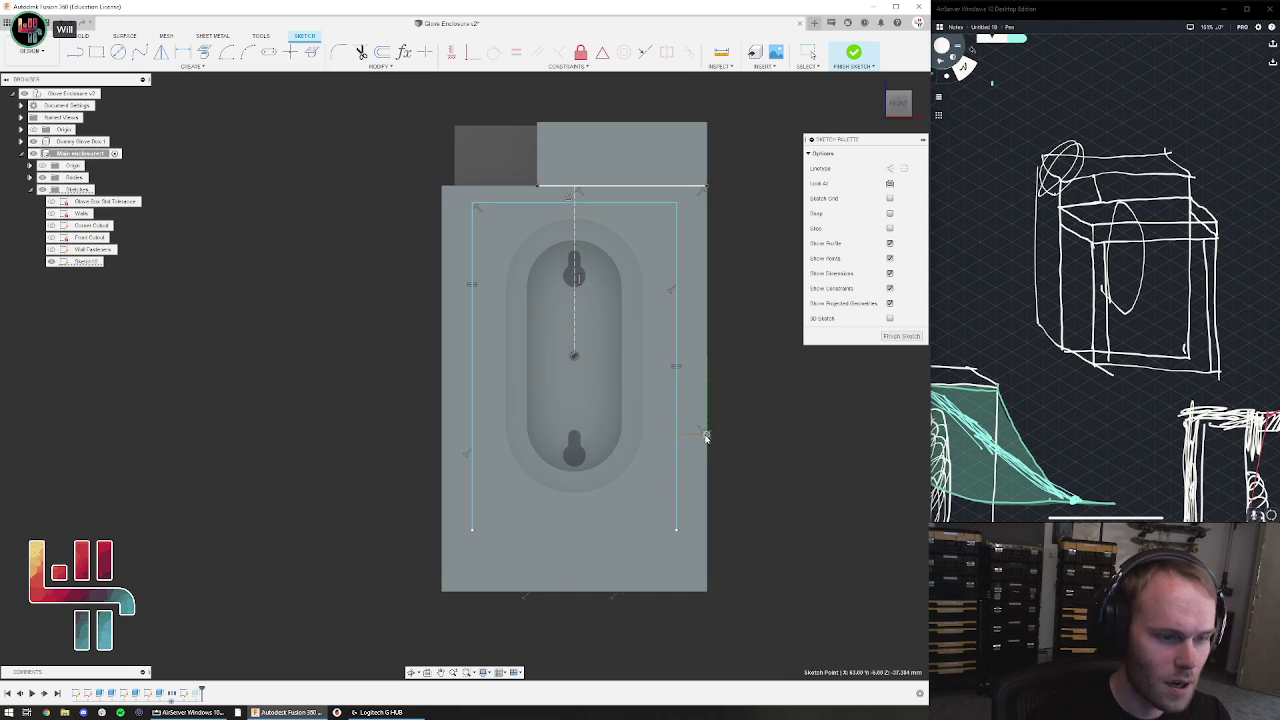
click(705, 404)
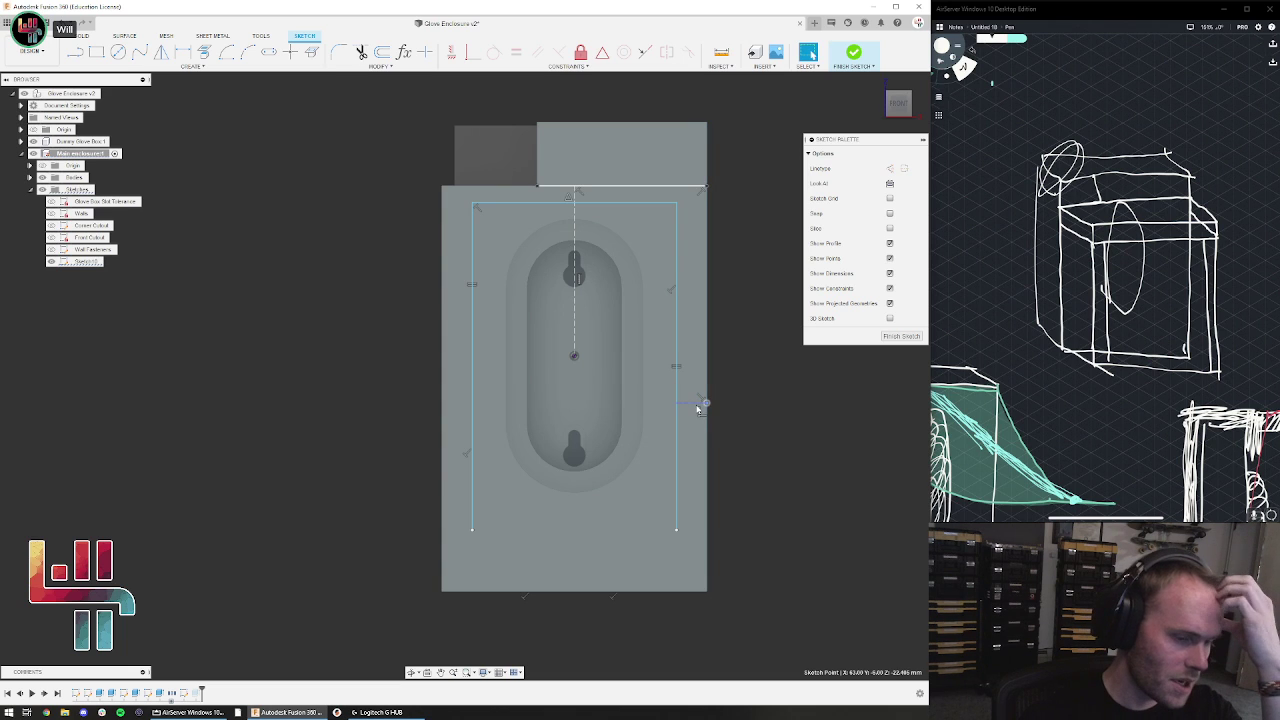
click(728, 491)
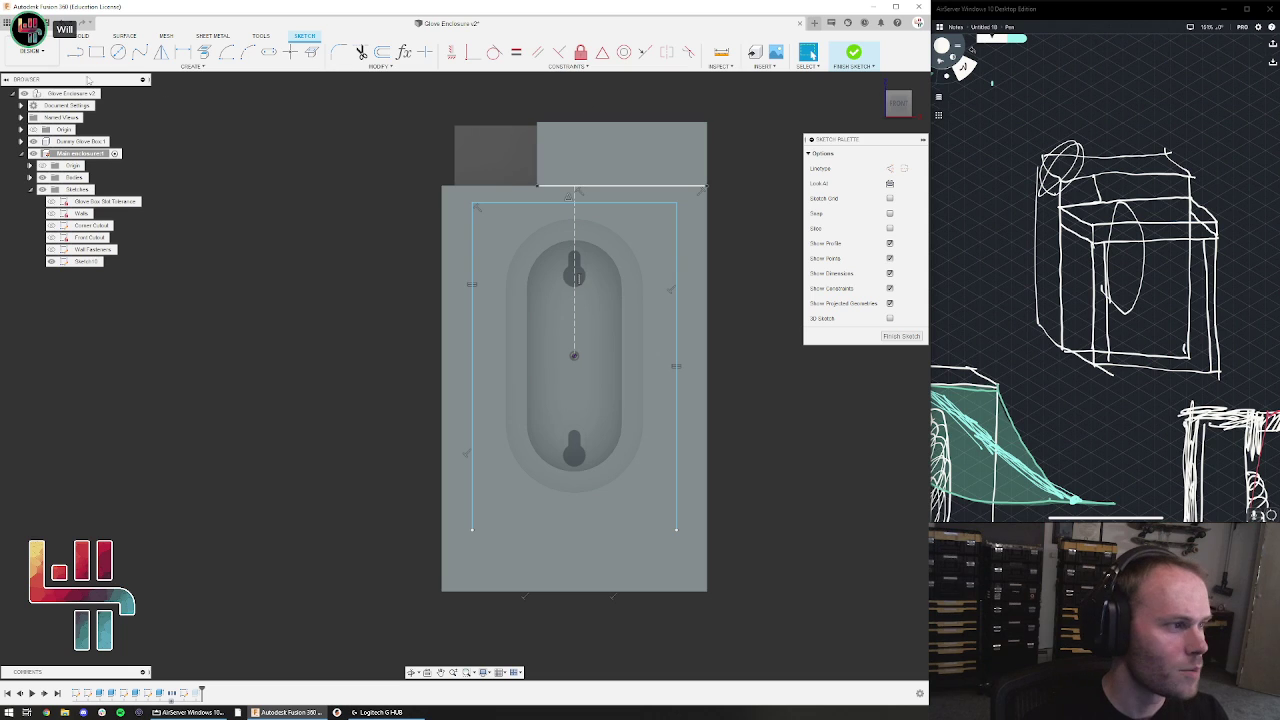
Draw a horizontal construction line about 14 mm long from the frame's upper right corner to the face's right edge
key(l)
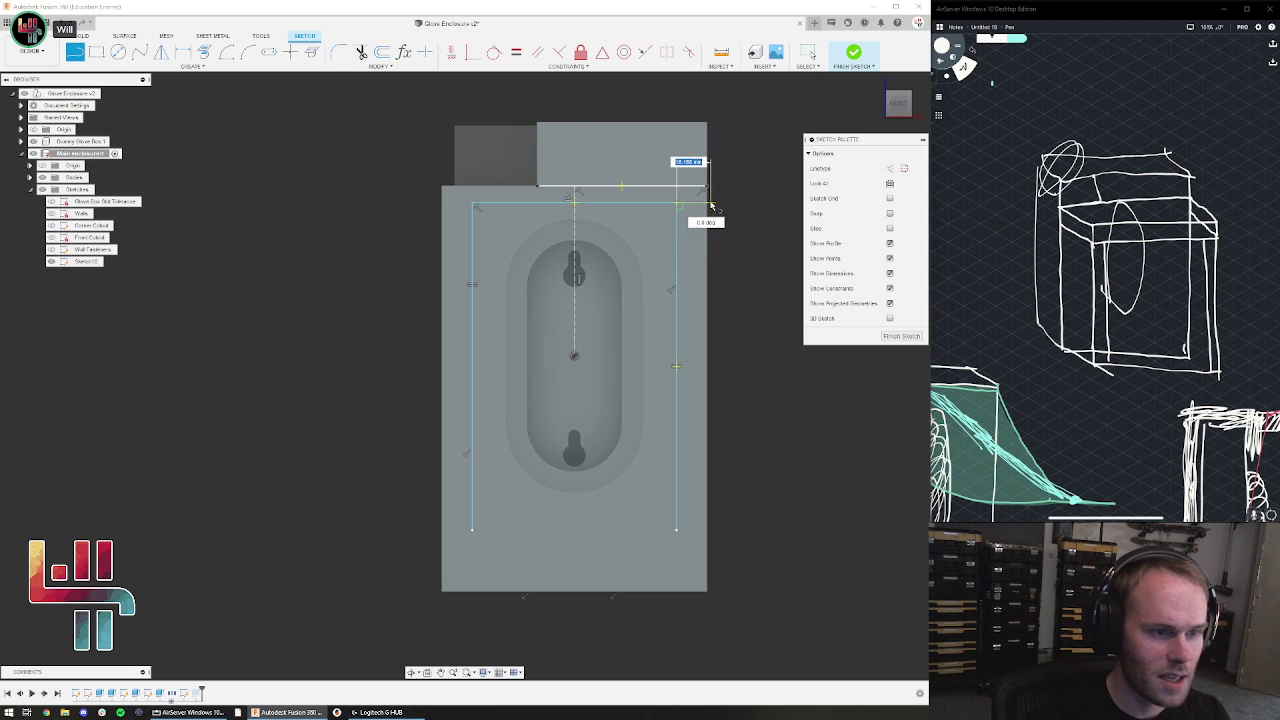
key(Escape)
click(690, 204)
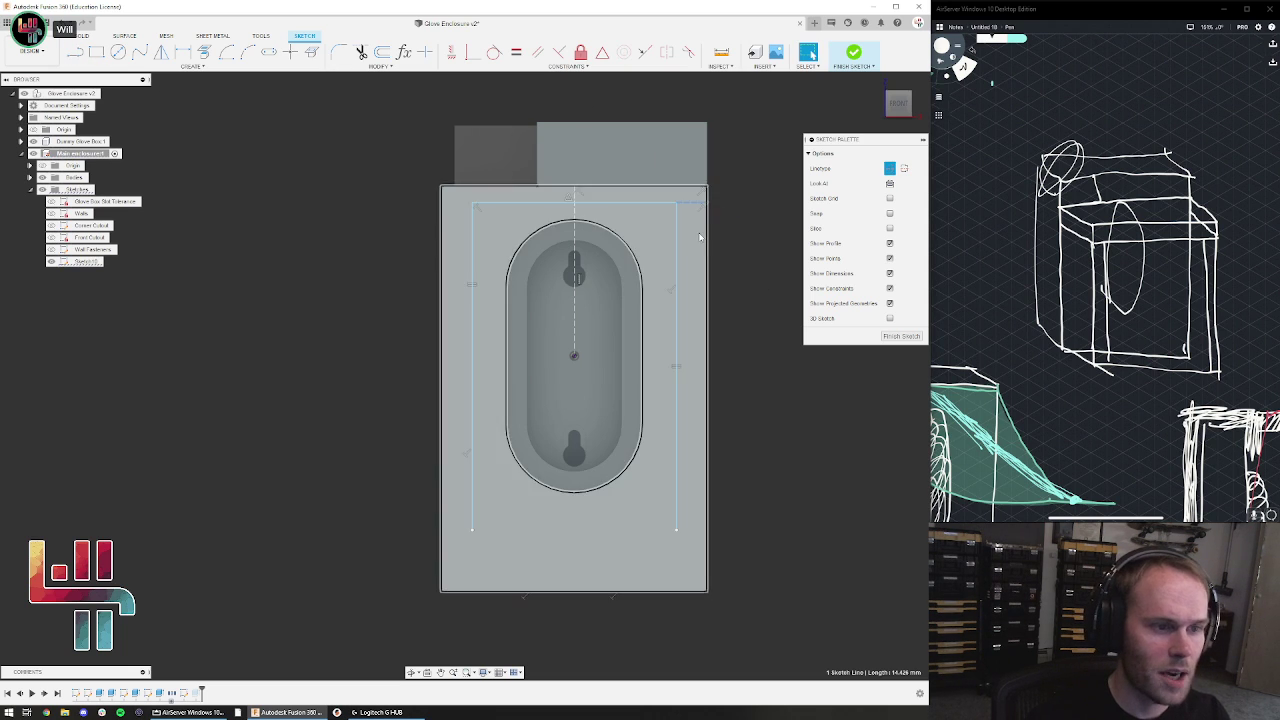
drag(678, 206, 690, 216)
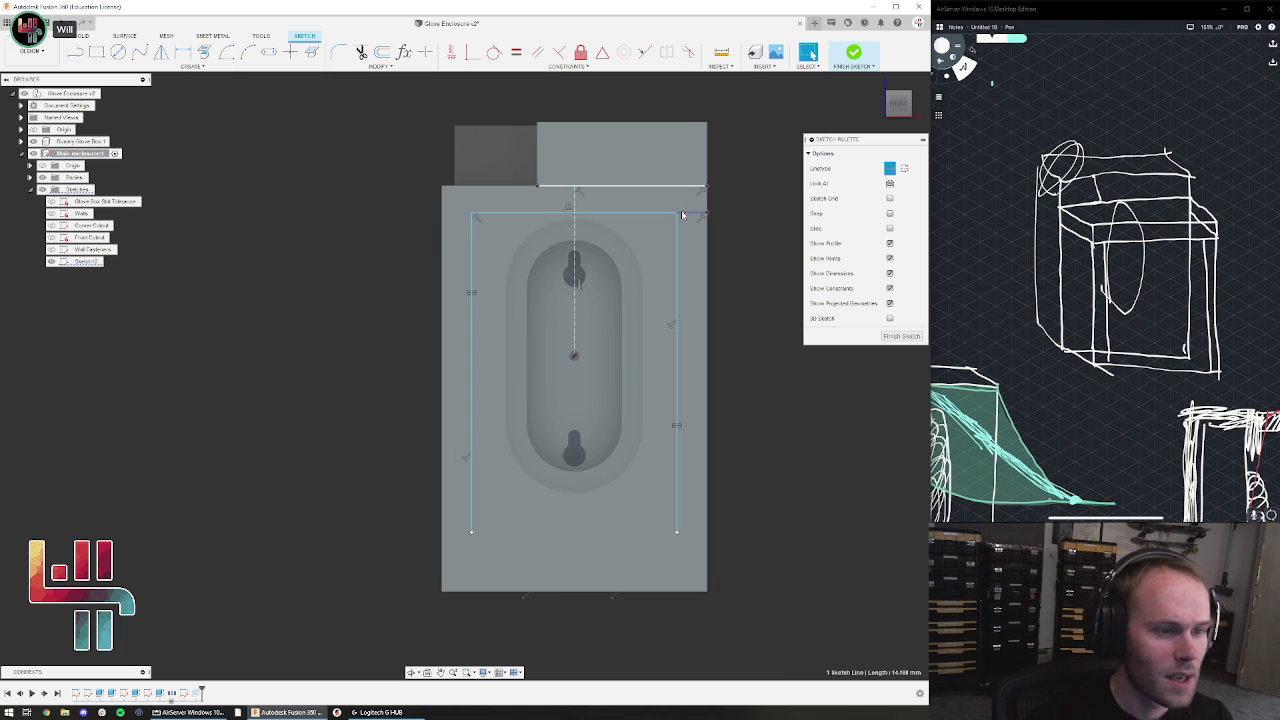
Dimension the gap between the frame's upper line and the horizontal line above it, and set it to 5 mm
click(575, 202)
key(d)
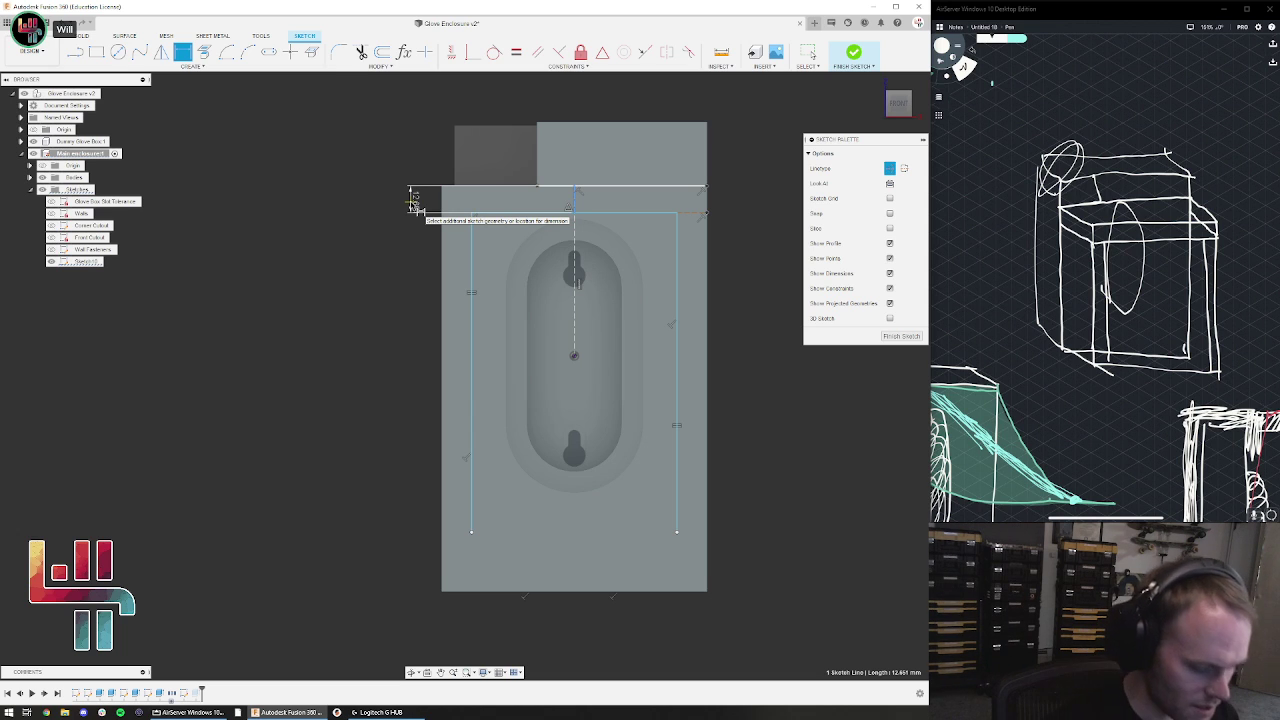
click(415, 207)
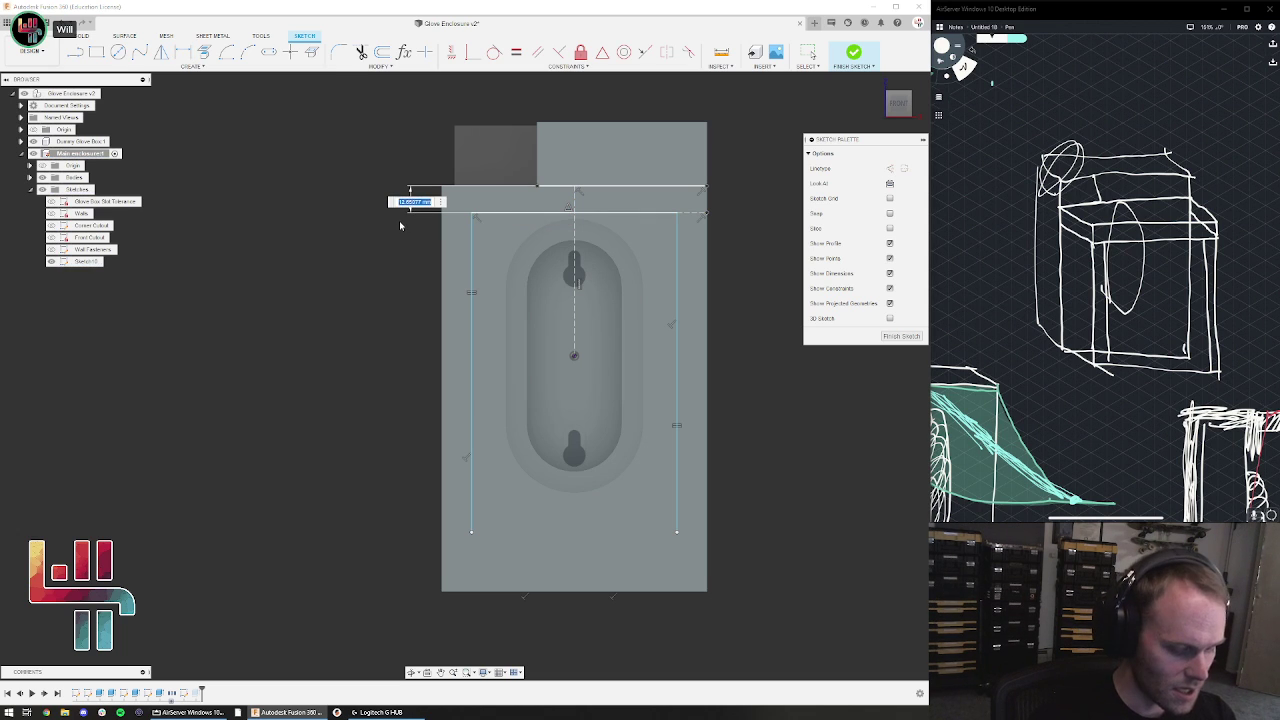
text(5)
key(Return)
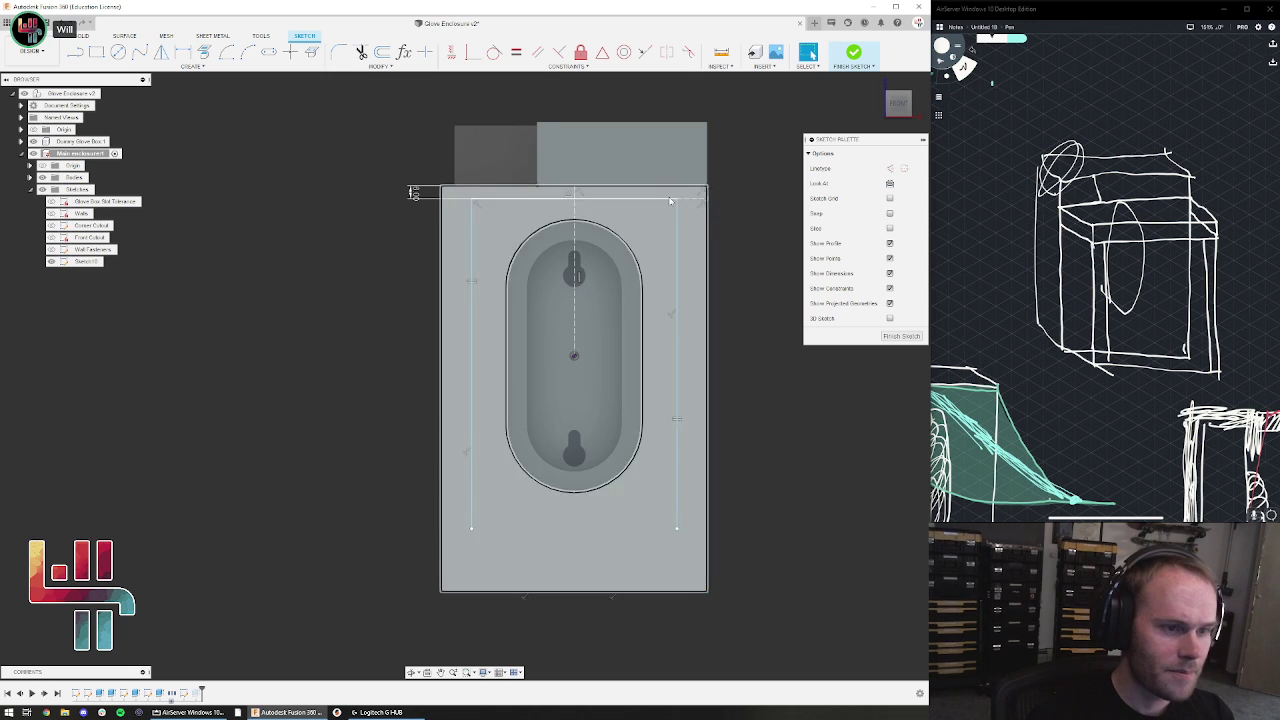
Widen the frame toward the face's side edges and set the gap between its right side and the face's right edge to 6 mm
drag(677, 199, 684, 200)
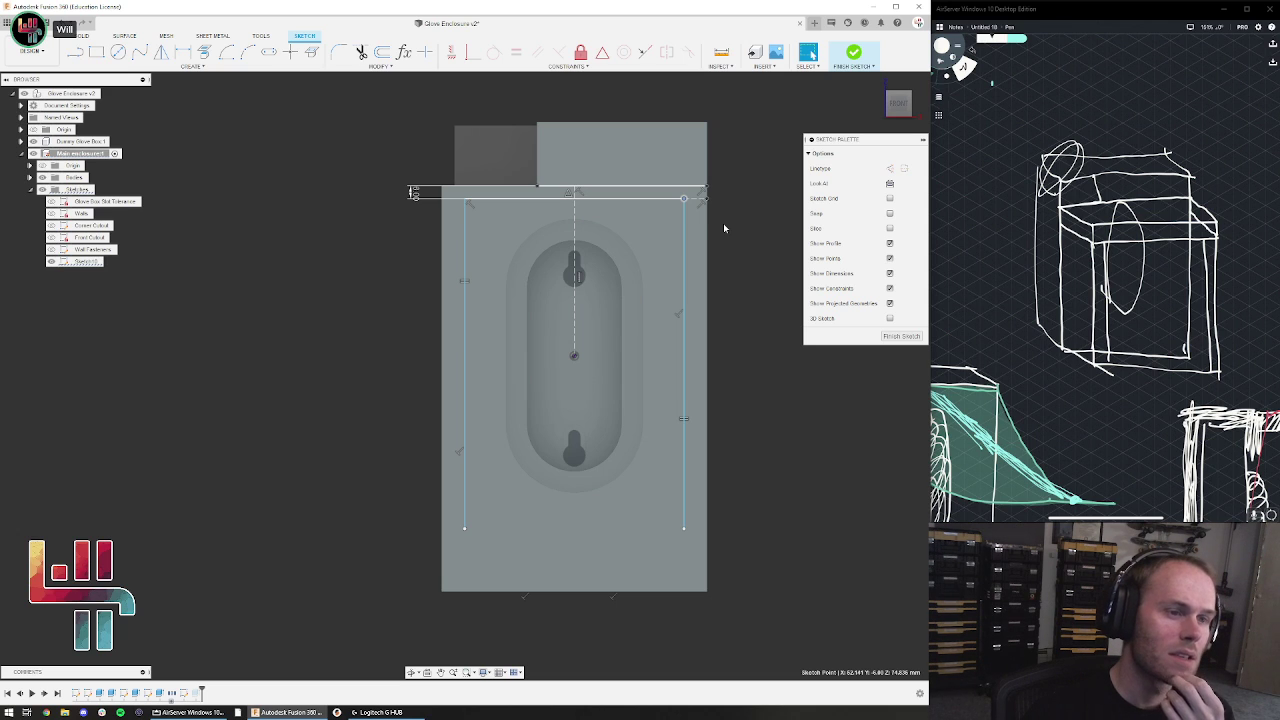
drag(687, 224, 697, 228)
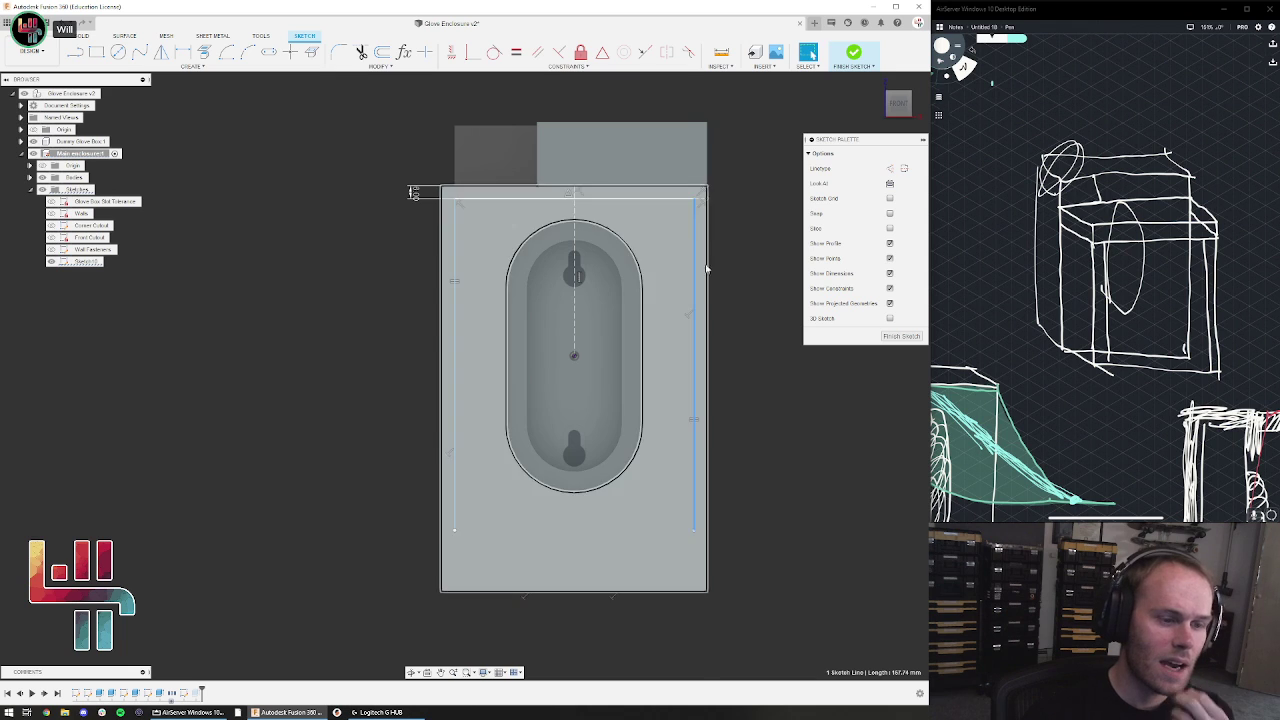
scroll(707, 195, up, 3)
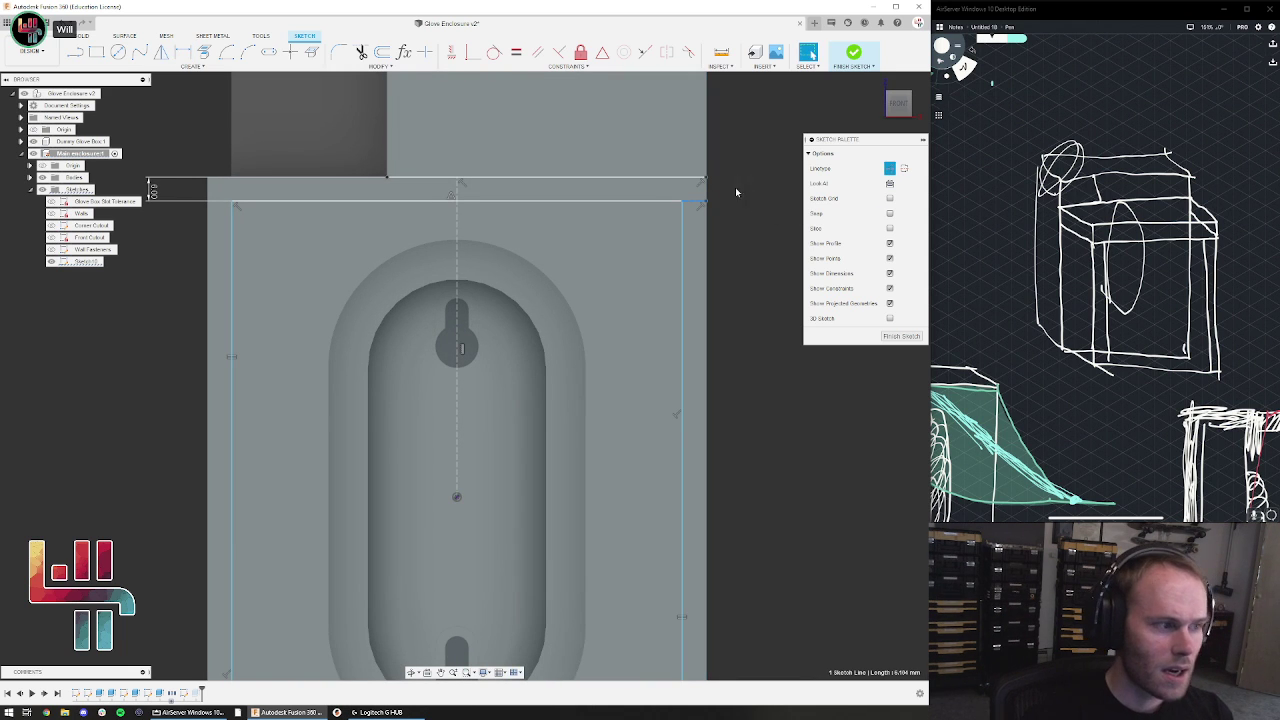
scroll(772, 219, down, 3)
click(741, 224)
click(725, 209)
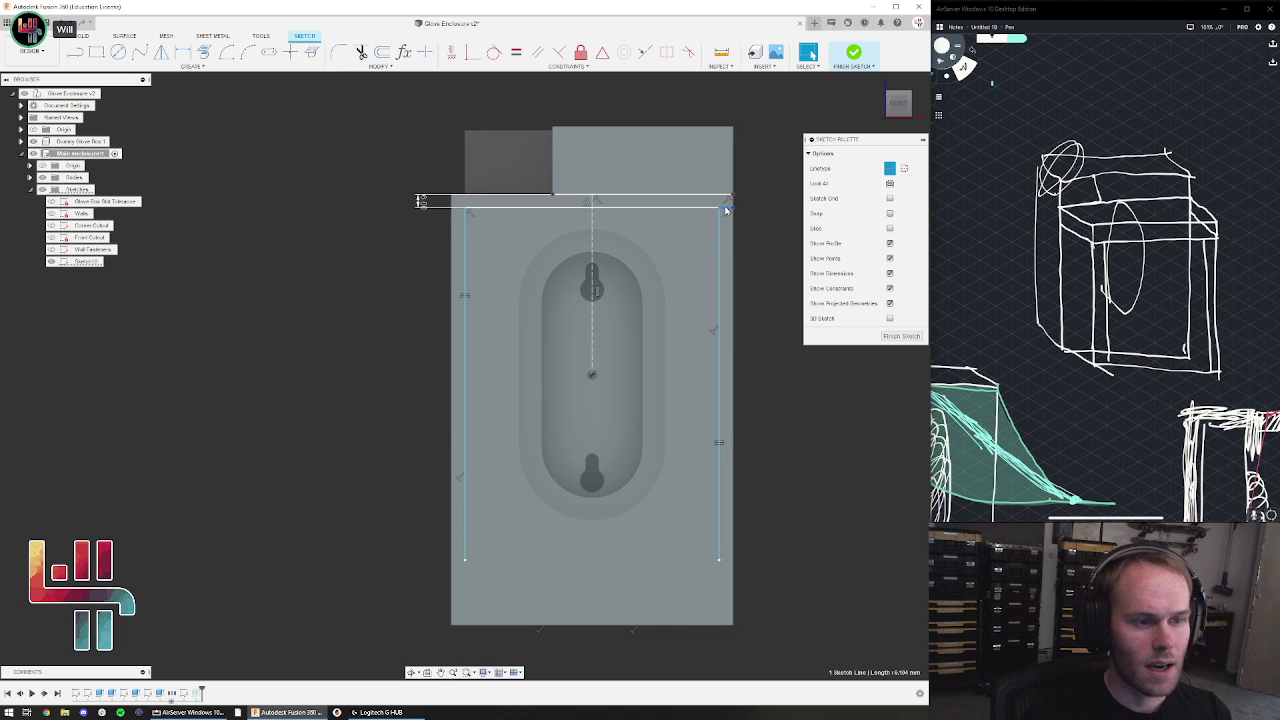
key(d)
click(756, 224)
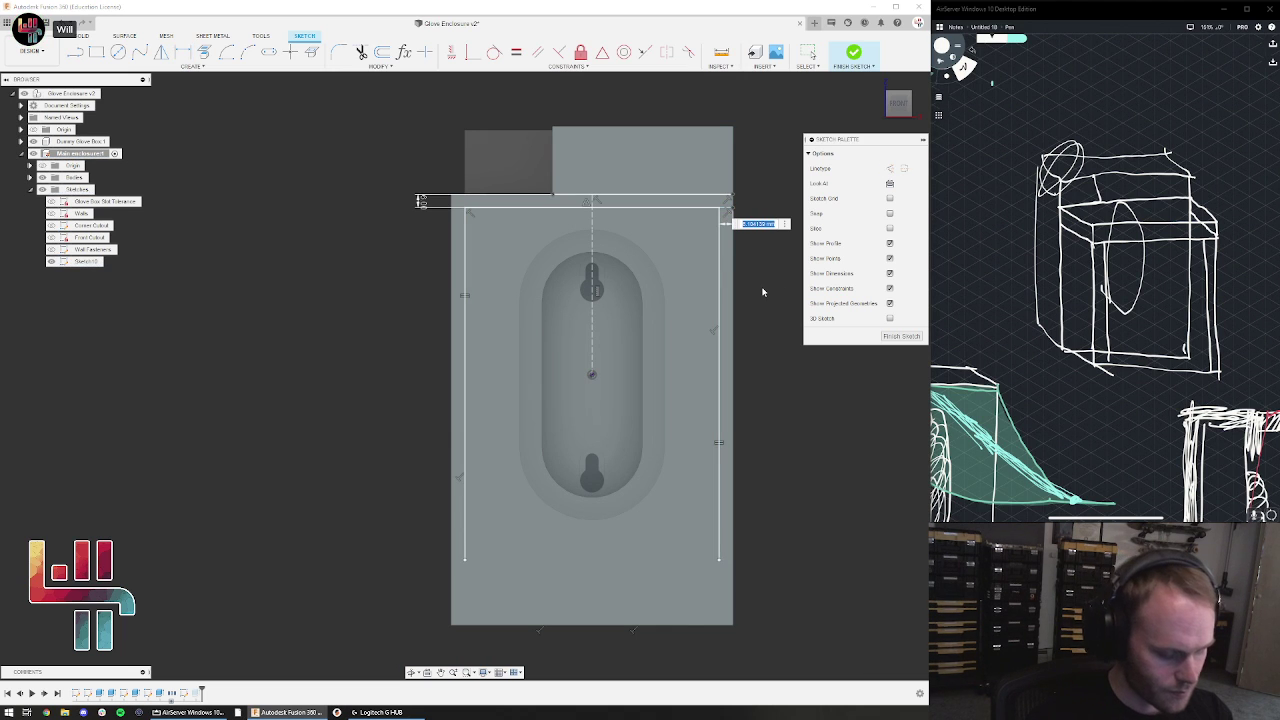
text(6)
key(Return)
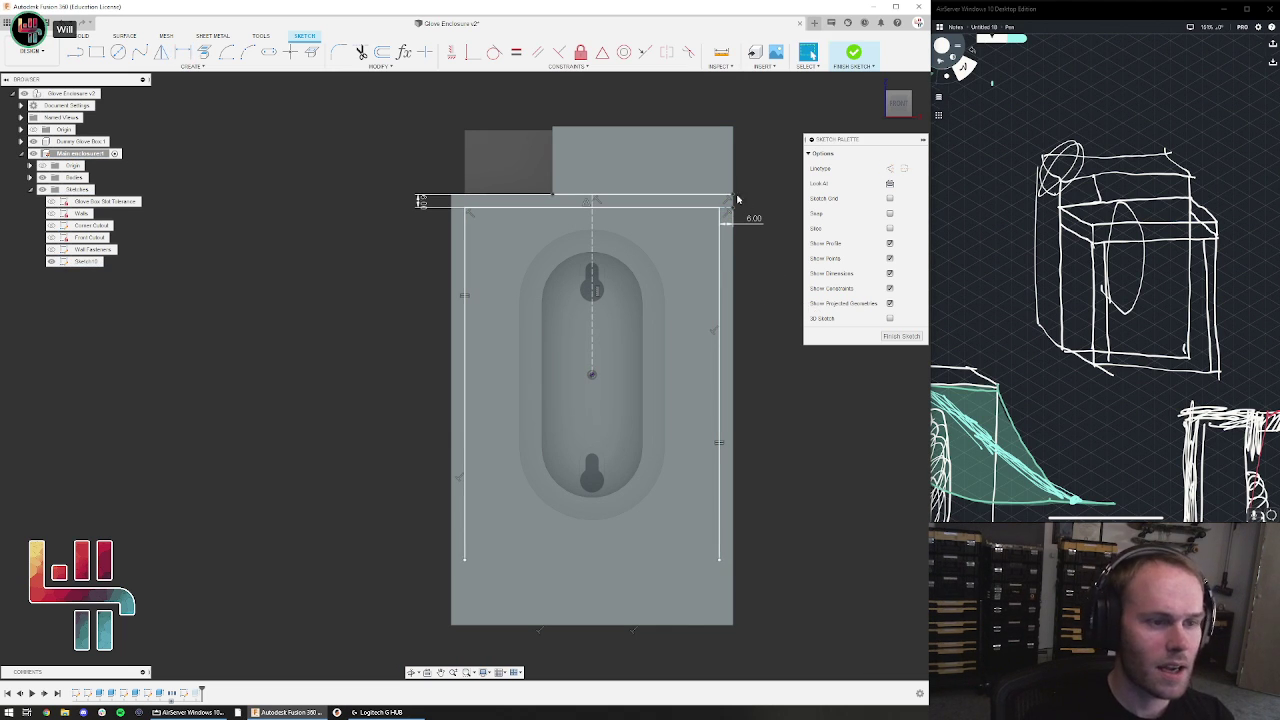
click(720, 208)
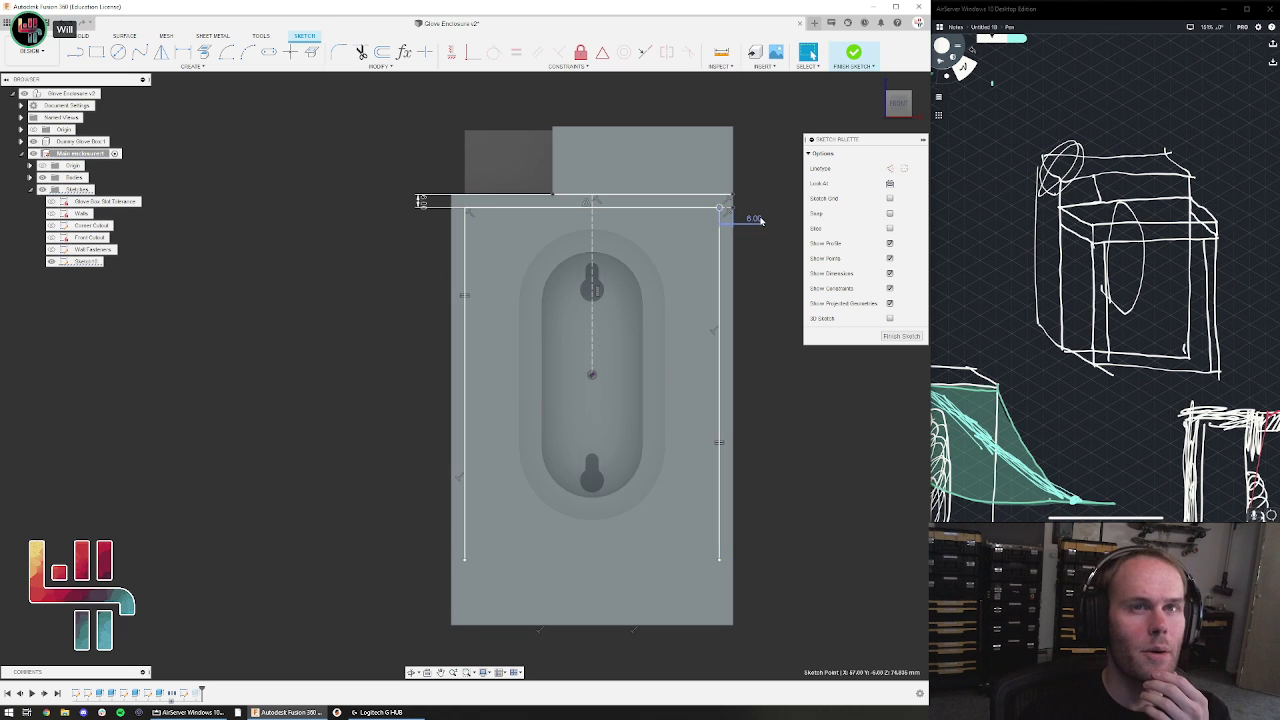
click(726, 212)
shift+click(724, 195)
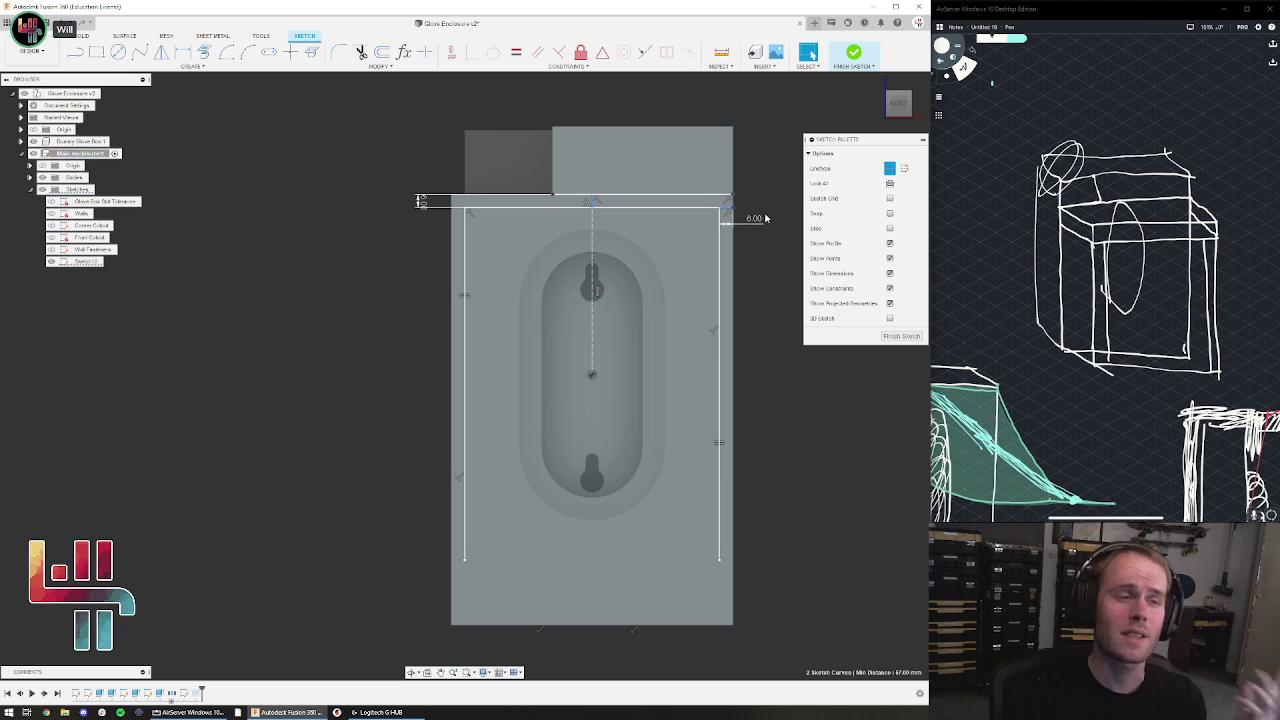
click(421, 202)
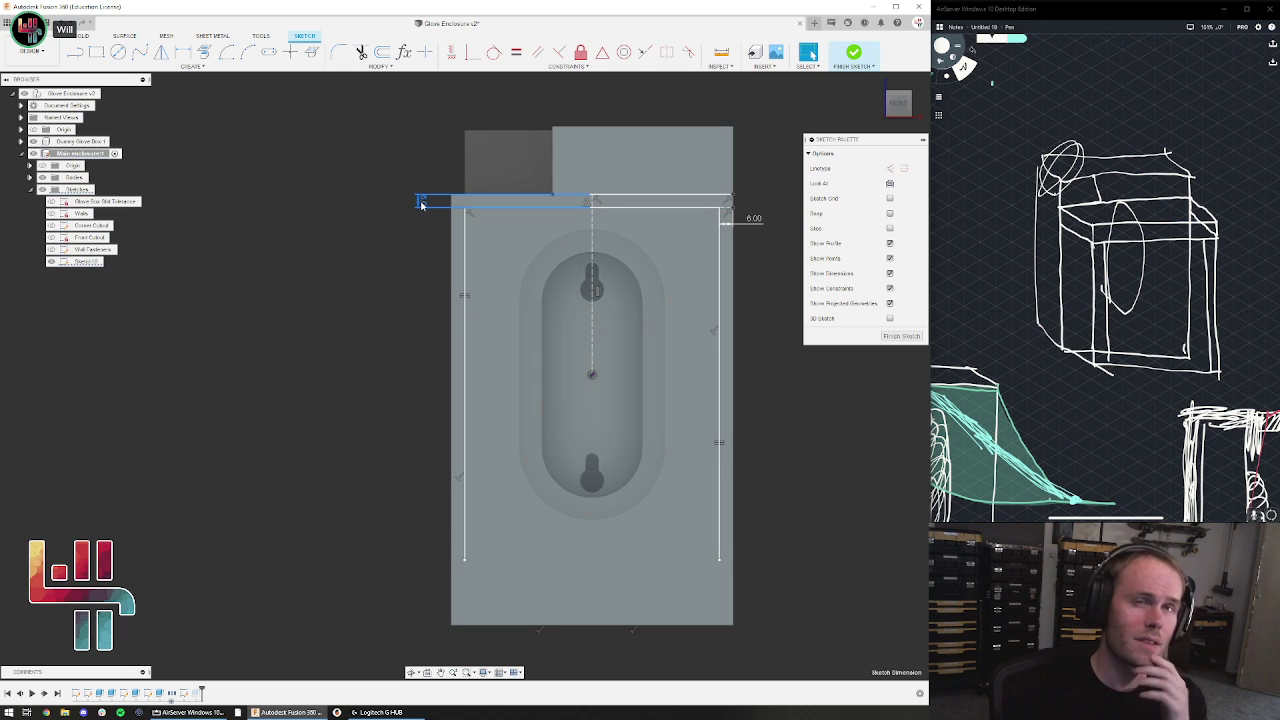
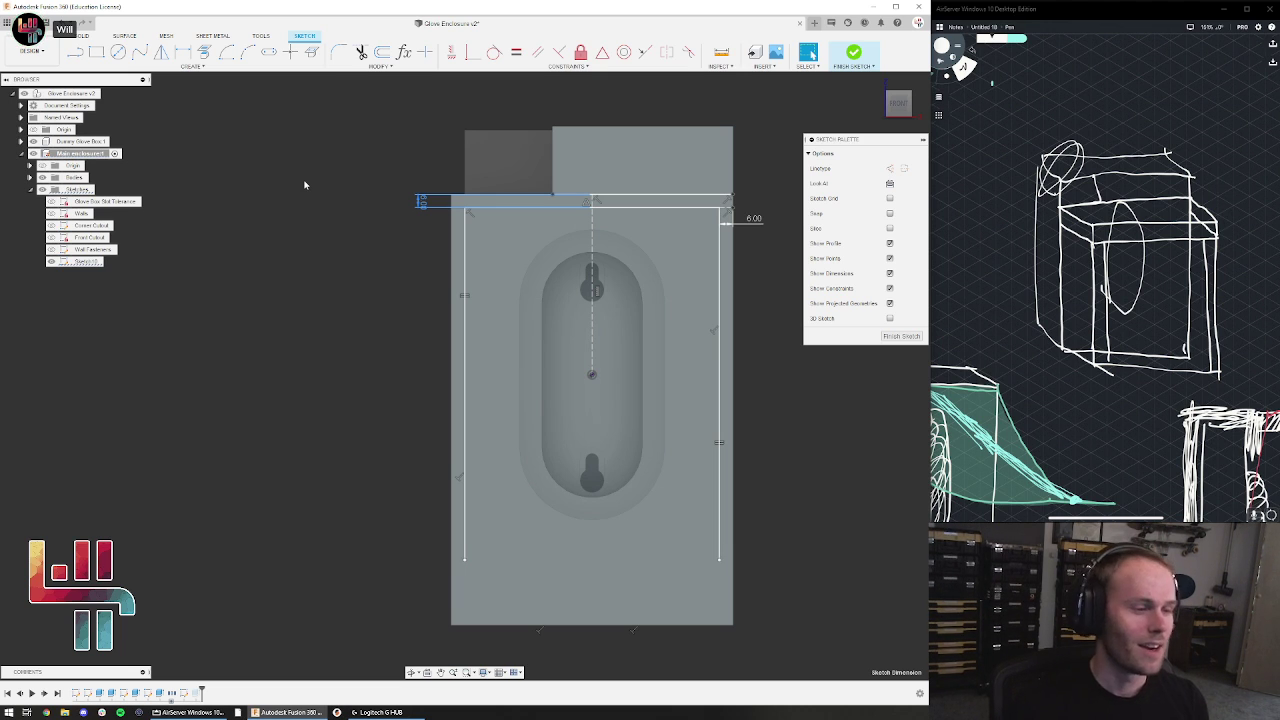
Shorten the frame's vertical sides slightly and draw a horizontal line across the full face width just below their lower endpoints
click(465, 561)
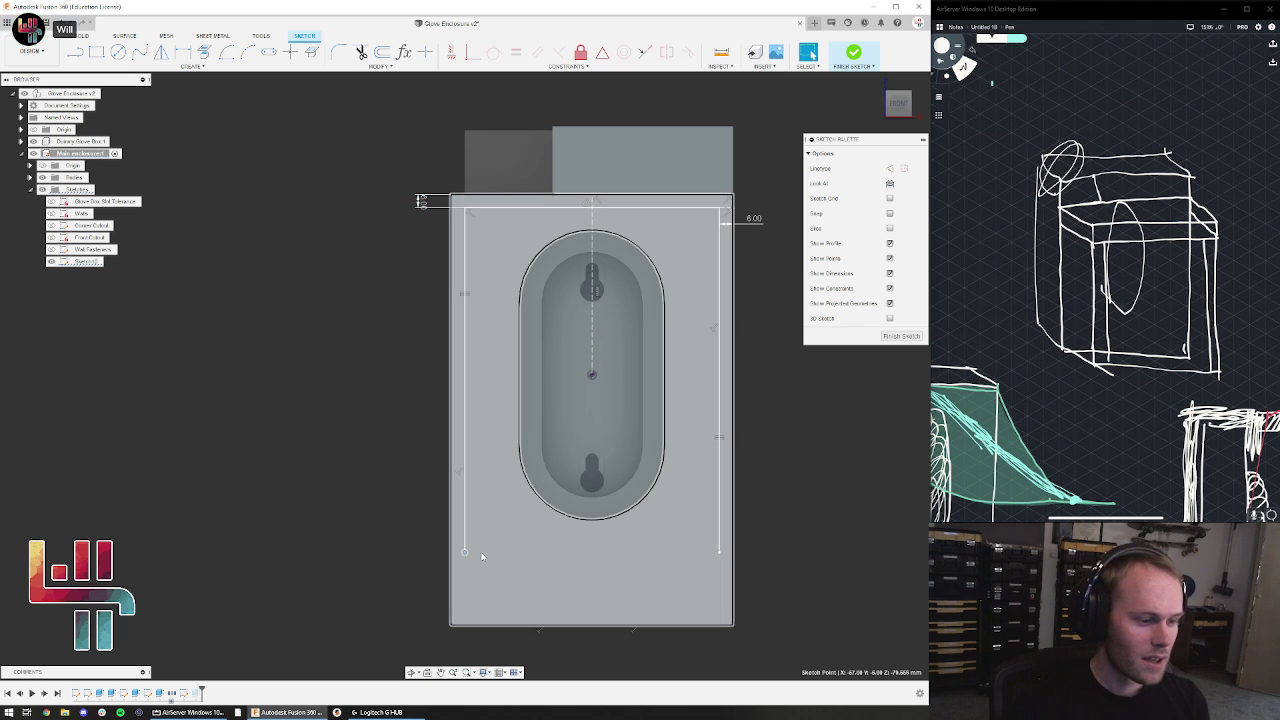
click(374, 510)
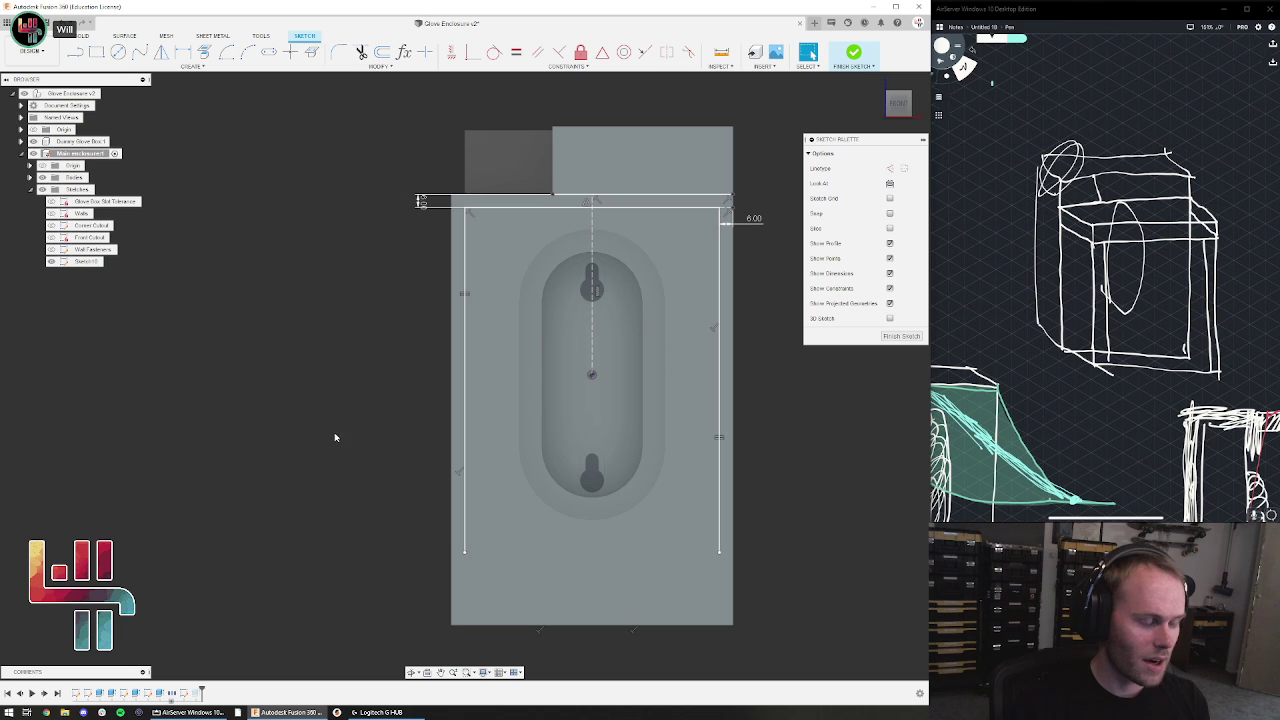
key(l)
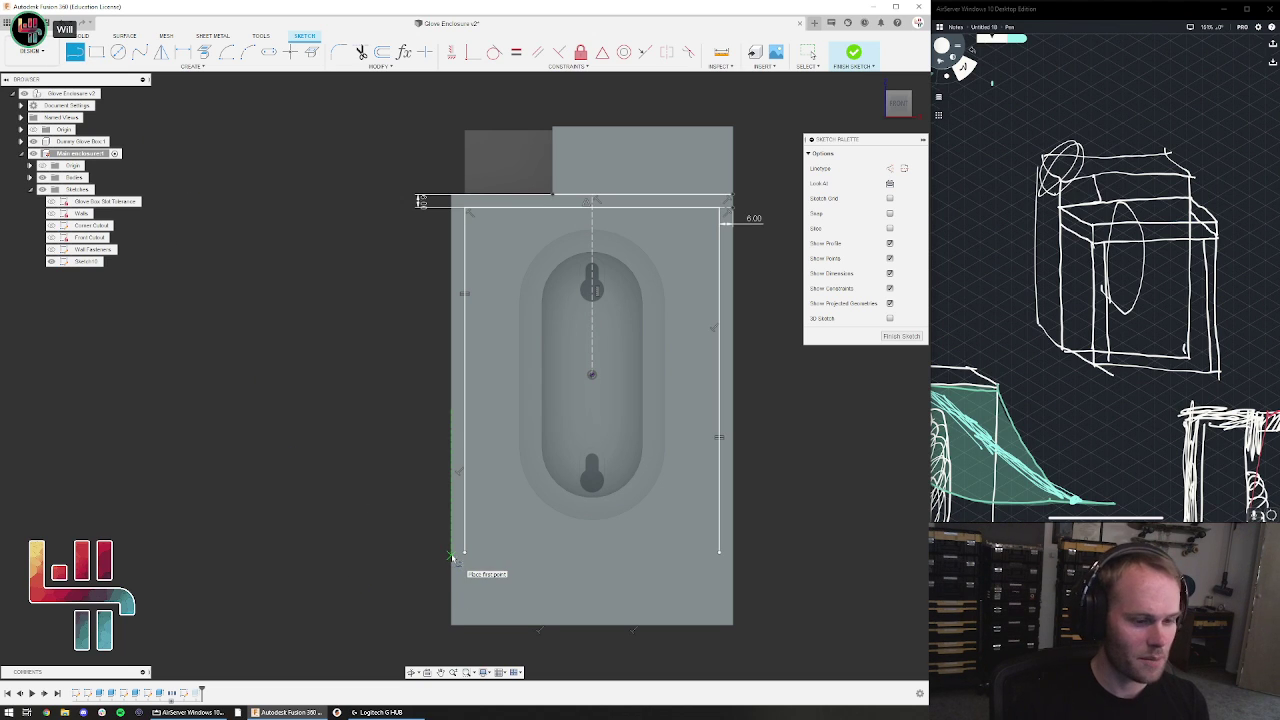
click(453, 568)
click(733, 567)
key(Escape)
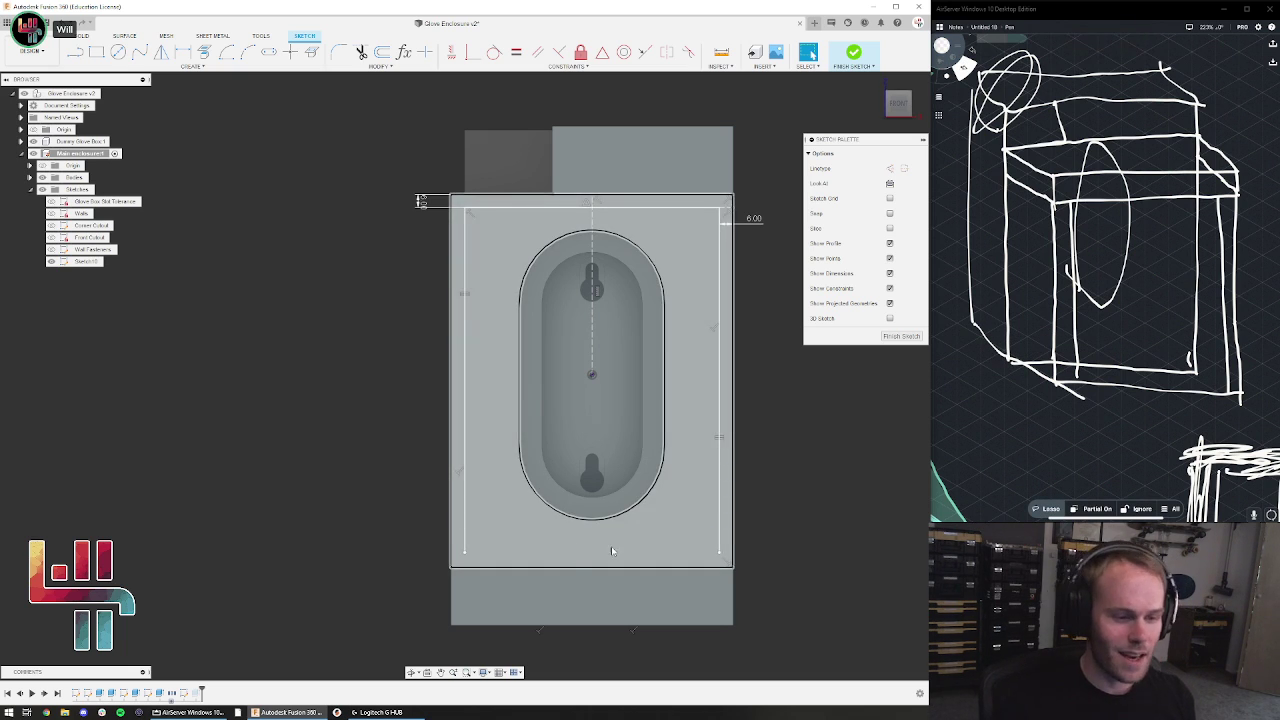
Close the frame with a horizontal line joining the lower endpoints of its two vertical sides
click(75, 52)
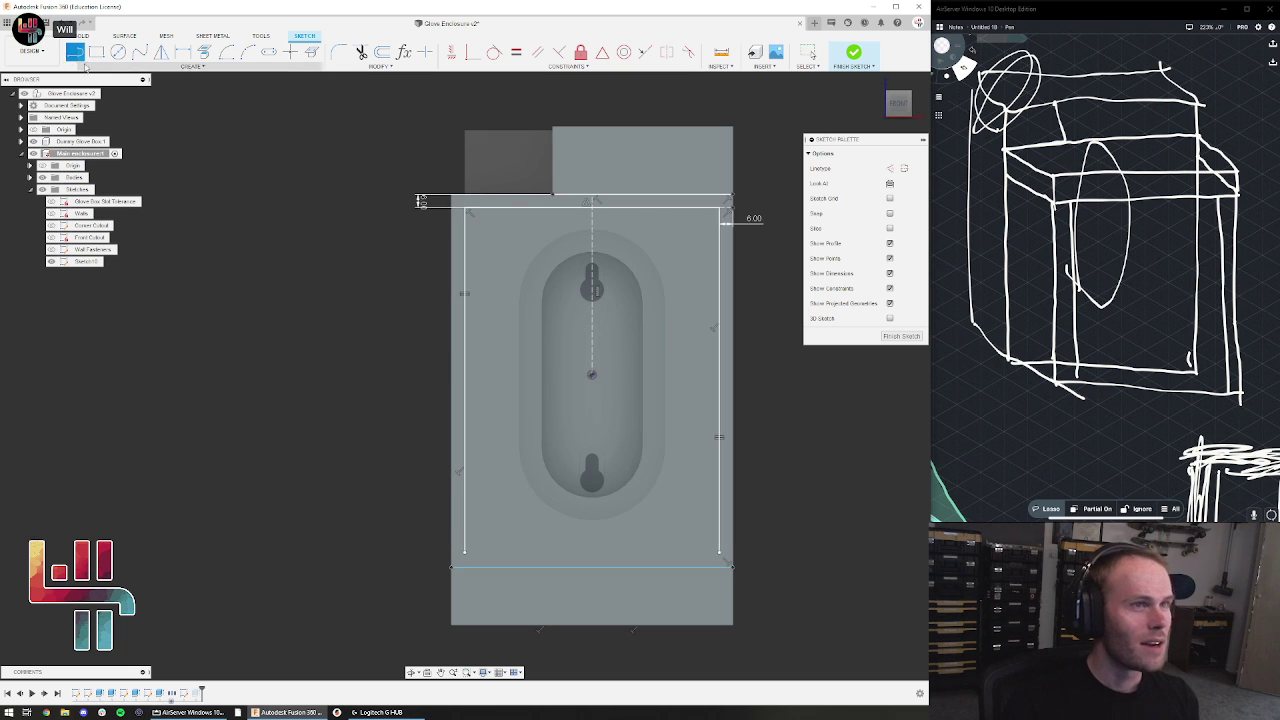
click(464, 551)
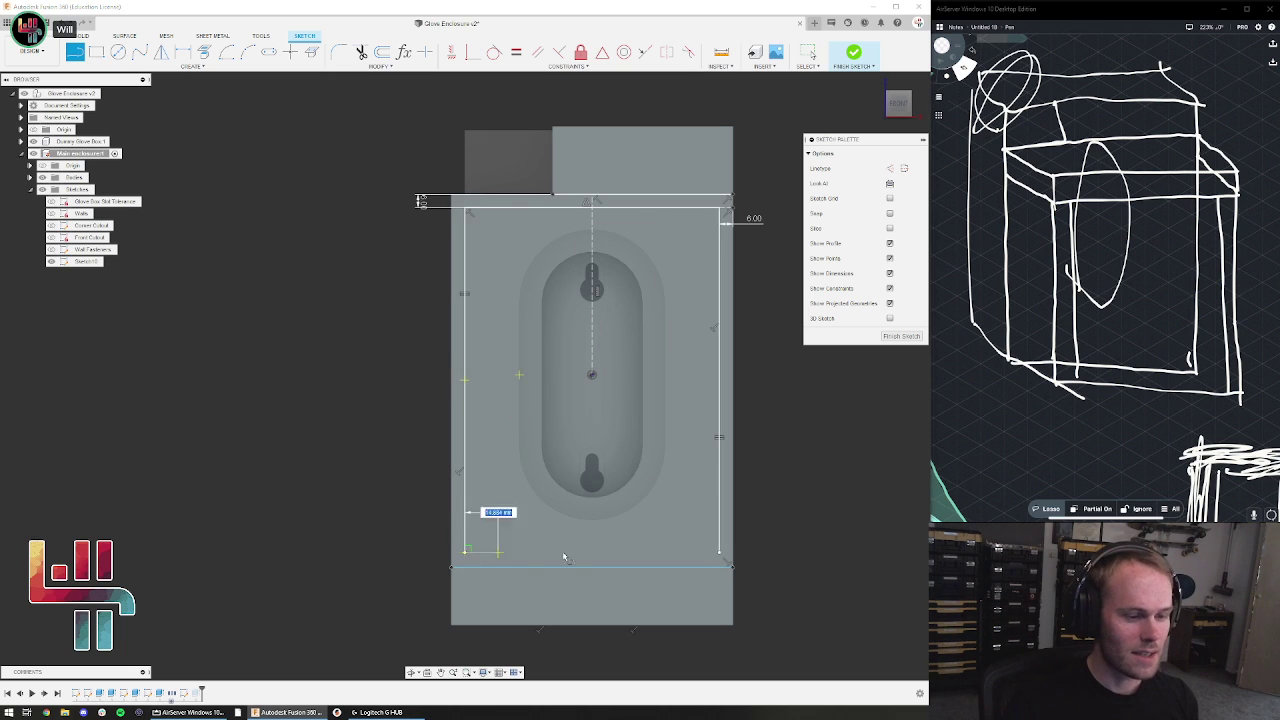
click(719, 551)
key(Escape)
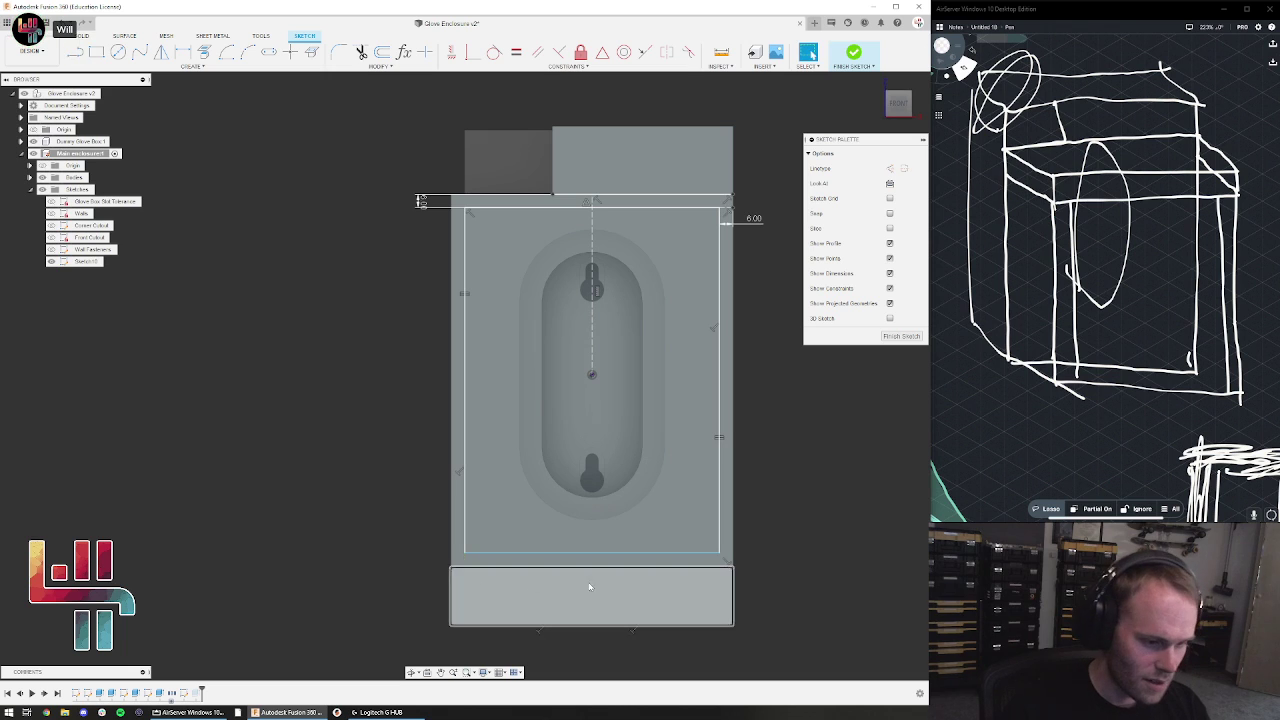
Lower the full-width line slightly and draw a vertical line about 6.7 mm long from the frame's lower right corner down to it
click(730, 567)
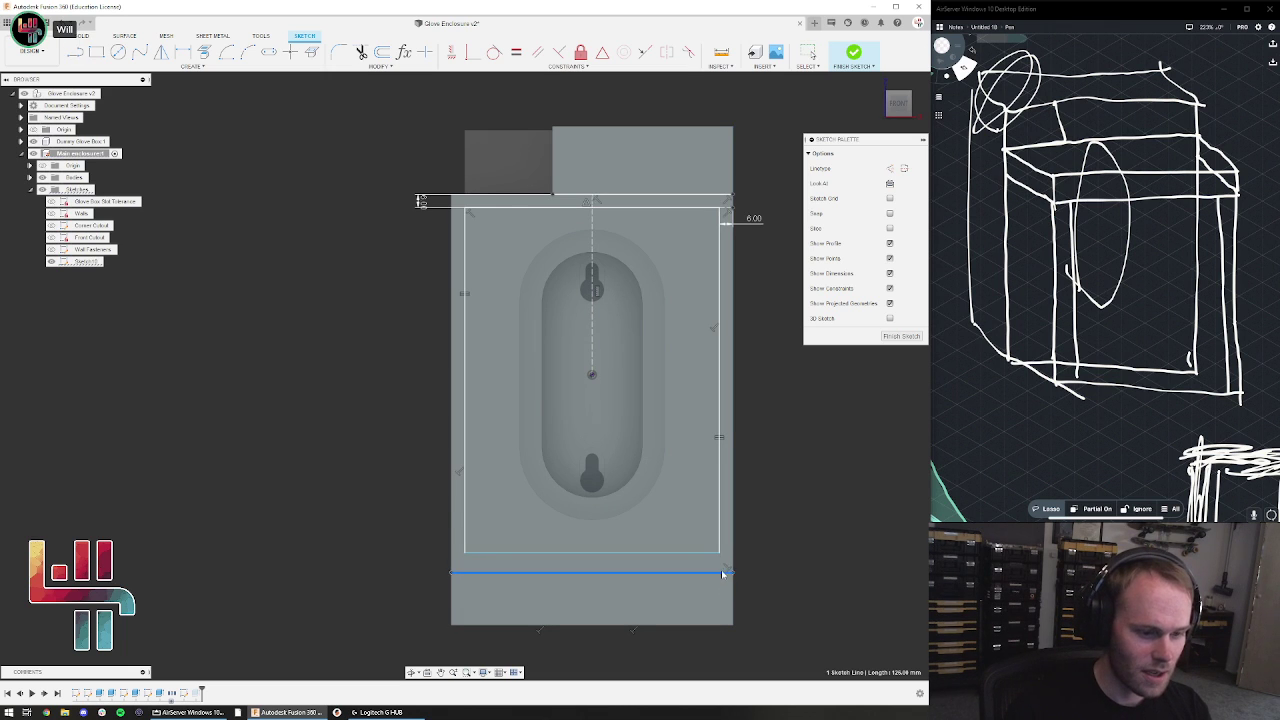
click(75, 52)
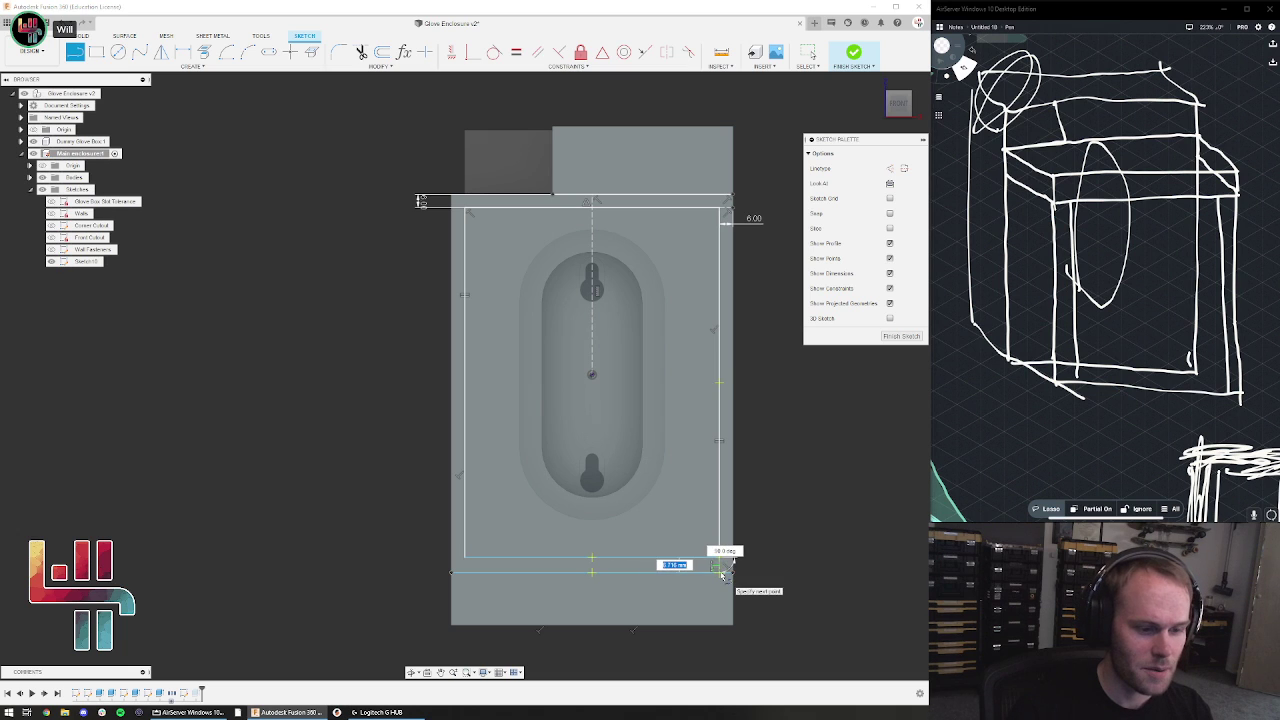
key(Escape)
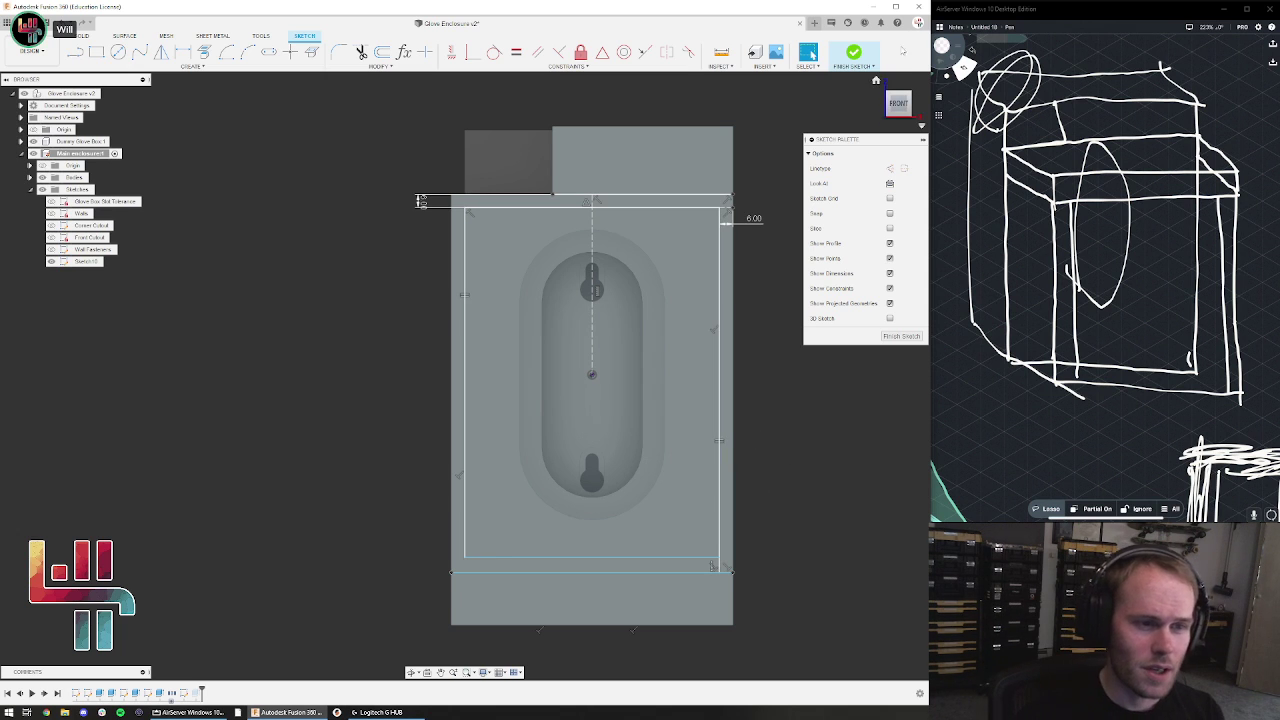
scroll(715, 525, up, 4)
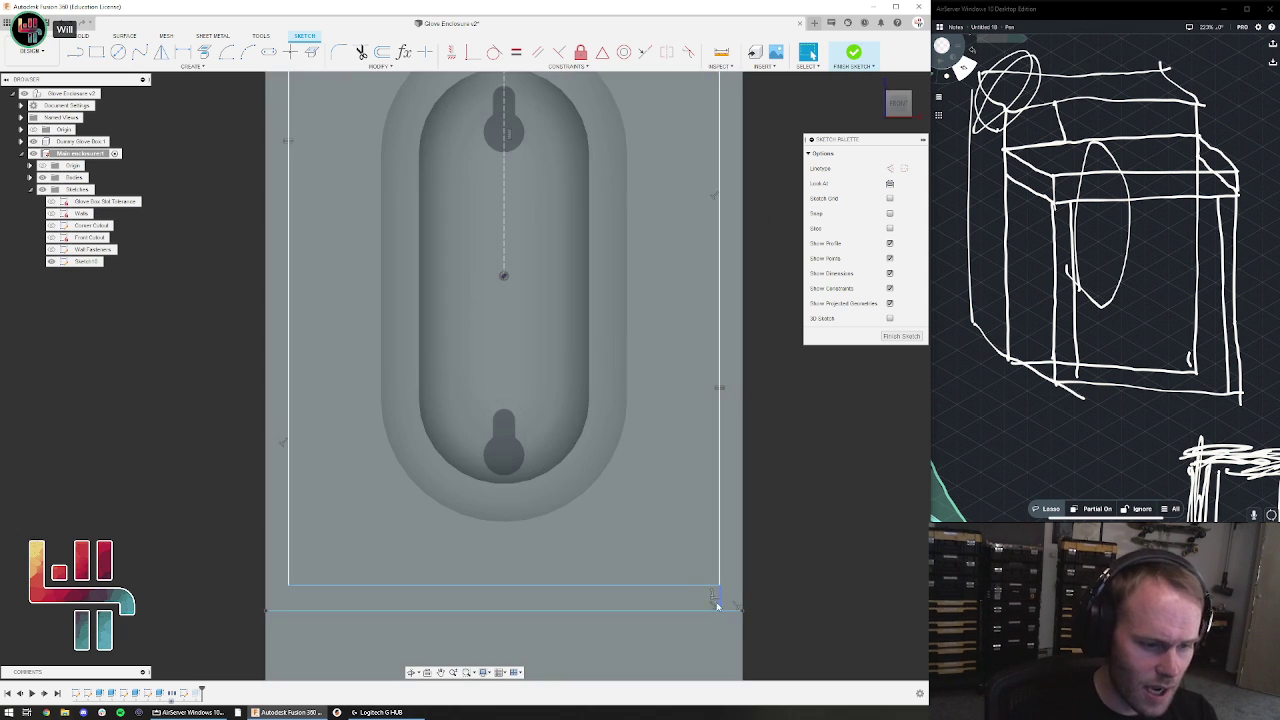
Finish the sketch and edit the front's 40 mm extrusion, removing the frame's interior and the oval from its profiles
click(855, 55)
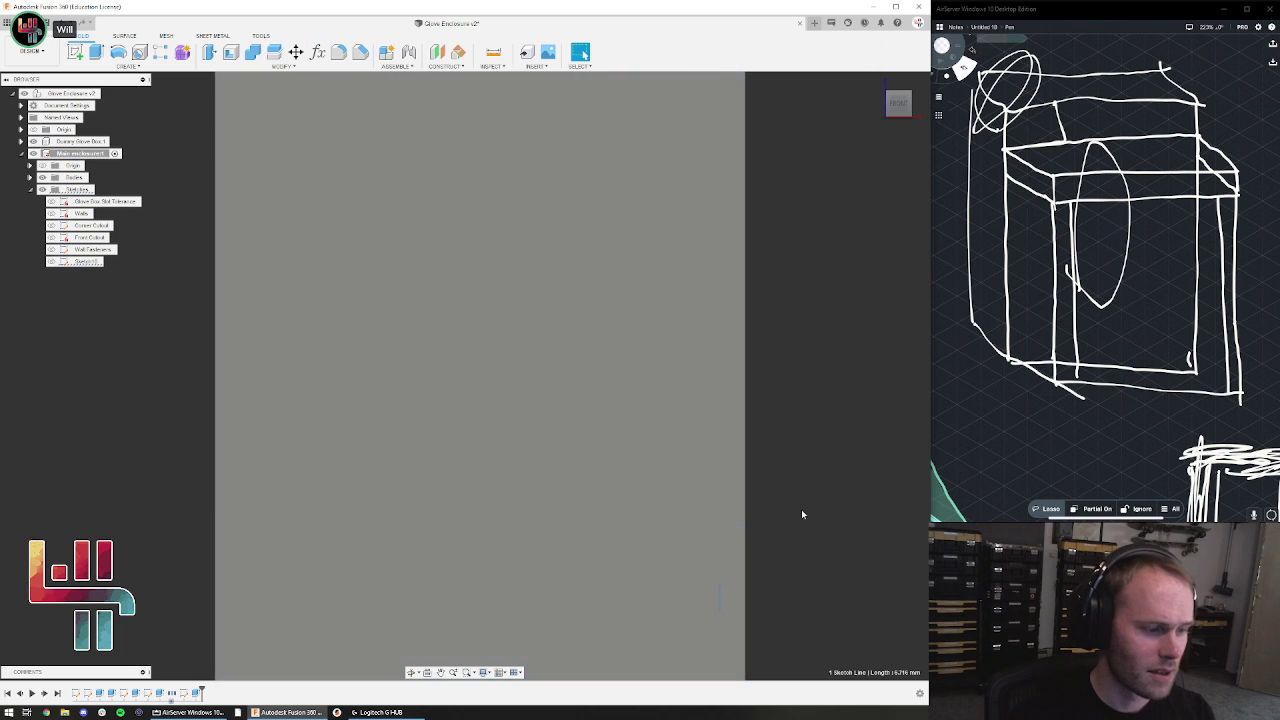
scroll(809, 483, down, 4)
middle_drag(871, 429, 777, 438)
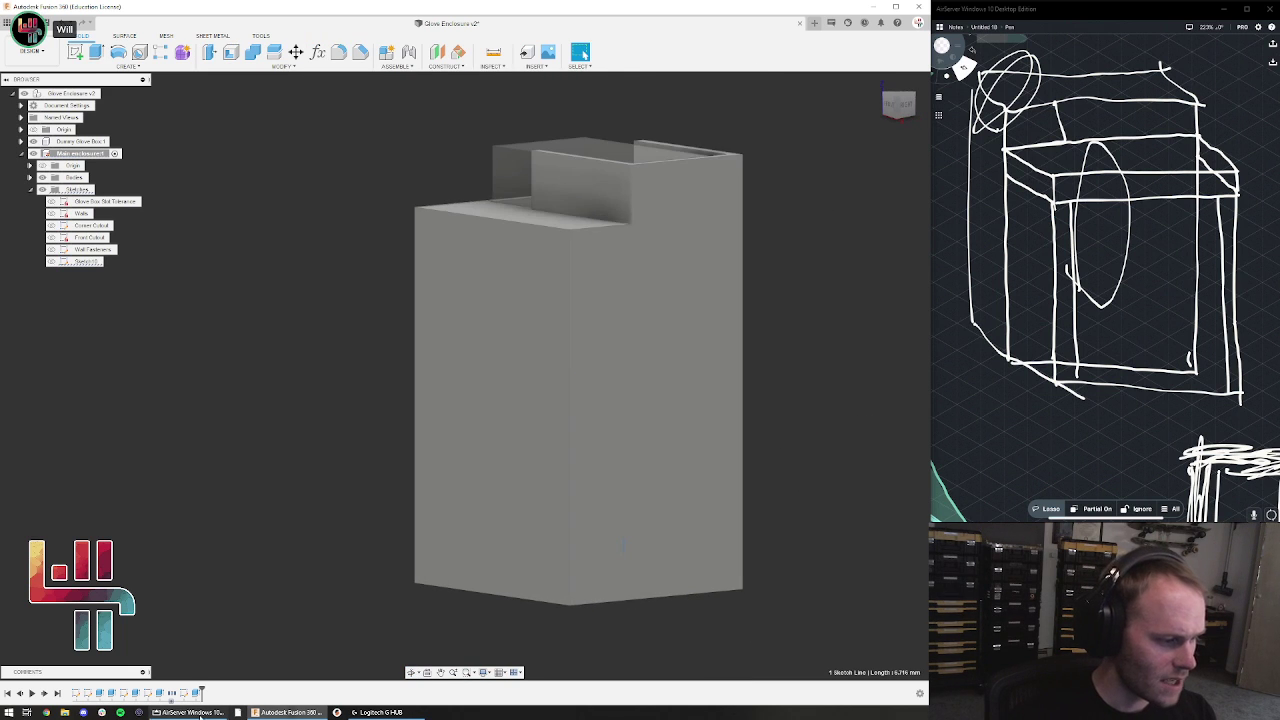
key(e)
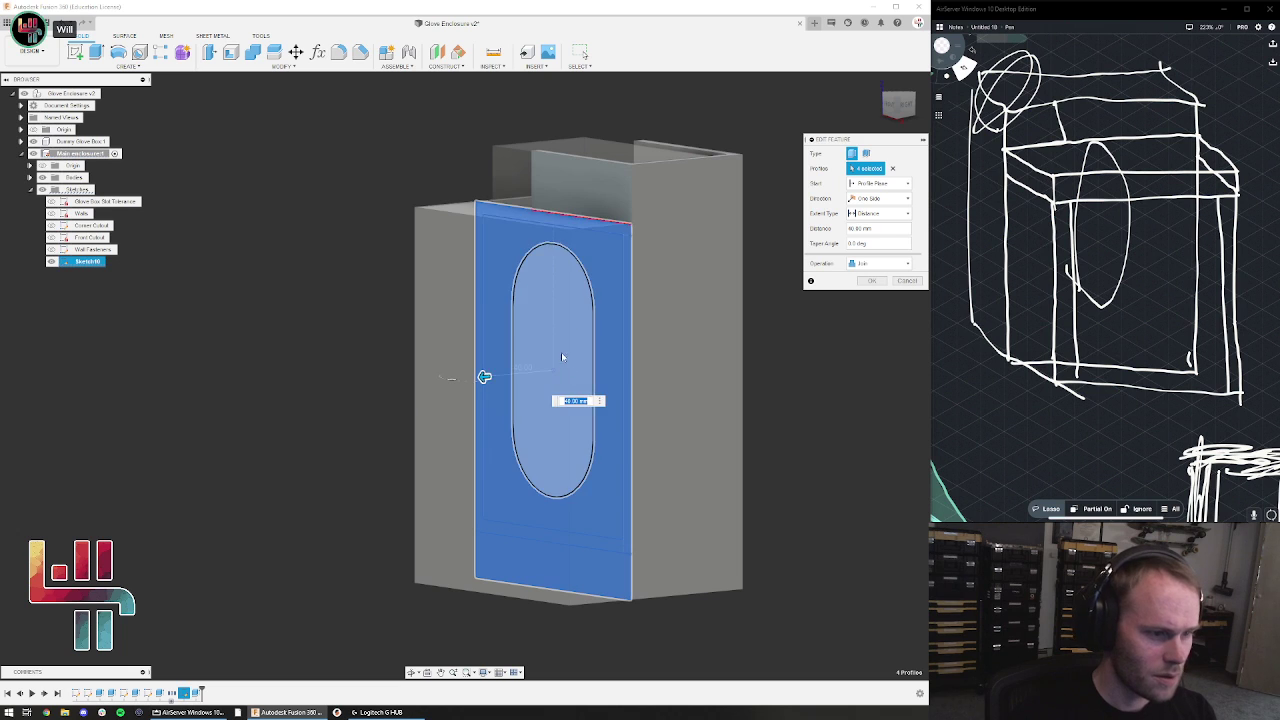
click(612, 248)
click(590, 341)
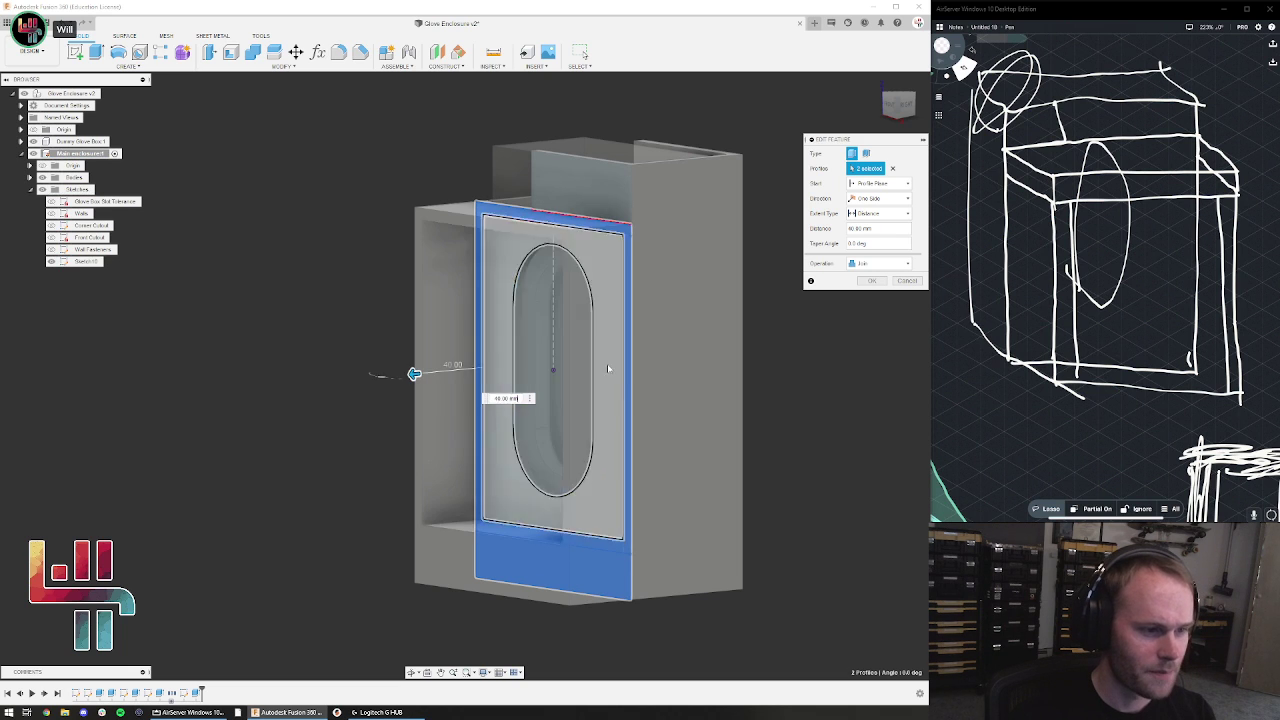
click(871, 281)
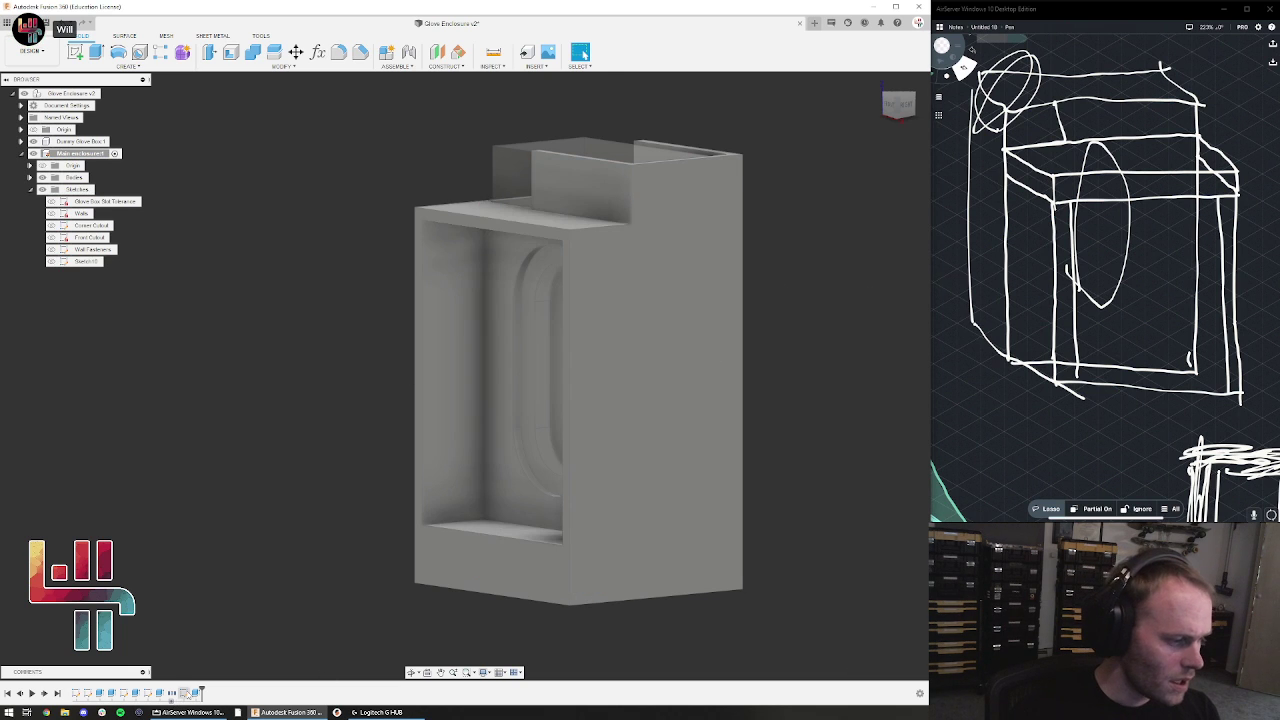
Reopen the frame's sketch, delete the oval cutout's outline curves, and finish the sketch
double_click(186, 694)
click(580, 261)
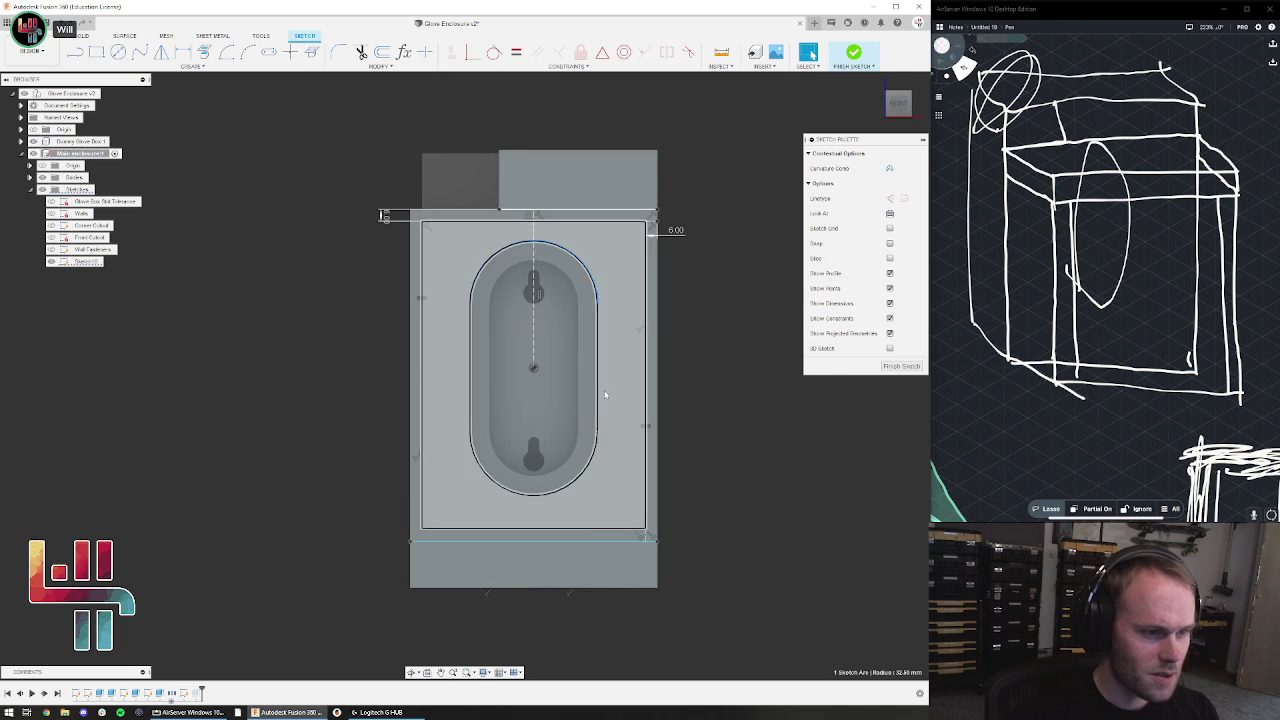
shift+click(594, 457)
shift+click(471, 390)
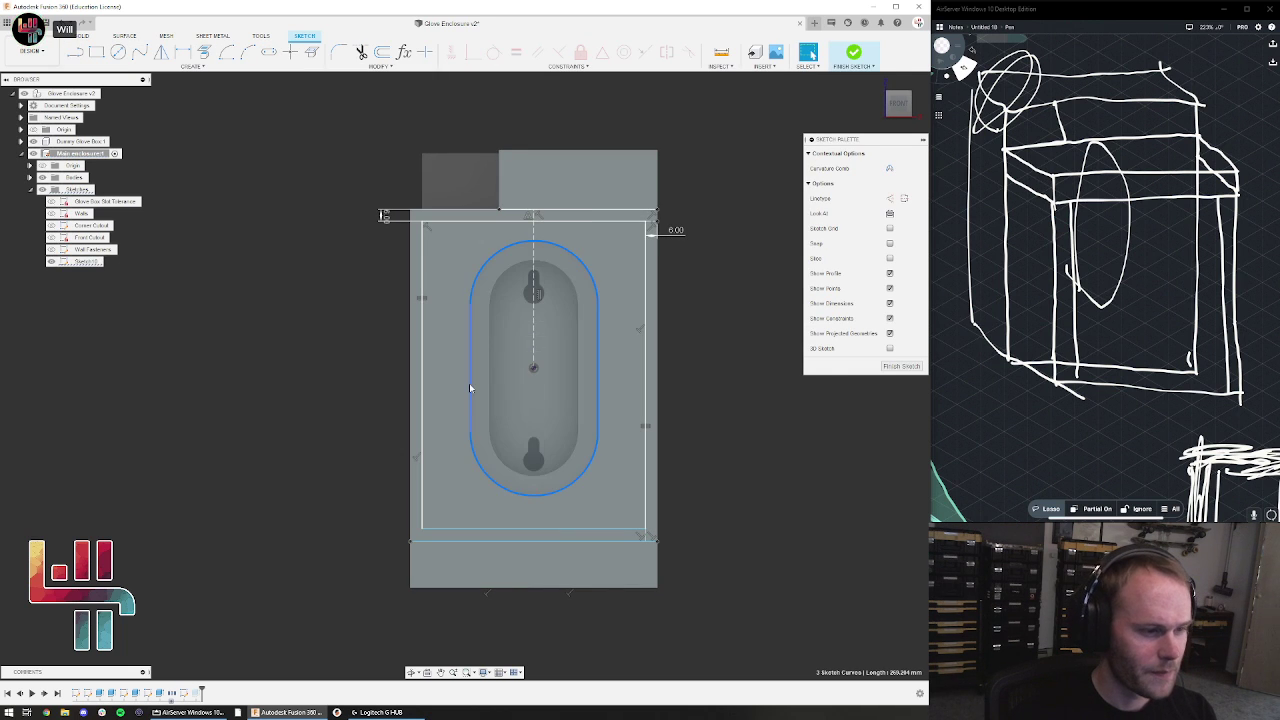
key(Delete)
key(c)
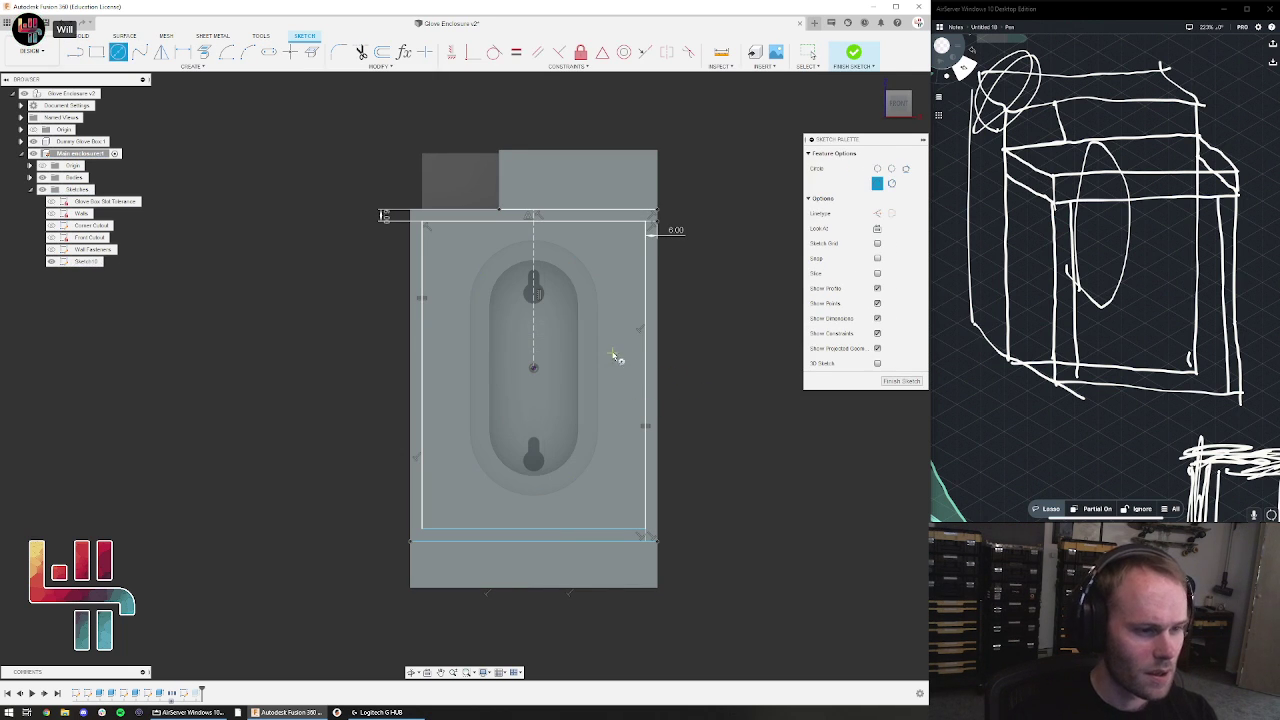
key(Escape)
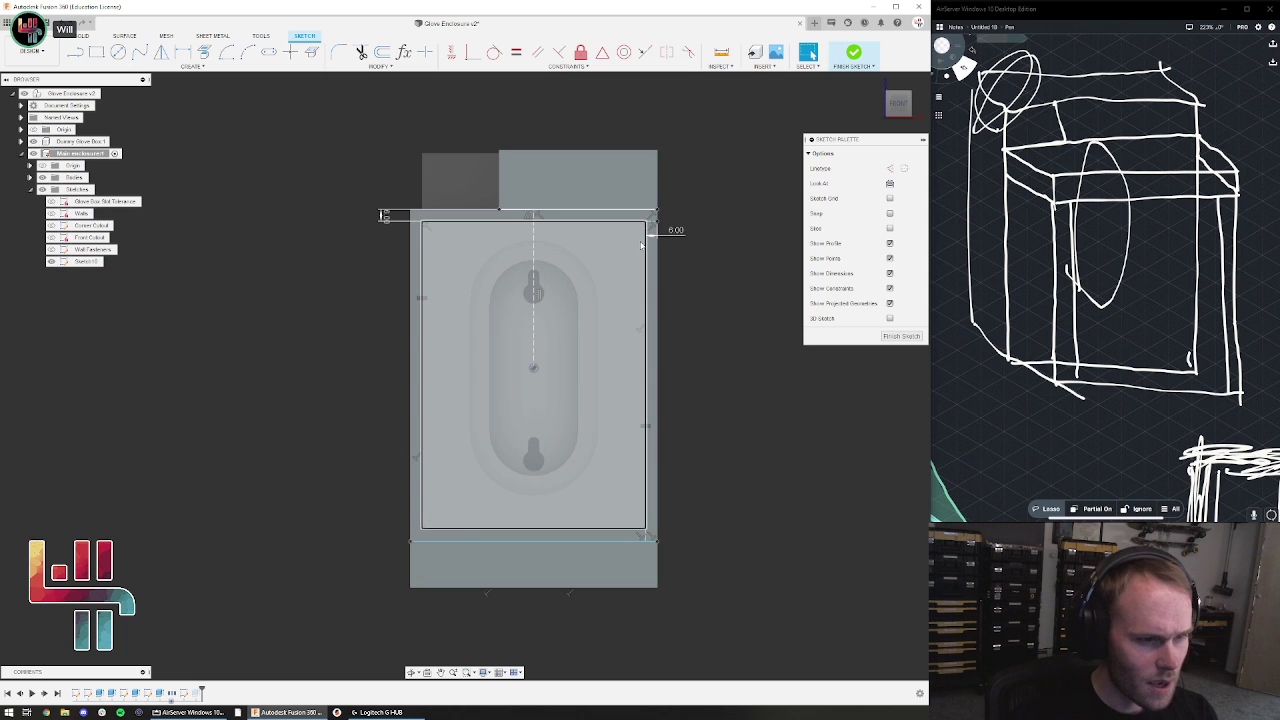
click(901, 336)
shift+middle_drag(805, 391, 880, 422)
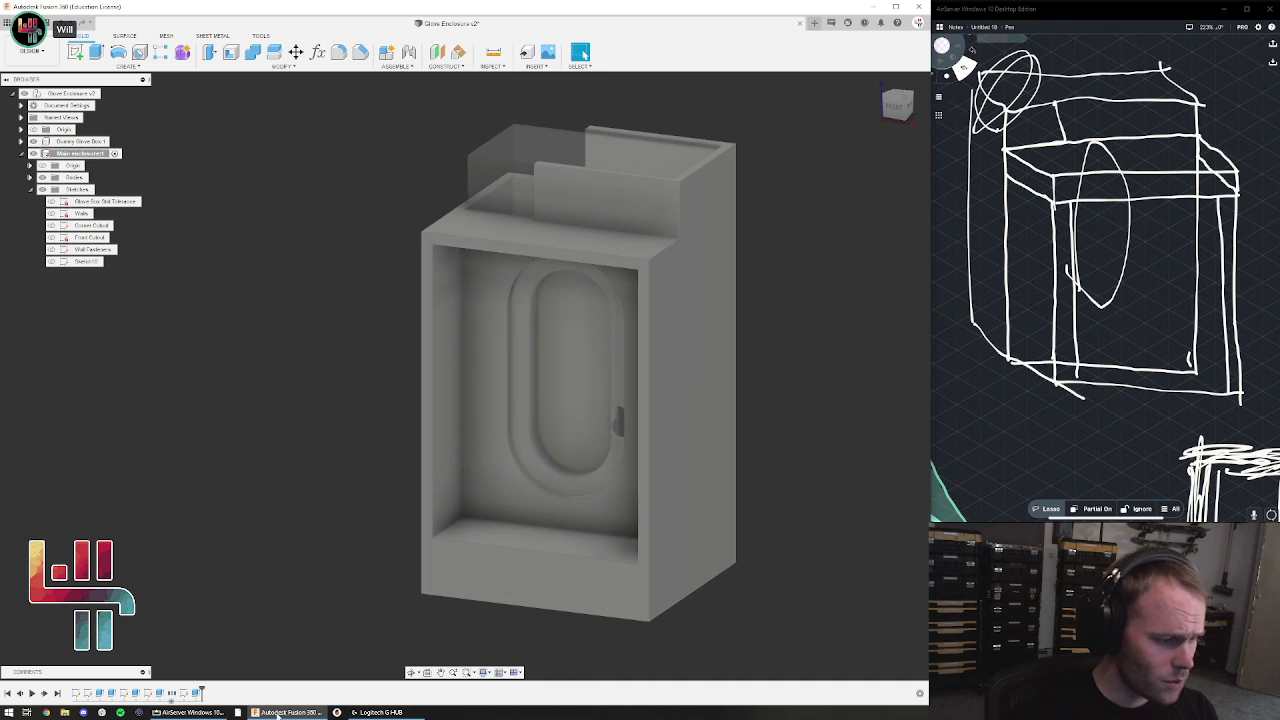
Reopen the frame's sketch, turn the face's lower edge line into construction geometry, finish the sketch and inspect the enclosure
double_click(185, 695)
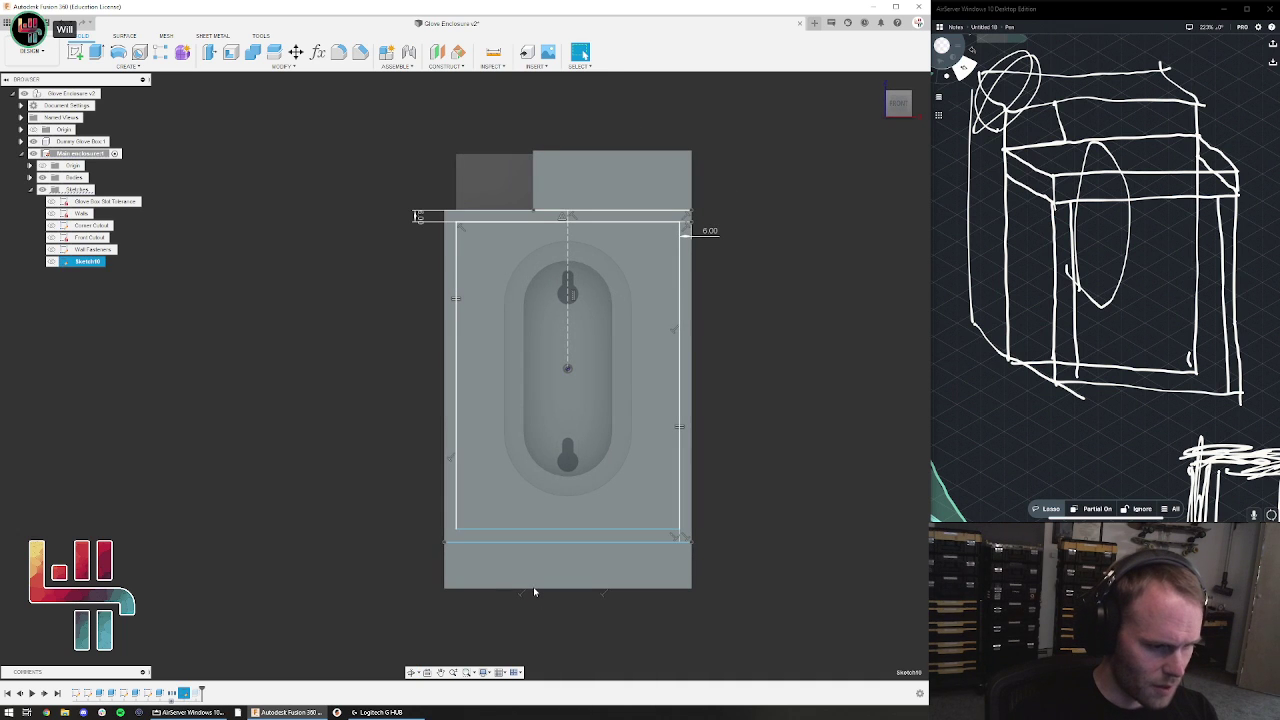
scroll(533, 610, up, 6)
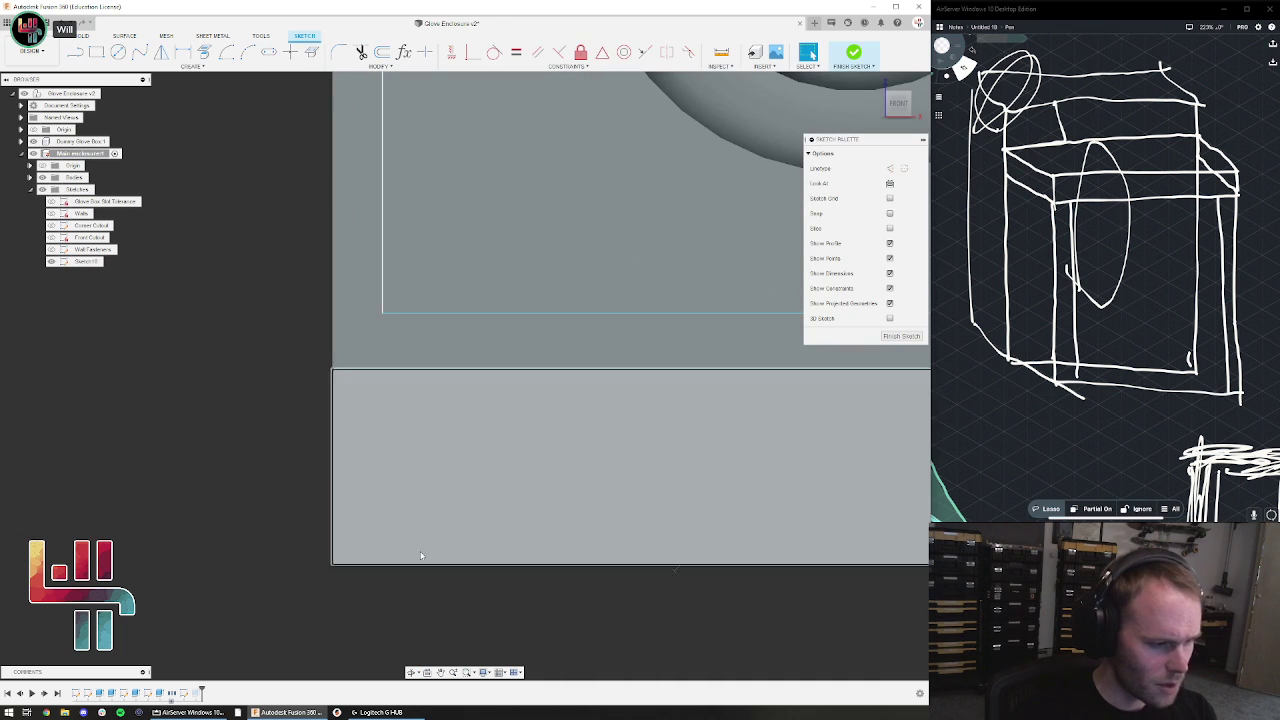
click(418, 565)
scroll(285, 644, down, 5)
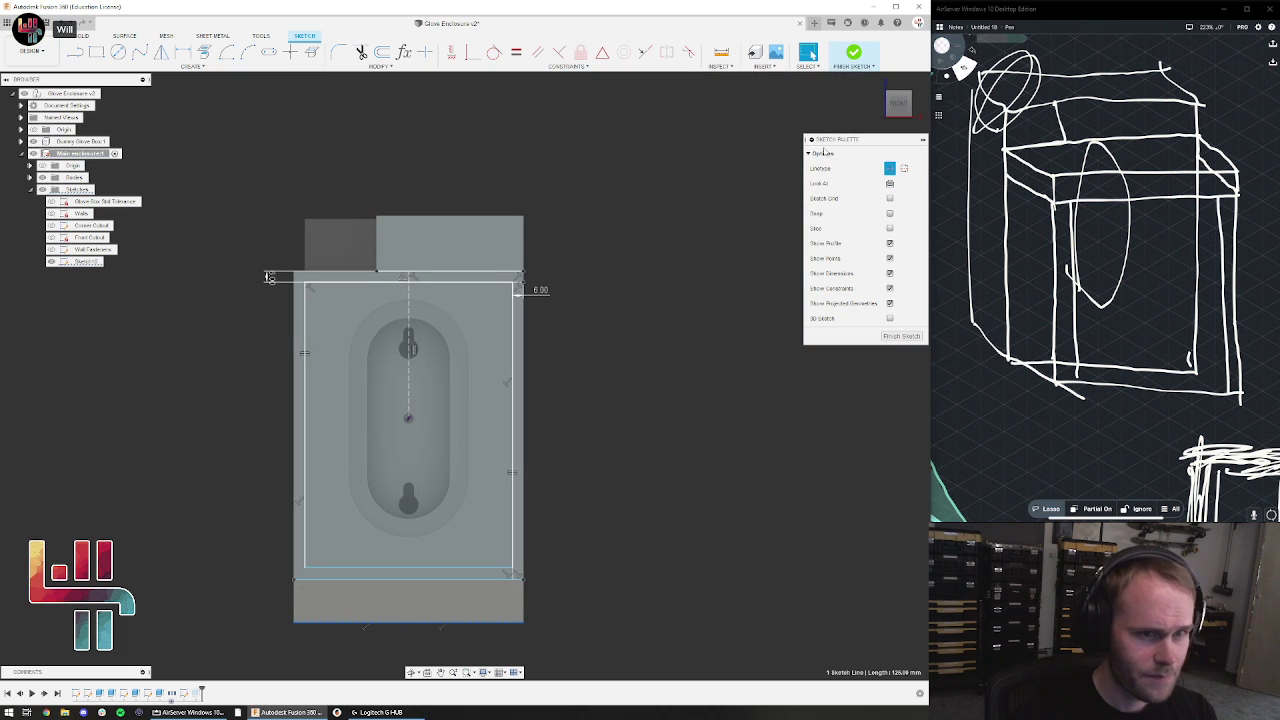
click(854, 54)
scroll(586, 496, down, 3)
middle_drag(590, 497, 736, 425)
scroll(690, 419, up, 3)
middle_drag(650, 457, 720, 450)
scroll(780, 399, down, 2)
Finish the frame's sketch and confirm the 40 mm joined front extrusion with only the outer border as its profile
double_click(188, 694)
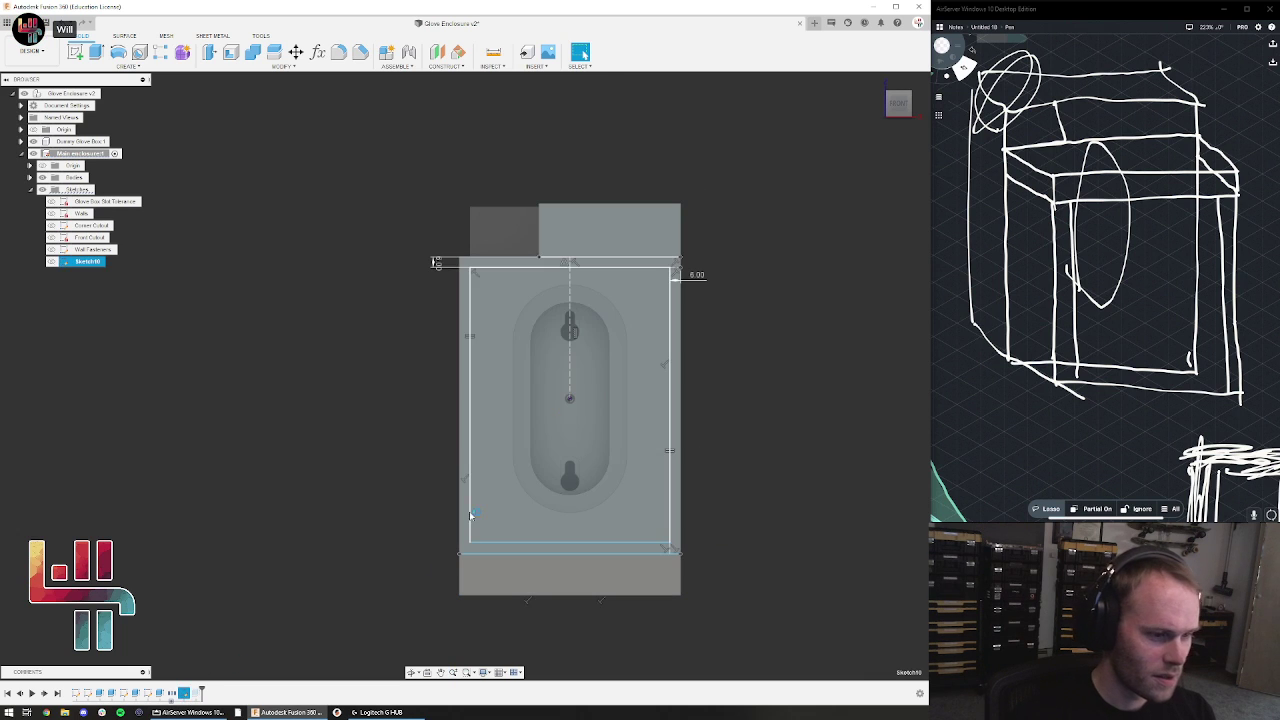
click(853, 52)
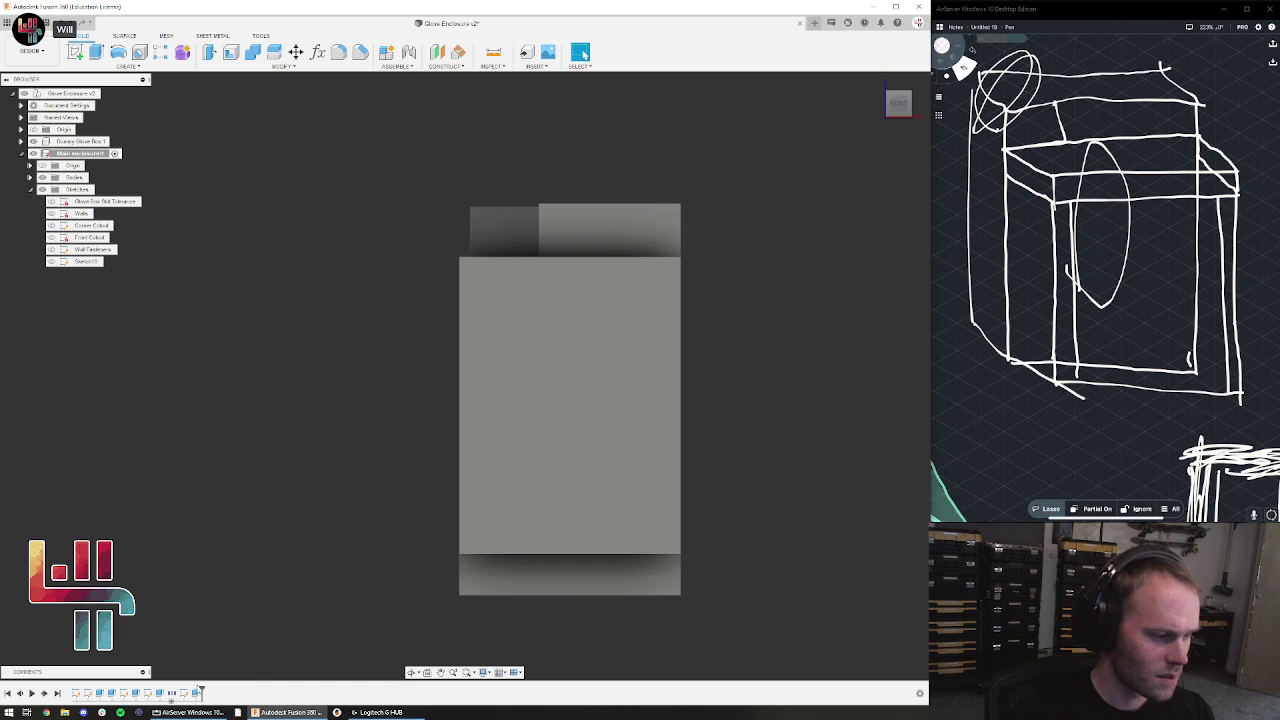
double_click(199, 692)
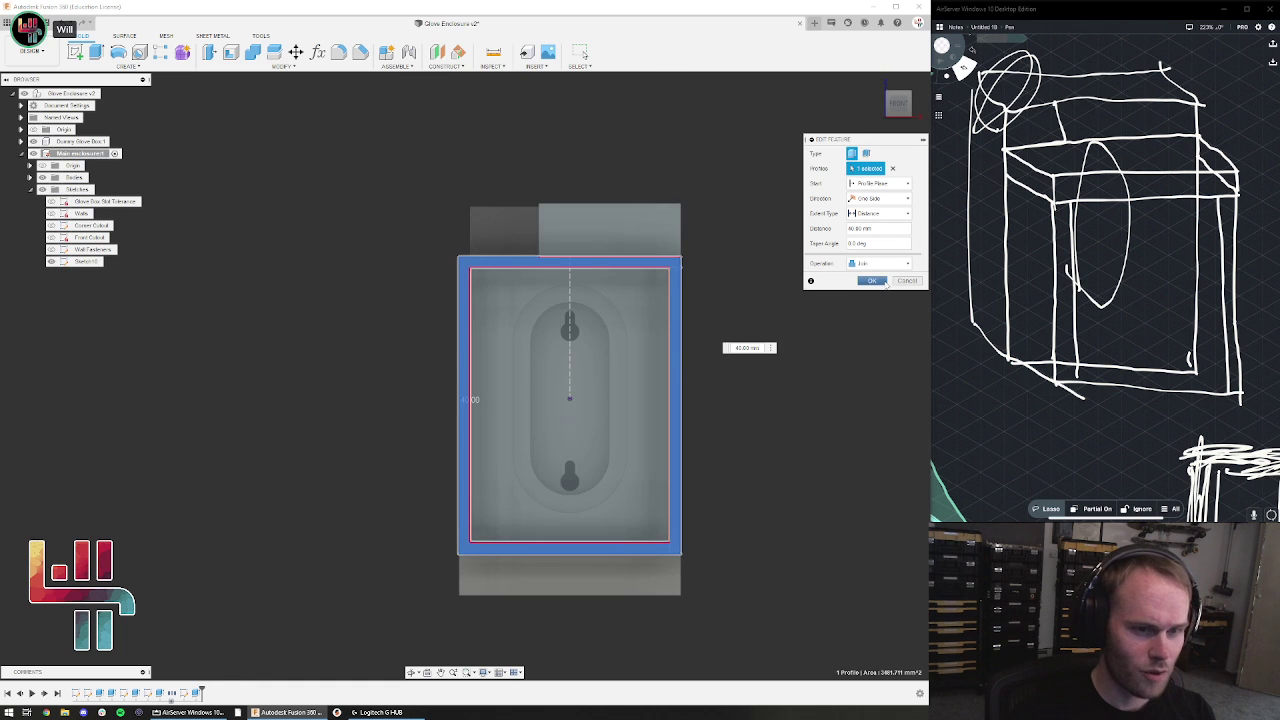
click(900, 282)
mouse_move(769, 369)
shift+middle_down()
mouse_move(714, 375)
mouse_move(718, 388)
mouse_move(754, 389)
mouse_move(779, 344)
mouse_move(767, 366)
shift+middle_up()
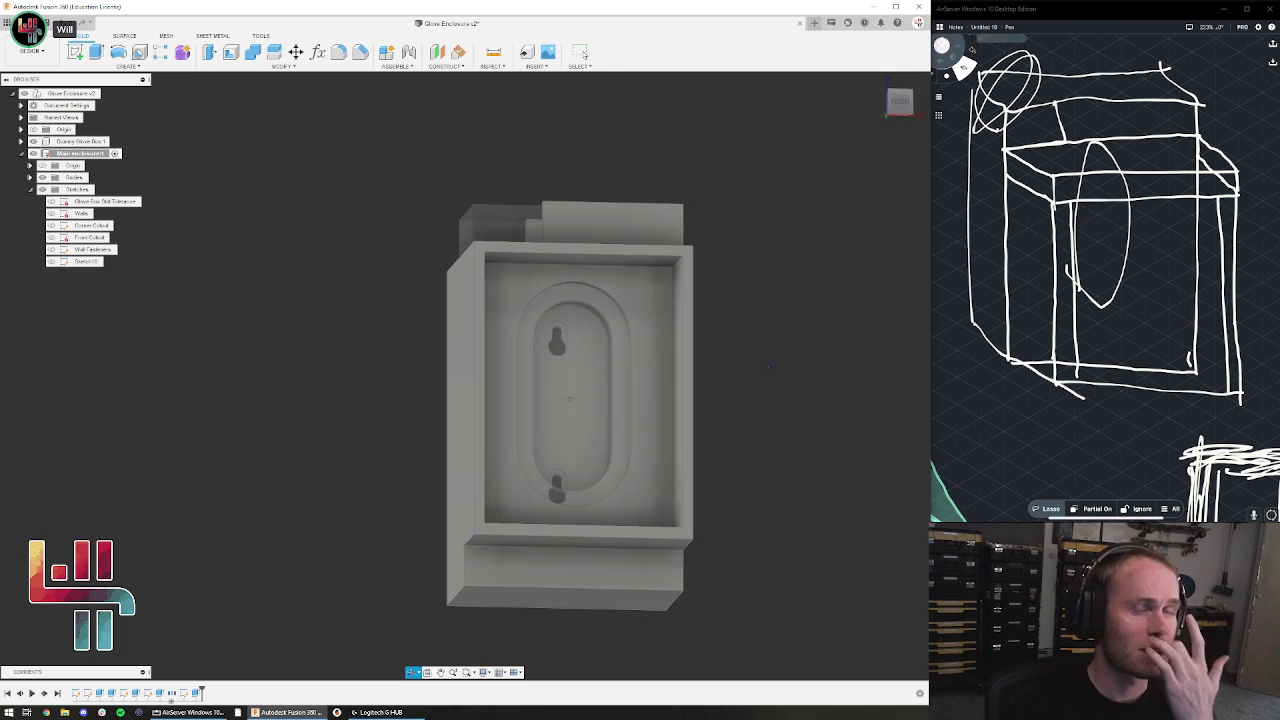
shift+middle_drag(768, 367, 770, 370)
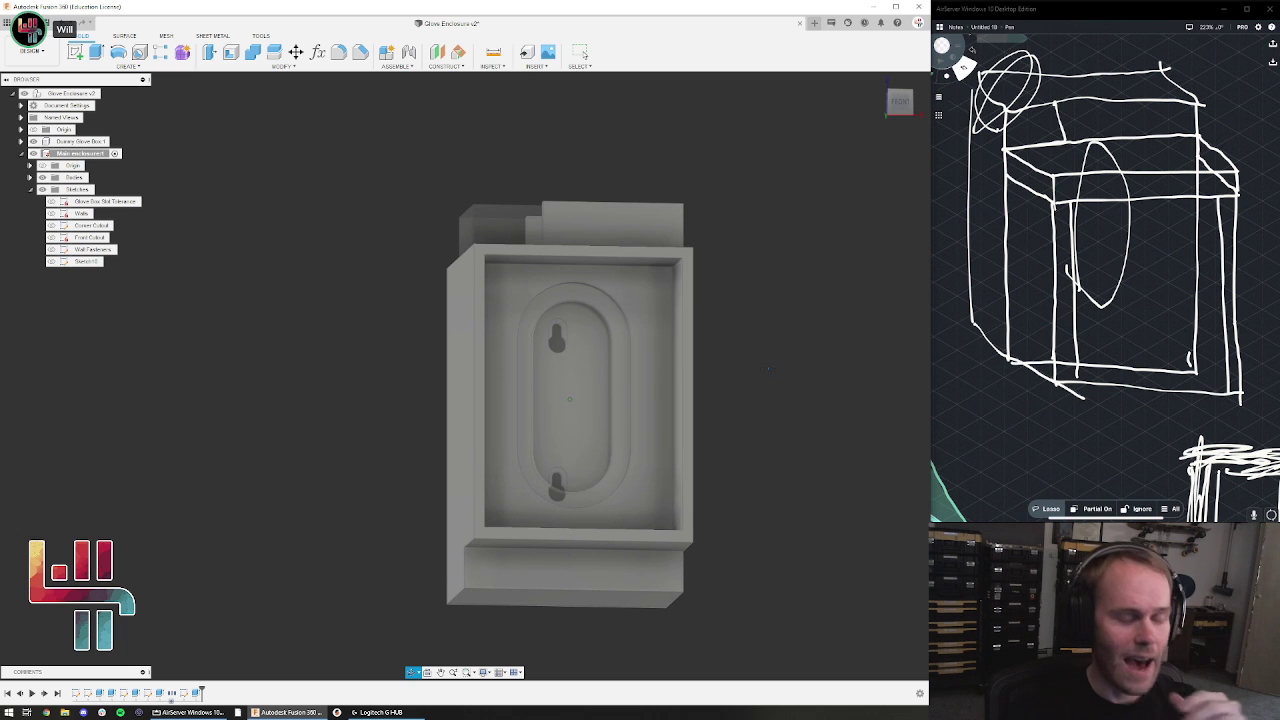
click(502, 532)
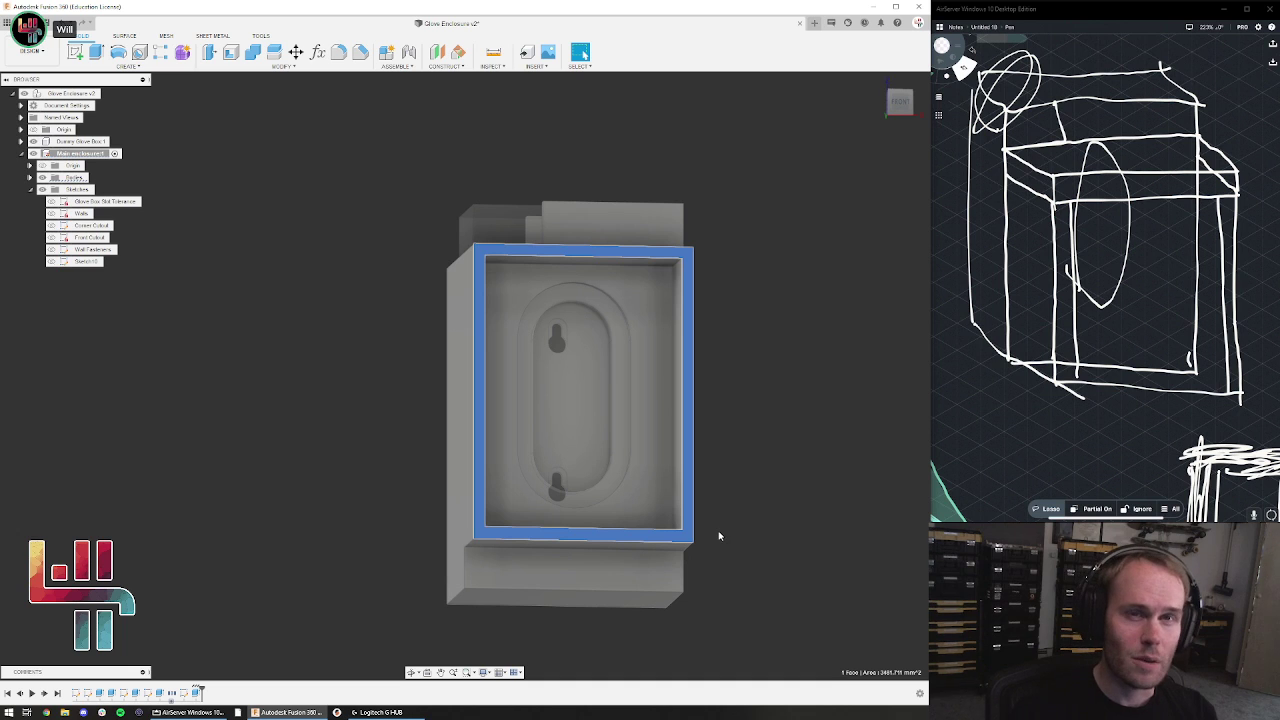
shift+middle_drag(860, 468, 730, 440)
shift+middle_drag(652, 432, 675, 430)
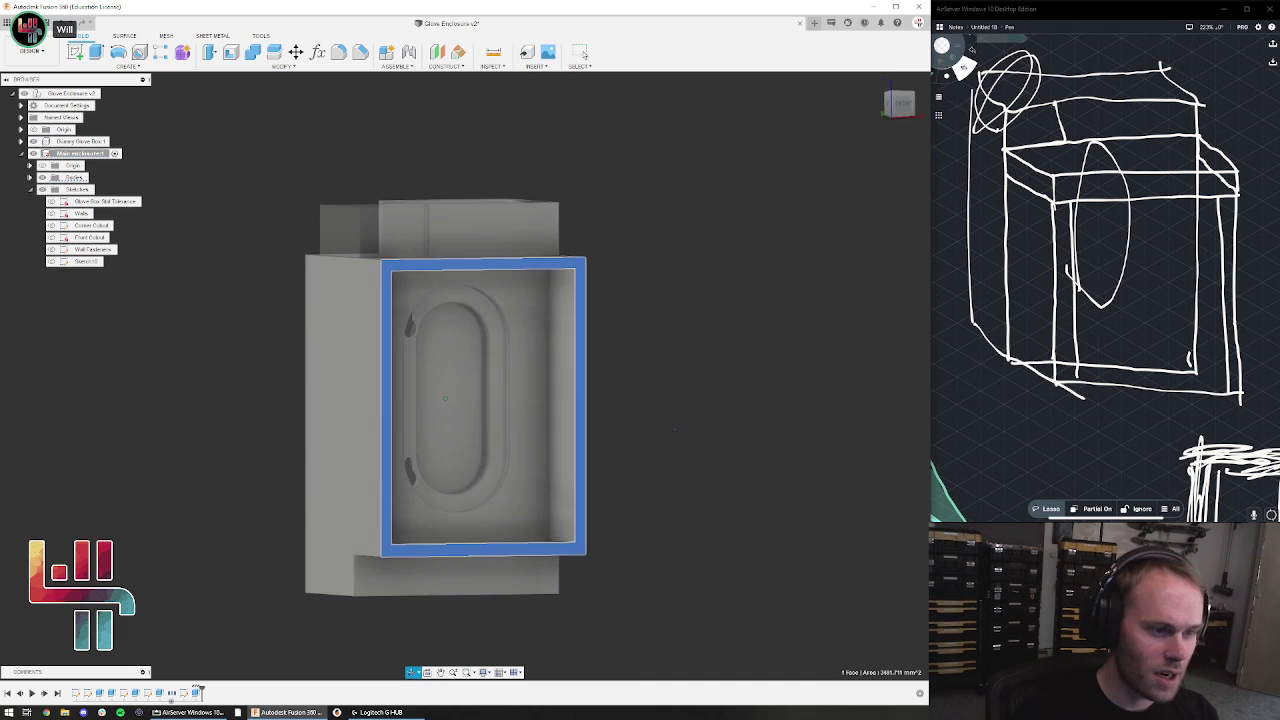
click(82, 55)
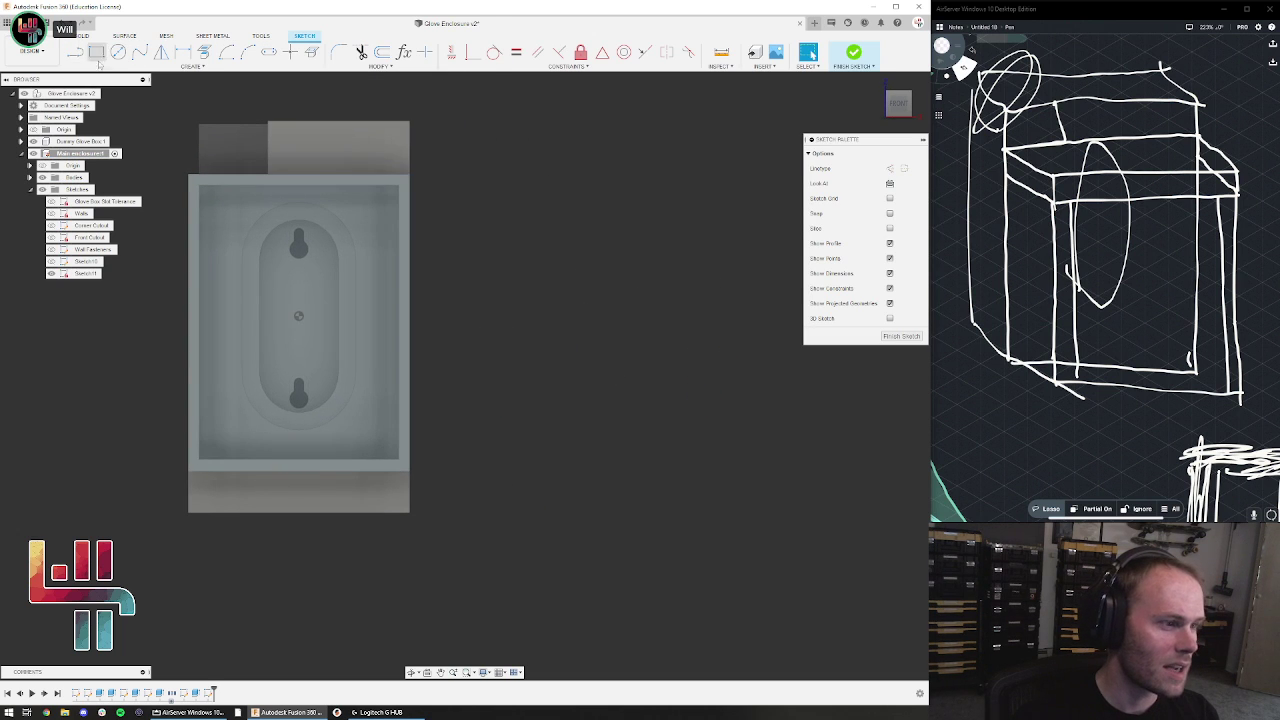
click(893, 336)
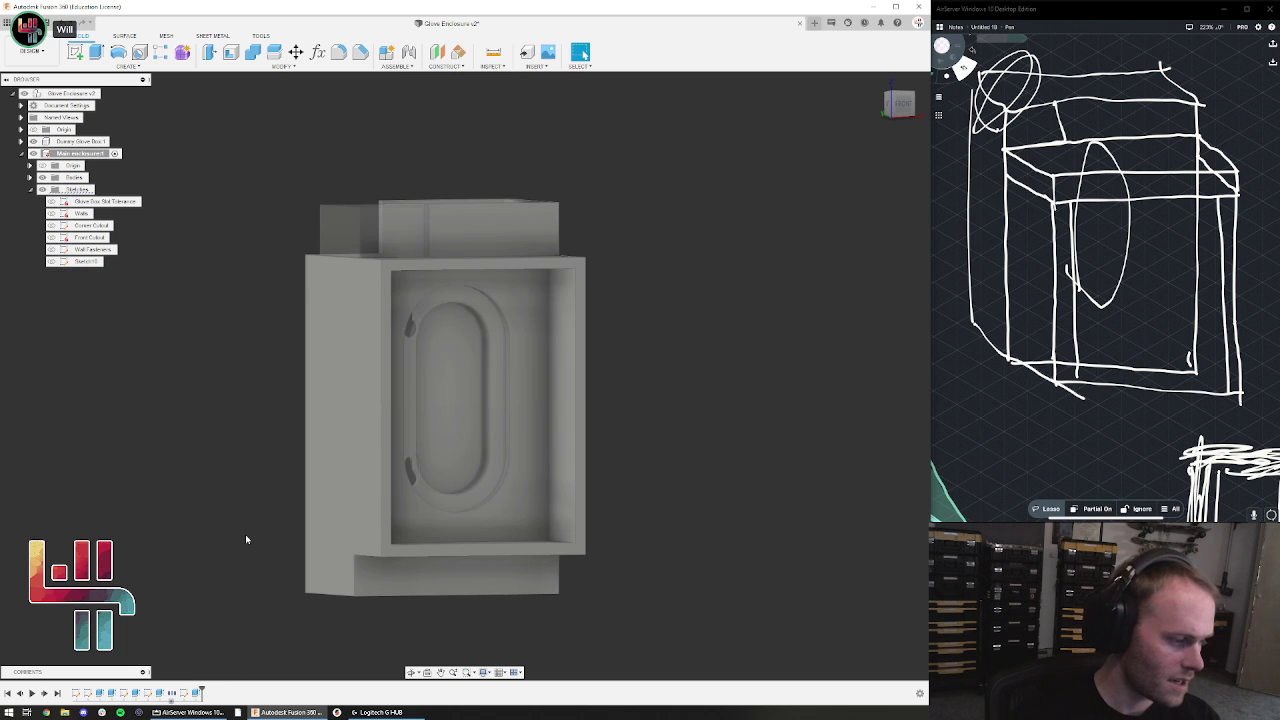
Start a front-facing sketch and draw a freehand rectangle in the empty space beside the enclosure
click(80, 54)
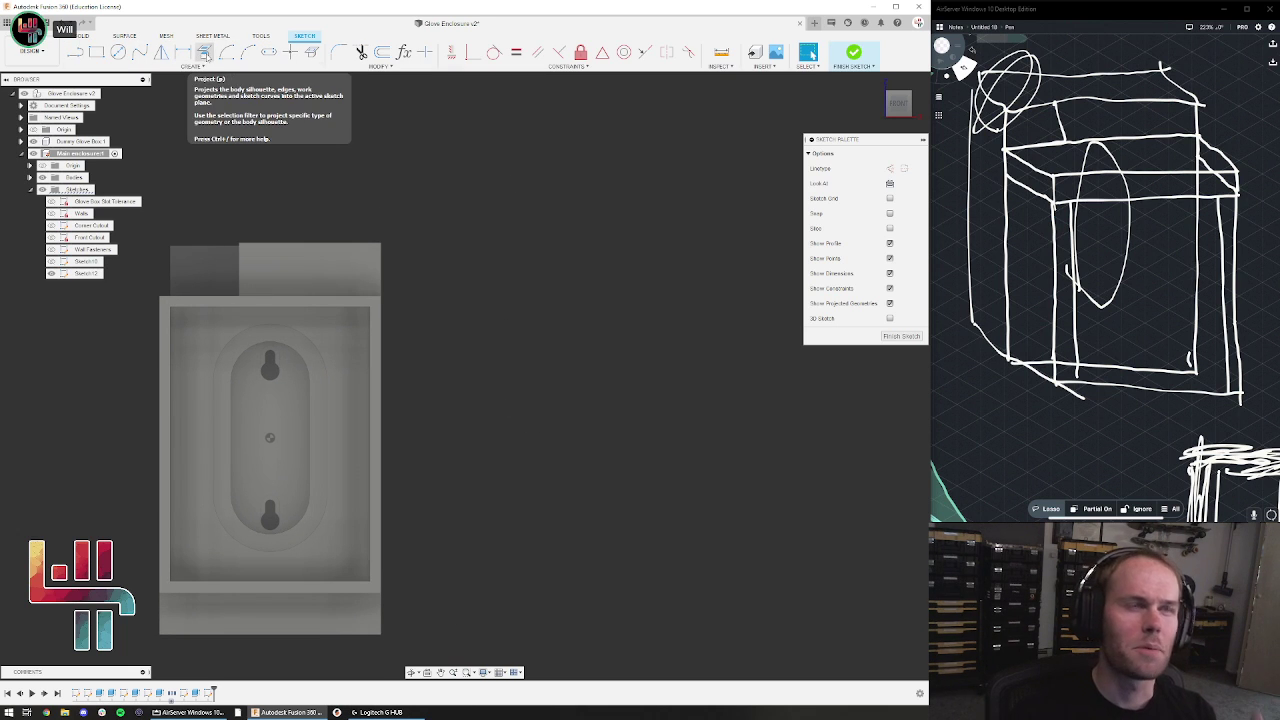
key(r)
click(572, 338)
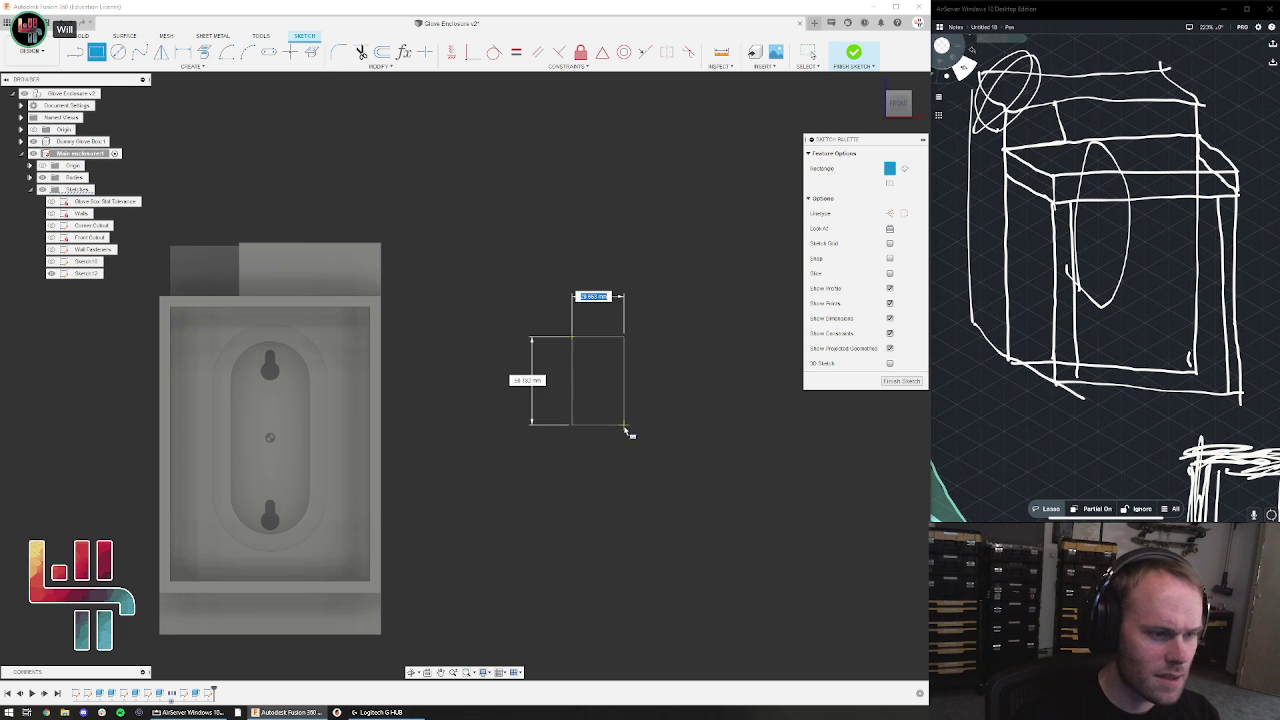
click(671, 417)
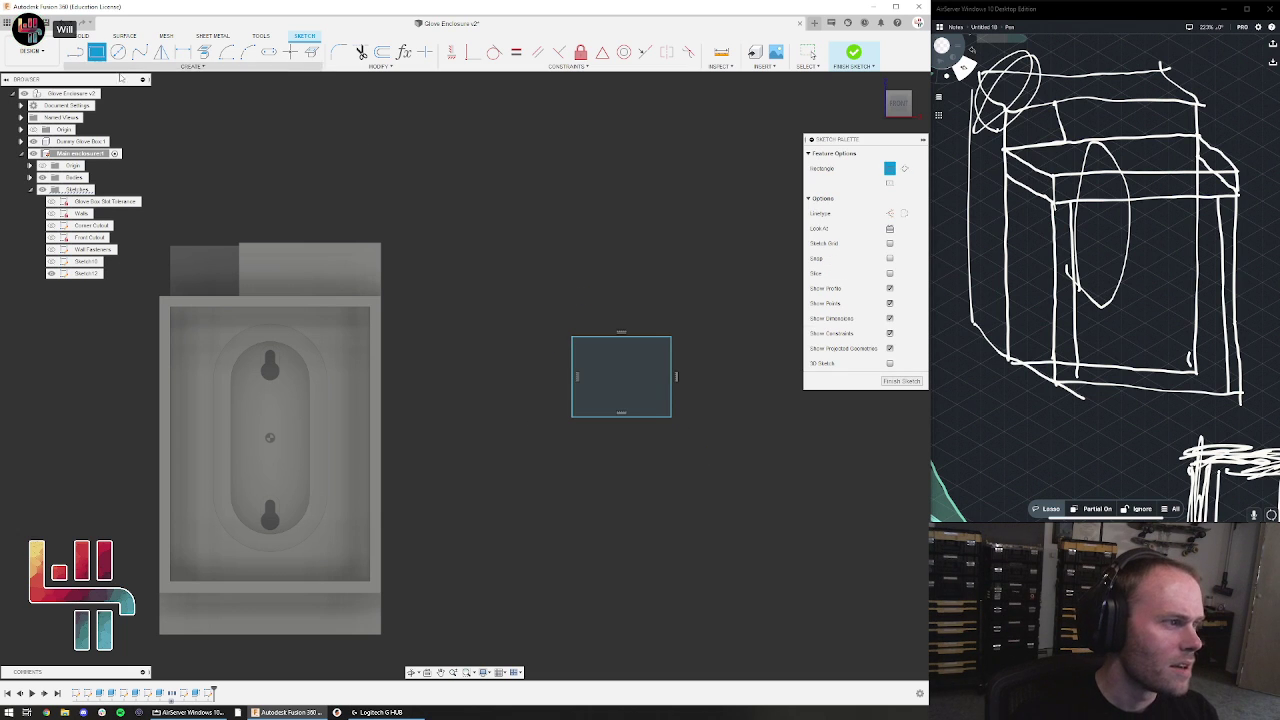
Draw a narrow vertical slot about 37 mm deep from the rectangle's upper edge near its middle, and finish the sketch
click(75, 53)
scroll(612, 342, up, 3)
click(614, 341)
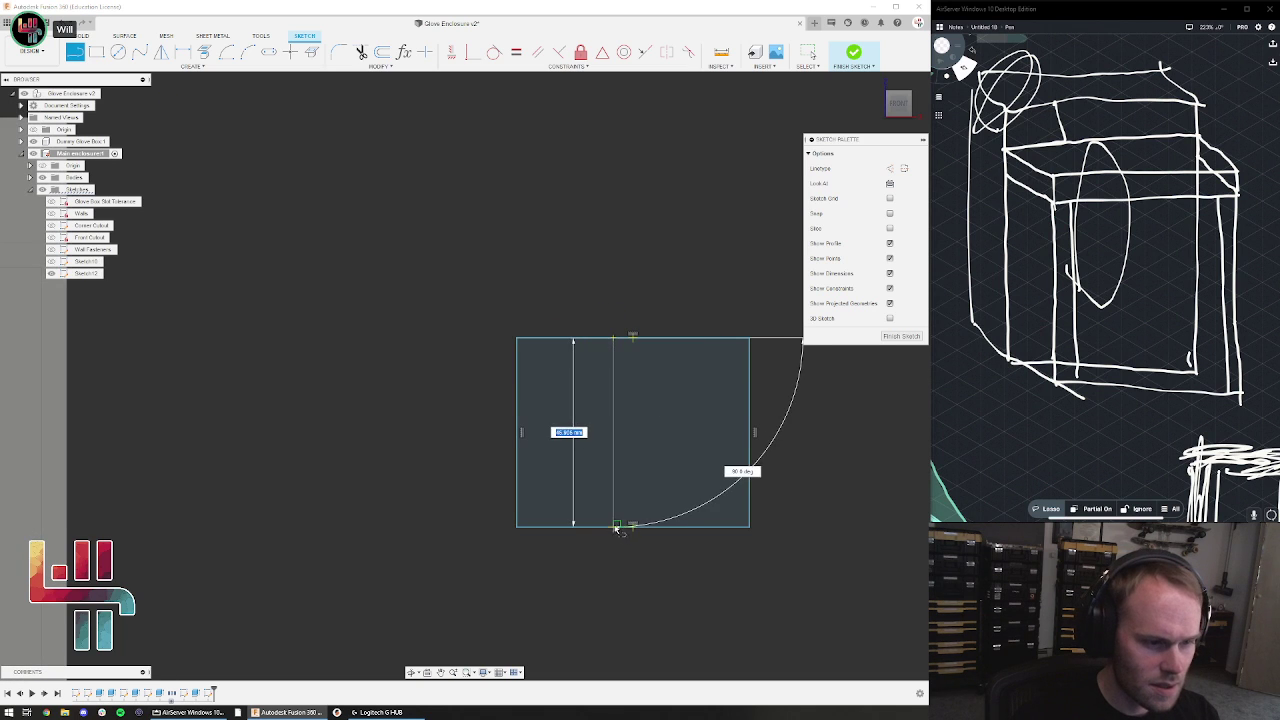
click(613, 490)
click(658, 490)
click(658, 341)
key(Escape)
click(659, 389)
drag(661, 389, 649, 374)
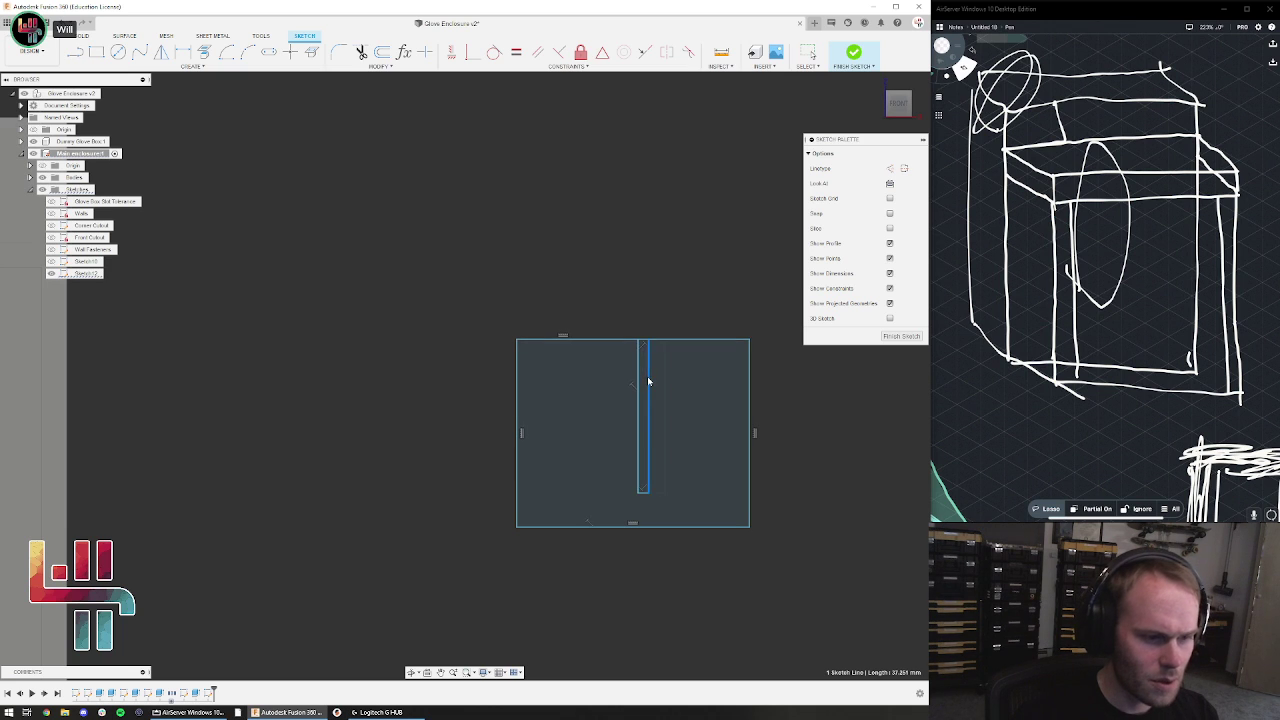
click(900, 336)
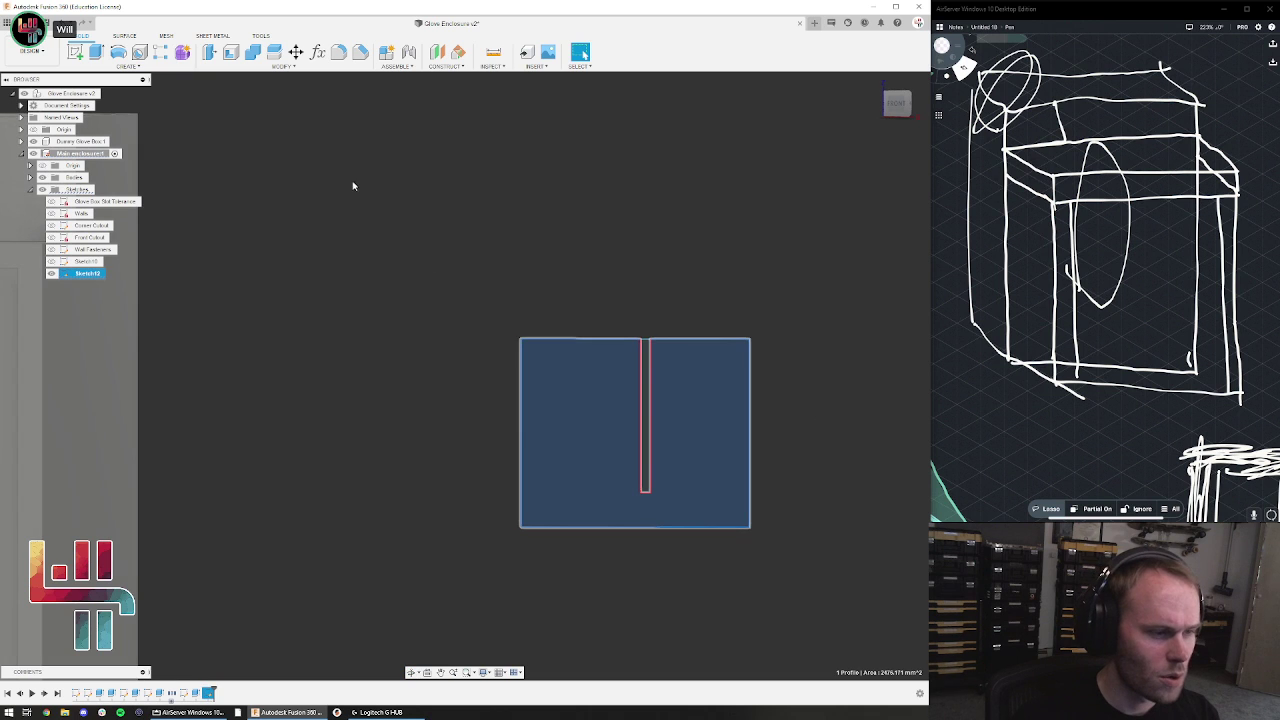
Extrude the rectangle profile around the slot as a new body, forming a long slotted block
click(96, 52)
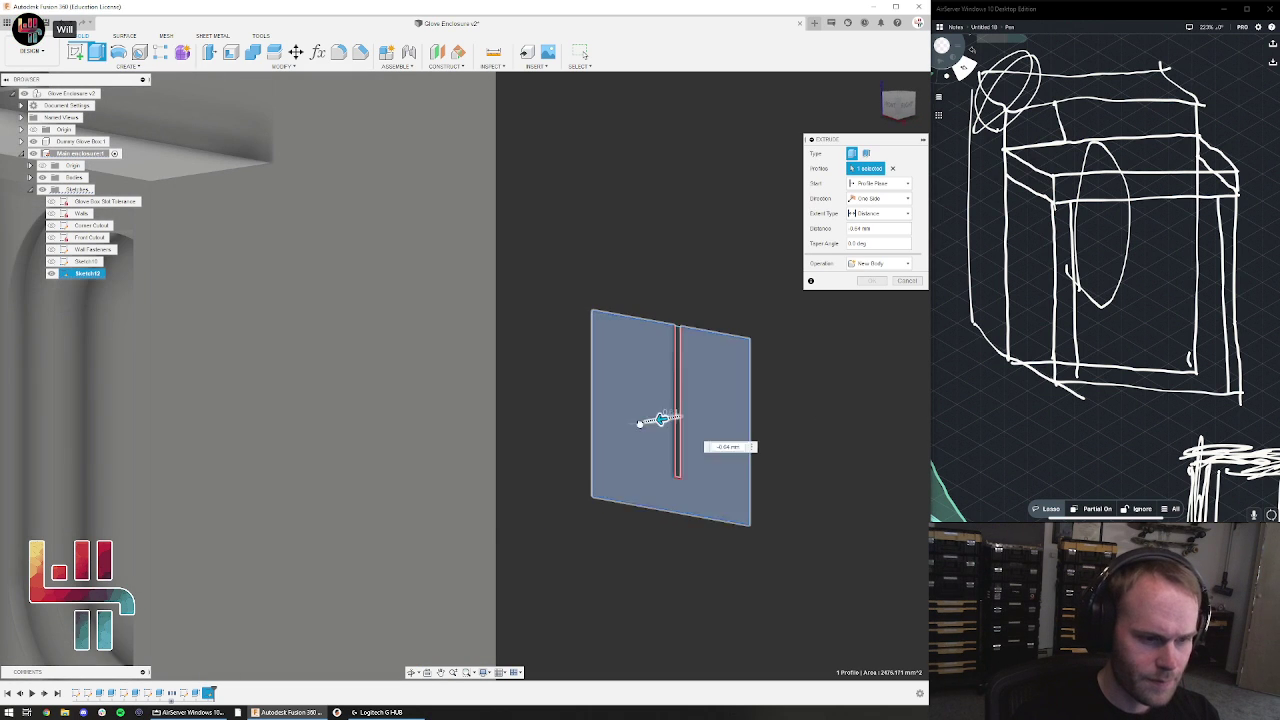
drag(531, 438, 371, 459)
key(Return)
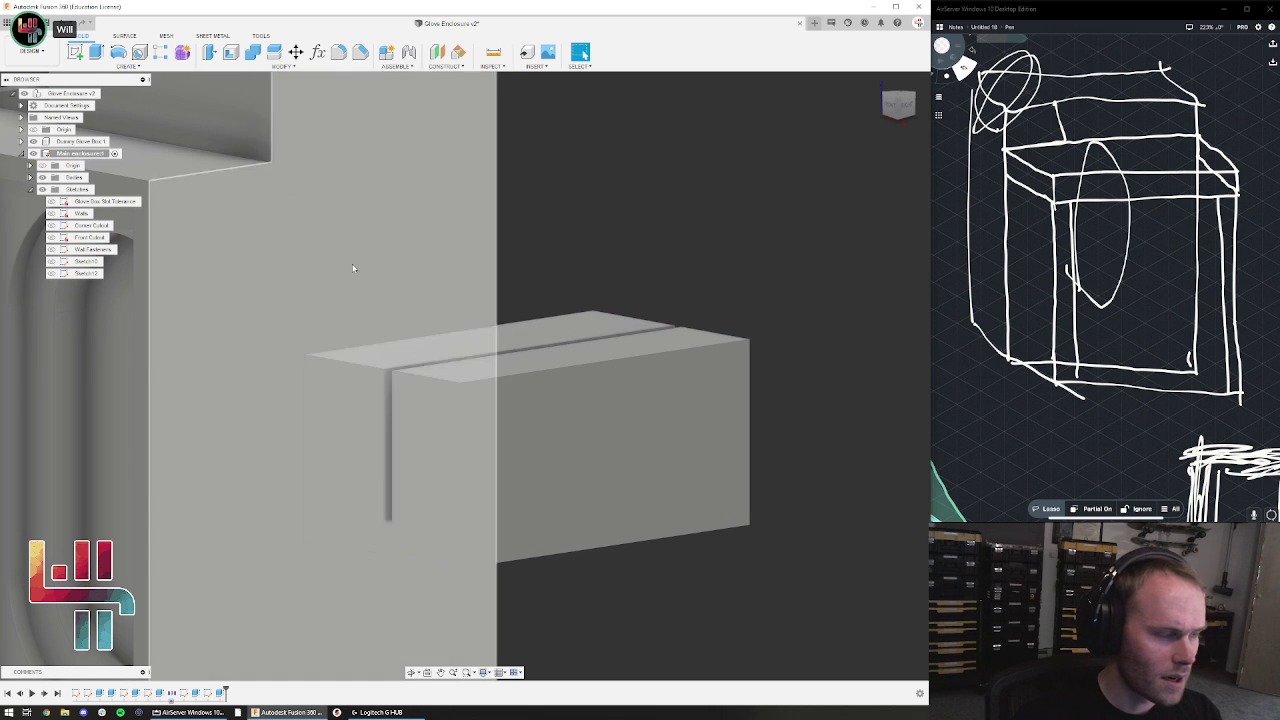
Sketch two pairs of concentric circles spaced apart on the block's long side face, and finish the sketch
click(78, 54)
click(586, 449)
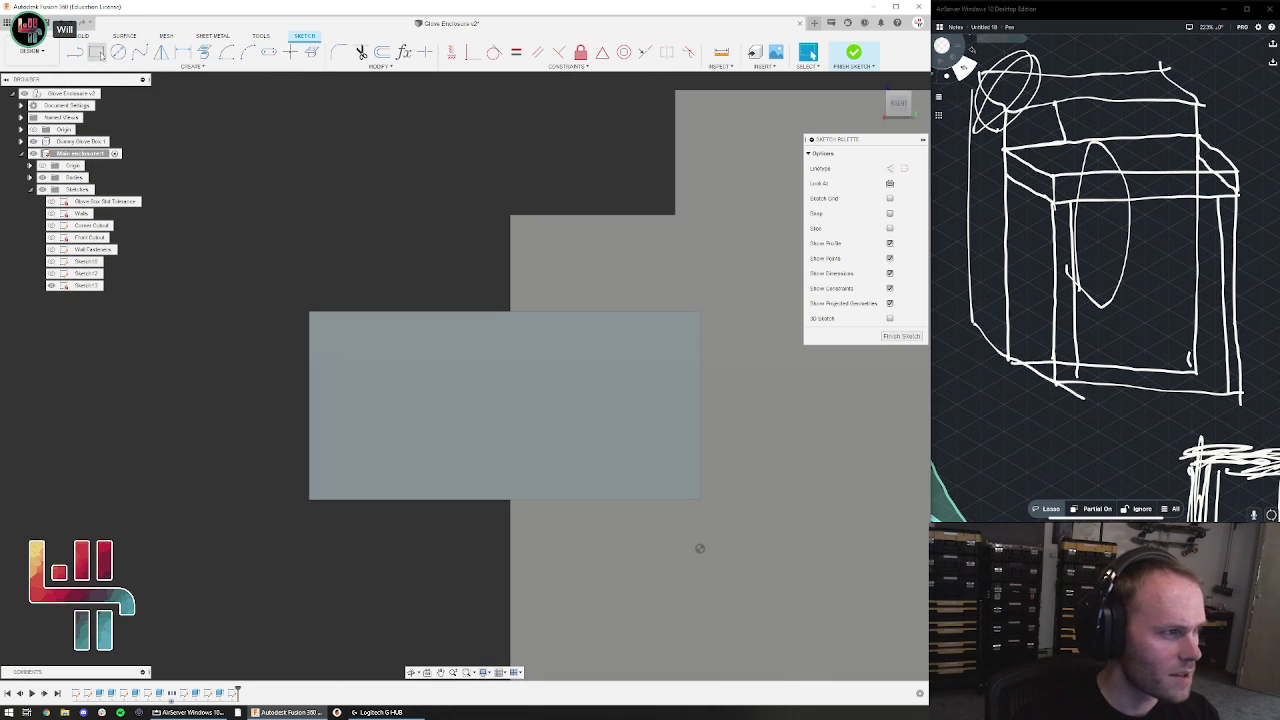
click(119, 53)
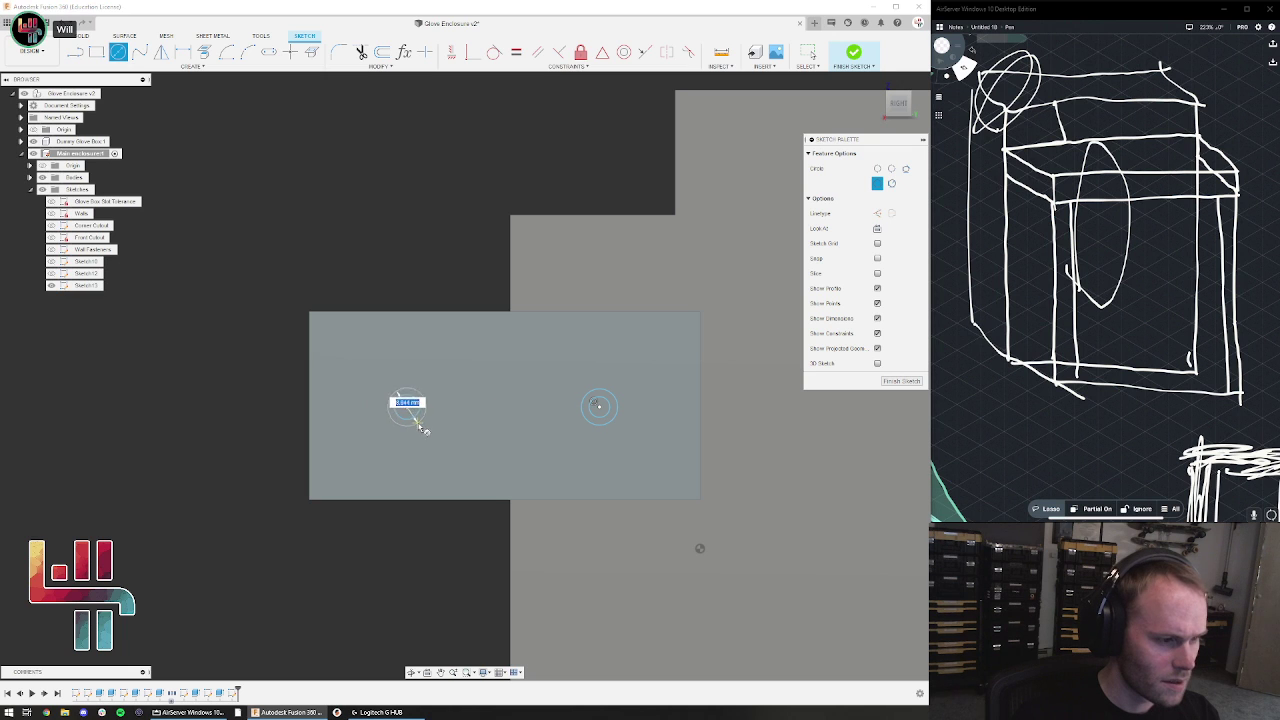
click(853, 57)
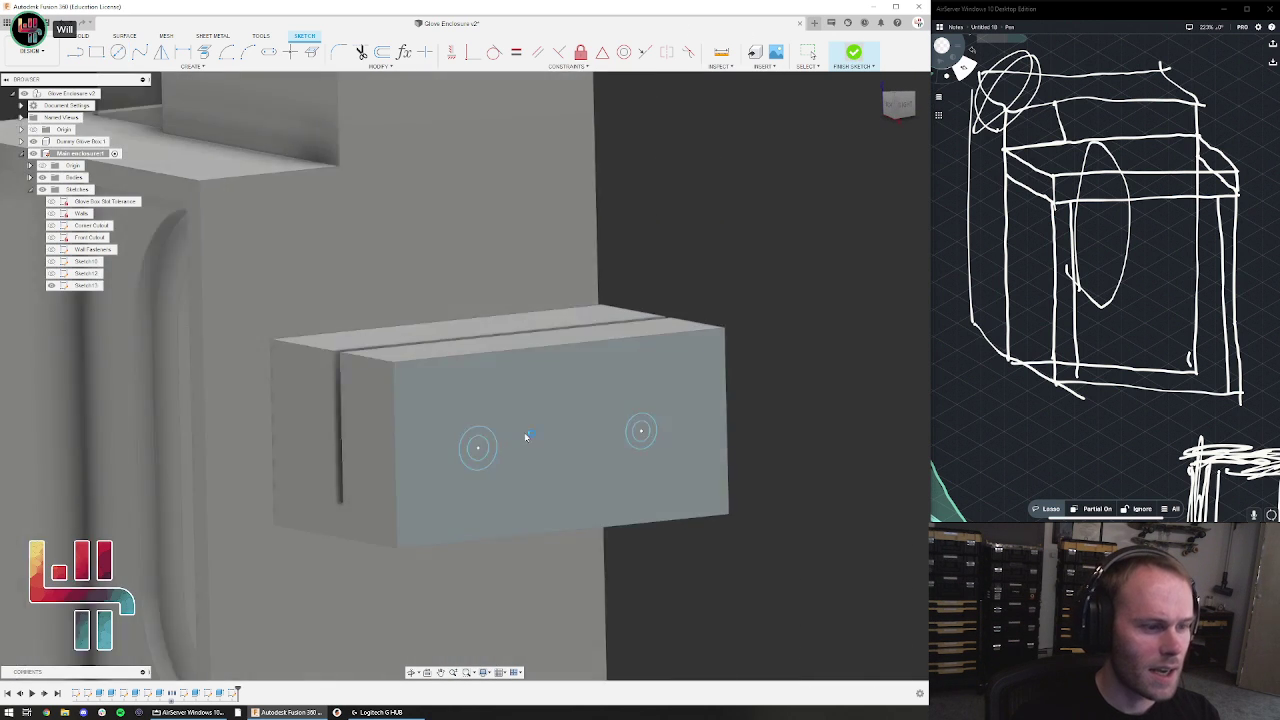
Cut the two inner circles about 77 mm deep through the block and across its slot
click(537, 464)
shift+click(674, 444)
click(96, 52)
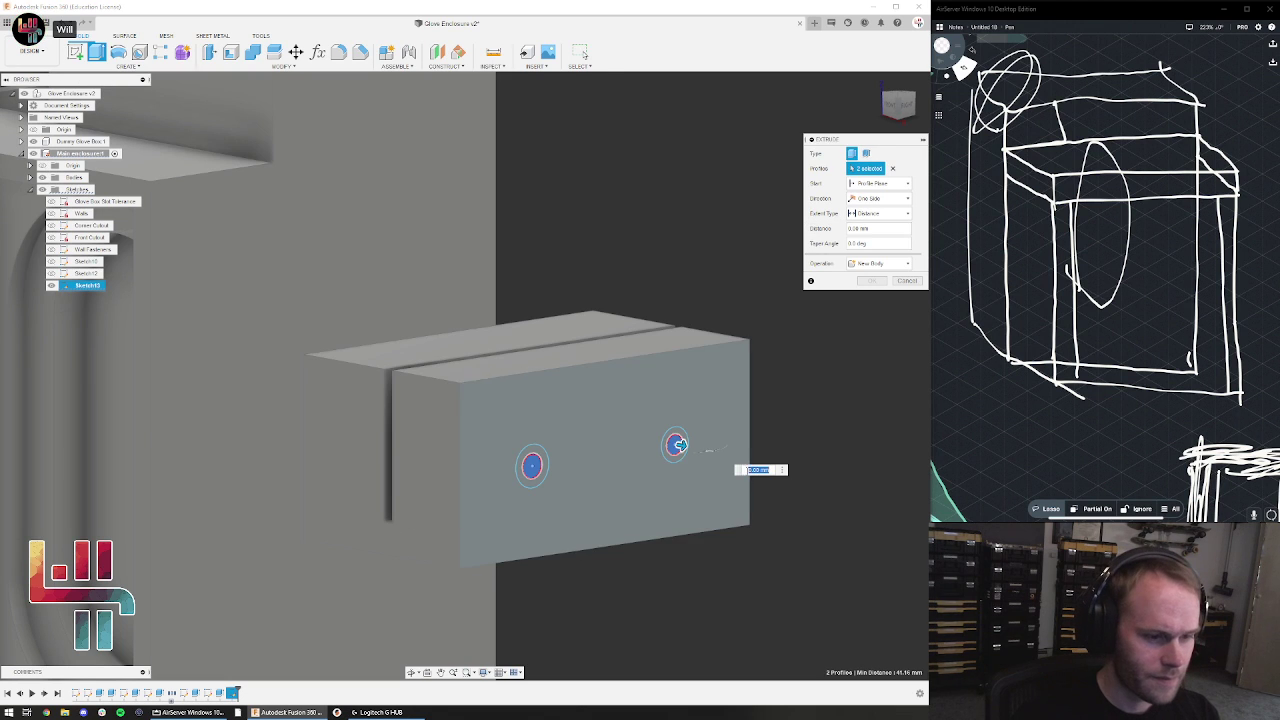
drag(677, 445, 455, 404)
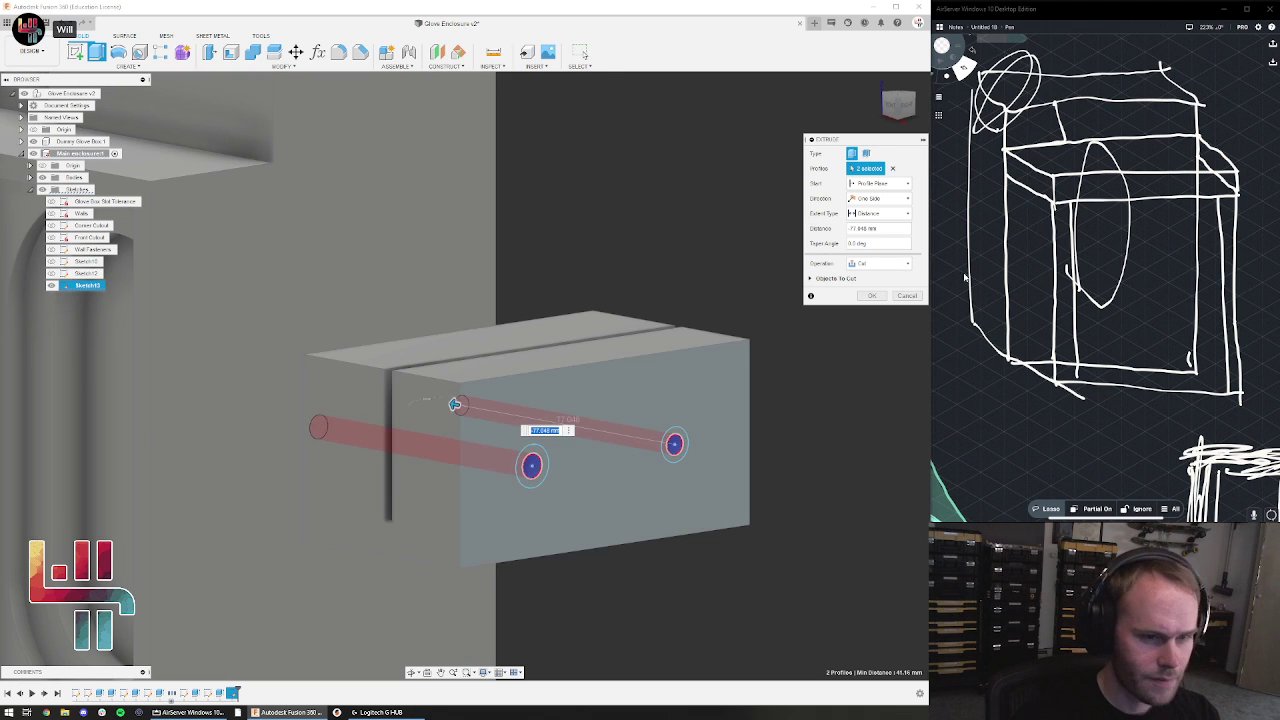
click(871, 296)
Cut the rings between the concentric circles a short distance into the face as counterbores around both holes
scroll(476, 447, up, 3)
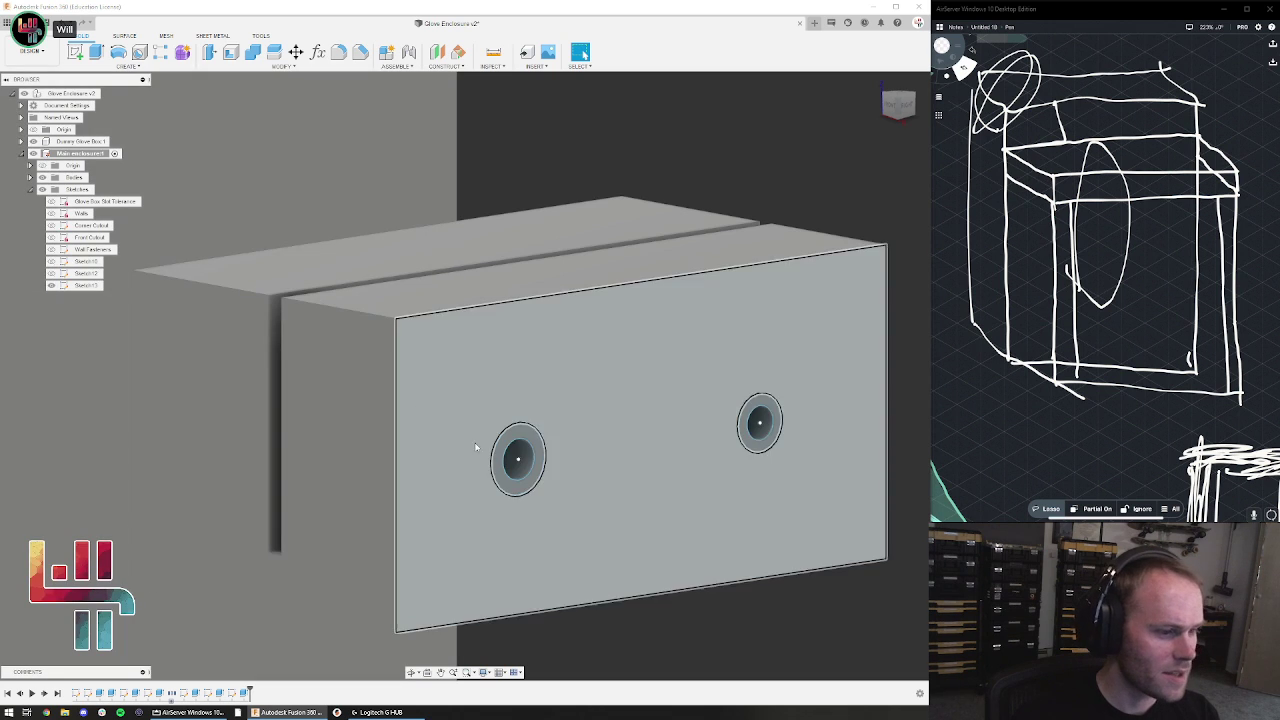
click(498, 456)
shift+click(746, 420)
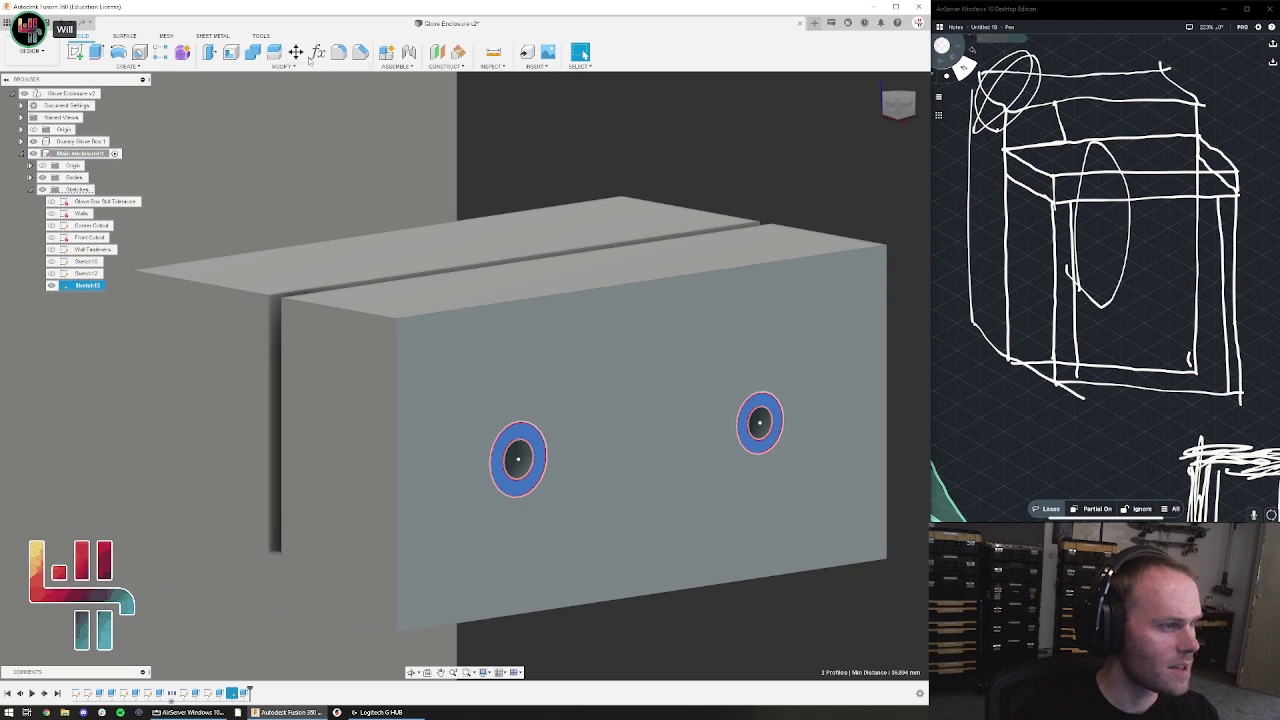
click(96, 53)
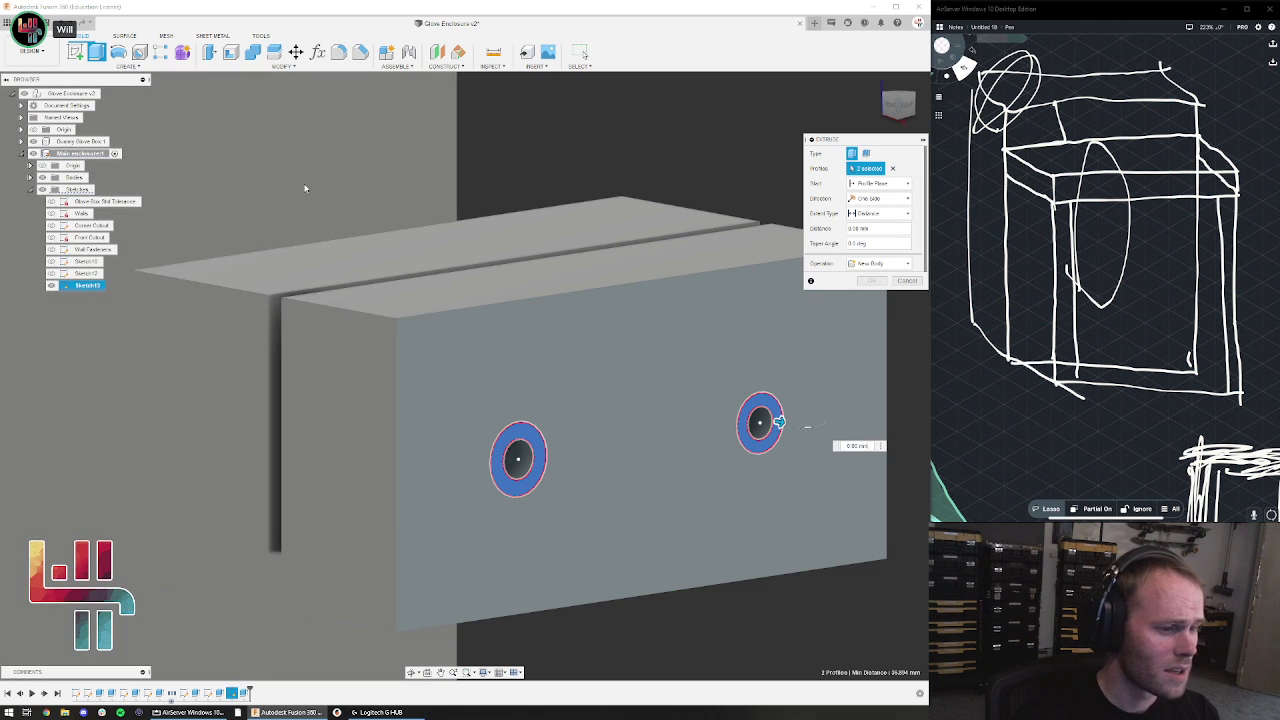
drag(776, 422, 757, 417)
key(Return)
scroll(668, 366, down, 5)
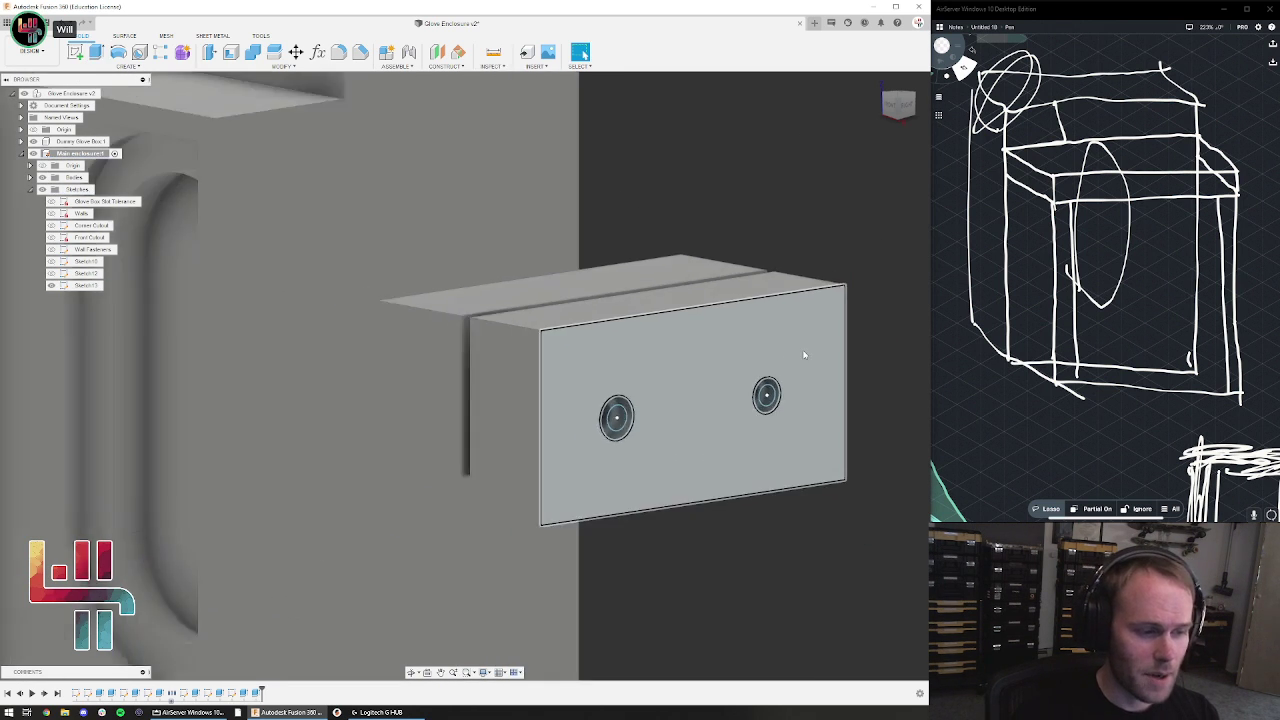
Sketch a six-sided inscribed polygon centred on each hole on the block's opposite long face, and finish the sketch
shift+middle_drag(58, 298, 455, 487)
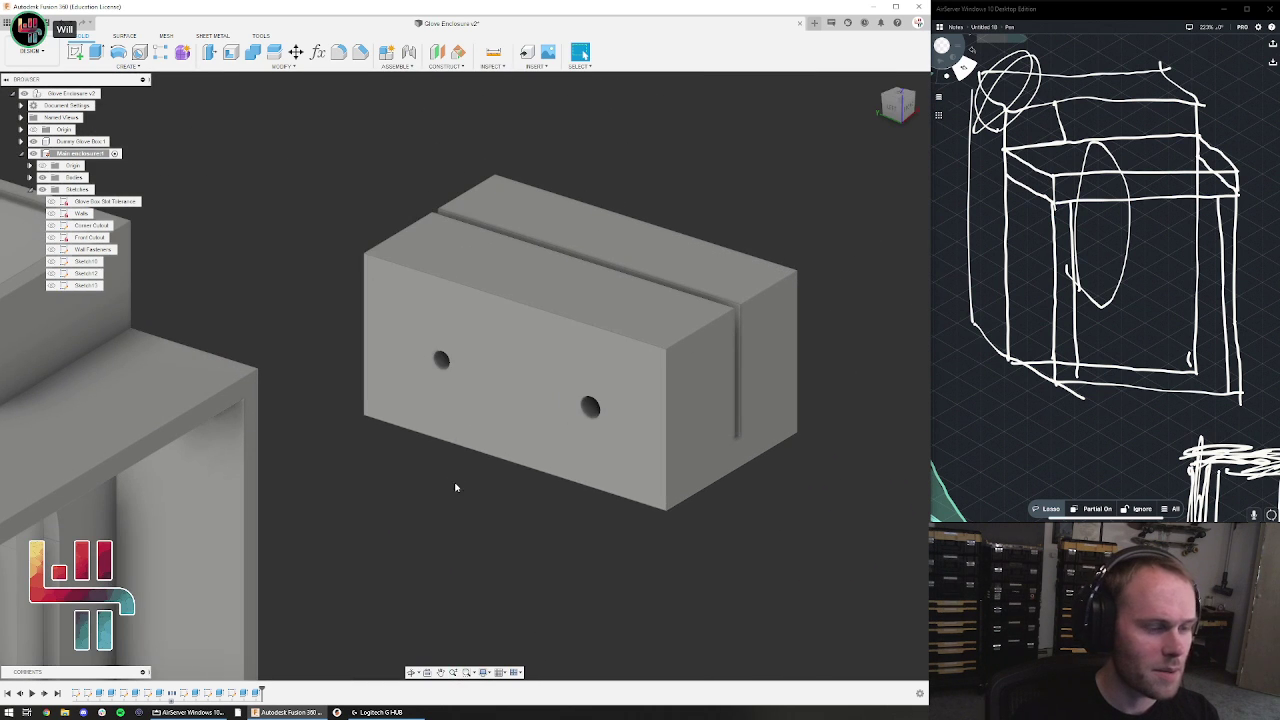
click(75, 52)
click(428, 277)
shift+middle_drag(612, 210, 465, 264)
click(168, 66)
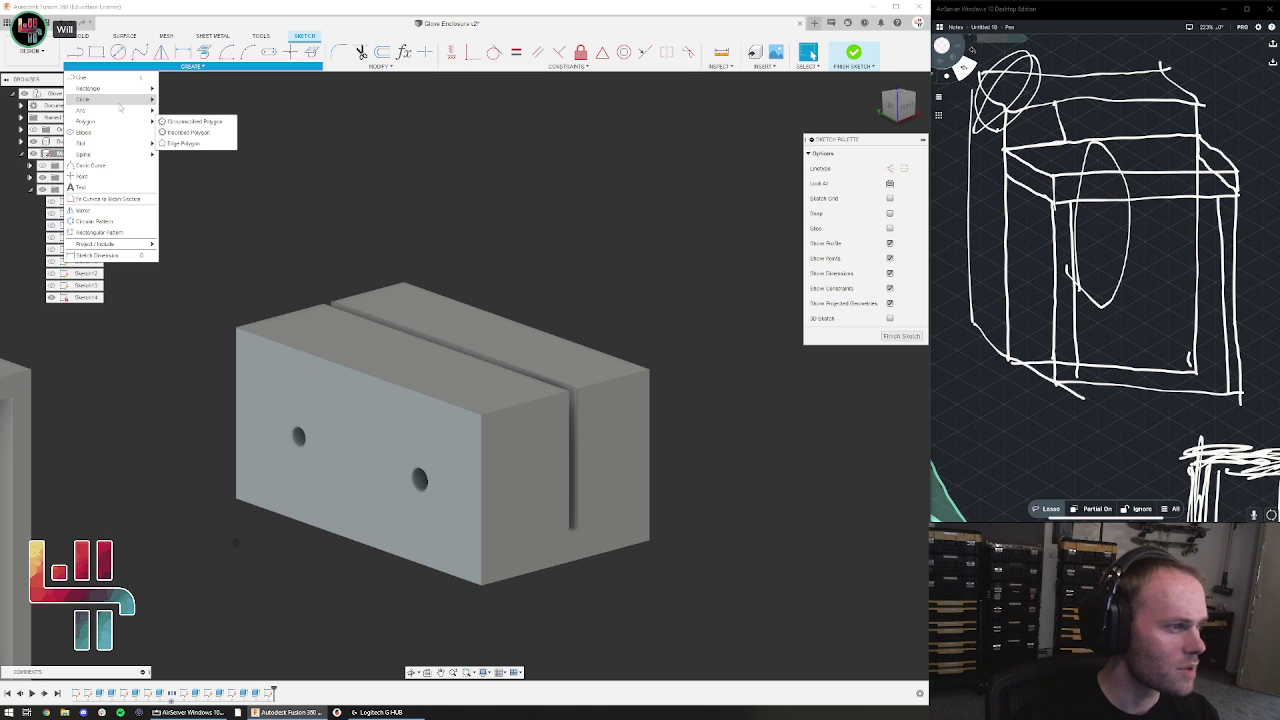
mouse_move(124, 125)
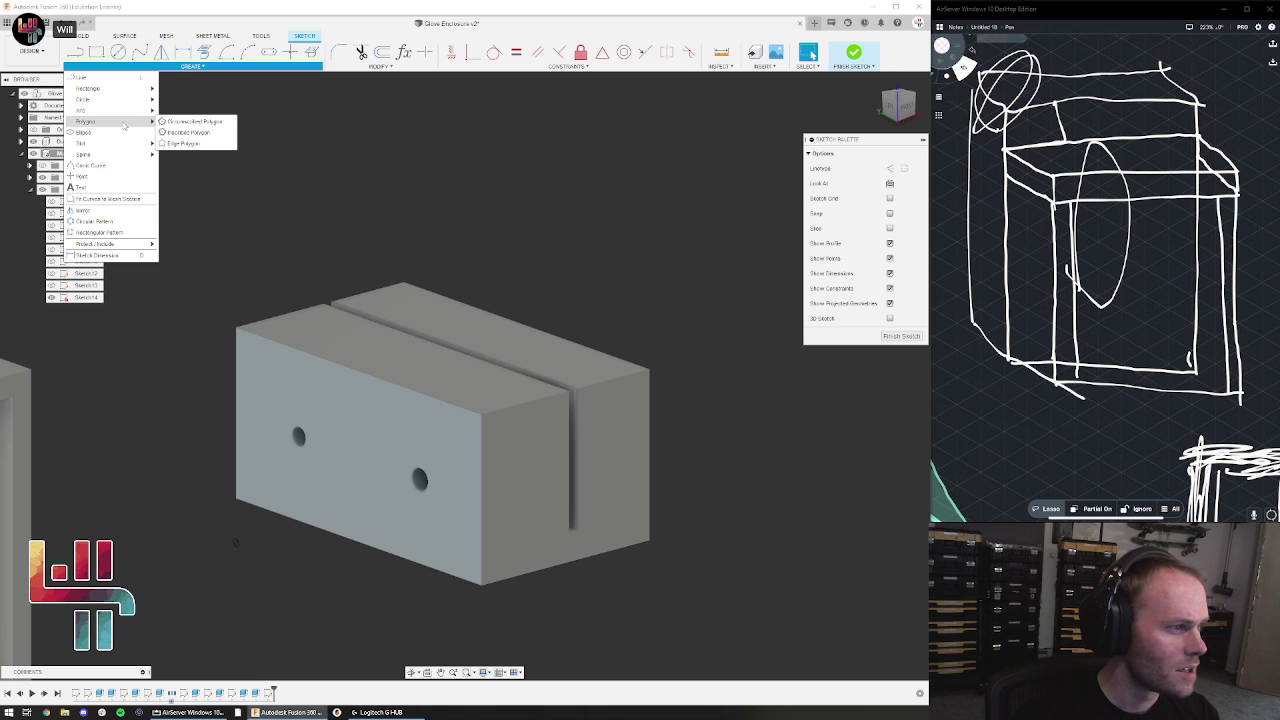
click(195, 132)
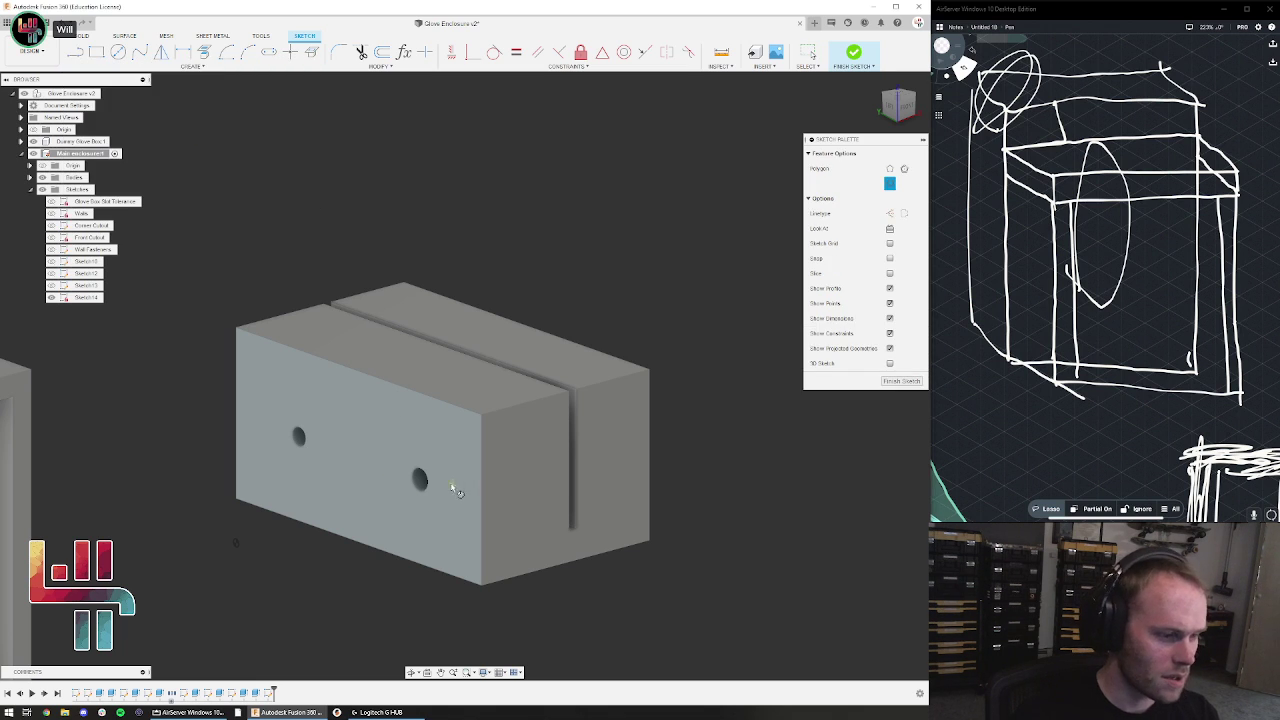
click(421, 481)
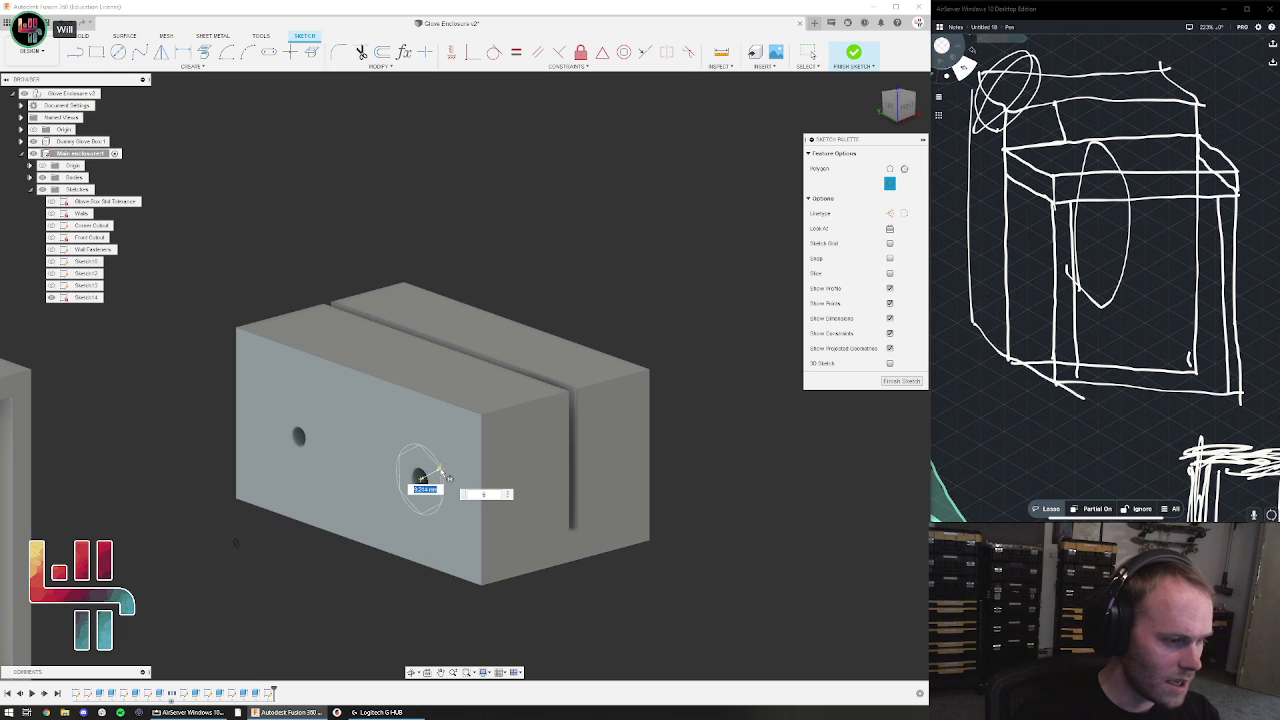
click(447, 478)
click(299, 436)
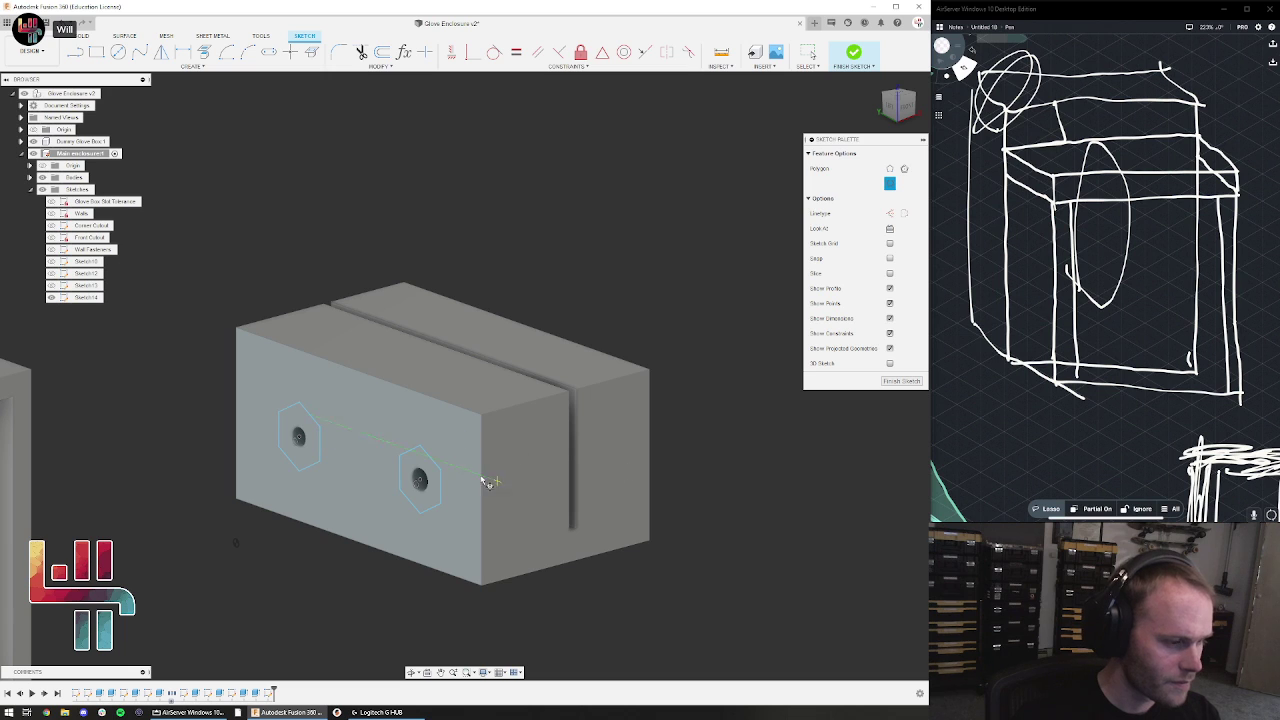
key(Escape)
click(900, 338)
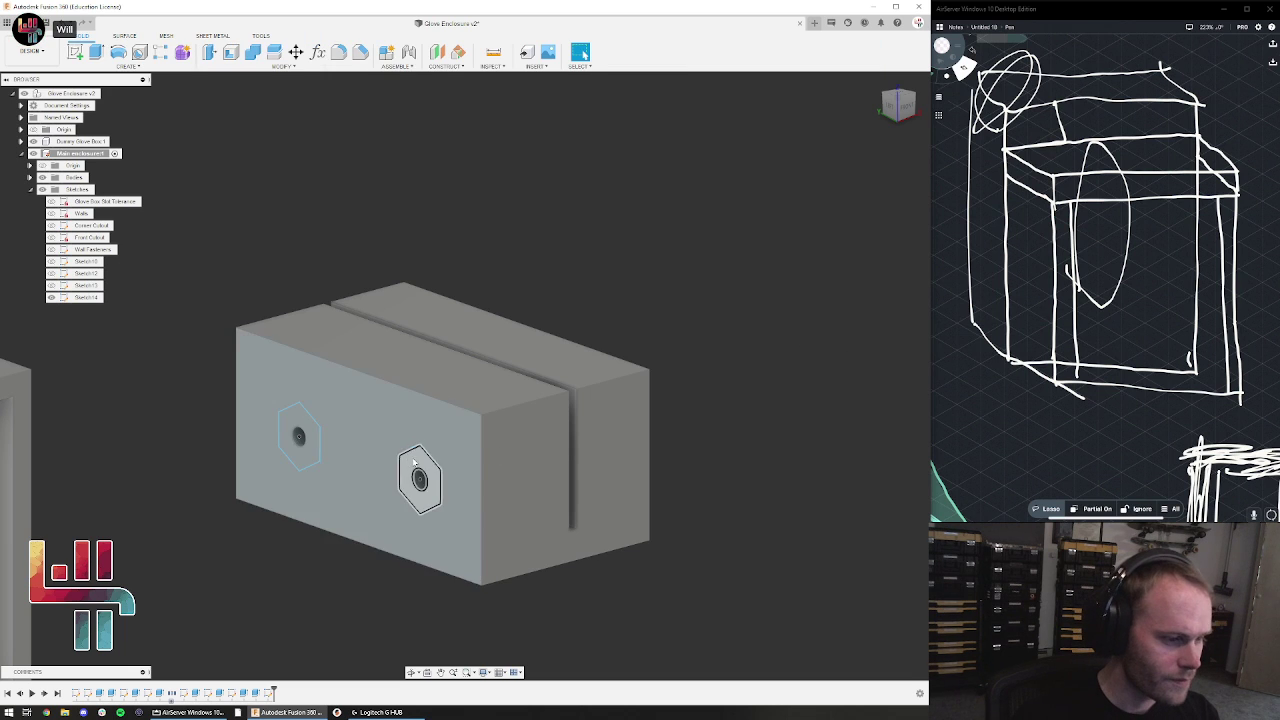
Extrude both hexagon profiles a short distance into the block's long face to cut nut recesses around the two holes
click(412, 462)
ctrl+click(290, 447)
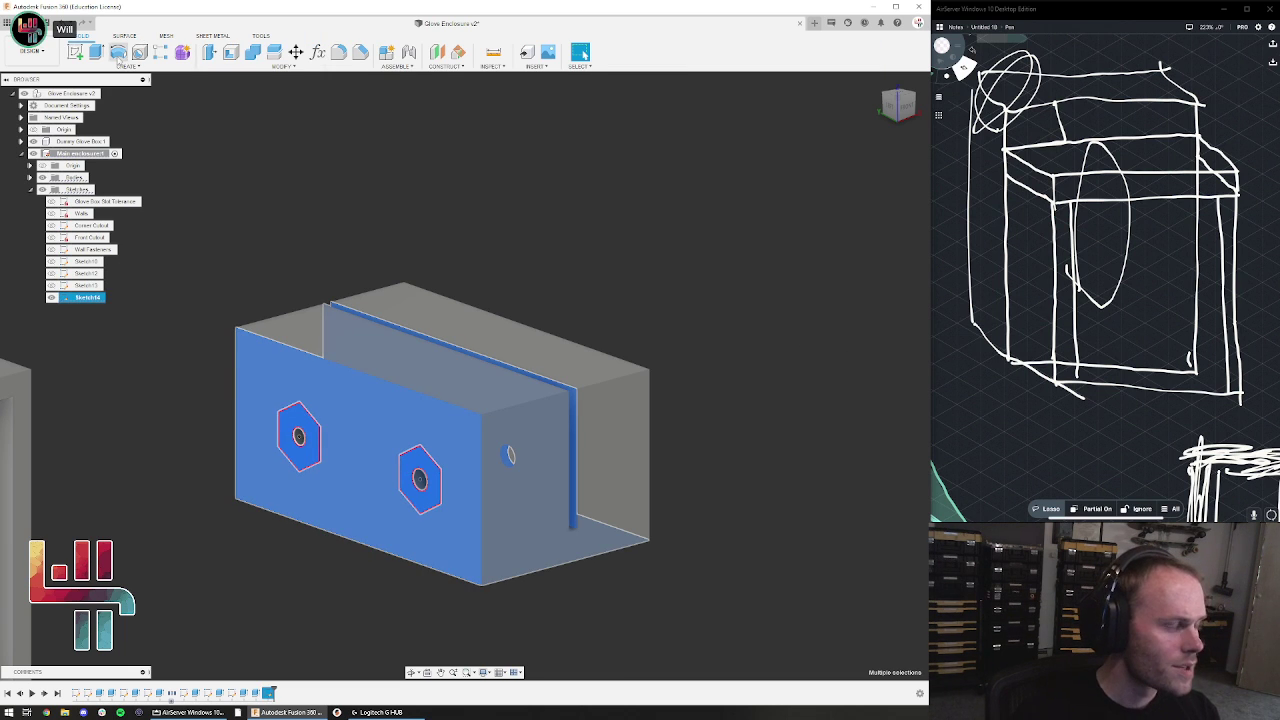
click(96, 52)
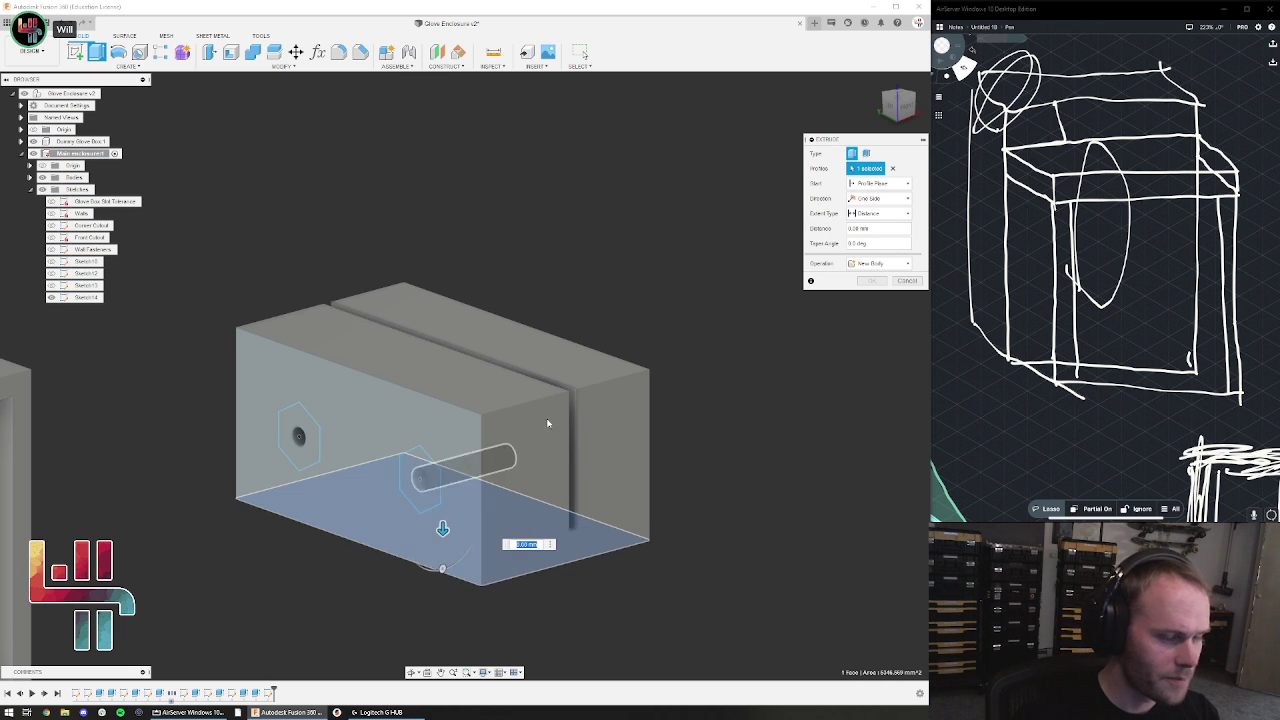
click(893, 169)
click(418, 470)
click(300, 445)
drag(299, 440, 327, 432)
click(879, 298)
shift+middle_drag(751, 417, 665, 357)
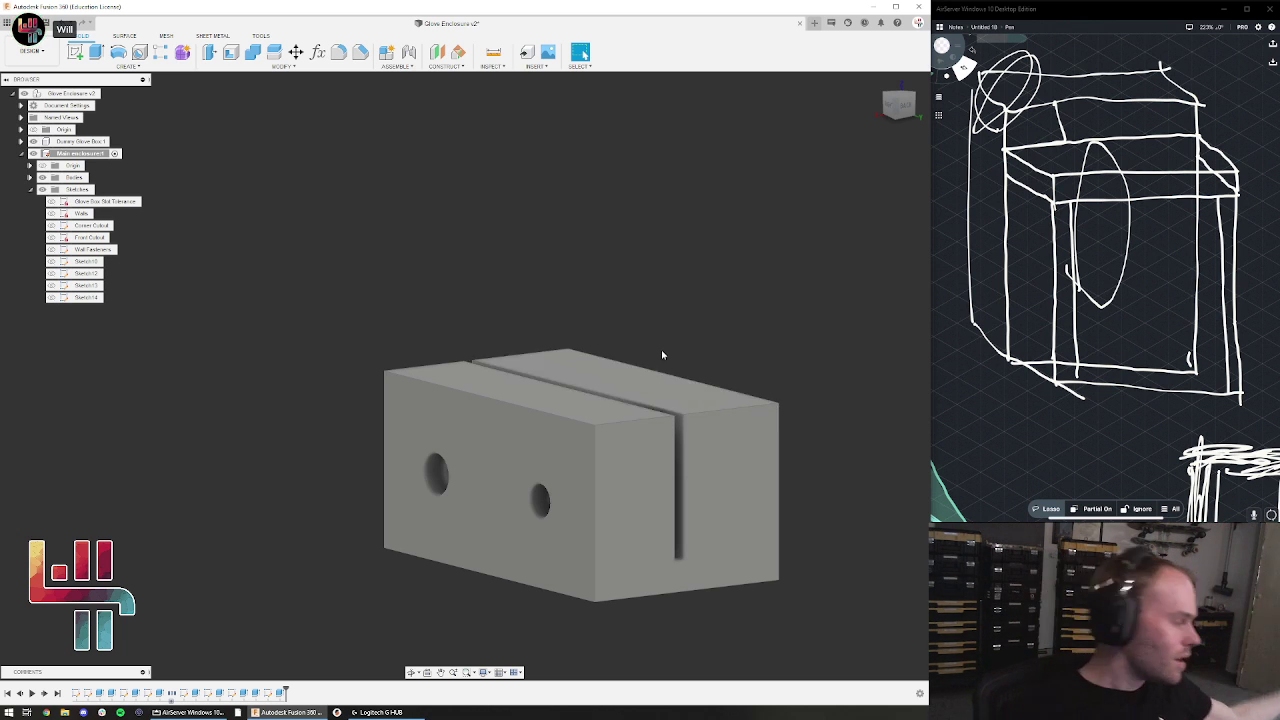
shift+middle_drag(543, 500, 676, 516)
click(556, 501)
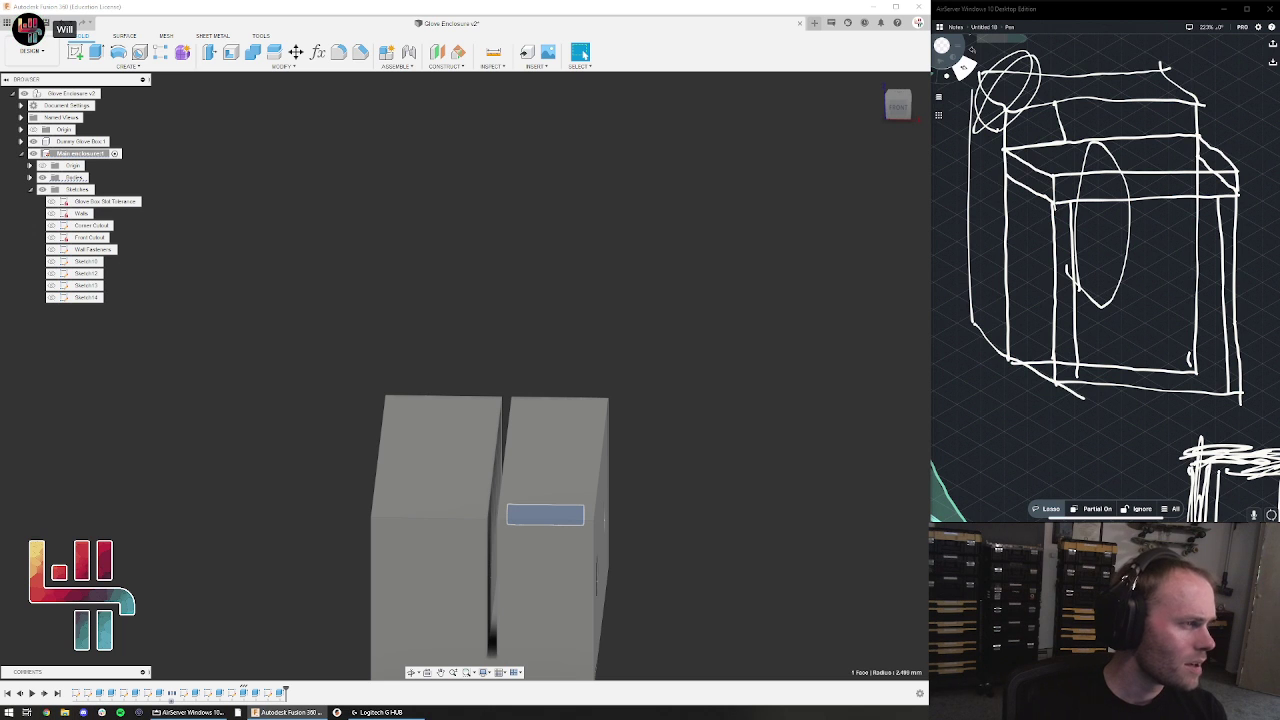
drag(340, 0, 90, 719)
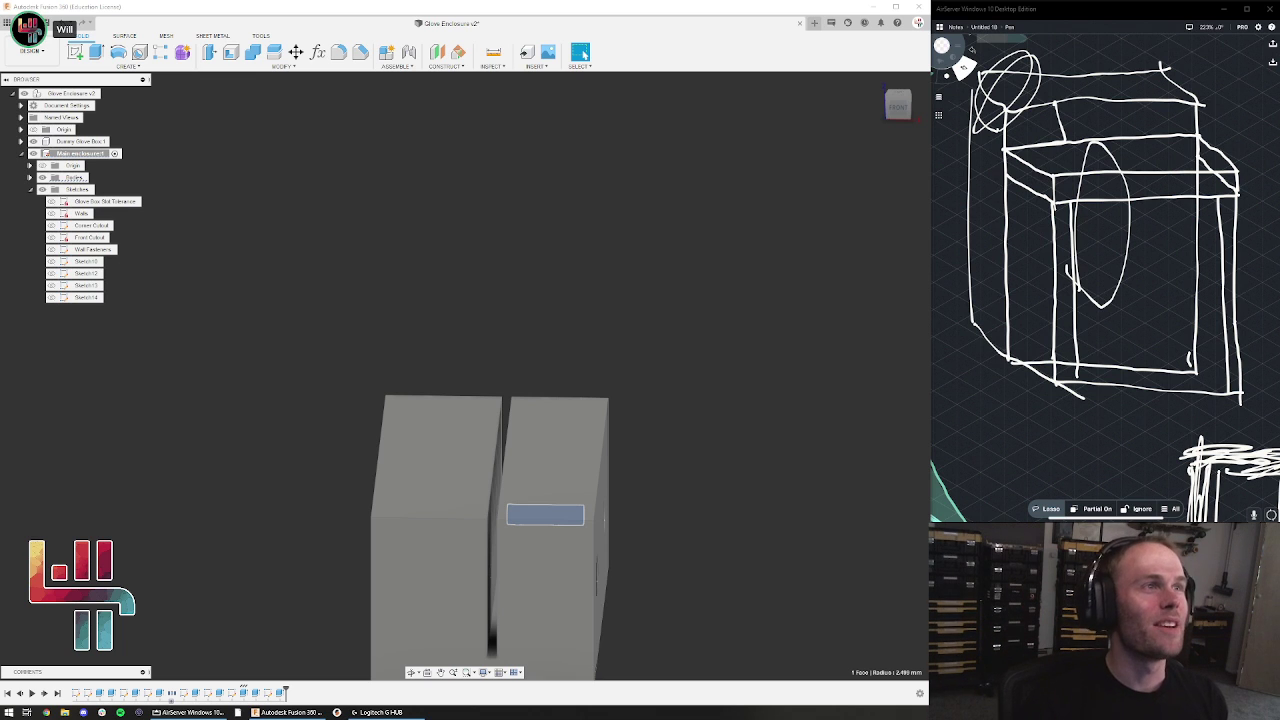
shift+middle_drag(652, 420, 670, 322)
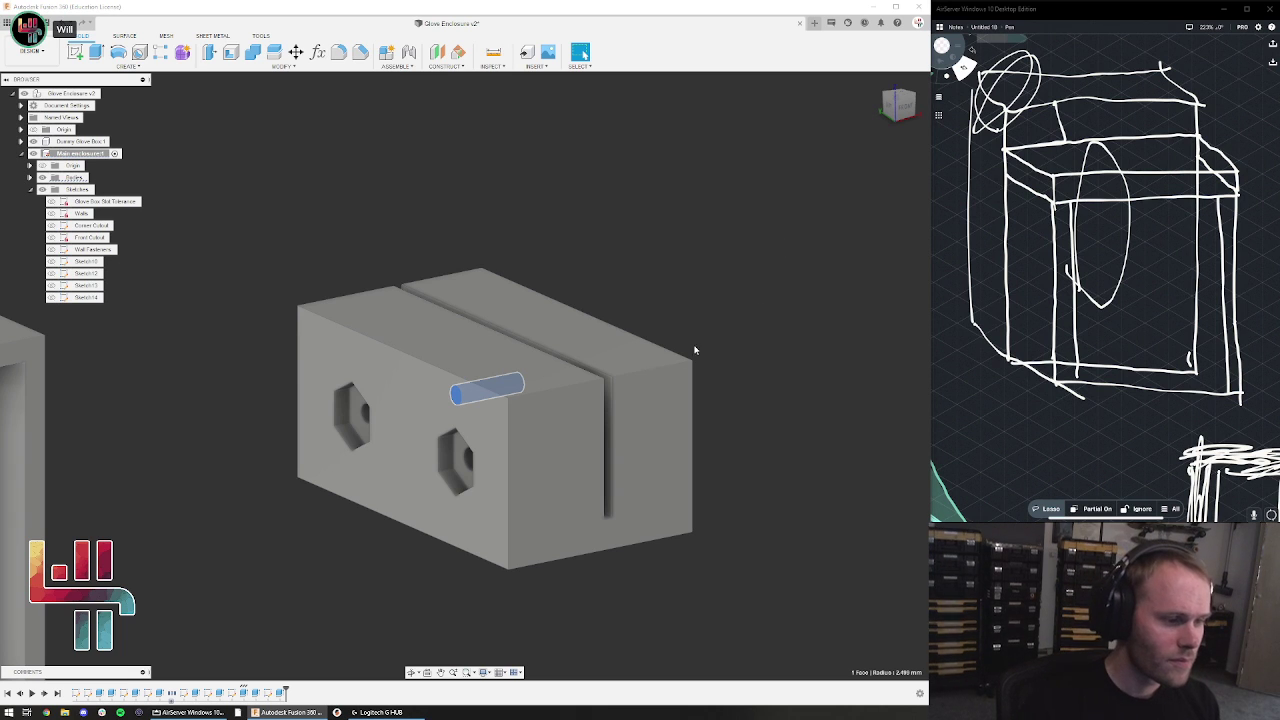
Roll the timeline back to just before the slotted block and delete all of the block's sketches and extrusions
drag(285, 690, 228, 693)
click(235, 697)
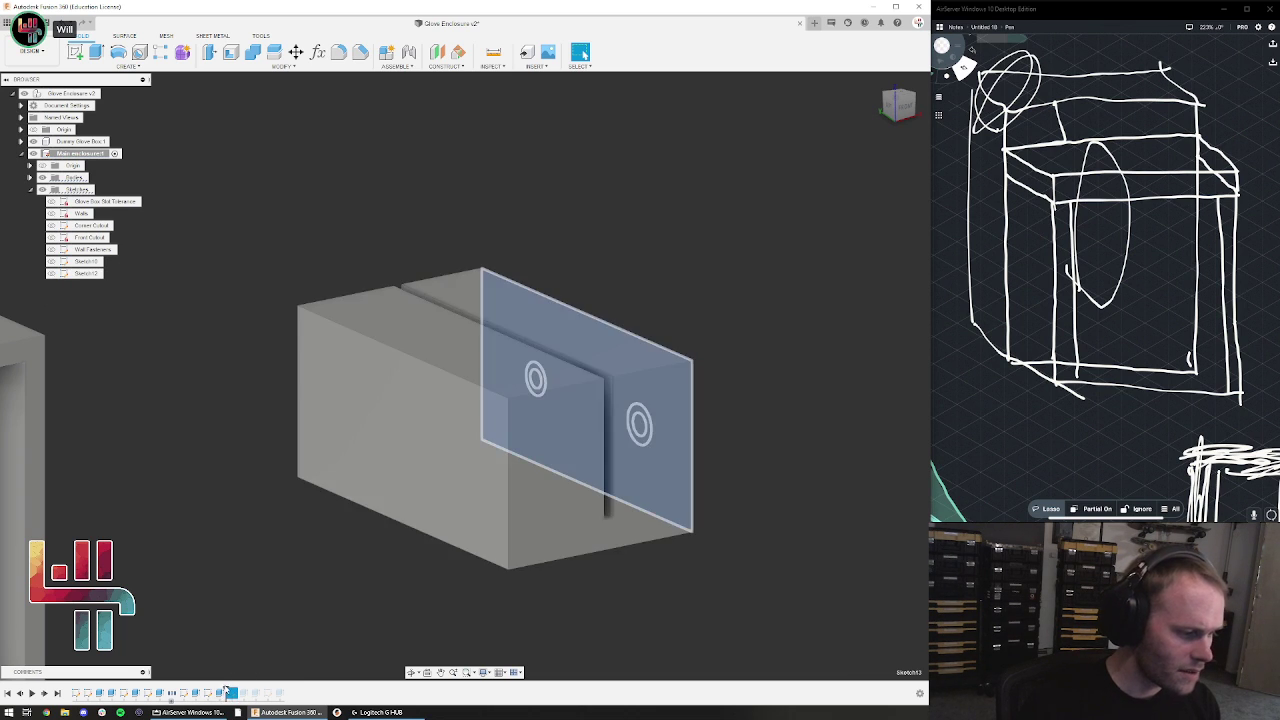
drag(228, 692, 200, 692)
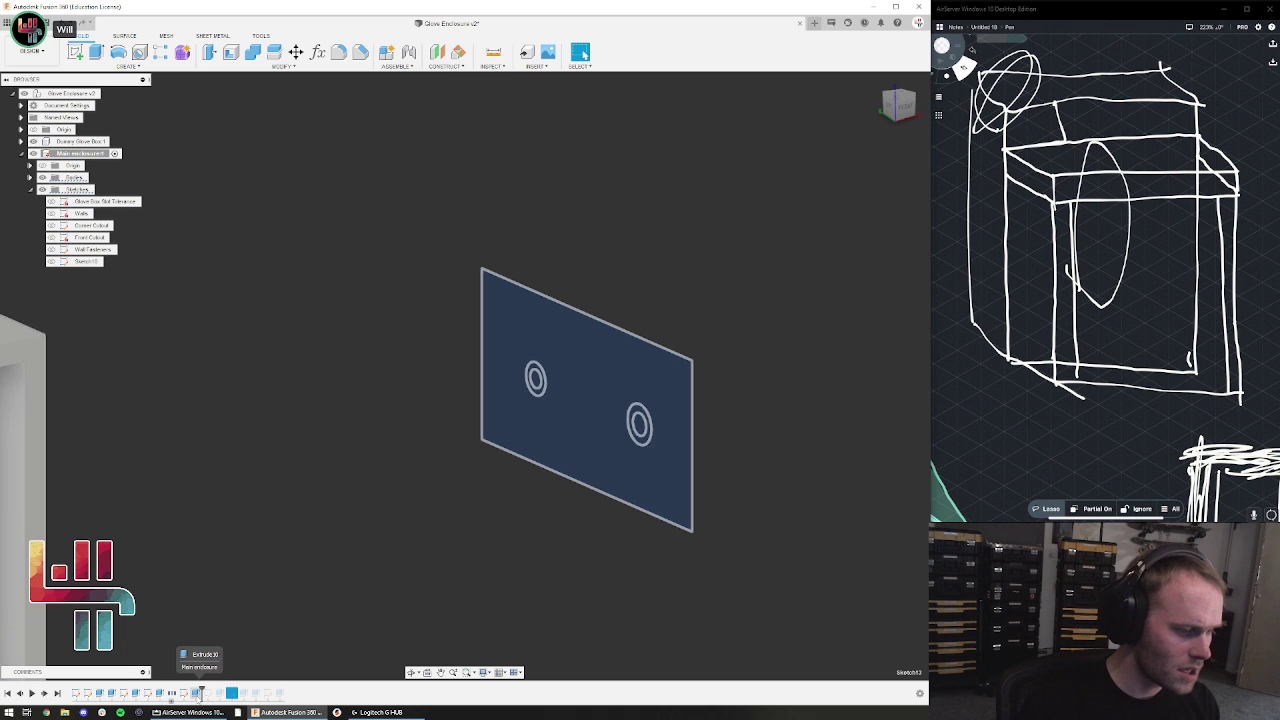
scroll(376, 572, down, 3)
mouse_move(306, 543)
middle_down()
mouse_move(663, 331)
mouse_move(683, 340)
middle_up()
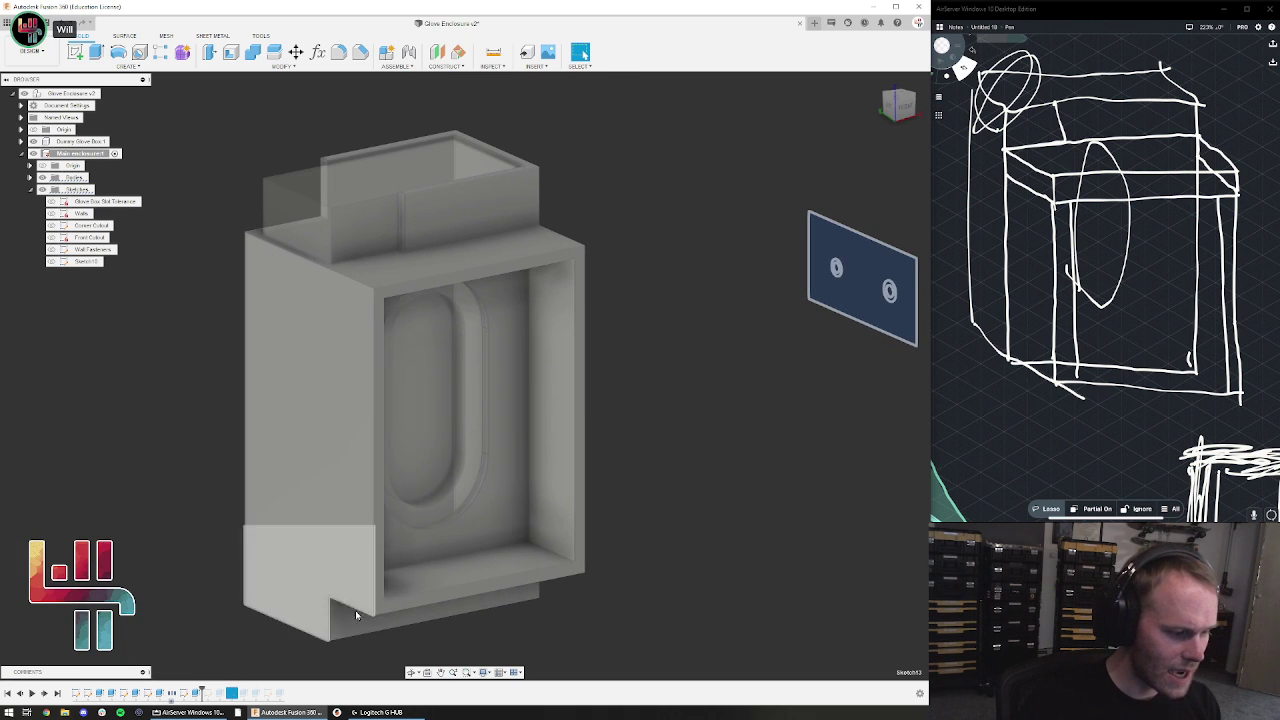
drag(201, 691, 196, 692)
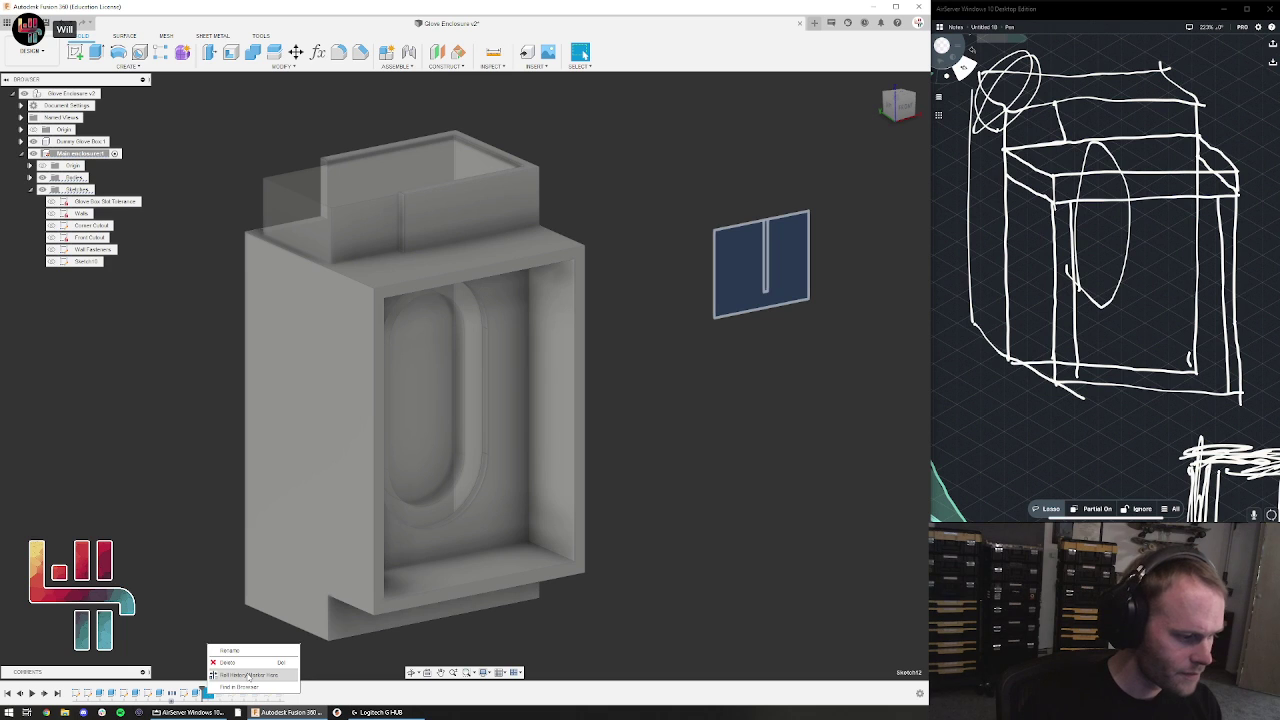
shift+click(280, 693)
right_click(279, 691)
click(297, 672)
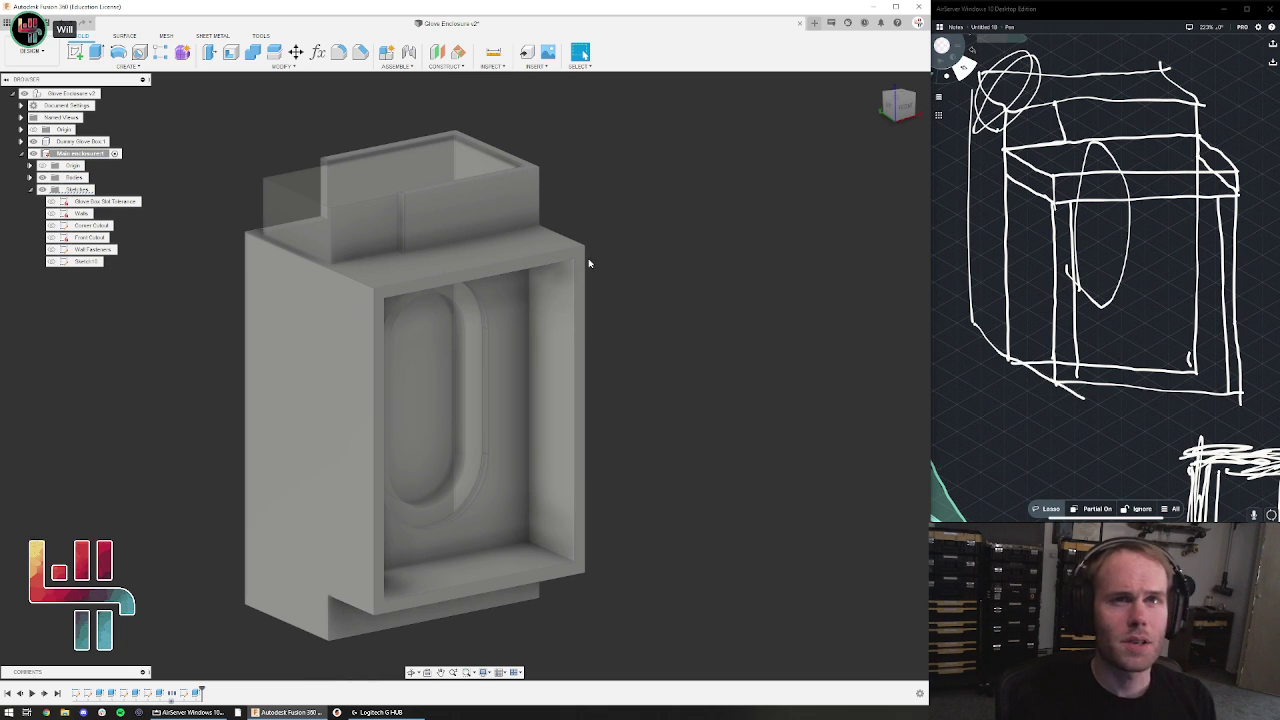
Examine the enclosure's front border frame and the area below its lower edge from several angles, including straight from the front
shift+middle_drag(654, 214, 591, 214)
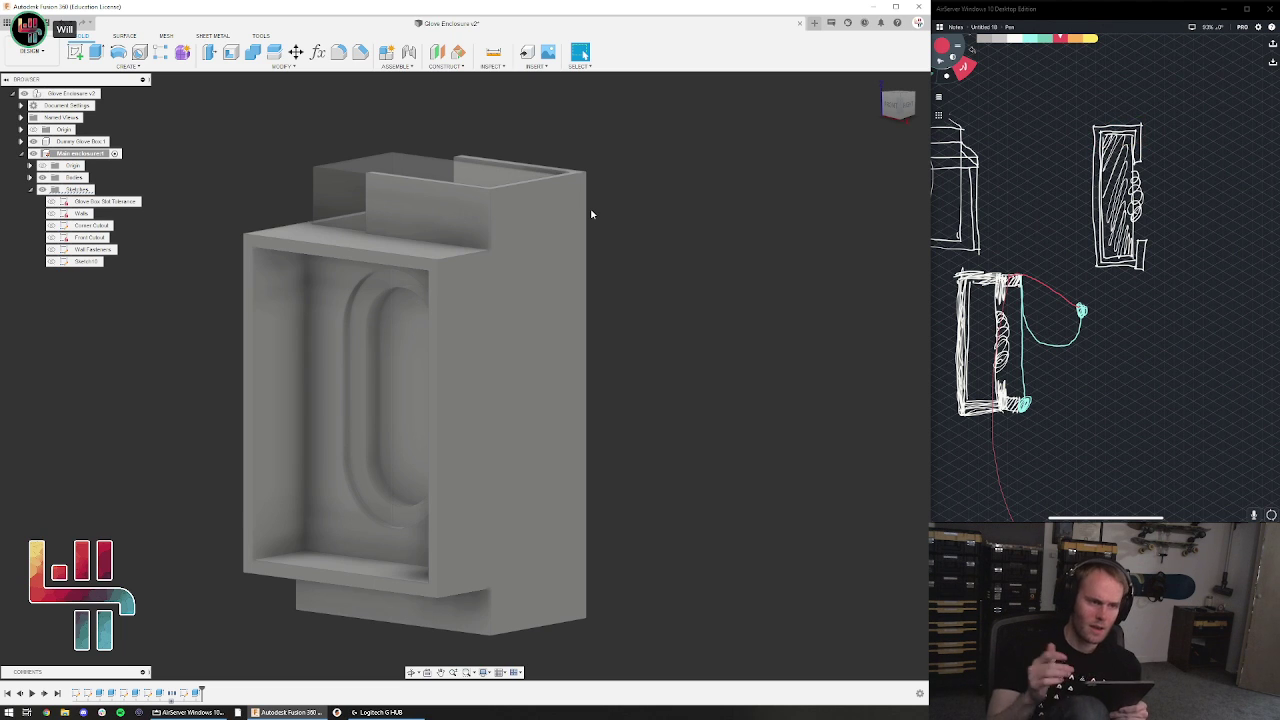
click(426, 249)
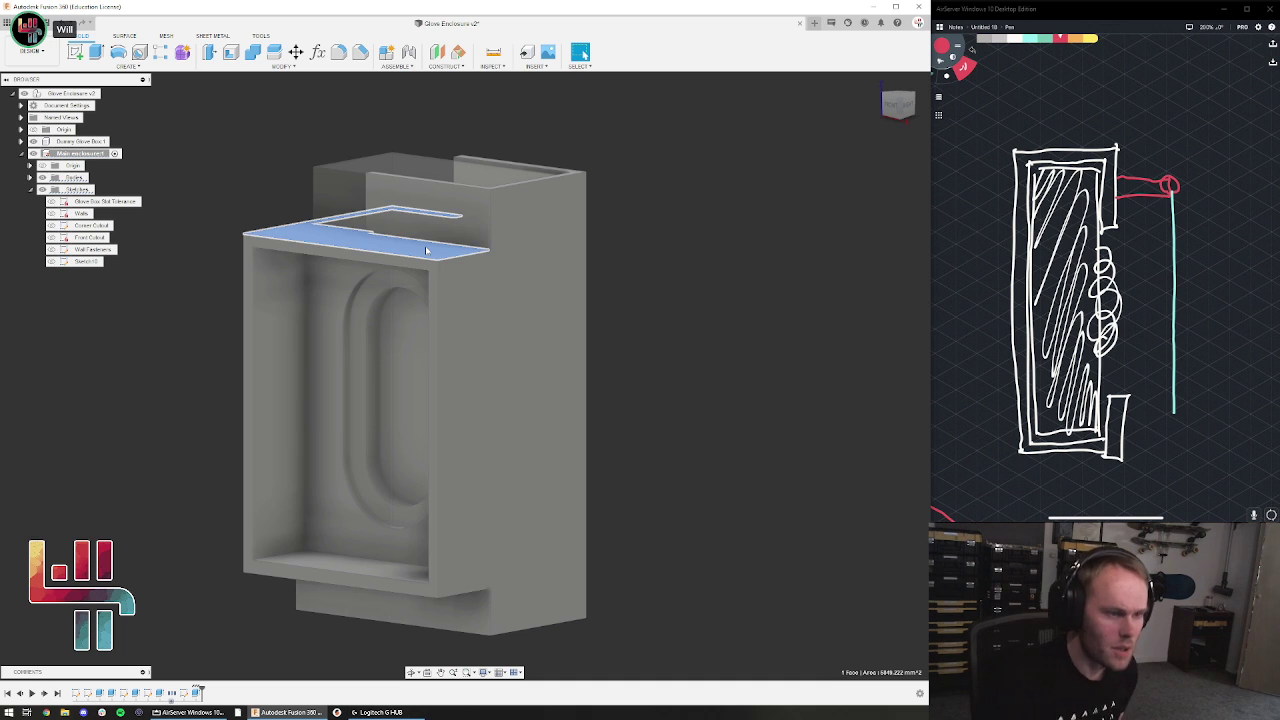
click(433, 273)
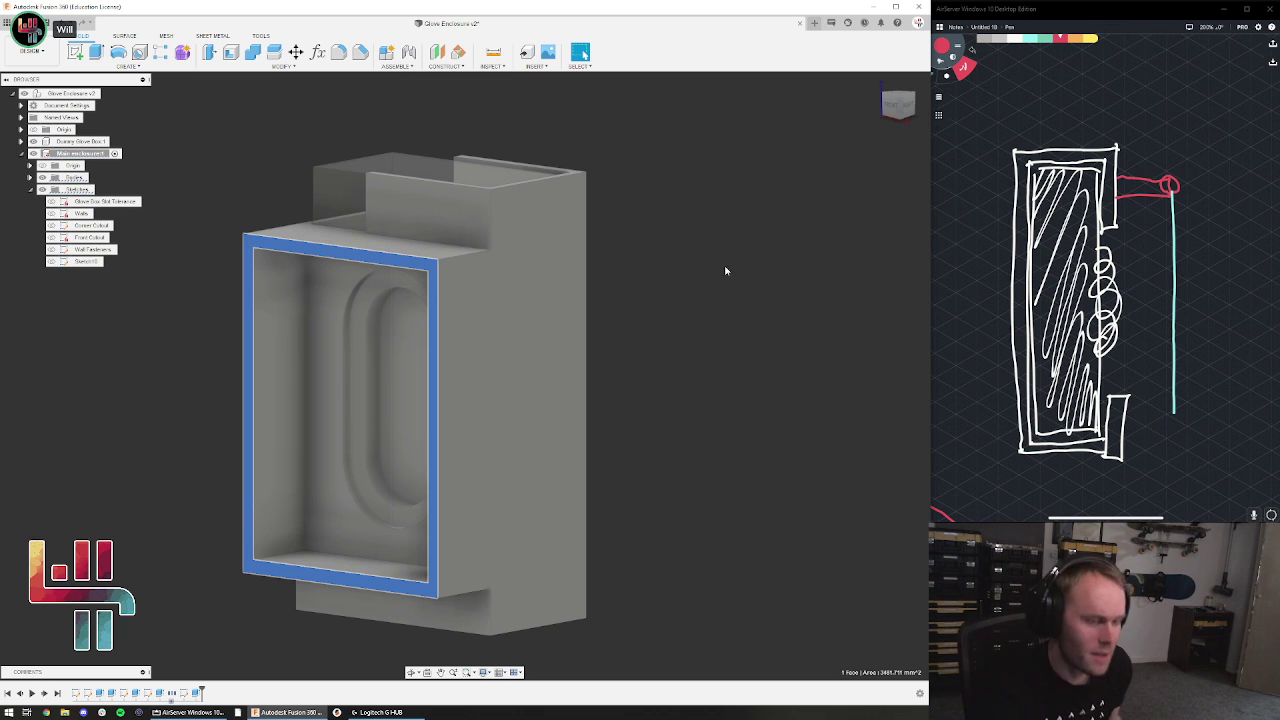
click(150, 615)
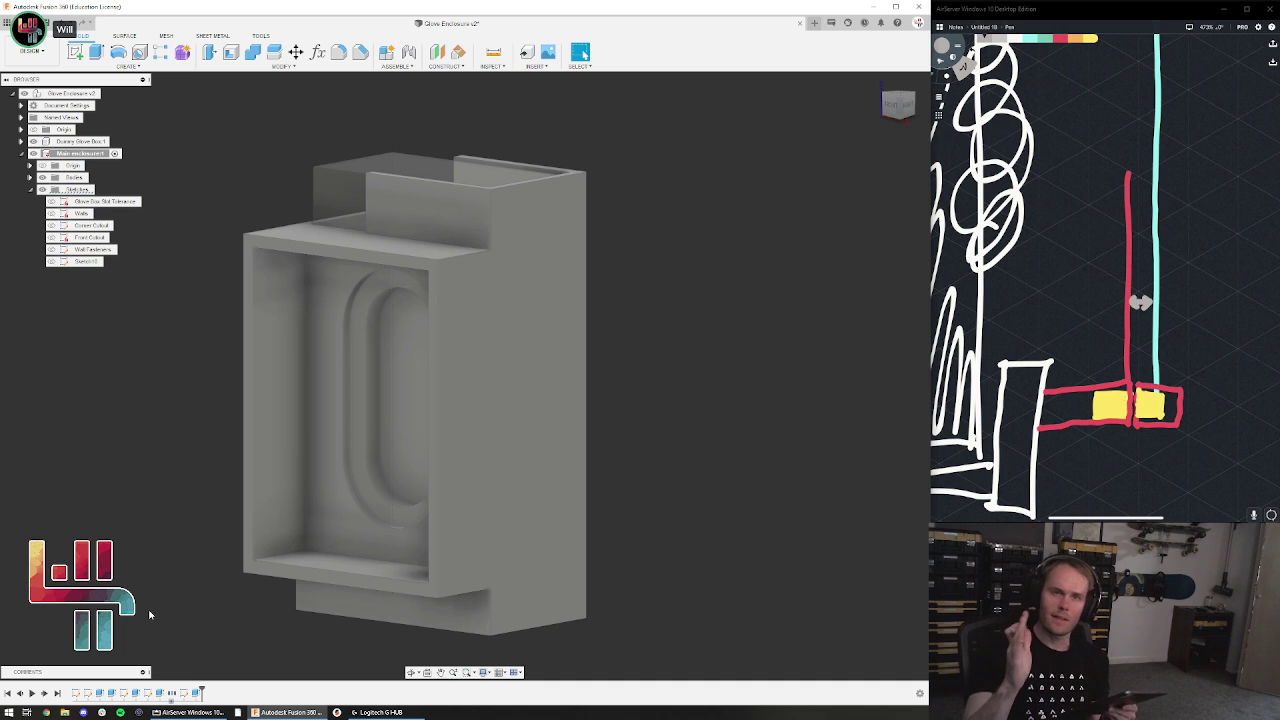
click(434, 368)
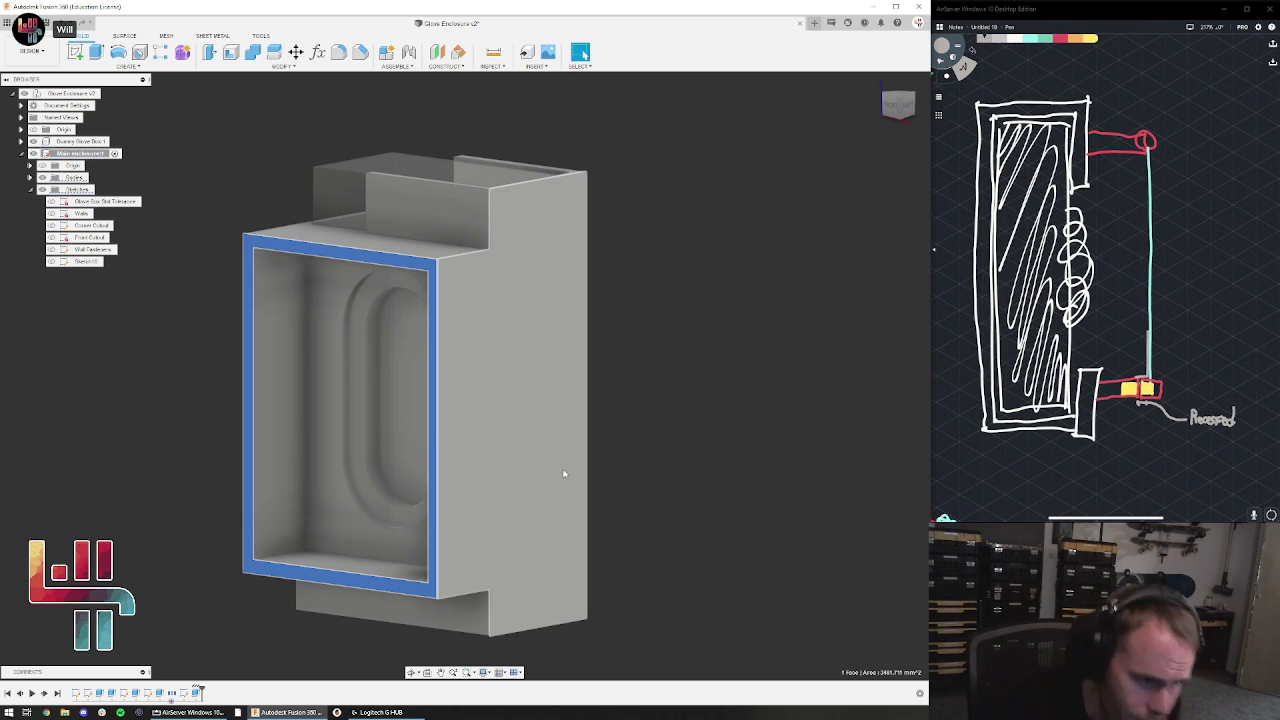
click(692, 436)
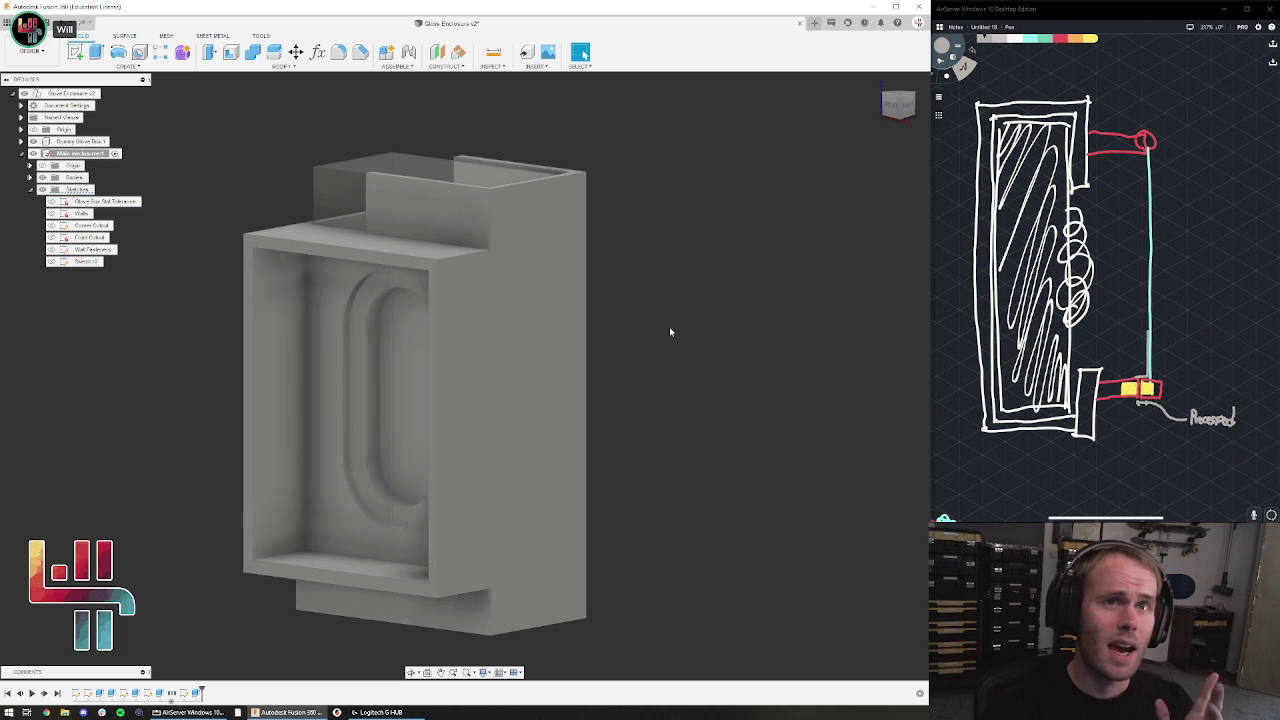
shift+middle_drag(645, 339, 672, 323)
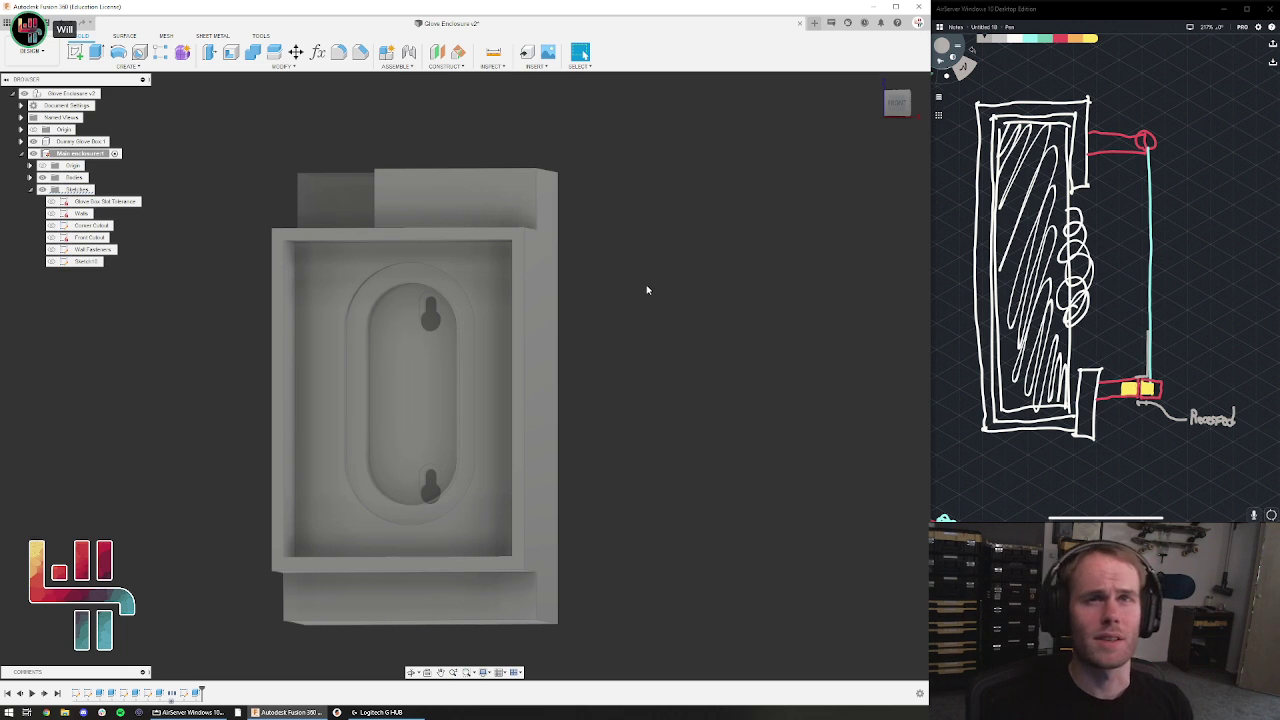
shift+middle_drag(594, 320, 604, 325)
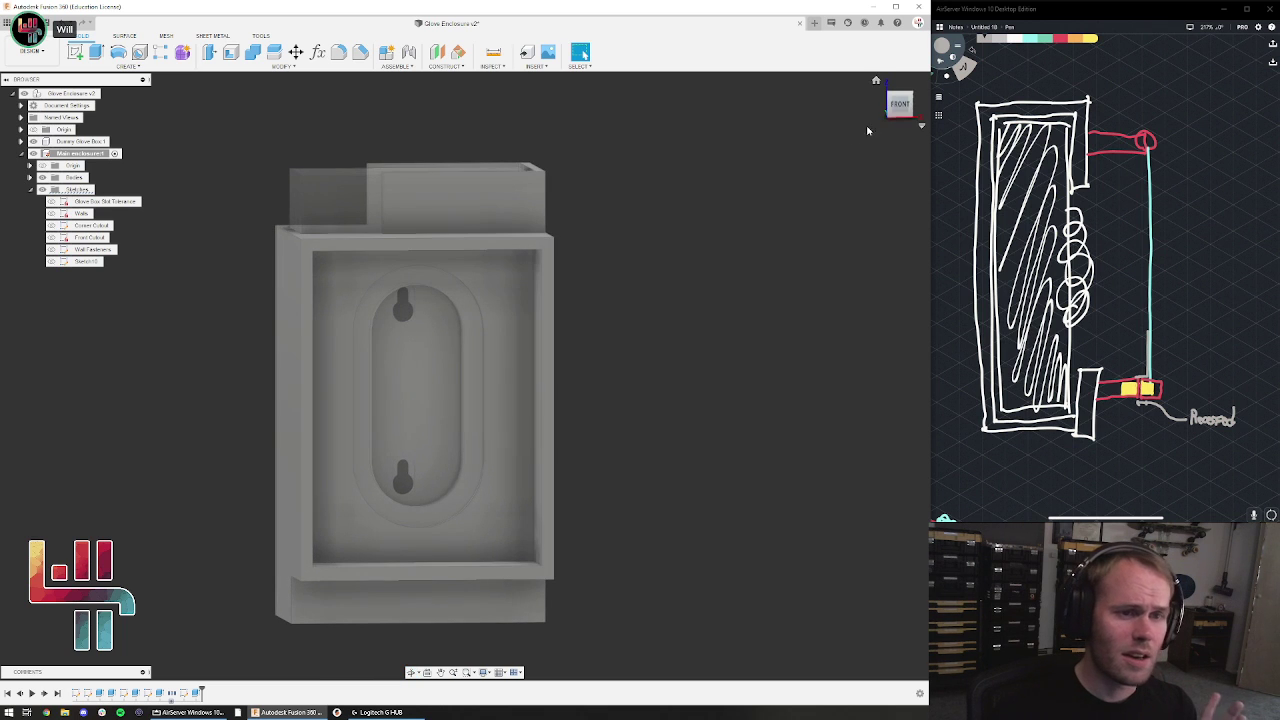
click(896, 105)
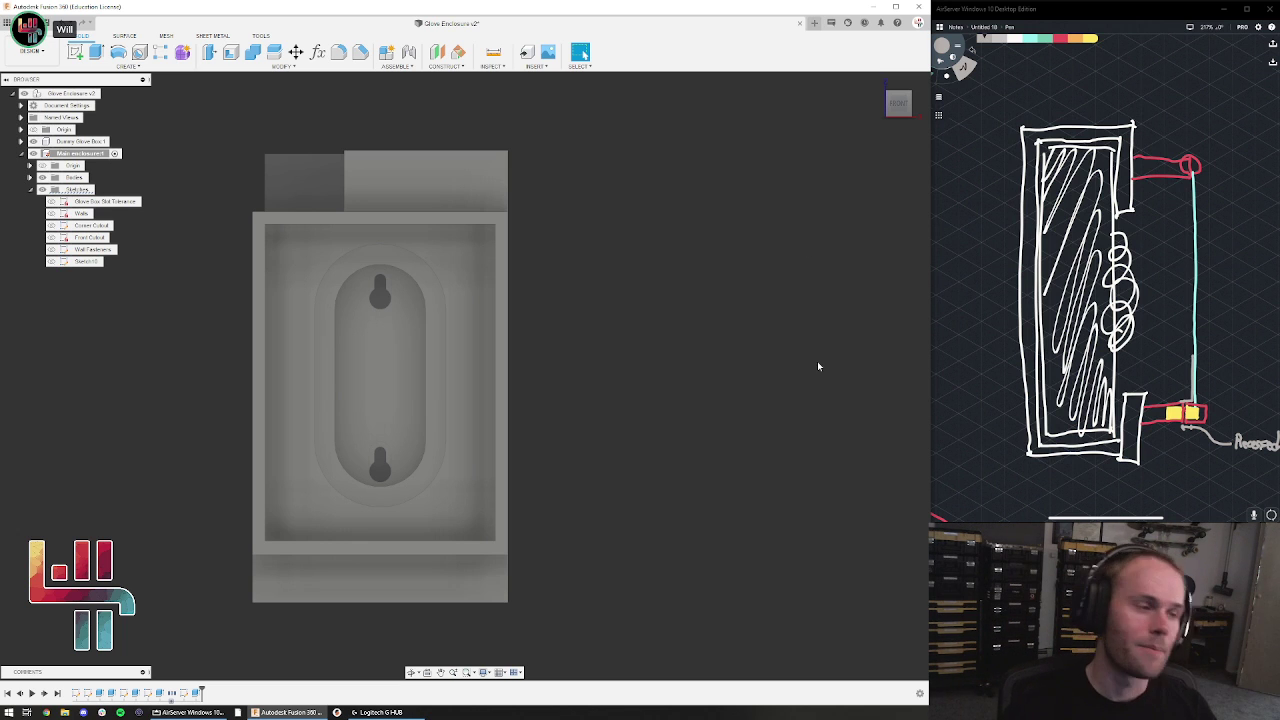
shift+middle_drag(530, 383, 576, 426)
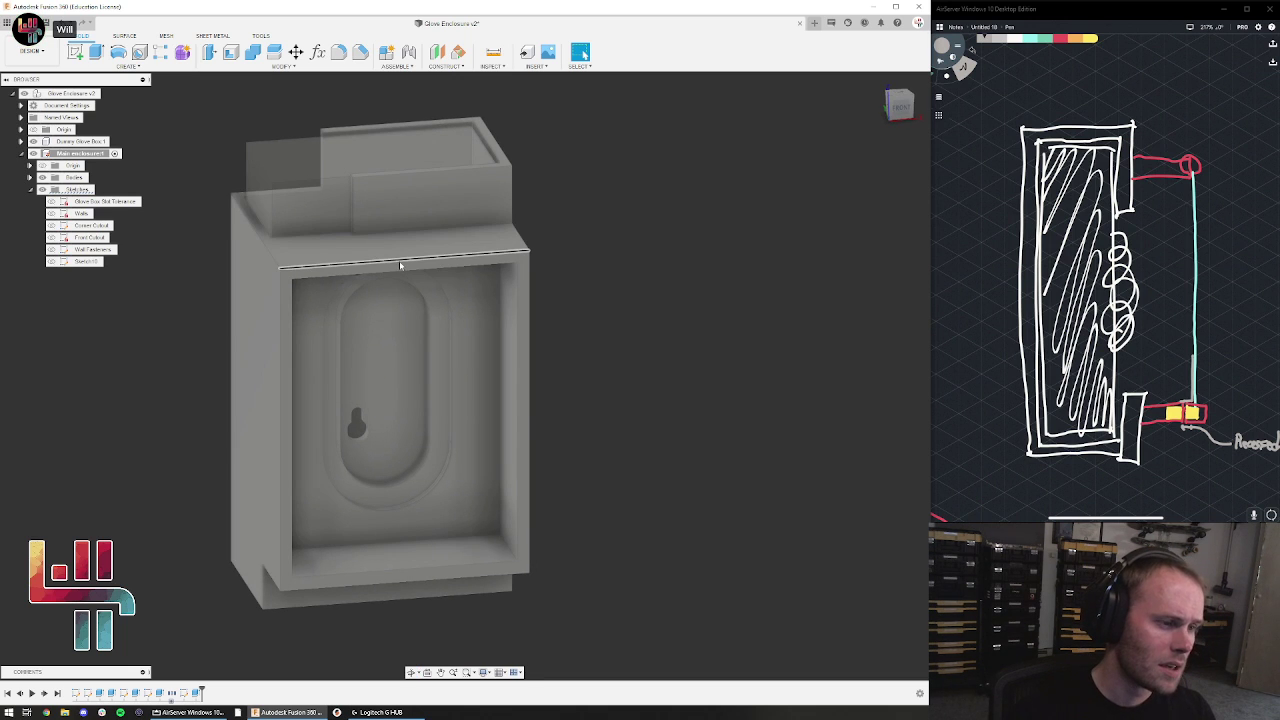
shift+middle_drag(613, 260, 608, 248)
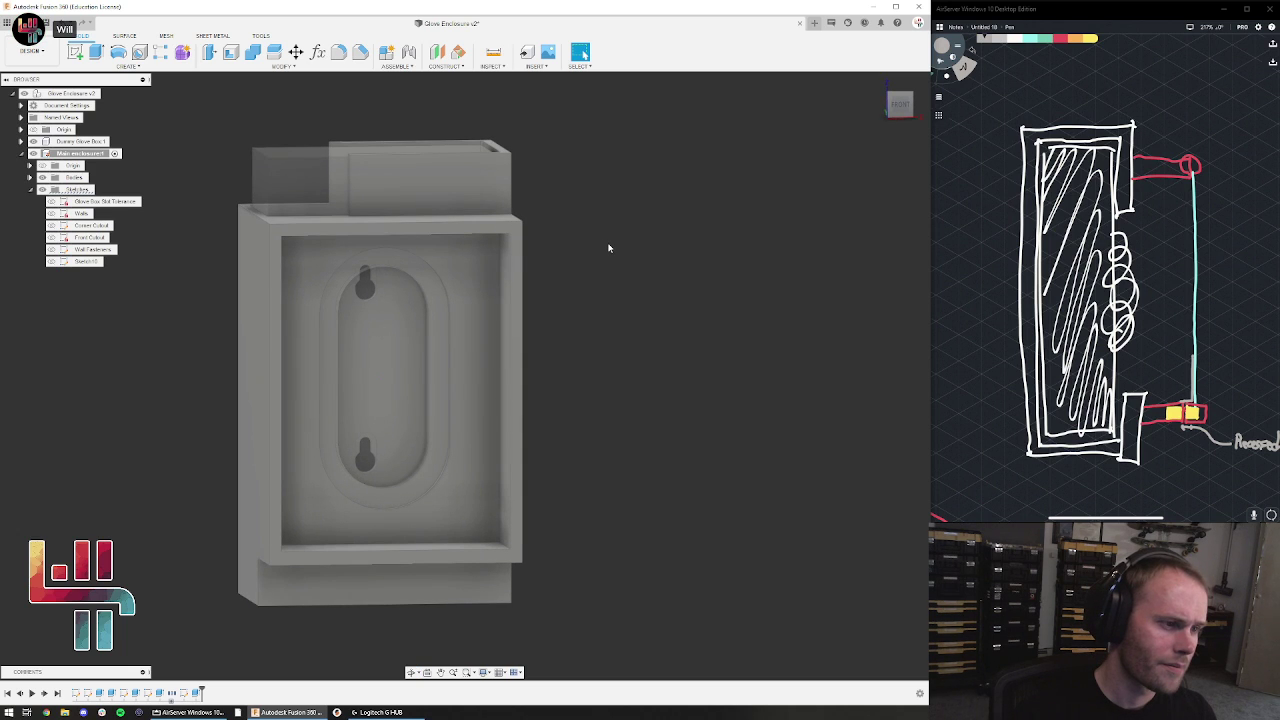
click(404, 234)
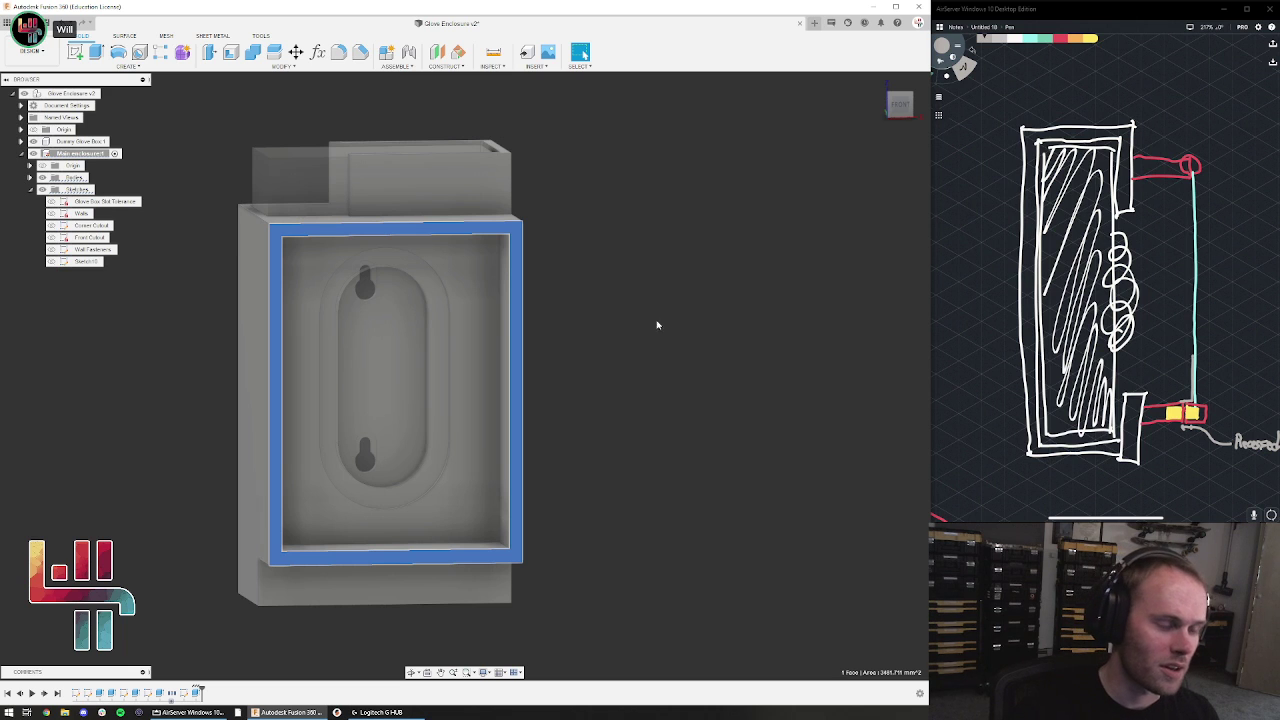
click(606, 394)
shift+middle_drag(630, 420, 584, 465)
click(320, 568)
click(603, 576)
Reopen the border frame's sketch and draw short lines extending the inner bottom edge to both outer sides
double_click(184, 694)
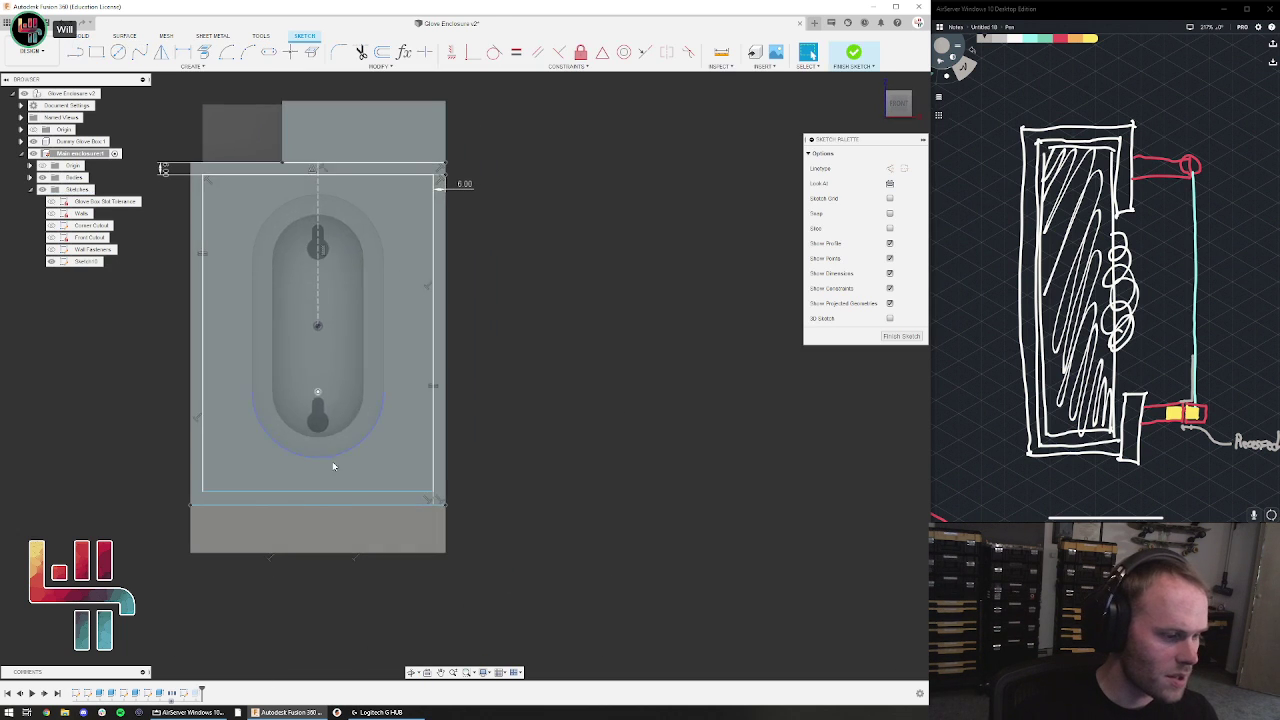
scroll(440, 507, up, 5)
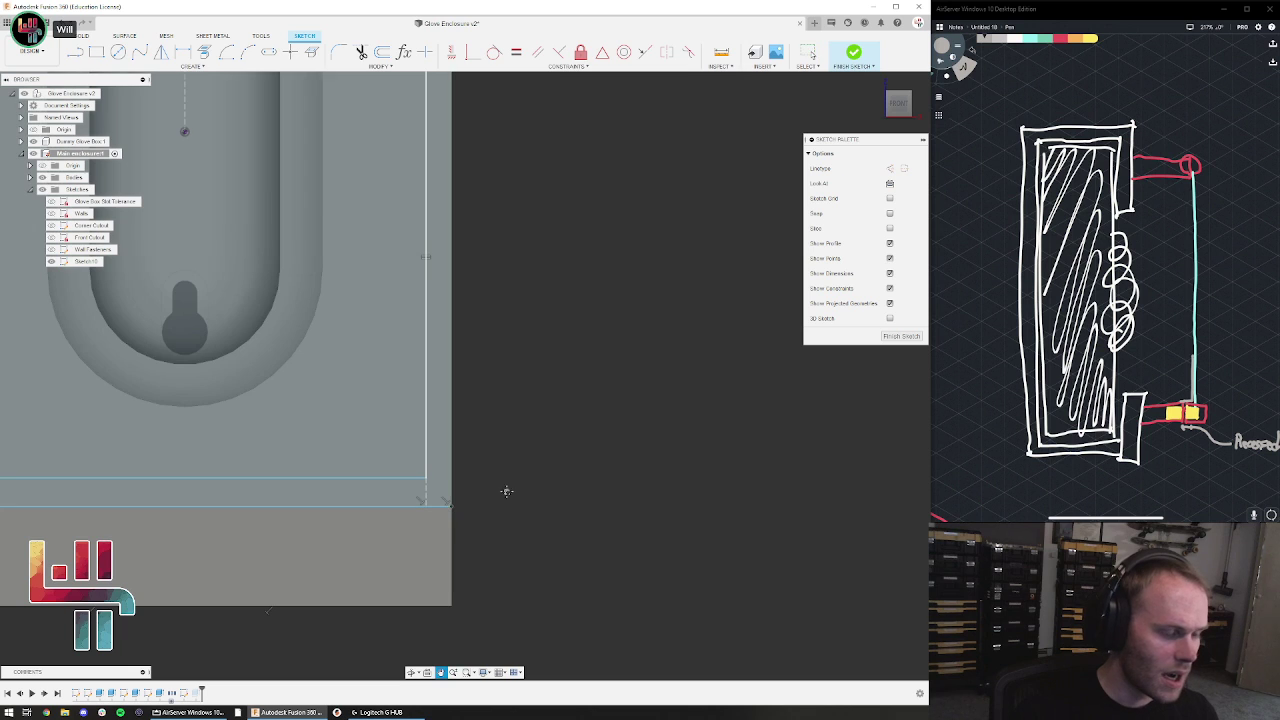
scroll(720, 500, down, 2)
key(l)
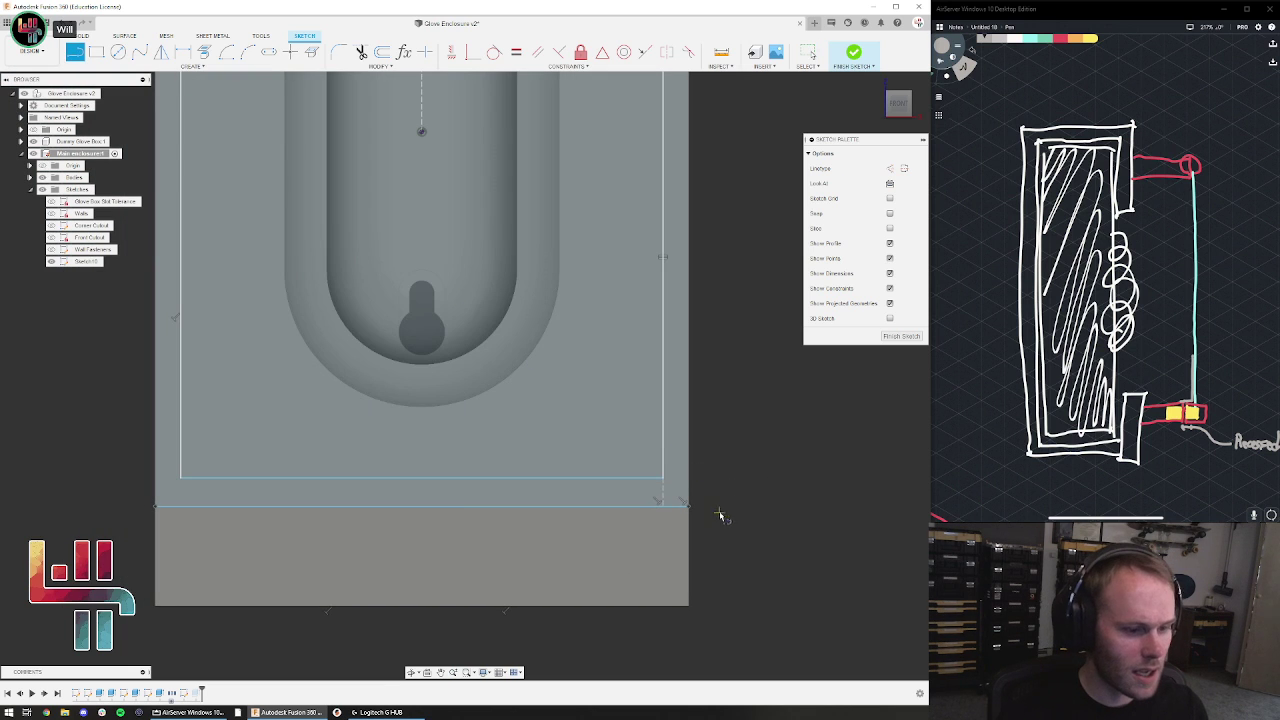
click(664, 478)
click(688, 478)
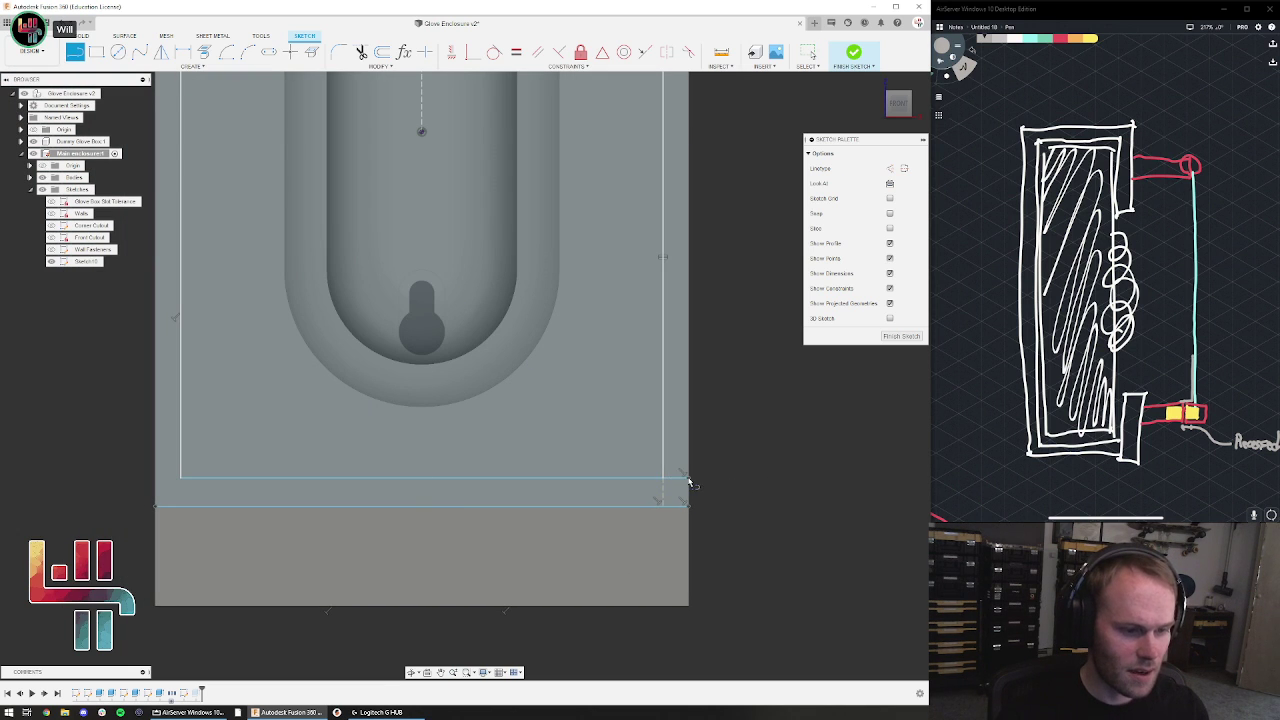
click(180, 478)
click(155, 478)
key(Escape)
click(309, 491)
Move the frame's outer bottom line downward in the sketch to make the lower border taller
scroll(716, 522, down, 4)
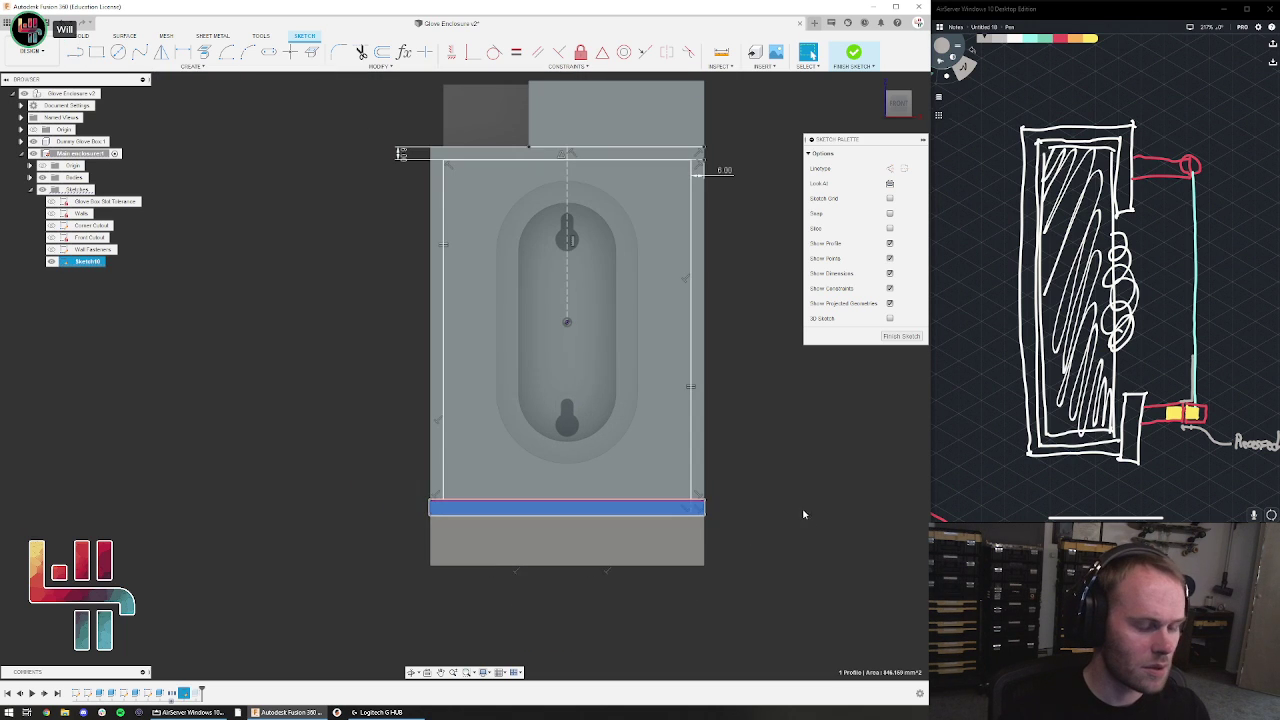
click(706, 527)
drag(706, 527, 706, 534)
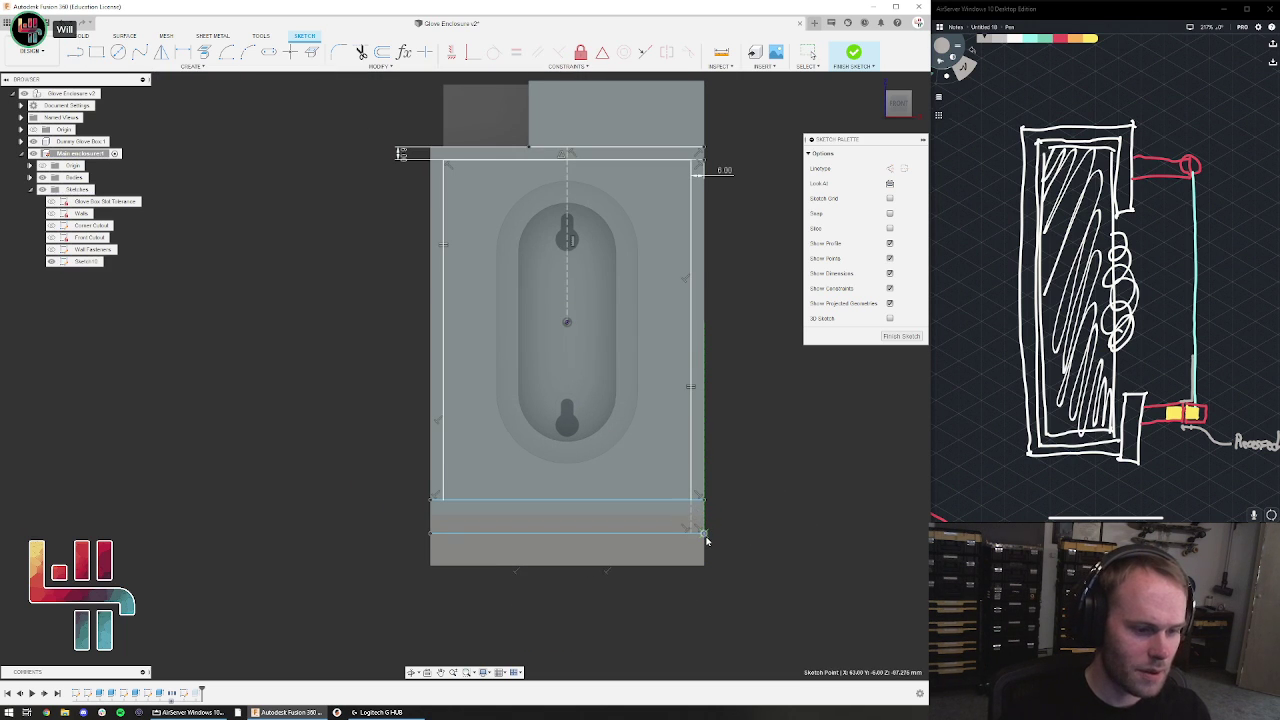
Sketch two small horizontal rectangles inside the lower border, one towards each end
click(96, 52)
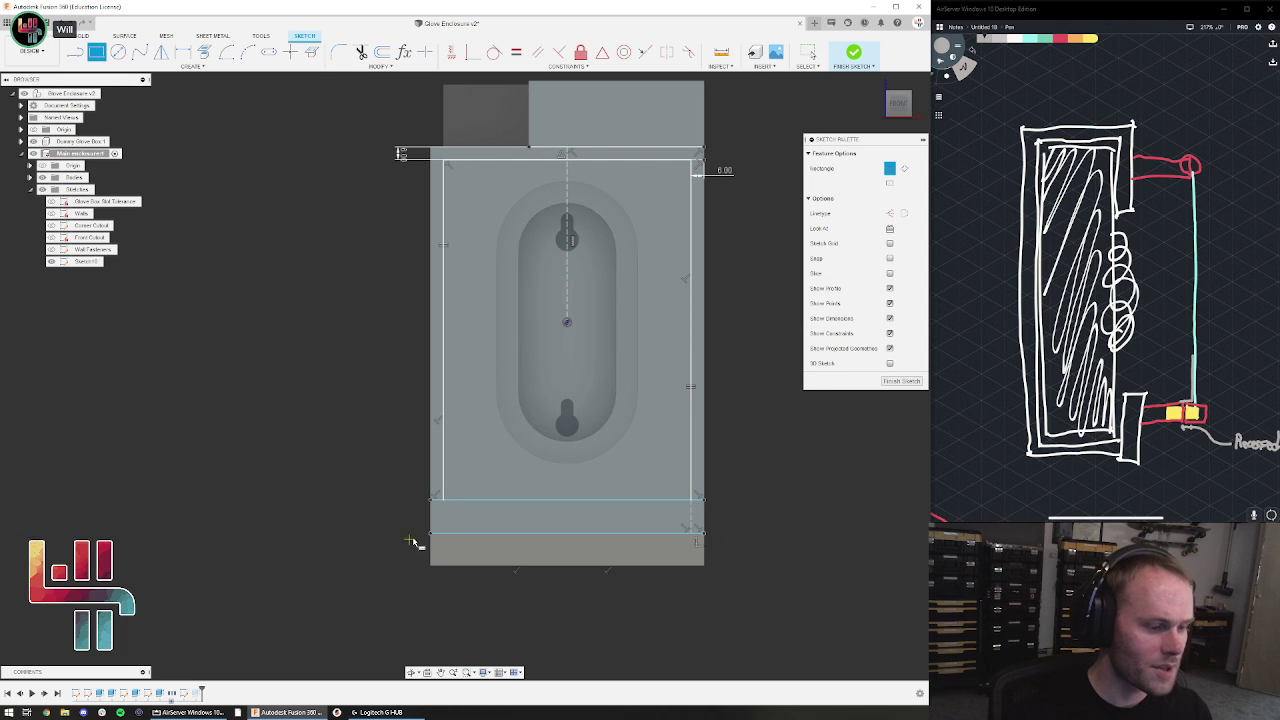
scroll(445, 530, up, 3)
click(457, 491)
click(574, 522)
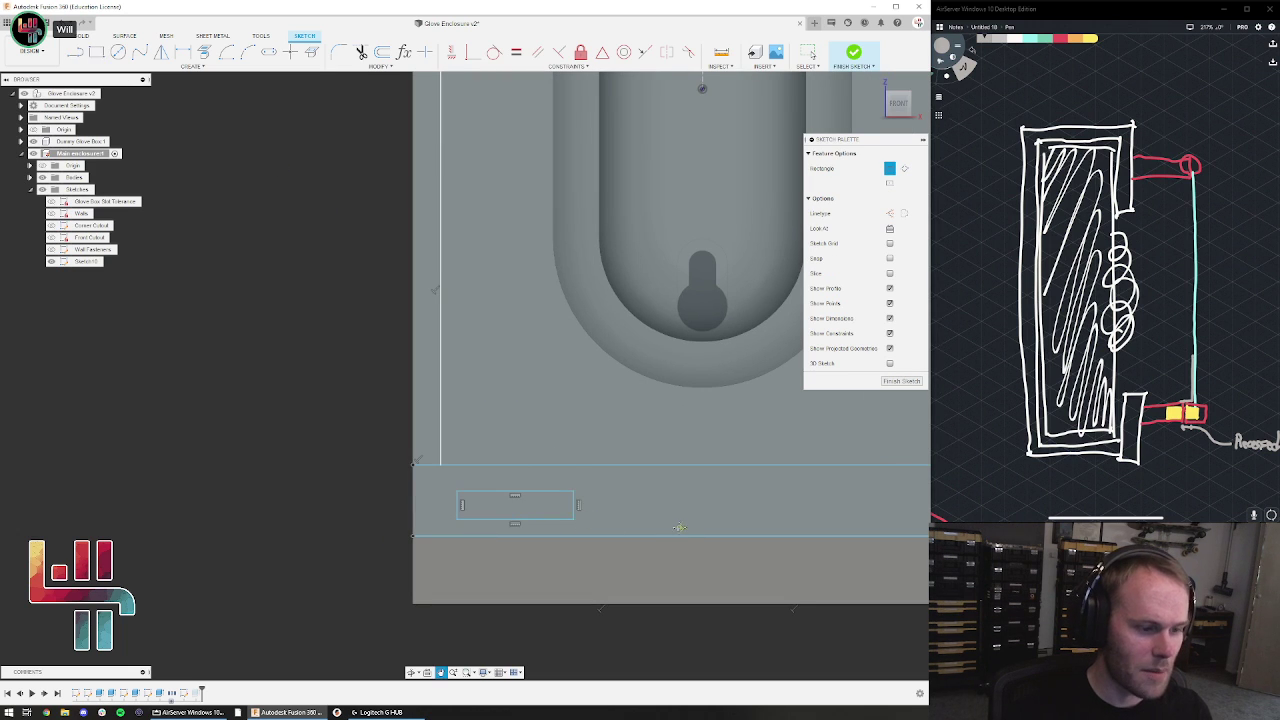
middle_drag(774, 529, 403, 531)
click(438, 491)
click(563, 520)
key(Escape)
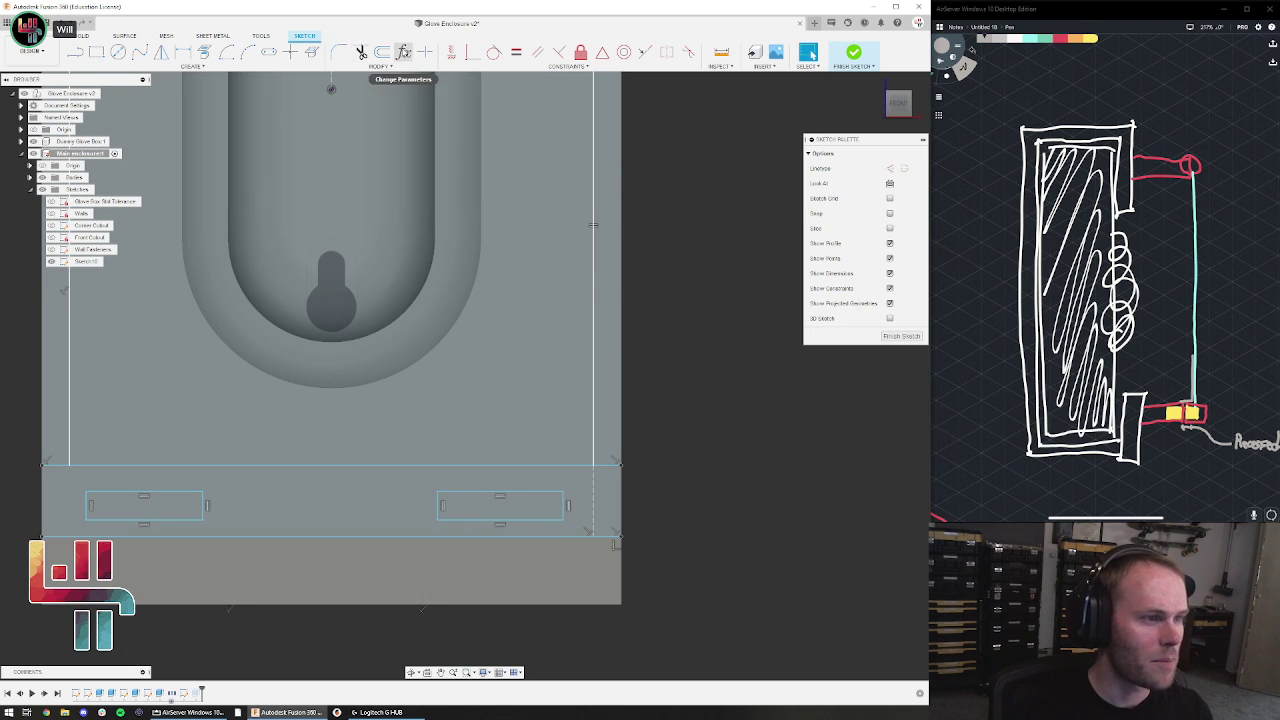
Check the design's user parameters and dimension the left rectangle's width as 20+0.2 mm
click(404, 52)
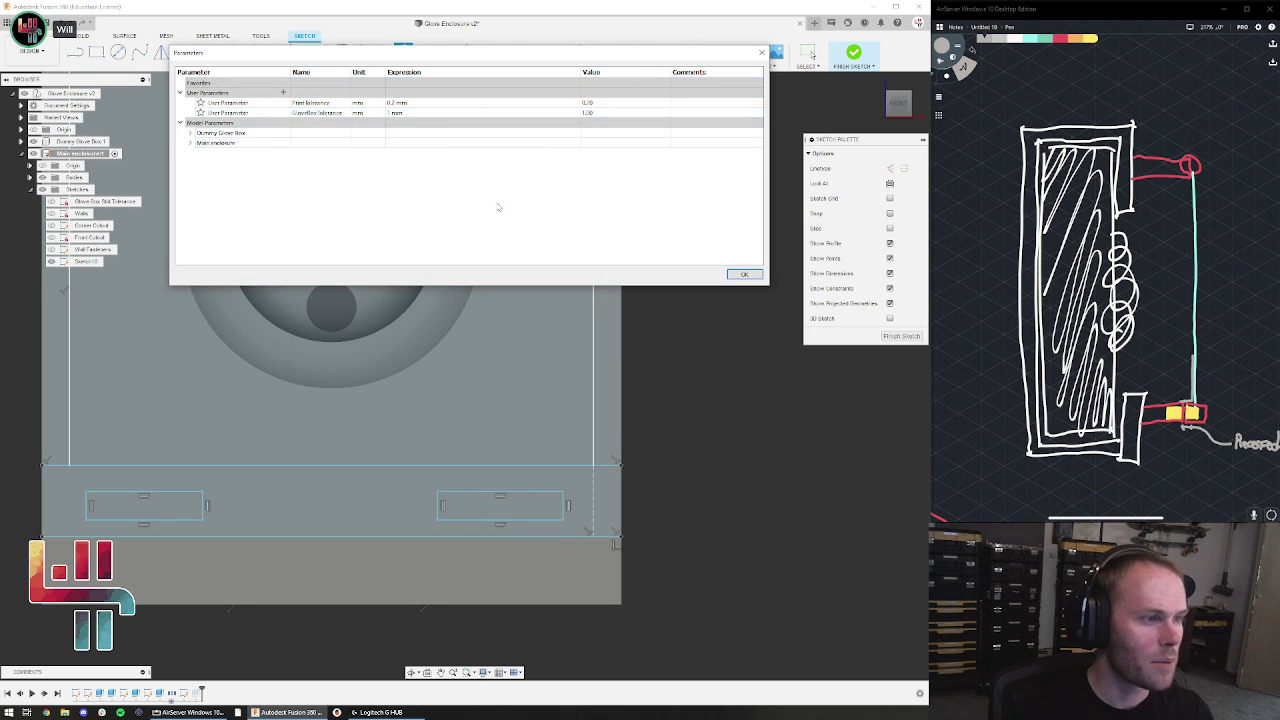
click(744, 274)
middle_drag(565, 469, 698, 445)
click(277, 467)
key(d)
click(282, 414)
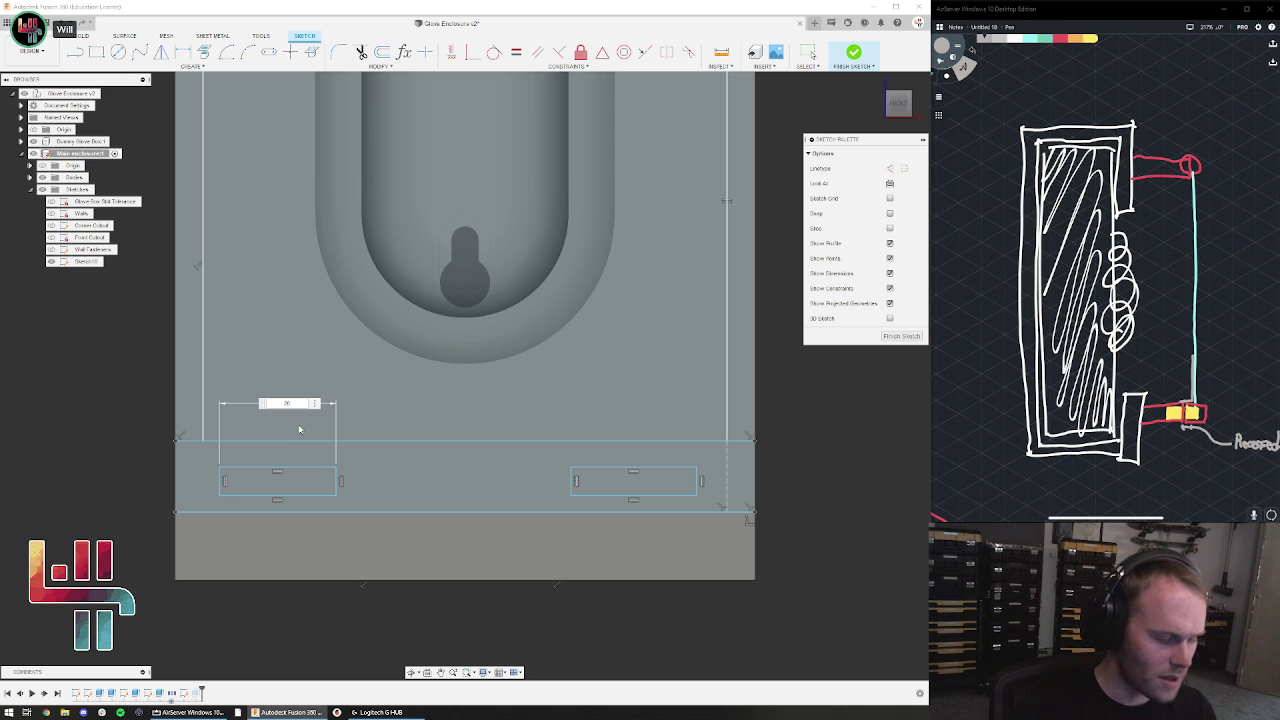
text(20+0.)
key(BackSpace)
text(.2)
key(Return)
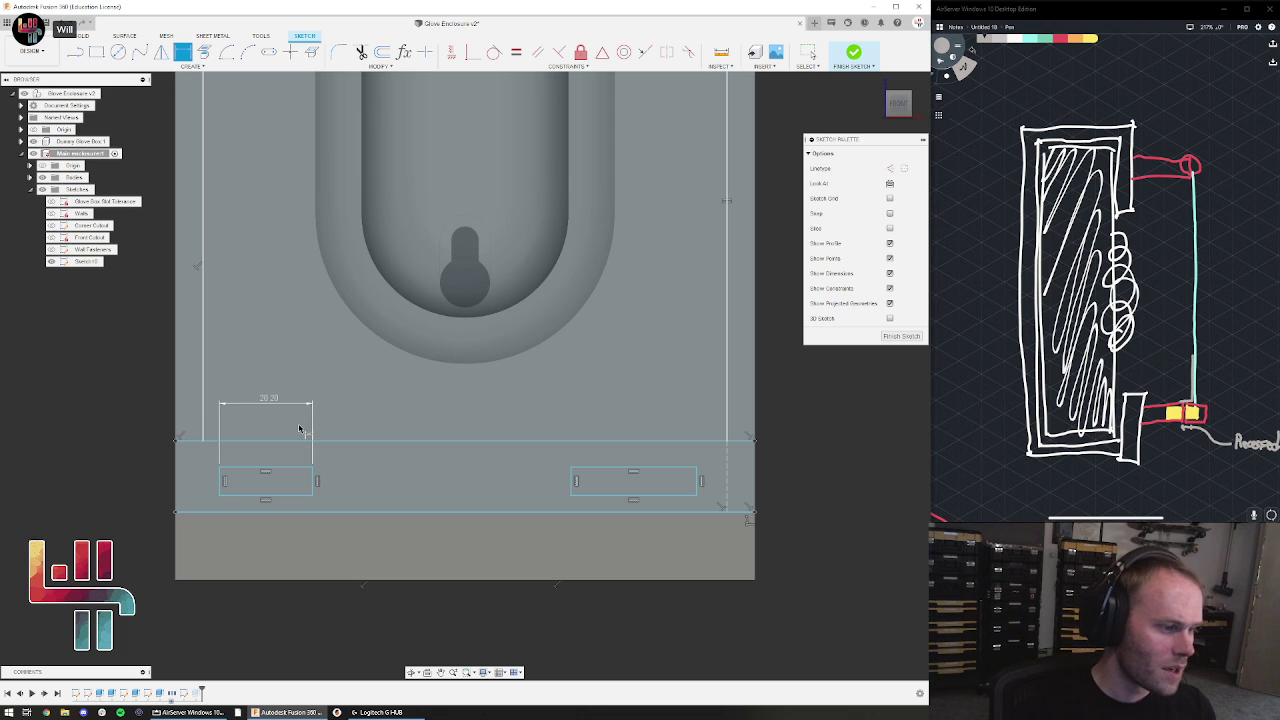
Dimension the left rectangle's height as 6+0.2 mm
click(313, 481)
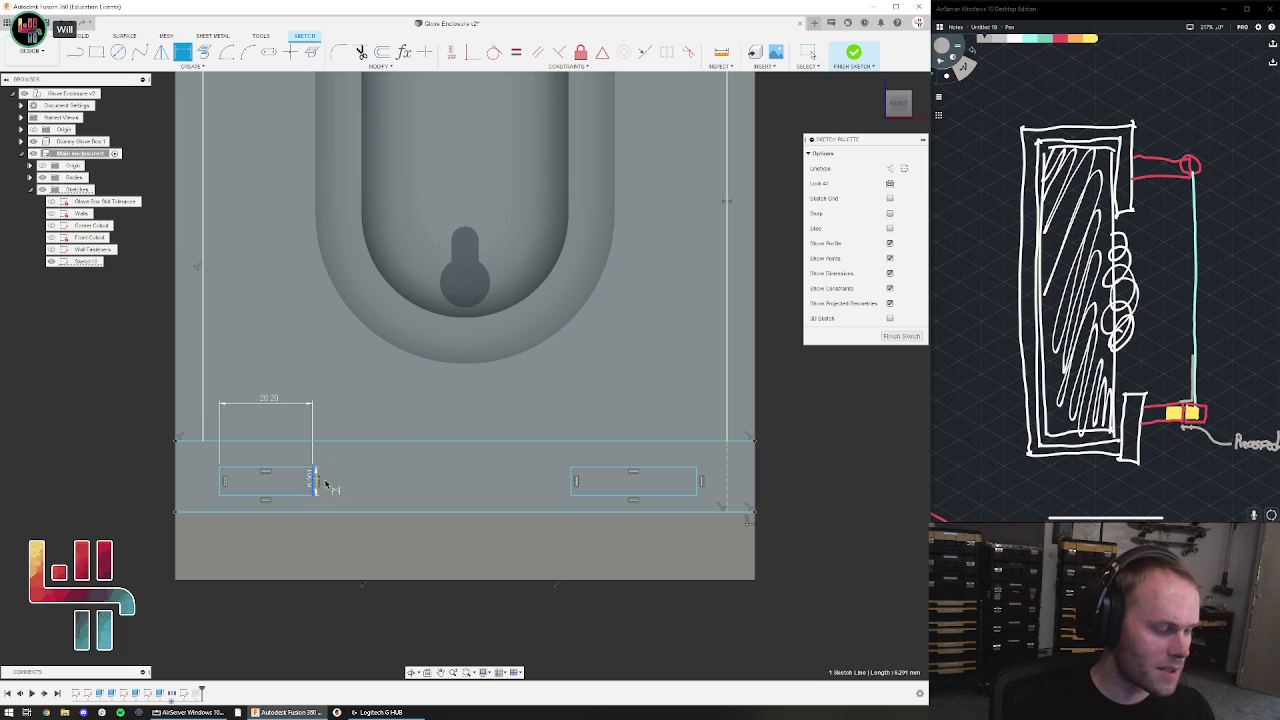
click(367, 482)
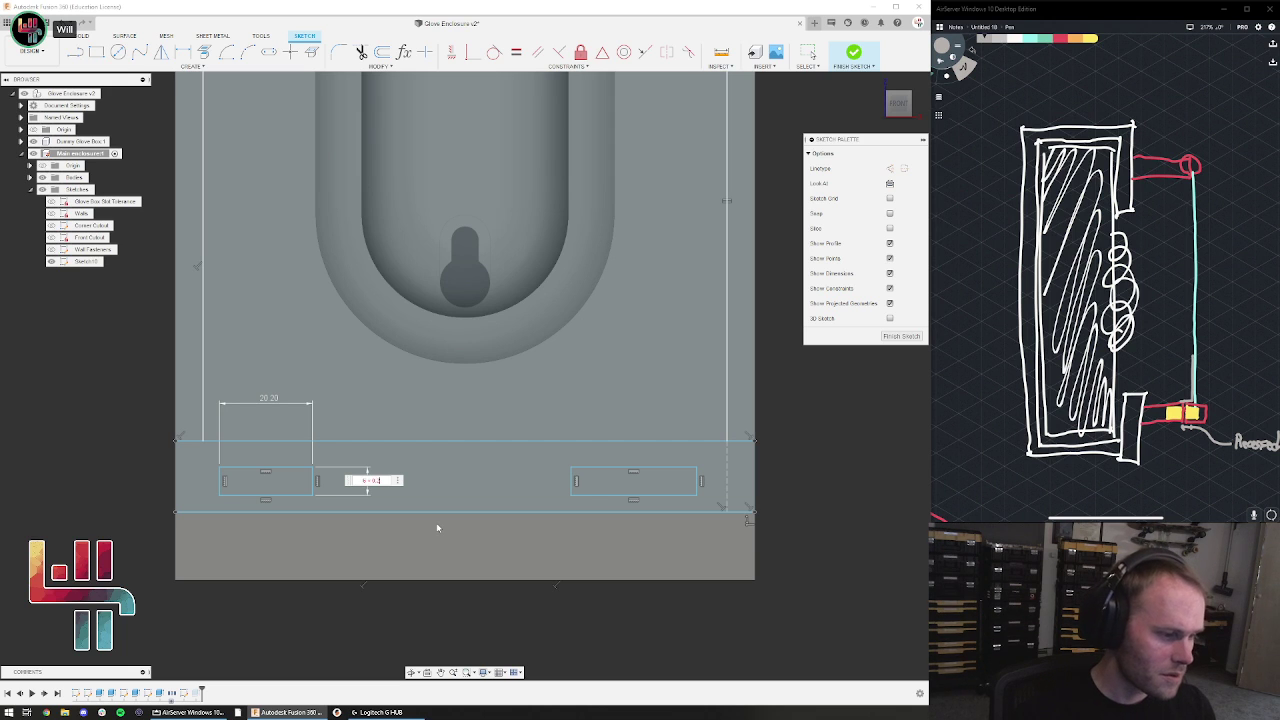
key(Return)
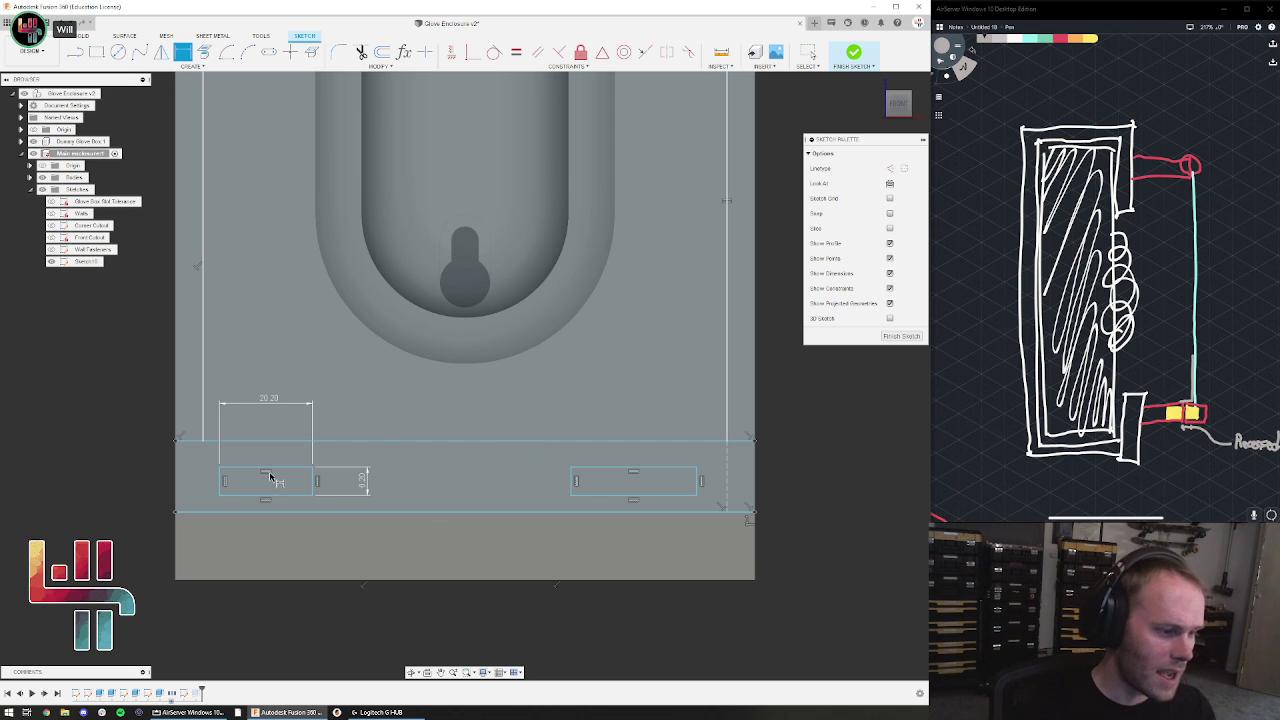
Move the left rectangle slightly inward and make the right rectangle equal to it in width and height
key(Escape)
drag(313, 468, 347, 469)
click(339, 469)
ctrl+click(655, 467)
click(516, 52)
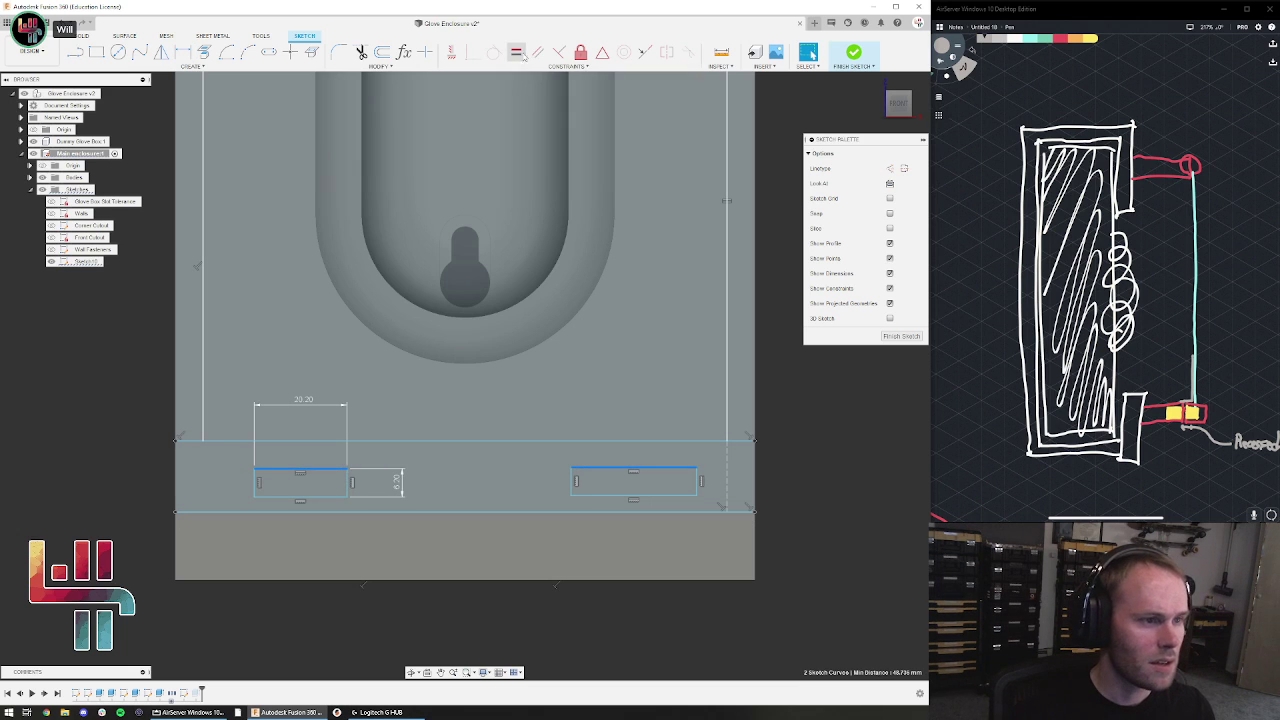
click(349, 483)
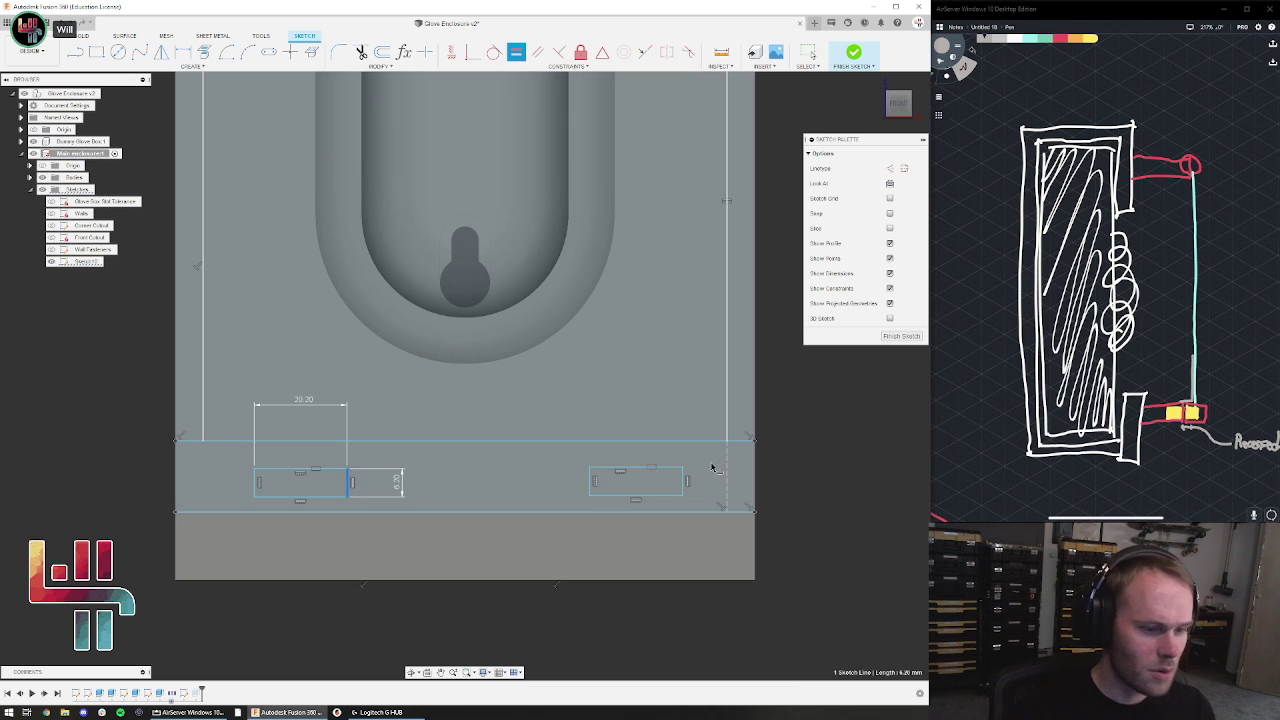
click(683, 481)
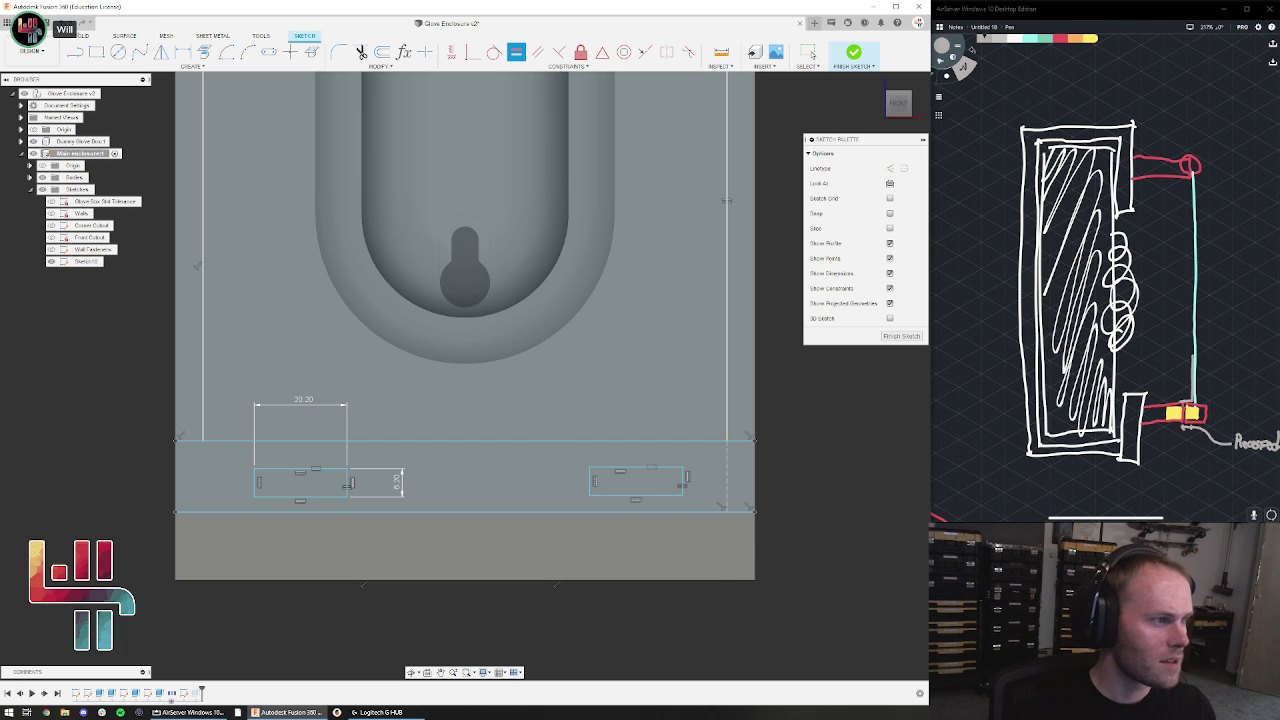
Join the two rectangles' upper inner corners with a horizontal construction line and shift the right rectangle slightly inward
click(76, 53)
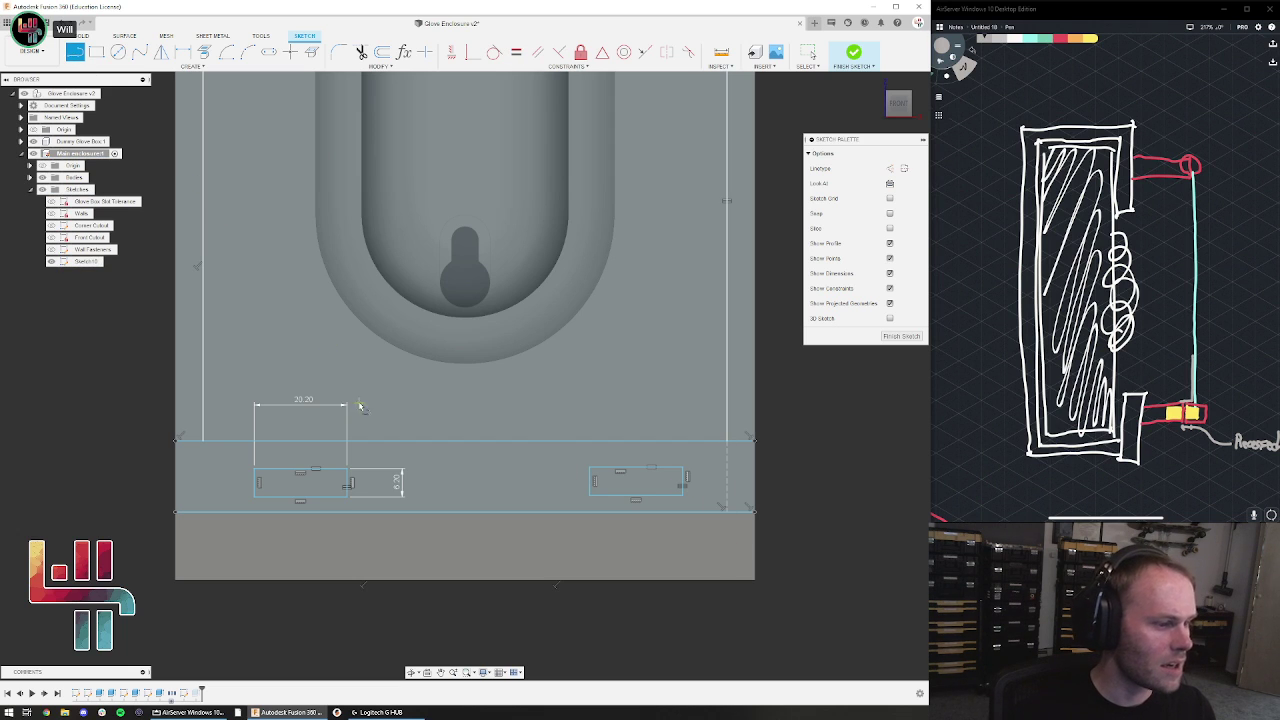
click(350, 469)
click(590, 468)
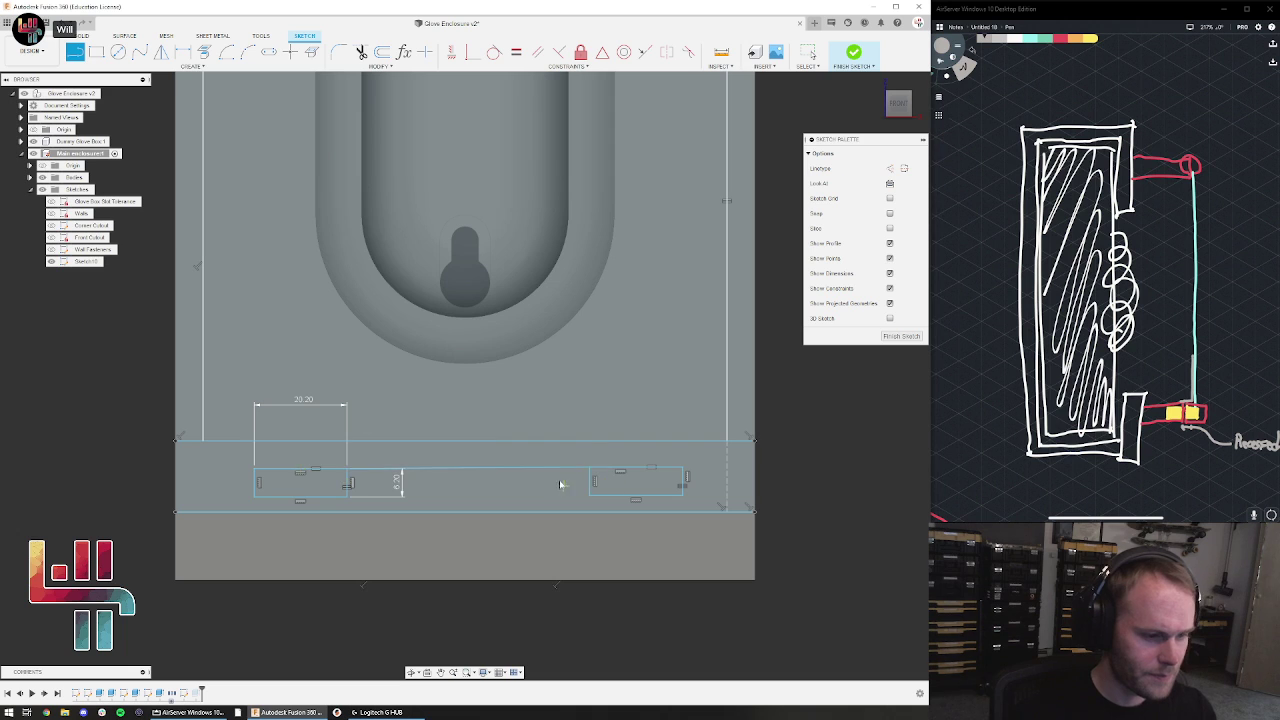
key(Escape)
click(552, 470)
click(456, 54)
key(Escape)
click(549, 470)
key(x)
mouse_move(590, 468)
mouse_down()
mouse_move(557, 468)
mouse_move(568, 468)
mouse_up()
Draw a vertical construction line from the connecting line's midpoint to the midpoint of the lower border's upper edge, centring the rectangles
key(l)
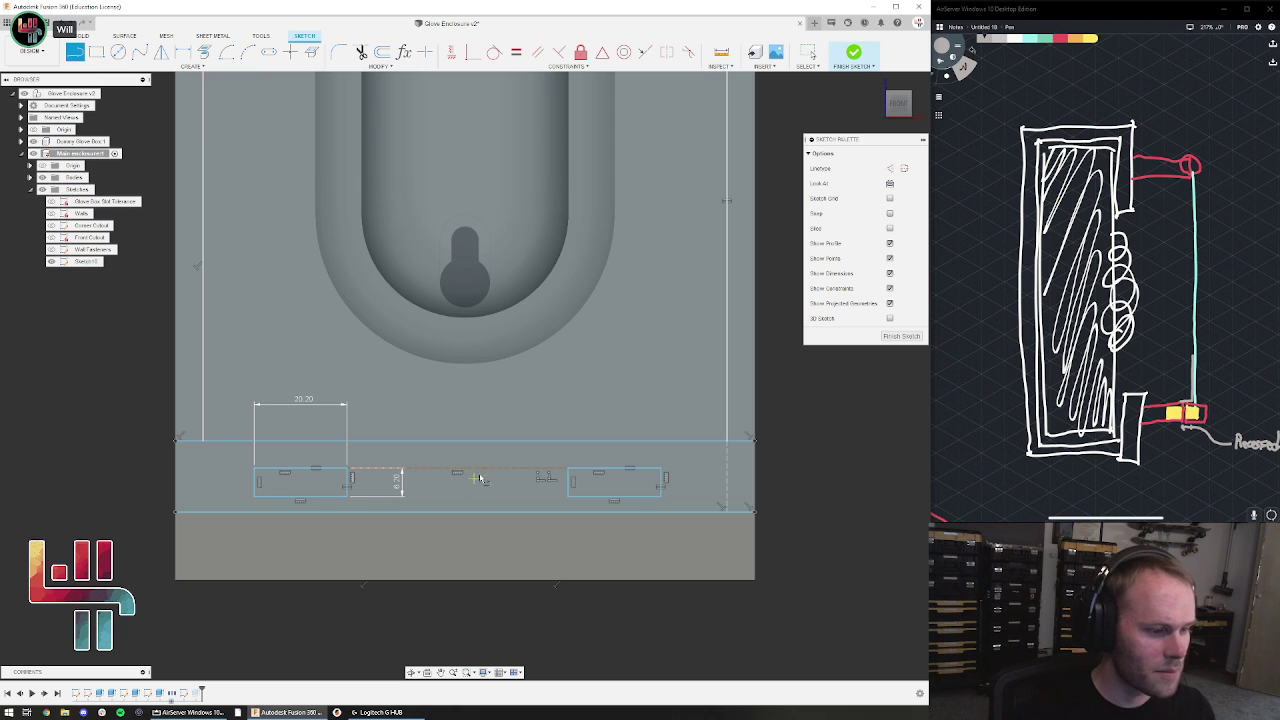
click(460, 470)
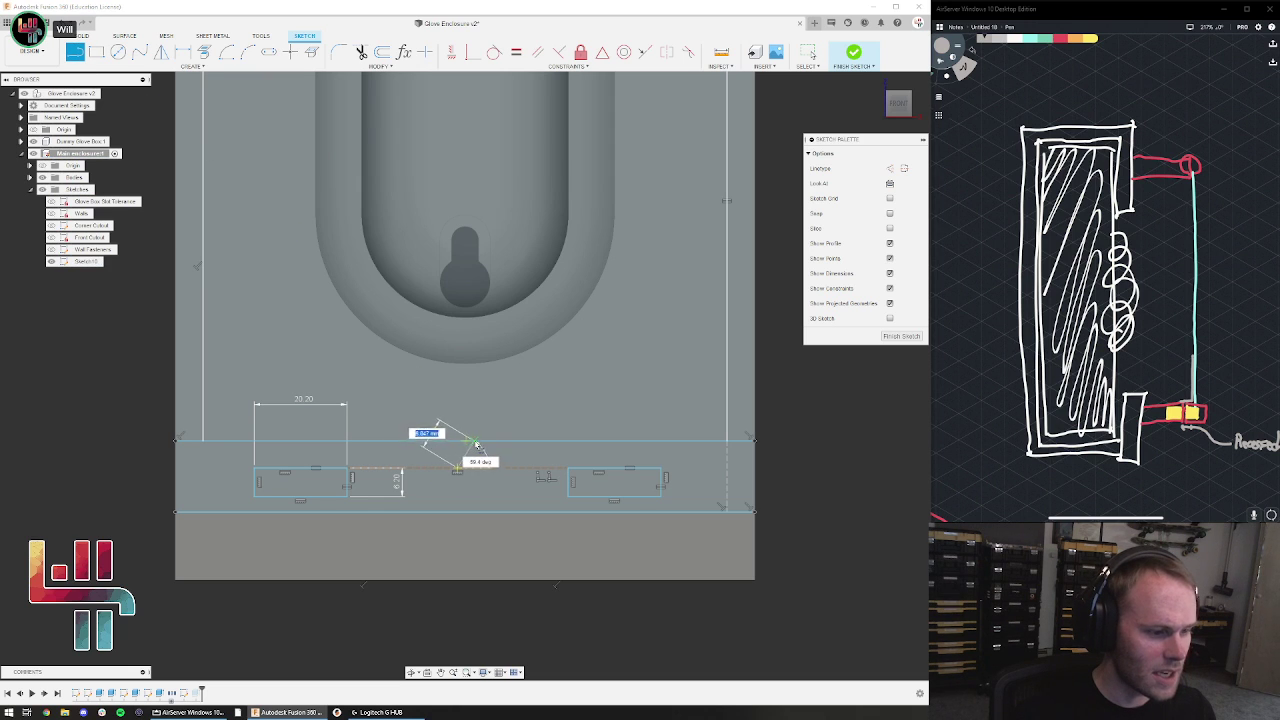
click(467, 442)
key(Escape)
click(462, 455)
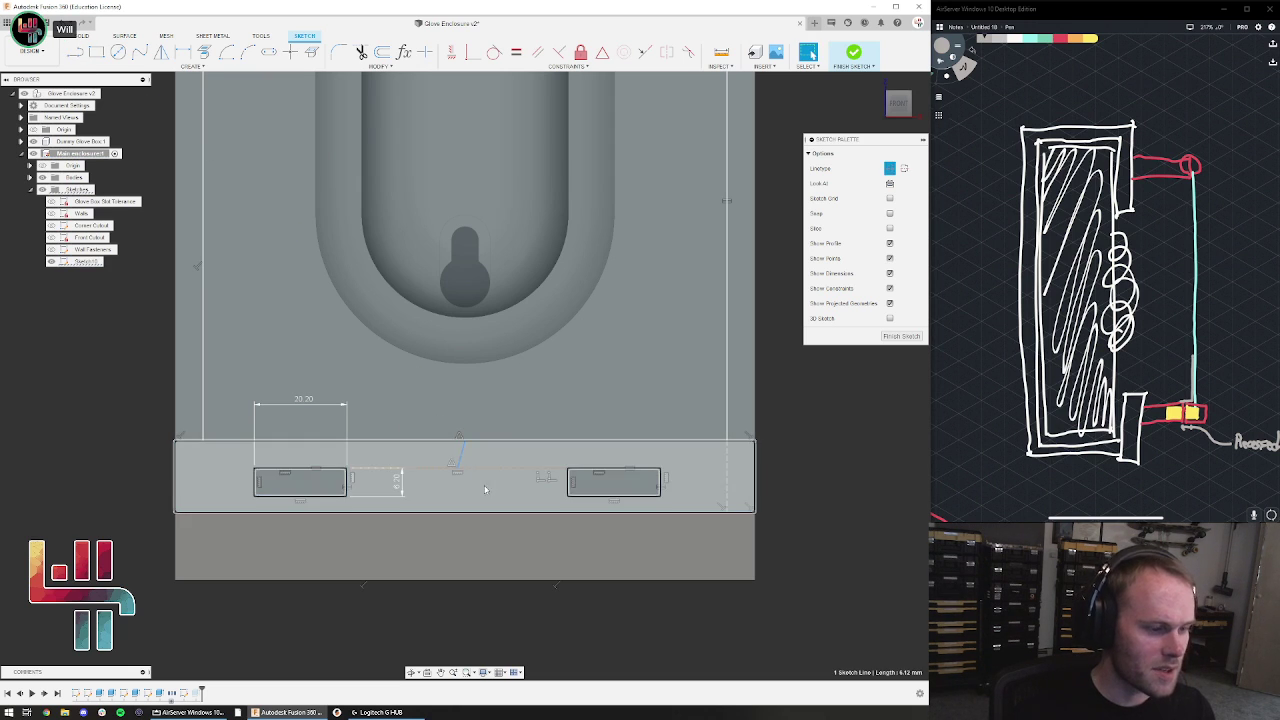
click(452, 52)
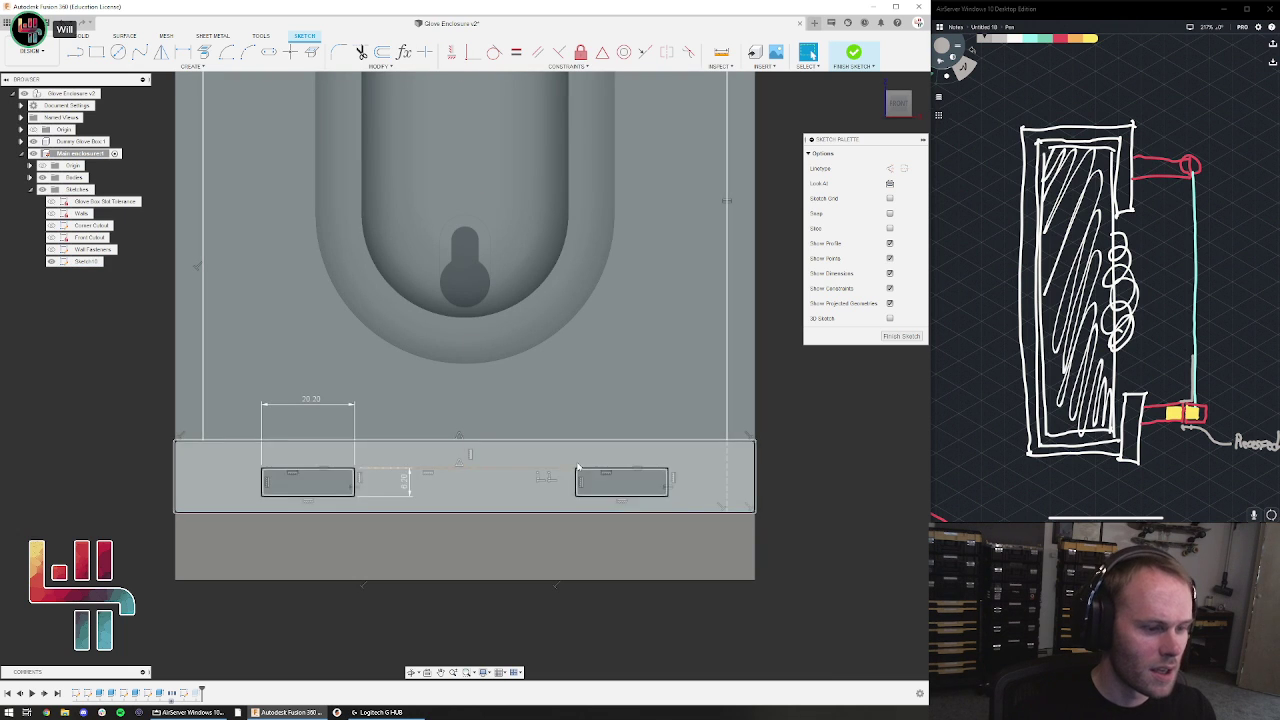
mouse_move(575, 470)
mouse_down()
mouse_move(558, 468)
mouse_move(574, 464)
mouse_up()
Draw vertical construction lines from the right rectangle's inner corners to the border's upper and lower edges, and make them equal in length
click(76, 53)
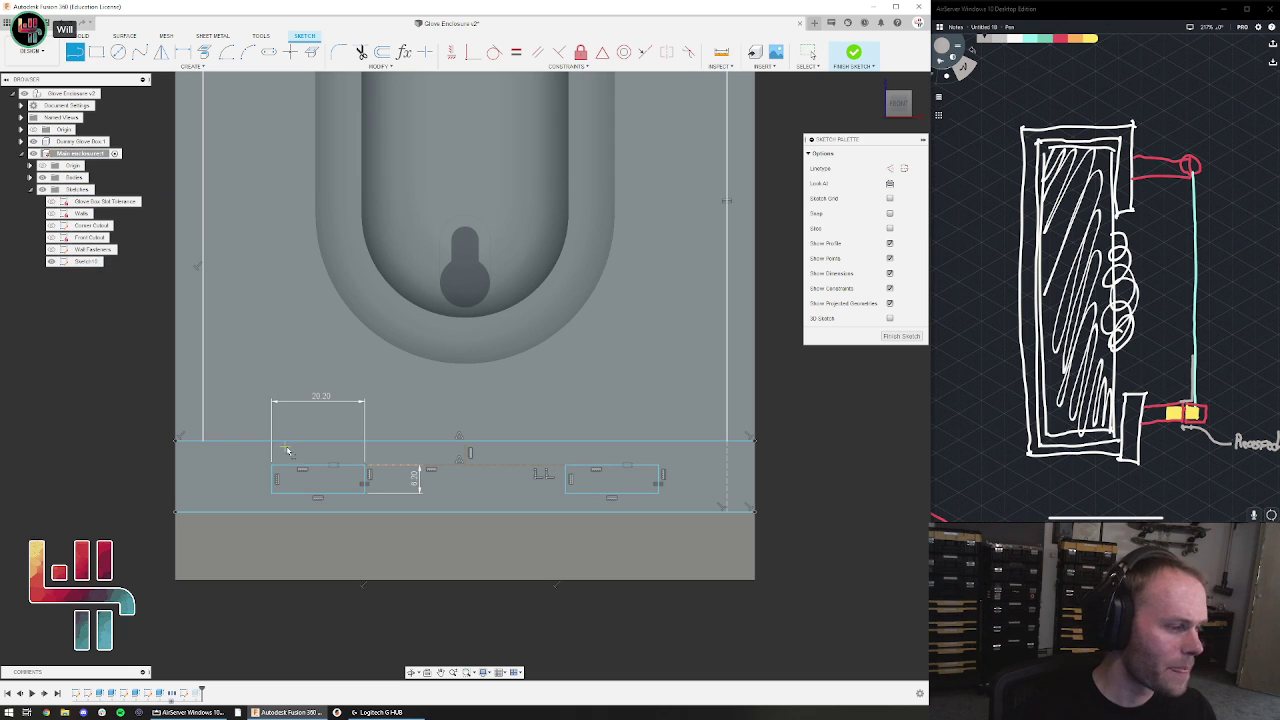
click(565, 465)
click(565, 441)
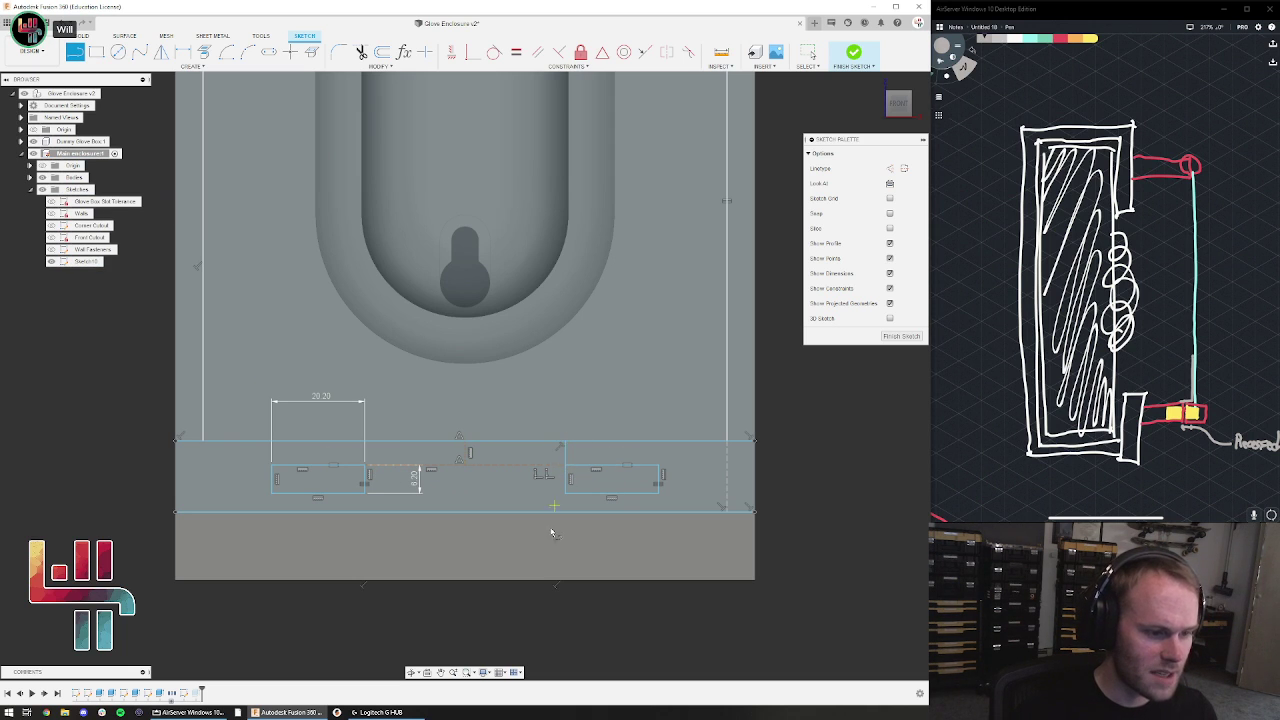
key(Escape)
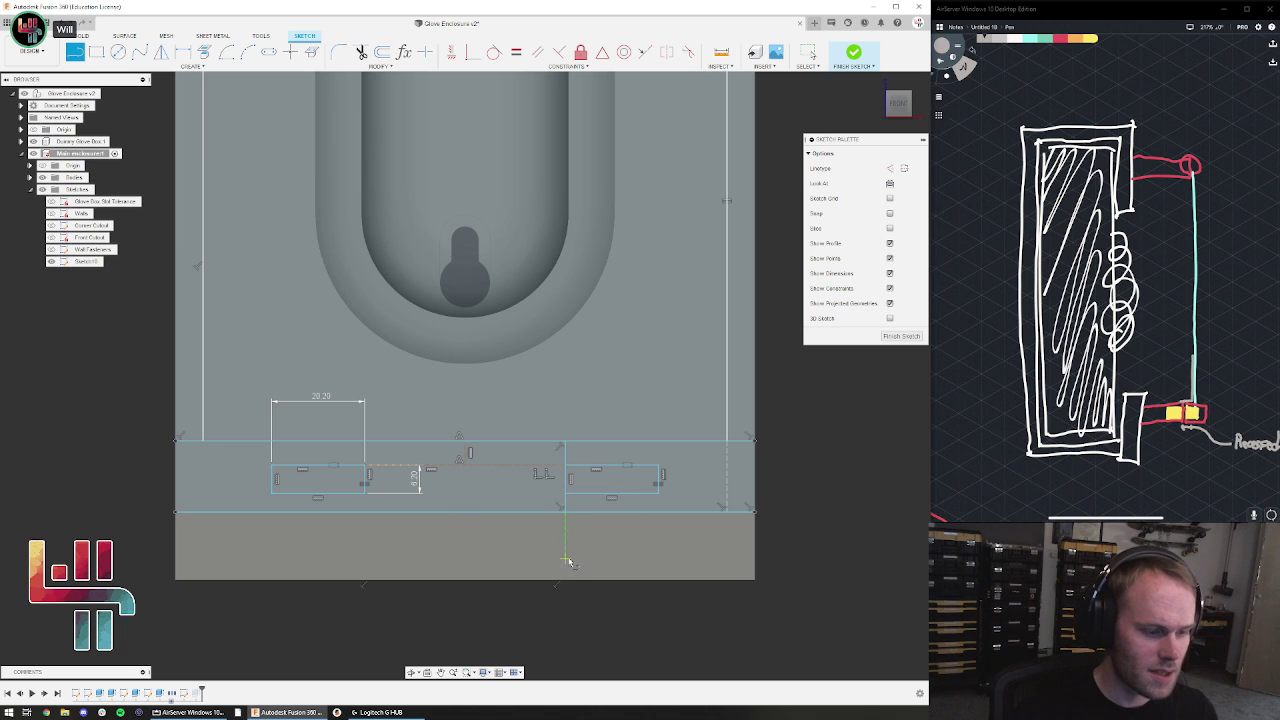
scroll(573, 530, up, 3)
click(559, 398)
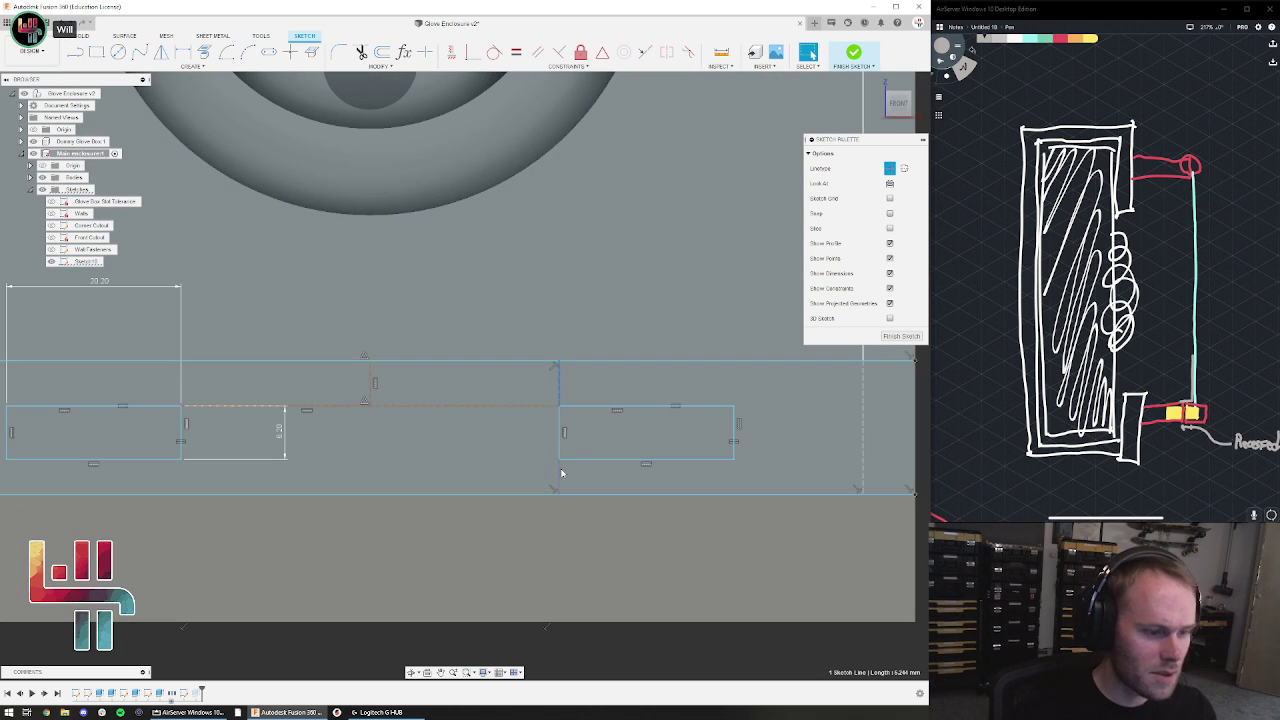
shift+click(560, 471)
click(516, 52)
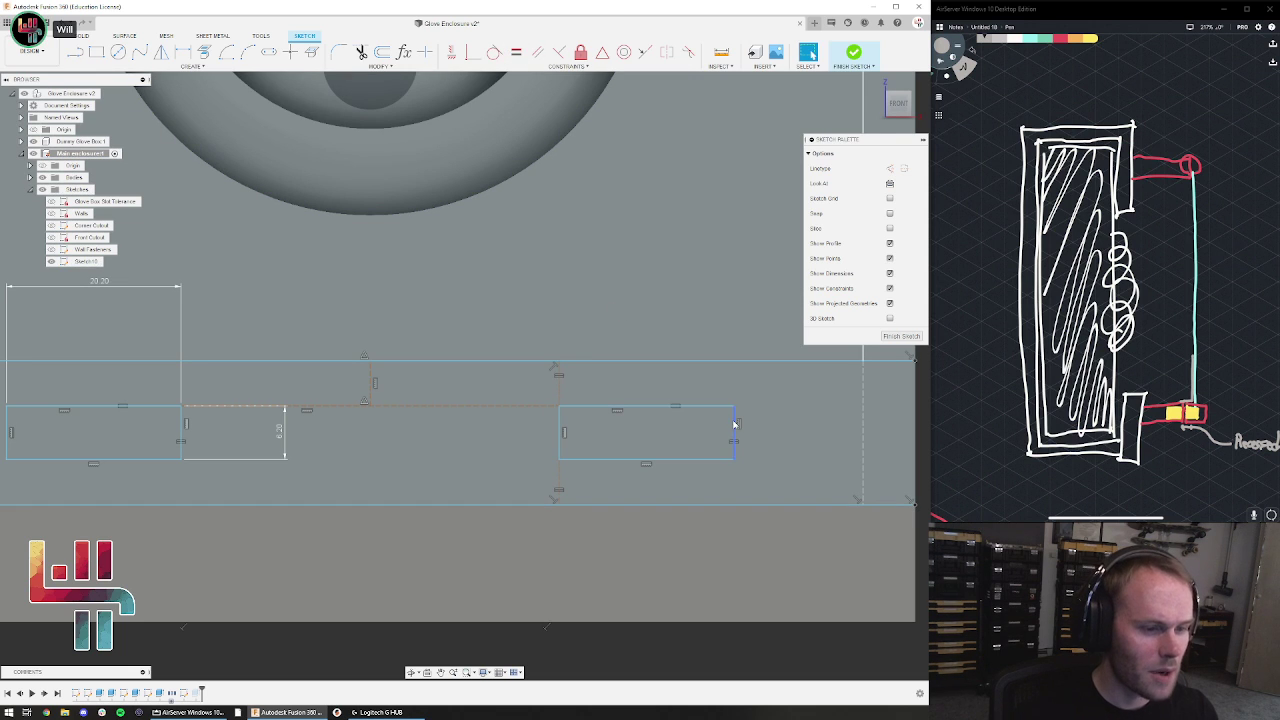
mouse_move(752, 369)
mouse_down()
mouse_move(757, 417)
mouse_move(757, 360)
mouse_move(759, 407)
mouse_move(757, 363)
mouse_move(755, 374)
mouse_up()
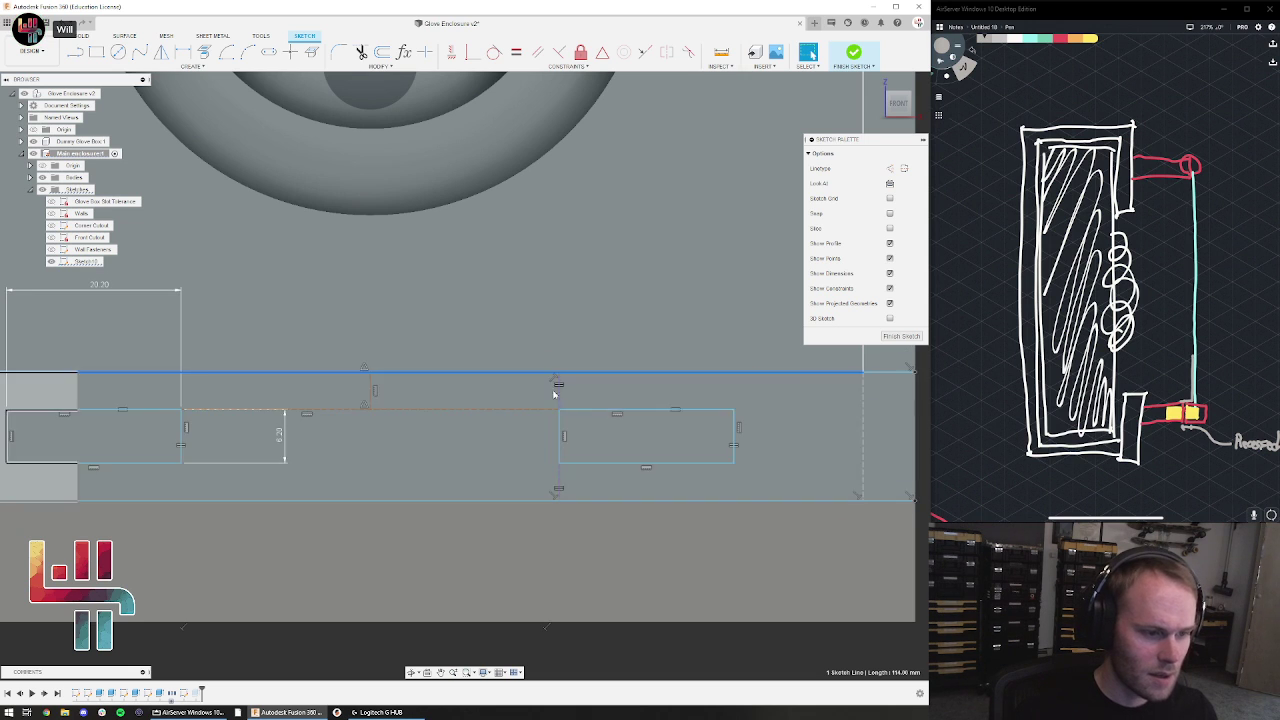
Dimension the gap between the right rectangle and the border's bottom edge as 3 mm
click(558, 477)
key(d)
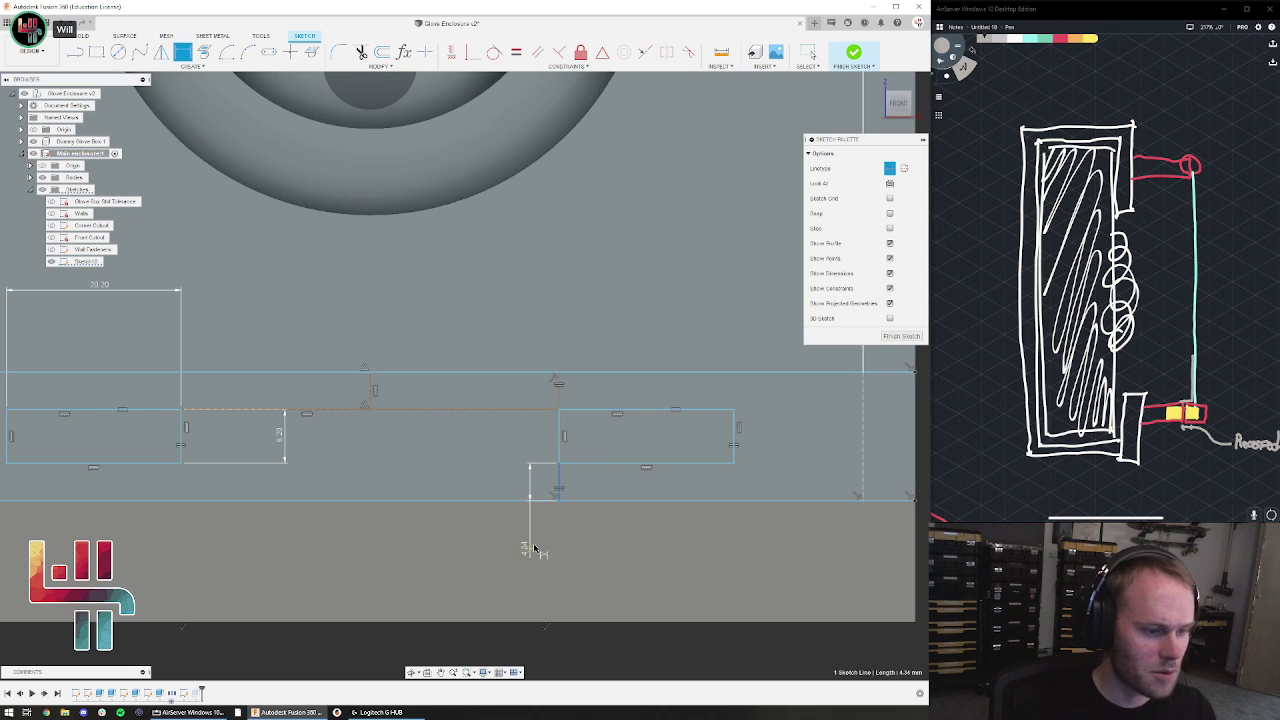
click(527, 543)
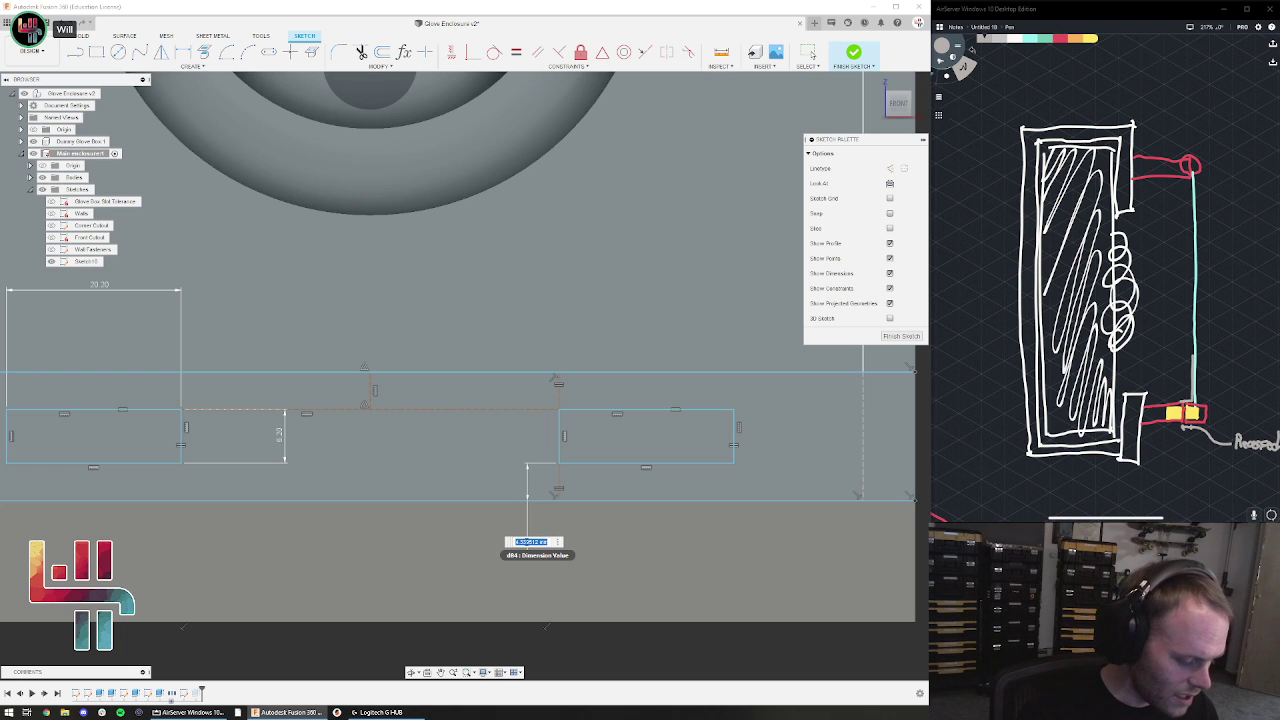
text(3)
key(Return)
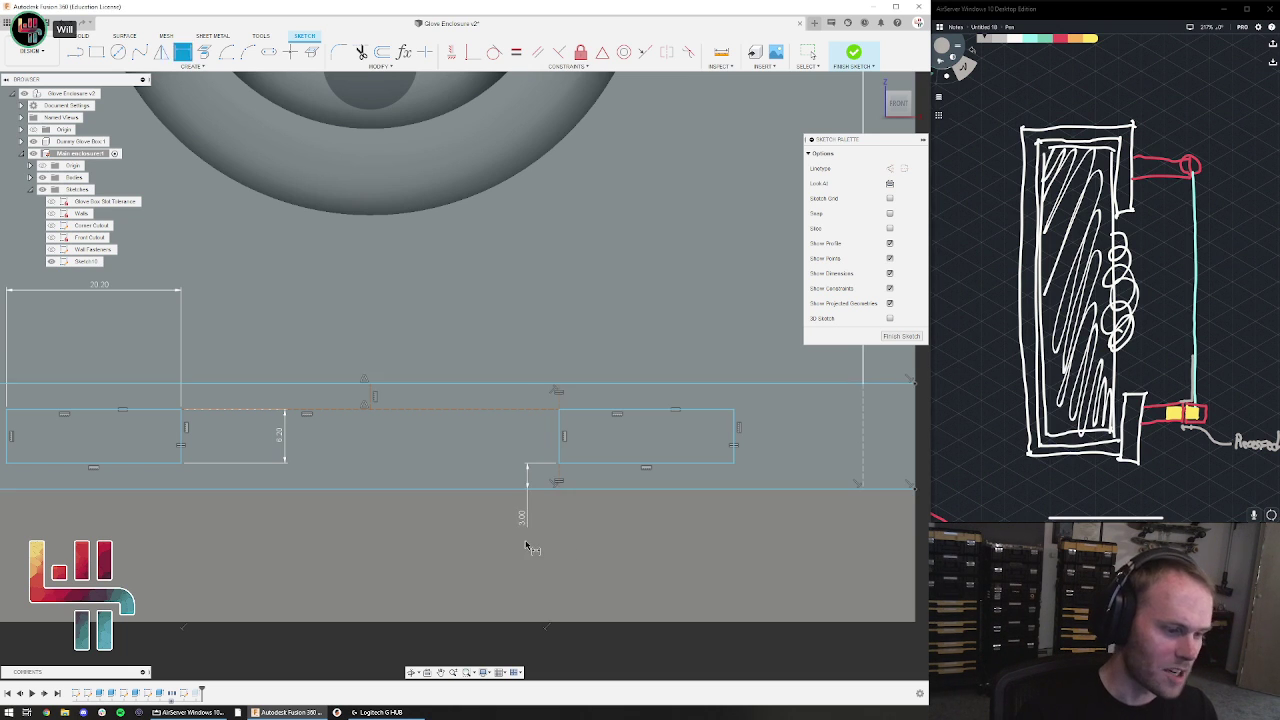
scroll(659, 503, down, 5)
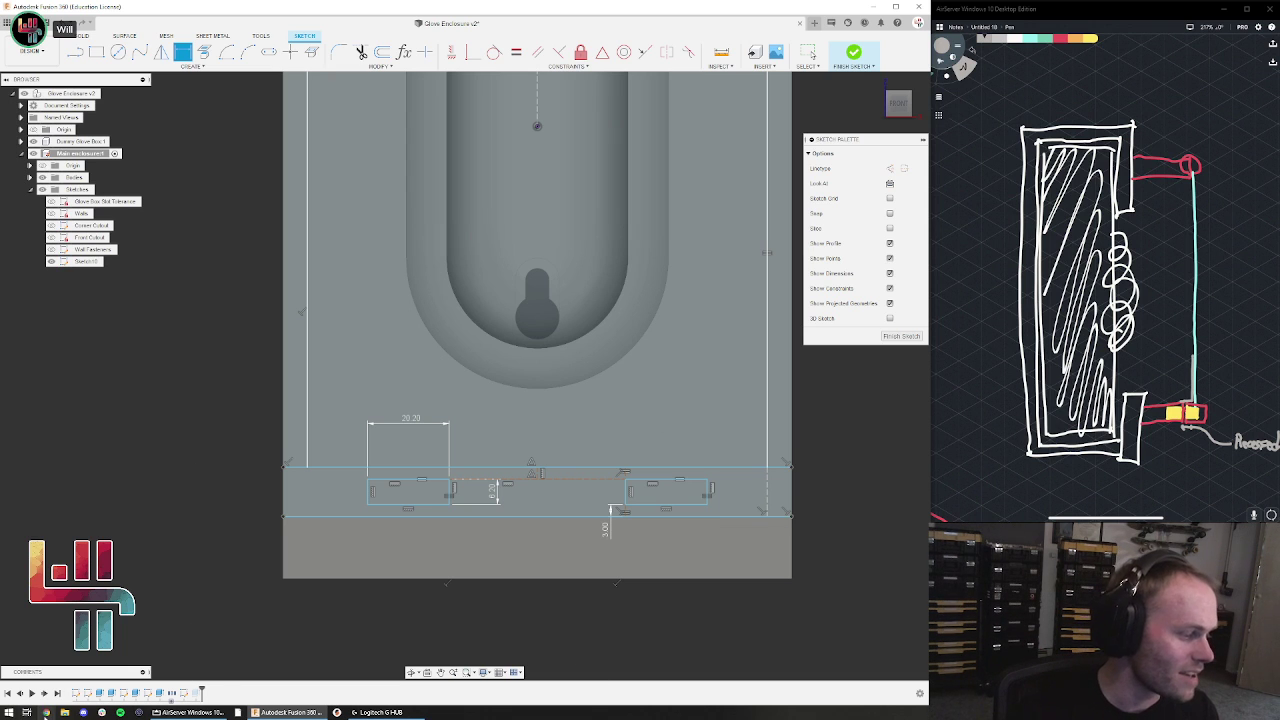
Switch to Chrome, search the web for "prusa xl", open the "First look at the Original Prusa XL" video and pause it
click(45, 712)
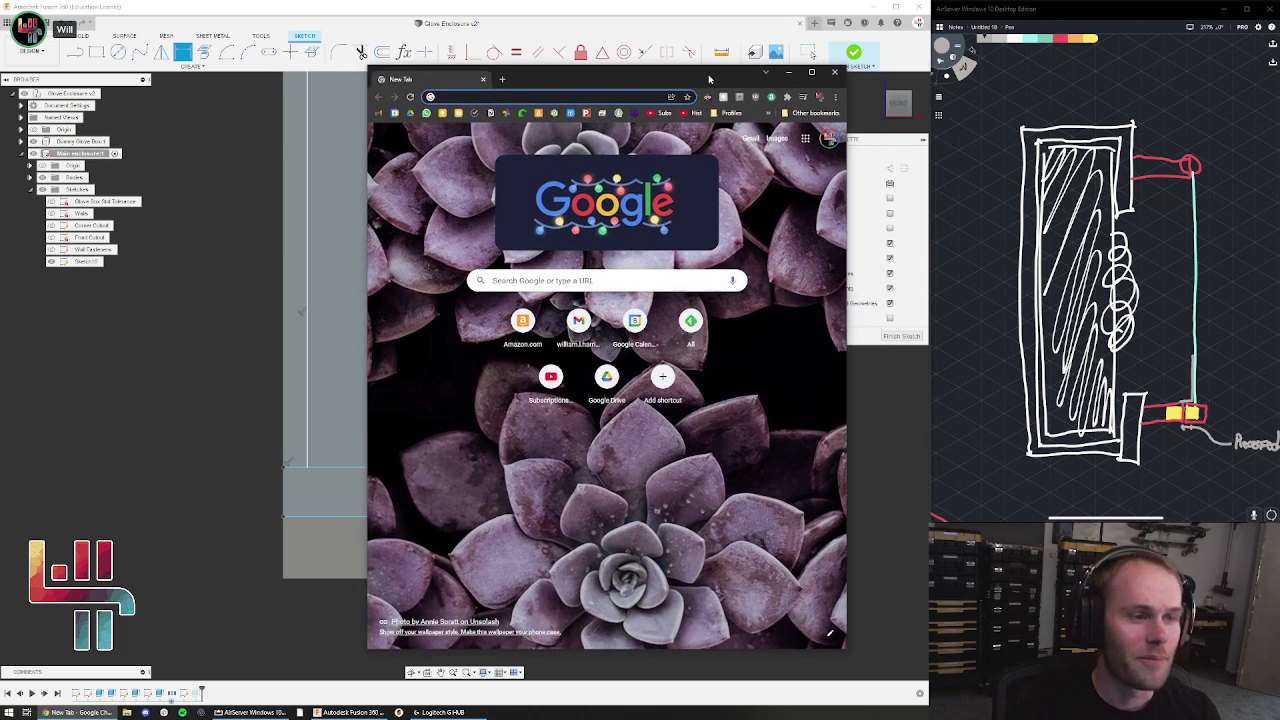
click(645, 97)
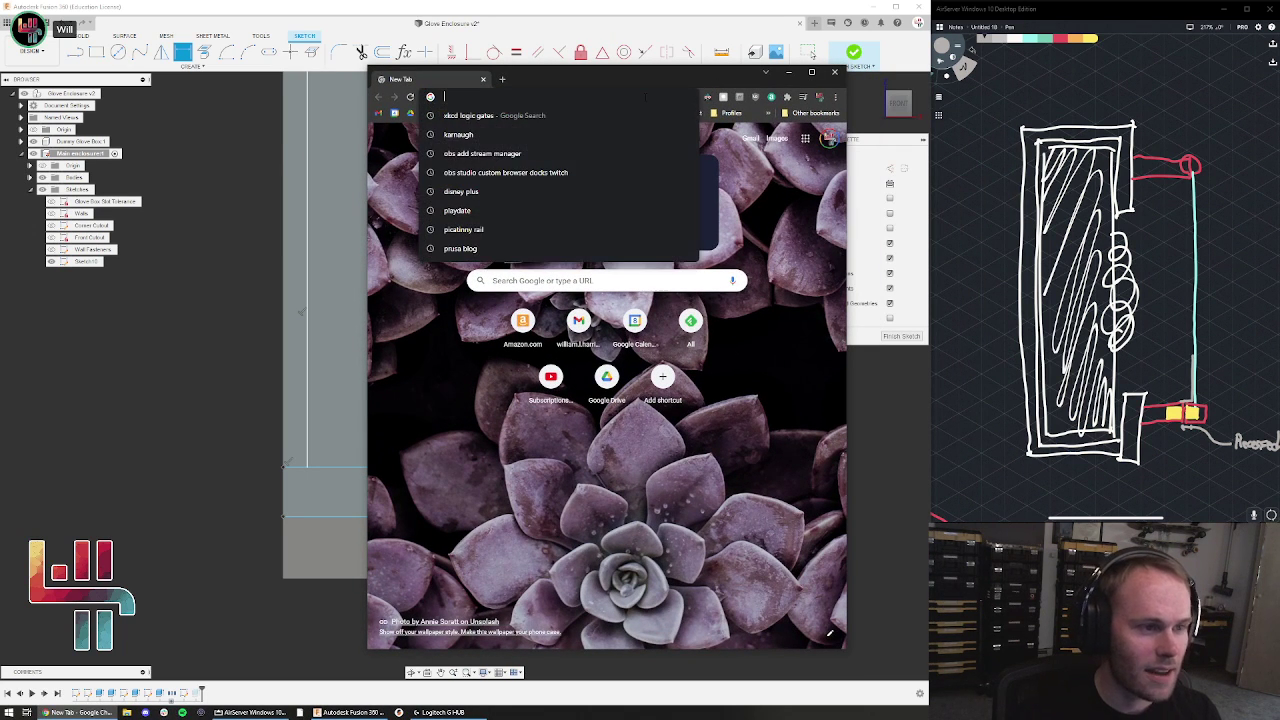
text(prusa xl)
key(Return)
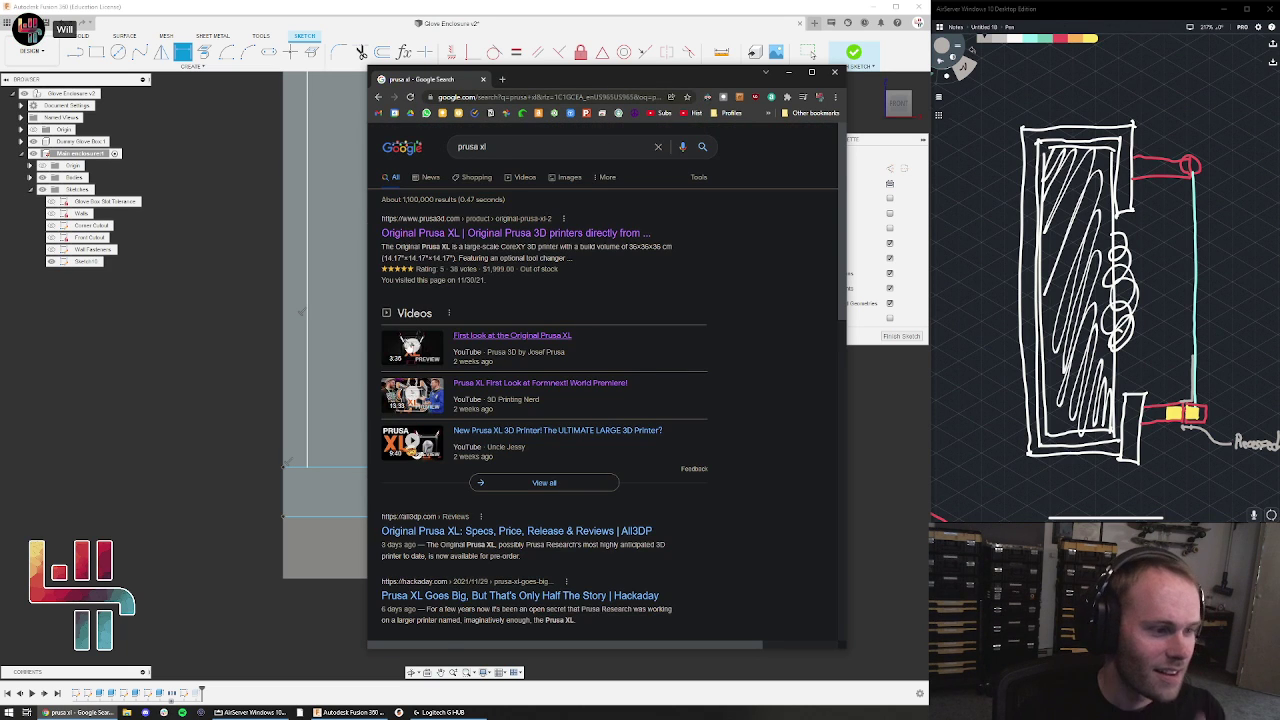
click(488, 342)
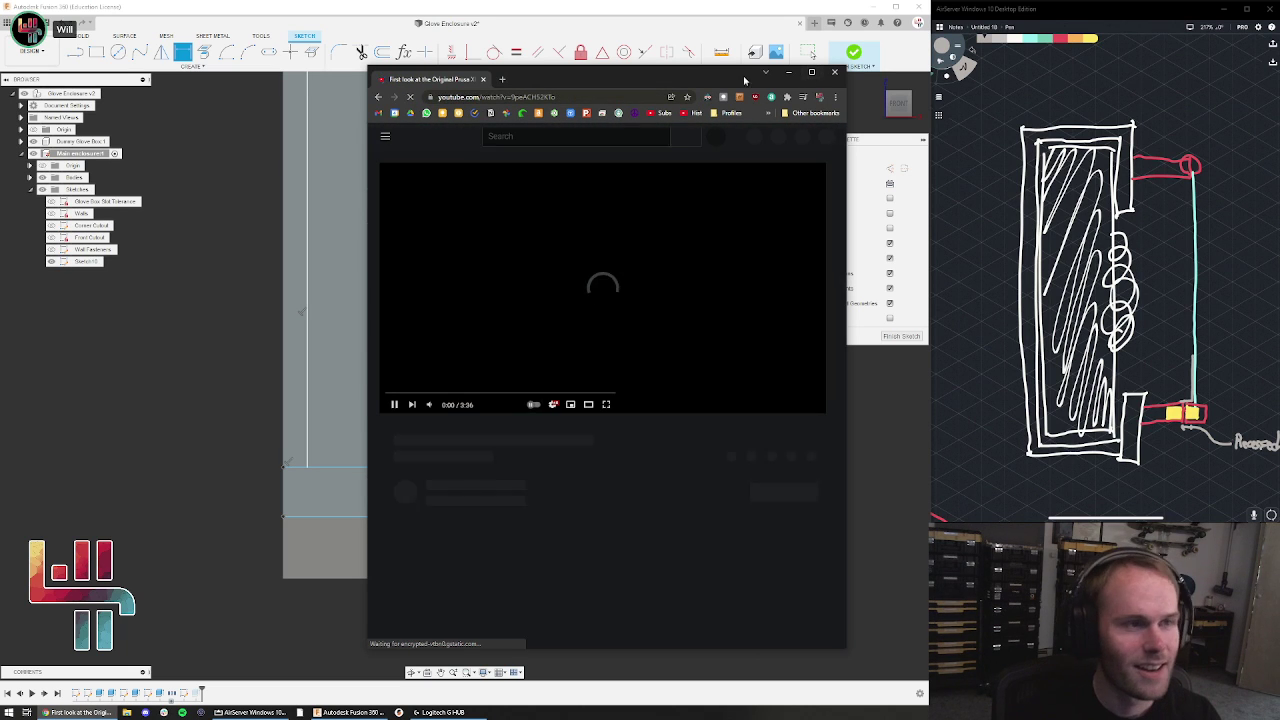
click(513, 316)
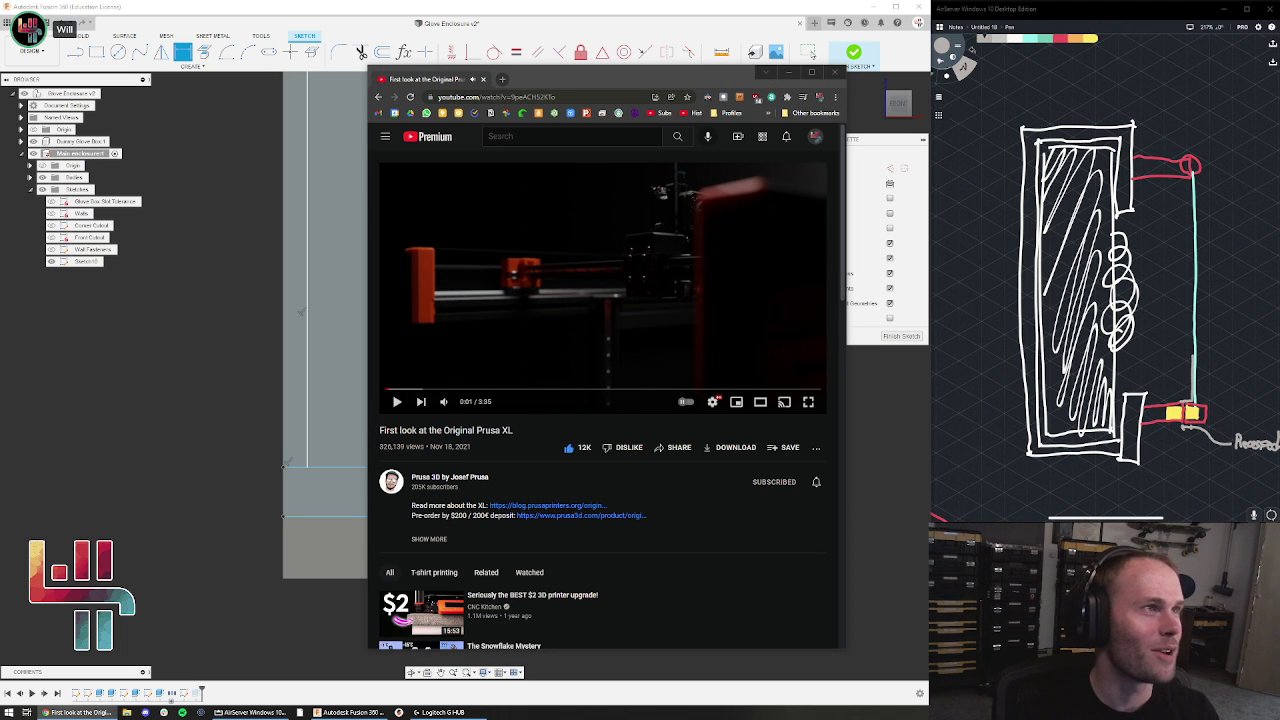
View the Prusa XL video full screen from its beginning at full volume, and close the browser to return to Fusion 360
click(811, 72)
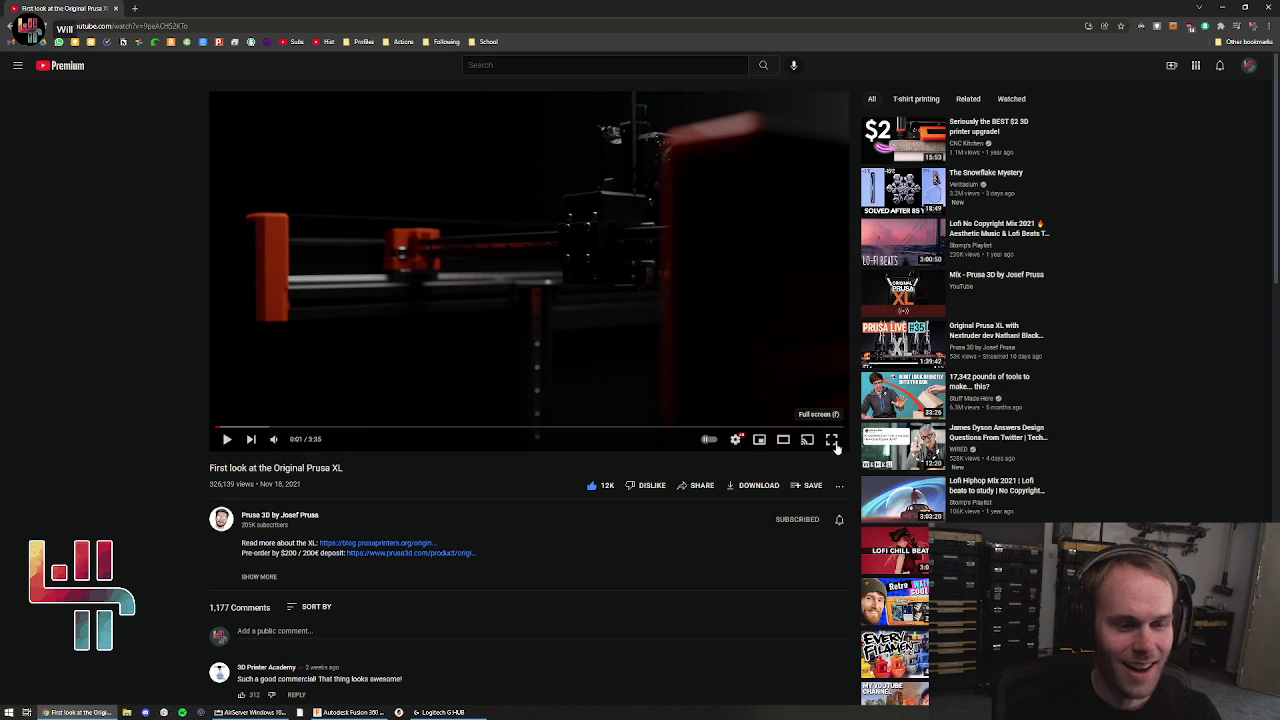
click(831, 439)
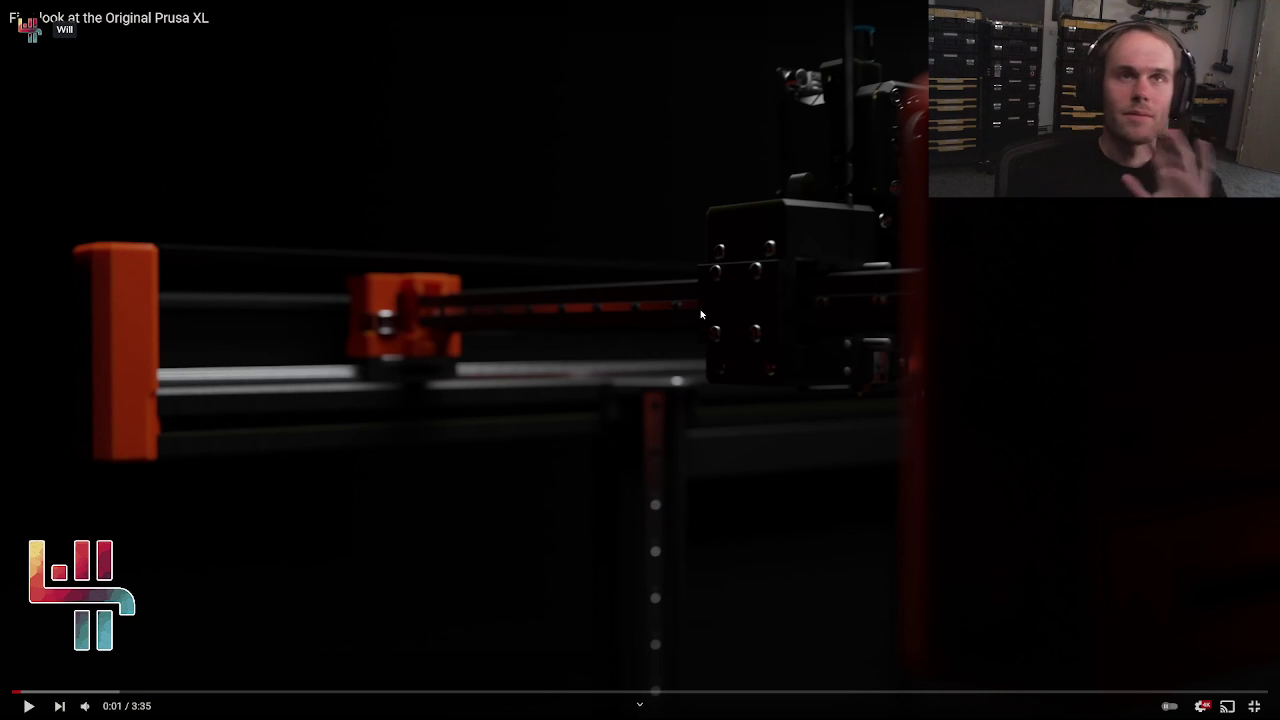
click(13, 692)
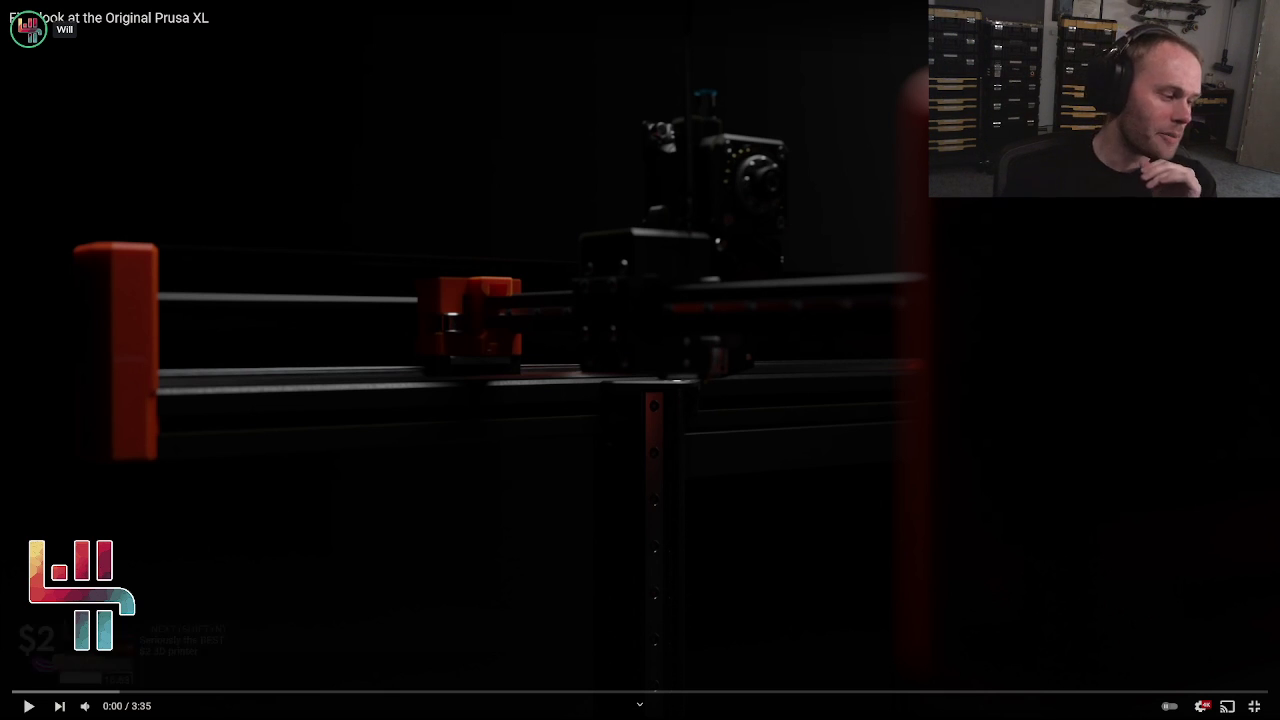
drag(105, 707, 137, 707)
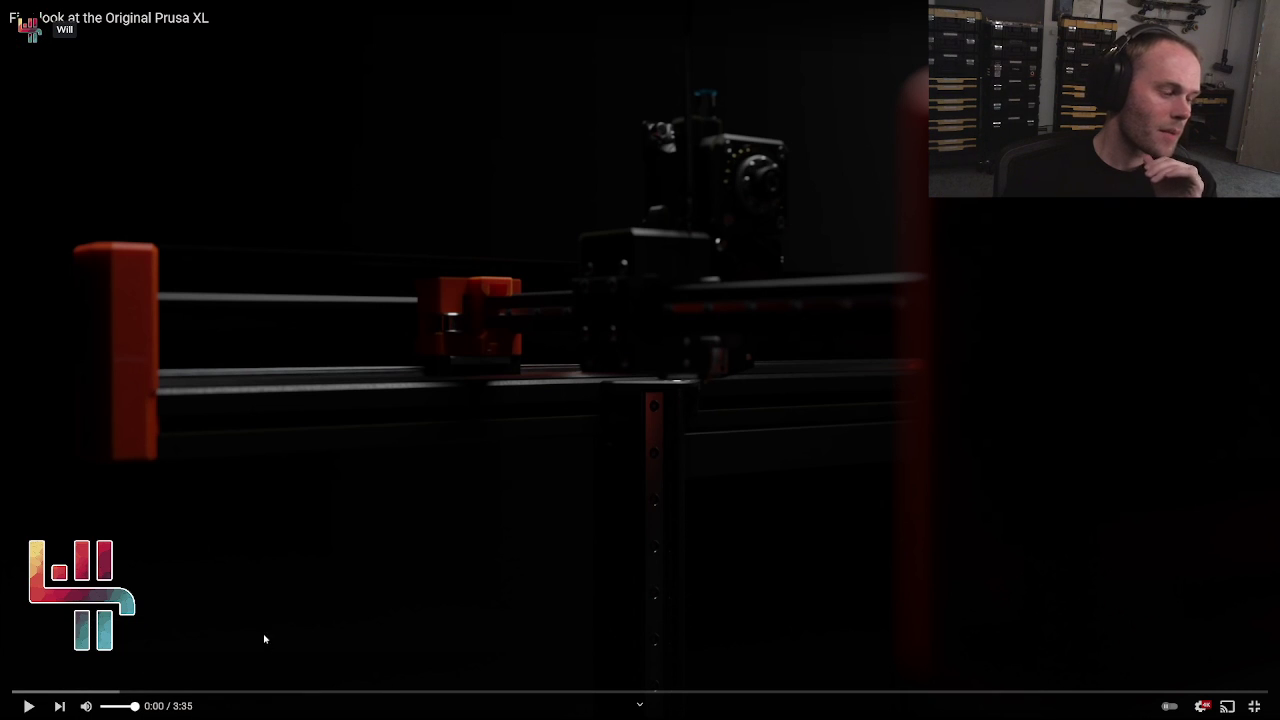
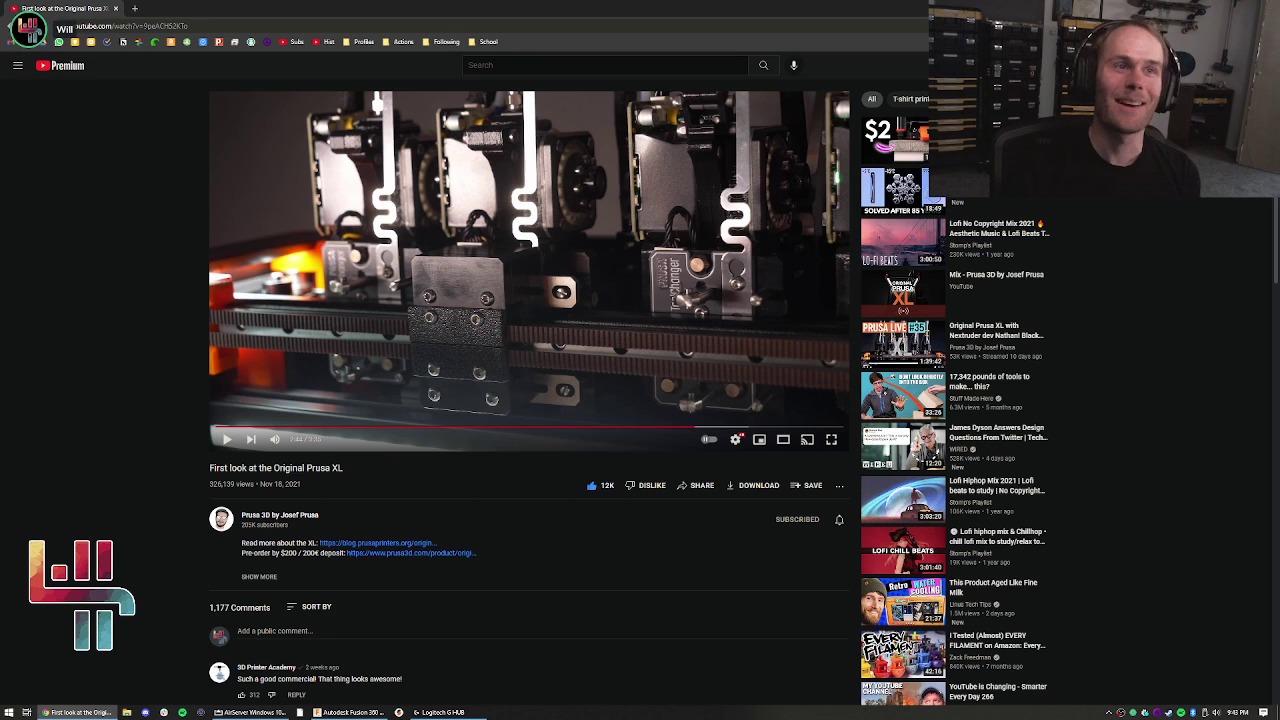
click(116, 12)
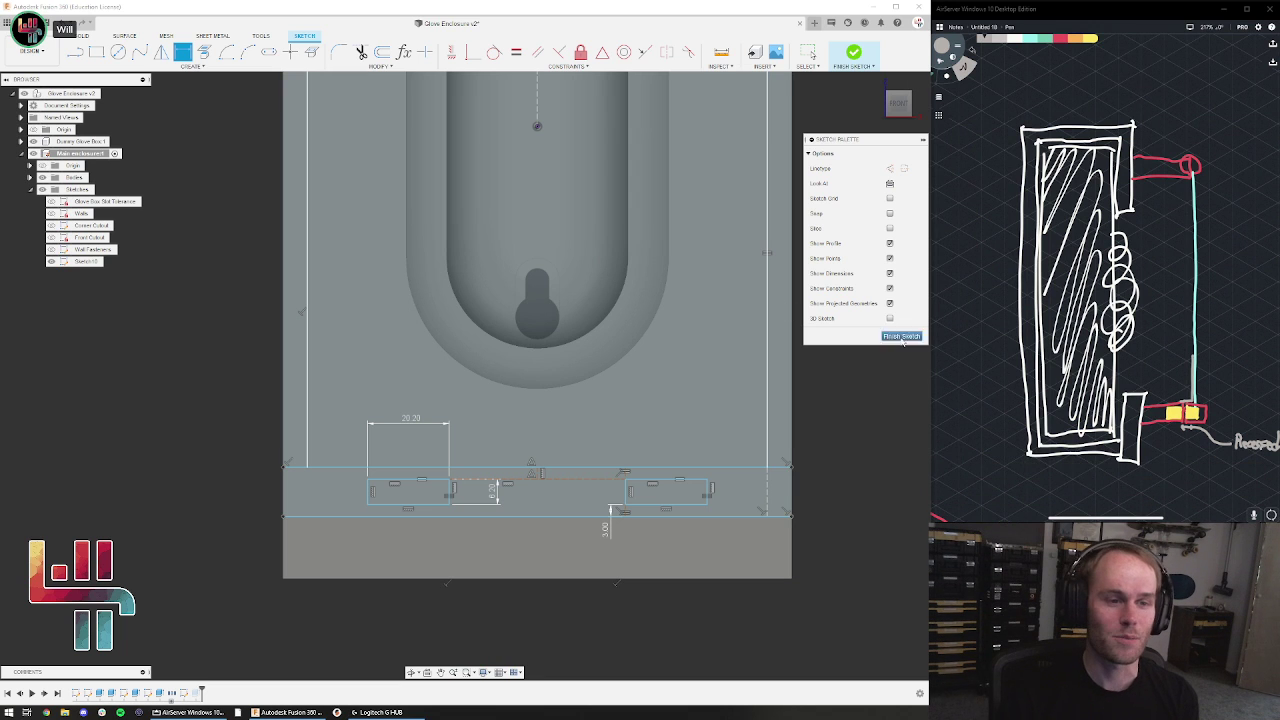
scroll(852, 445, down, 3)
mouse_move(846, 428)
middle_down()
mouse_move(606, 528)
mouse_move(654, 532)
middle_up()
scroll(689, 451, up, 1)
scroll(692, 452, down, 1)
middle_drag(736, 459, 778, 448)
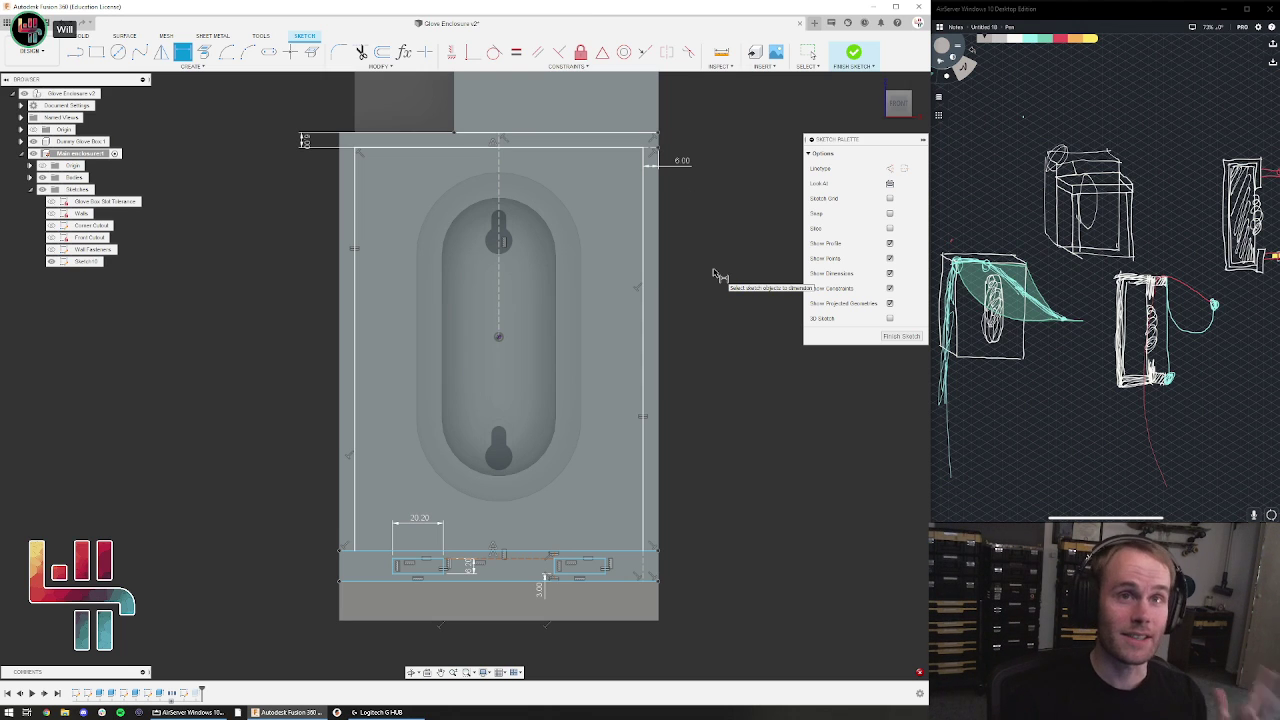
scroll(715, 268, down, 3)
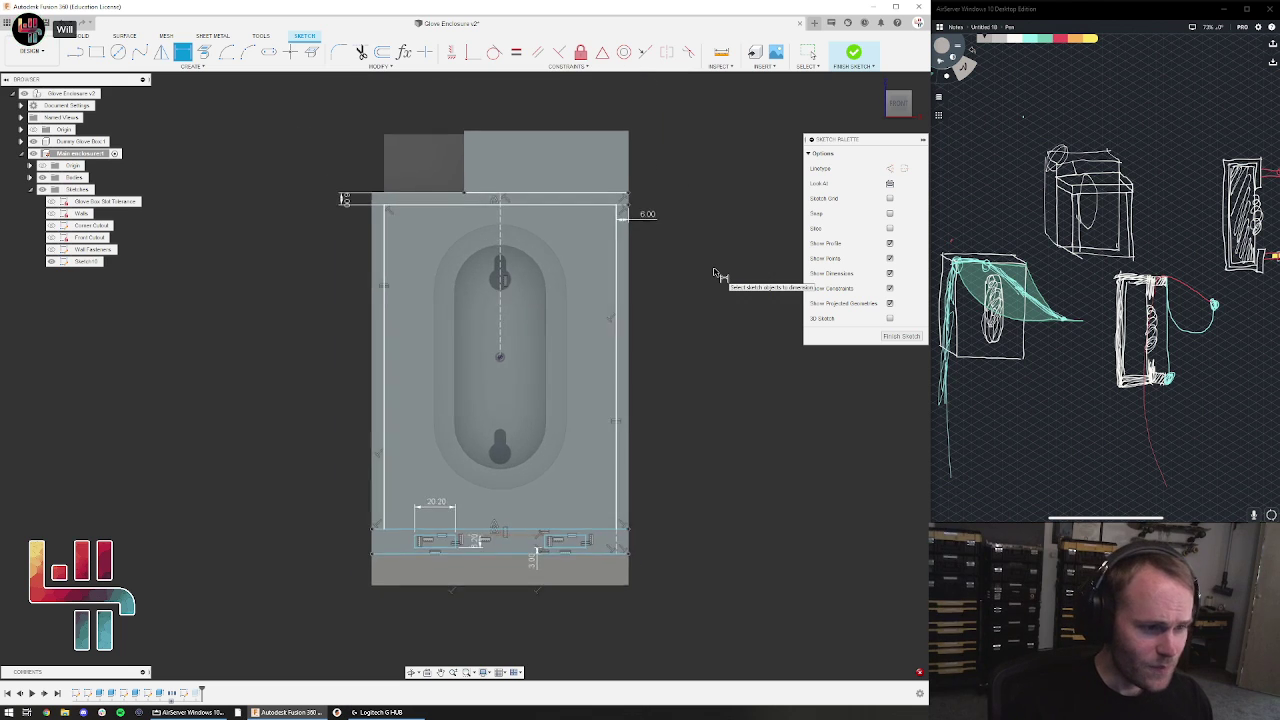
Finish editing the front border sketch and return to the enclosure model
click(853, 52)
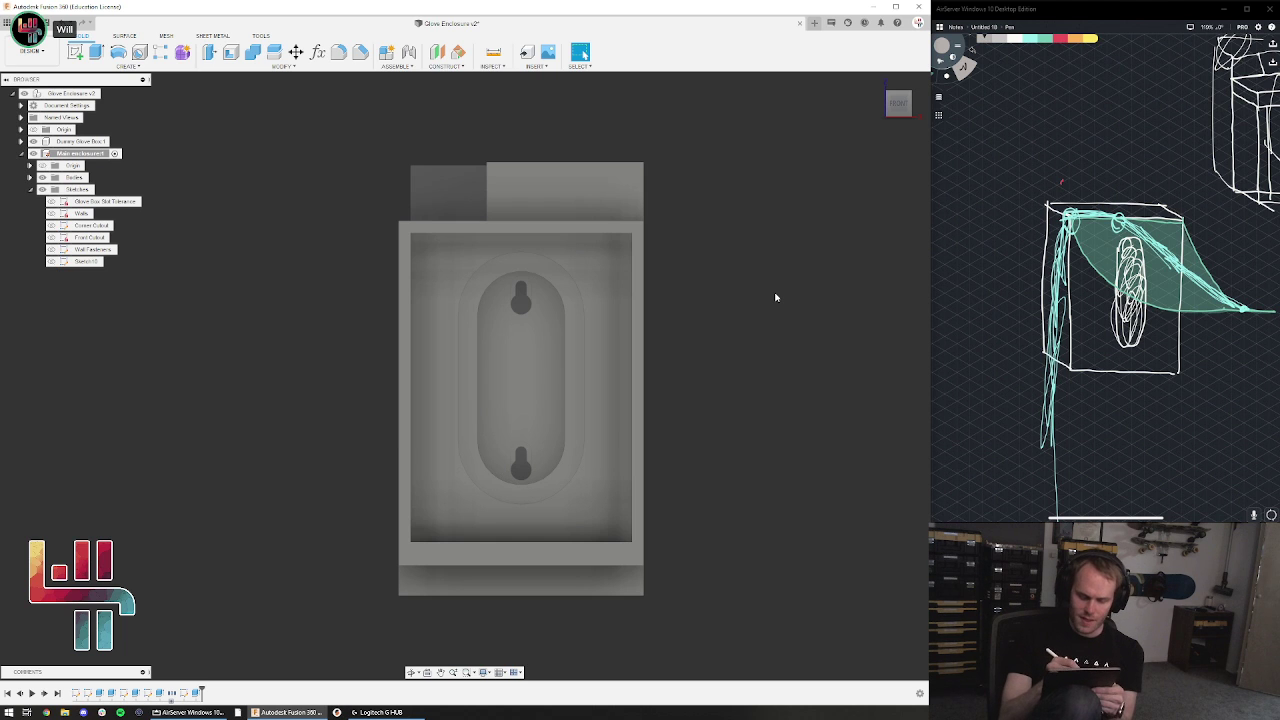
mouse_move(776, 297)
shift+middle_down()
mouse_move(746, 341)
mouse_move(803, 318)
mouse_move(771, 295)
shift+middle_up()
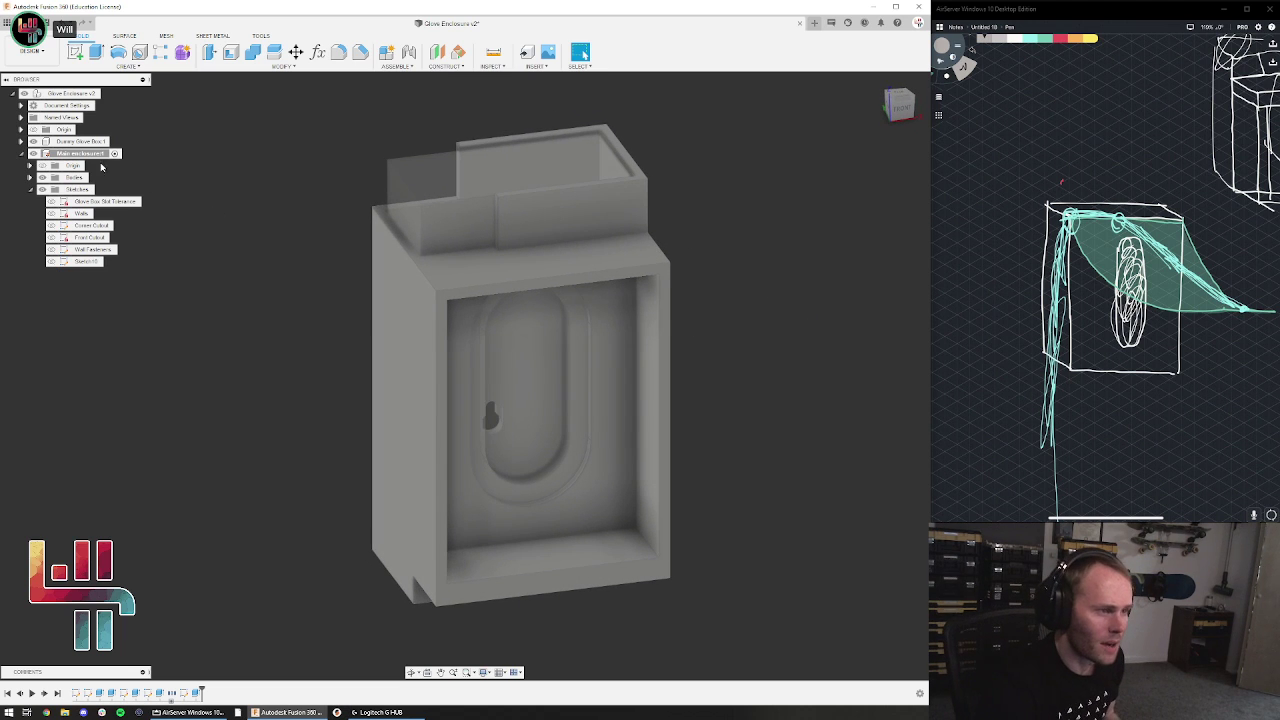
Activate the Dummy Glove Box component and switch back to the main enclosure component
click(80, 141)
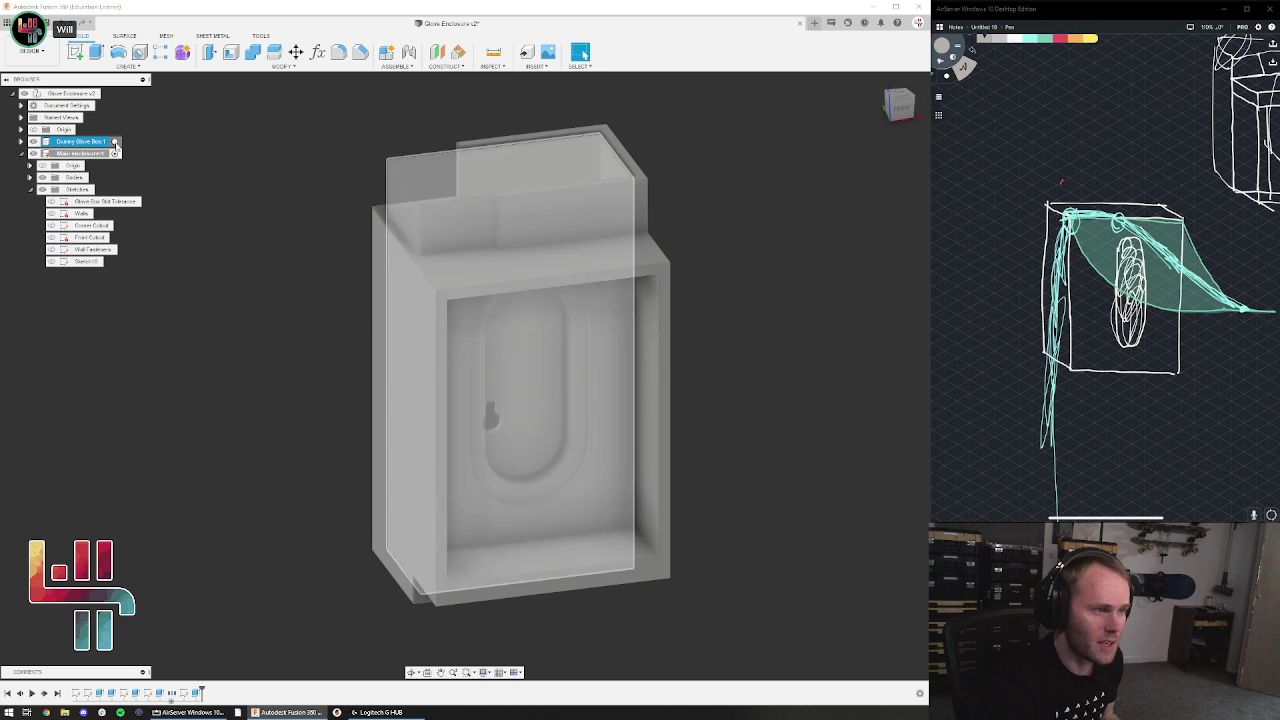
click(357, 275)
mouse_move(282, 308)
shift+middle_down()
mouse_move(318, 321)
mouse_move(308, 298)
mouse_move(294, 300)
shift+middle_up()
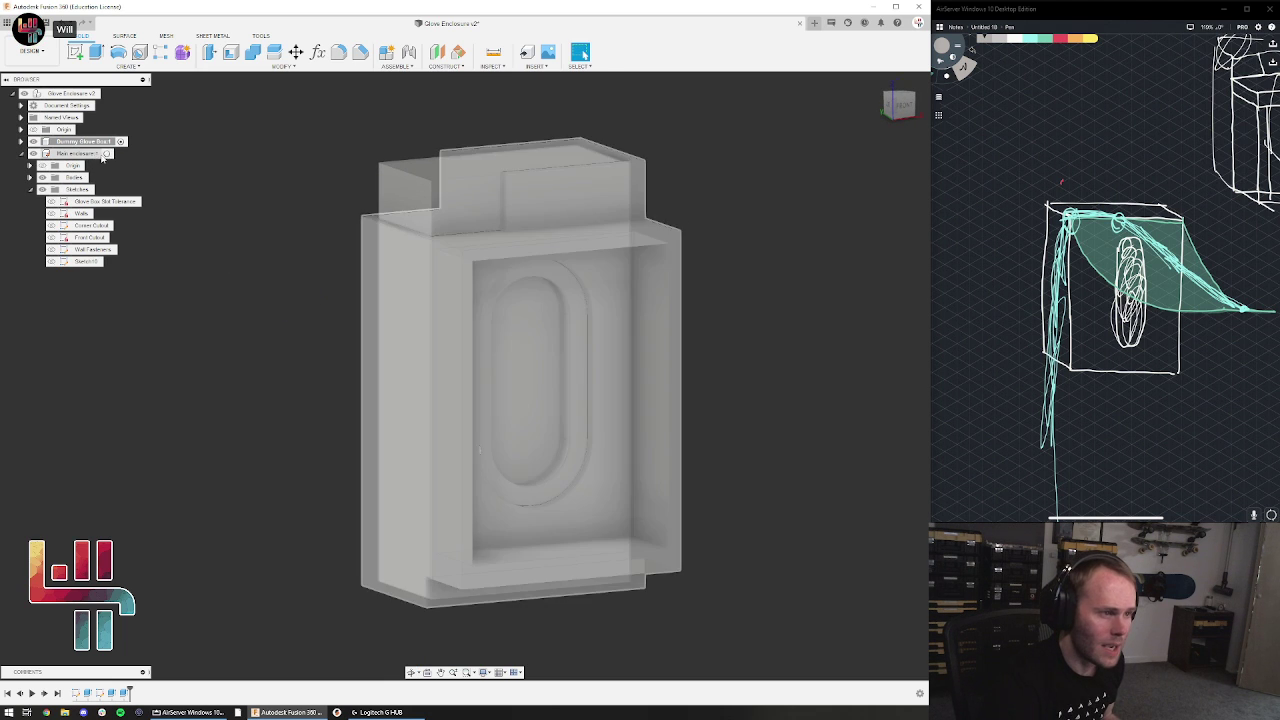
click(104, 155)
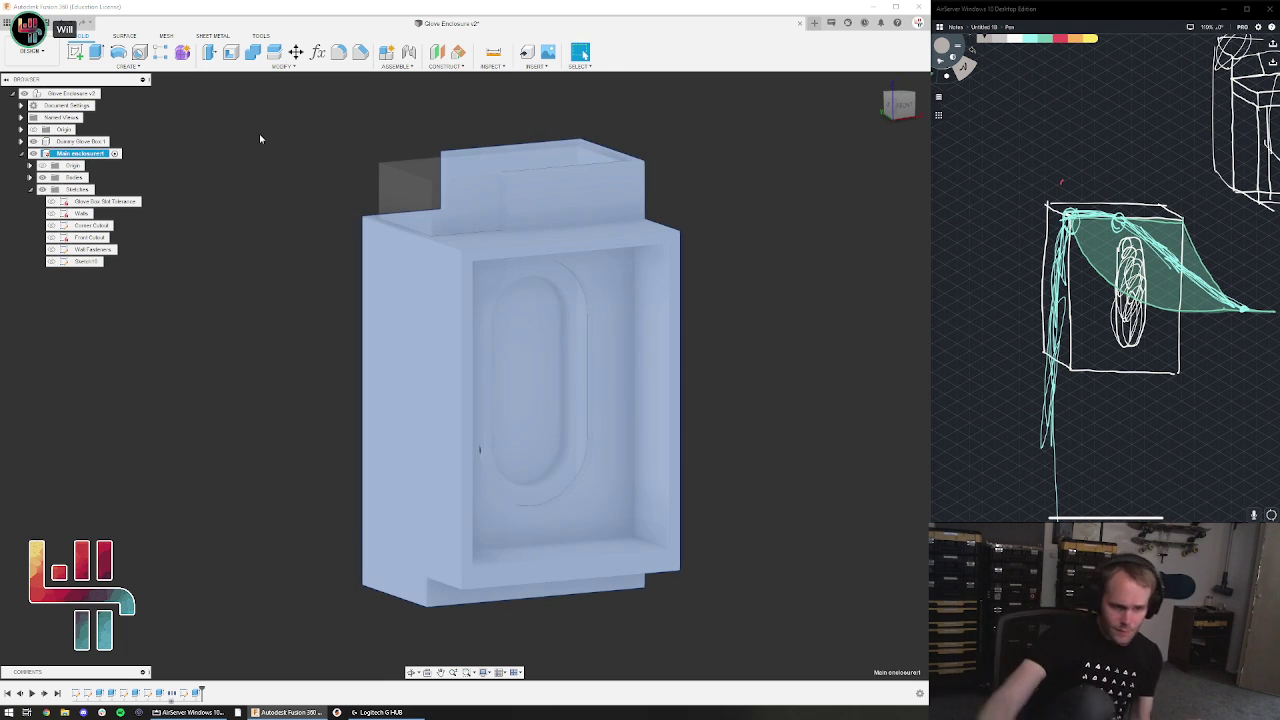
click(216, 219)
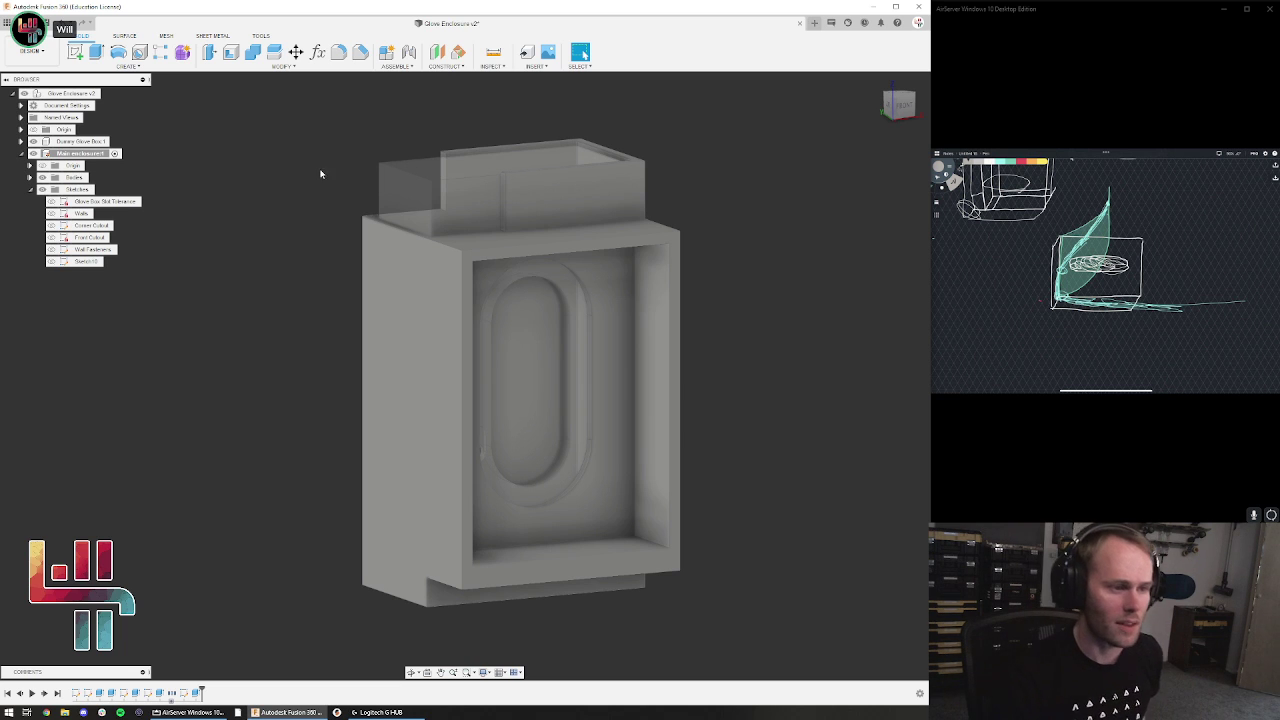
drag(454, 203, 412, 14)
click(446, 66)
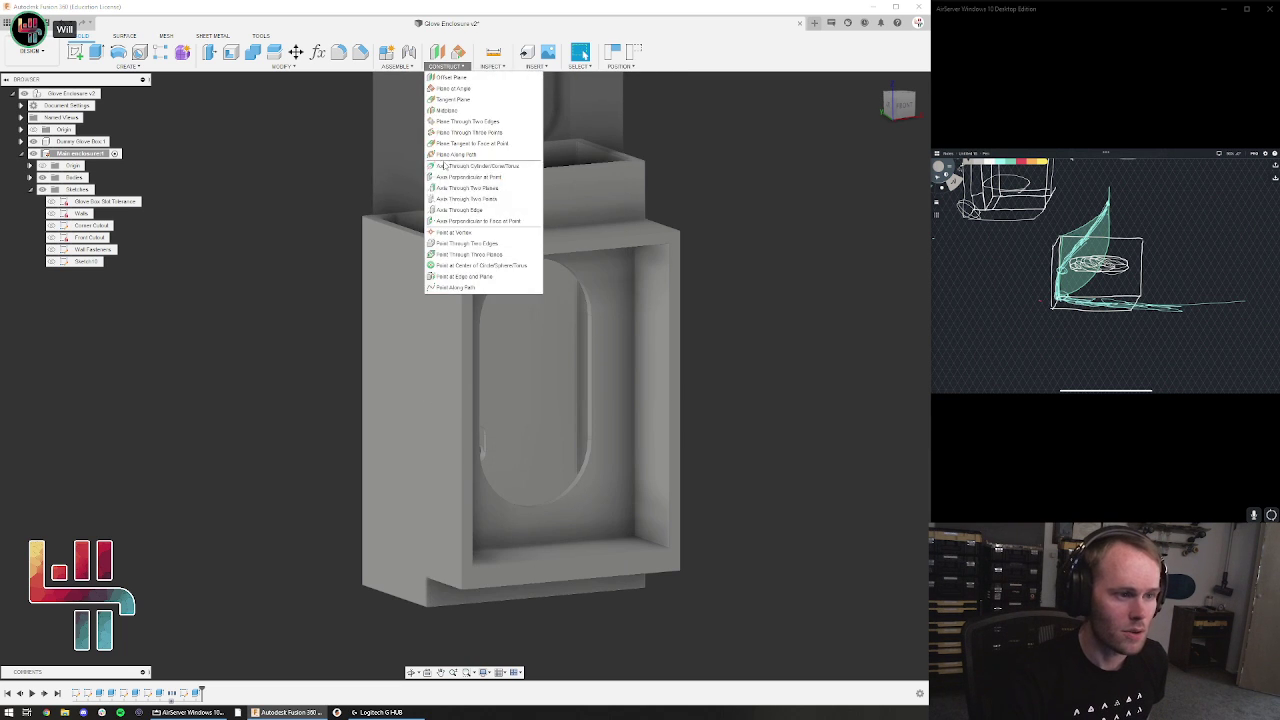
drag(408, 100, 437, 209)
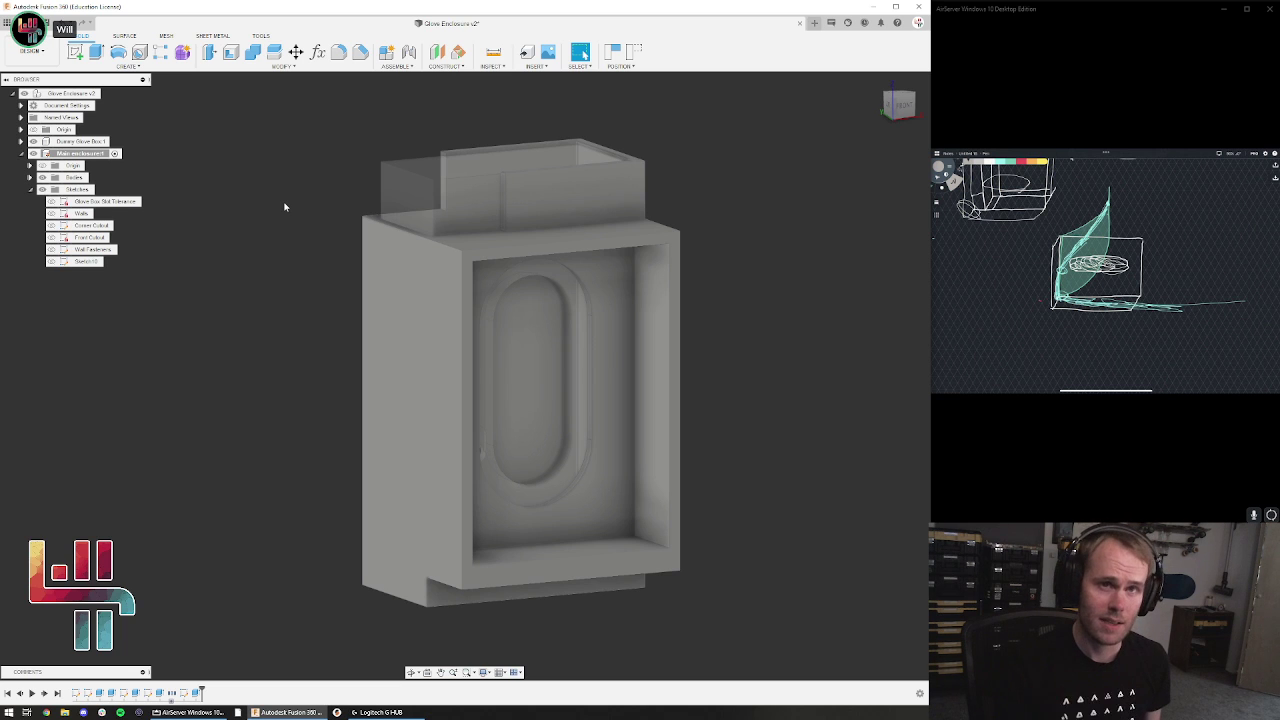
Examine the enclosure's recessed interior, rear keyhole slots and front border face from several angles
shift+middle_drag(271, 229, 263, 281)
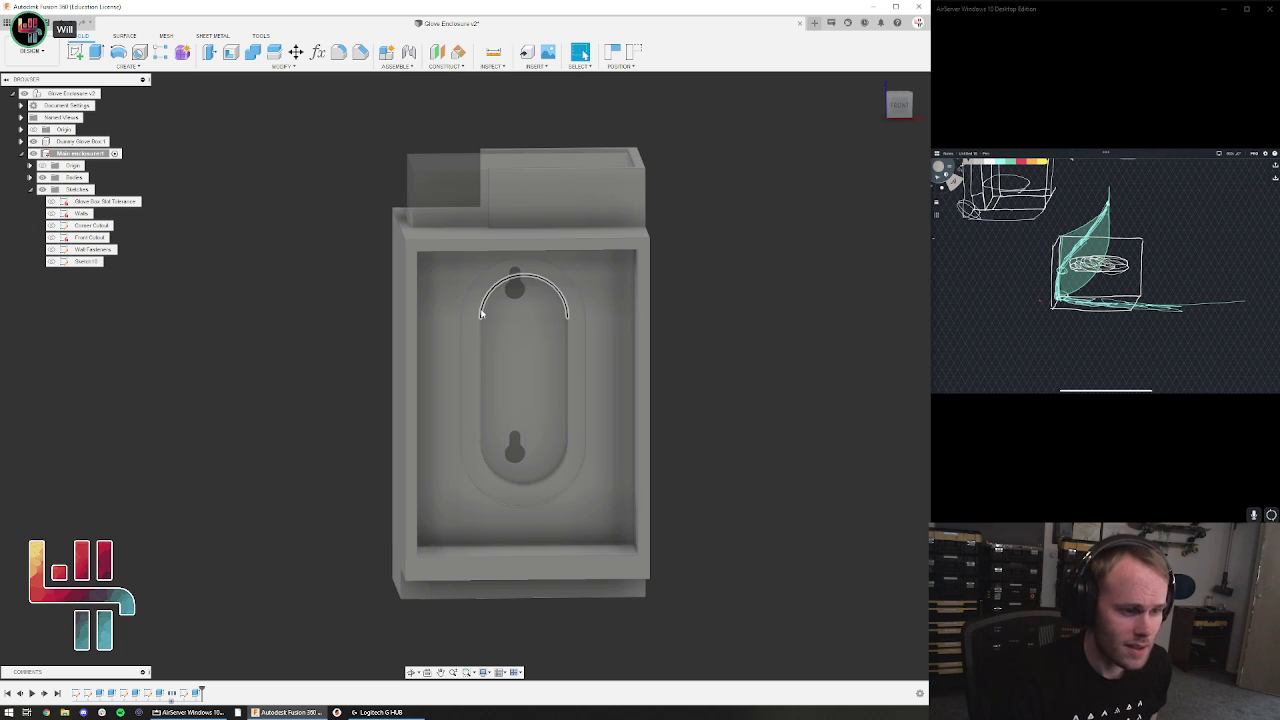
scroll(508, 295, up, 4)
mouse_move(302, 458)
shift+middle_down()
mouse_move(303, 429)
mouse_move(634, 381)
mouse_move(769, 306)
mouse_move(769, 280)
mouse_move(493, 324)
shift+middle_up()
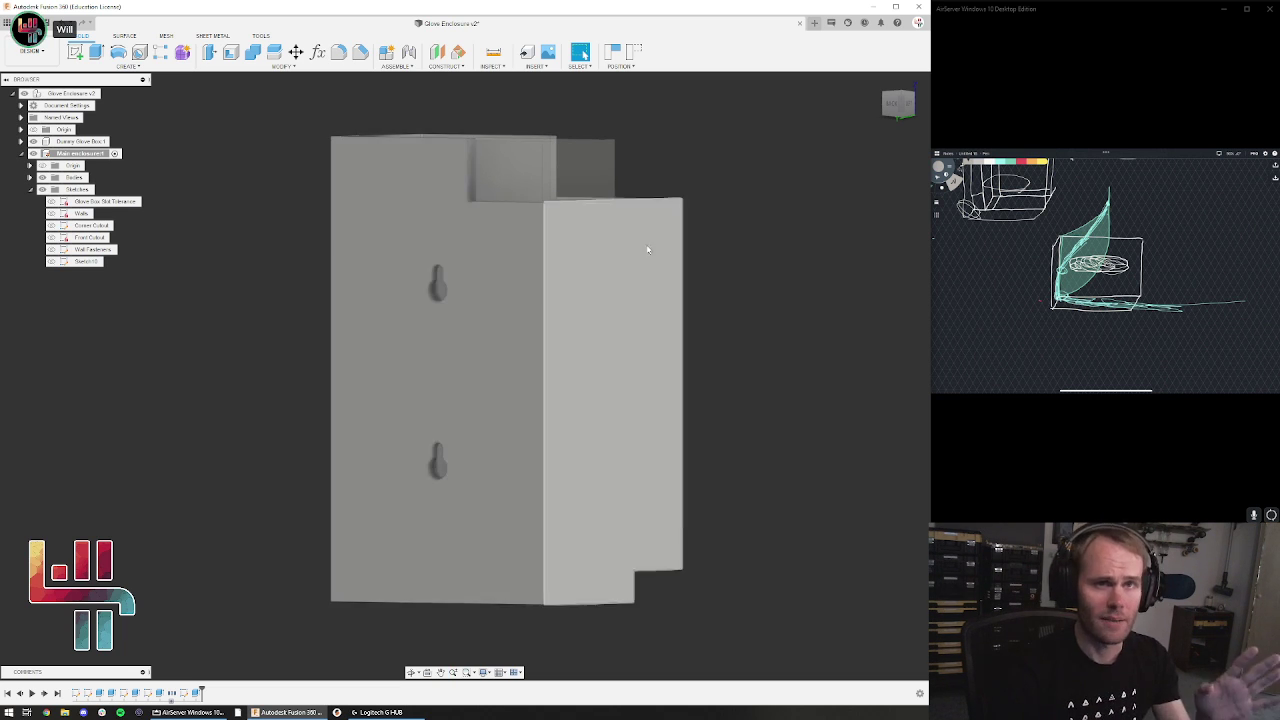
shift+middle_drag(755, 259, 717, 247)
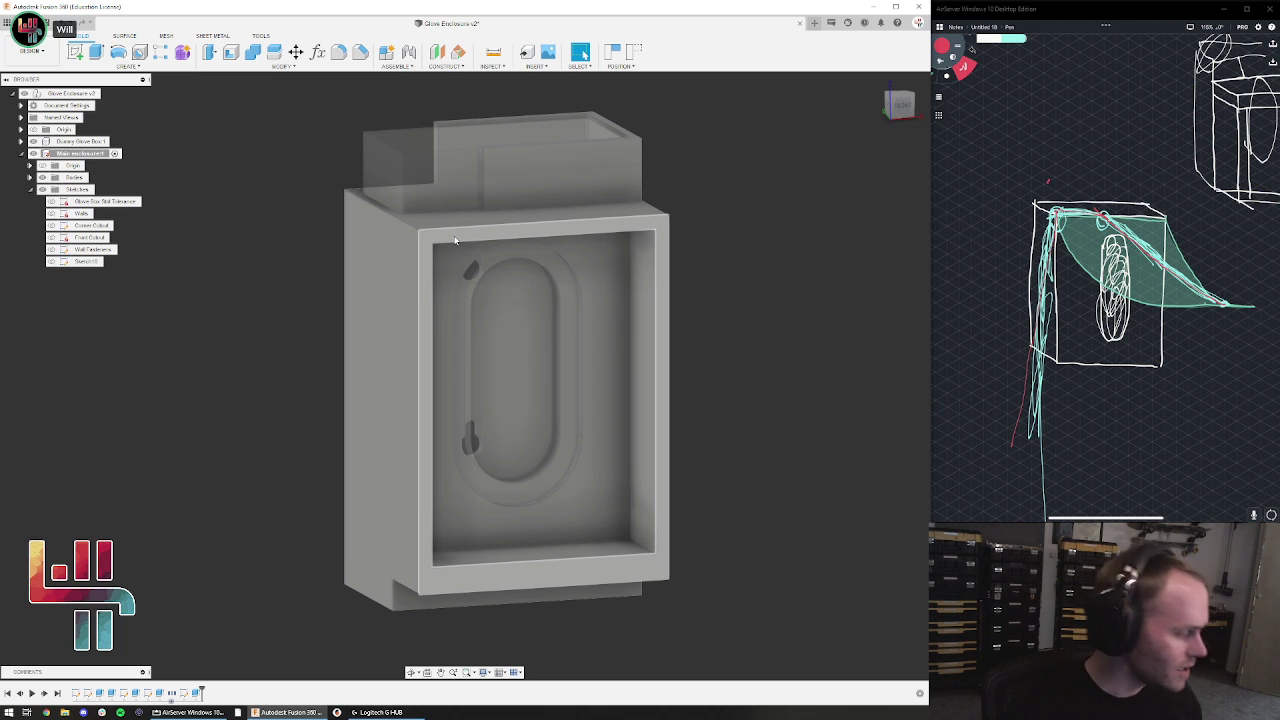
click(658, 229)
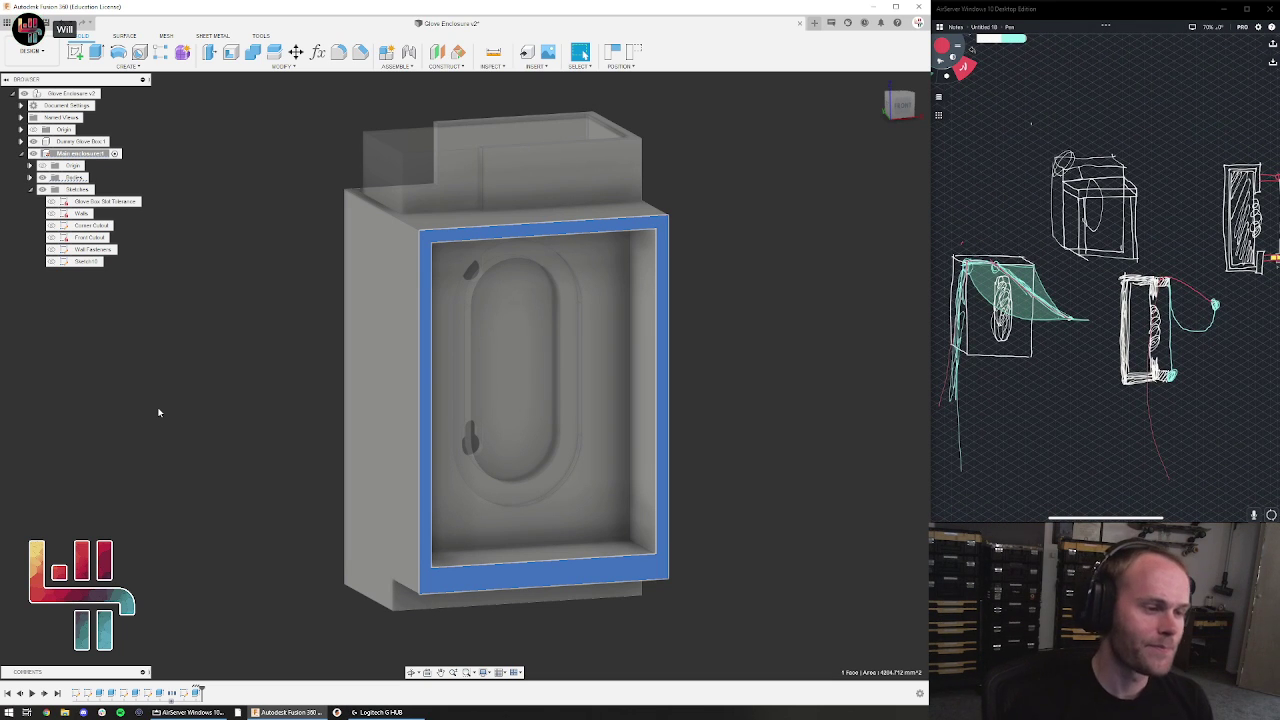
click(305, 384)
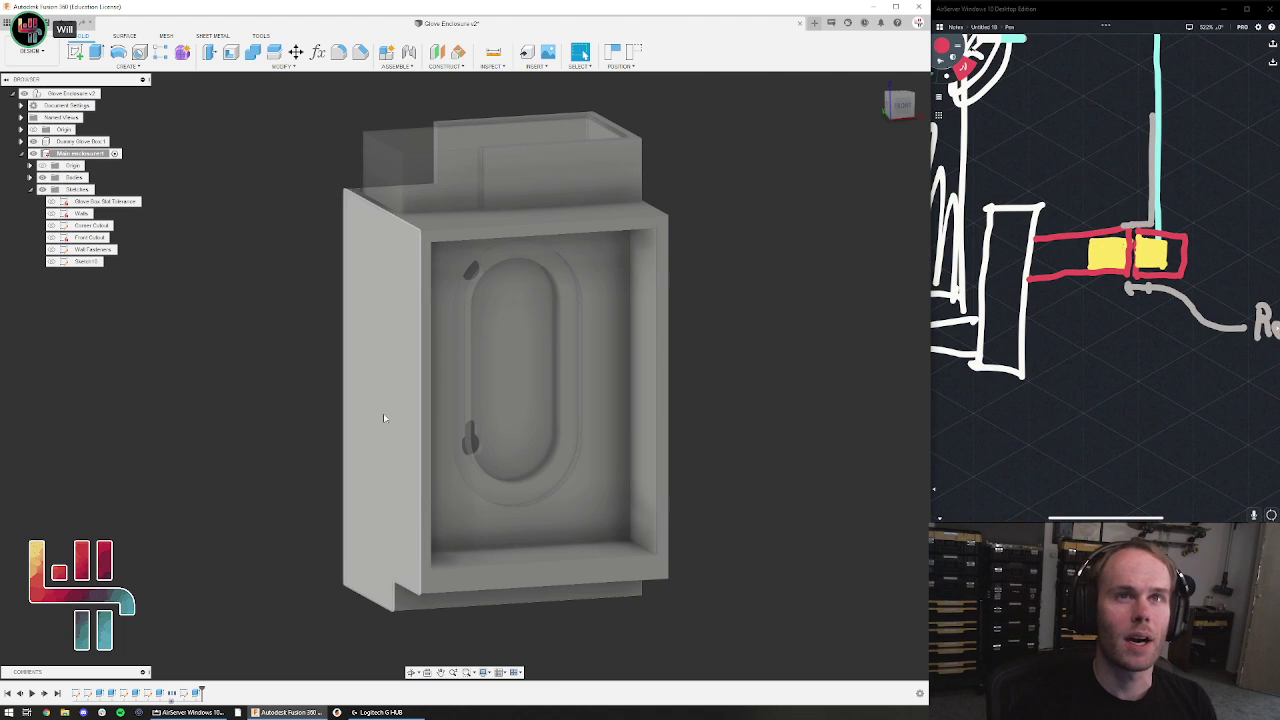
shift+middle_drag(371, 374, 390, 514)
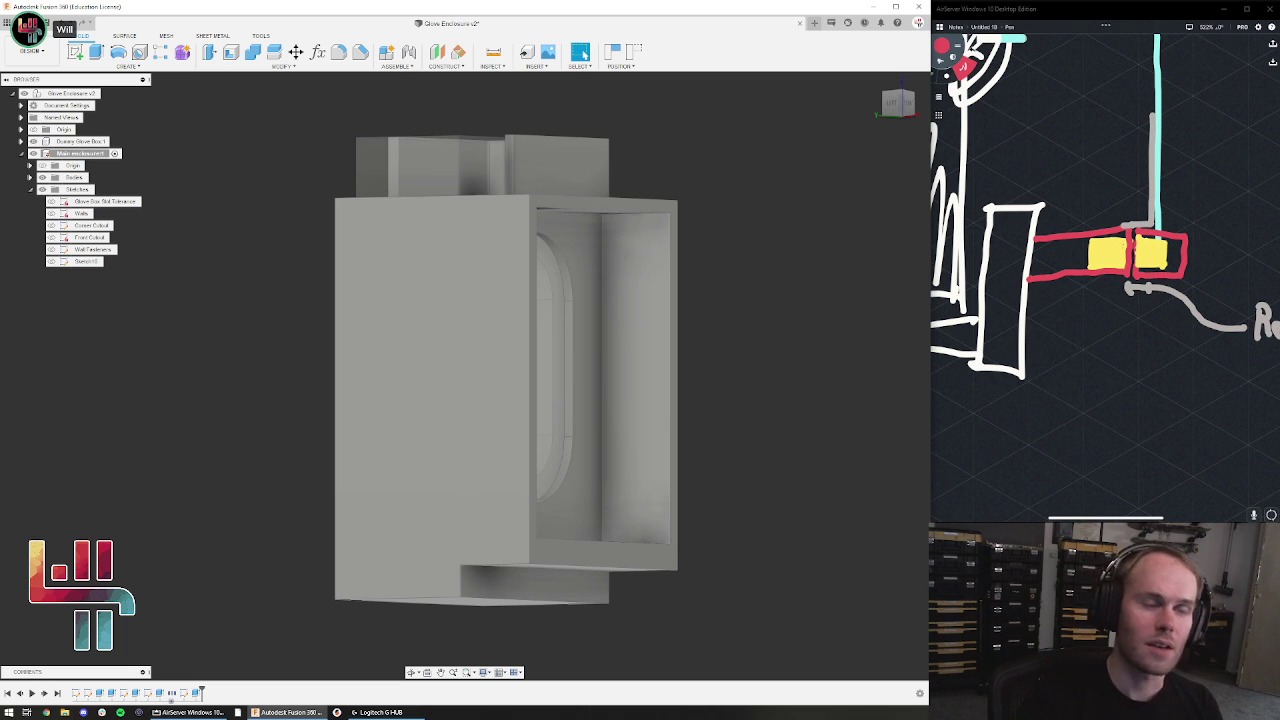
Reopen the front border sketch and delete the lower border with its two rectangular recesses and their dimensions
double_click(192, 693)
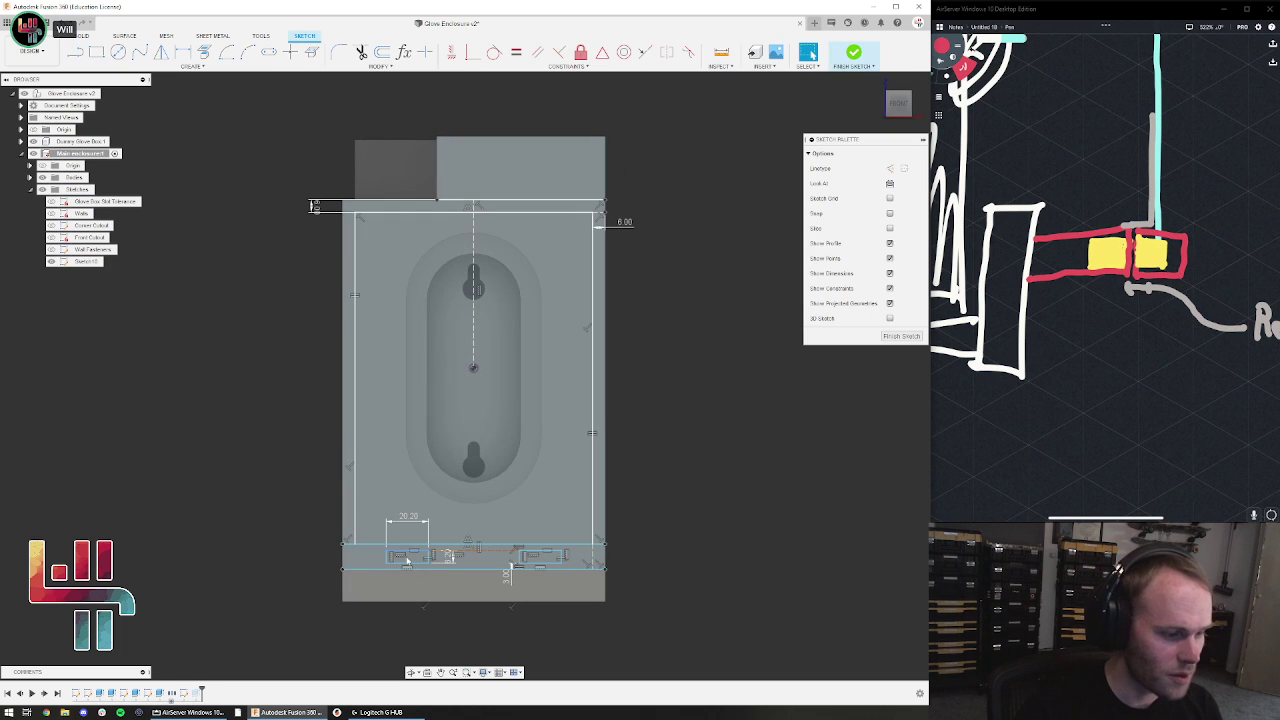
click(402, 553)
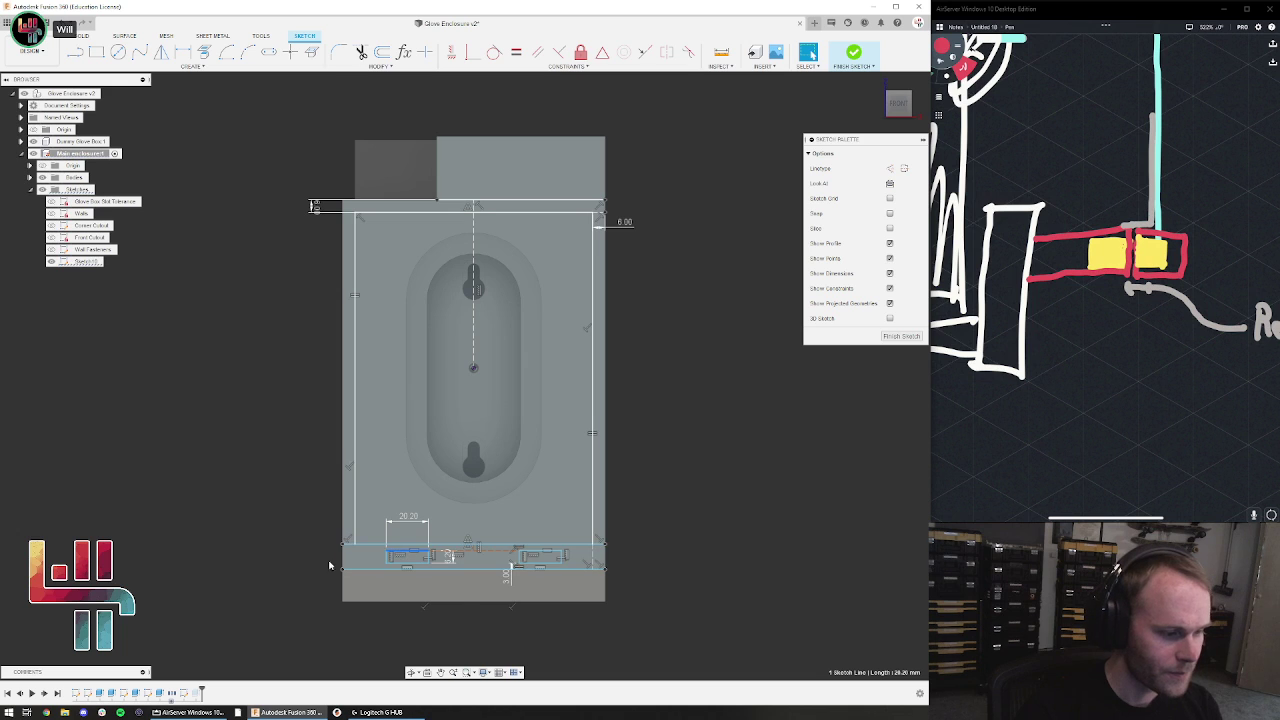
drag(308, 548, 683, 604)
key(Delete)
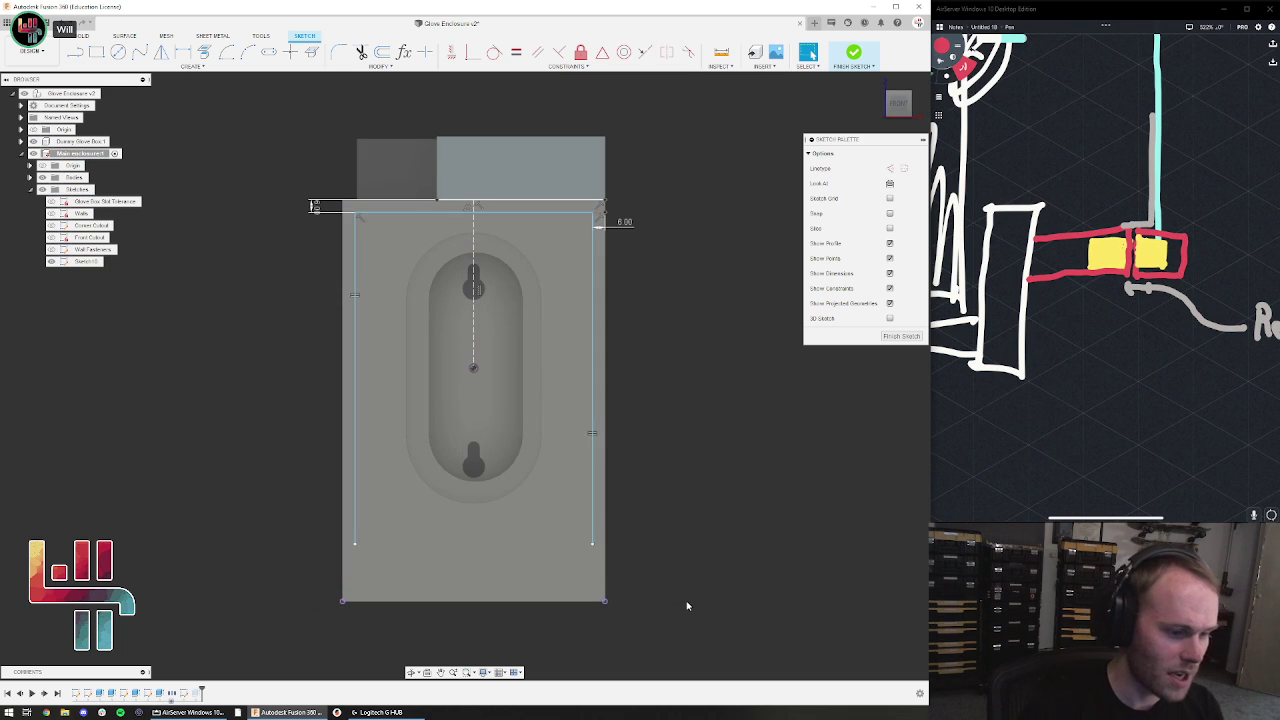
Close the lower ends of both border side strips with short lines, continuing without capturing the moved position, and finish the sketch
click(78, 52)
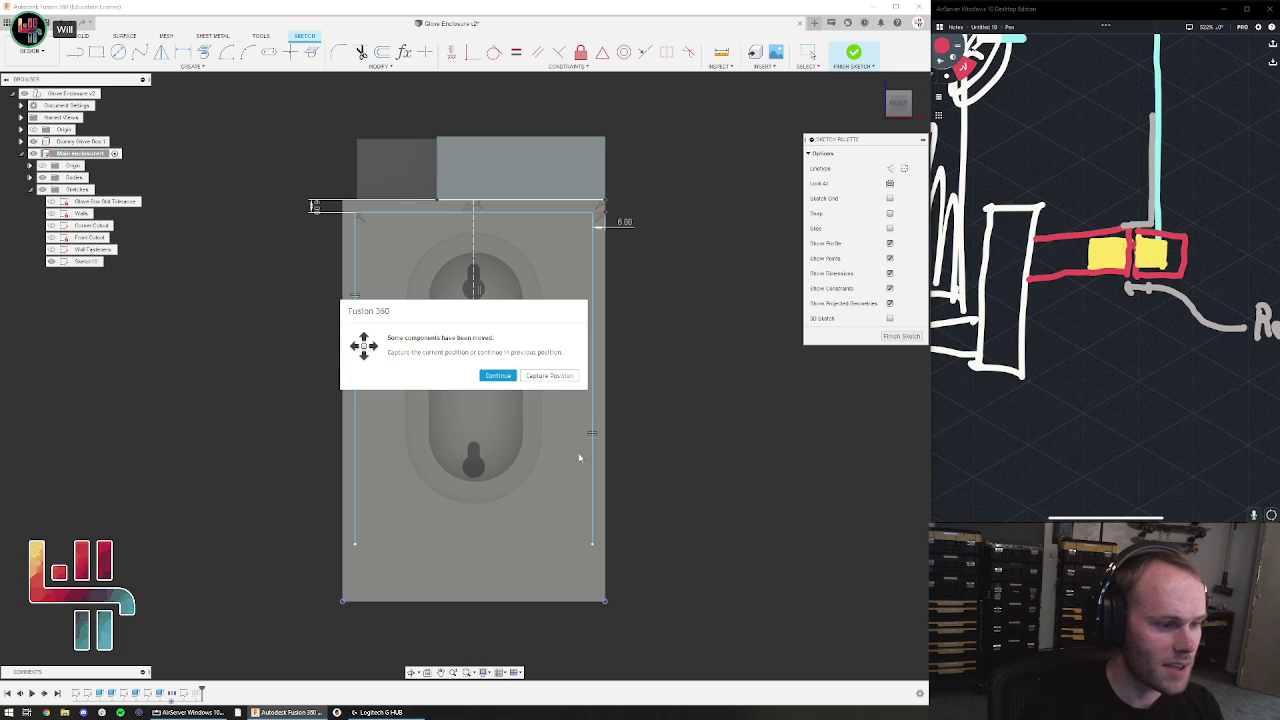
click(511, 376)
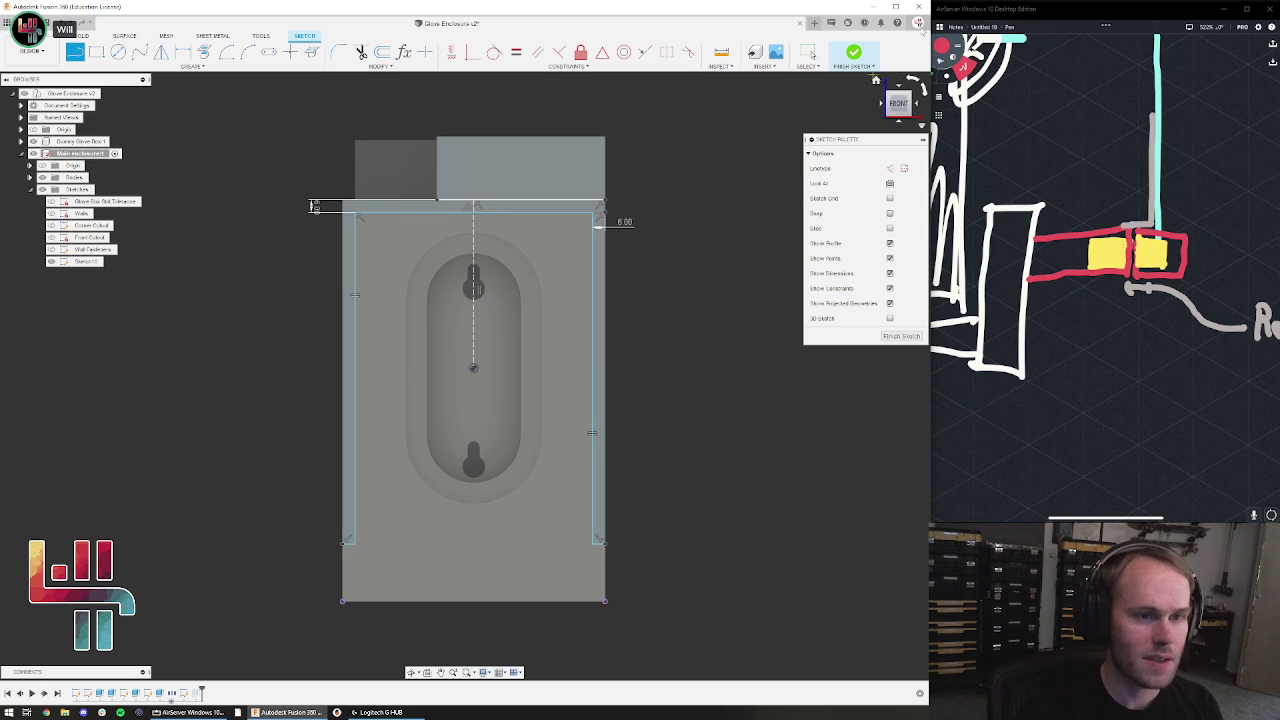
click(853, 52)
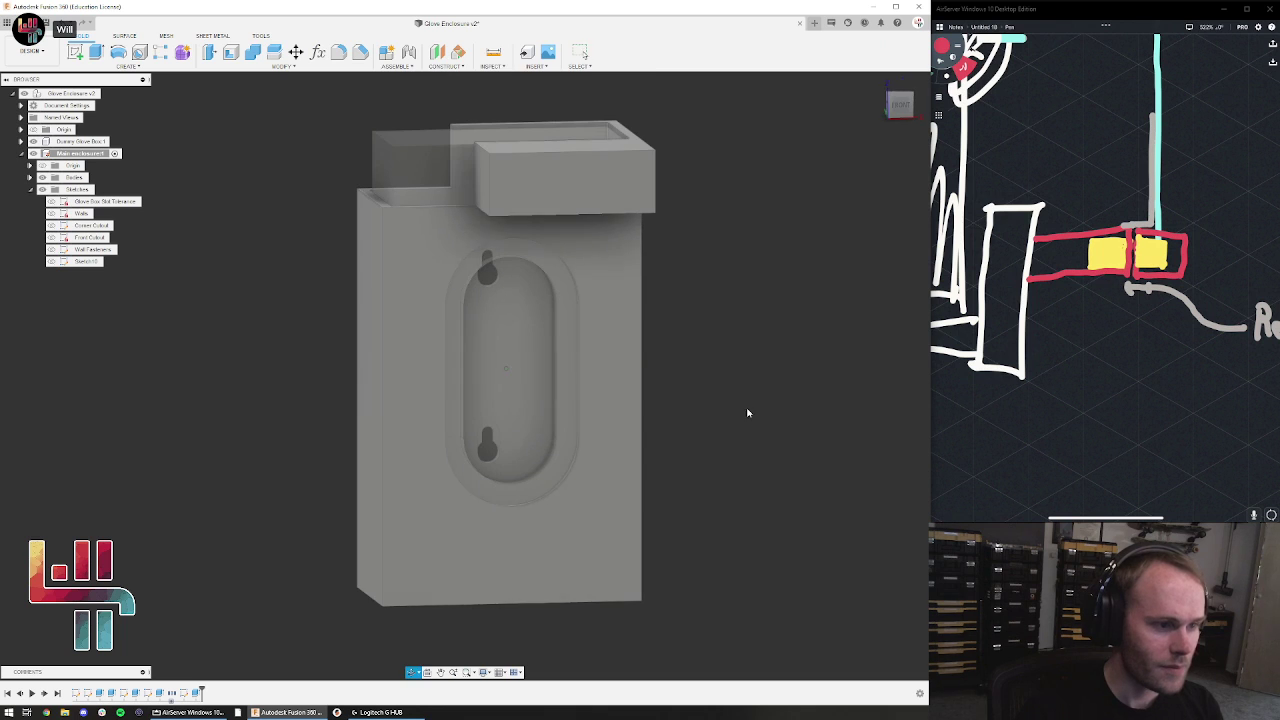
Reopen the border sketch, remove the outline around the block above the border, and finish the sketch
double_click(184, 692)
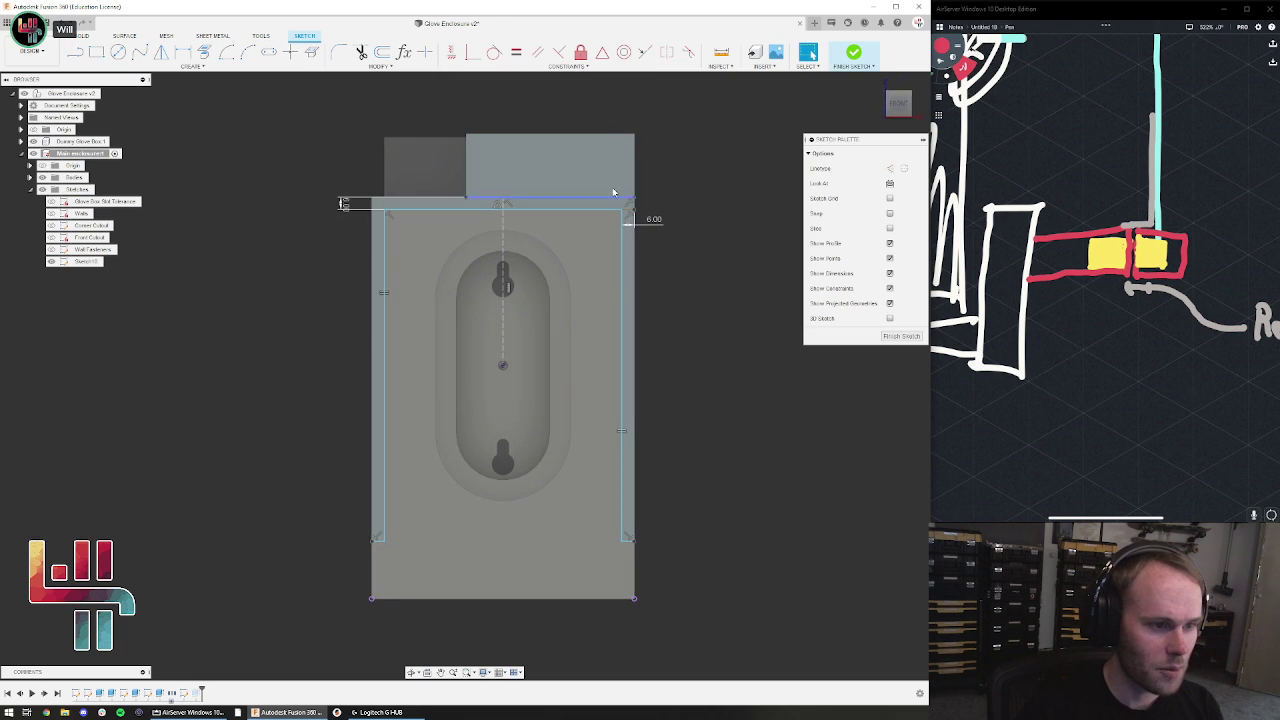
click(604, 134)
click(466, 162)
click(853, 52)
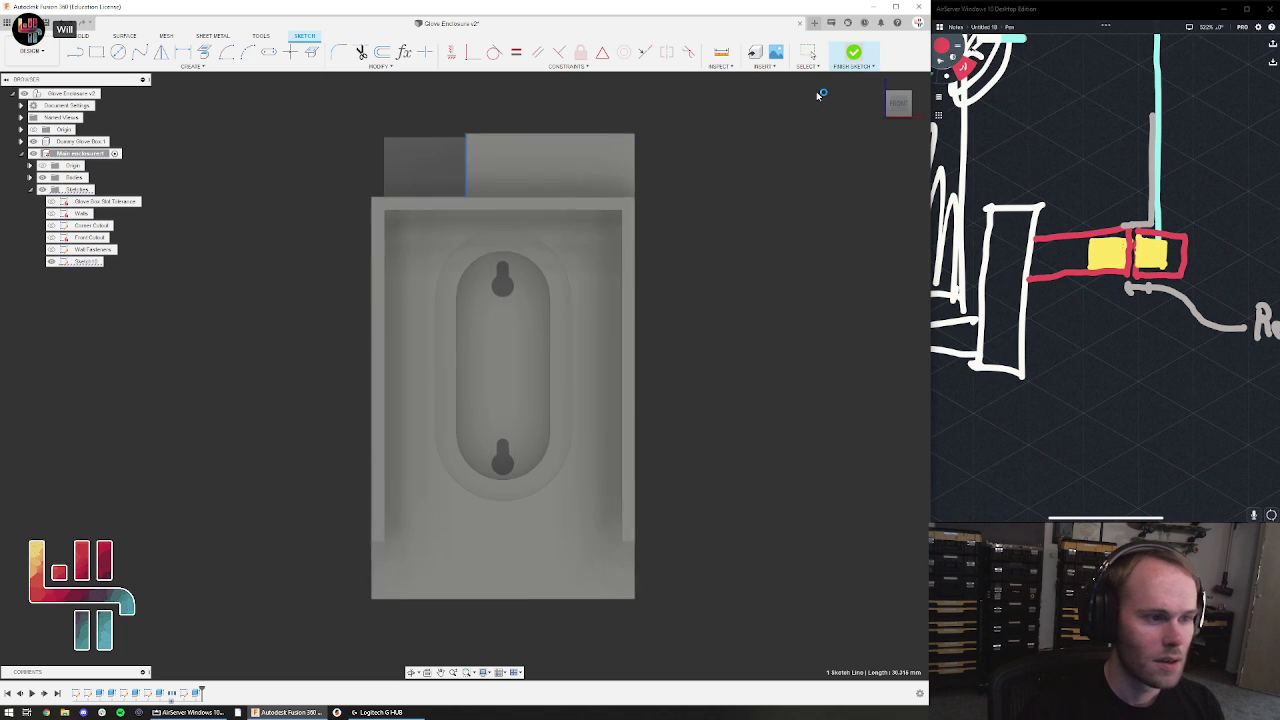
Start a sketch on the front face of the U-shaped border and draw a freestanding rectangle beside the enclosure
mouse_move(758, 305)
shift+middle_down()
mouse_move(714, 300)
mouse_move(775, 300)
shift+middle_up()
click(543, 210)
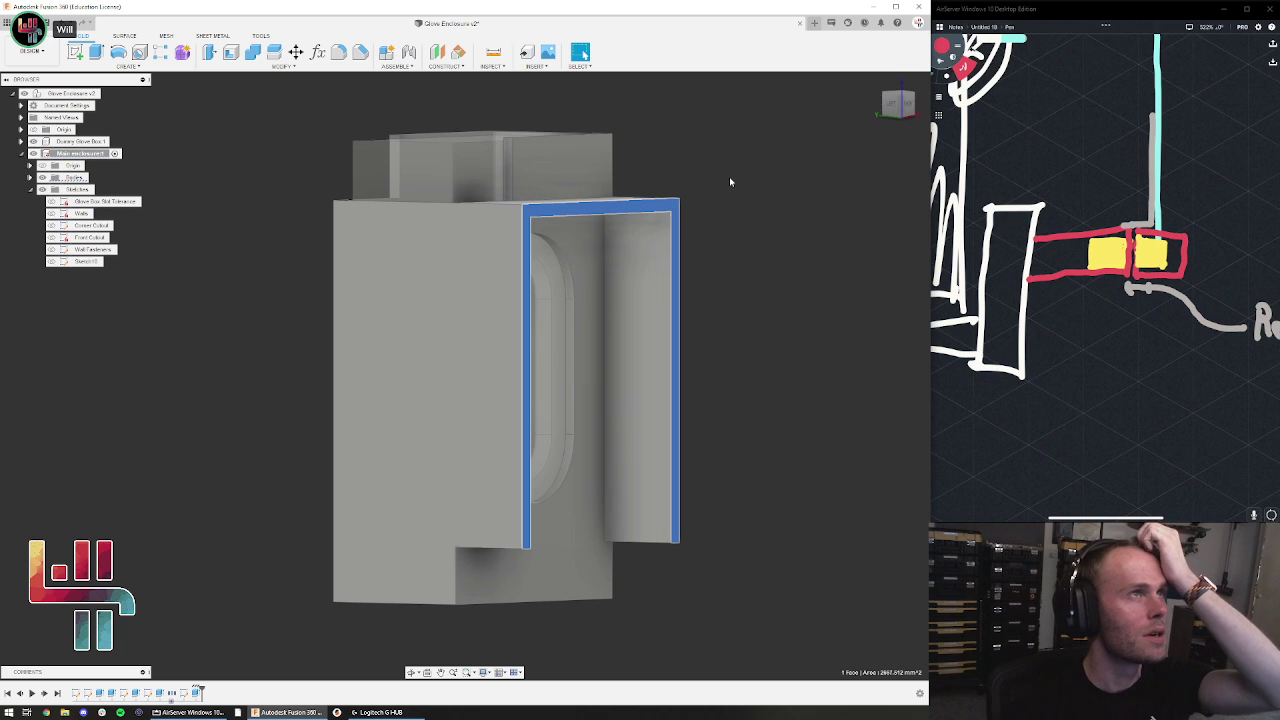
shift+middle_drag(729, 182, 742, 212)
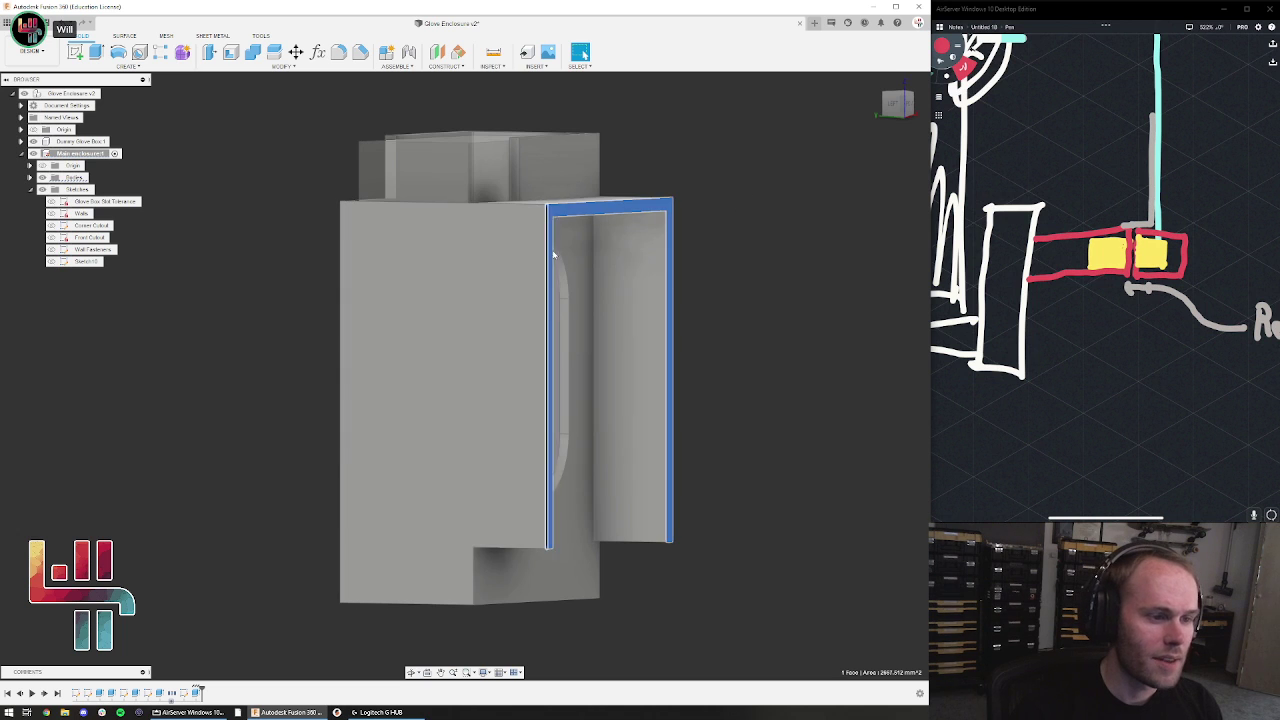
shift+middle_drag(700, 229, 712, 296)
middle_drag(755, 274, 613, 243)
click(75, 52)
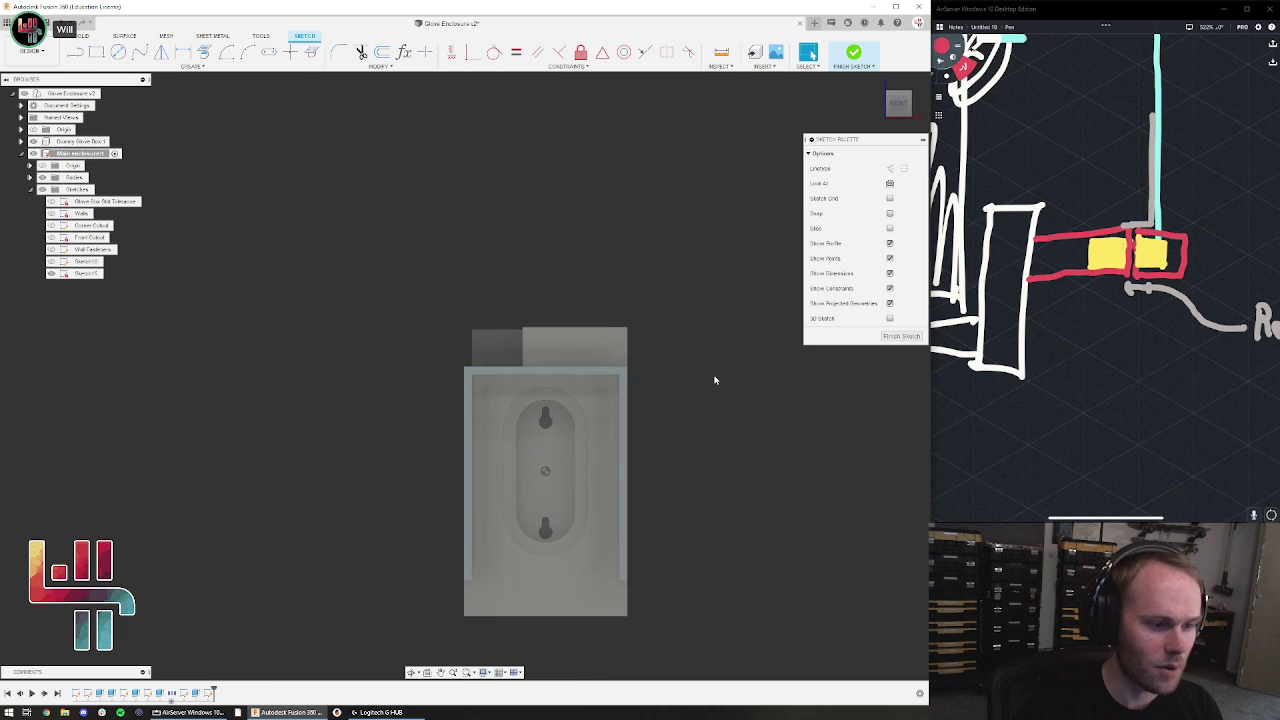
click(96, 52)
click(426, 429)
click(563, 317)
key(Escape)
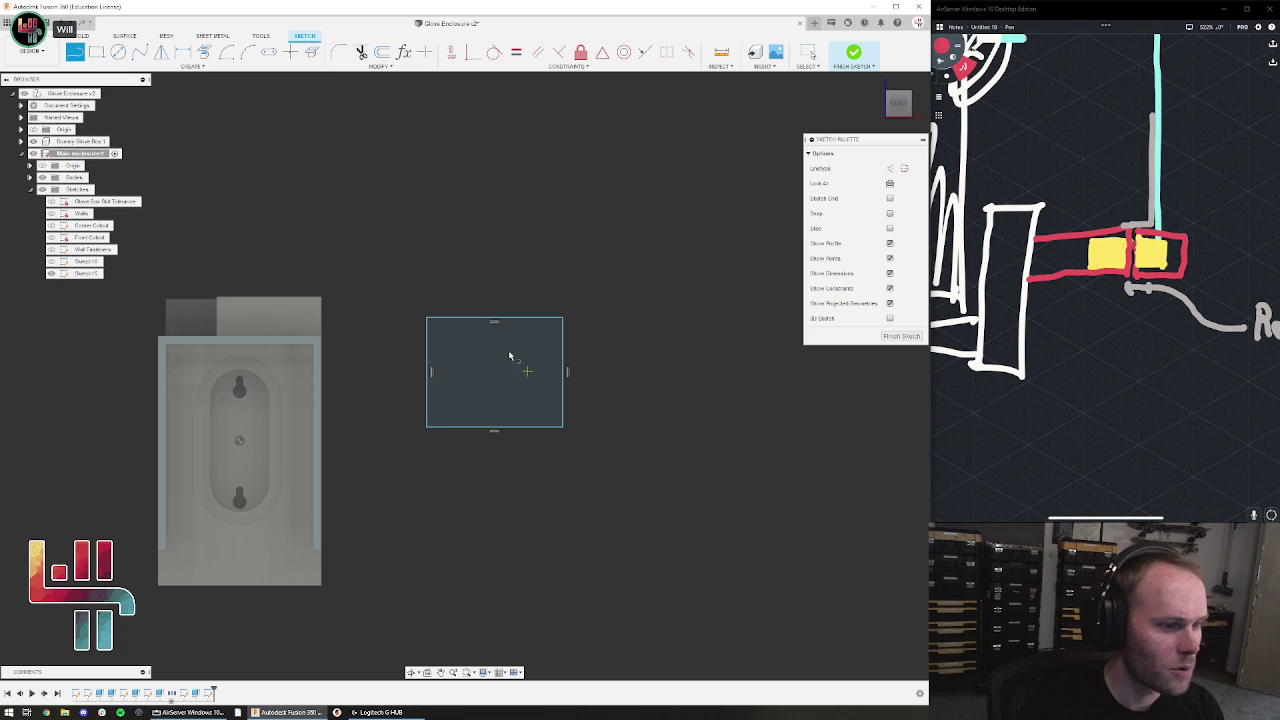
Draw a narrow vertical slot from the middle of the rectangle's upper edge down into it, and finish the sketch
click(494, 319)
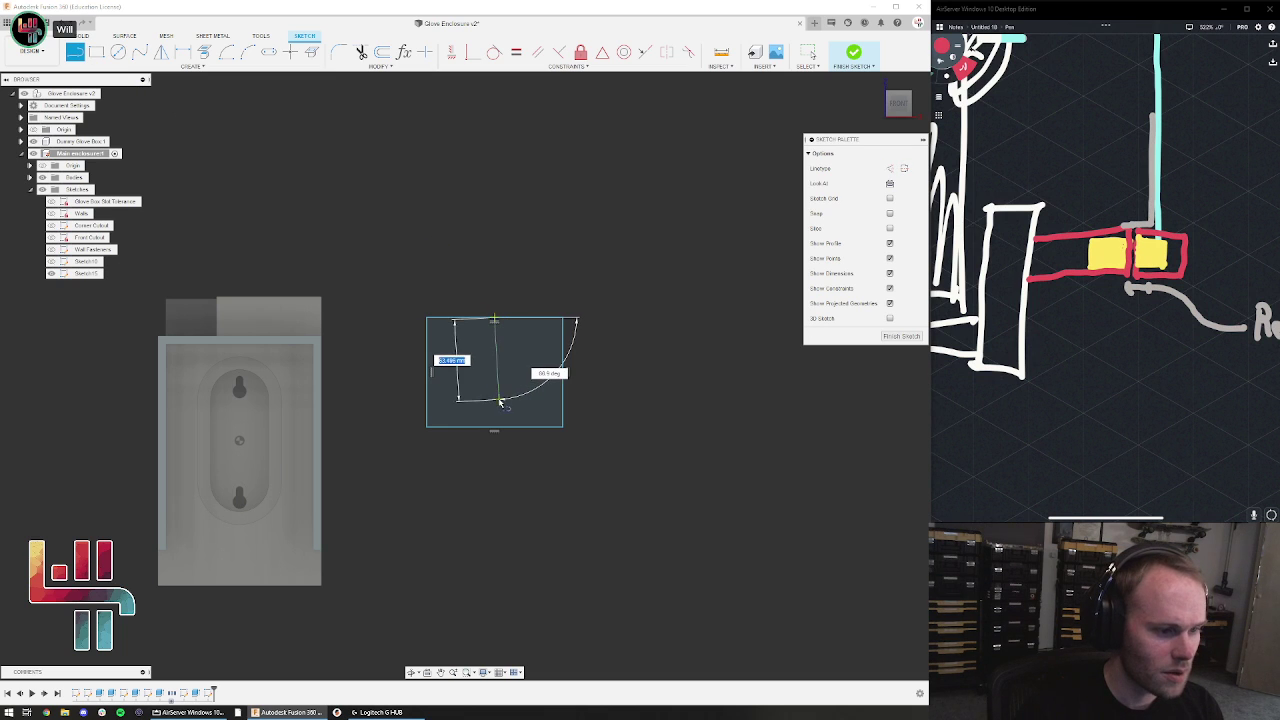
click(494, 400)
scroll(497, 400, up, 4)
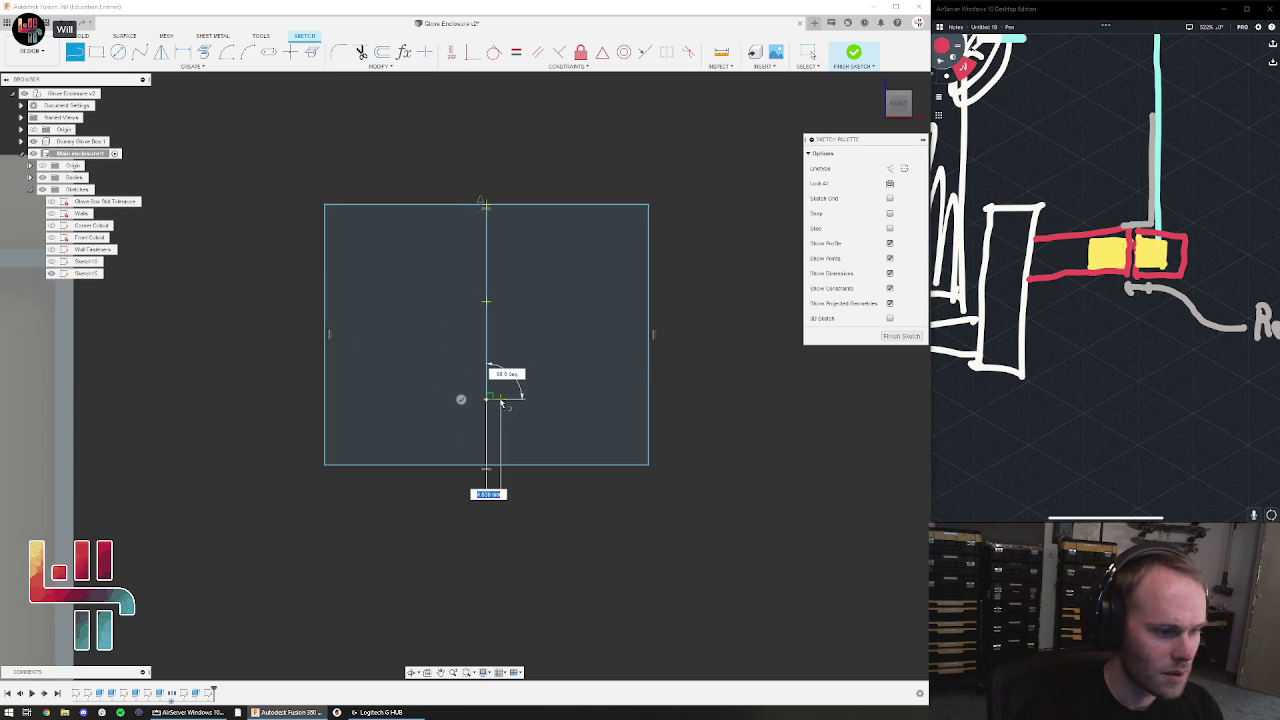
click(495, 205)
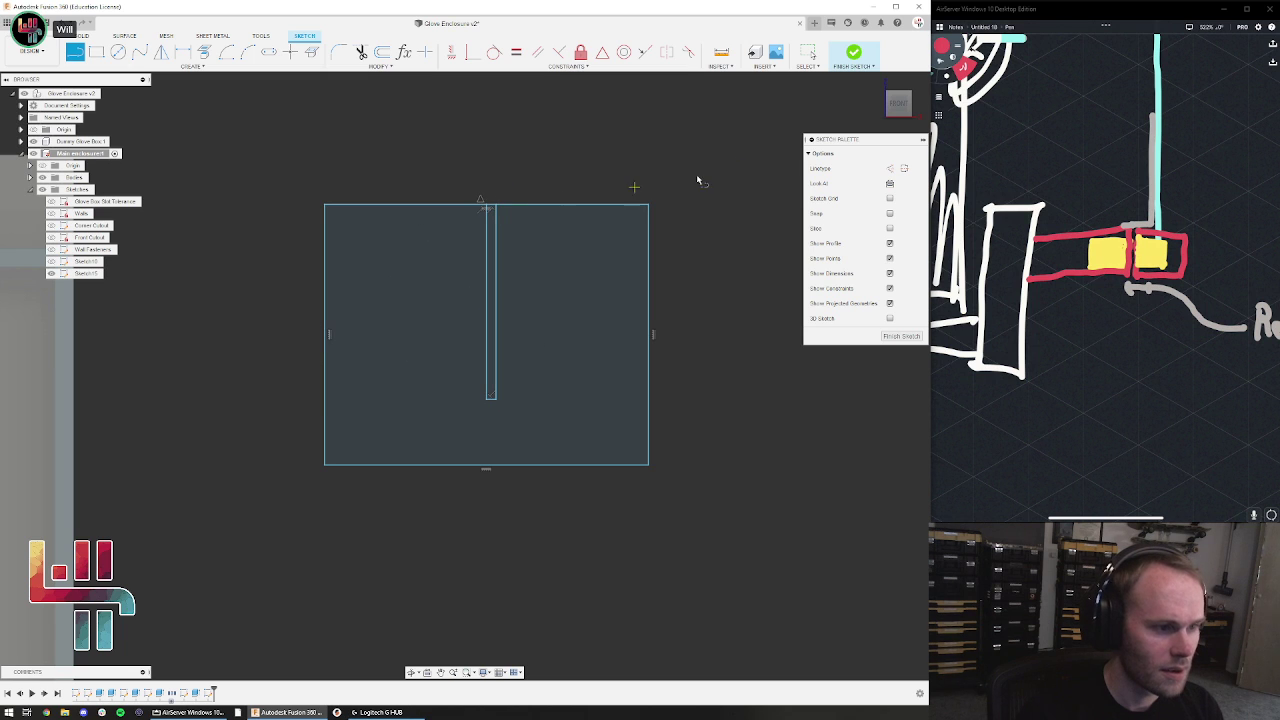
click(851, 57)
click(554, 354)
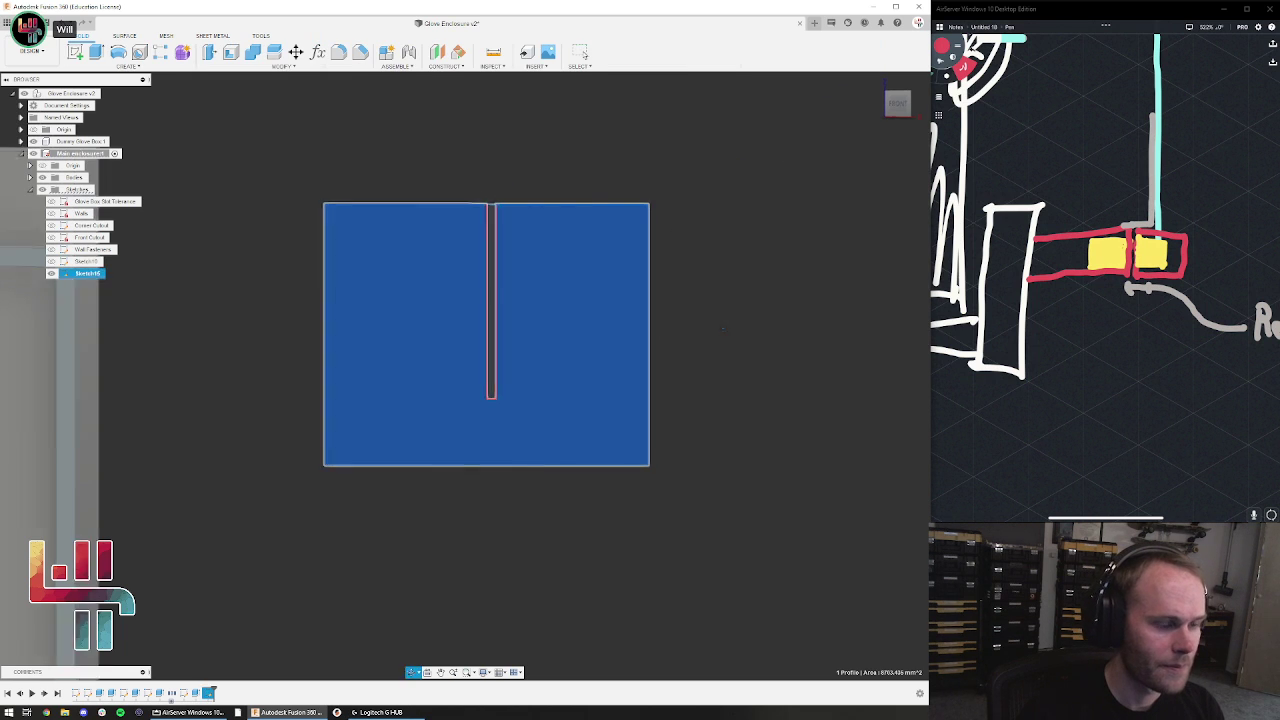
click(75, 52)
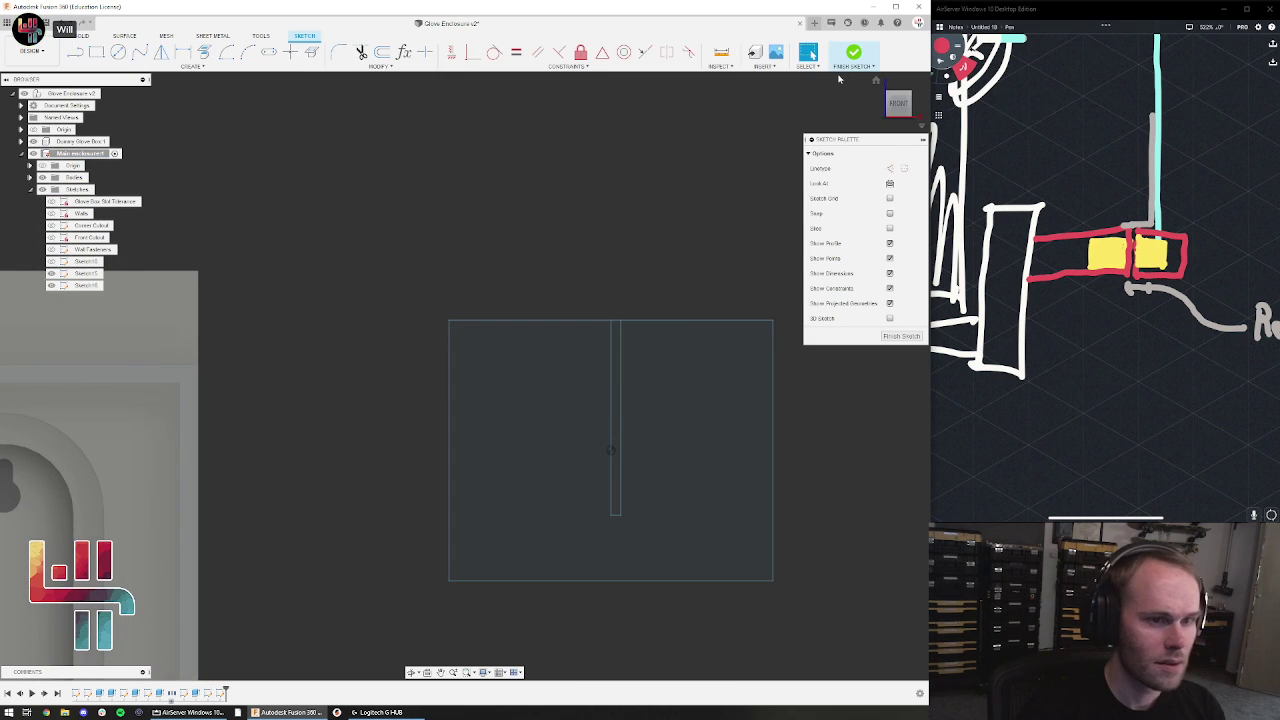
mouse_move(789, 163)
shift+middle_down()
mouse_move(660, 251)
mouse_move(110, 88)
shift+middle_up()
Extrude the slotted rectangle profile forward about 173 mm as a new body
key(e)
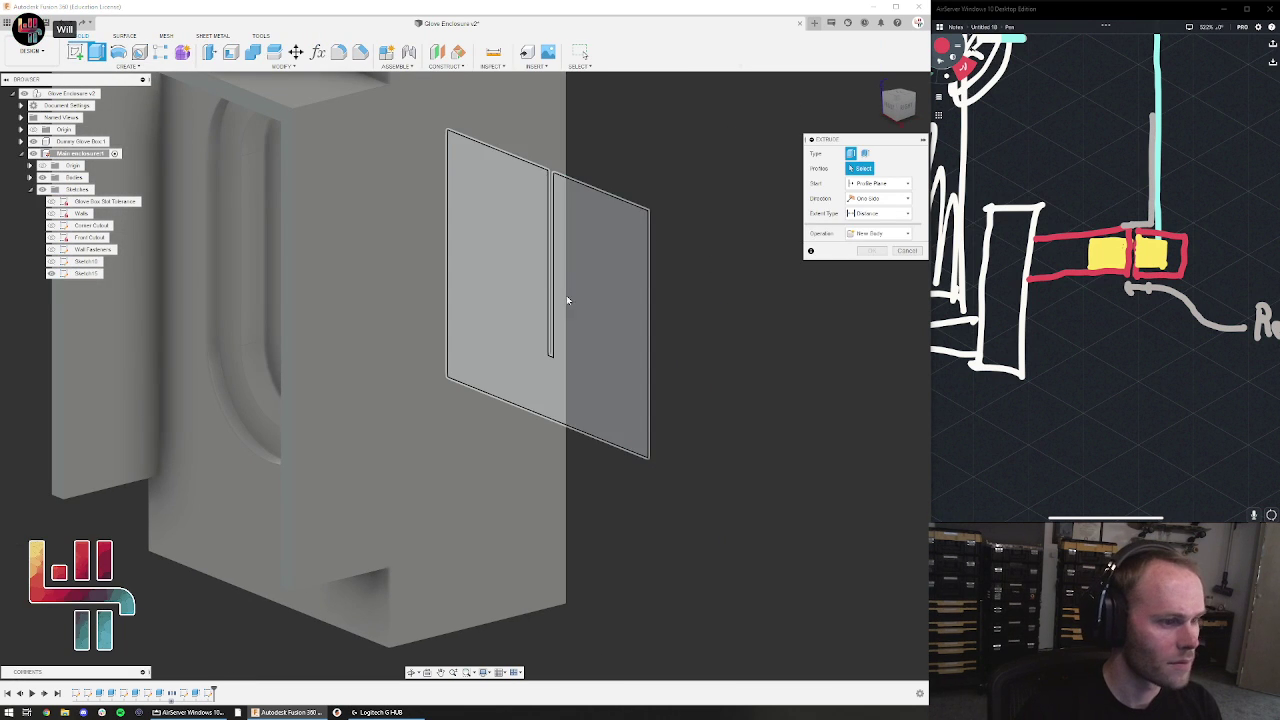
drag(538, 297, 119, 401)
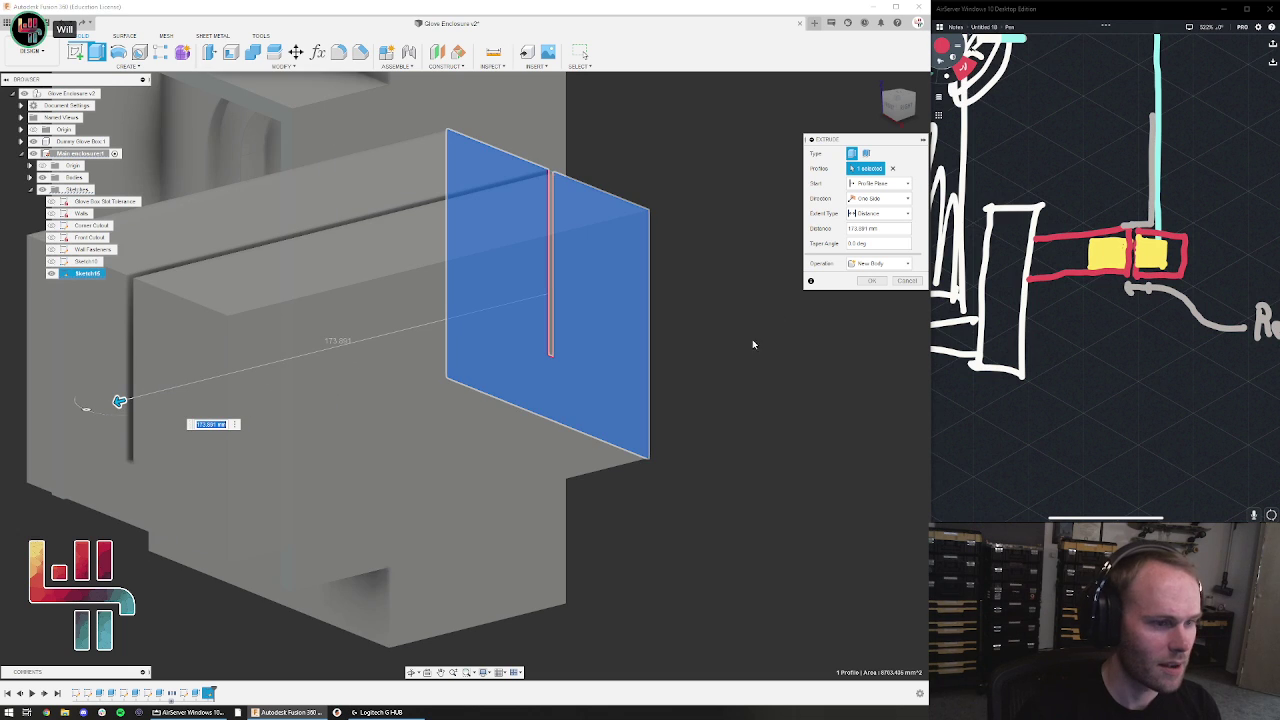
click(882, 281)
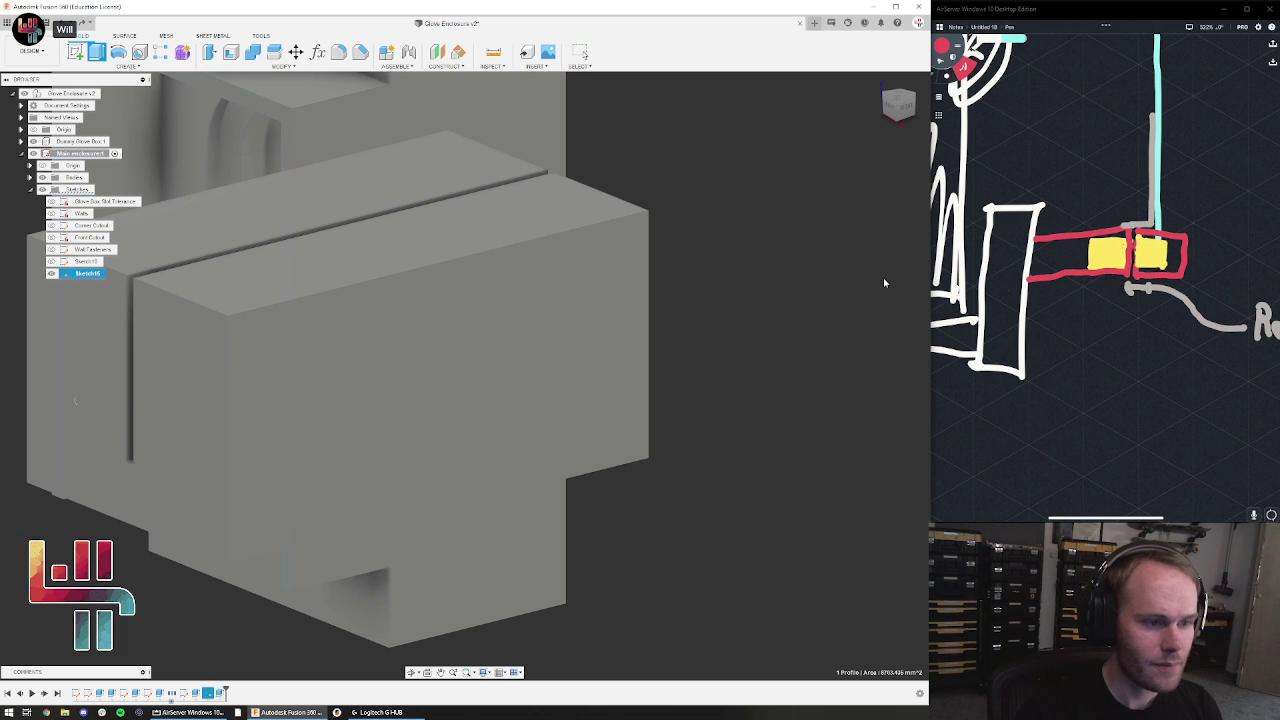
middle_drag(448, 345, 702, 294)
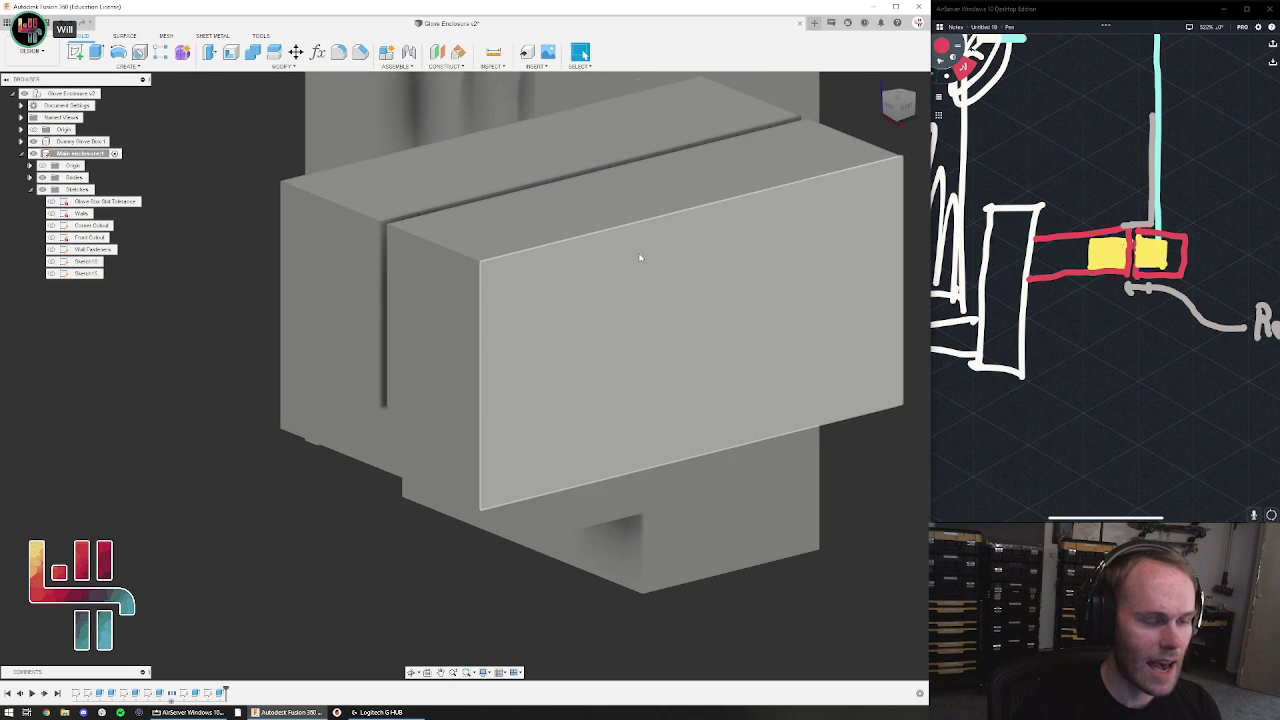
Sketch two pairs of concentric circles side by side on the slotted block's long outer face and finish the sketch
scroll(640, 257, down, 2)
middle_drag(643, 252, 803, 264)
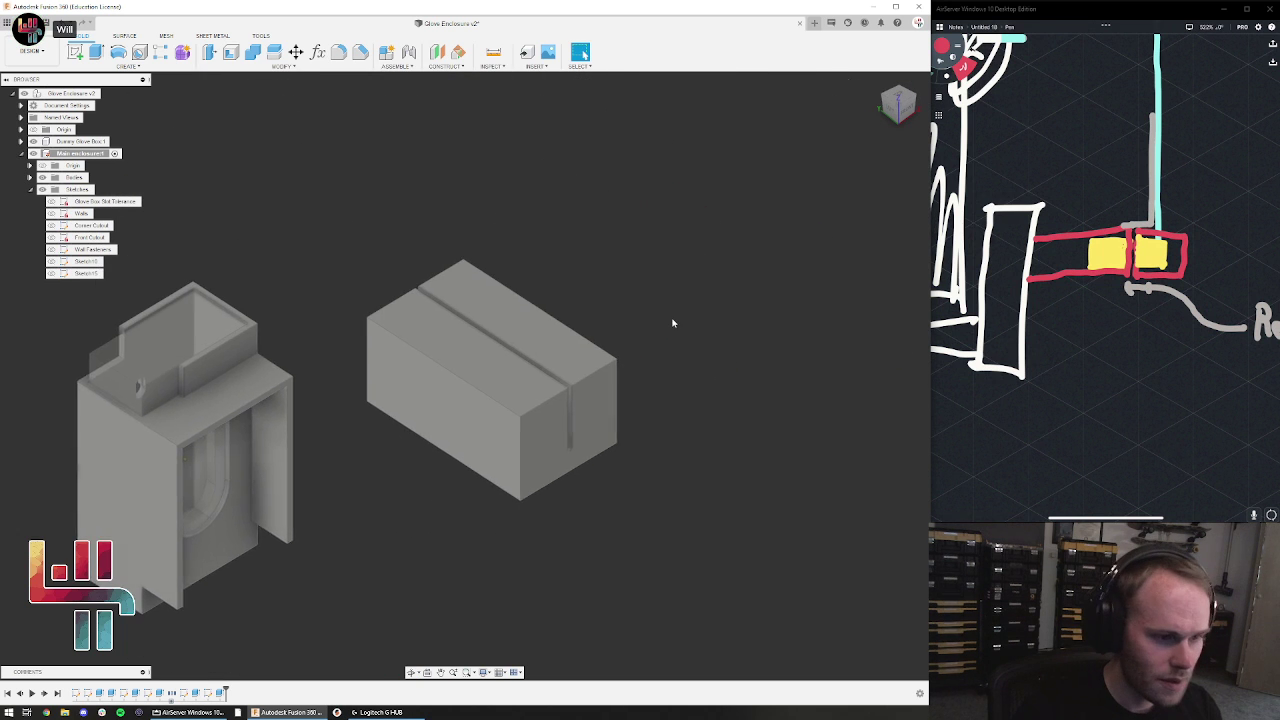
scroll(669, 316, up, 3)
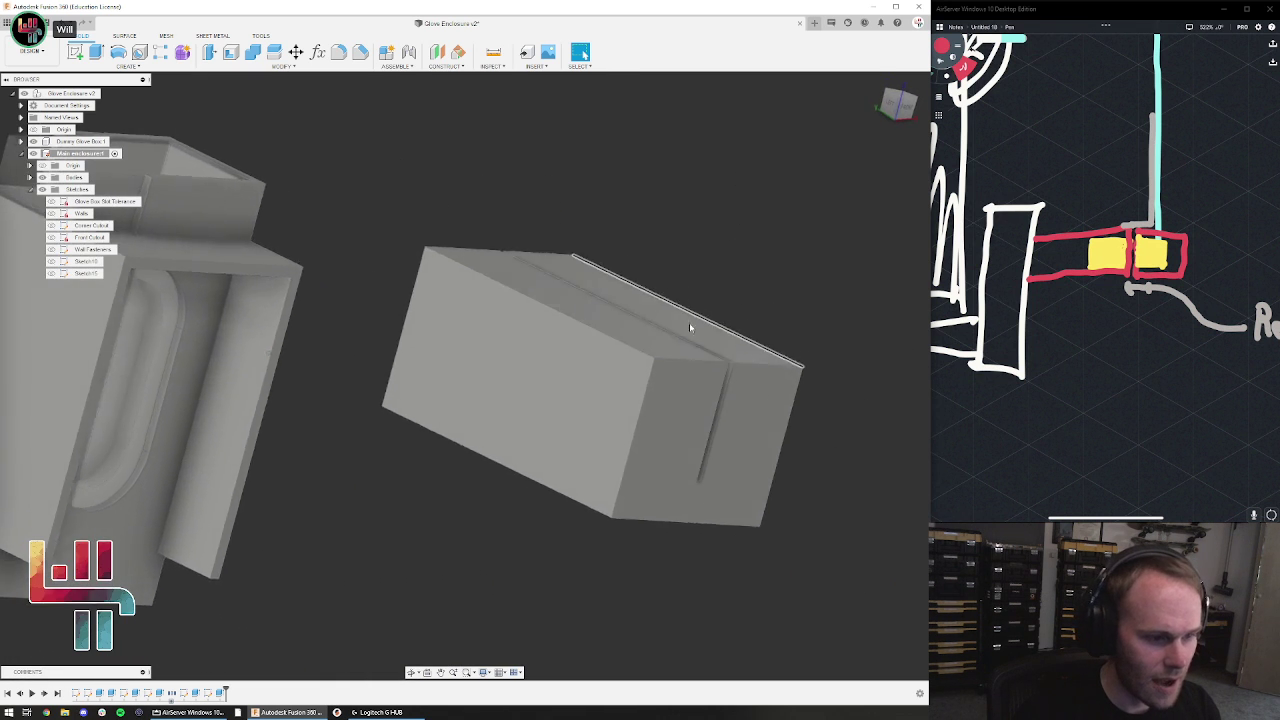
click(75, 52)
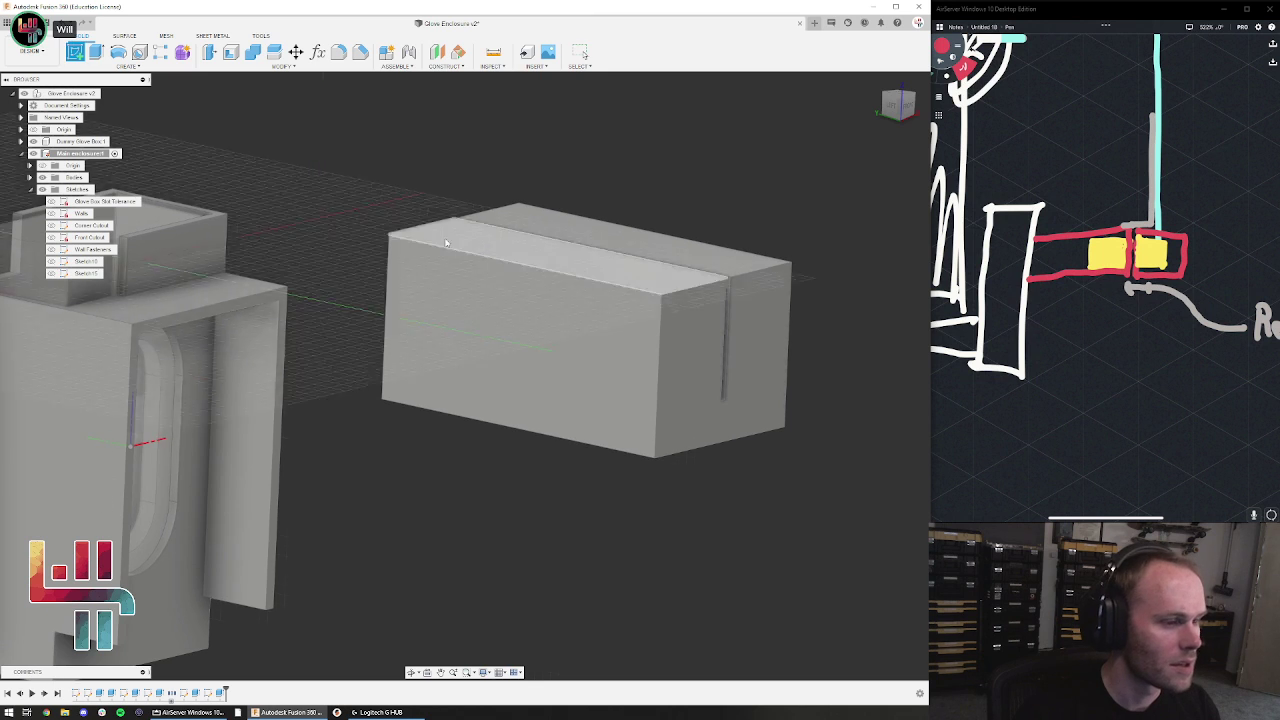
click(516, 418)
key(c)
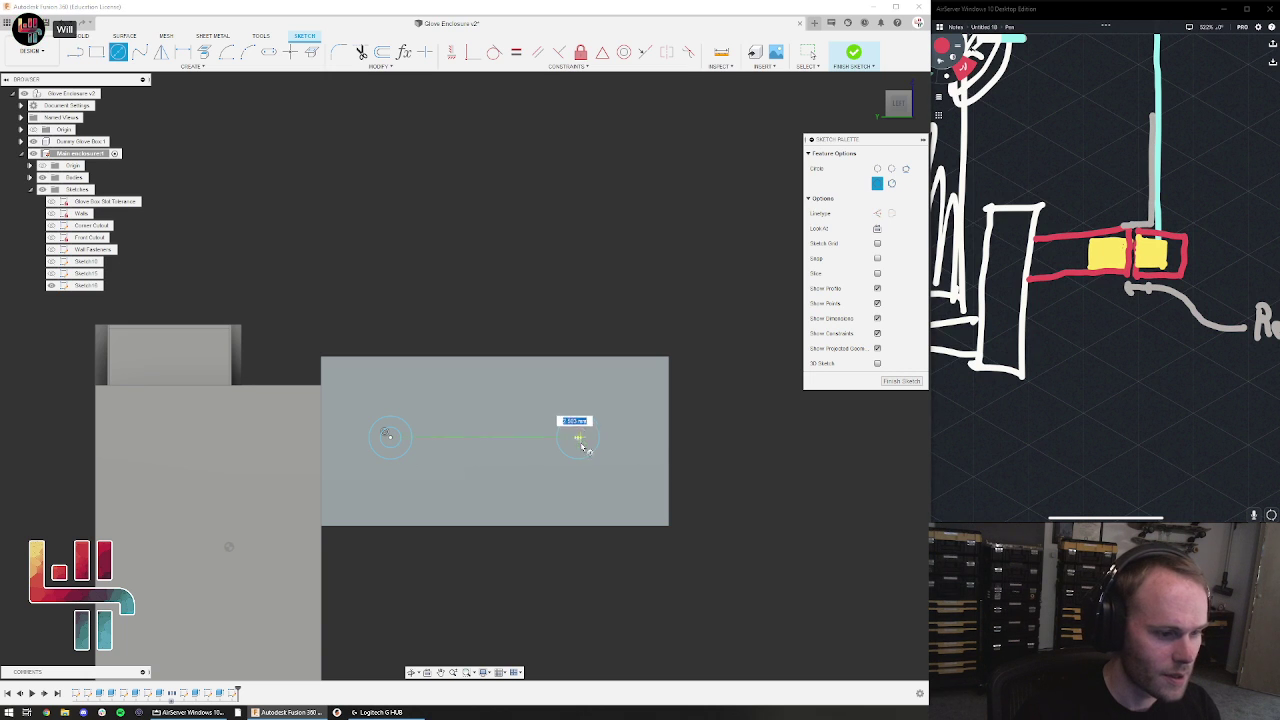
click(901, 381)
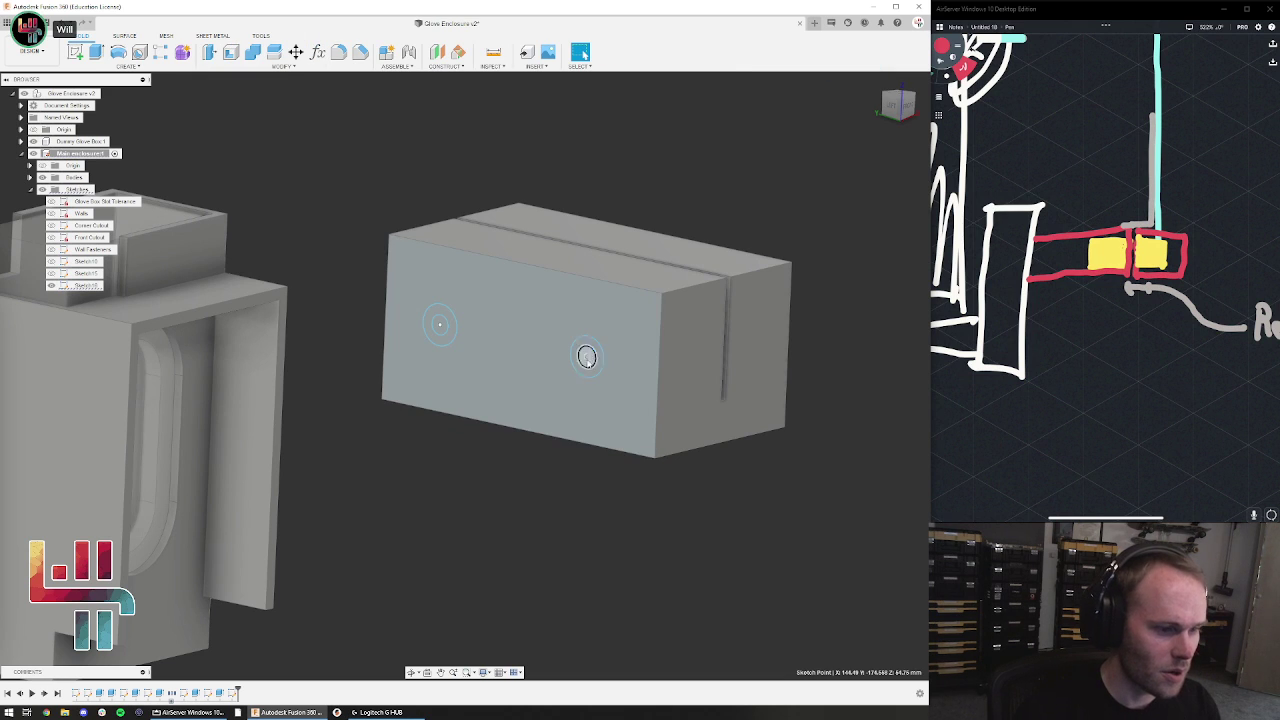
Extrude the two inner circles as a cut through the entire block to form two bolt holes
key(e)
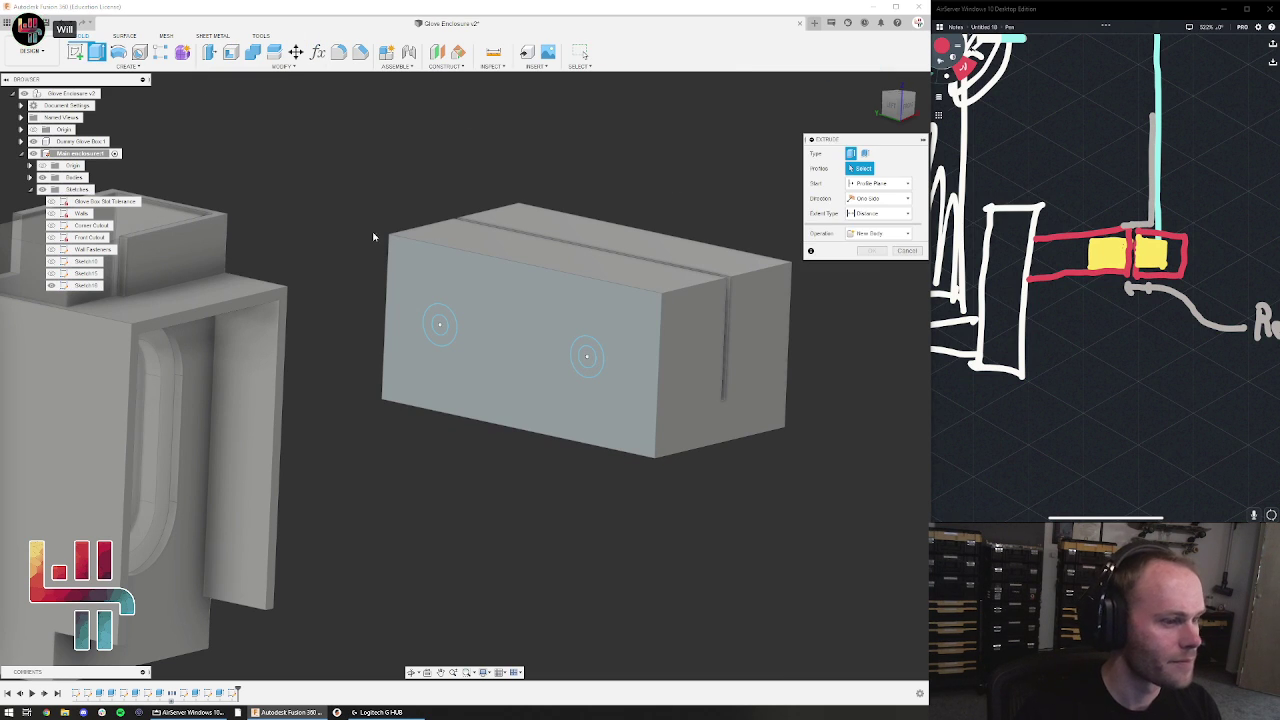
click(440, 324)
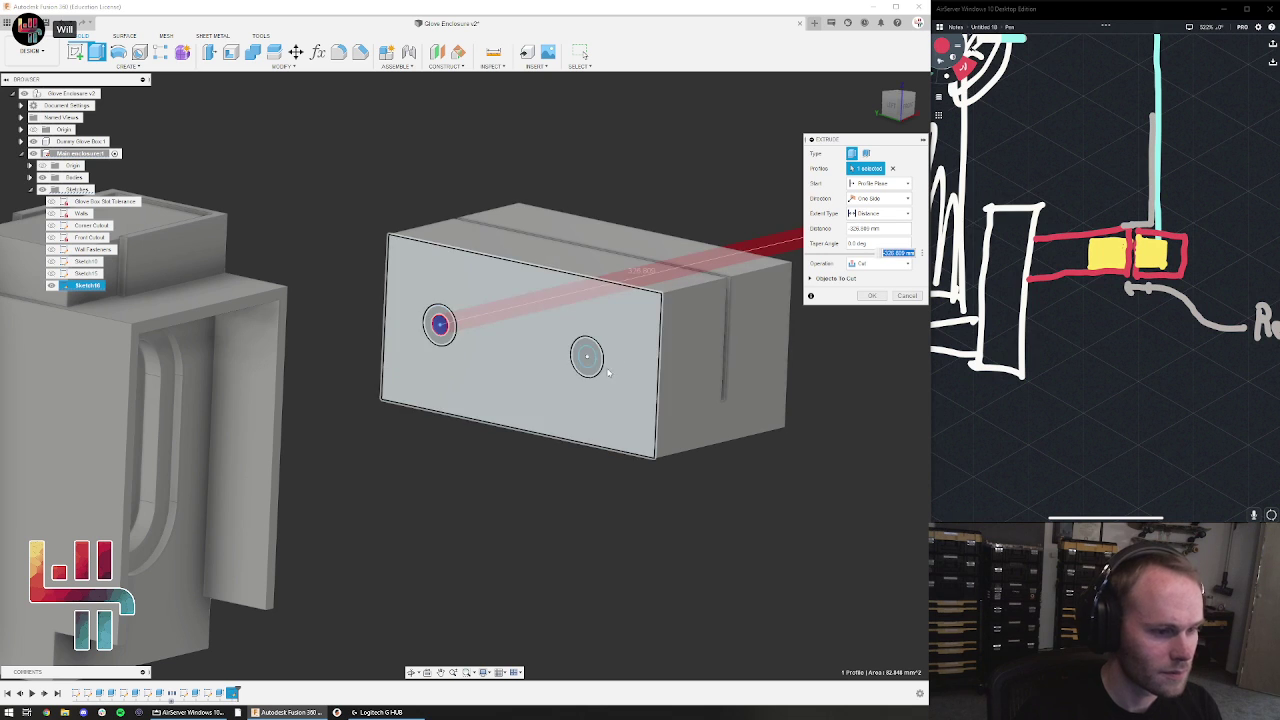
click(587, 357)
click(873, 297)
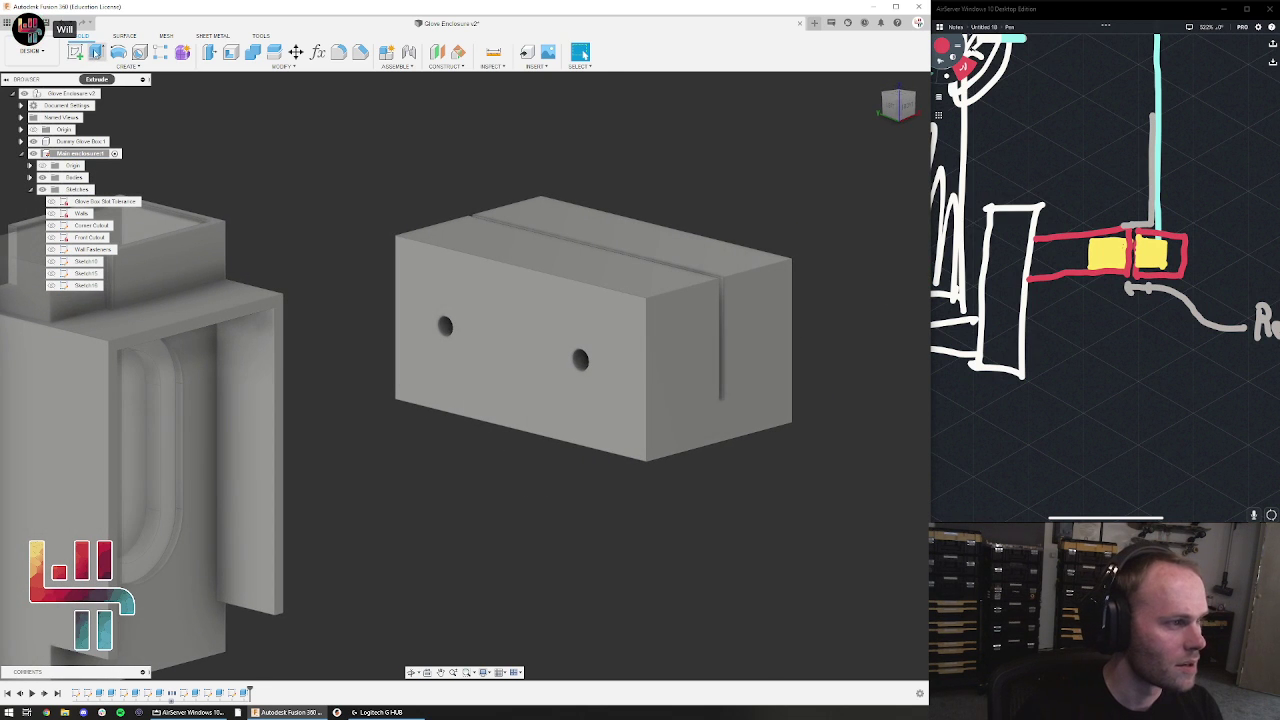
Cut shallow round counterbores around both holes from the outer circle profiles, reusing the same sketch
click(96, 53)
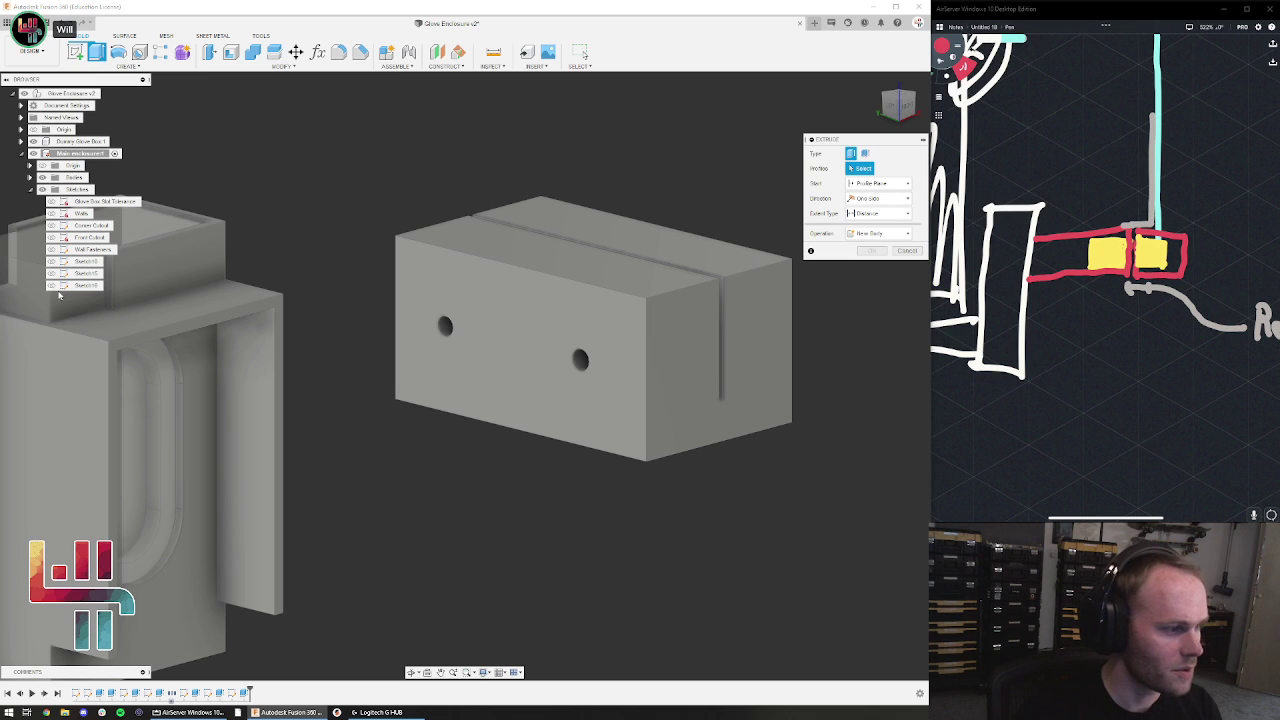
click(445, 326)
click(580, 360)
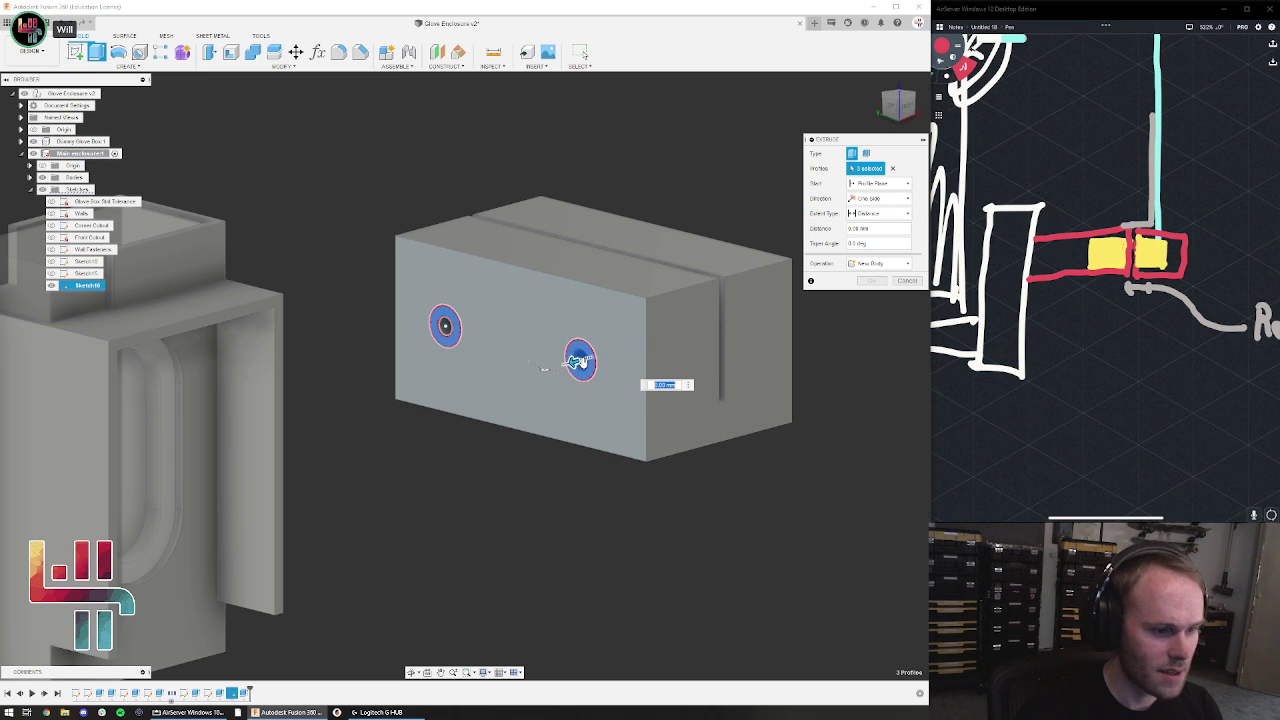
drag(581, 363, 606, 354)
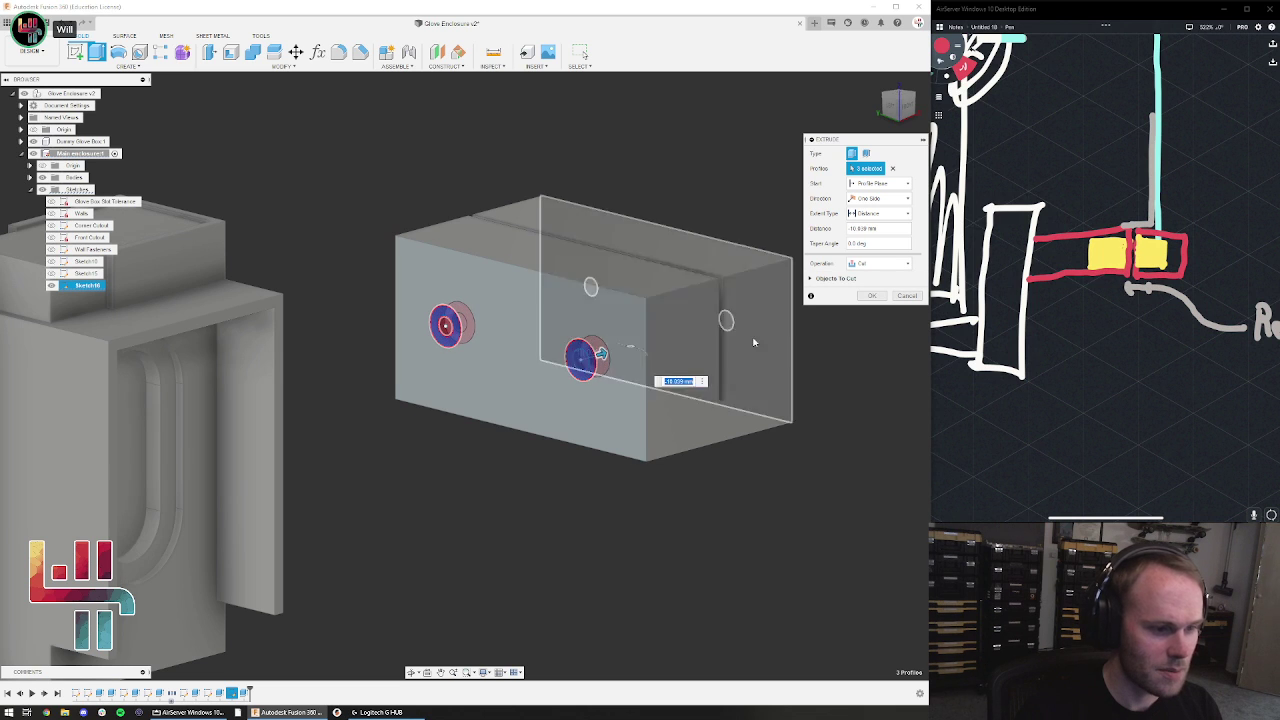
click(880, 297)
Sketch an inscribed hexagon centred on each of the two holes on the block's opposite long face and finish the sketch
shift+middle_drag(888, 388, 755, 380)
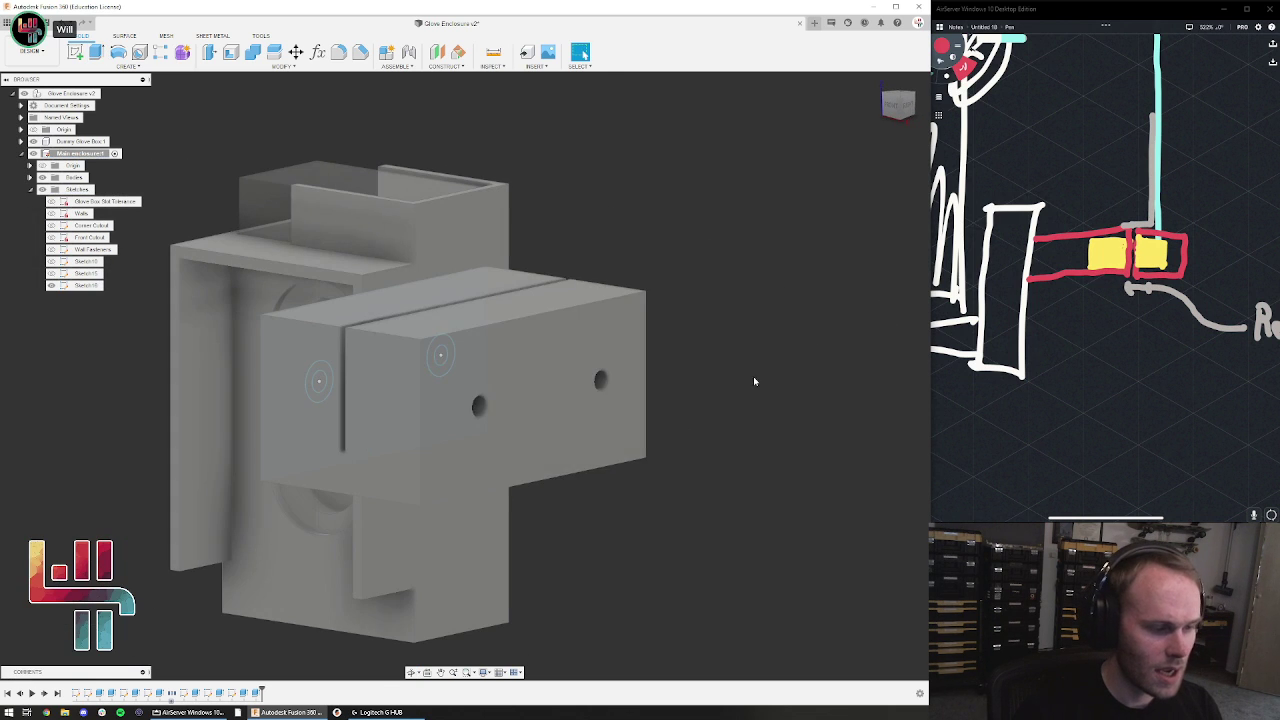
click(127, 66)
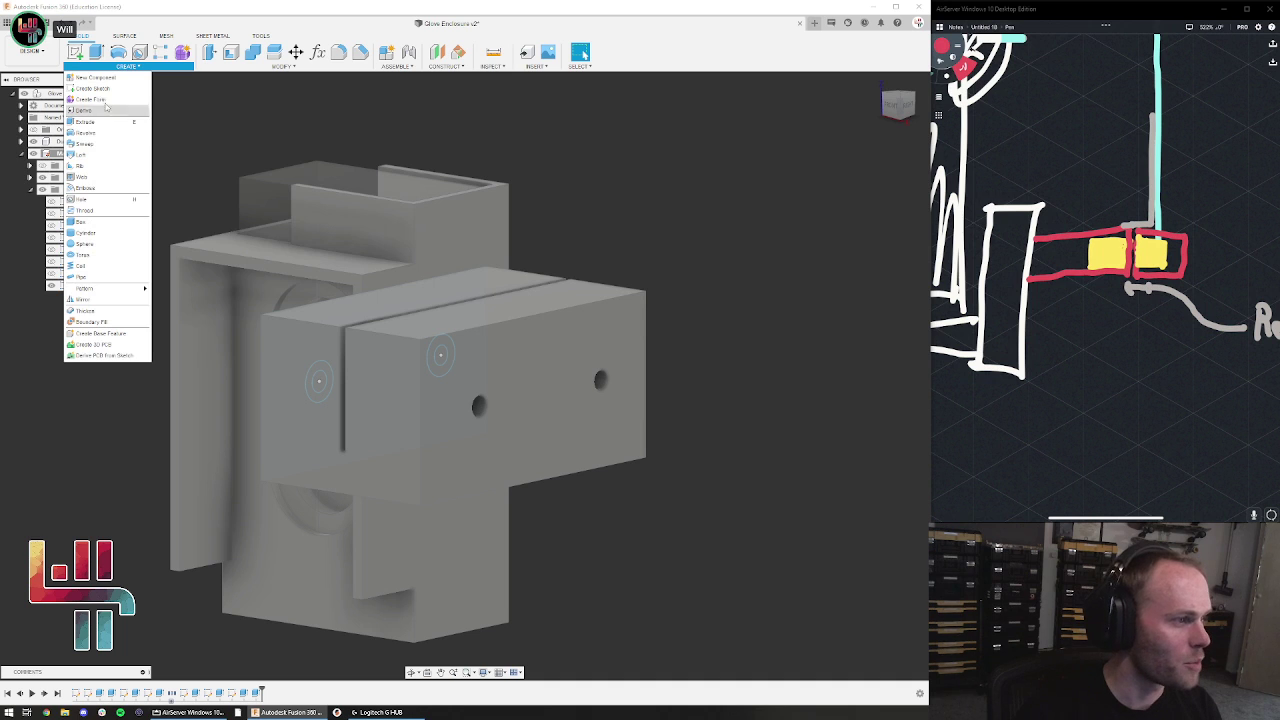
click(729, 198)
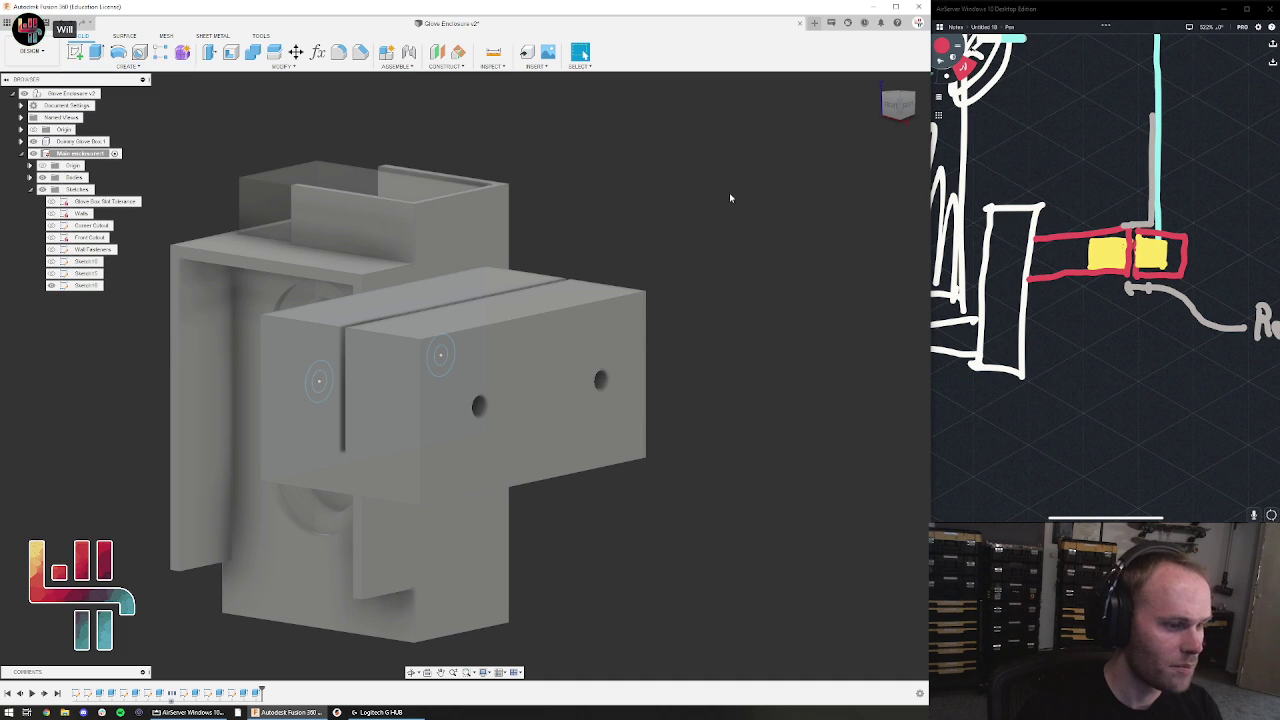
click(75, 52)
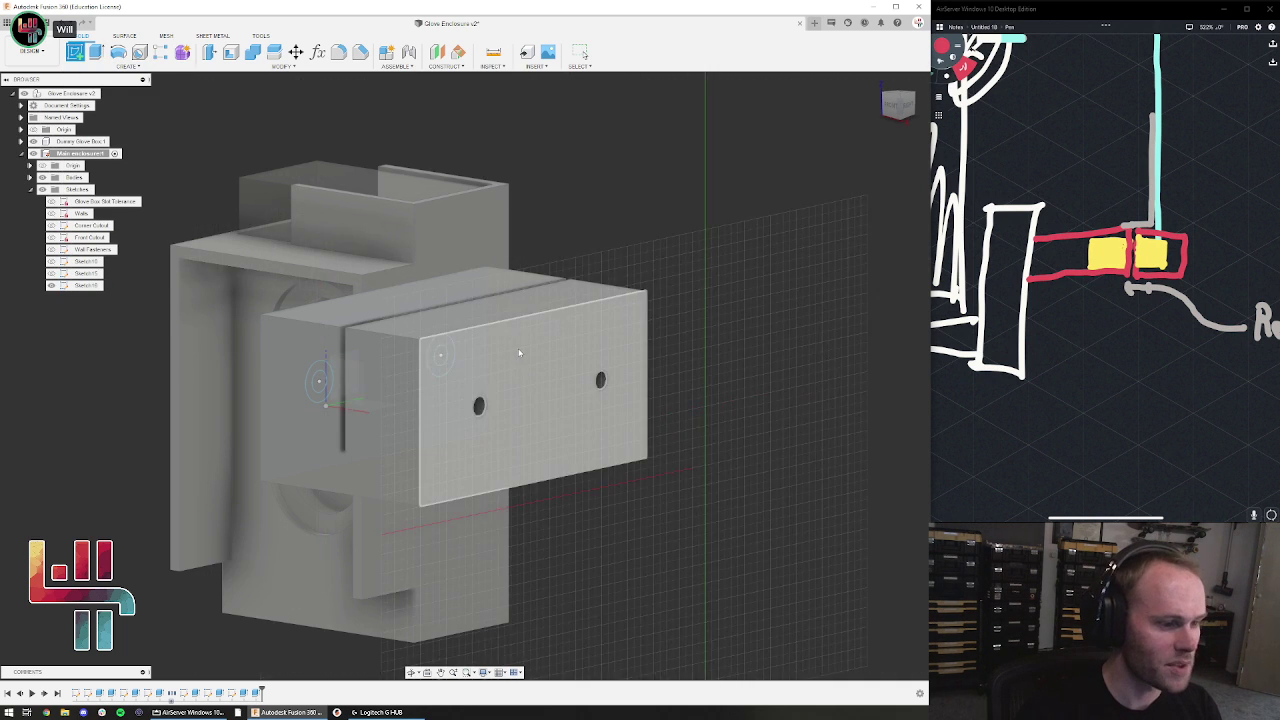
click(478, 340)
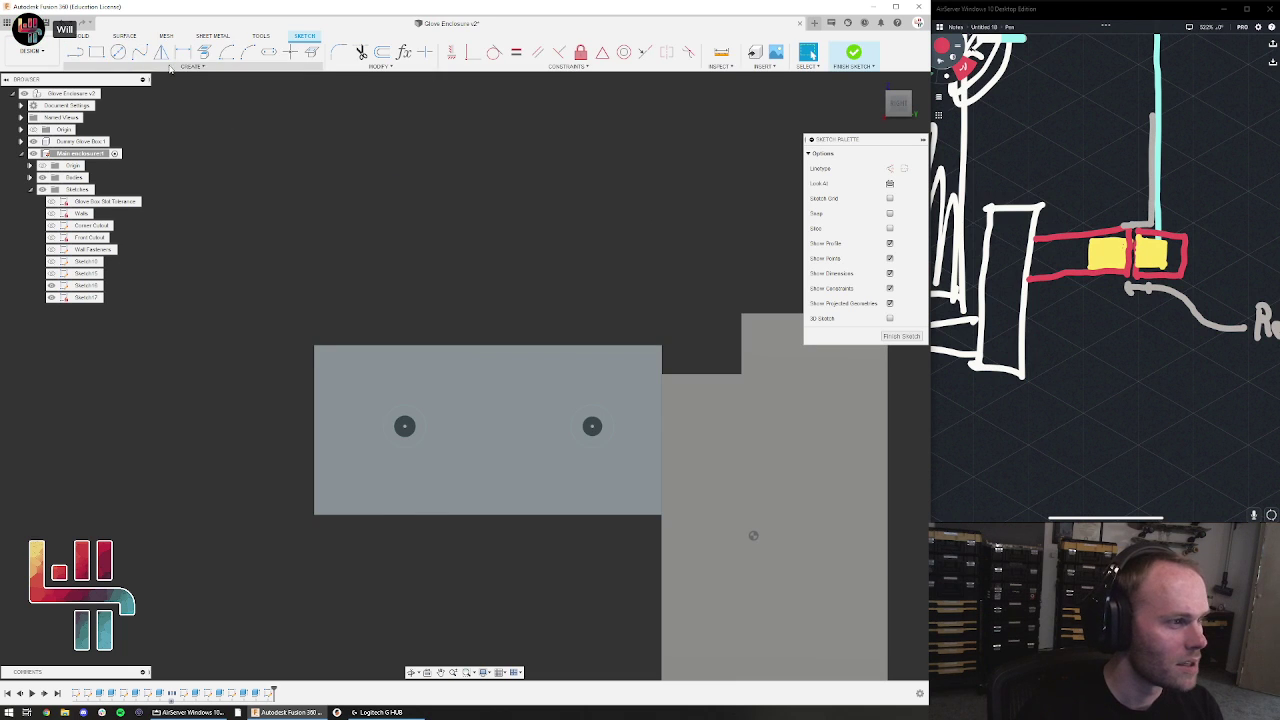
click(120, 66)
mouse_move(117, 127)
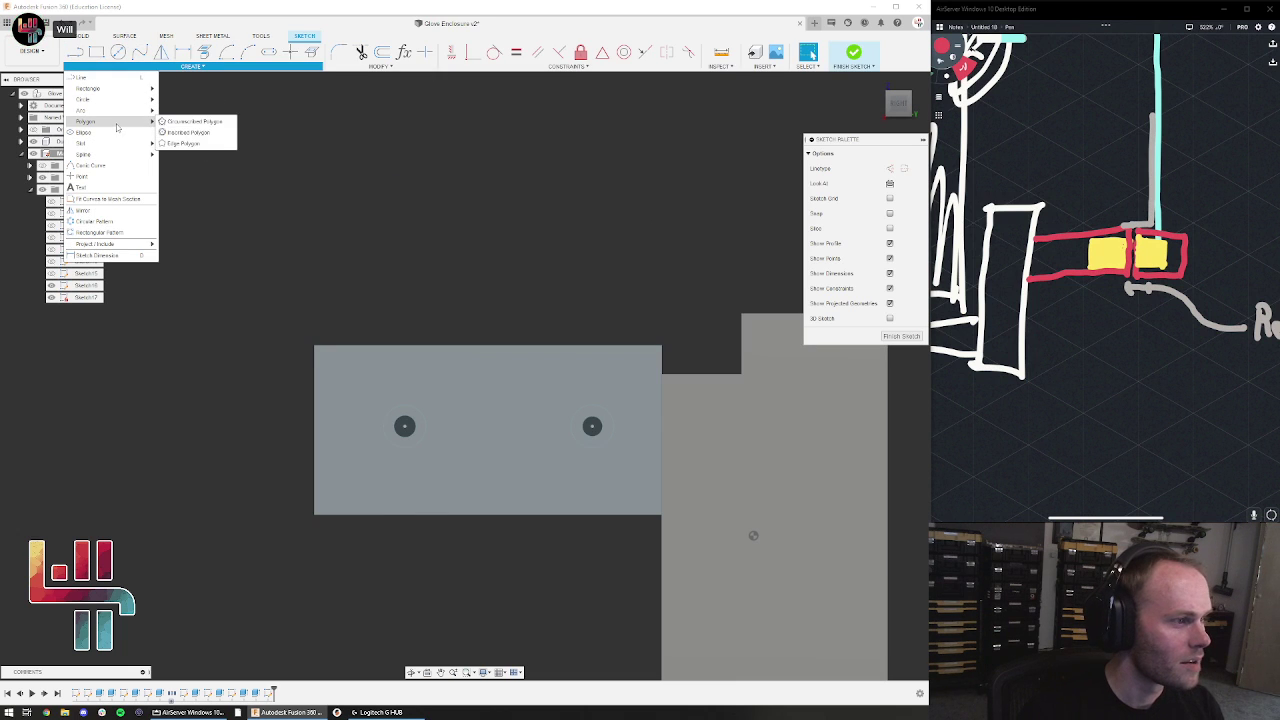
click(190, 132)
click(405, 428)
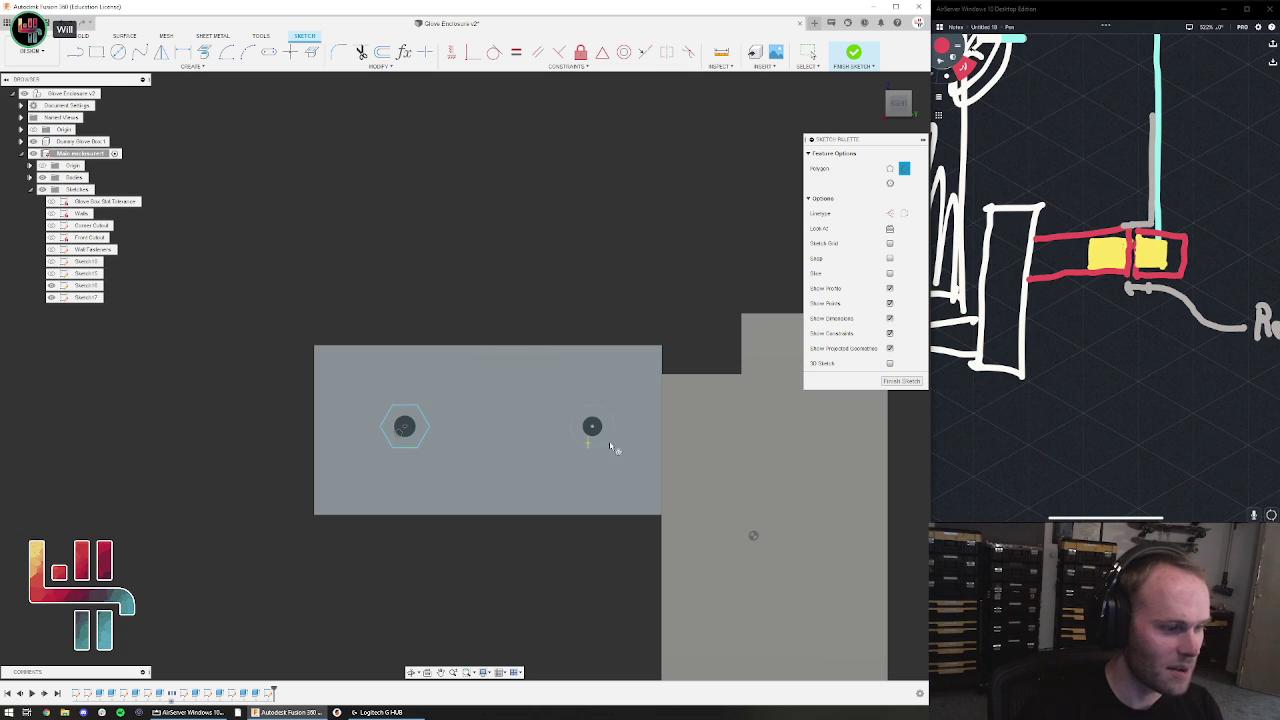
click(592, 428)
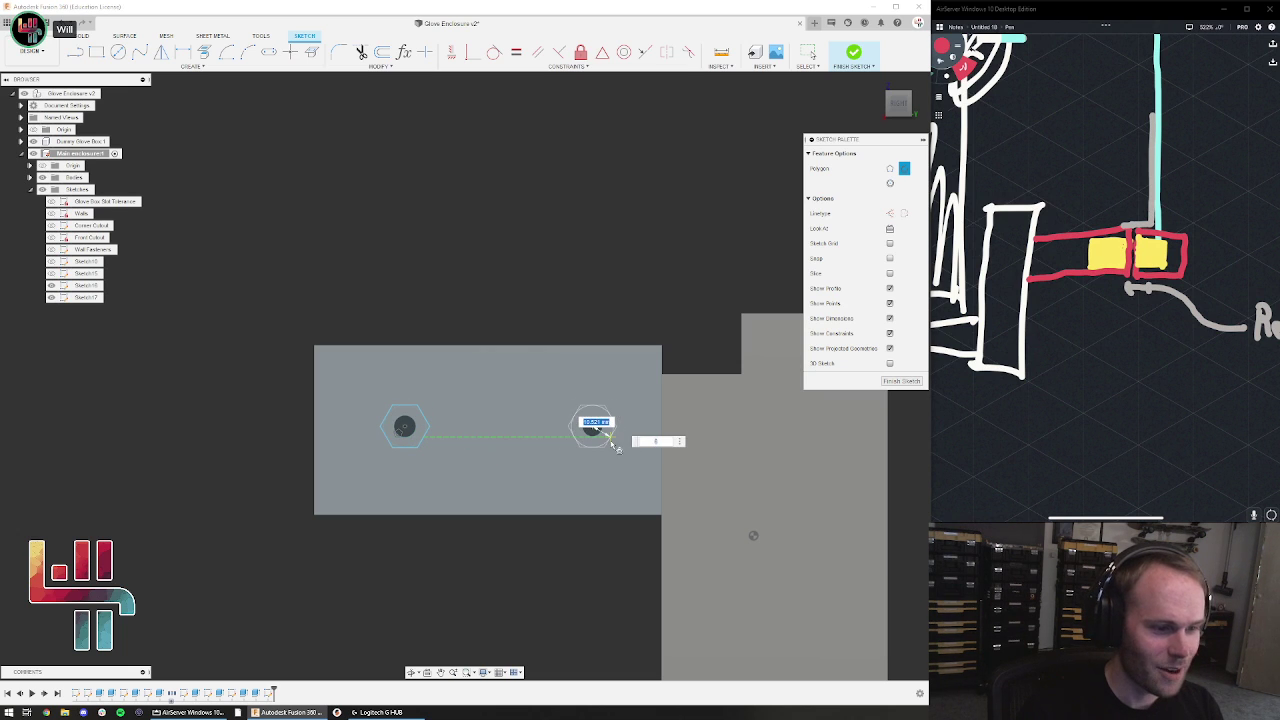
click(612, 442)
click(900, 381)
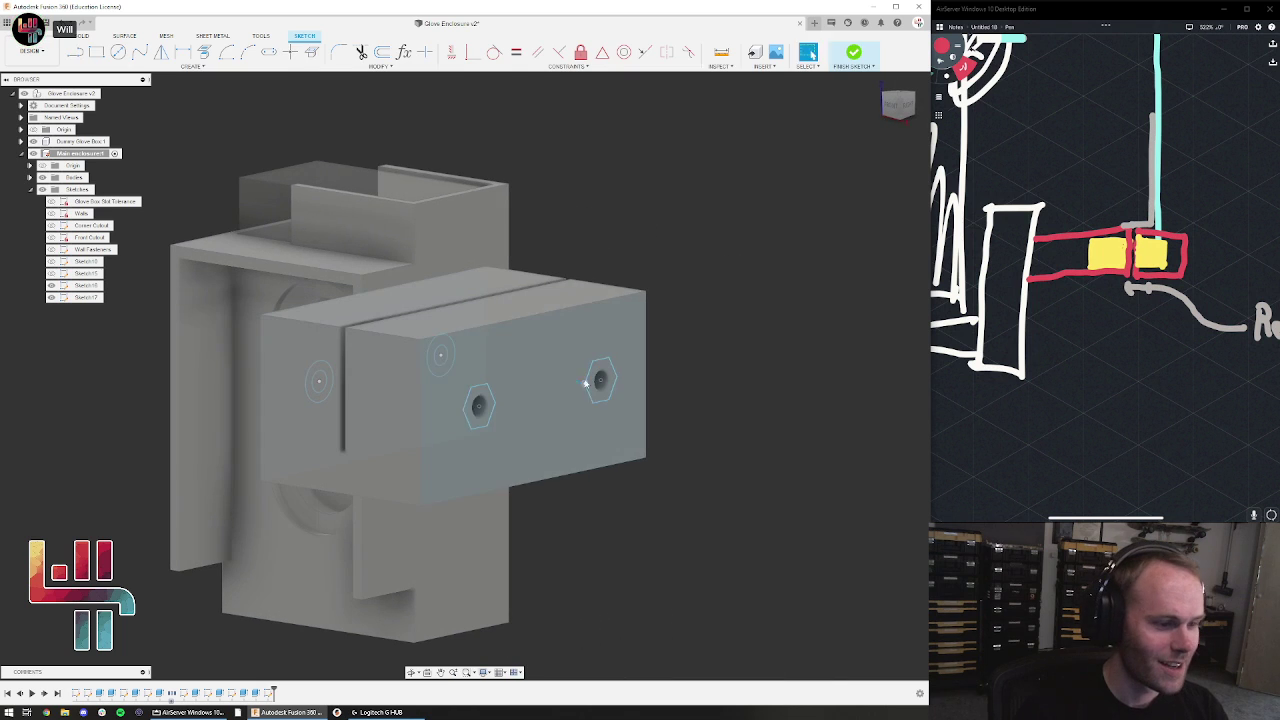
Cut the two hexagon profiles about 7 mm into the block to form nut recesses
click(480, 397)
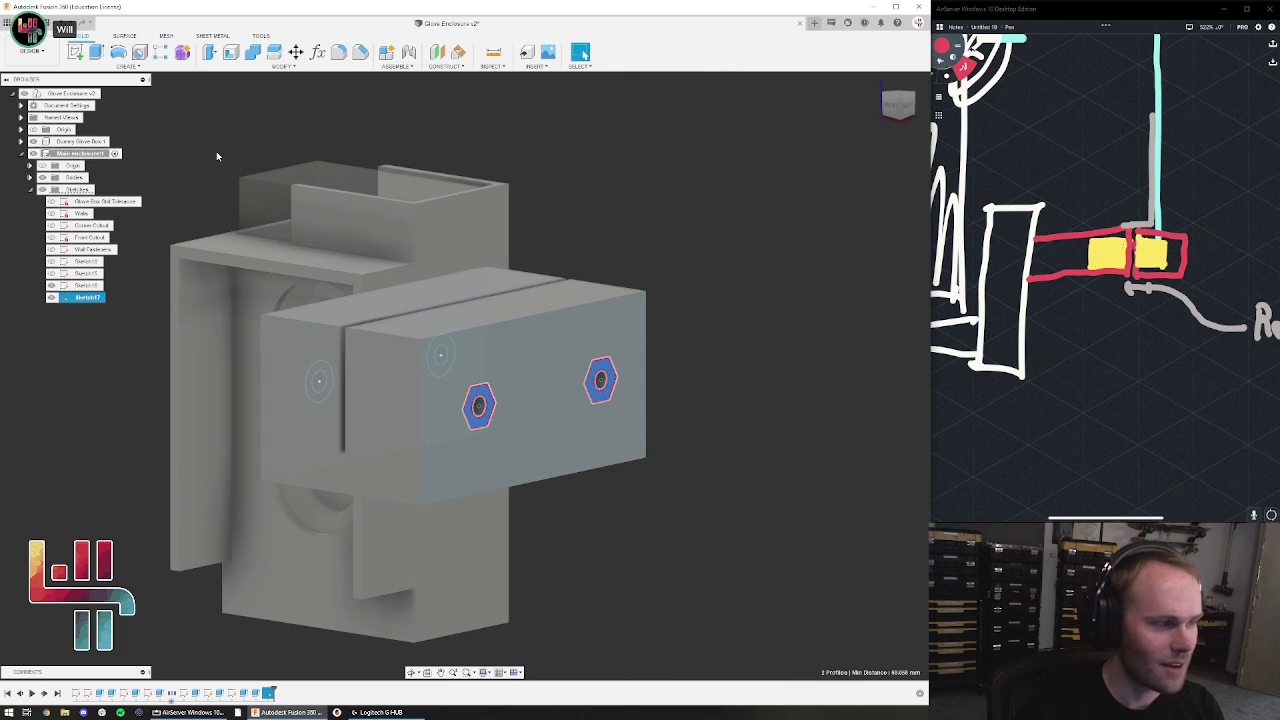
click(96, 52)
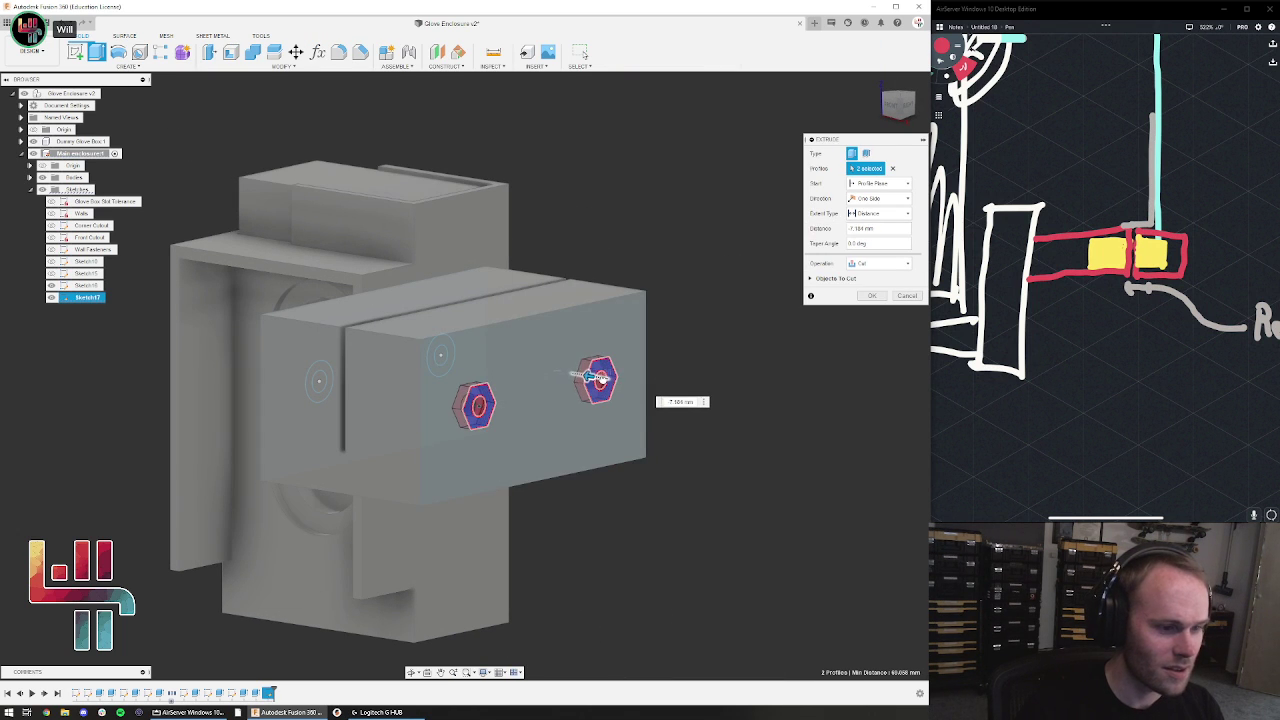
click(872, 296)
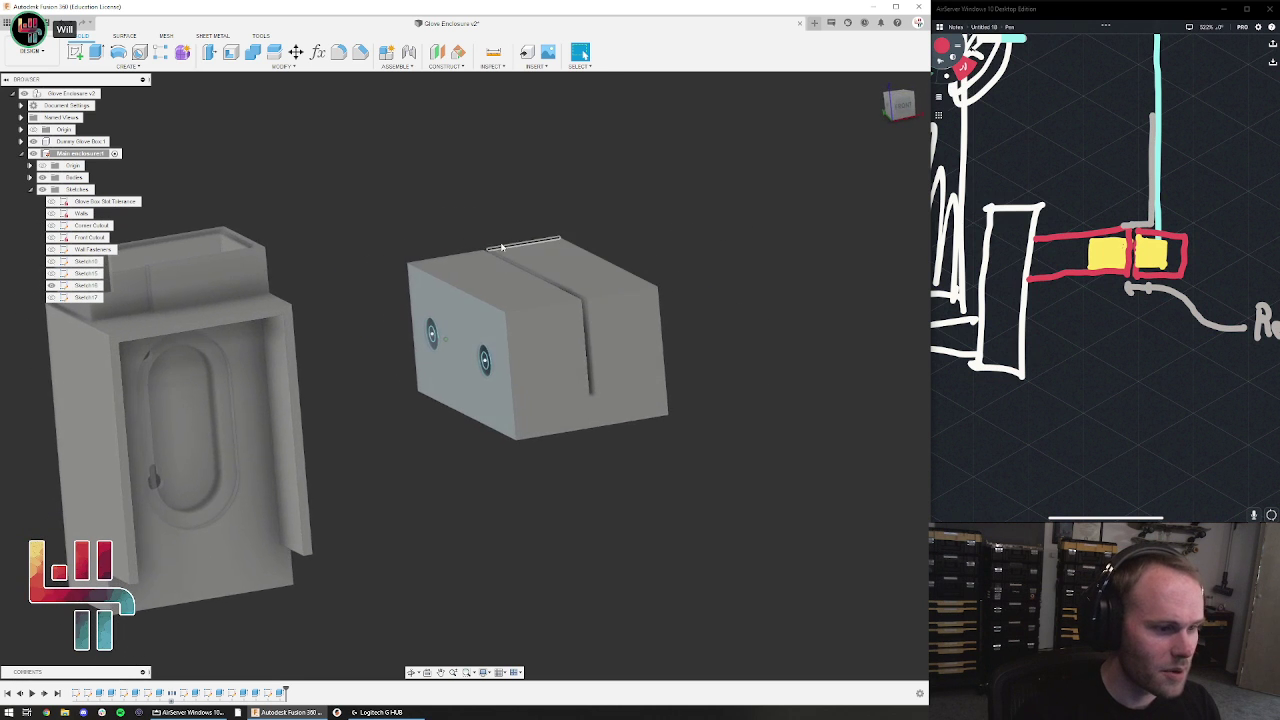
Start a sketch on the block's slotted end face and draw a separate rectangle of similar size beside the block
click(603, 400)
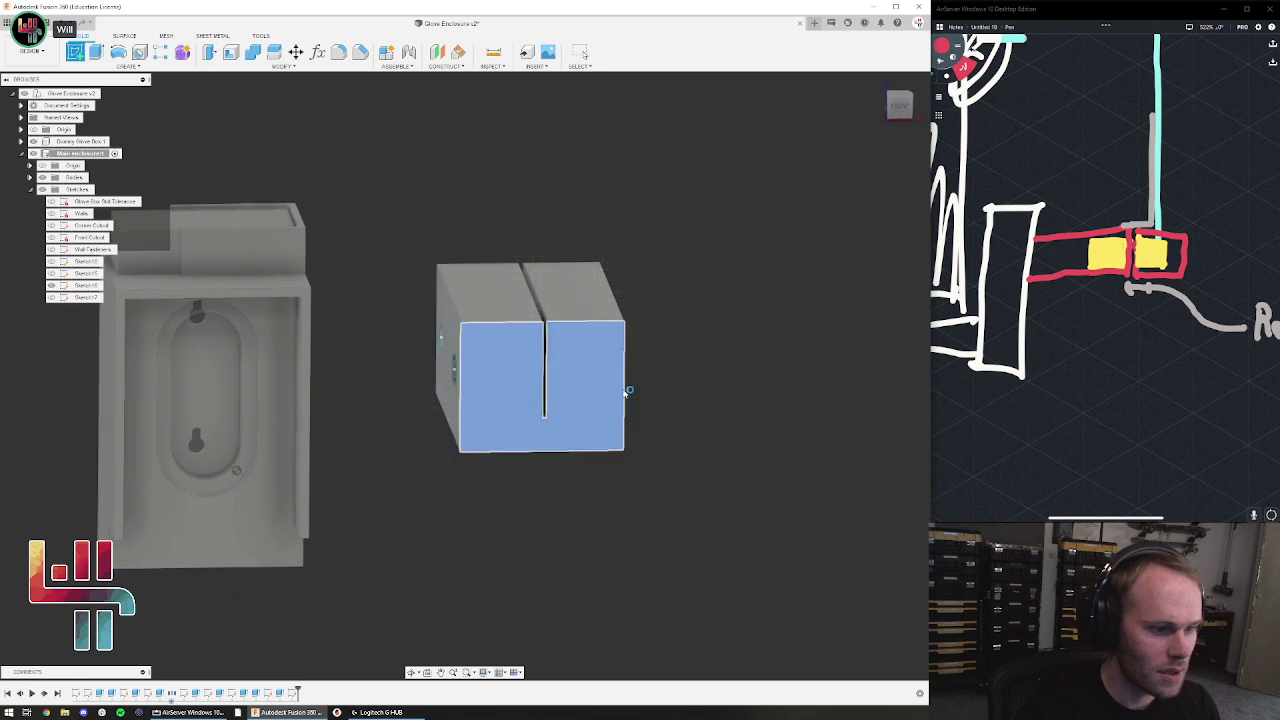
key(r)
click(530, 328)
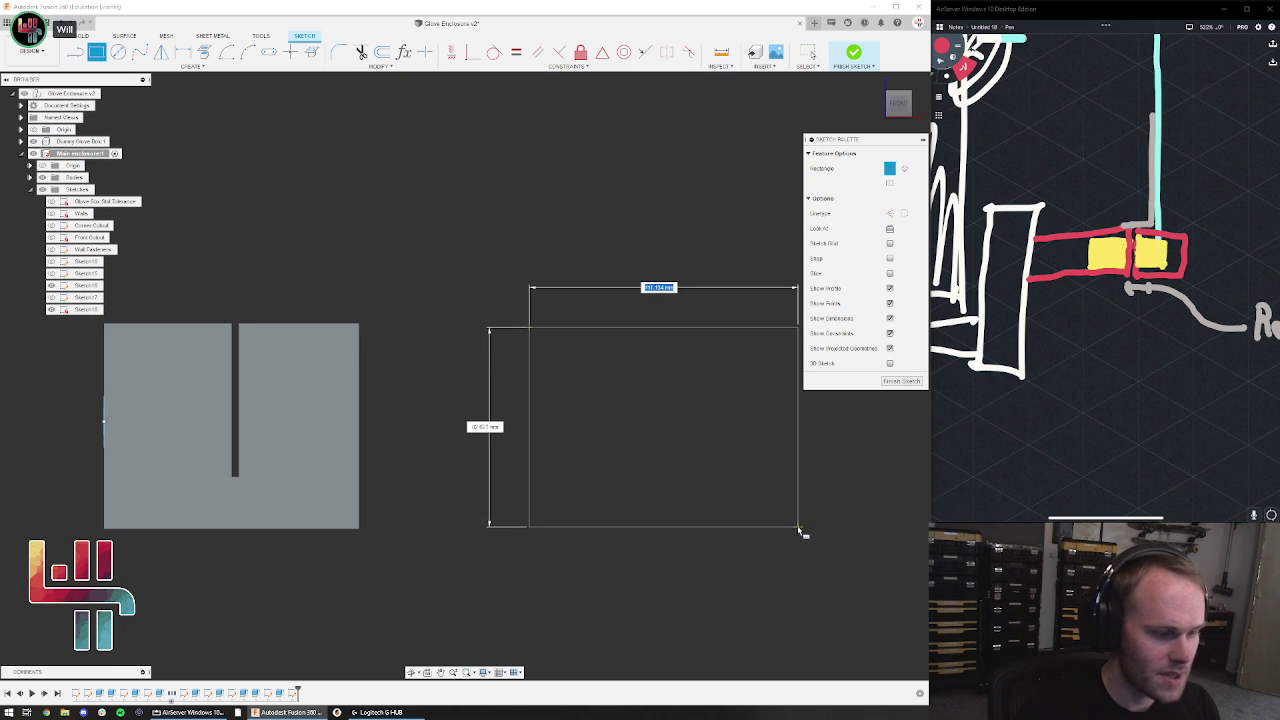
click(769, 537)
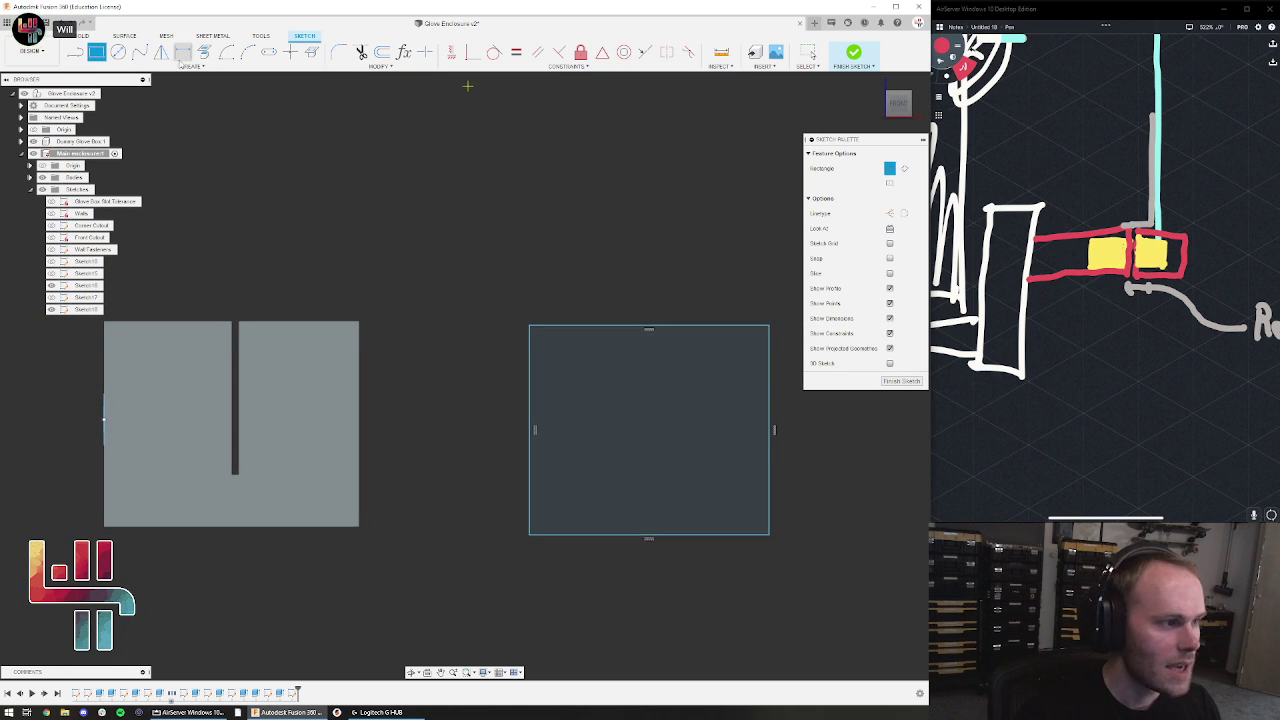
Draw a narrow vertical slot from the rectangle's upper edge, ending in a short branch angled upward, and finish the sketch
key(l)
click(633, 301)
click(641, 510)
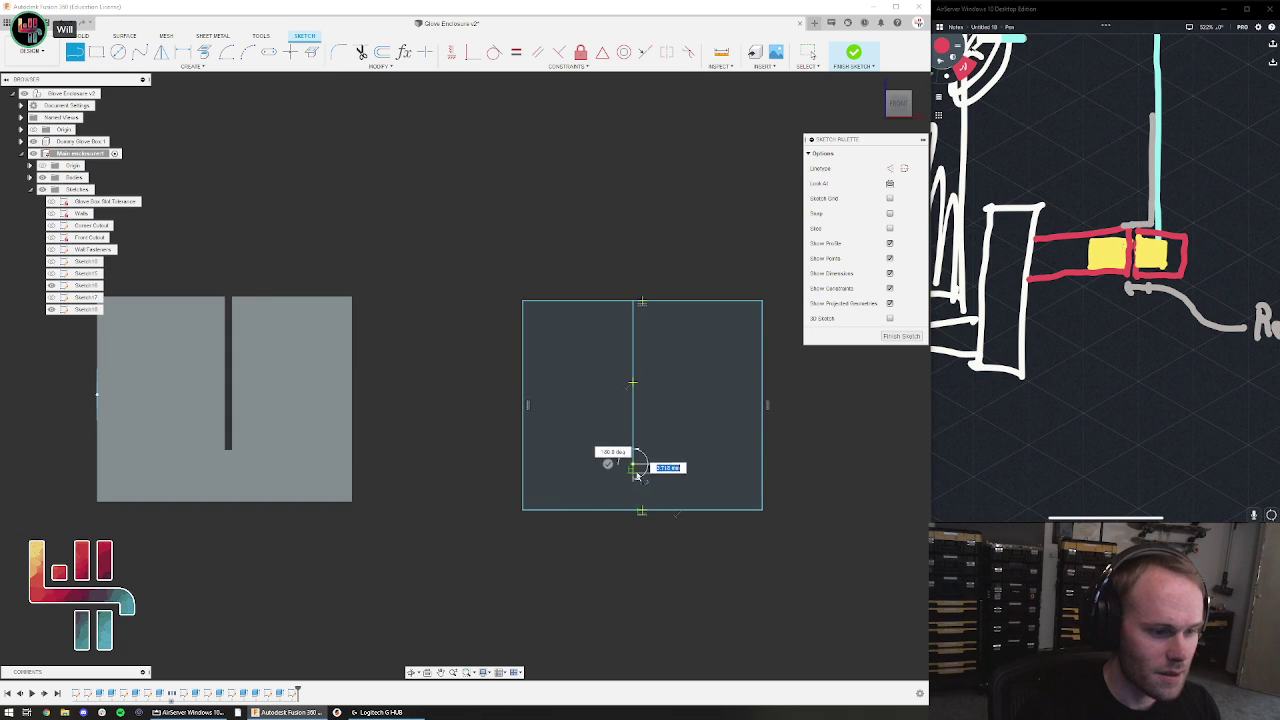
click(633, 462)
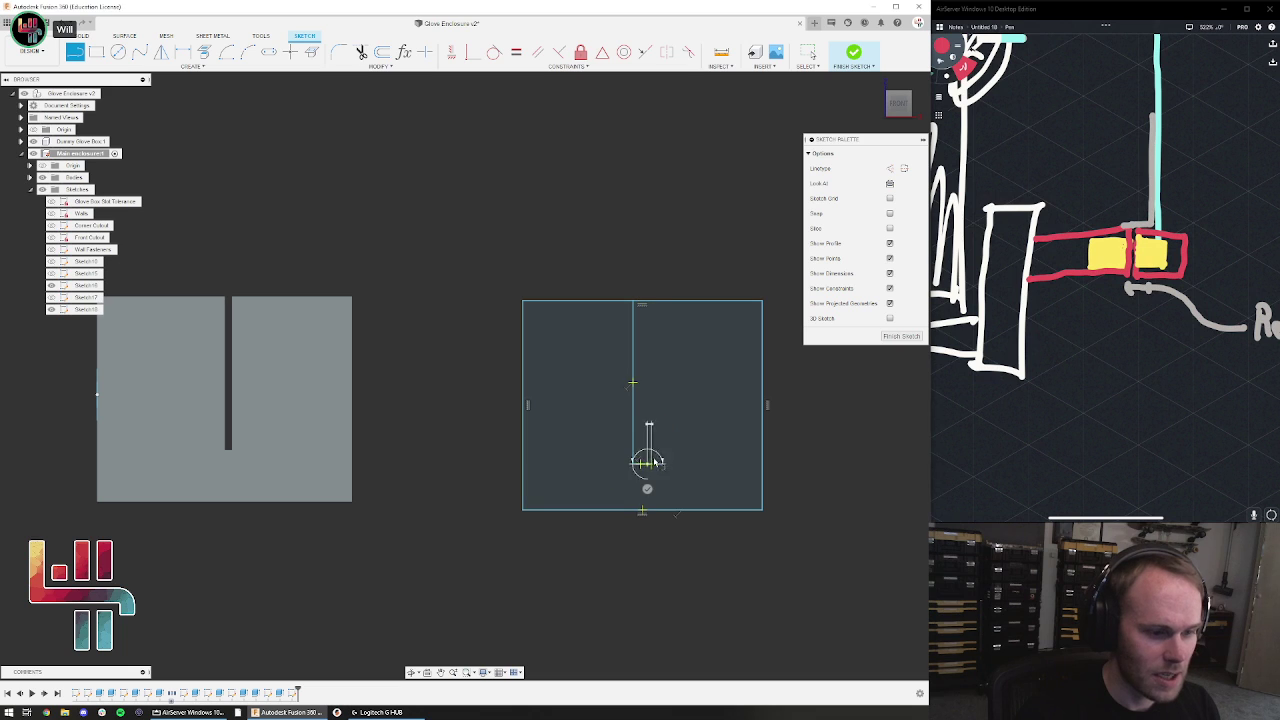
click(679, 418)
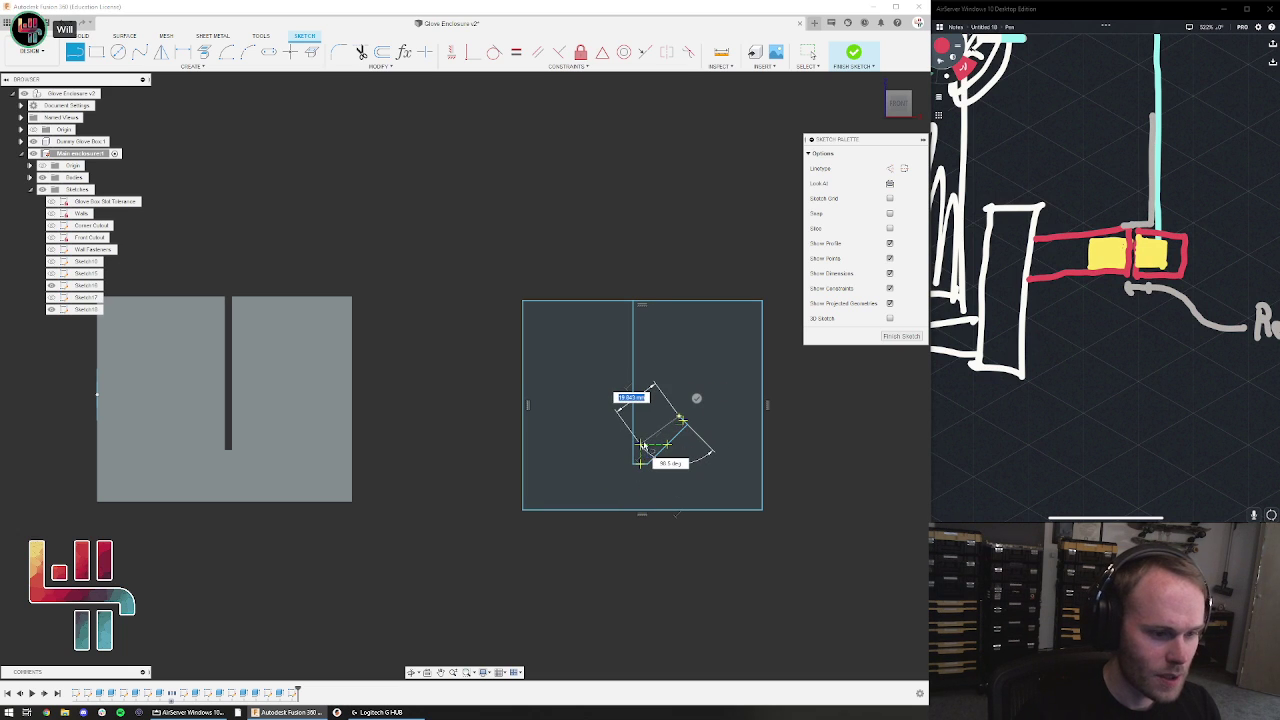
click(650, 443)
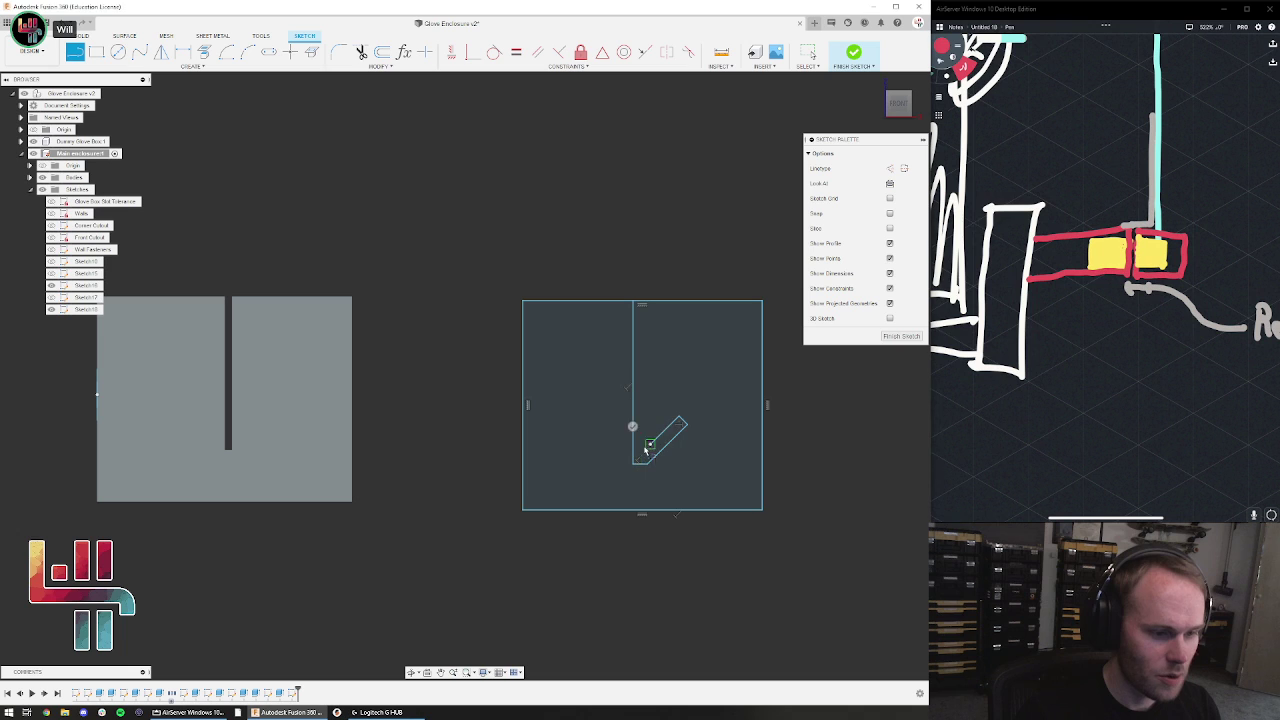
click(650, 301)
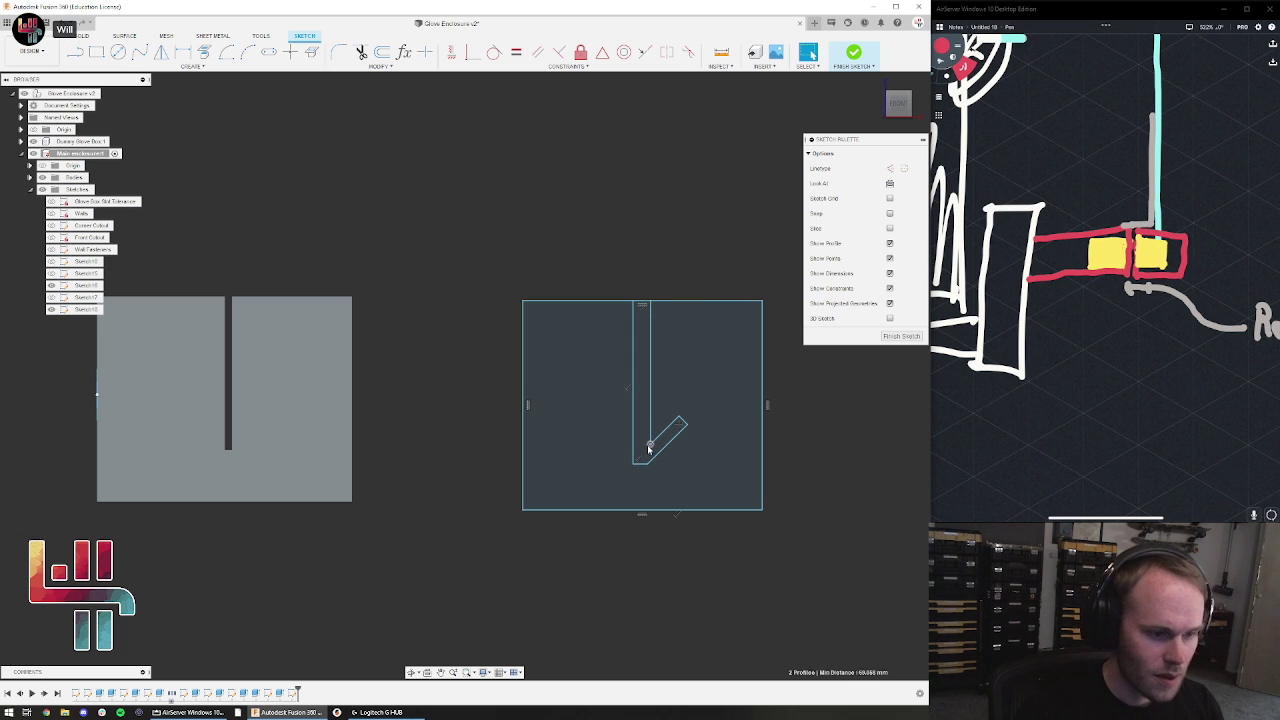
click(900, 337)
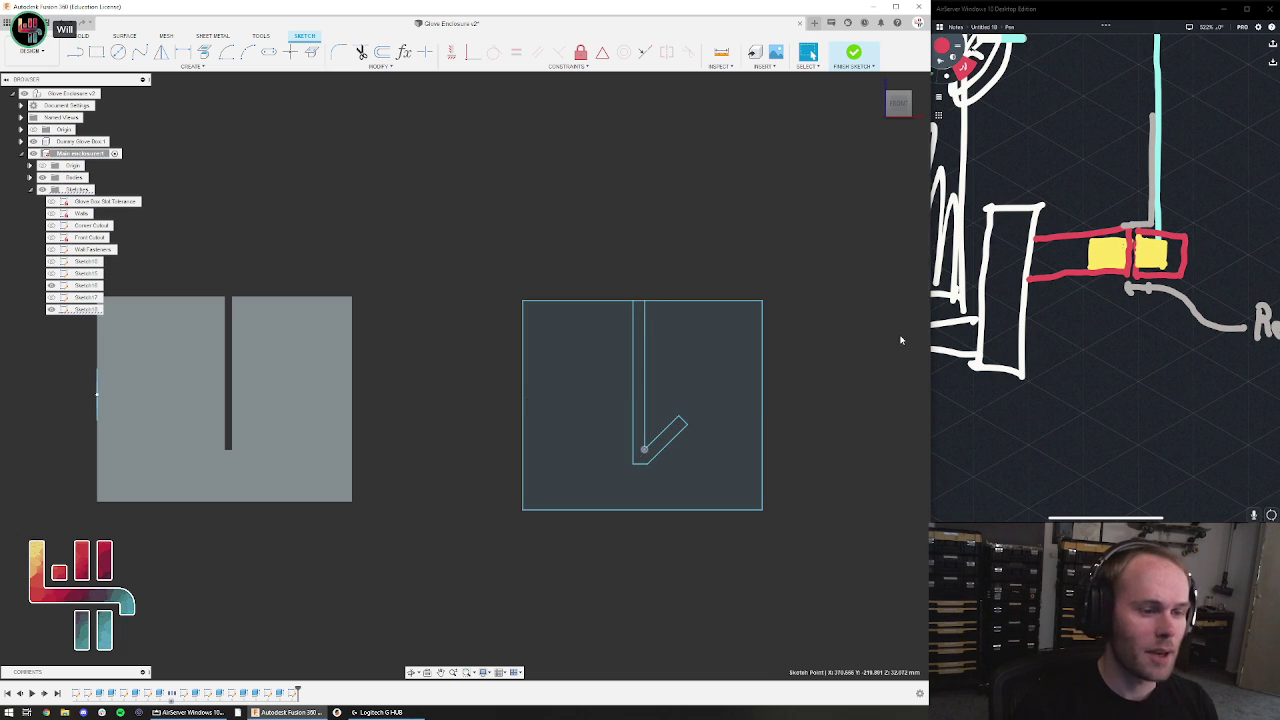
Extrude the hooked-slot rectangle profile about 167 mm into a new body
click(685, 381)
click(96, 53)
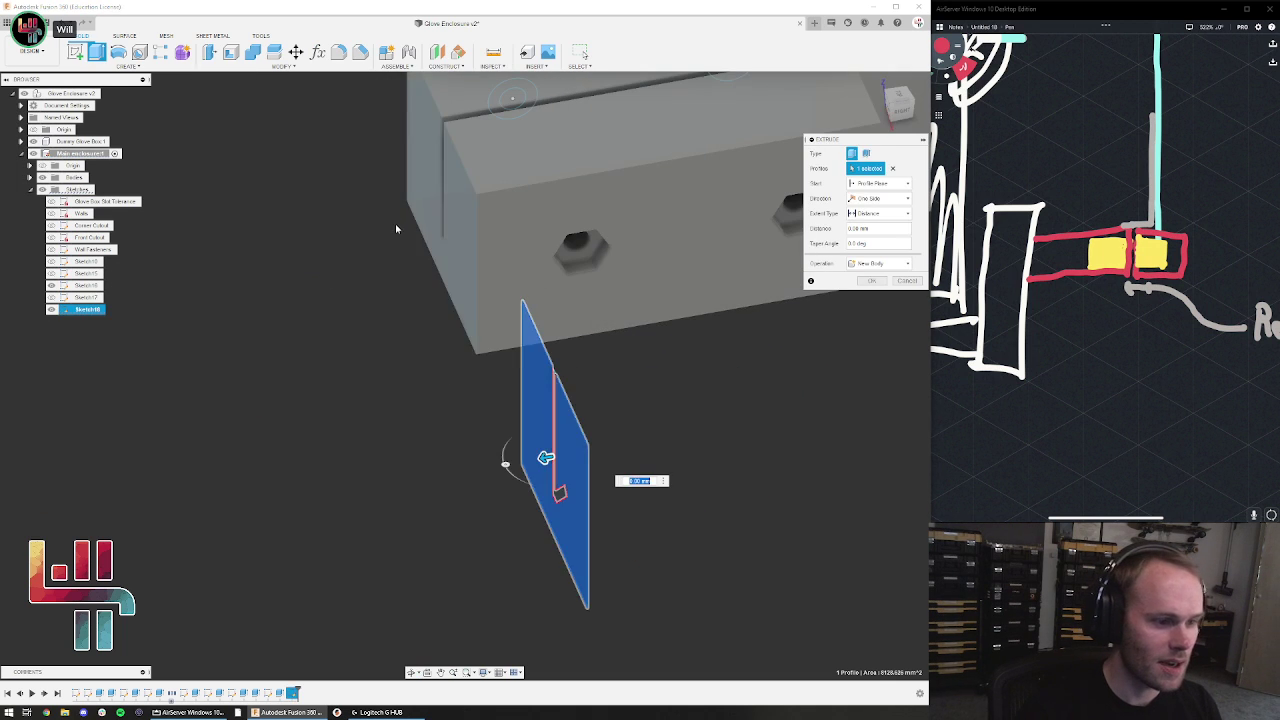
drag(551, 457, 861, 414)
middle_drag(722, 443, 370, 512)
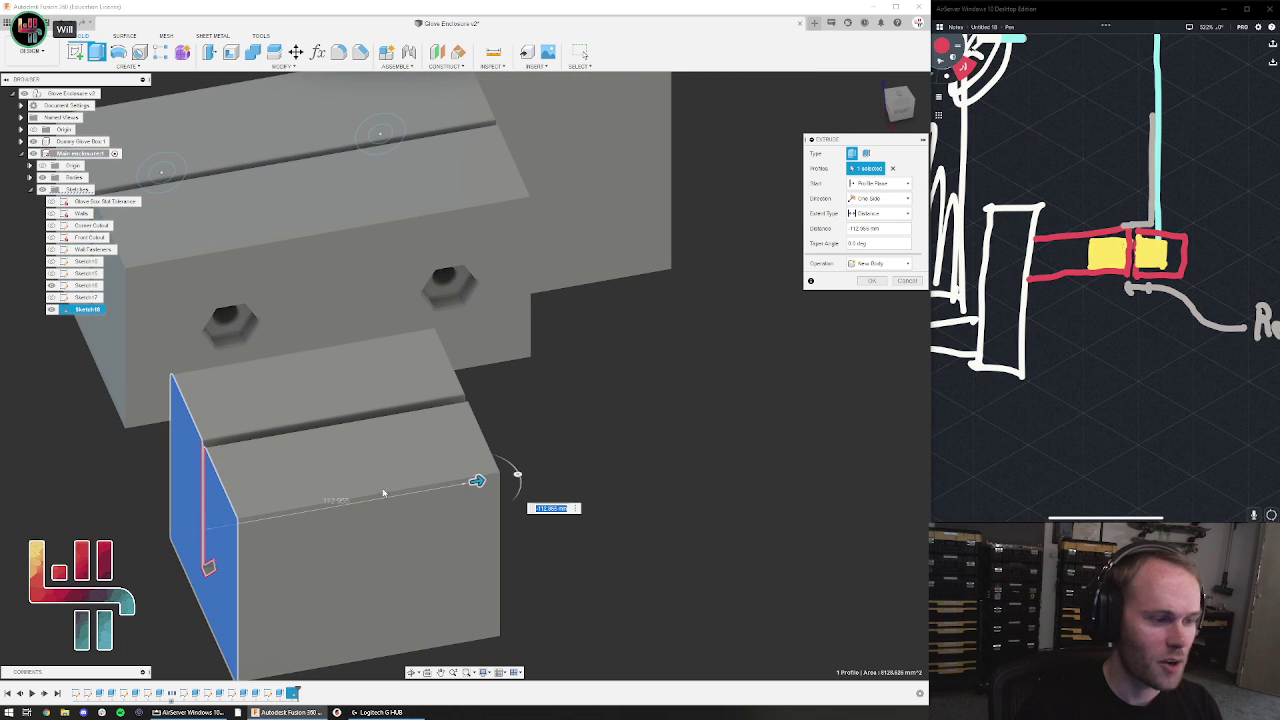
drag(477, 481, 602, 458)
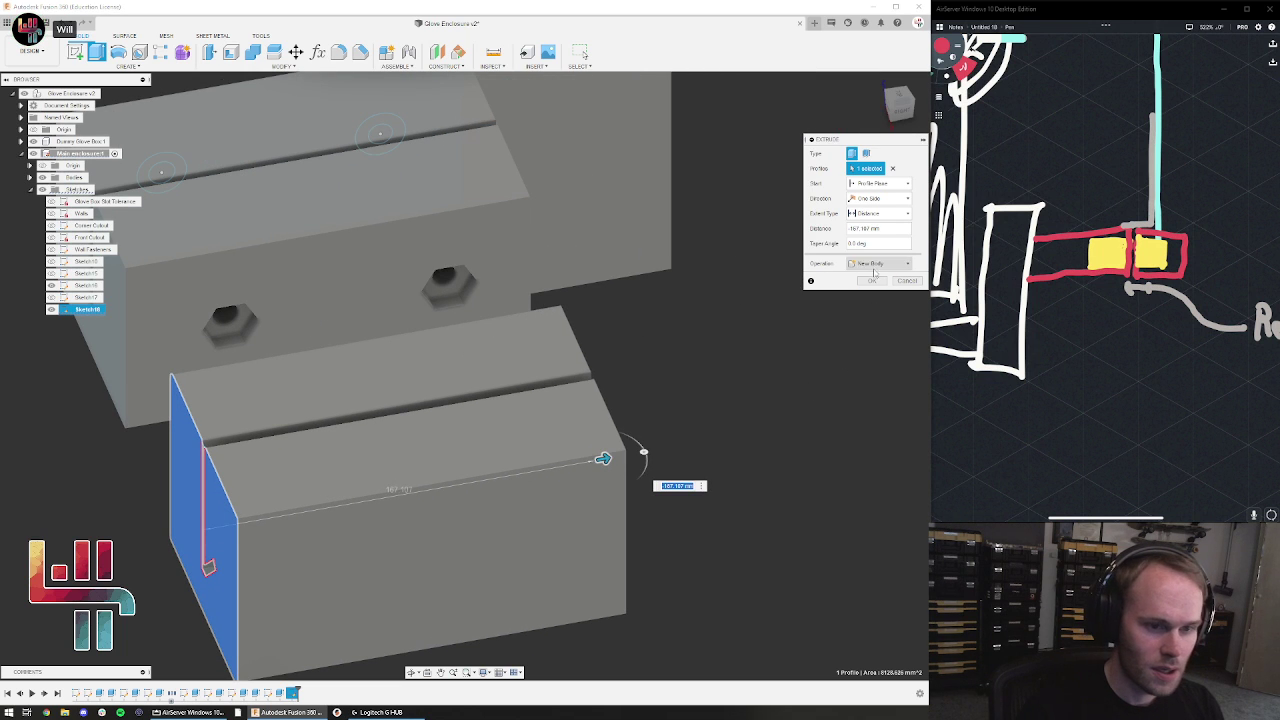
click(873, 283)
Hide the bolt-hole sketch, compare the two test blocks and select the first block's bolt and nut recess faces for inspection
shift+middle_drag(723, 363, 735, 371)
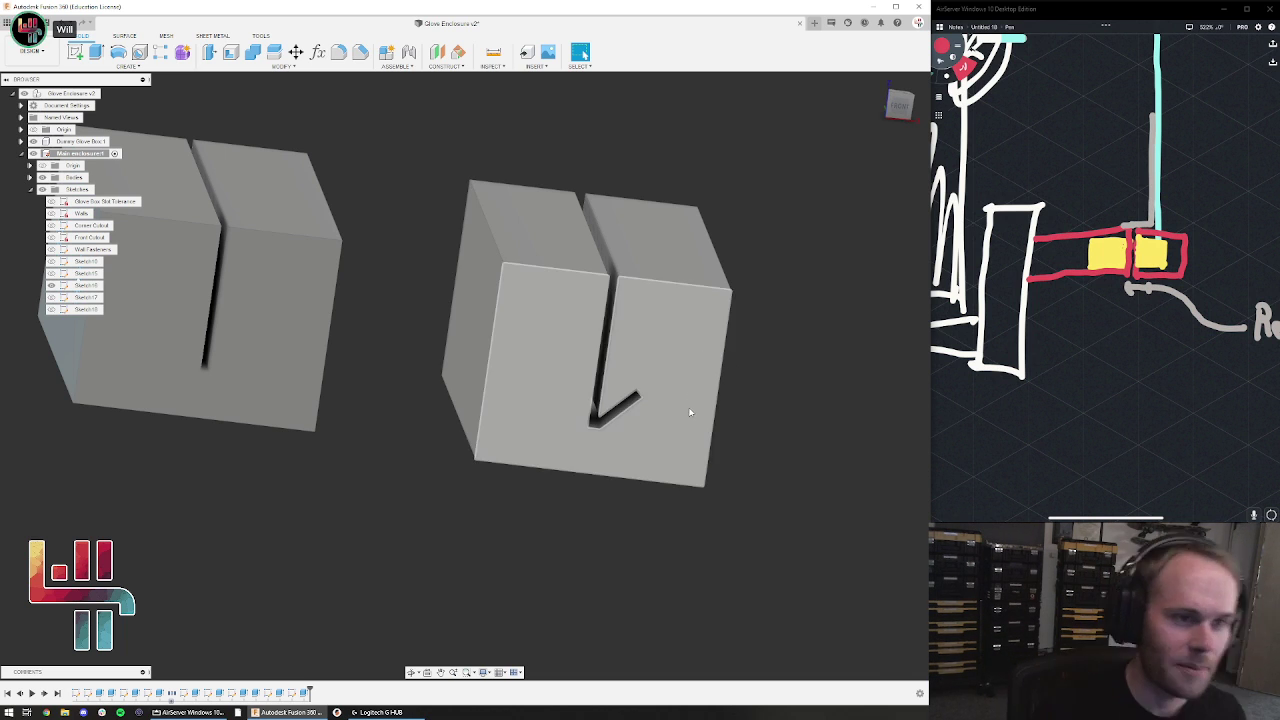
mouse_move(689, 412)
shift+middle_down()
mouse_move(723, 357)
mouse_move(540, 451)
mouse_move(626, 517)
mouse_move(597, 511)
shift+middle_up()
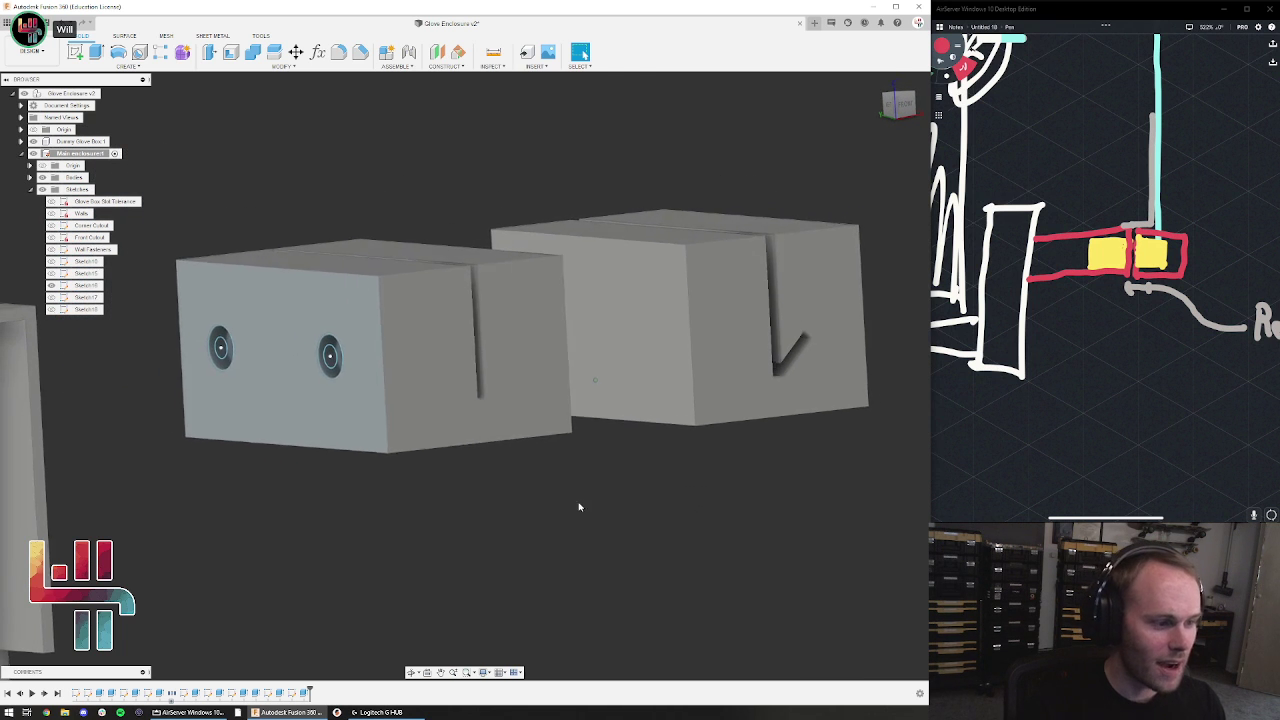
click(51, 286)
shift+middle_drag(314, 320, 320, 332)
drag(186, 183, 448, 490)
mouse_move(455, 484)
shift+middle_down()
mouse_move(558, 458)
mouse_move(554, 444)
shift+middle_up()
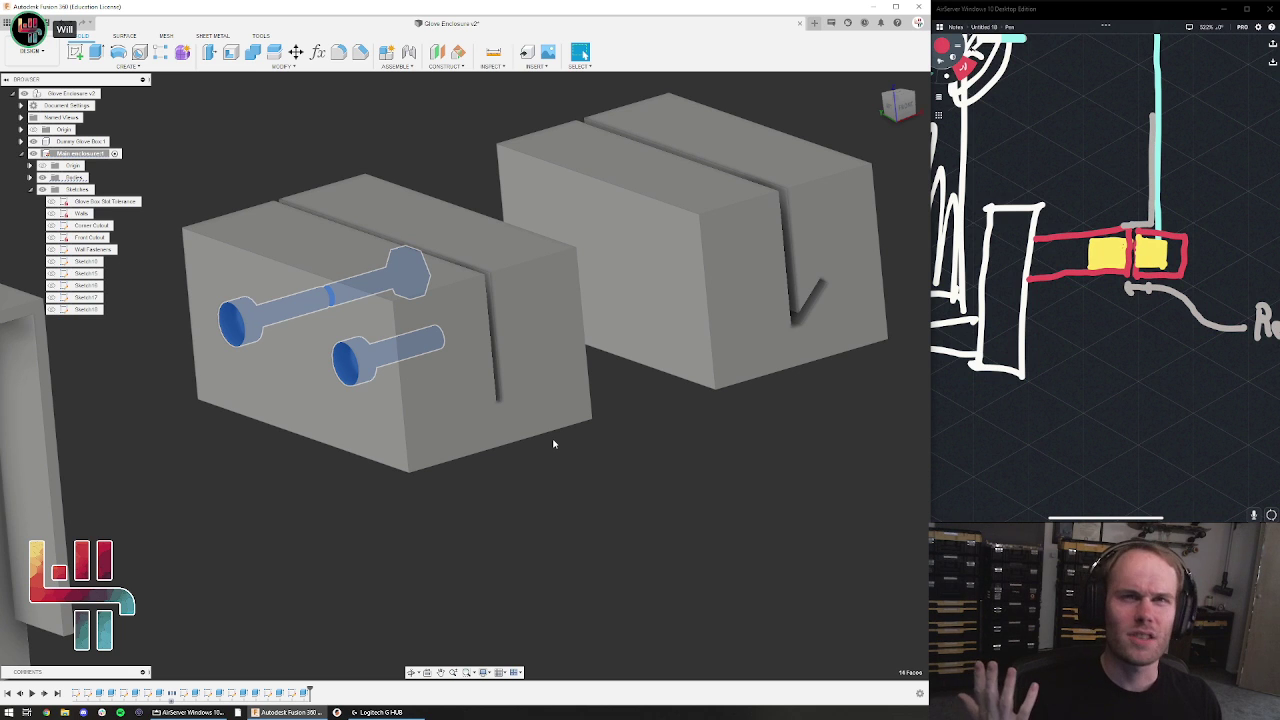
click(587, 462)
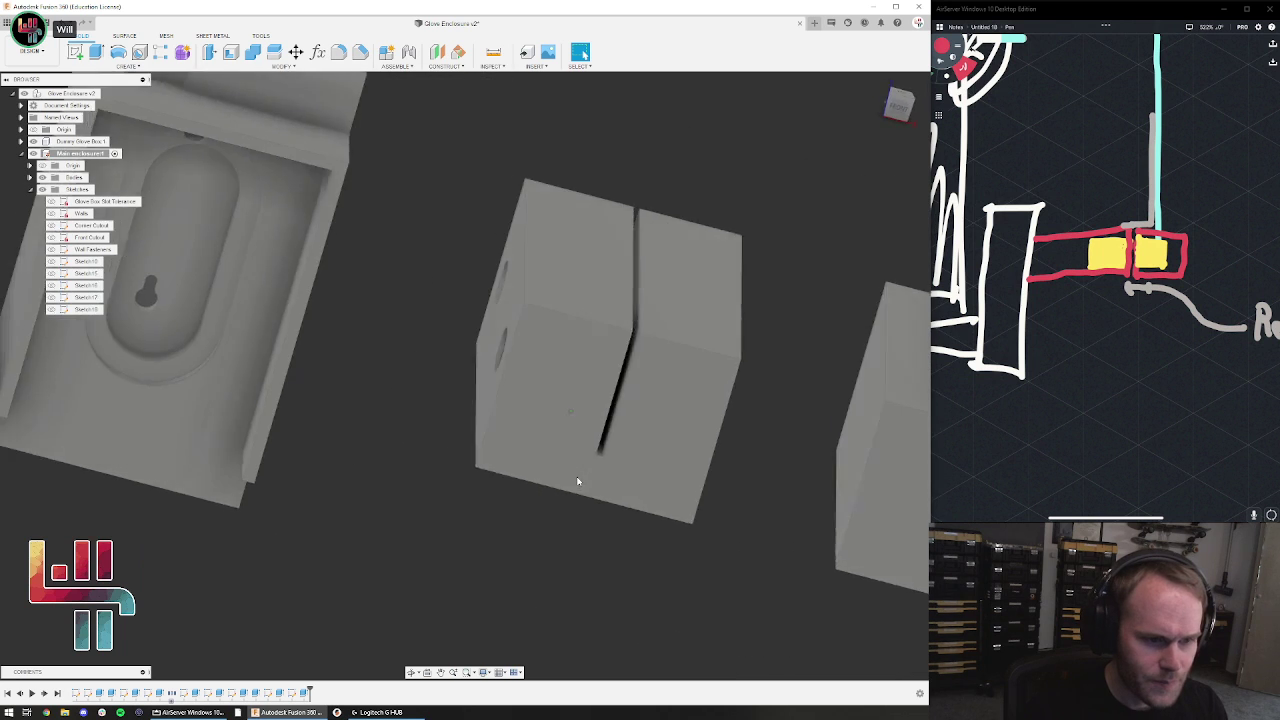
Delete all timeline features of the two test blocks, from their first sketch through the final extrusion
click(183, 693)
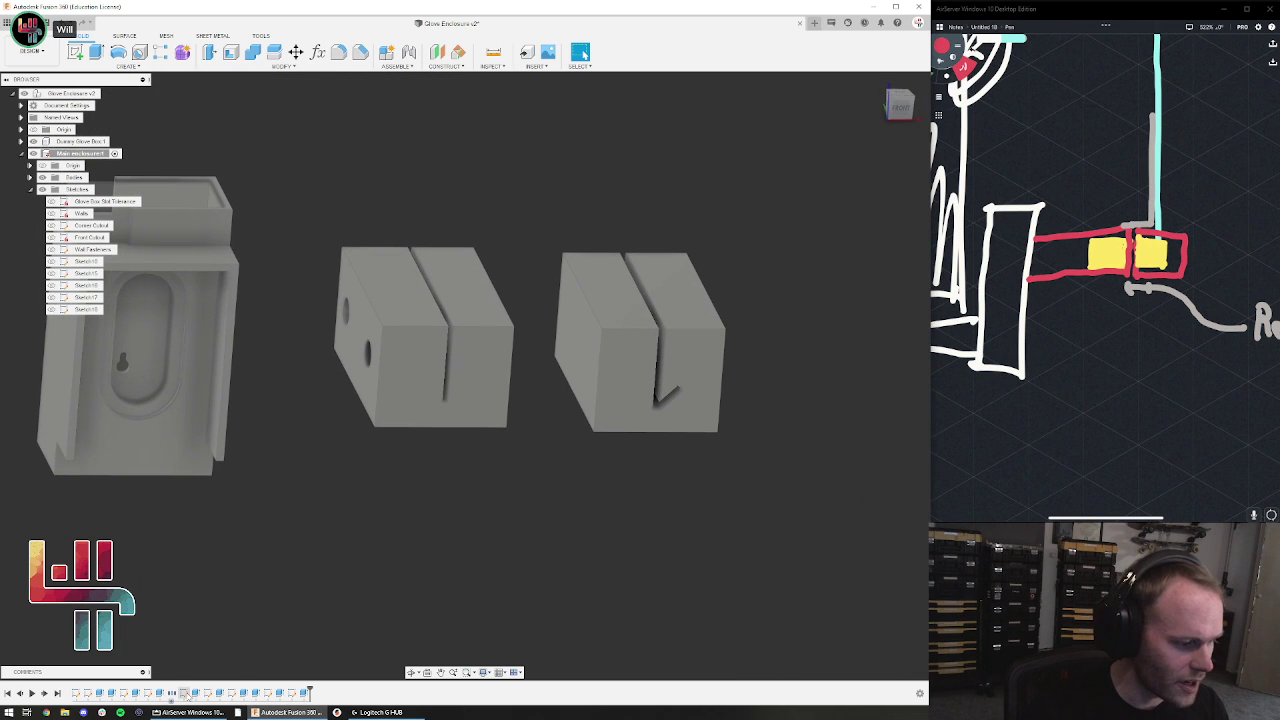
click(207, 693)
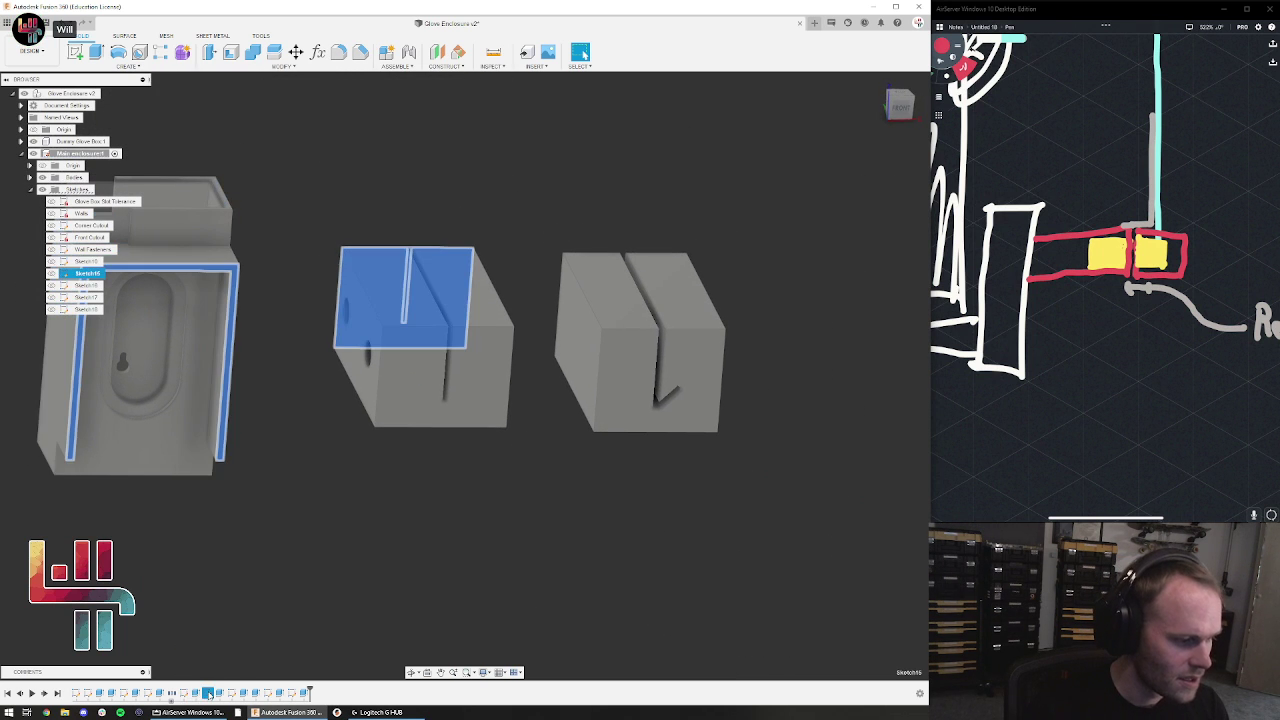
shift+click(307, 693)
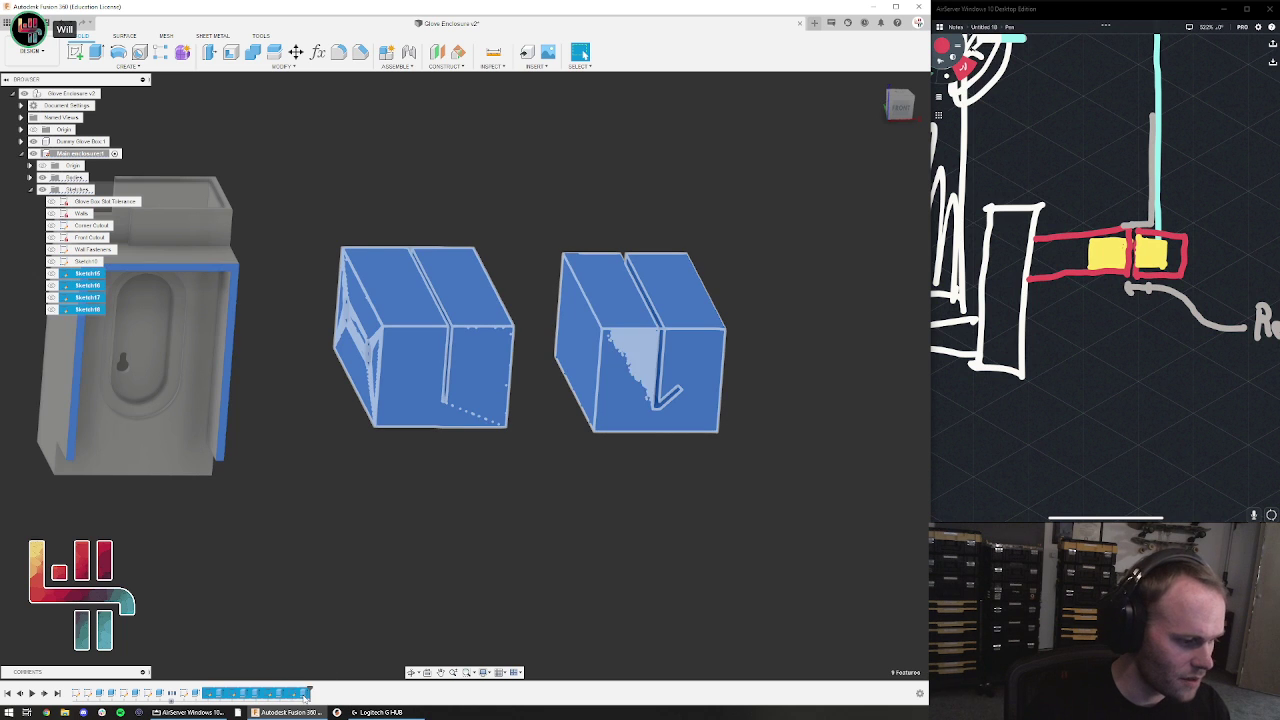
right_click(307, 693)
click(352, 659)
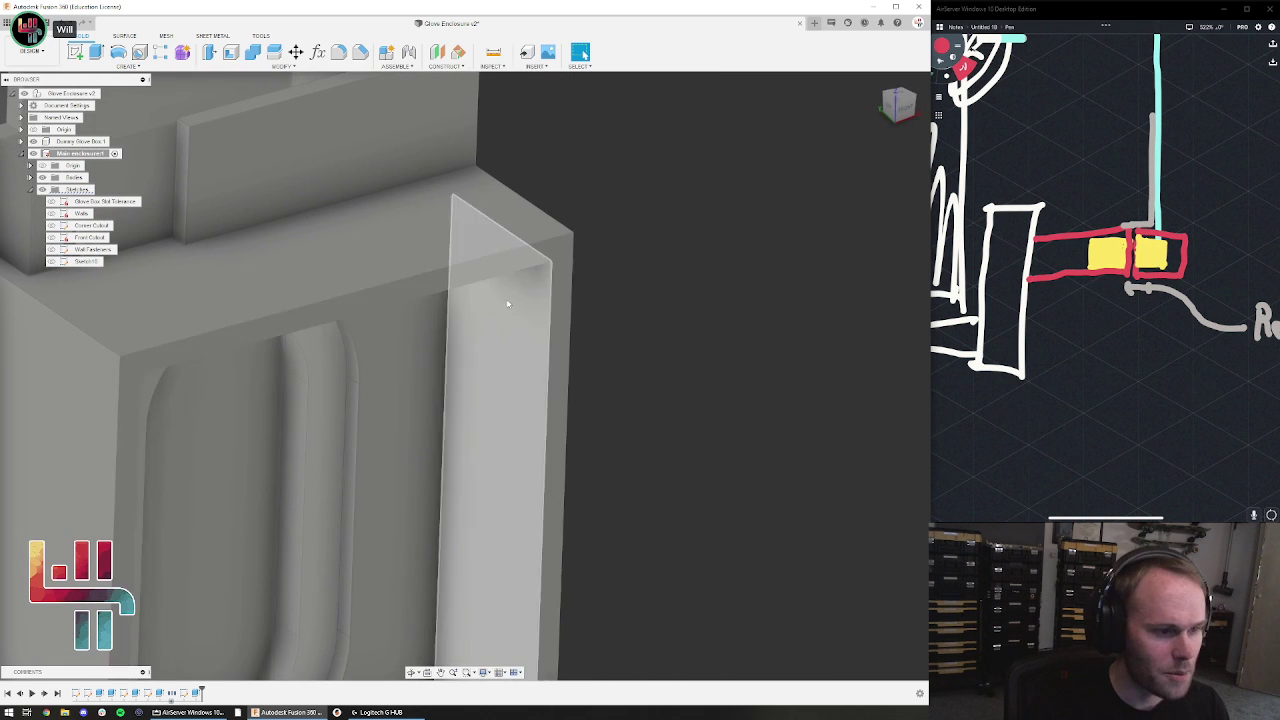
Reopen the enclosure's front rim sketch and place a circle about 3 mm across in the upper strip near the left corner
click(501, 275)
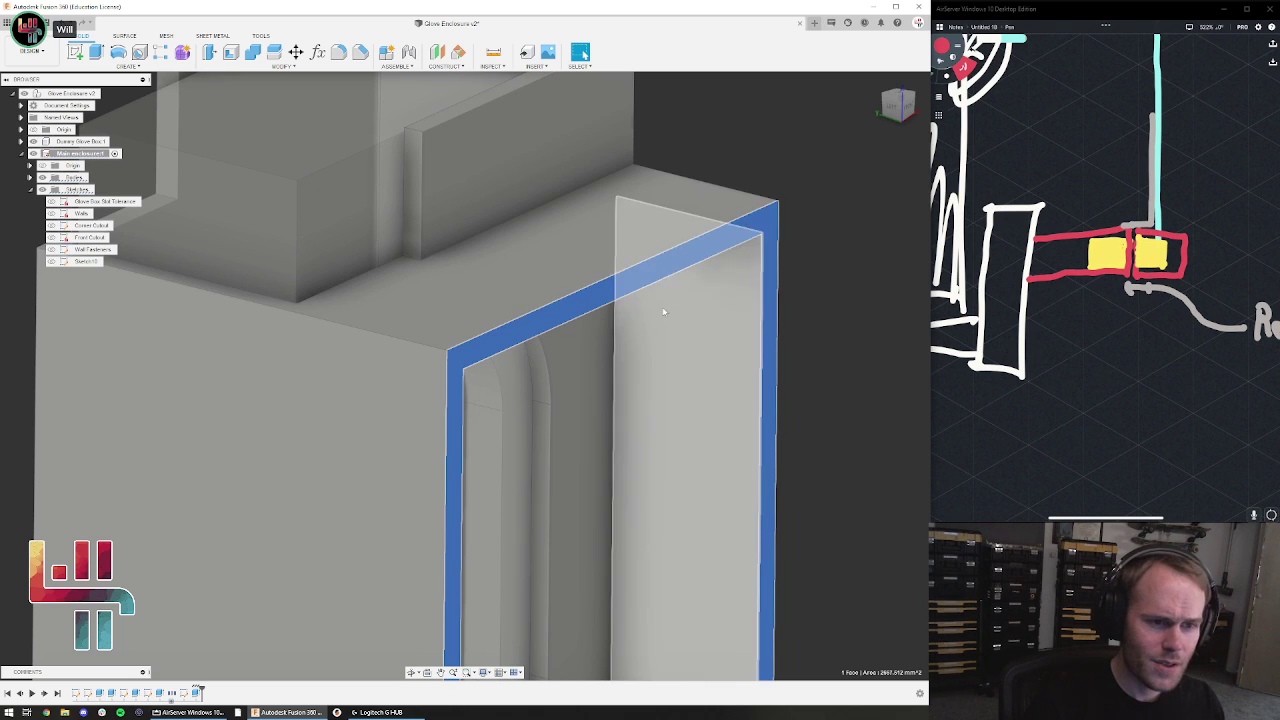
click(675, 262)
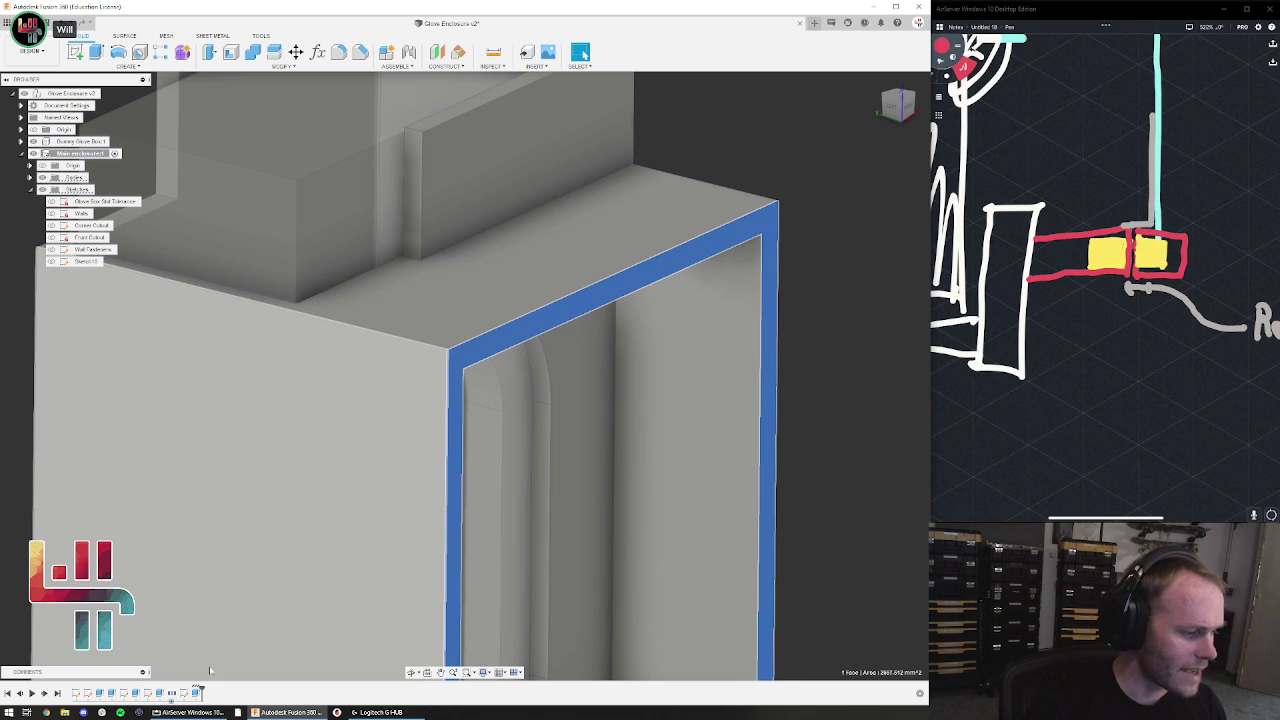
double_click(184, 693)
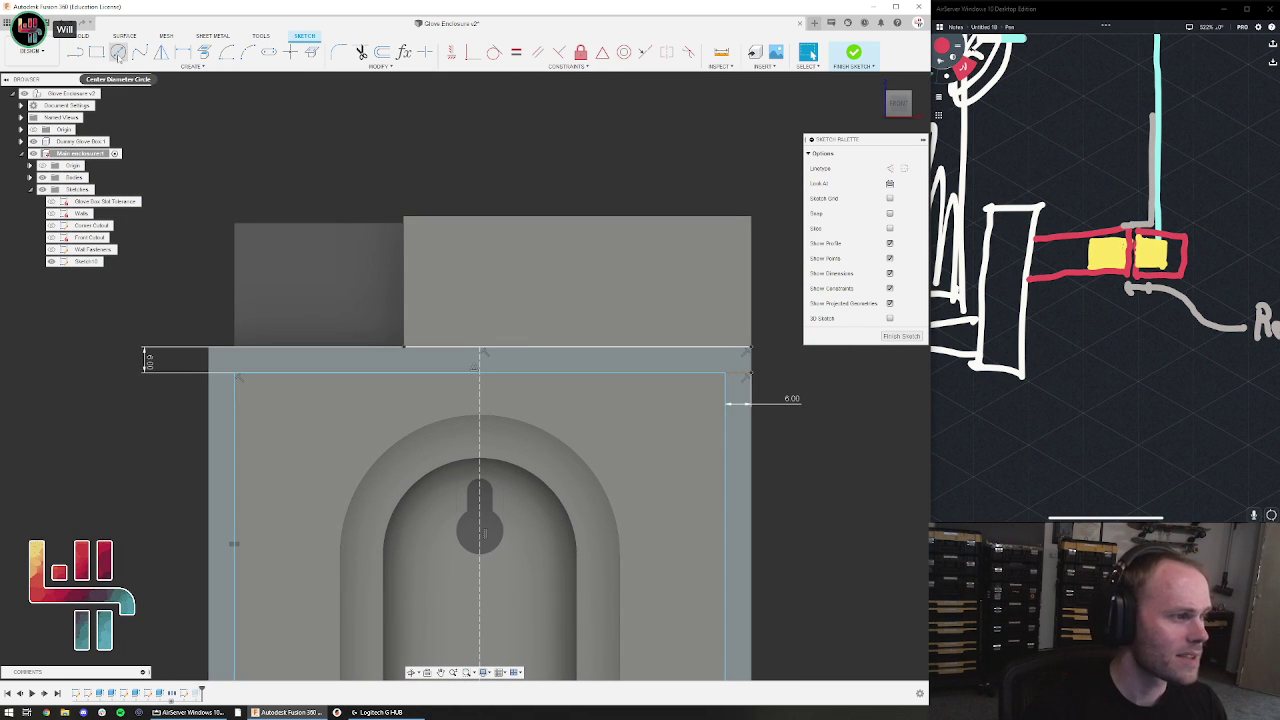
click(118, 52)
click(261, 359)
scroll(263, 364, up, 3)
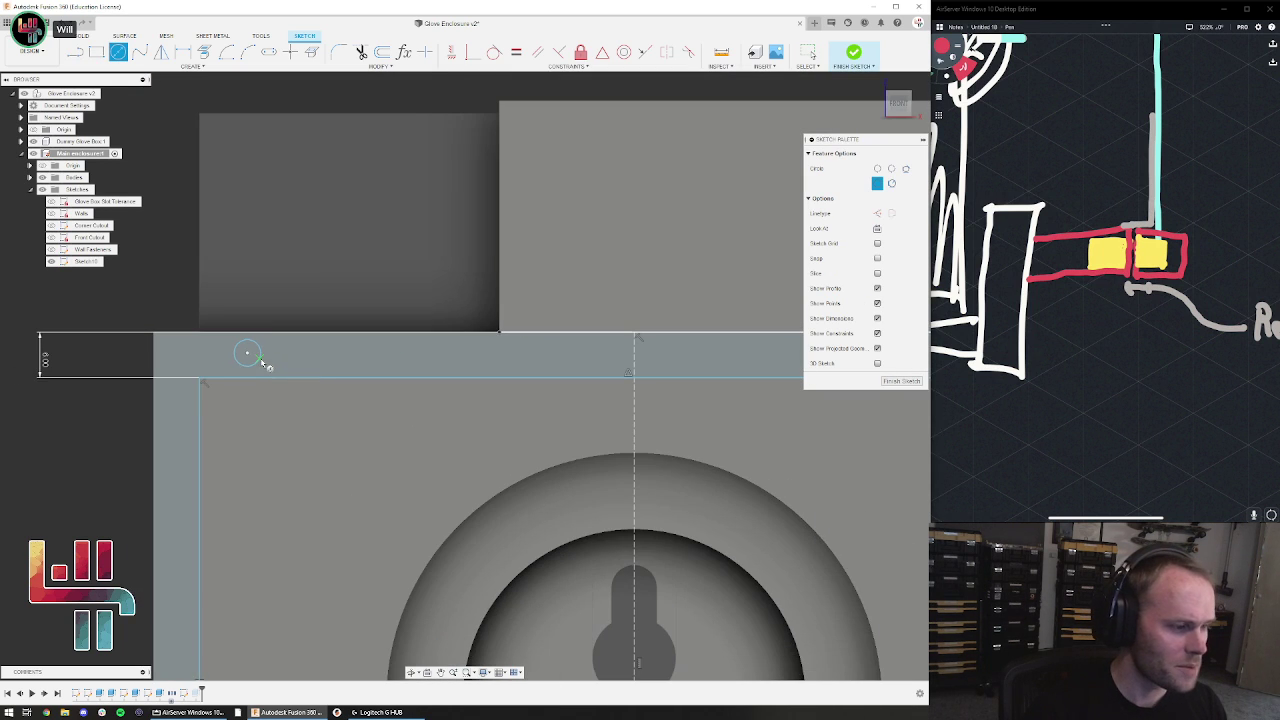
key(Escape)
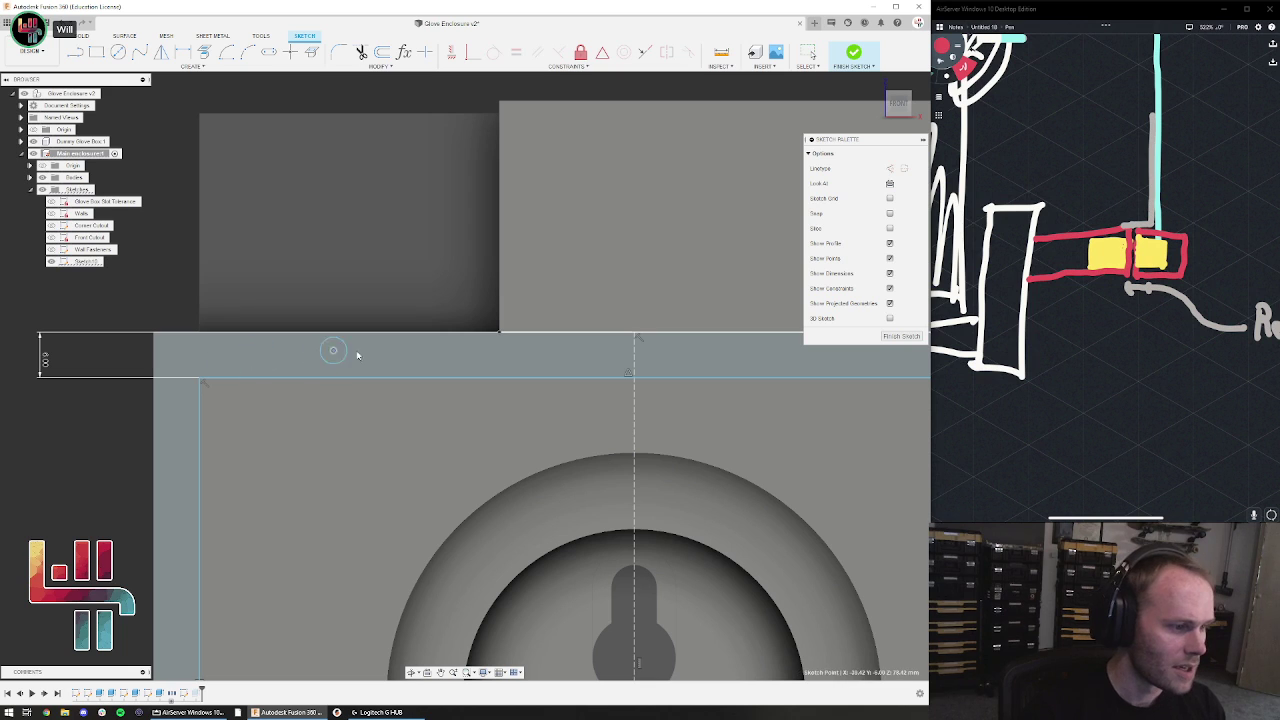
click(258, 359)
click(268, 354)
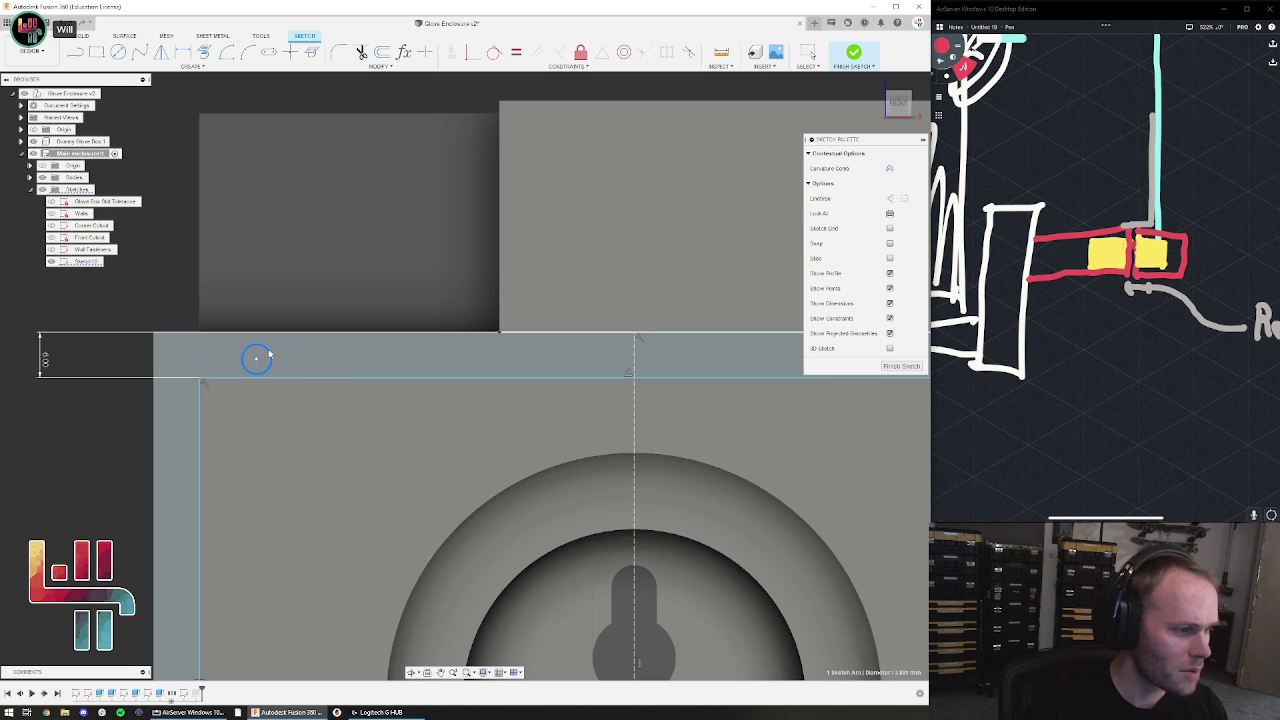
drag(257, 360, 260, 356)
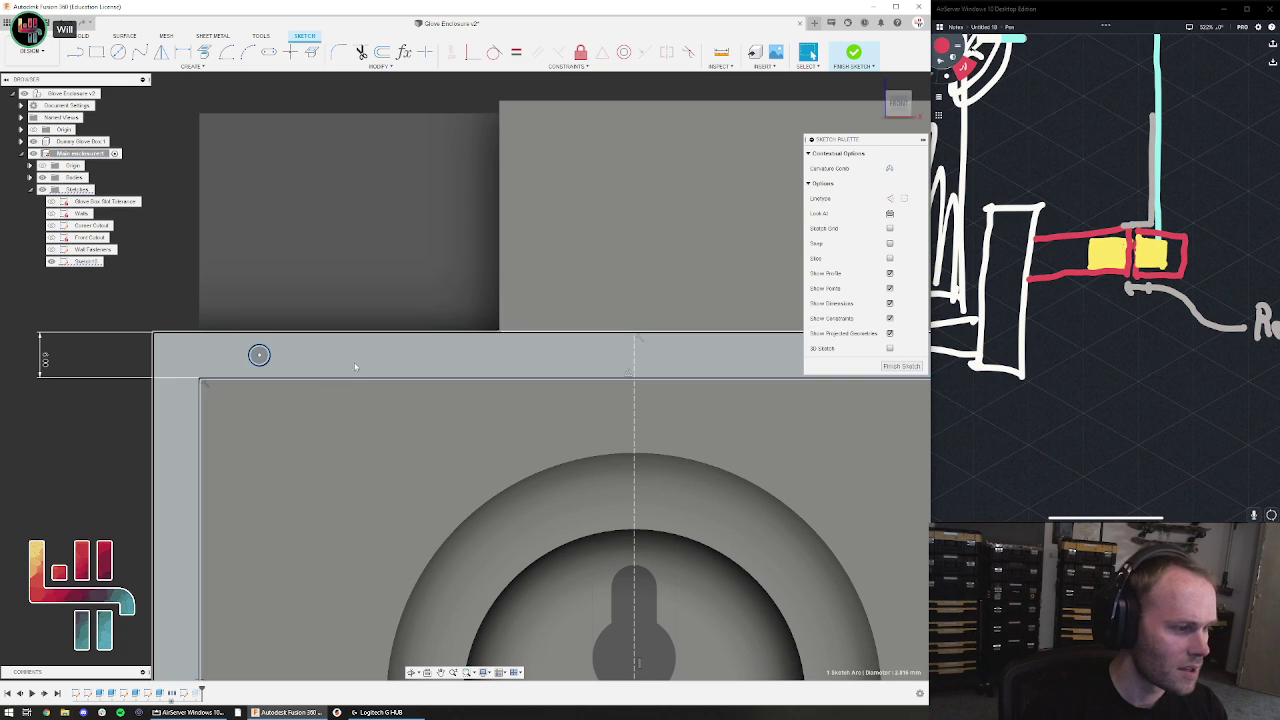
Set the circle's diameter to 2.8 mm and shift it slightly within the upper strip
key(d)
click(181, 295)
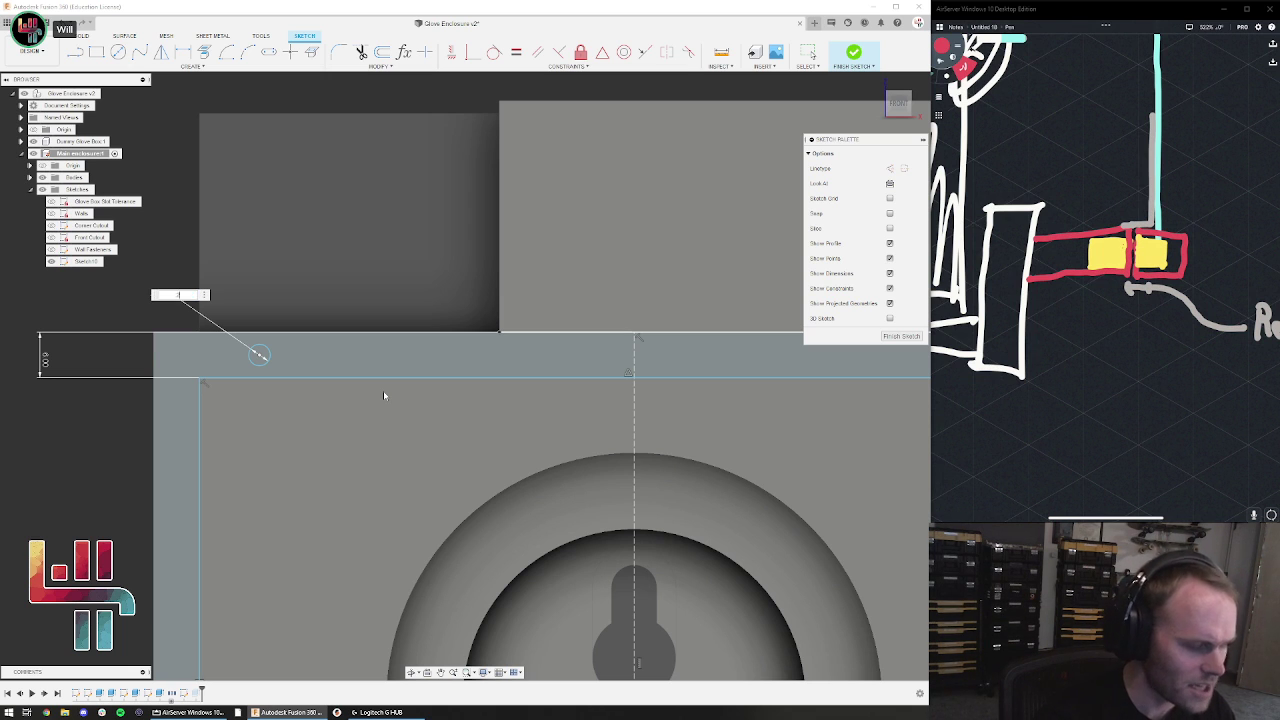
key(Return)
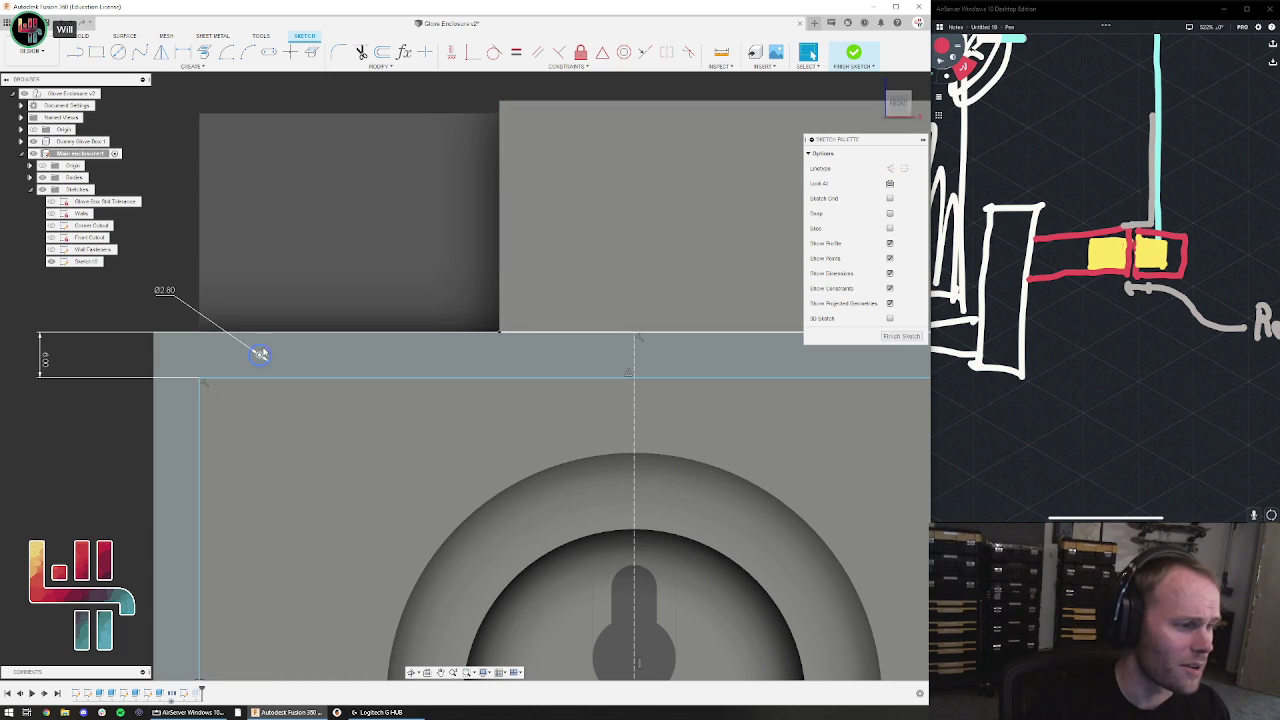
drag(258, 354, 265, 357)
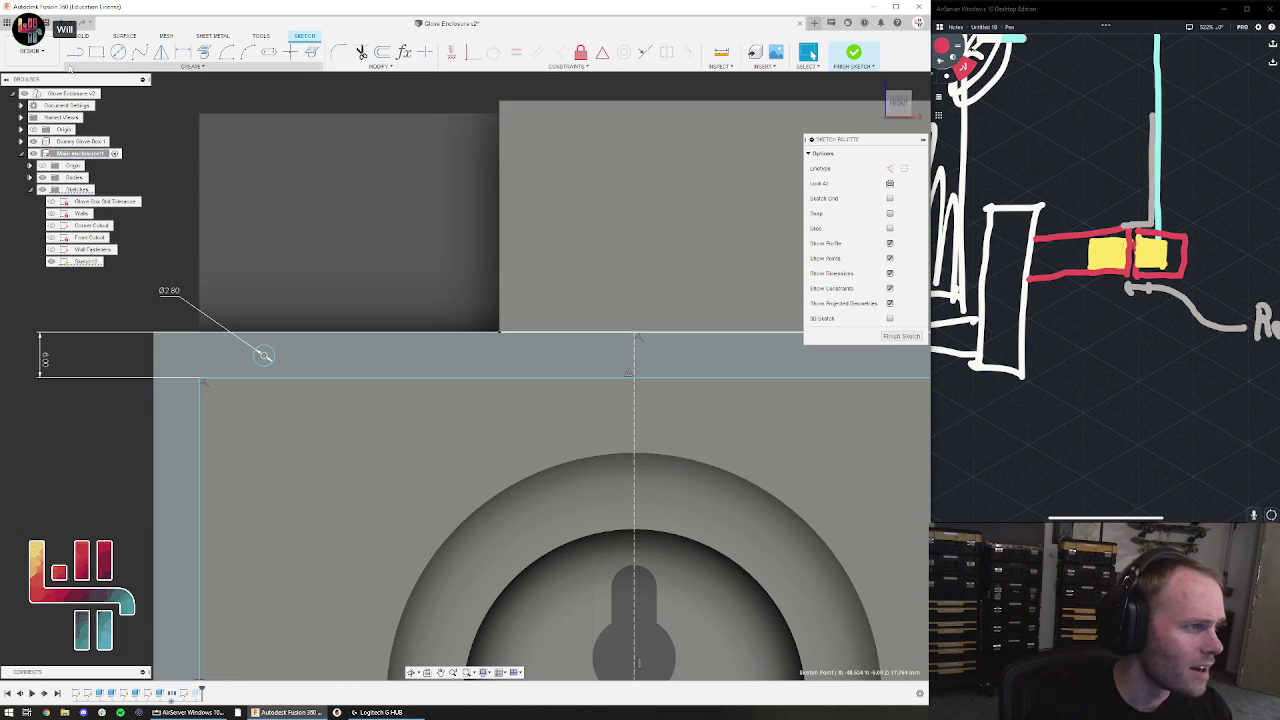
Draw vertical lines from the circle's centre to the strip's outer and inner edges and convert both to construction lines
key(l)
scroll(231, 332, up, 4)
key(Escape)
mouse_move(316, 394)
mouse_down()
mouse_move(329, 368)
mouse_move(324, 402)
mouse_move(324, 390)
mouse_up()
key(l)
click(325, 391)
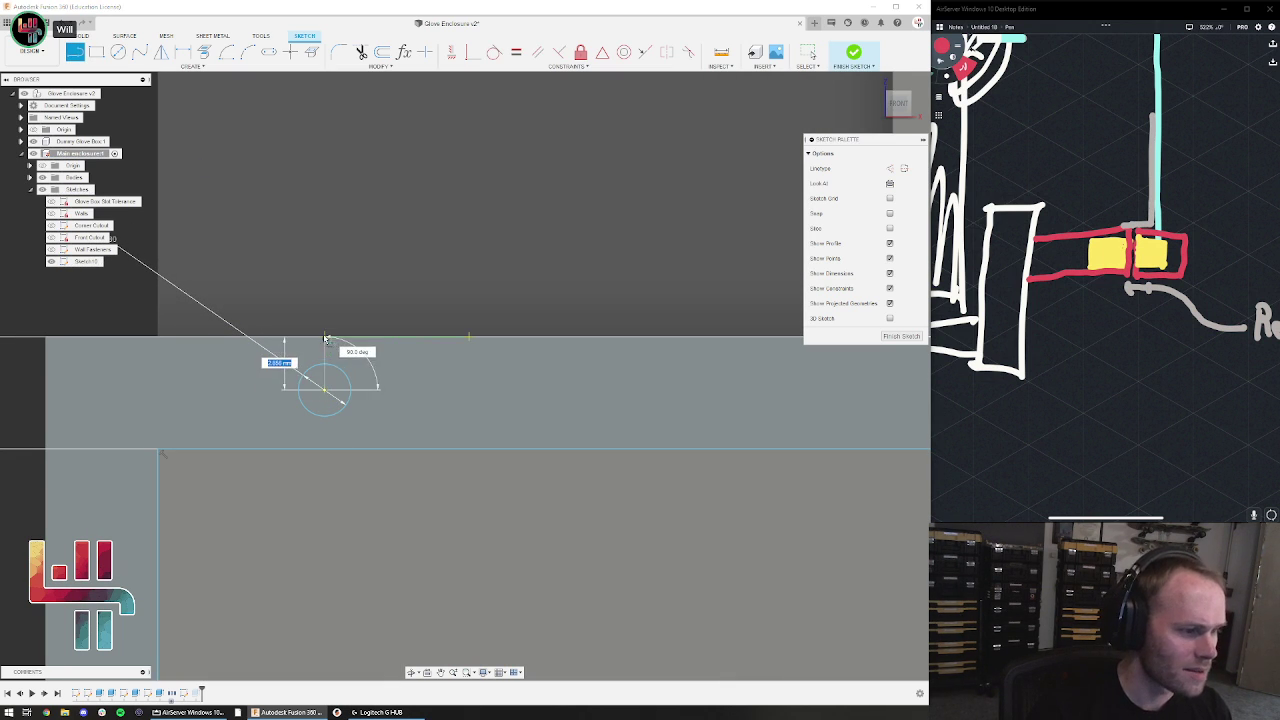
click(325, 390)
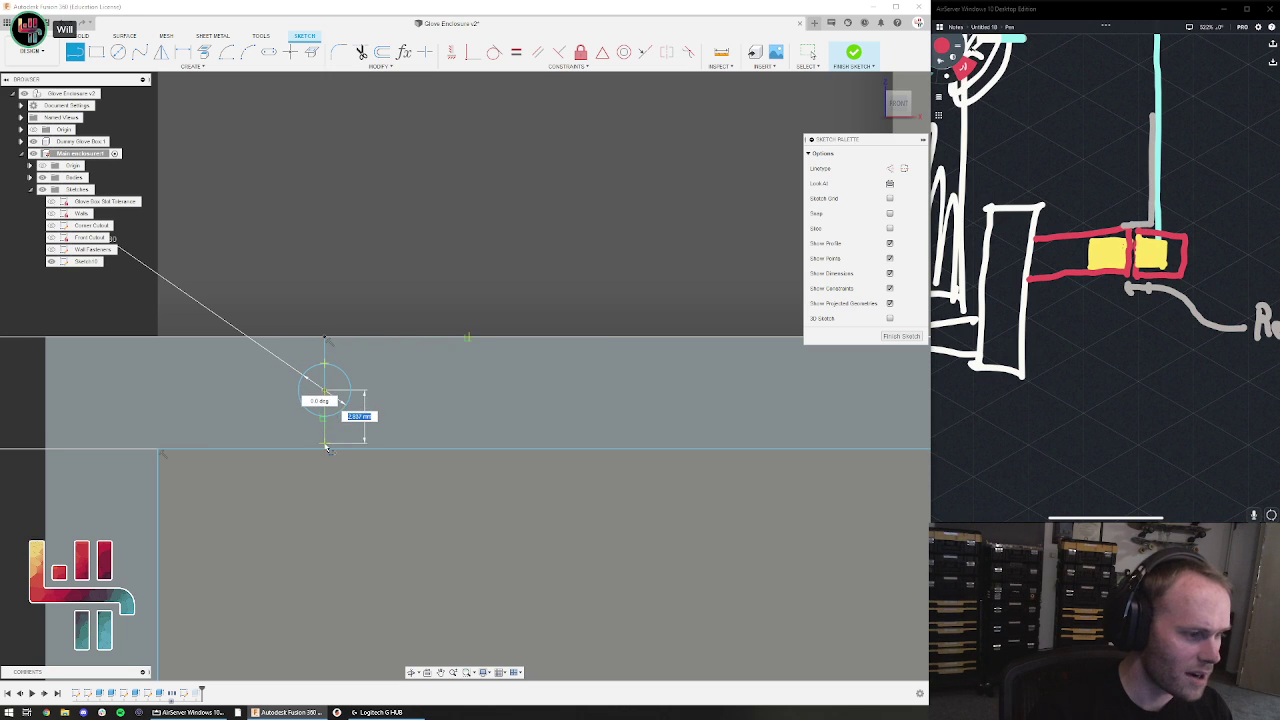
click(326, 448)
key(Escape)
click(325, 433)
shift+click(325, 352)
key(x)
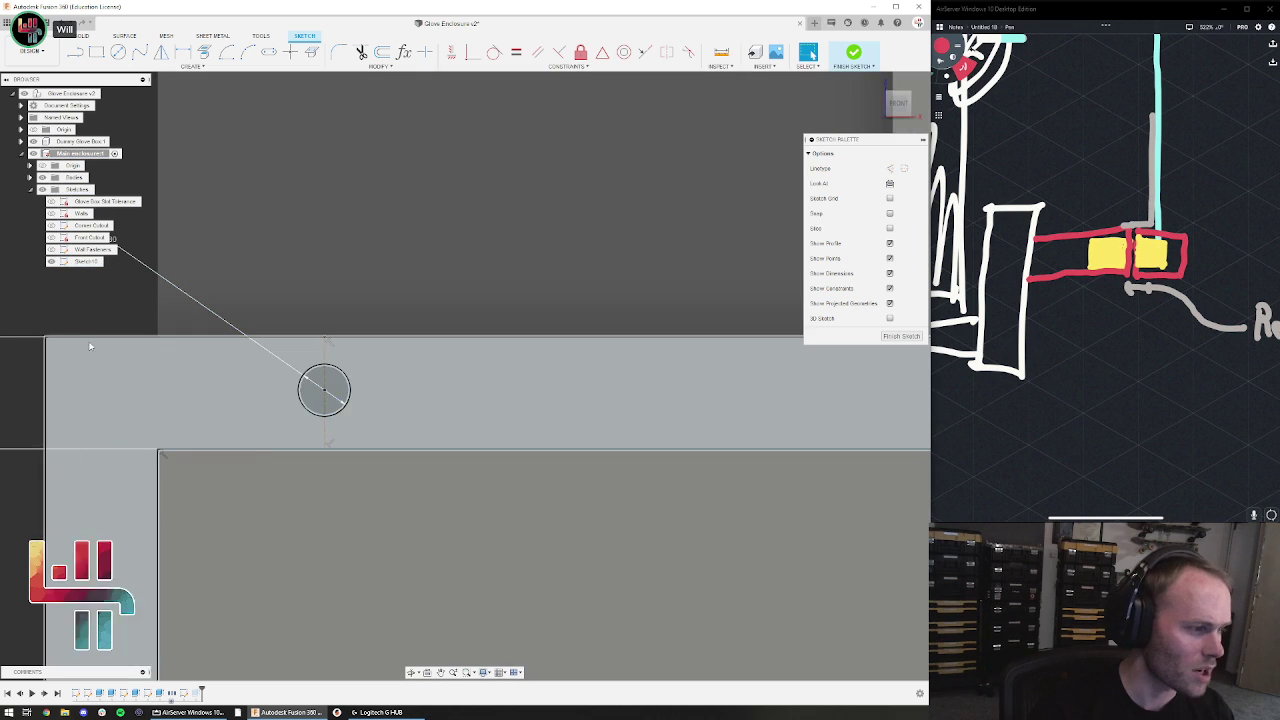
Apply an Equal constraint to the two construction lines so the circle is centred across the strip's width
drag(326, 403, 355, 402)
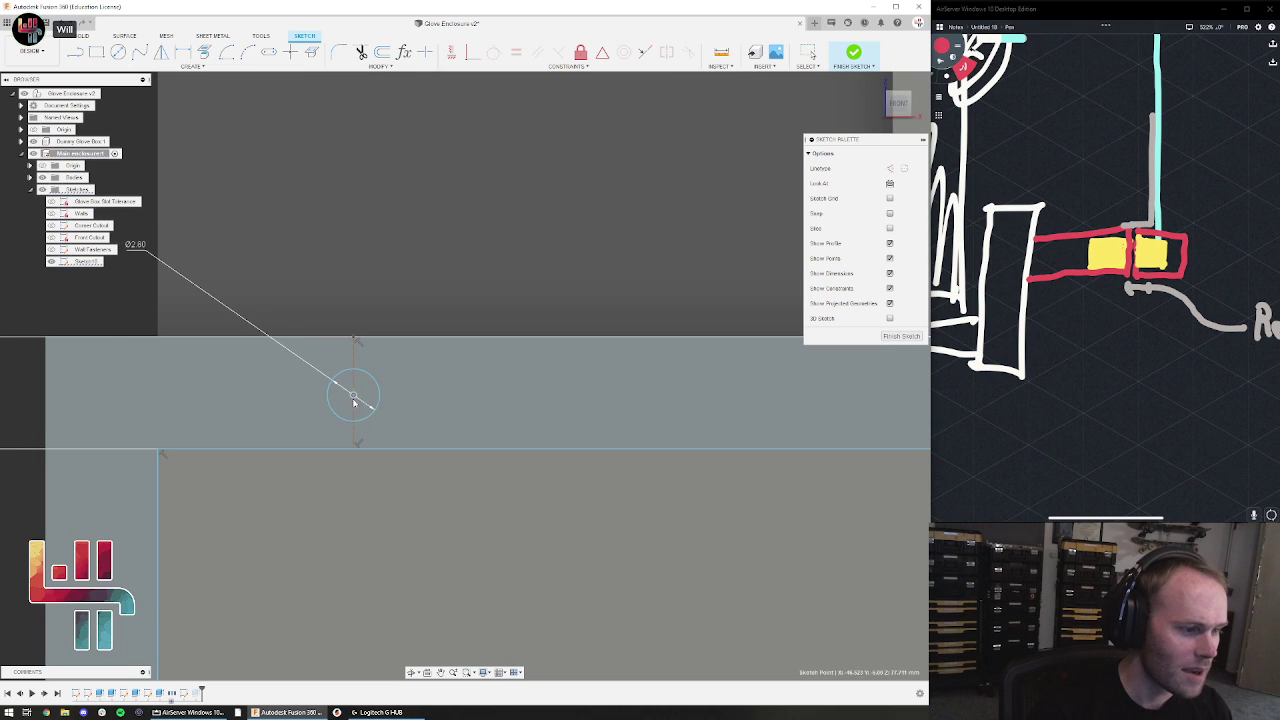
click(354, 436)
shift+click(355, 361)
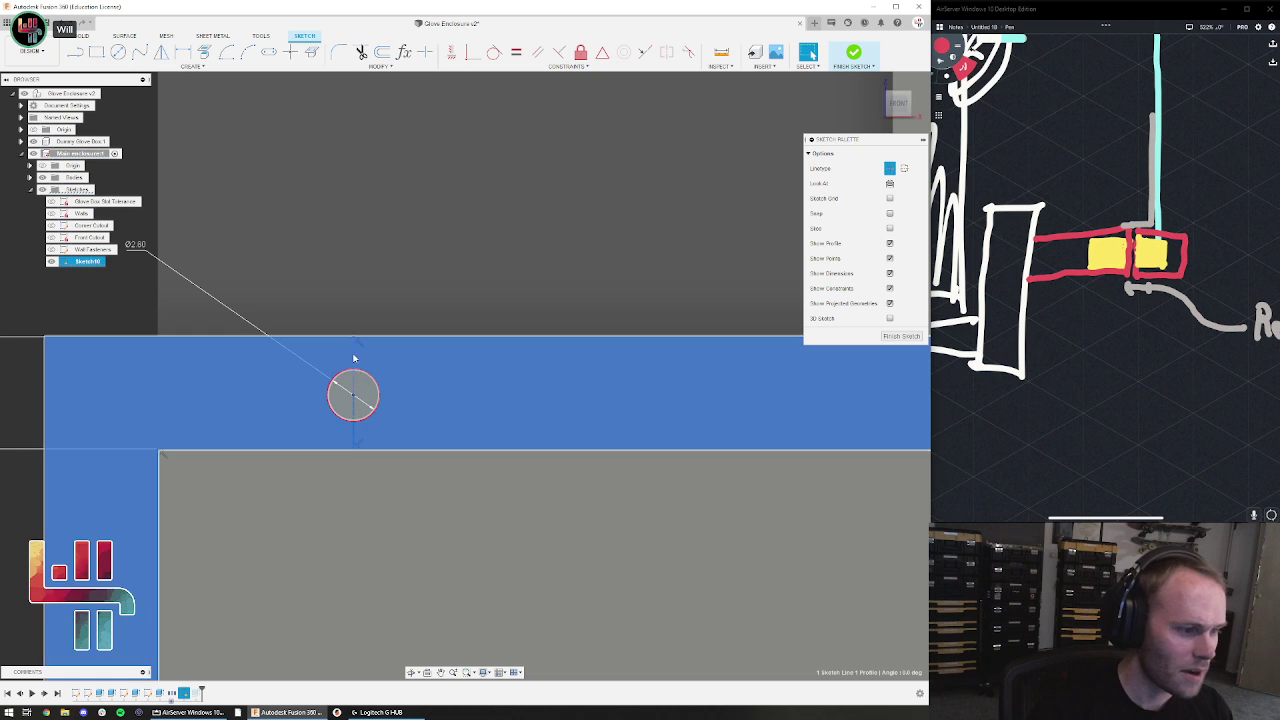
click(354, 356)
shift+click(354, 427)
click(515, 52)
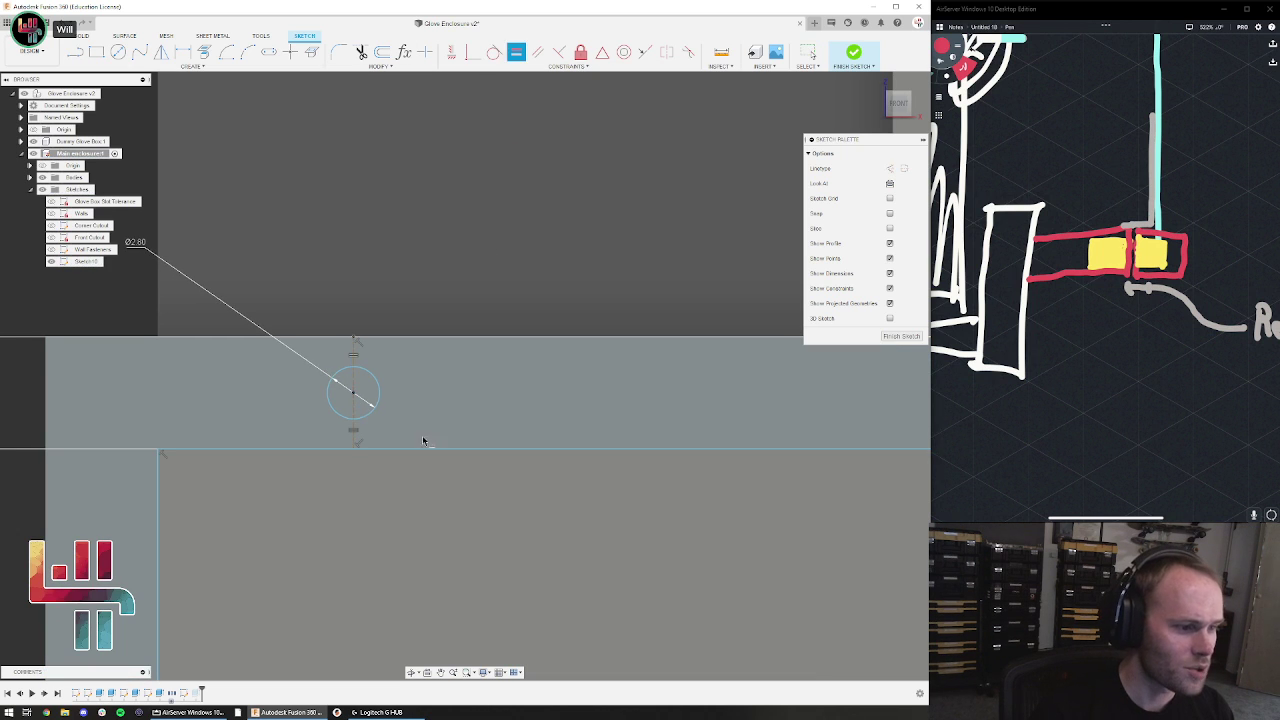
Constrain the tilted inner edge of the upper strip parallel to the enclosure's outer top edge
click(396, 506)
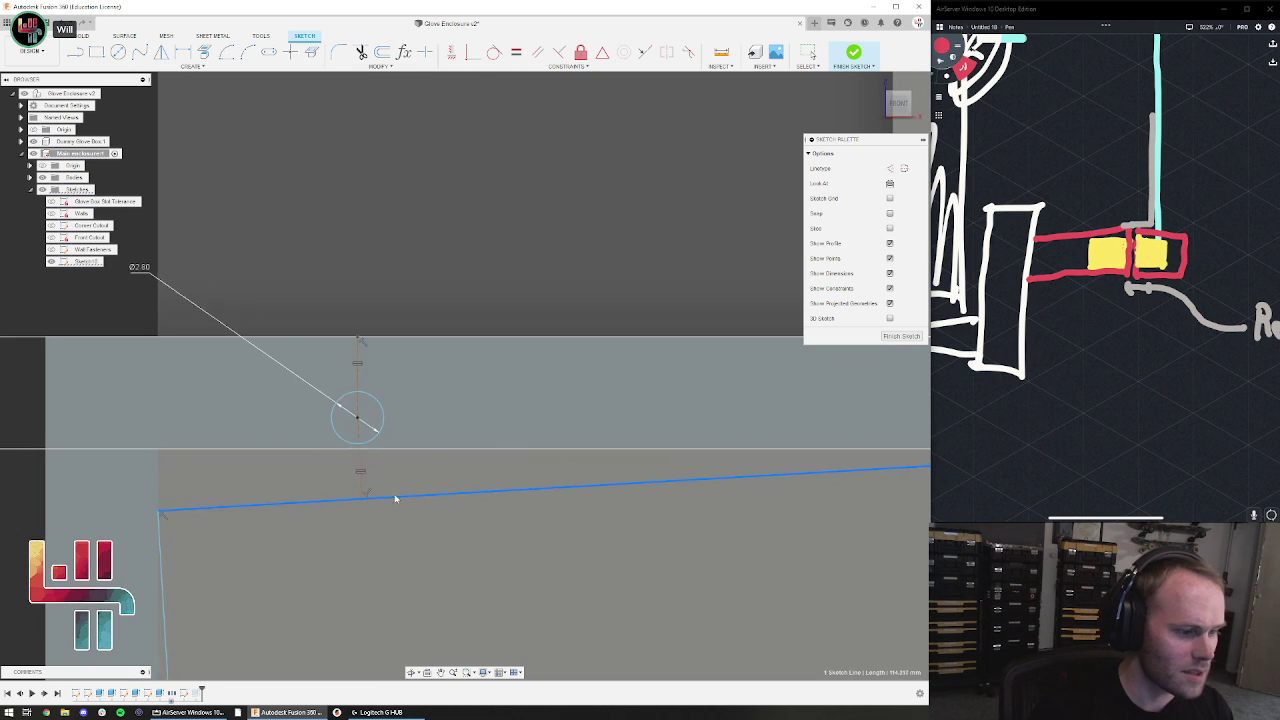
scroll(327, 363, down, 5)
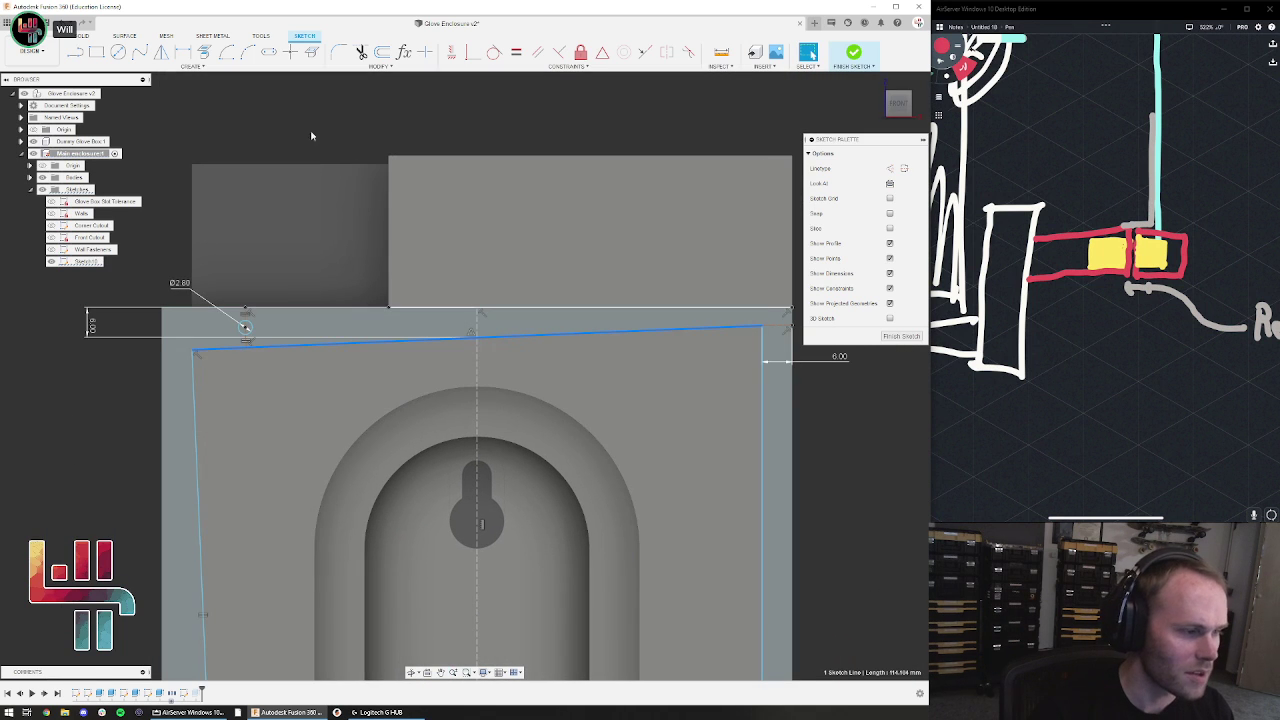
shift+click(205, 310)
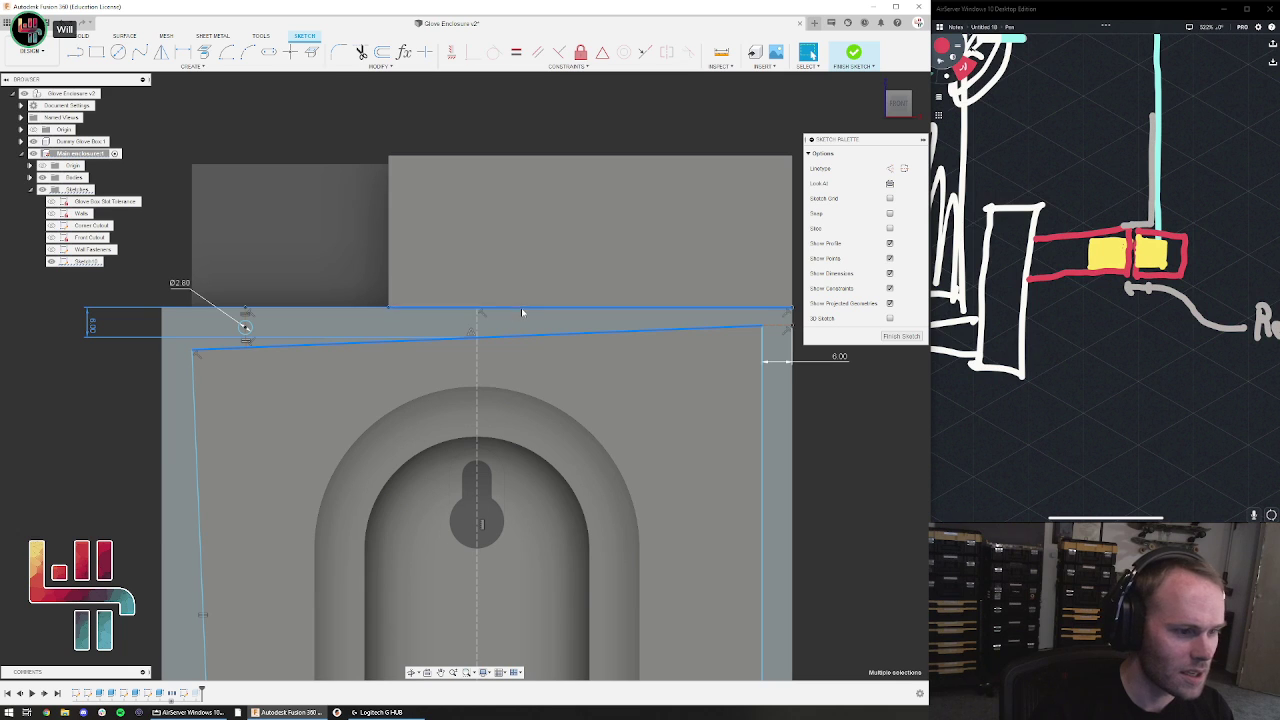
shift+click(521, 313)
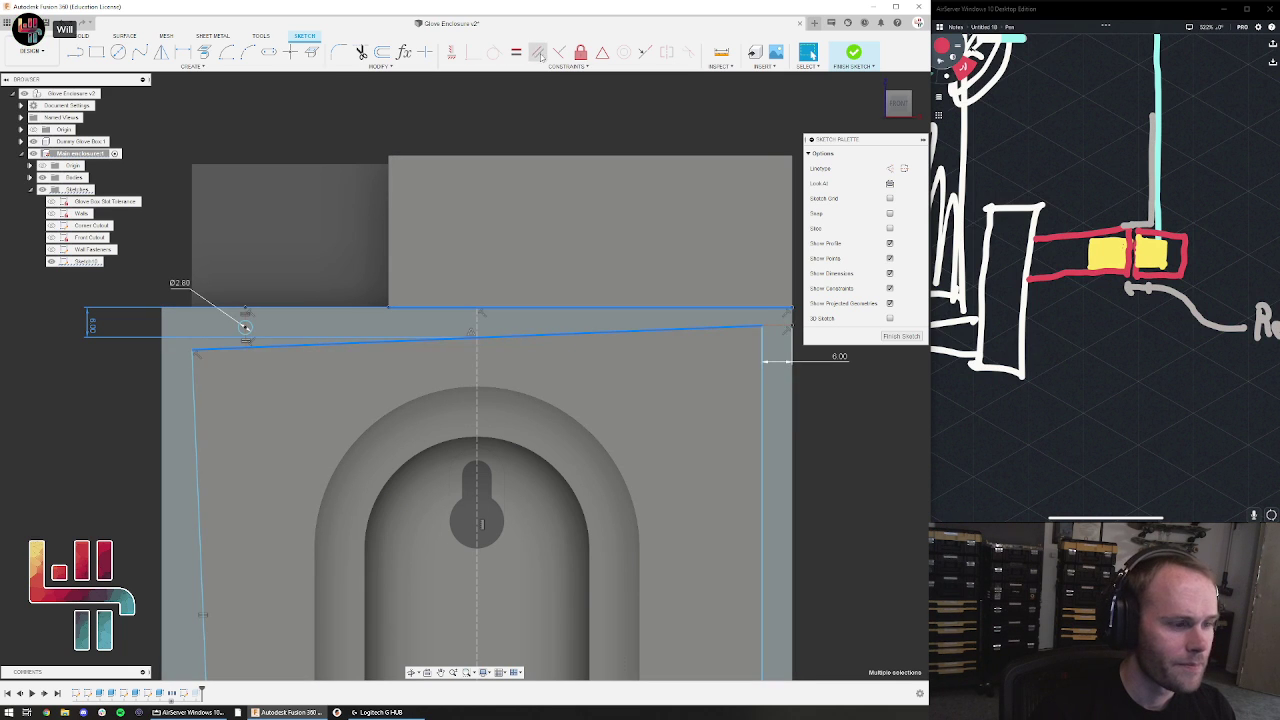
click(538, 52)
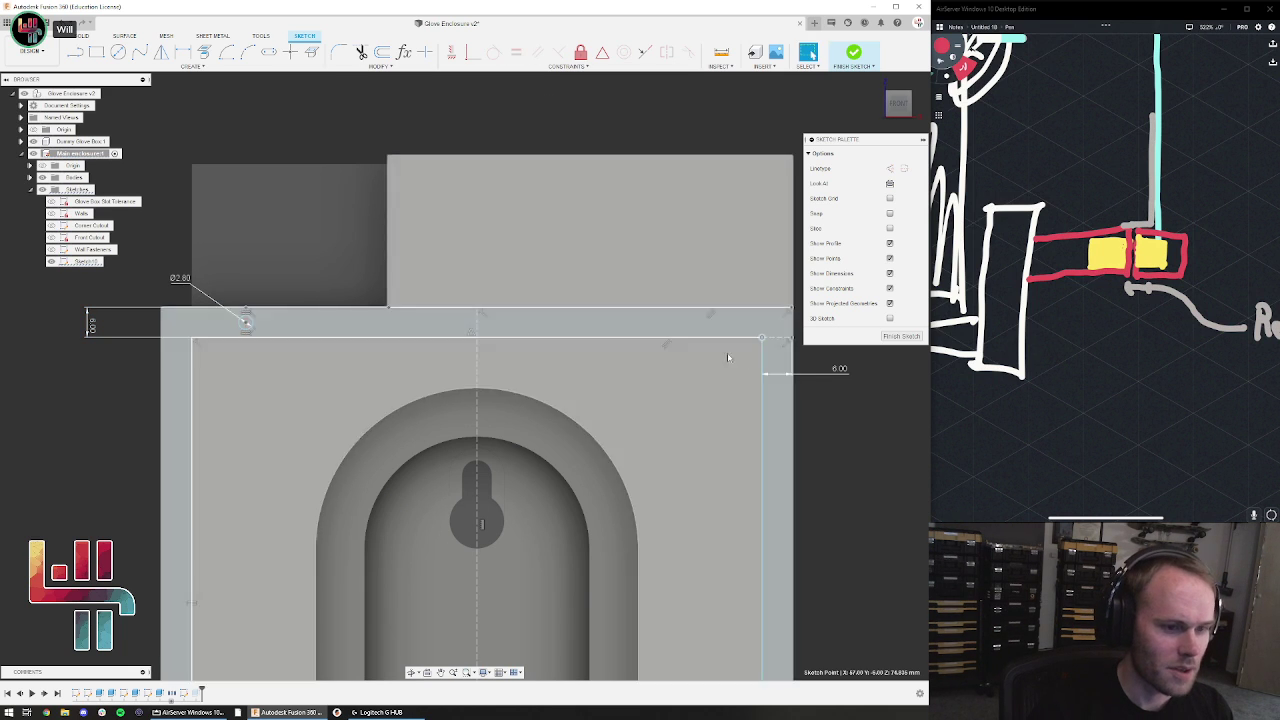
Constrain the rim's inner right edge parallel to the outer edge and move the left leg's lower end slightly down
click(762, 362)
scroll(752, 370, down, 2)
middle_drag(697, 408, 608, 235)
mouse_move(656, 497)
mouse_down()
mouse_move(608, 528)
mouse_move(628, 478)
mouse_move(602, 490)
mouse_up()
click(629, 322)
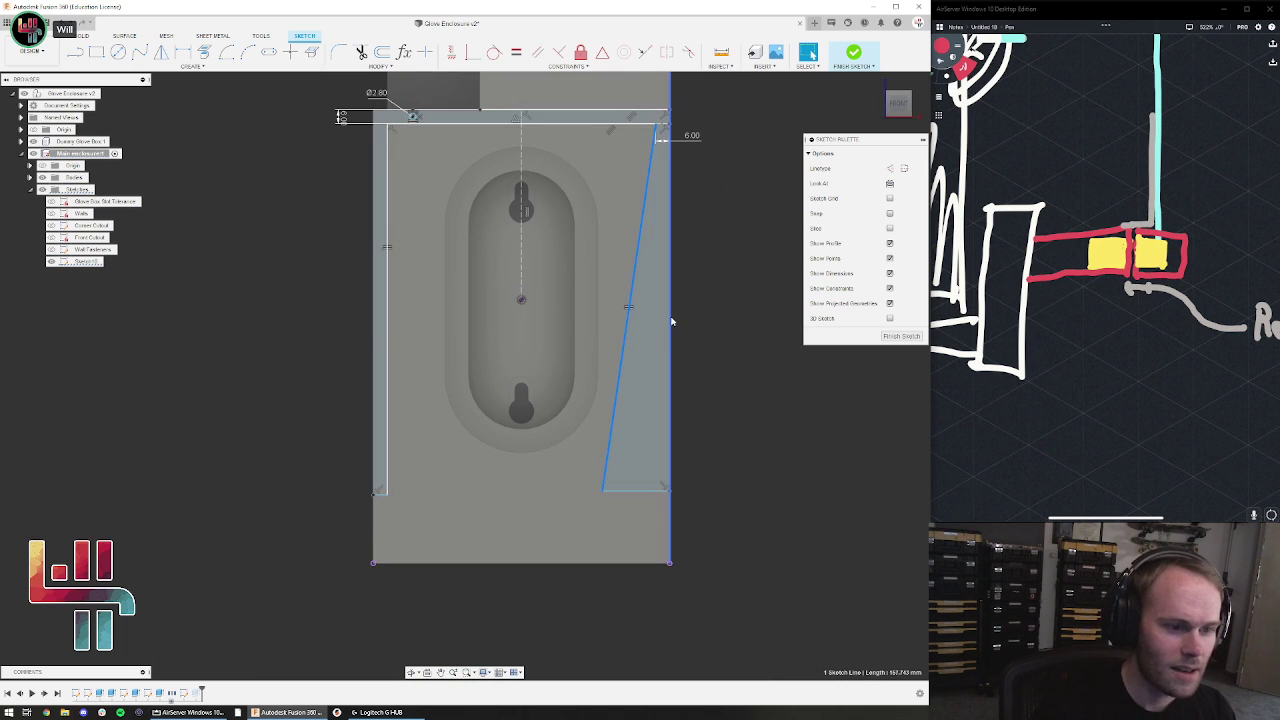
key(ctrl+z)
drag(388, 493, 388, 504)
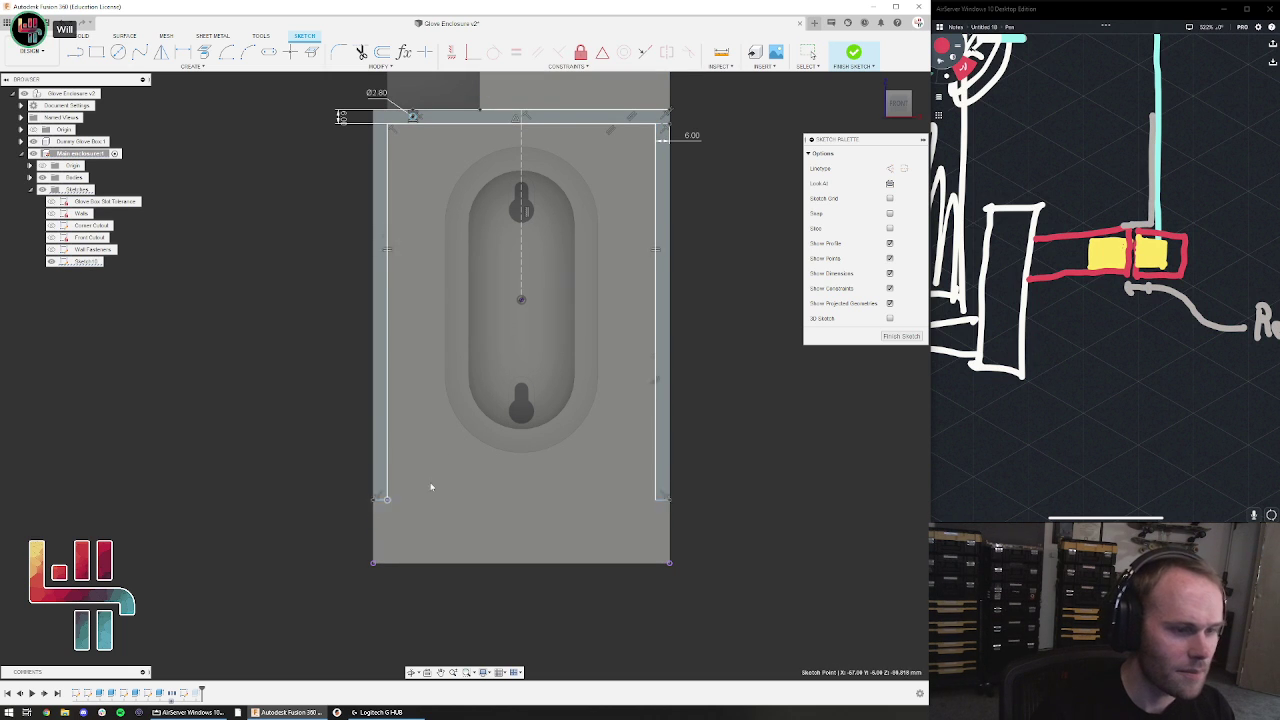
scroll(430, 140, up, 5)
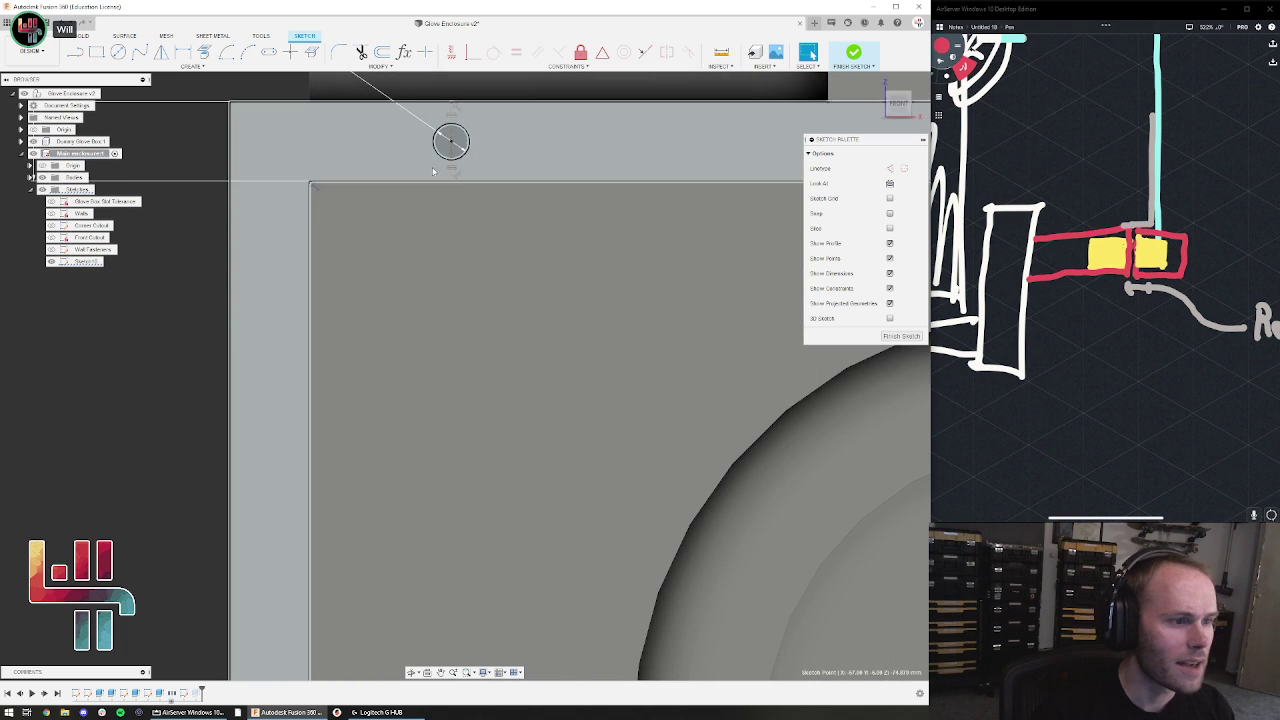
Set the width of the rim's upper strip to 9 mm
scroll(433, 171, down, 5)
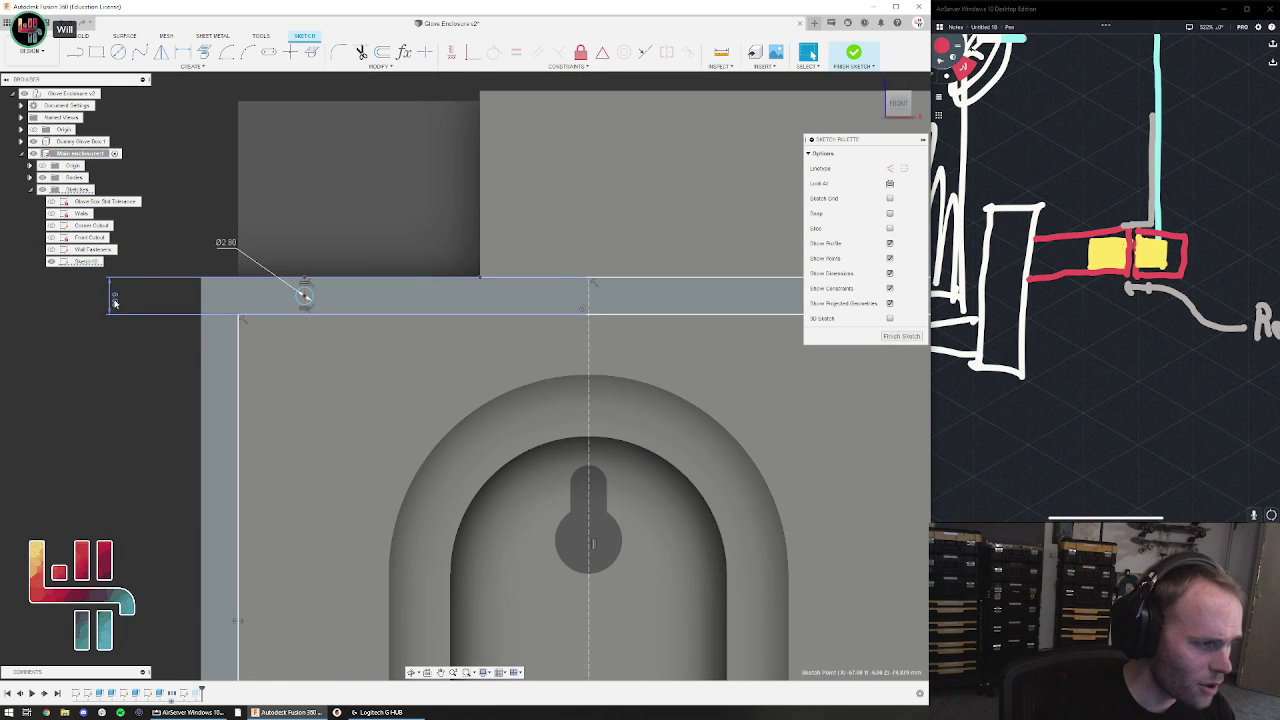
click(114, 303)
key(Escape)
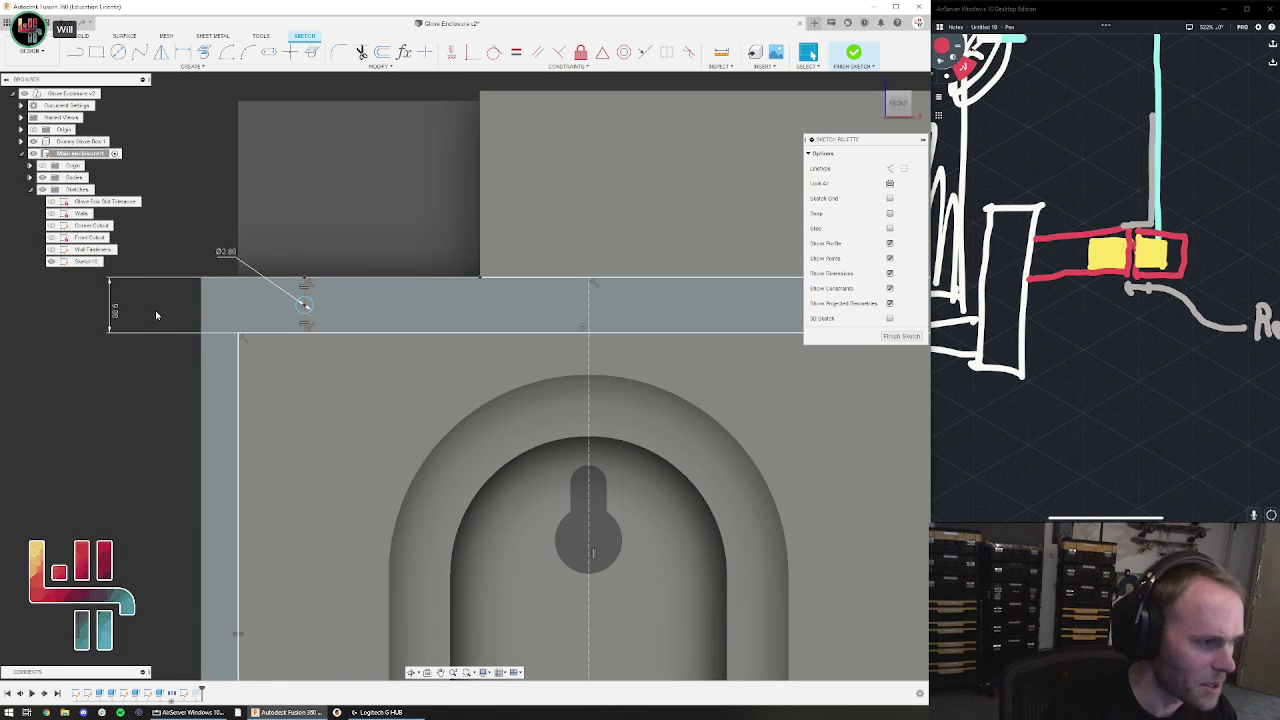
Move the 2.80 mm screw-hole circle along the rim's upper strip closer to the enclosure's upper-left corner
scroll(312, 302, up, 3)
click(316, 311)
mouse_move(313, 352)
mouse_down()
mouse_move(385, 352)
mouse_move(367, 354)
mouse_up()
scroll(351, 407, up, 3)
scroll(351, 407, down, 5)
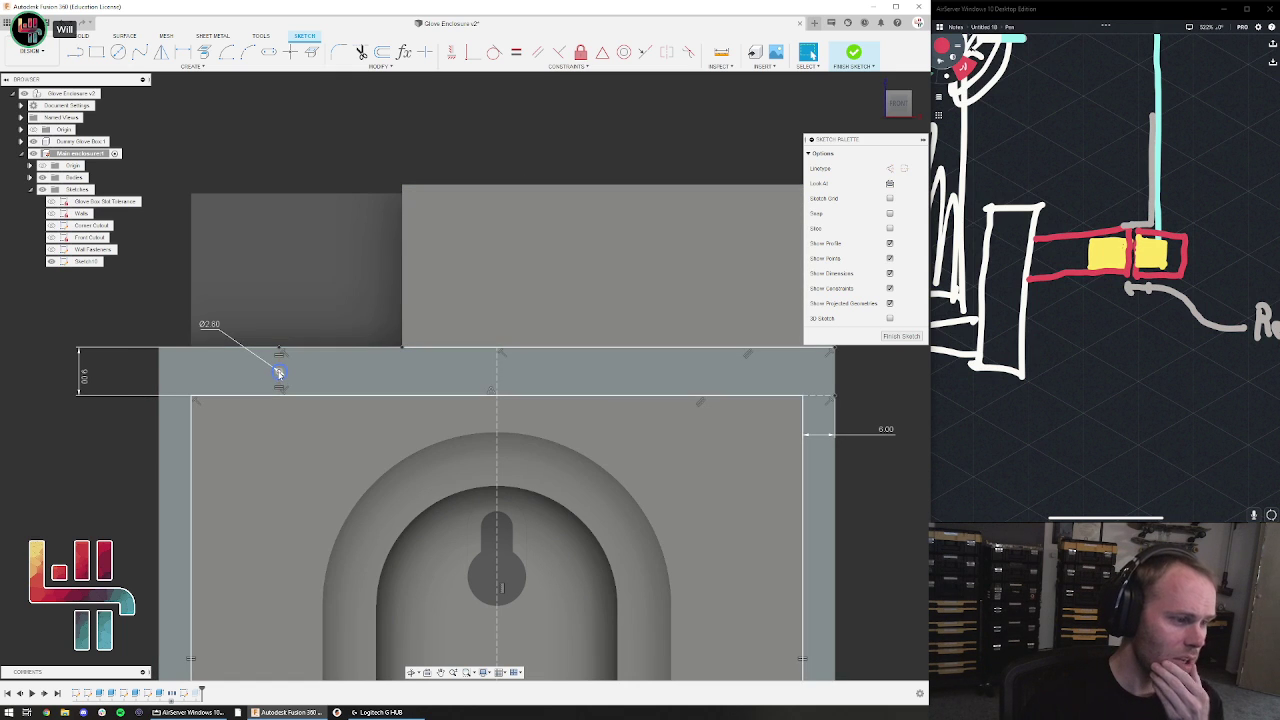
drag(279, 375, 240, 371)
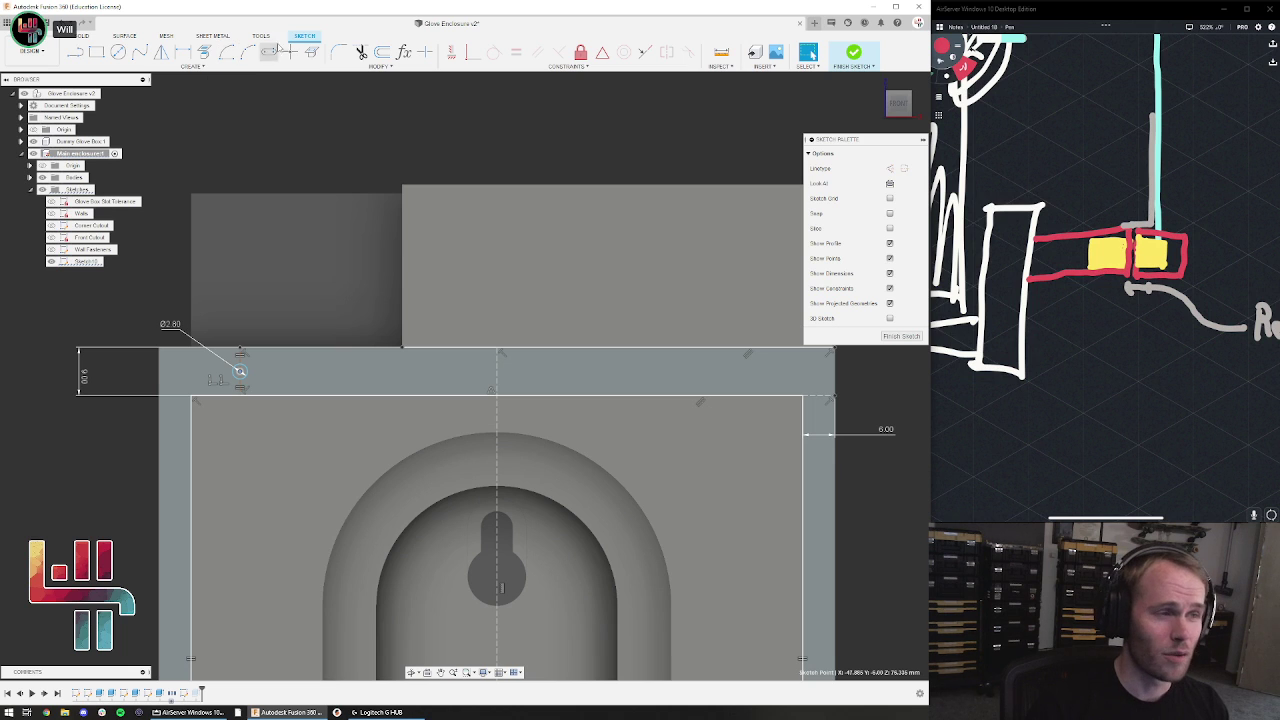
click(200, 67)
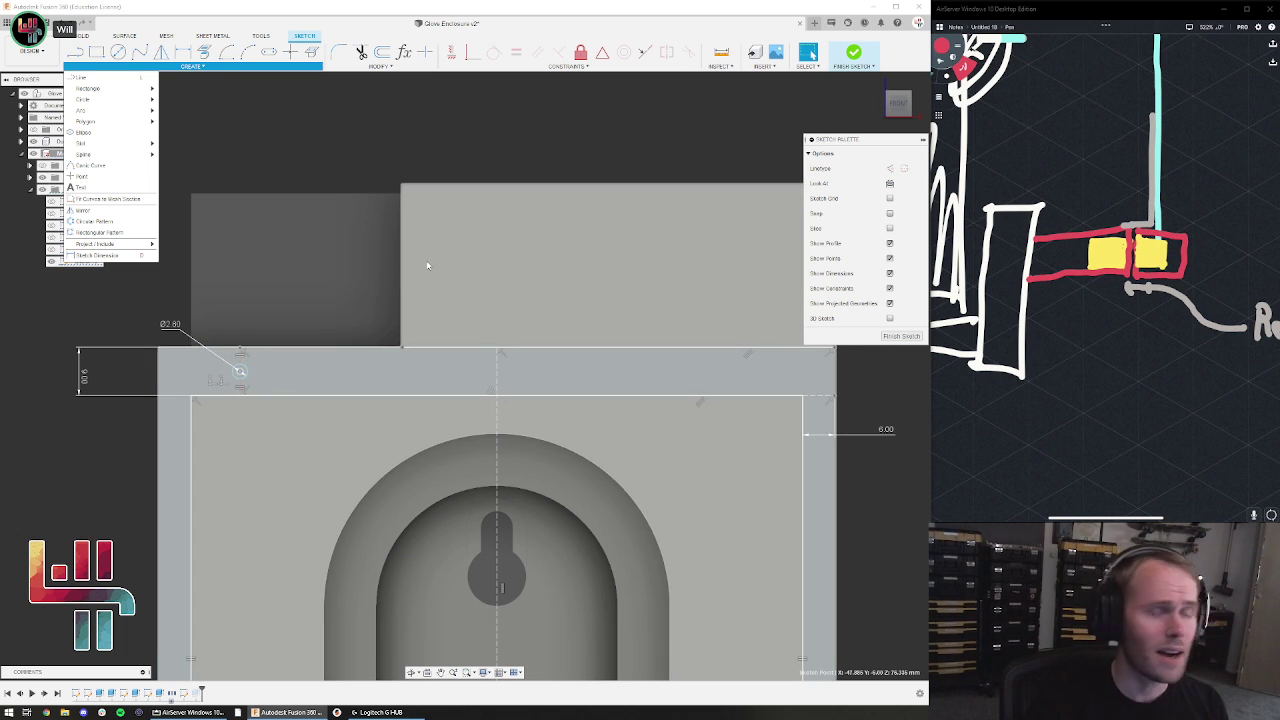
scroll(320, 165, down, 4)
click(350, 182)
mouse_move(350, 182)
middle_down()
mouse_move(481, 162)
mouse_move(467, 188)
mouse_move(286, 209)
middle_up()
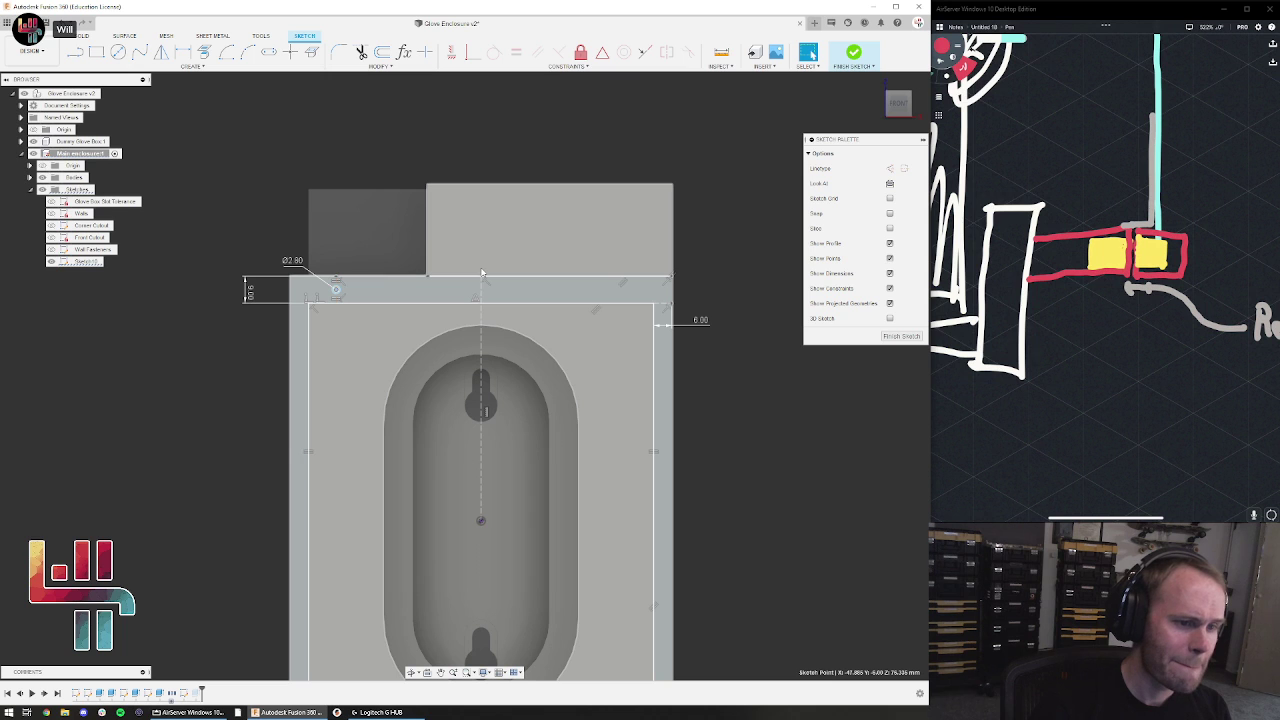
Try to mirror the 2.80 mm circle in the upper wall about the vertical centerline
scroll(330, 282, up, 4)
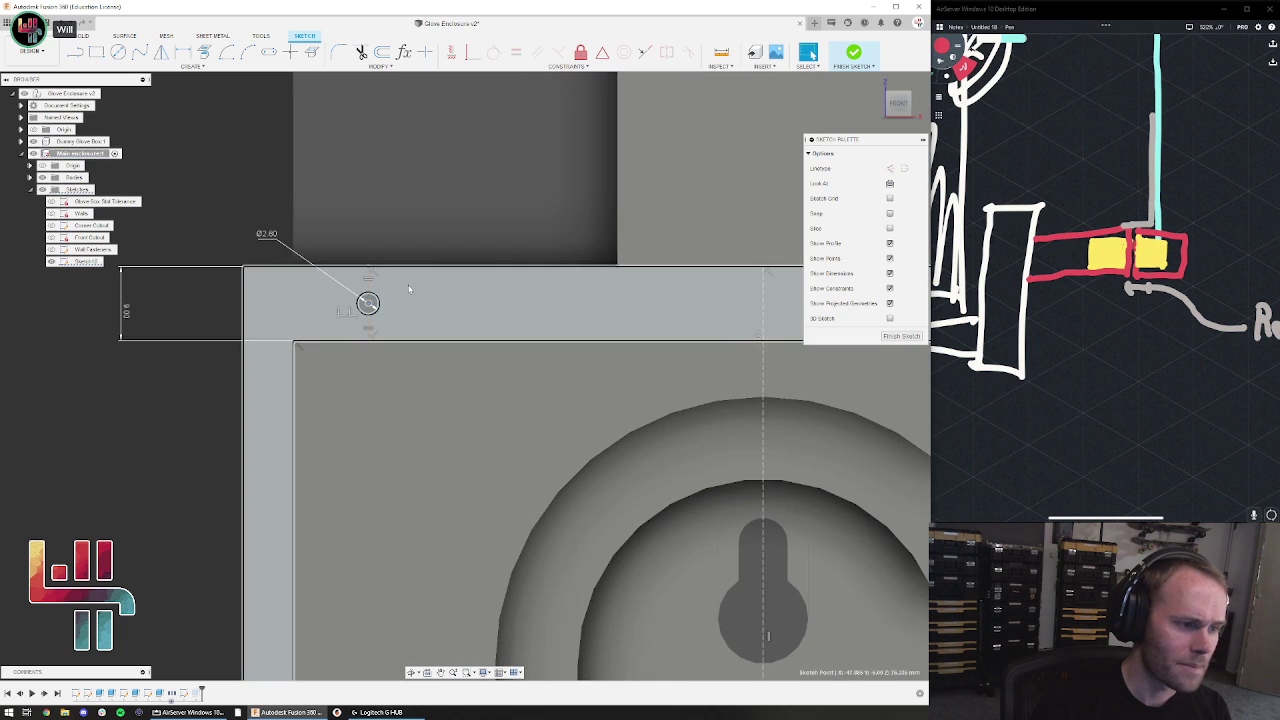
scroll(372, 297, down, 2)
scroll(372, 297, down, 2)
scroll(582, 282, up, 4)
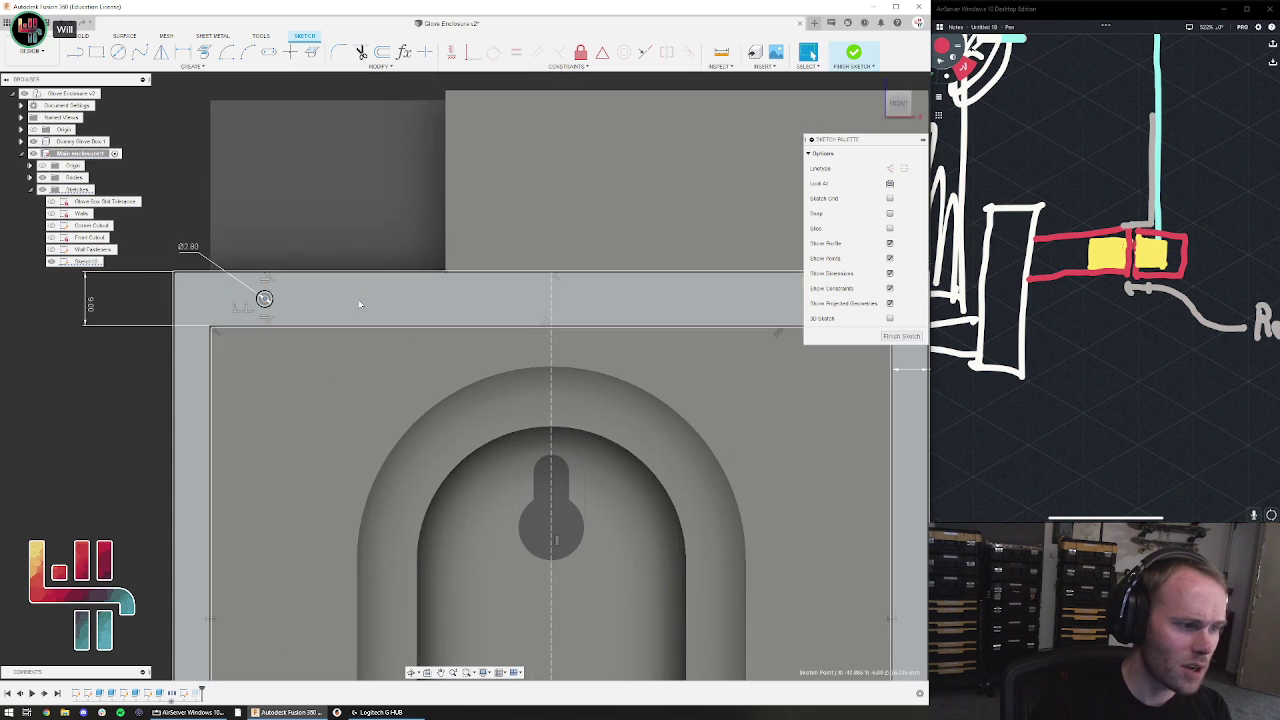
click(173, 211)
click(264, 298)
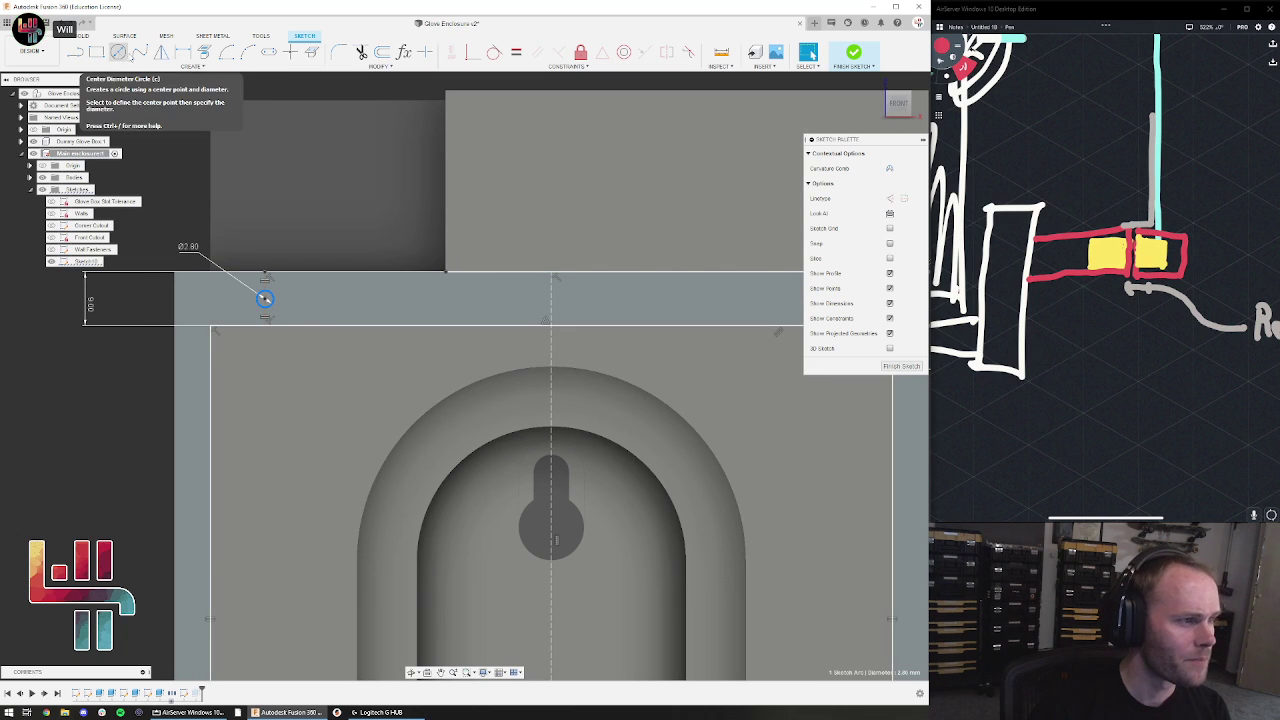
click(161, 52)
scroll(463, 260, down, 3)
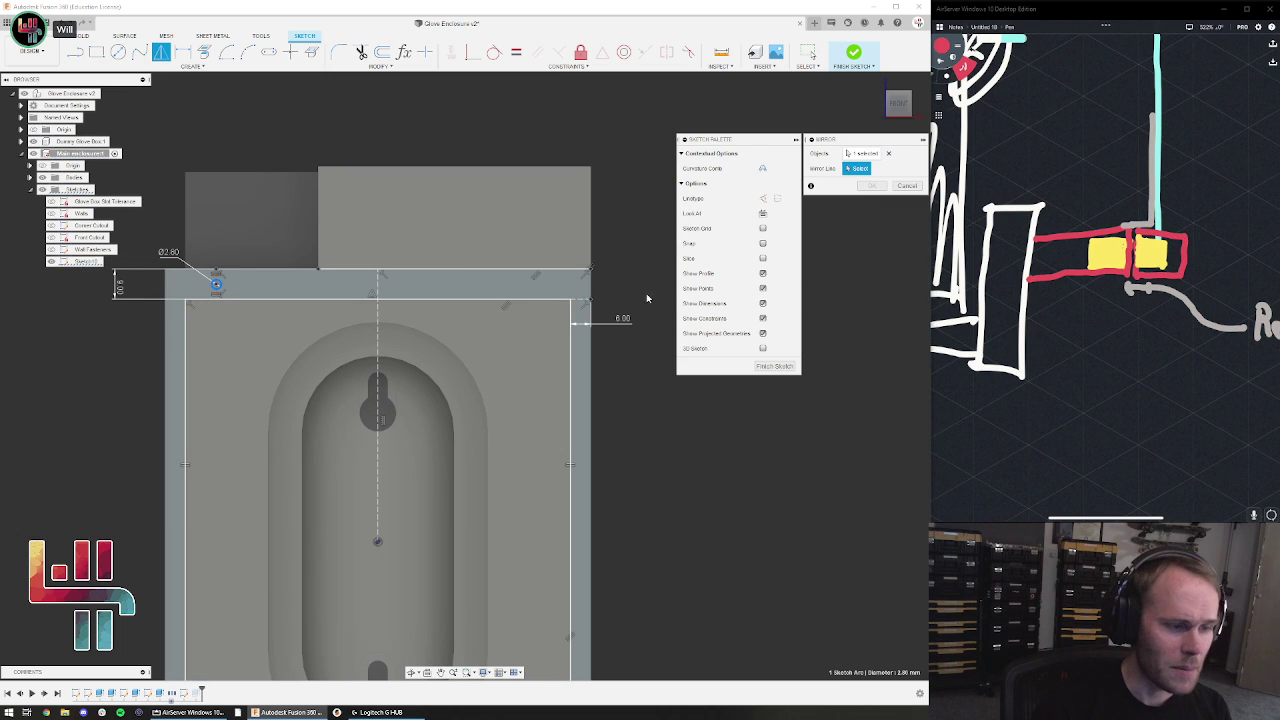
click(378, 320)
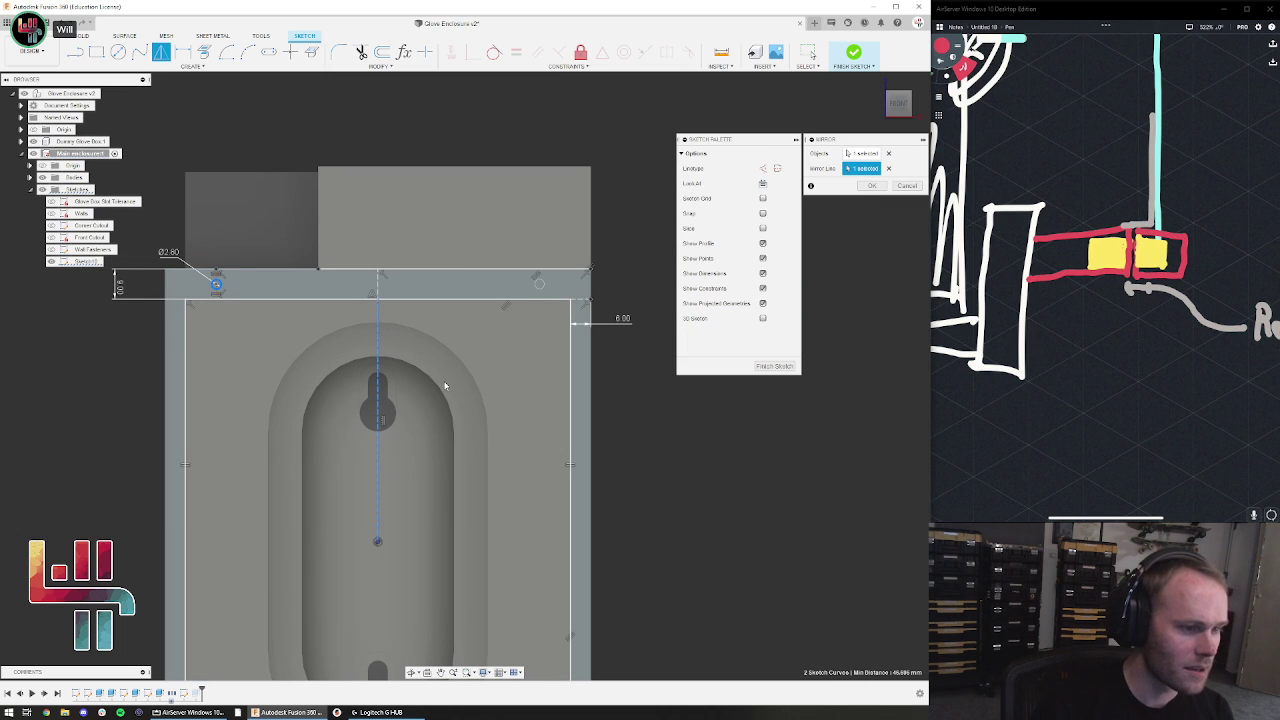
key(Return)
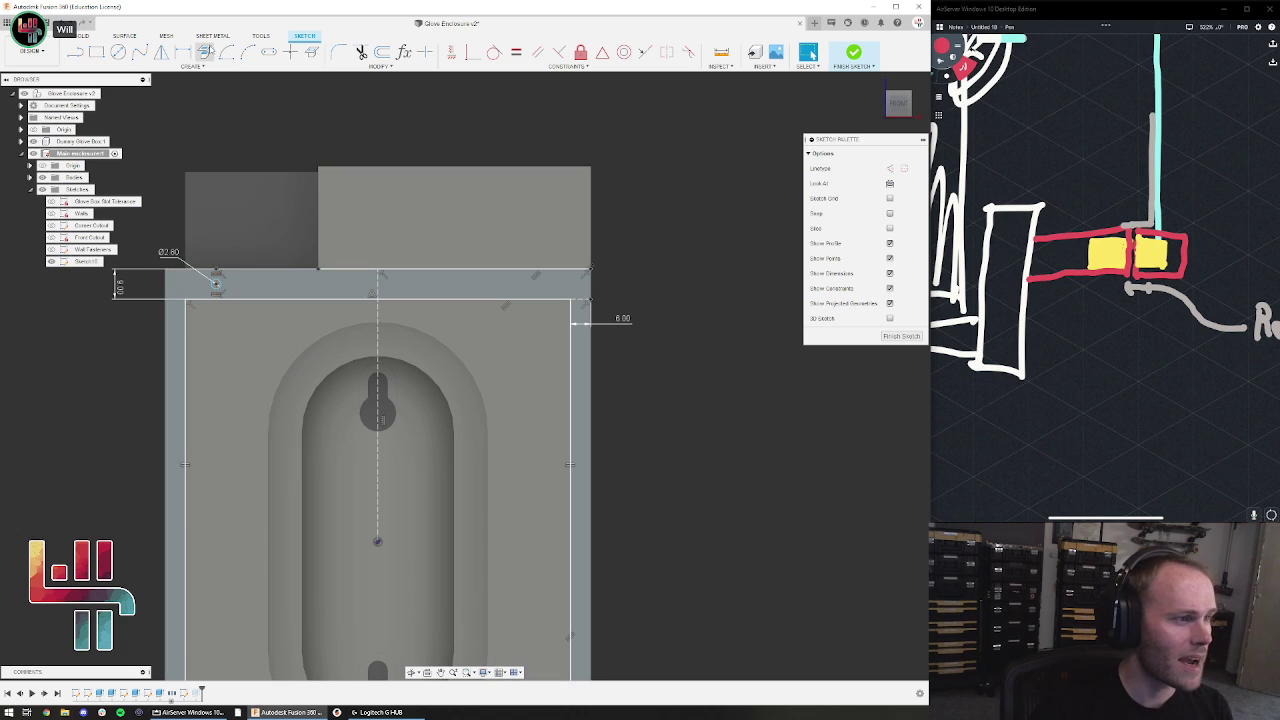
Mirror the 2.80 mm circle about the vertical centerline to the opposite upper corner
click(161, 52)
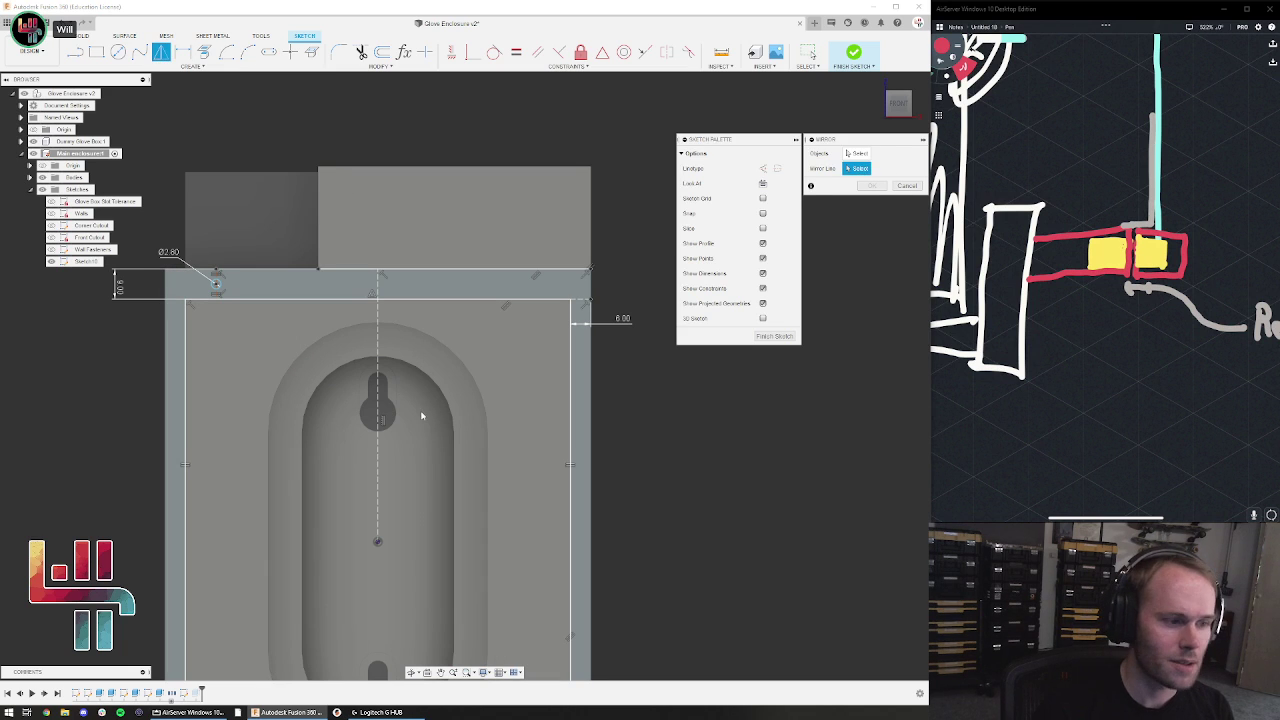
click(378, 380)
click(856, 153)
click(218, 285)
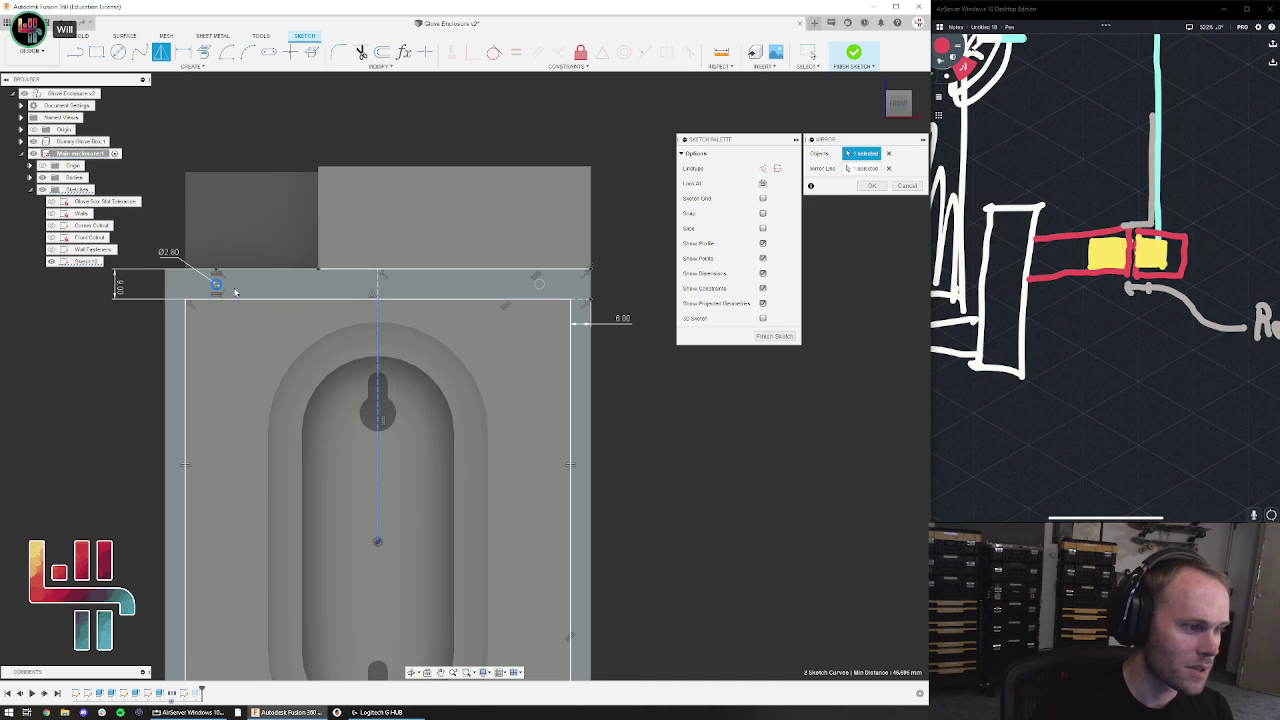
click(871, 187)
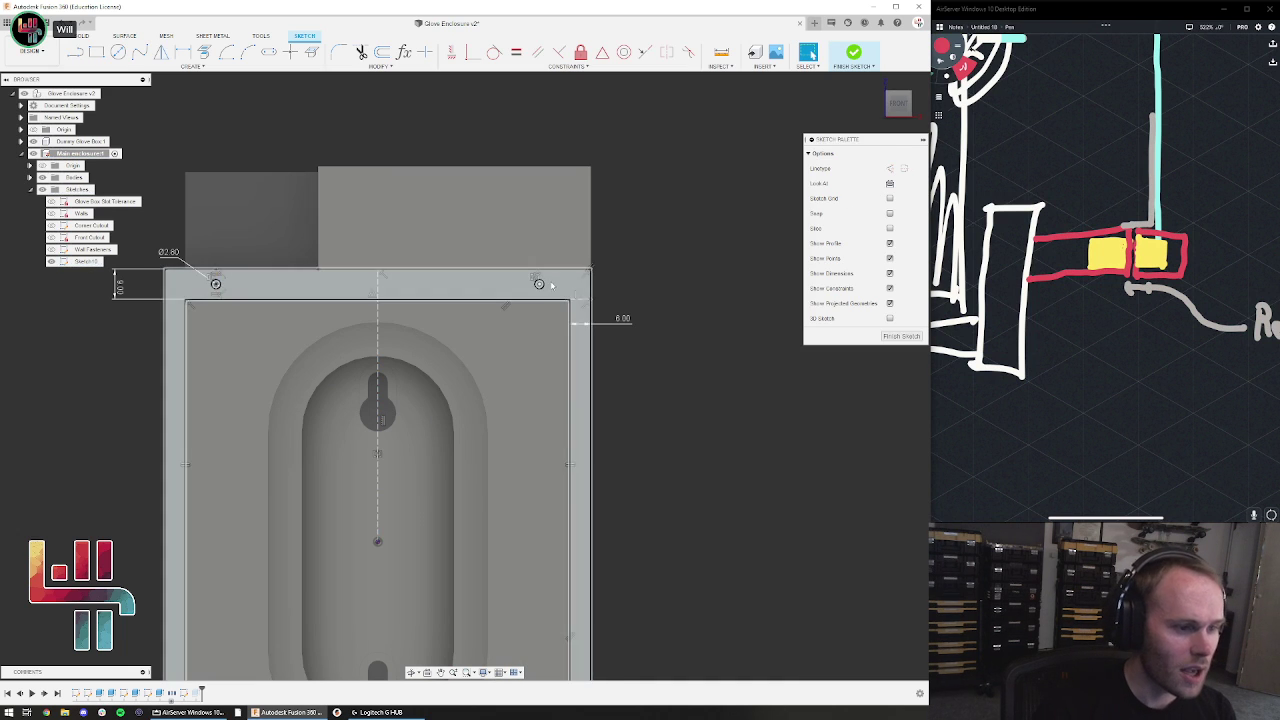
Dimension the mirrored circle's center 10 mm from the enclosure's outer side edge
mouse_move(541, 288)
mouse_down()
mouse_move(455, 286)
mouse_move(552, 293)
mouse_up()
middle_drag(441, 327, 554, 311)
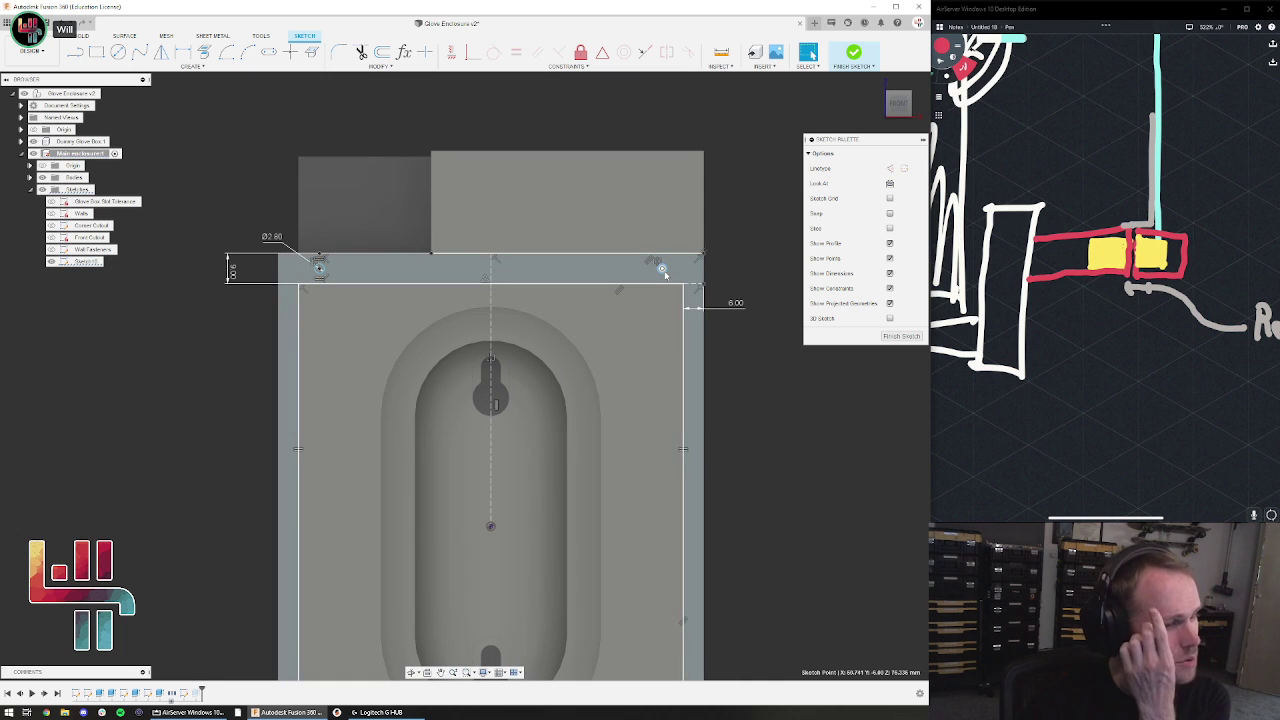
scroll(662, 269, up, 3)
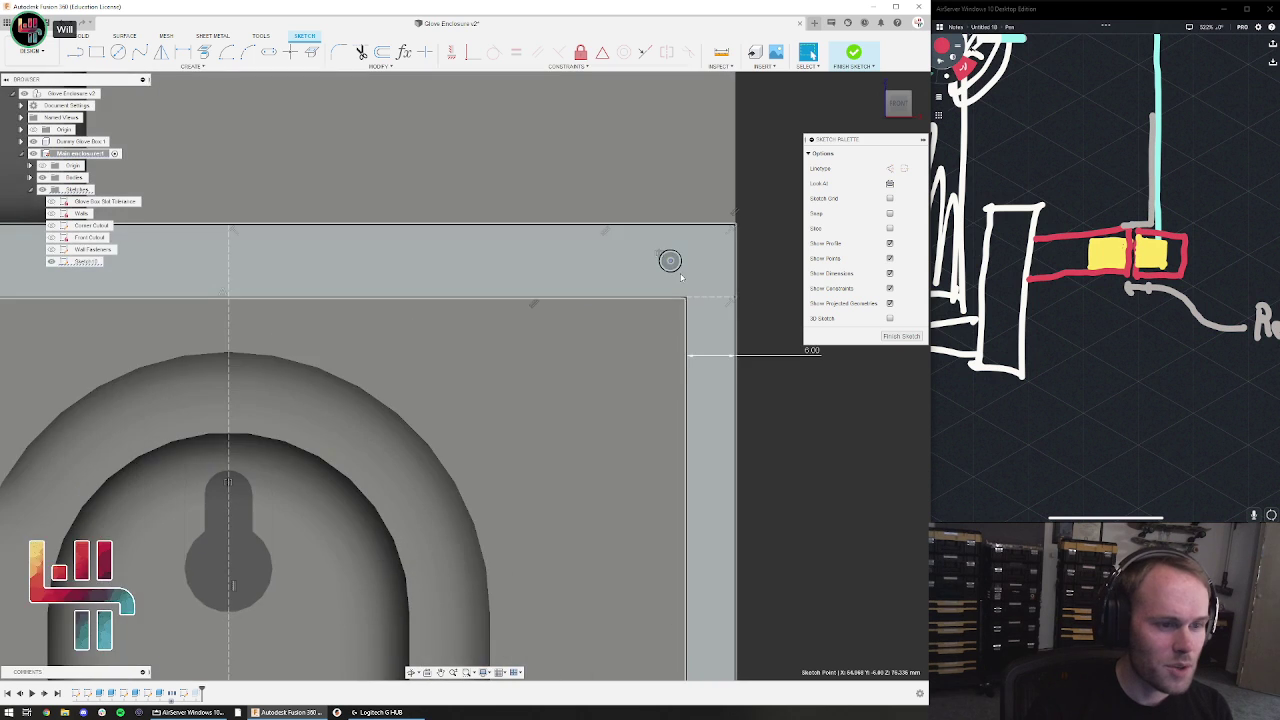
scroll(670, 261, down, 3)
scroll(676, 261, up, 3)
key(d)
click(723, 260)
click(672, 258)
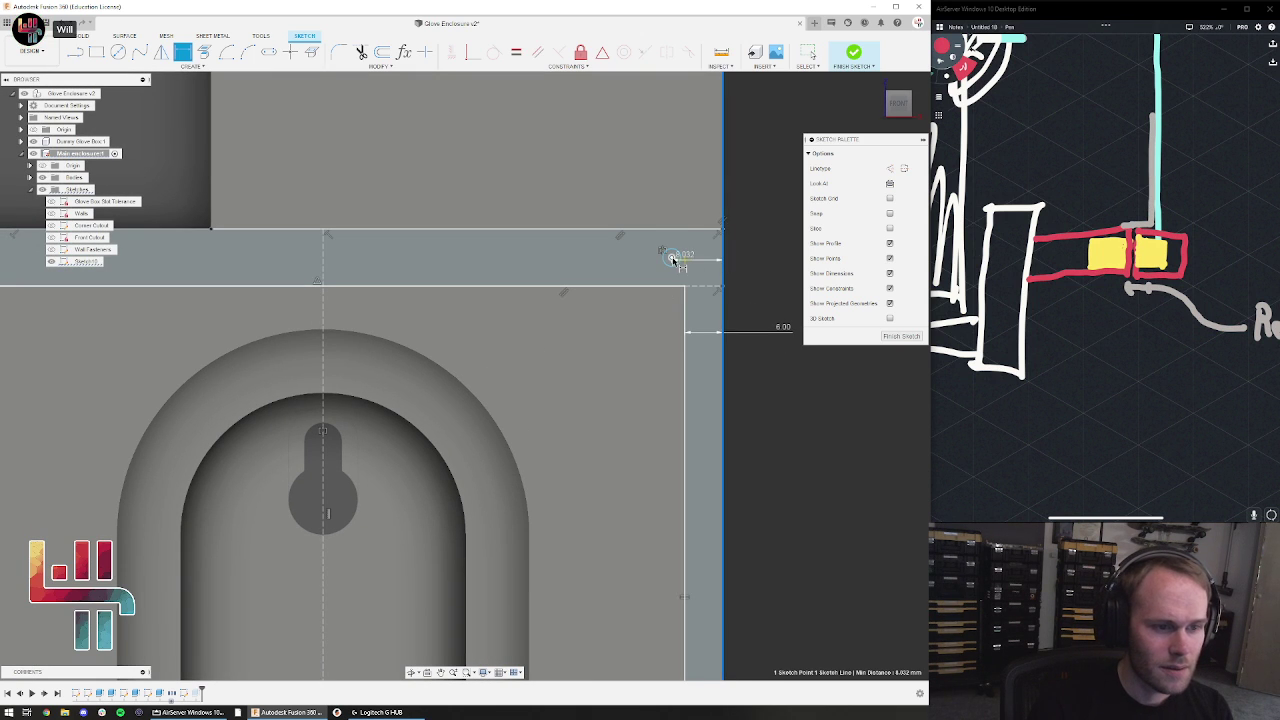
click(697, 212)
text(10)
key(Return)
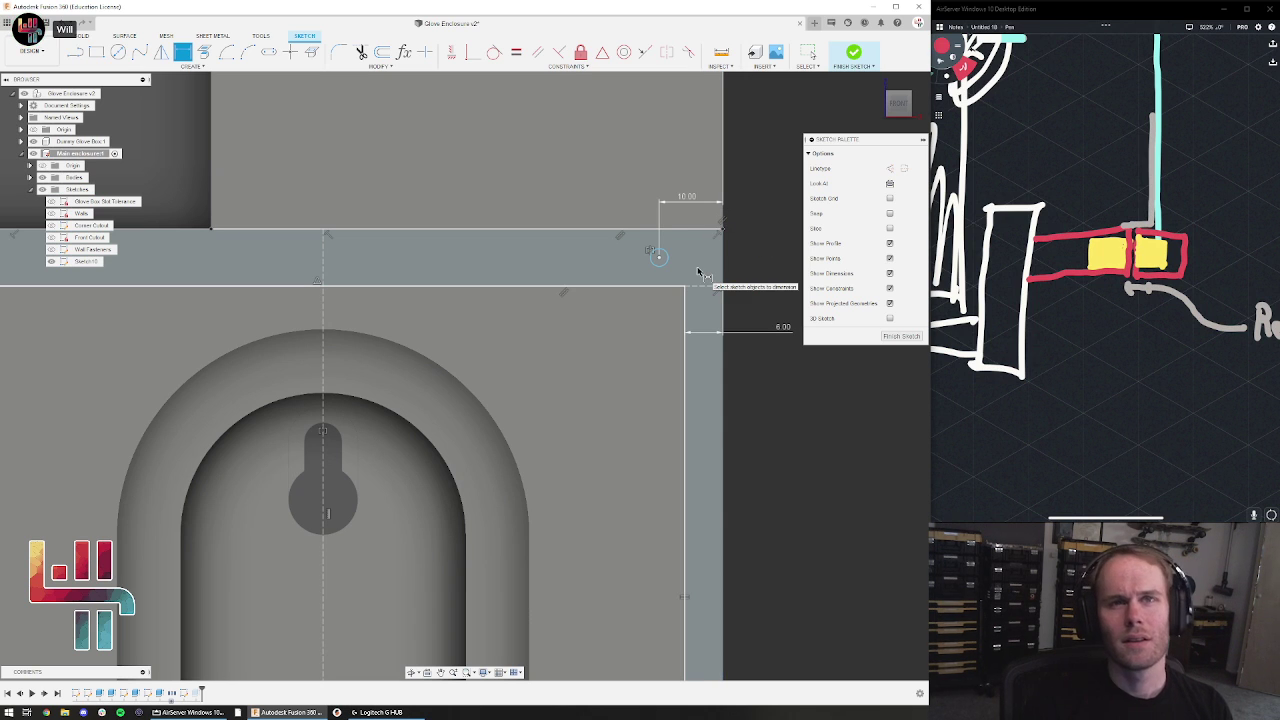
Remove the 10 mm dimension and move the mirrored circle closer to the outer side edge
key(Escape)
double_click(687, 196)
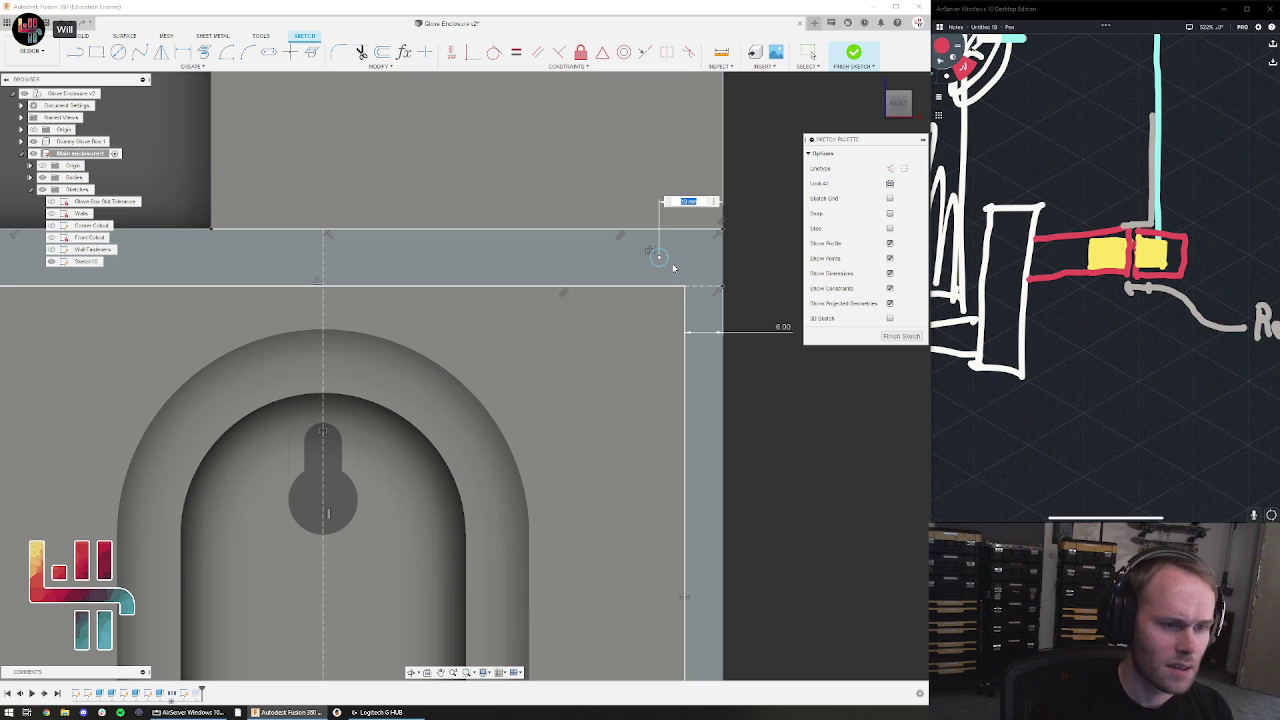
key(Escape)
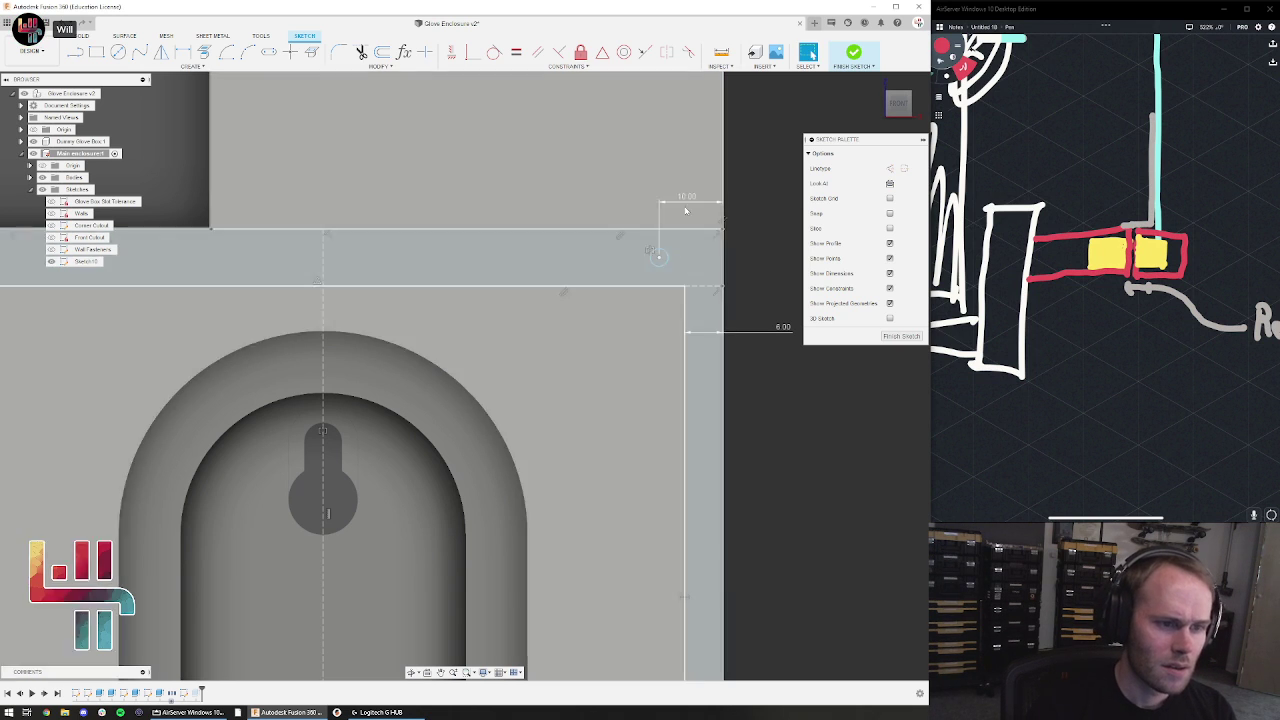
drag(659, 257, 701, 256)
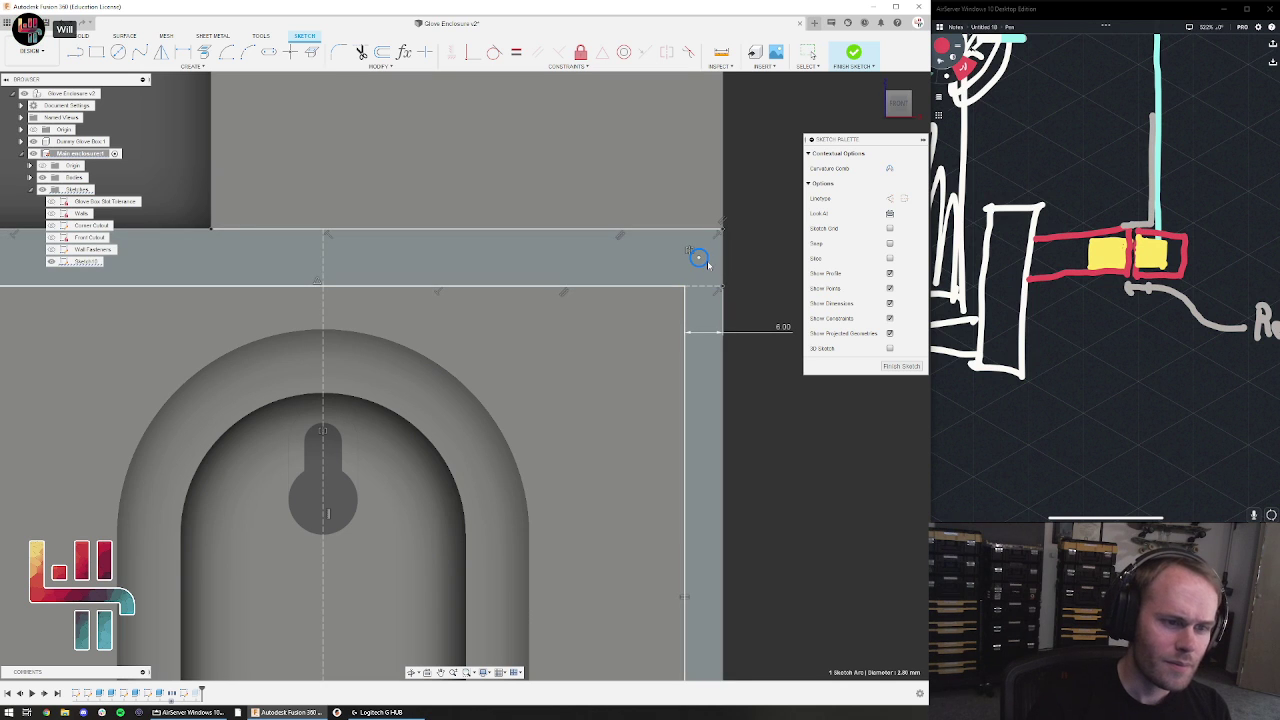
scroll(699, 257, up, 5)
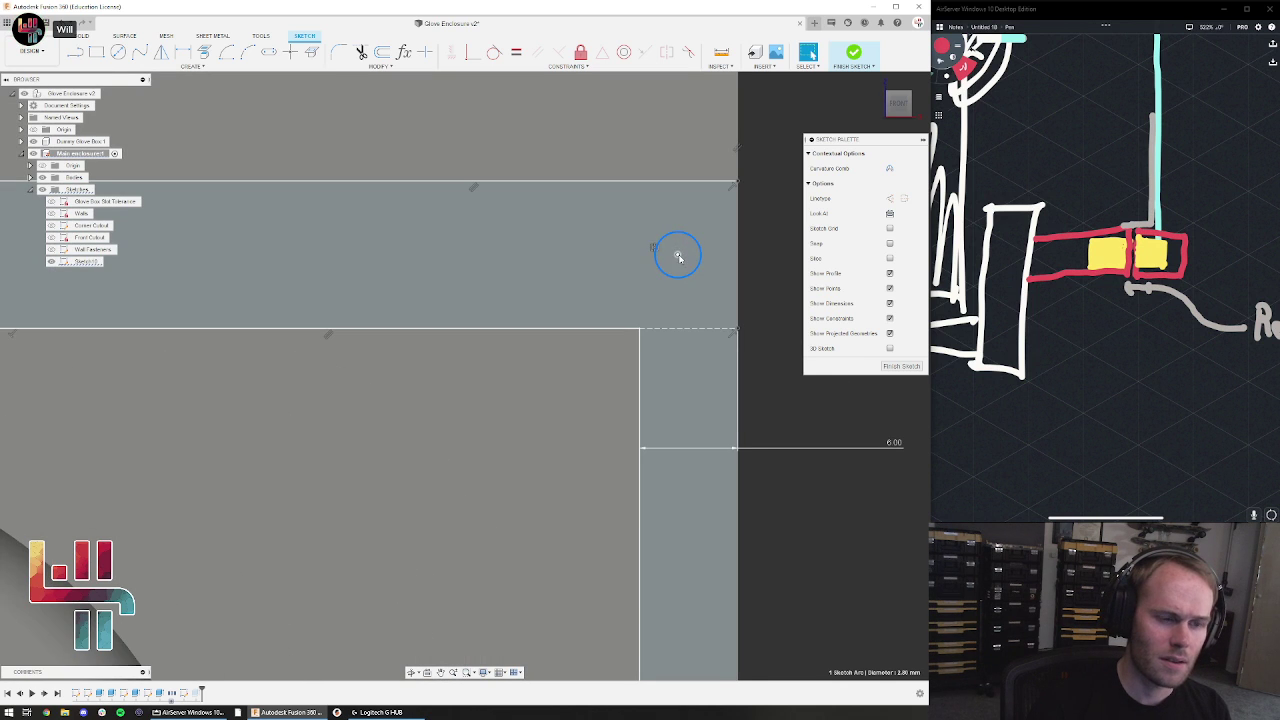
key(Escape)
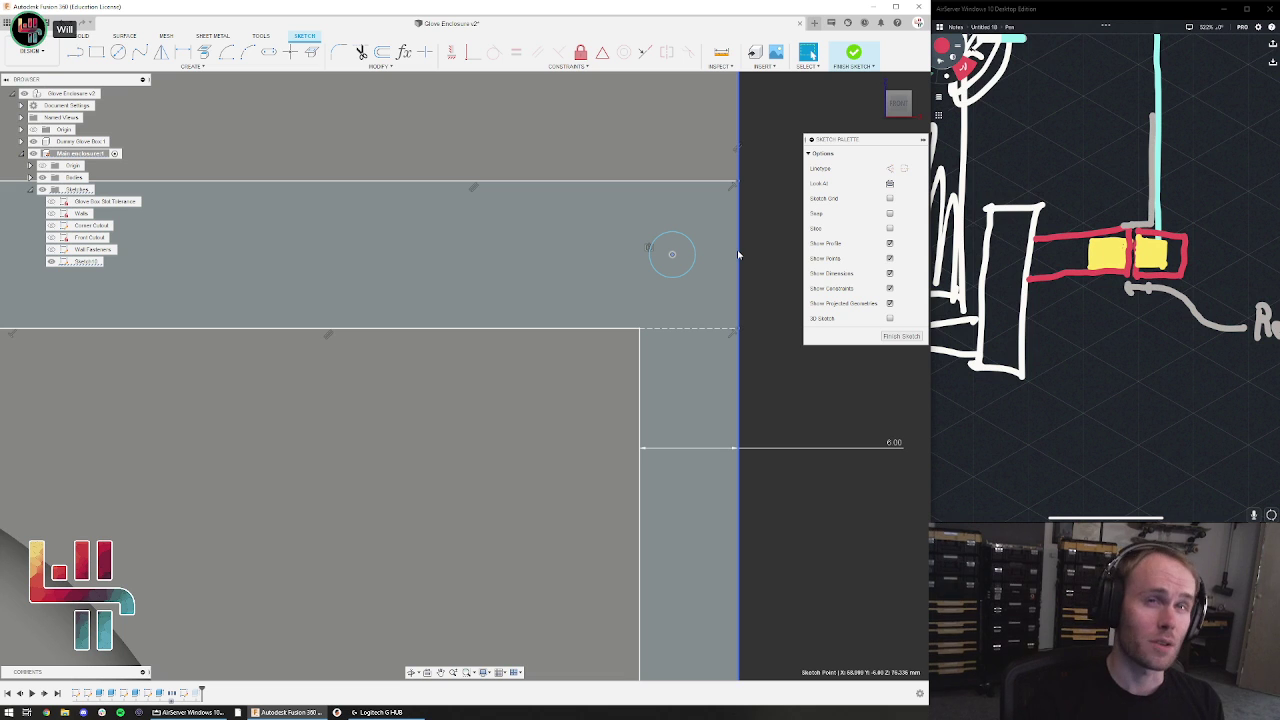
mouse_move(672, 254)
mouse_down()
mouse_move(713, 254)
mouse_move(656, 255)
mouse_up()
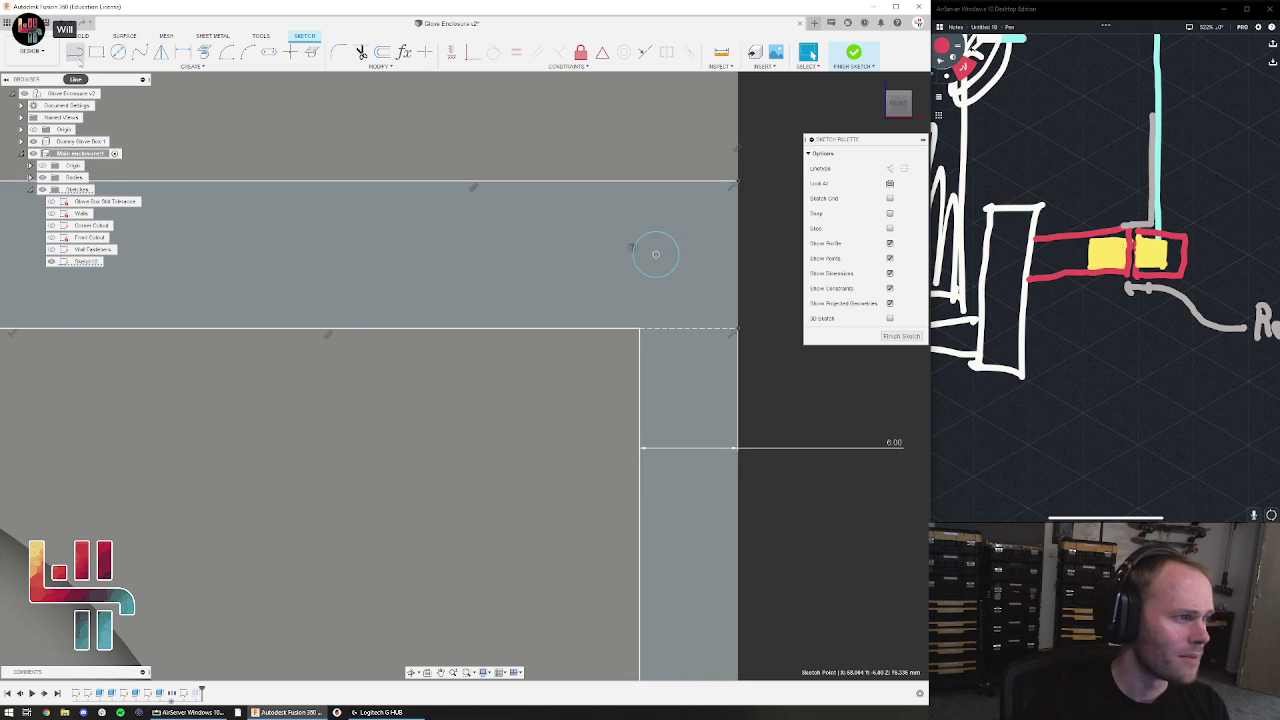
Try a horizontal line from the mirrored circle's center to the outer side edge, and delete it
click(75, 52)
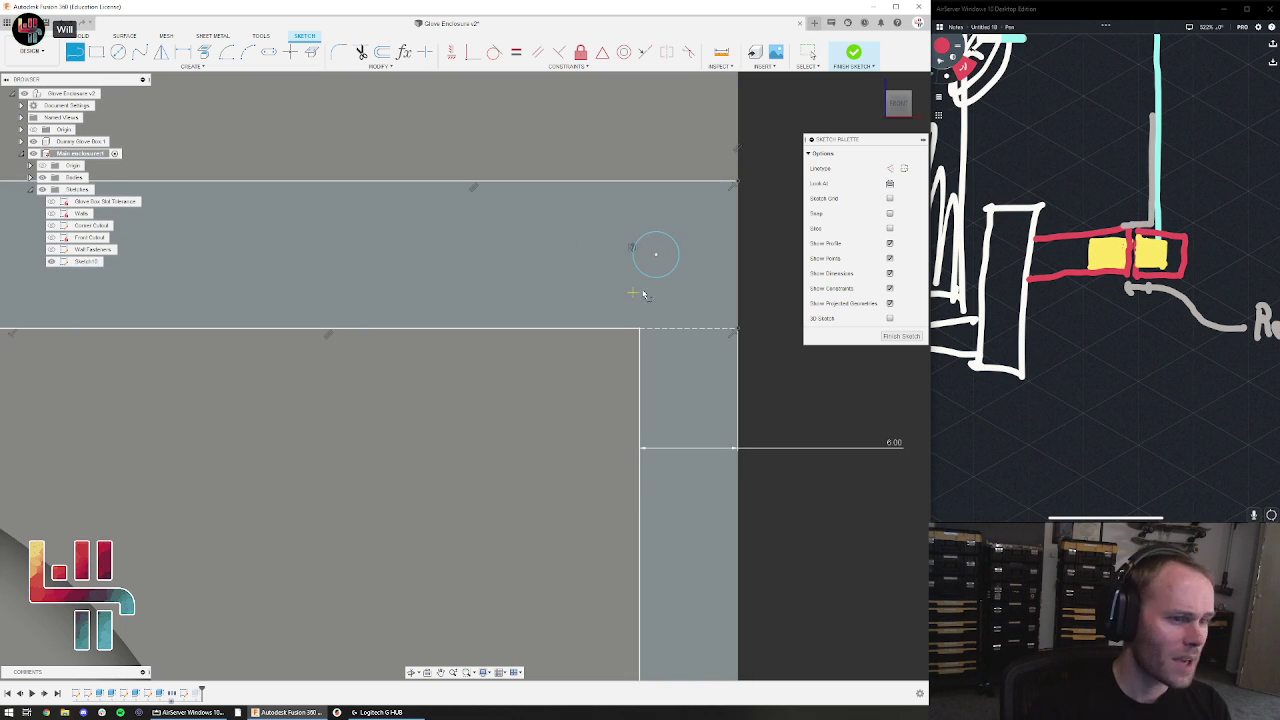
click(656, 254)
click(738, 258)
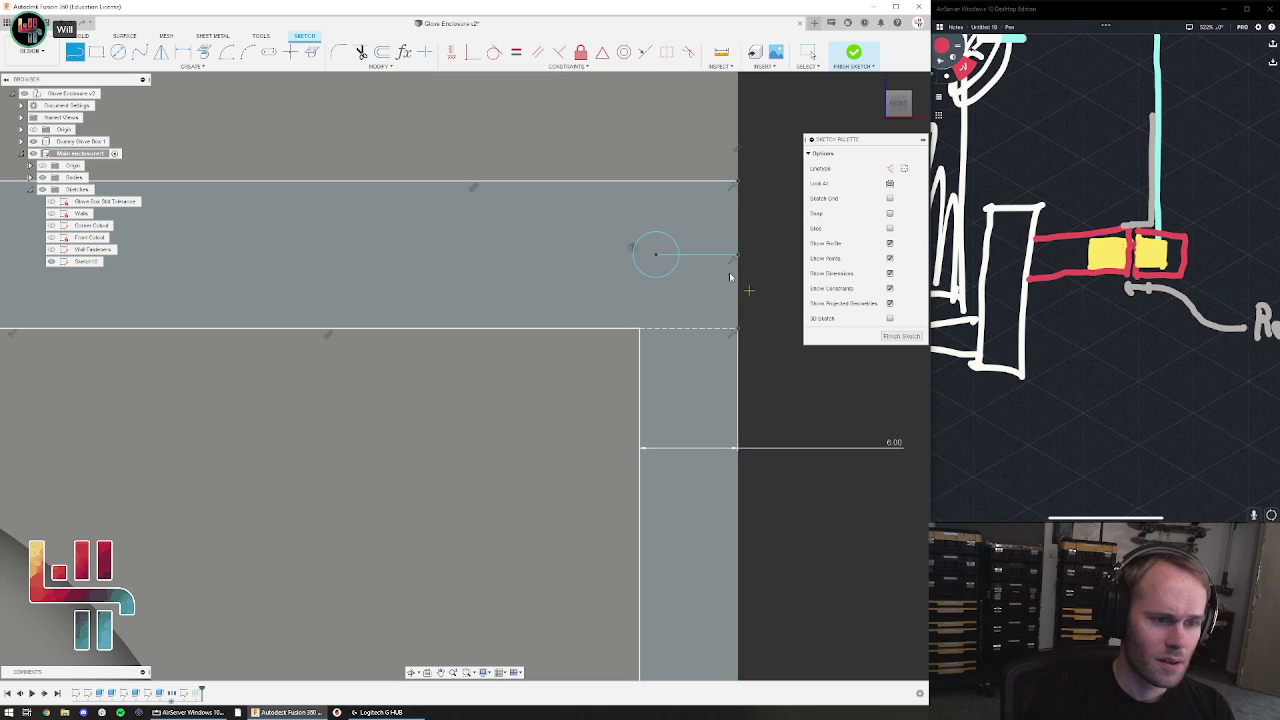
key(Escape)
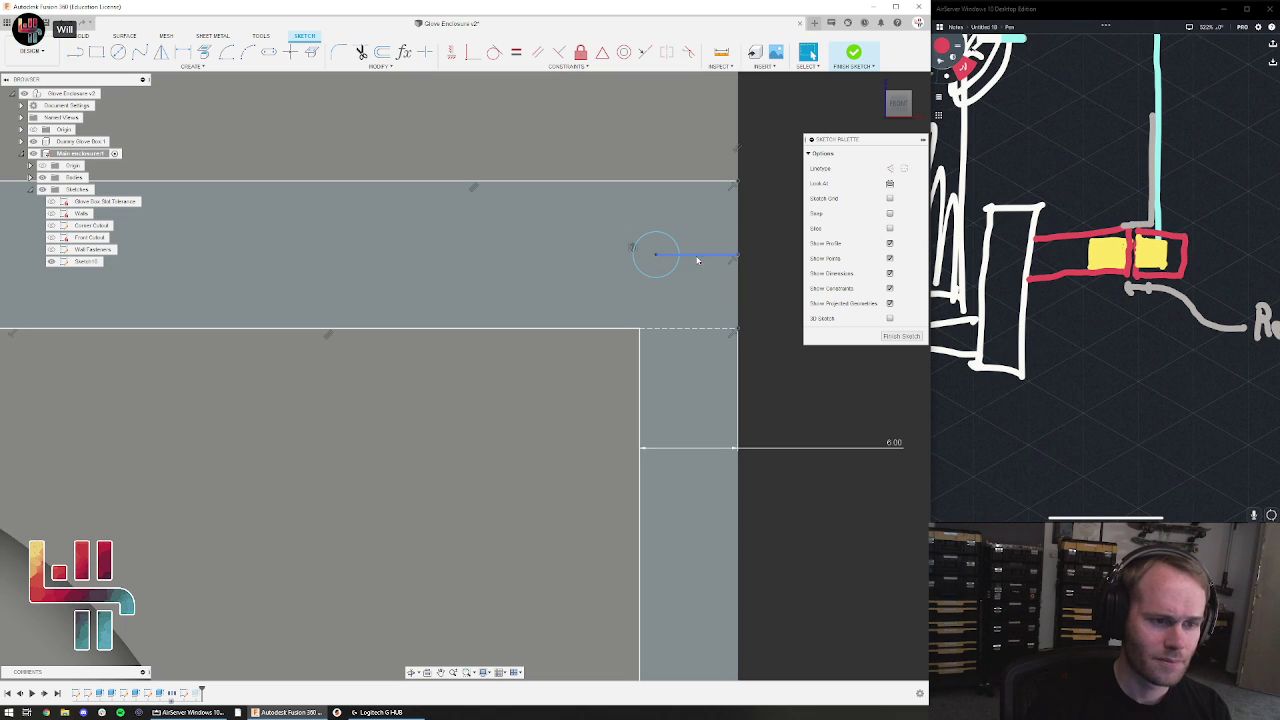
click(725, 256)
key(Delete)
Dimension the mirrored circle's center 5.5 mm from the enclosure's outer side edge
click(656, 254)
shift+click(739, 258)
key(d)
click(706, 210)
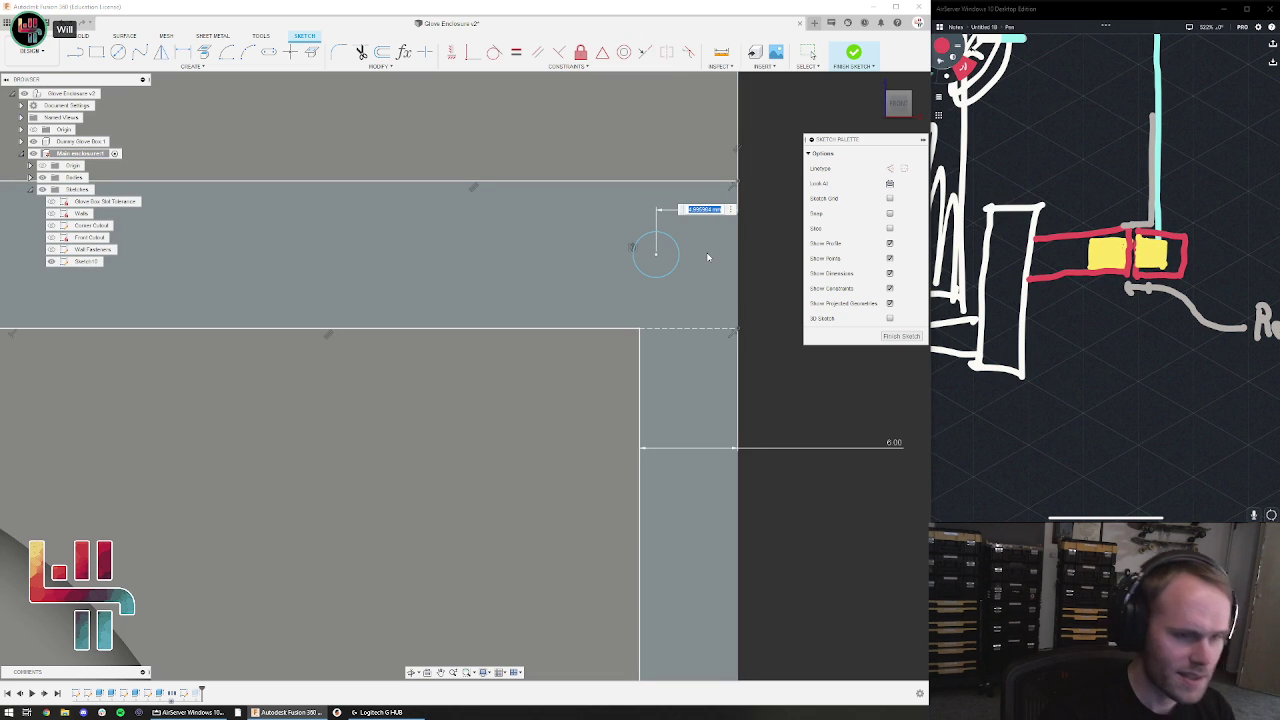
text(1)
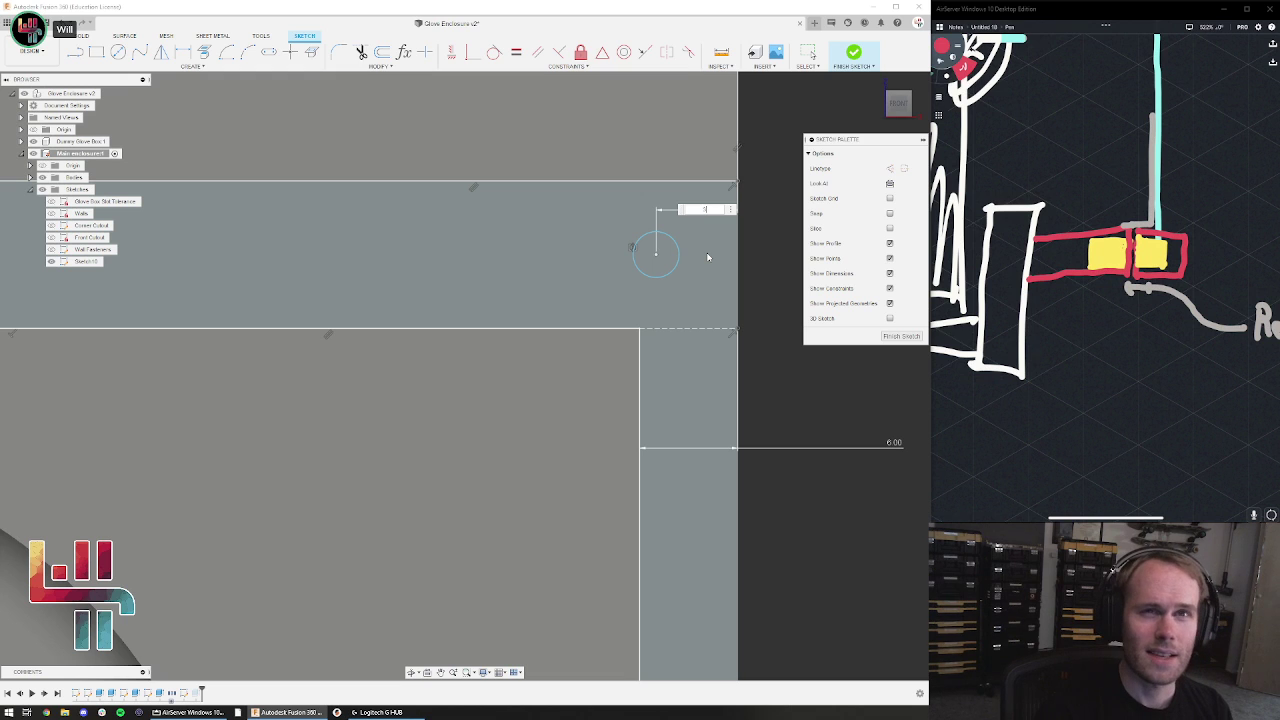
text(6)
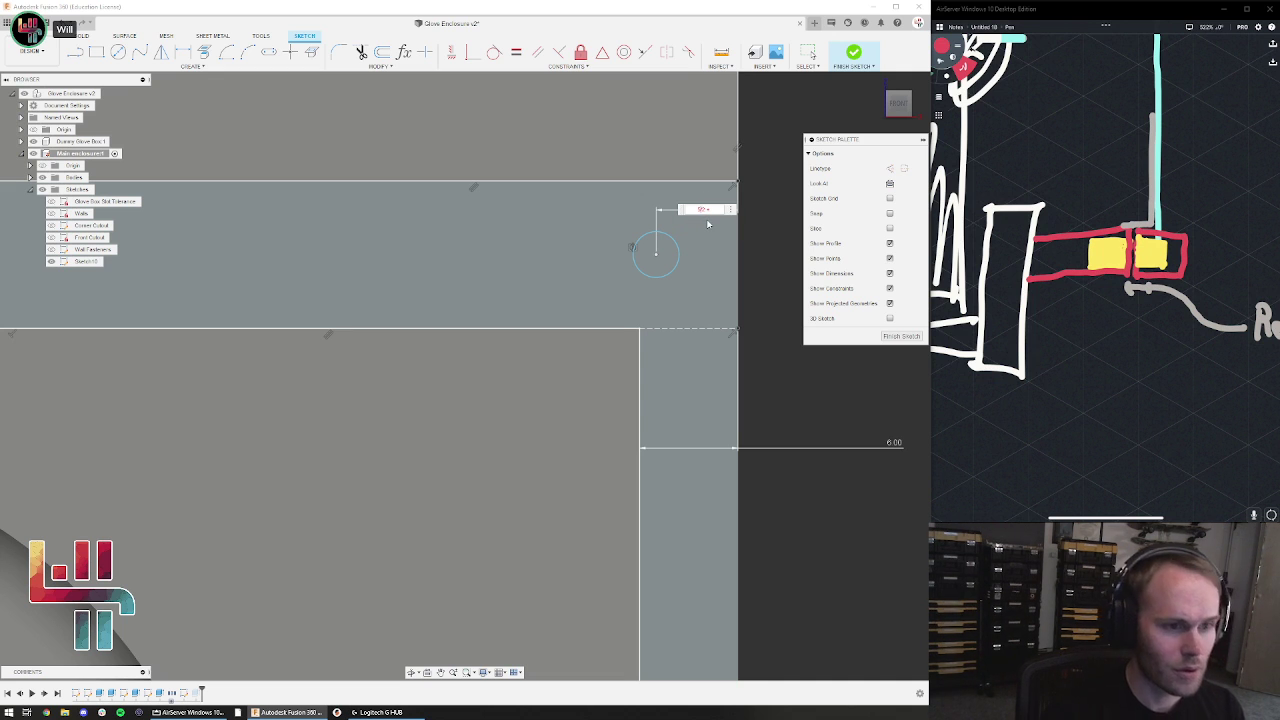
text(3)
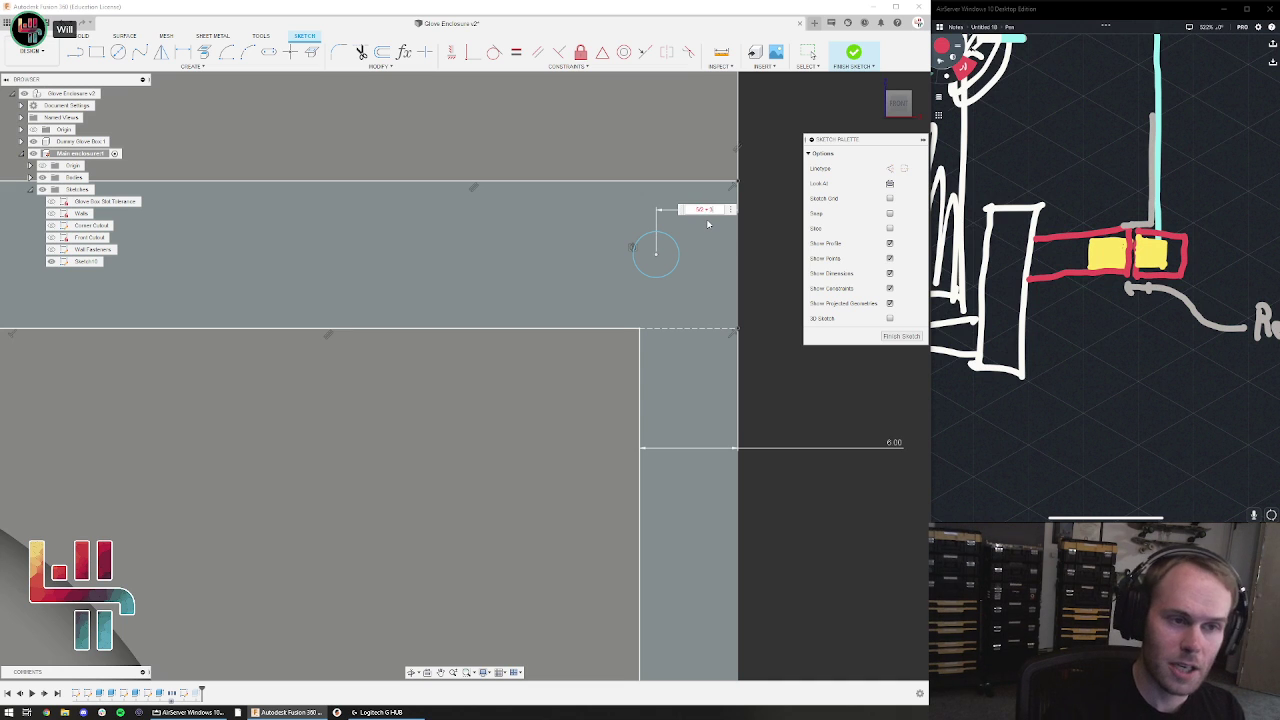
key(Return)
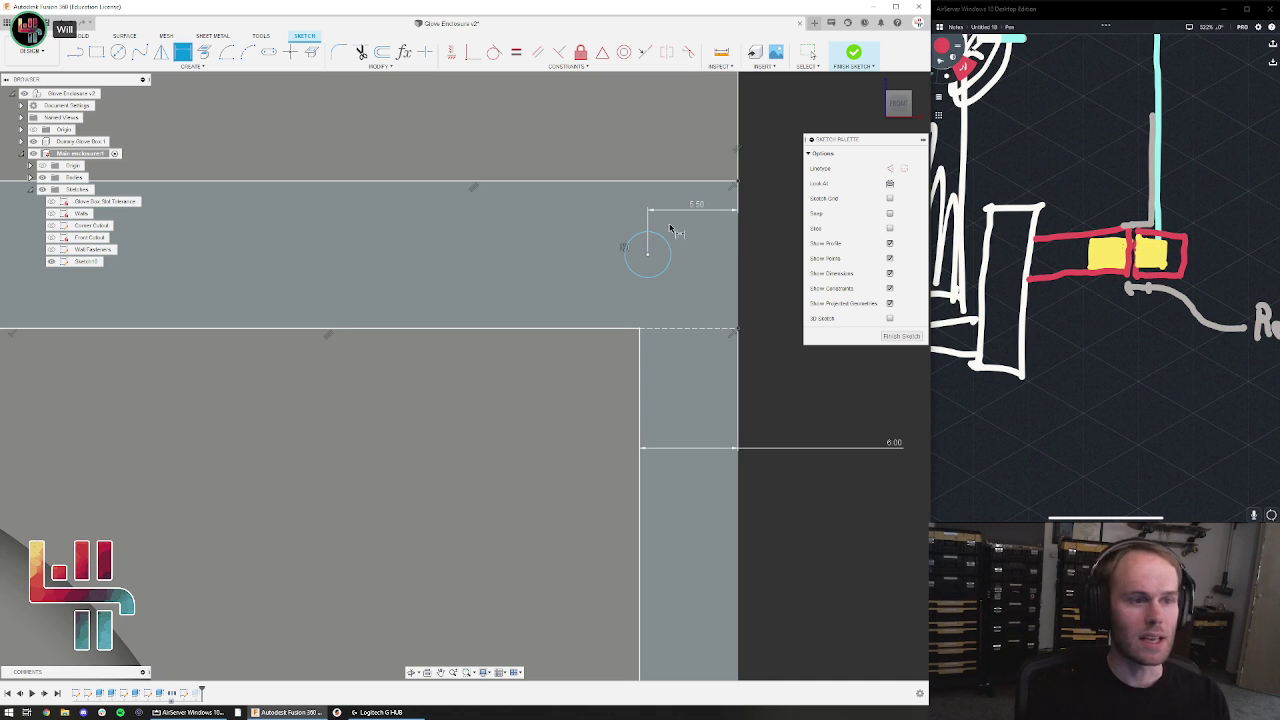
key(d)
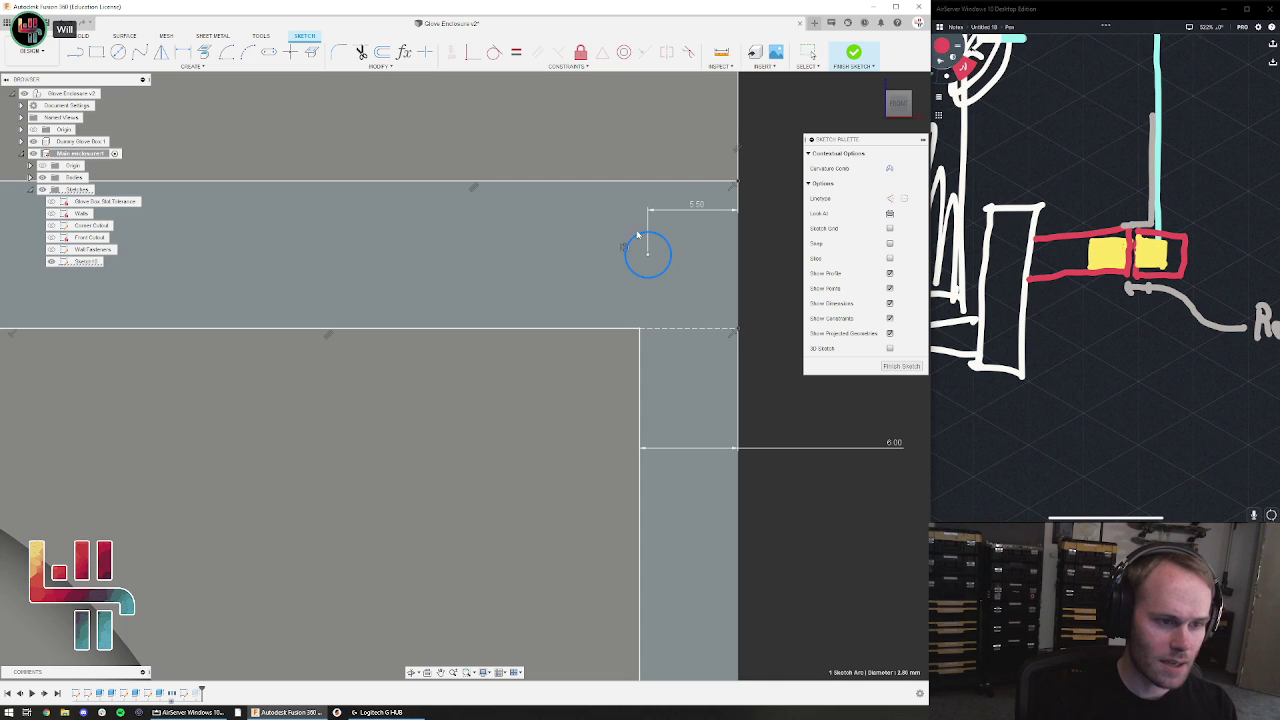
Examine the placement of both mirrored circles relative to the enclosure's wall edges and inner corners
scroll(780, 307, down, 1)
scroll(700, 425, down, 6)
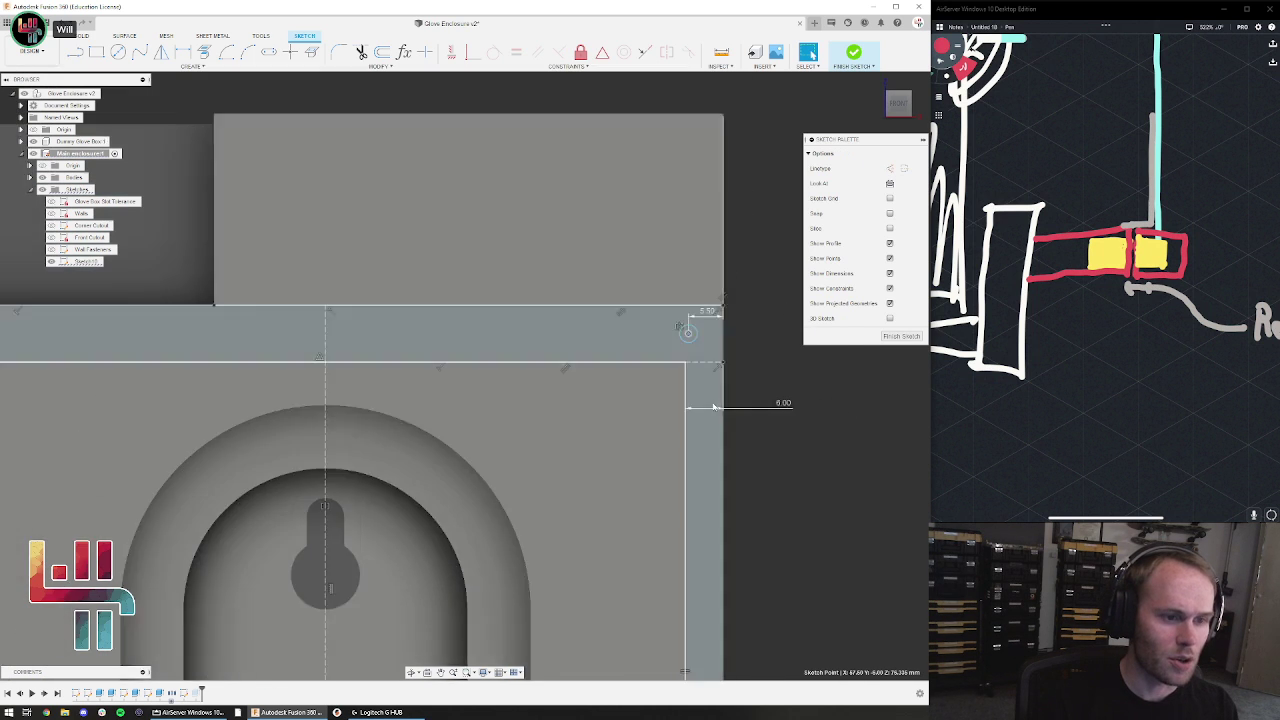
scroll(457, 411, up, 4)
click(333, 341)
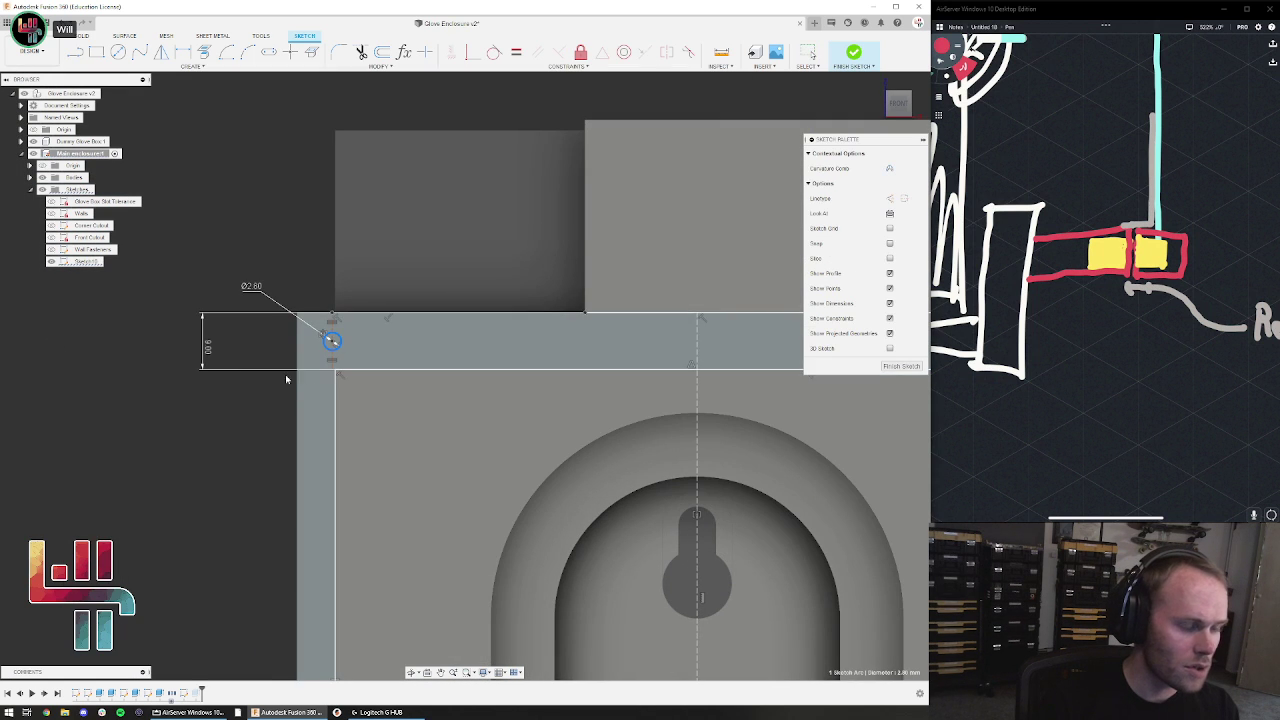
scroll(206, 349, down, 2)
scroll(740, 355, up, 6)
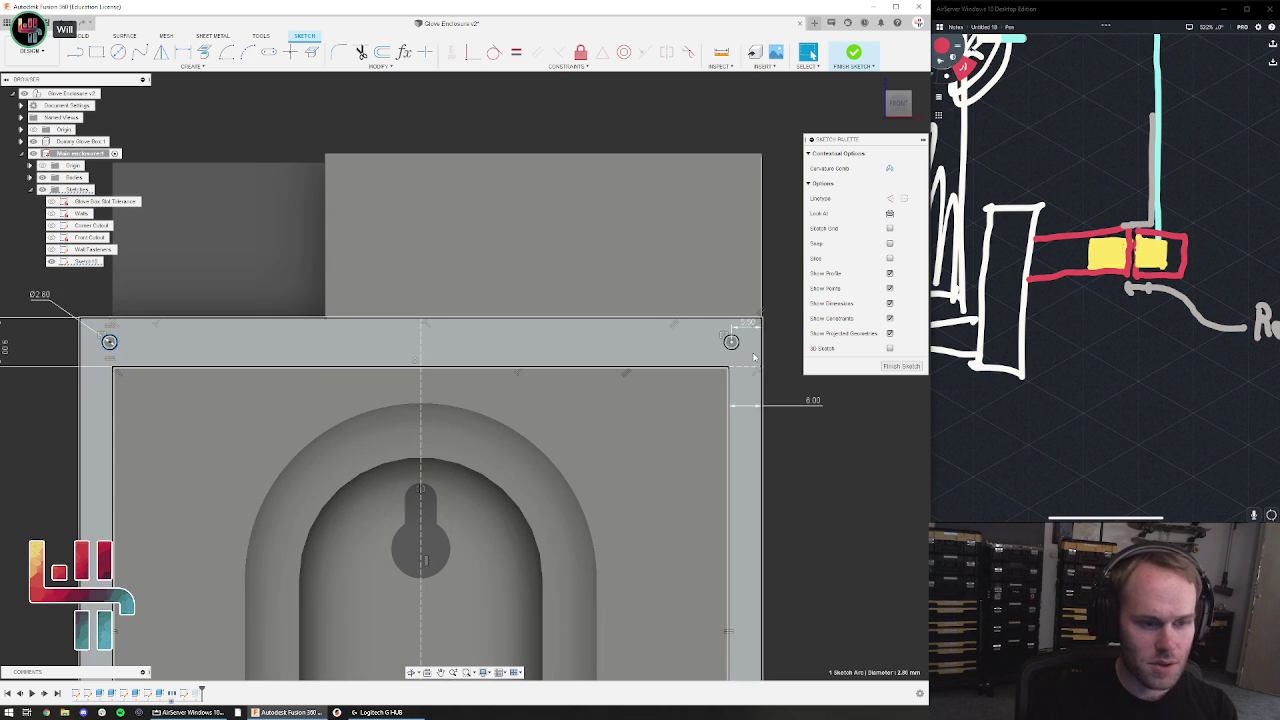
key(Escape)
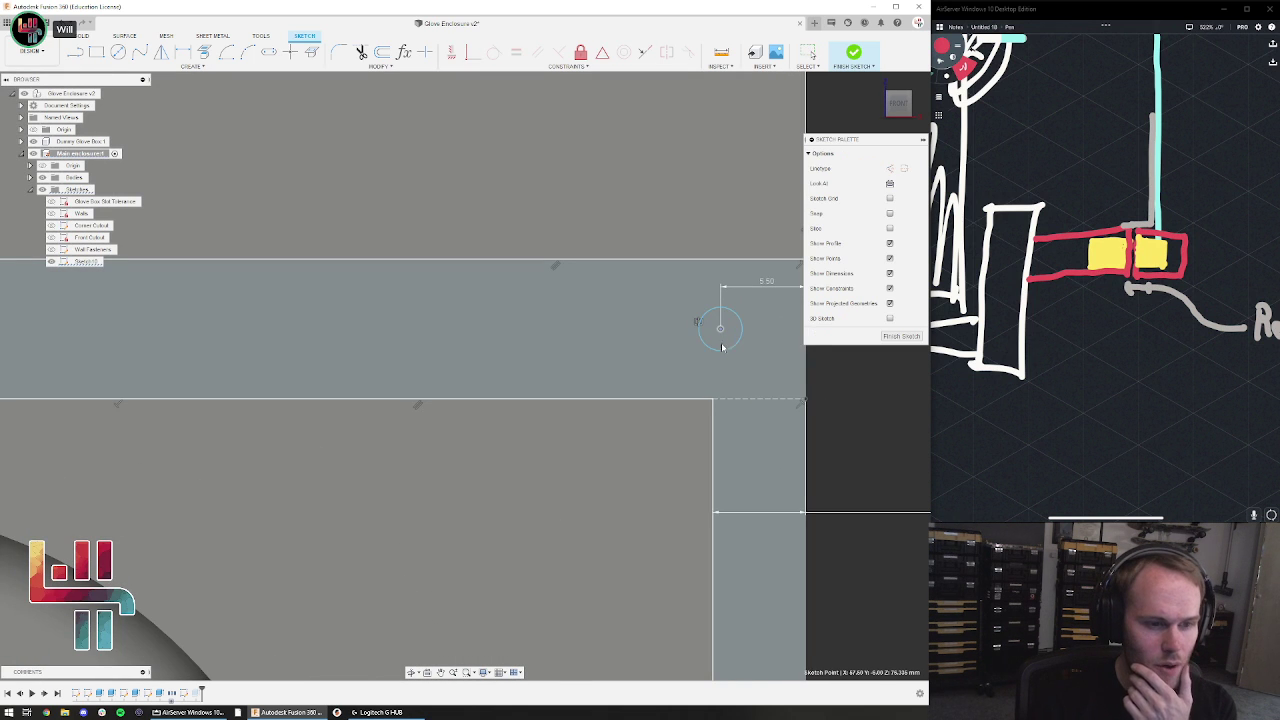
scroll(729, 363, down, 8)
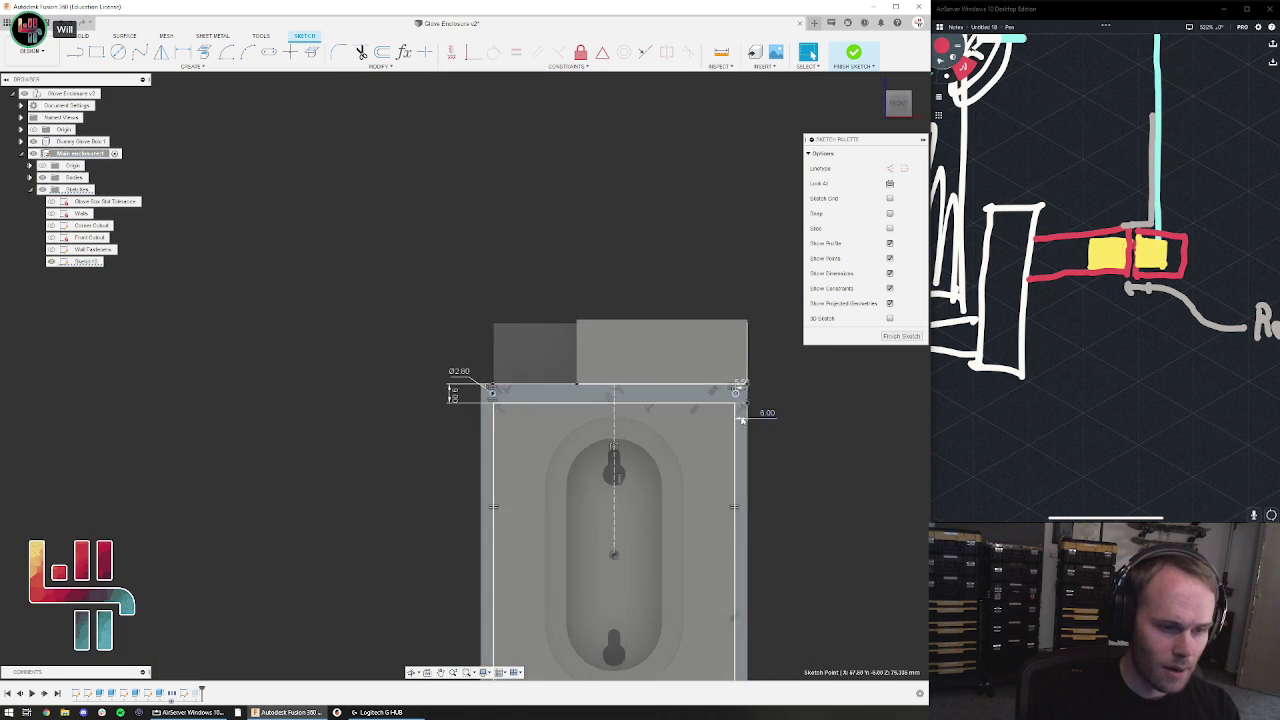
scroll(762, 447, down, 1)
middle_drag(763, 450, 697, 214)
mouse_move(679, 456)
mouse_down()
mouse_move(686, 514)
mouse_move(672, 409)
mouse_move(675, 459)
mouse_up()
scroll(699, 244, up, 4)
mouse_move(710, 243)
middle_down()
mouse_move(717, 394)
mouse_move(711, 317)
mouse_move(718, 352)
middle_up()
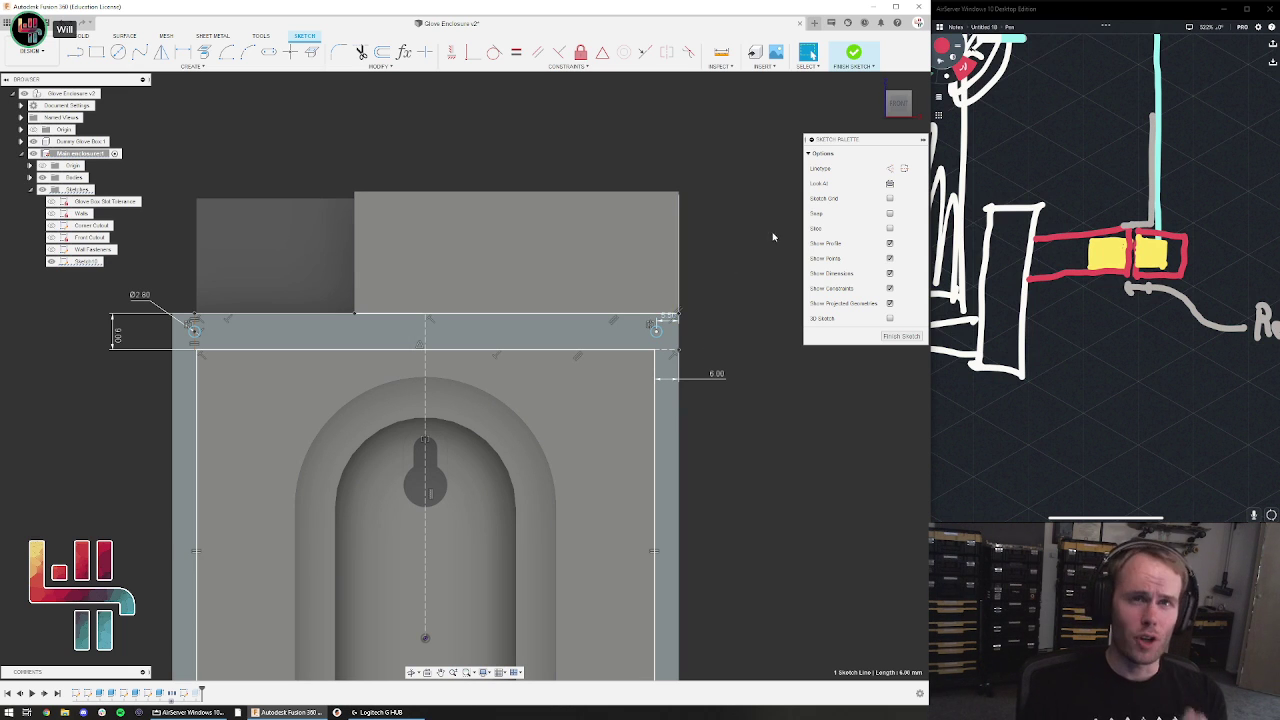
click(656, 334)
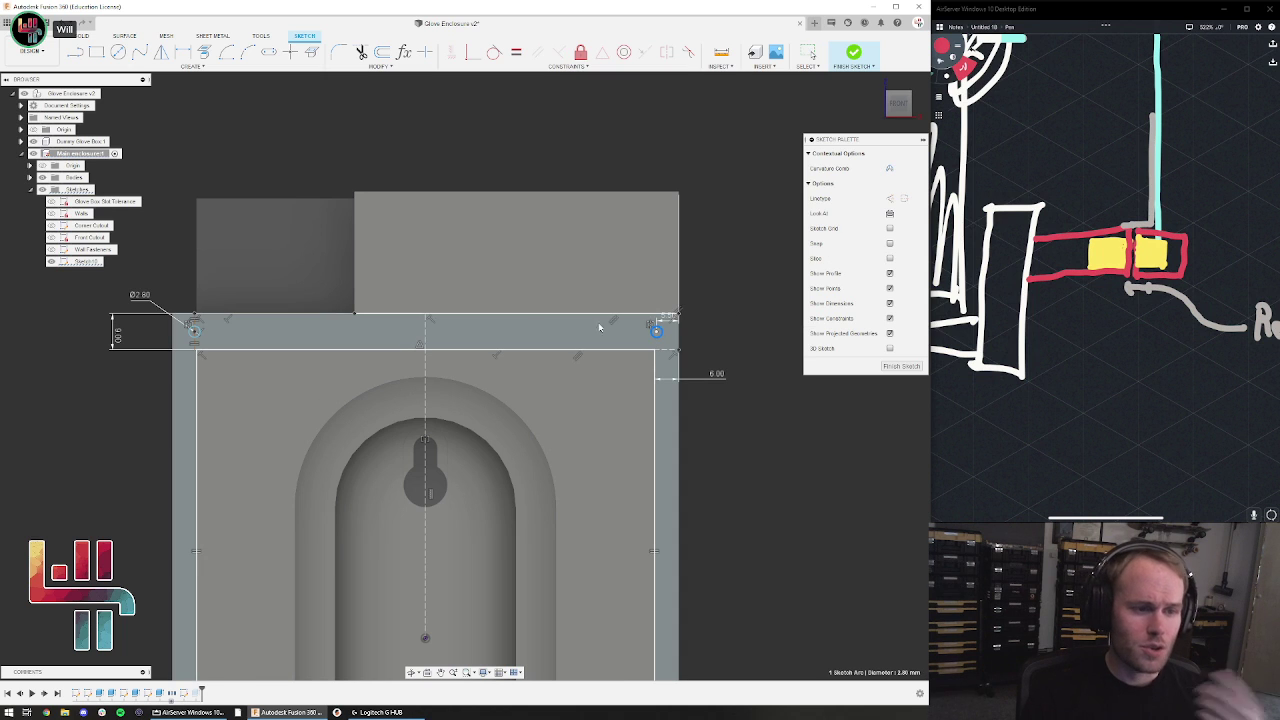
Inspect each 2.80 mm circle up close, comparing its position with the adjoining wall edges and inner corner
drag(657, 333, 585, 338)
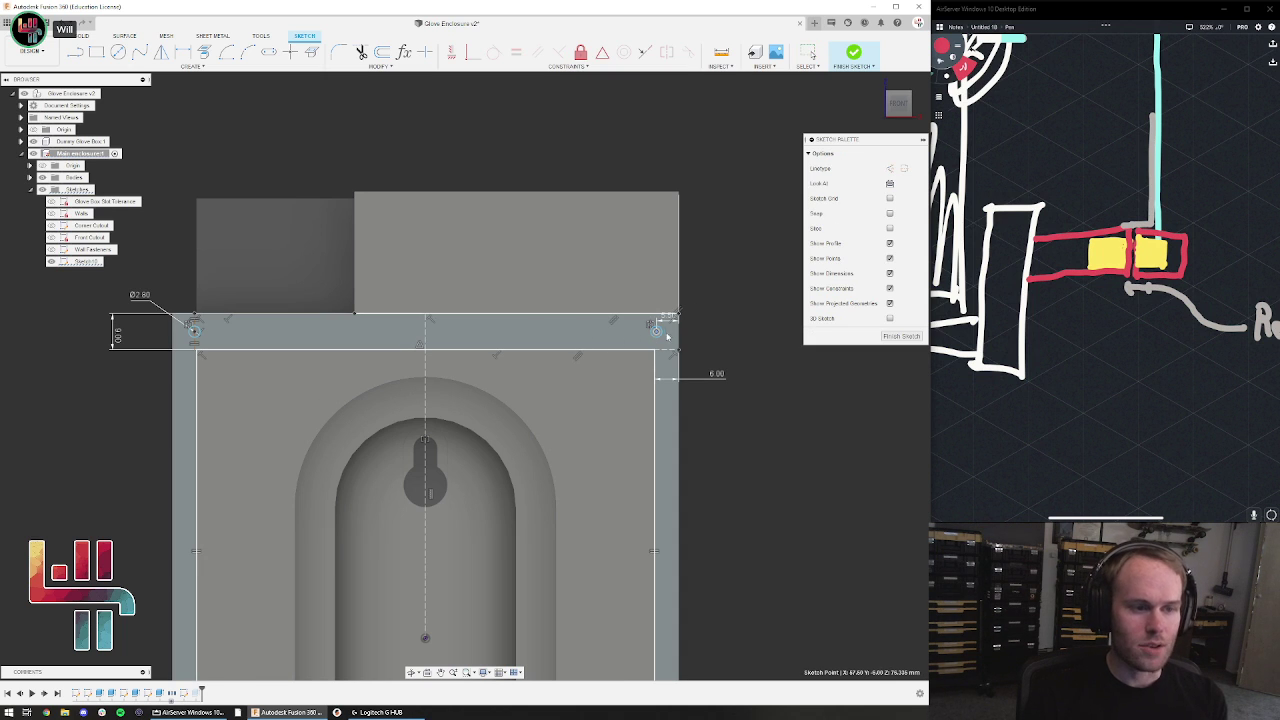
scroll(667, 335, up, 3)
click(645, 316)
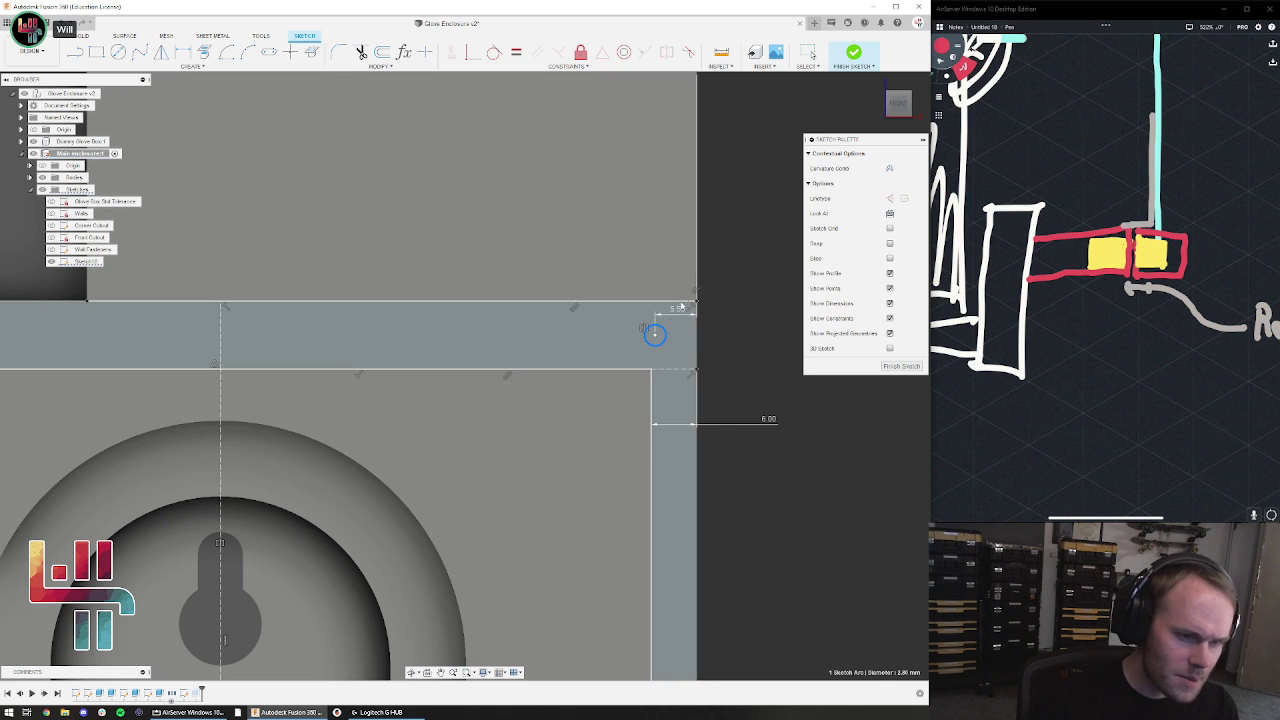
scroll(718, 333, down, 4)
middle_drag(755, 423, 743, 328)
scroll(295, 267, up, 2)
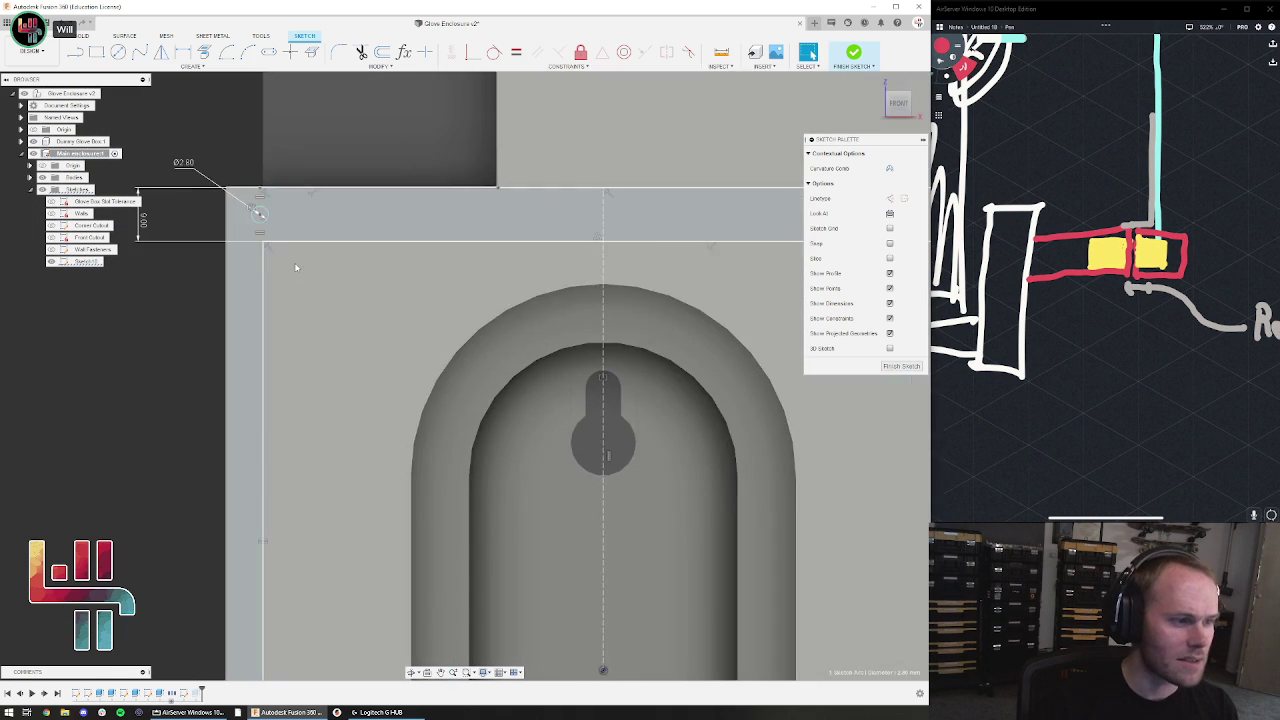
click(262, 210)
mouse_move(262, 210)
mouse_down()
mouse_move(252, 259)
mouse_move(340, 215)
mouse_move(283, 211)
mouse_up()
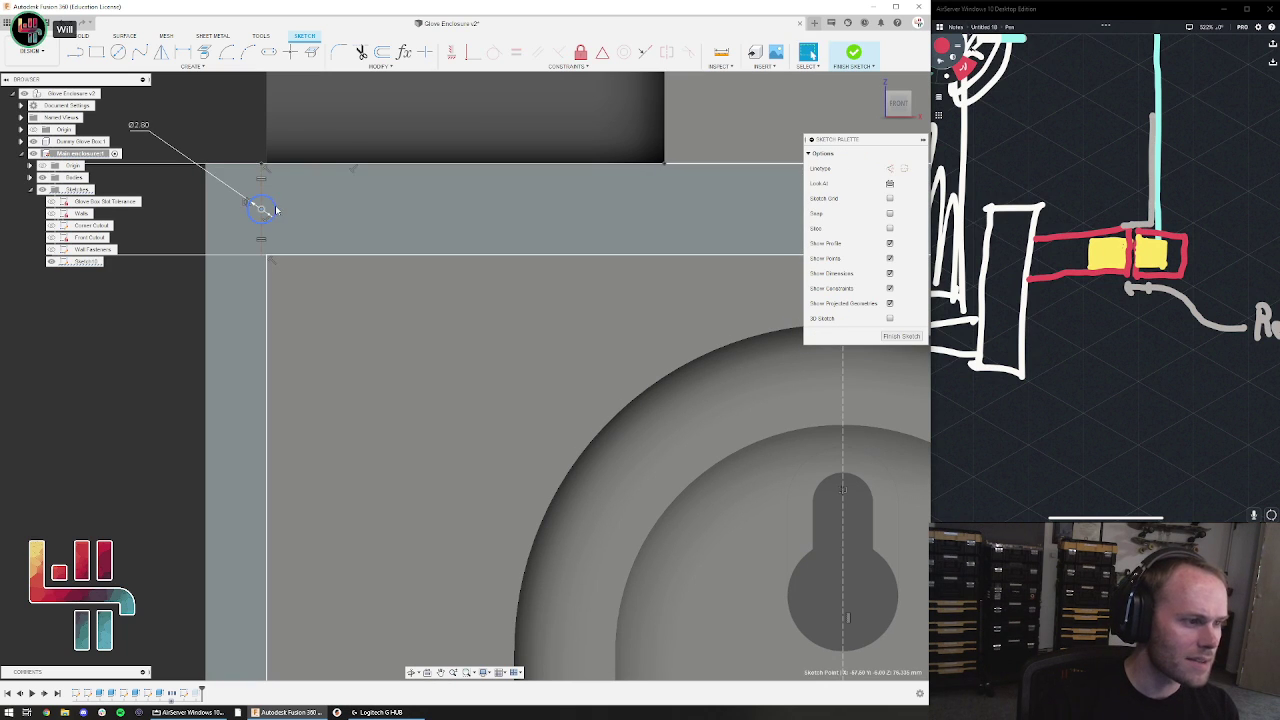
click(273, 210)
scroll(405, 225, down, 10)
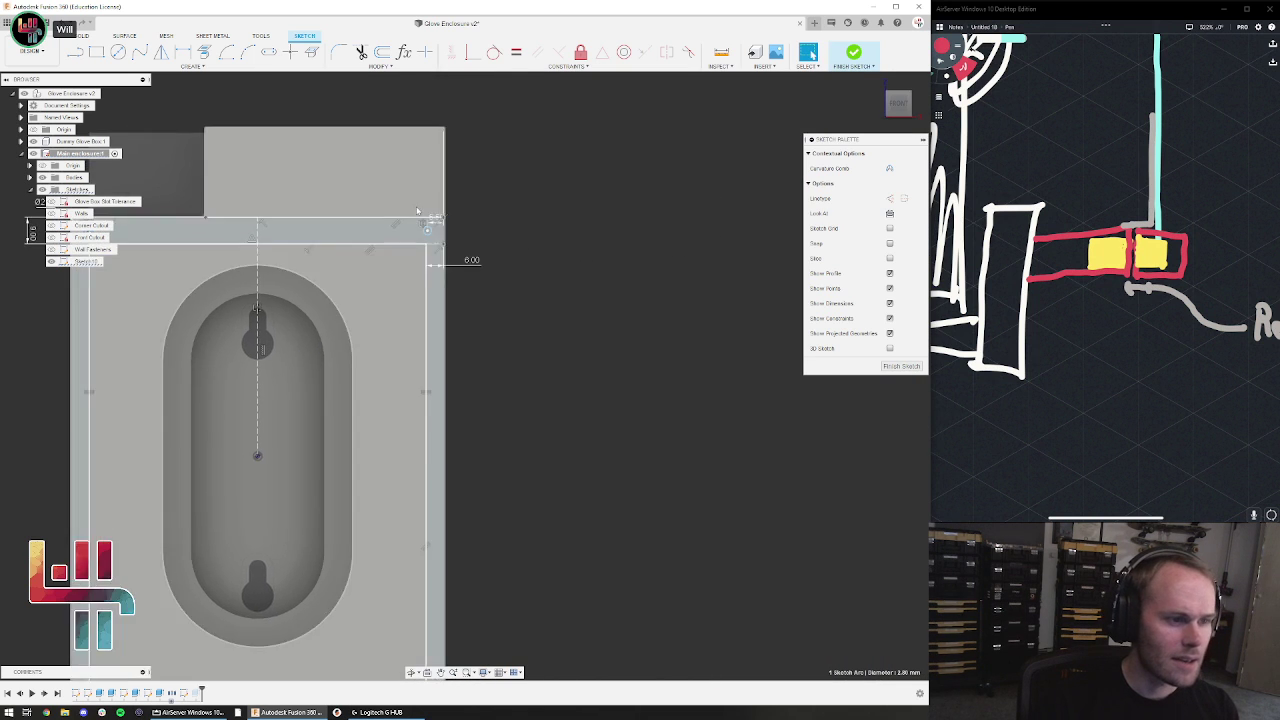
scroll(431, 214, up, 8)
click(457, 253)
middle_drag(571, 282, 743, 288)
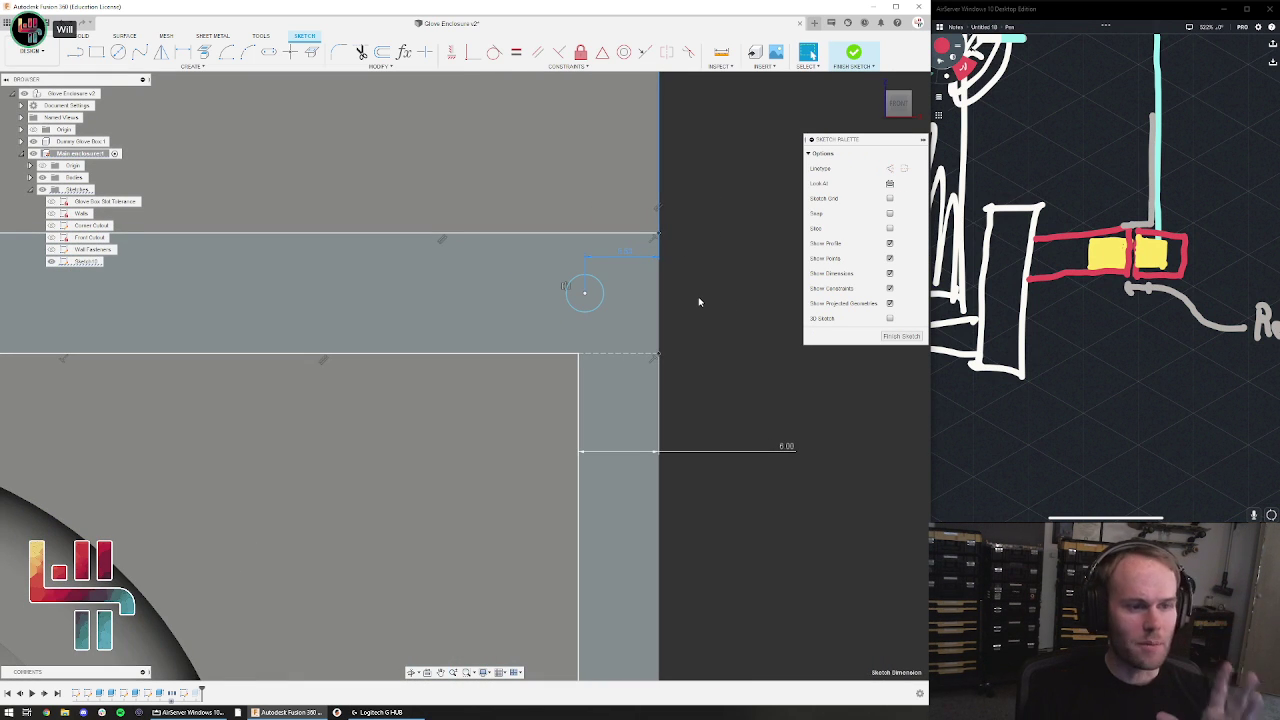
middle_drag(390, 342, 870, 303)
middle_drag(160, 316, 755, 305)
mouse_move(295, 318)
middle_down()
mouse_move(505, 325)
mouse_move(615, 372)
middle_up()
click(478, 290)
click(384, 188)
drag(332, 197, 410, 207)
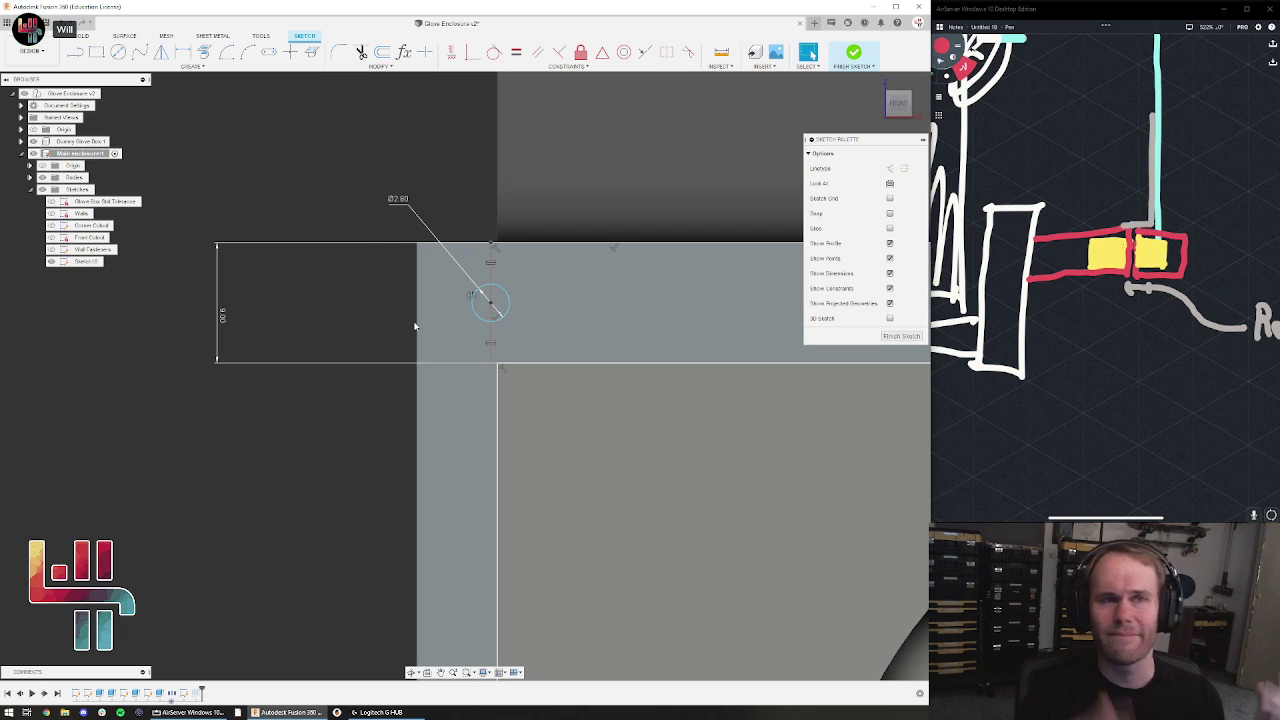
Examine the overall hole layout and wall profile on the enclosure in front and angled views
scroll(300, 290, down, 7)
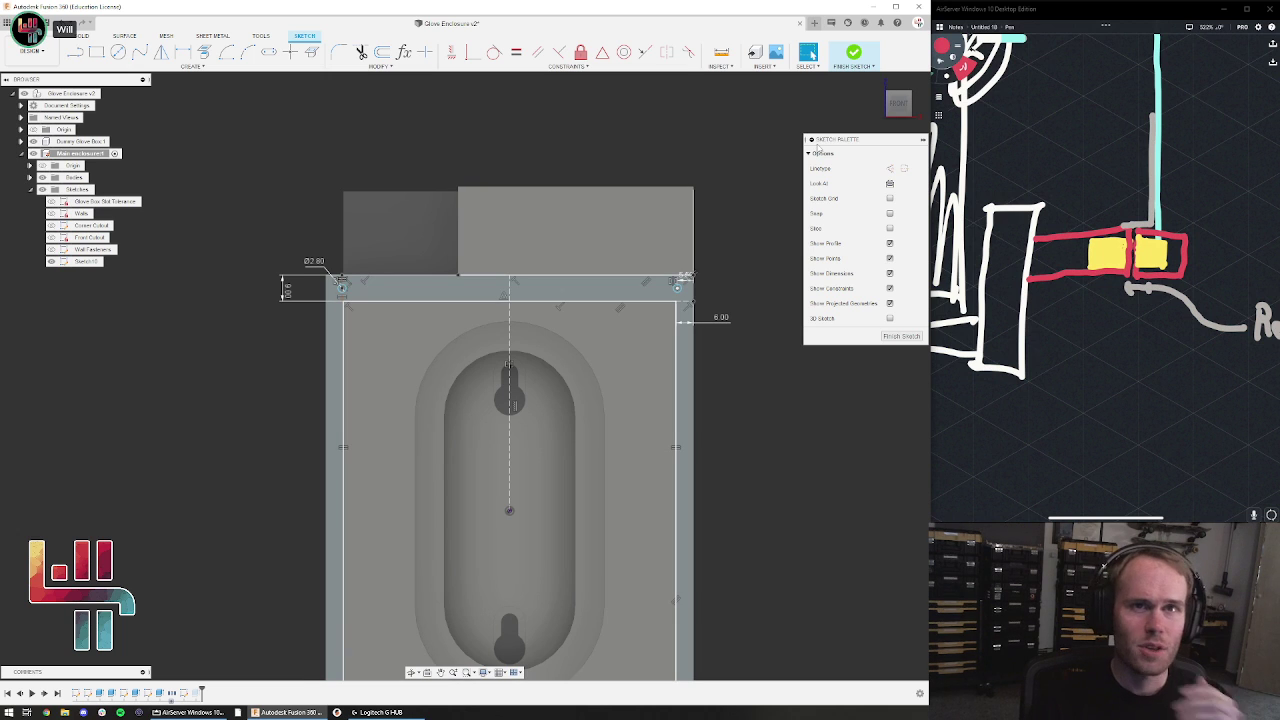
scroll(708, 381, up, 6)
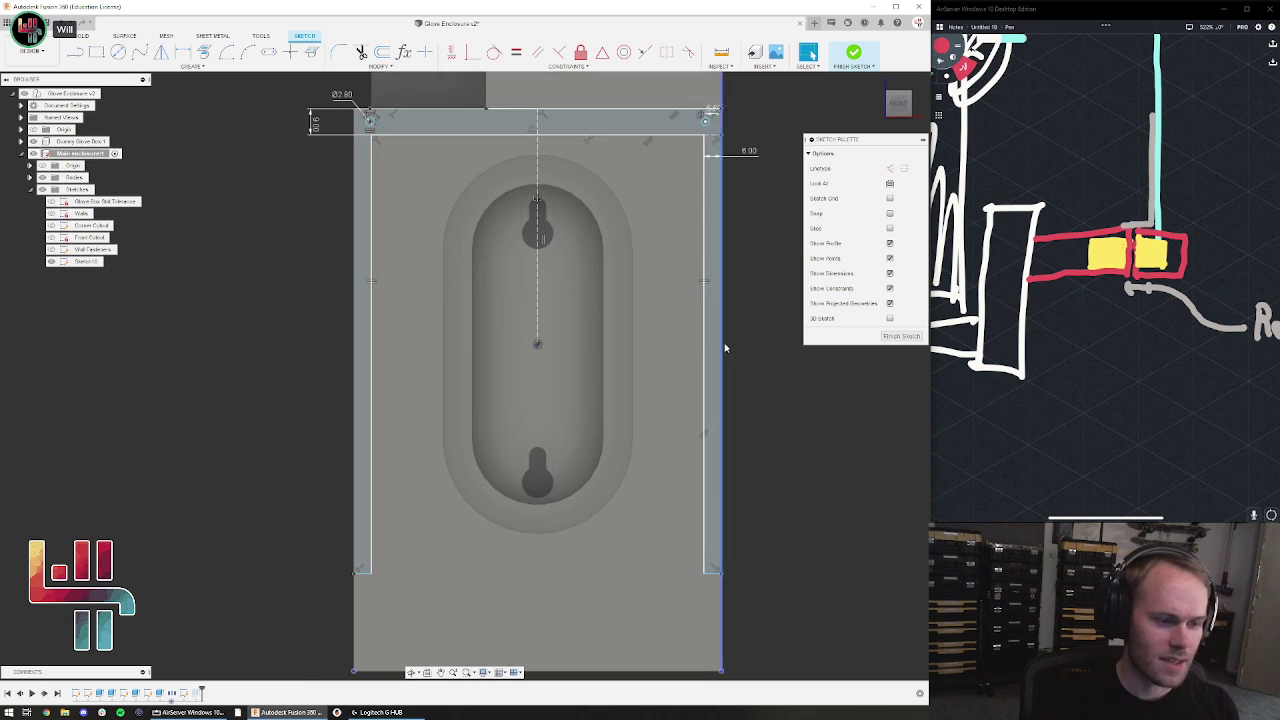
drag(666, 417, 665, 380)
scroll(812, 118, down, 5)
middle_drag(719, 265, 697, 540)
mouse_move(704, 302)
middle_down()
mouse_move(697, 323)
mouse_move(670, 331)
middle_up()
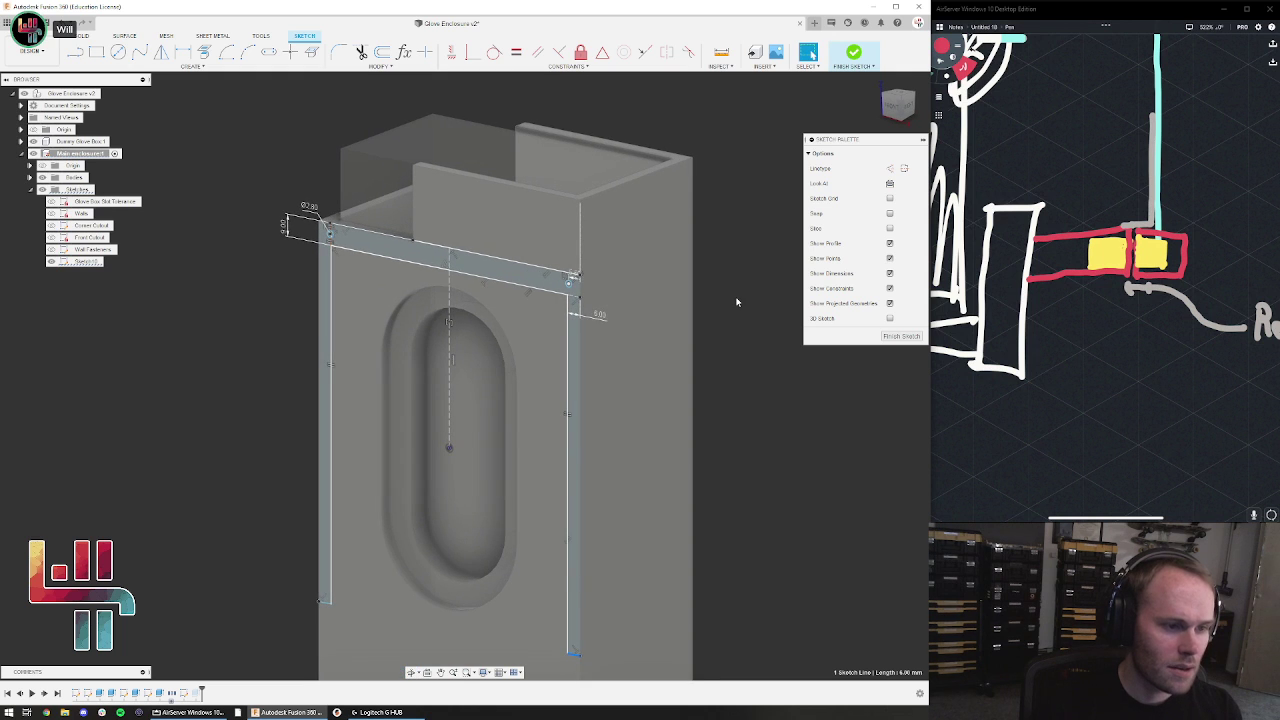
scroll(550, 295, up, 4)
click(596, 266)
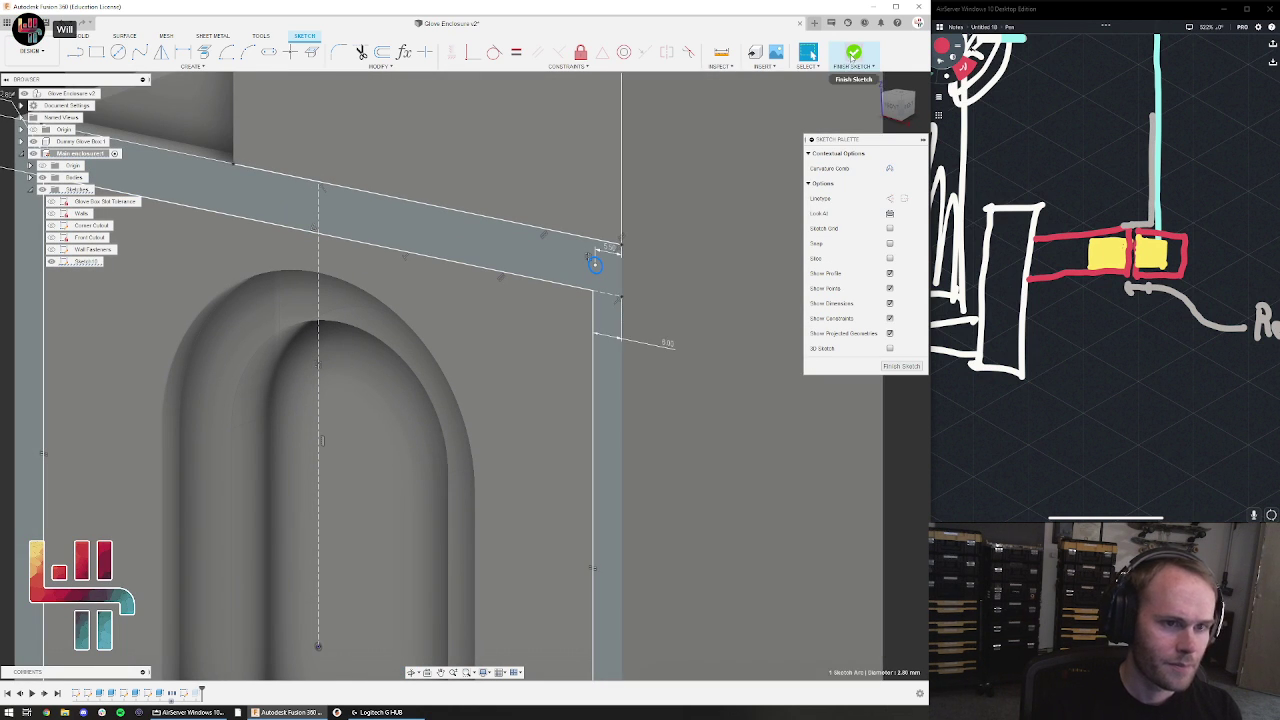
key(Escape)
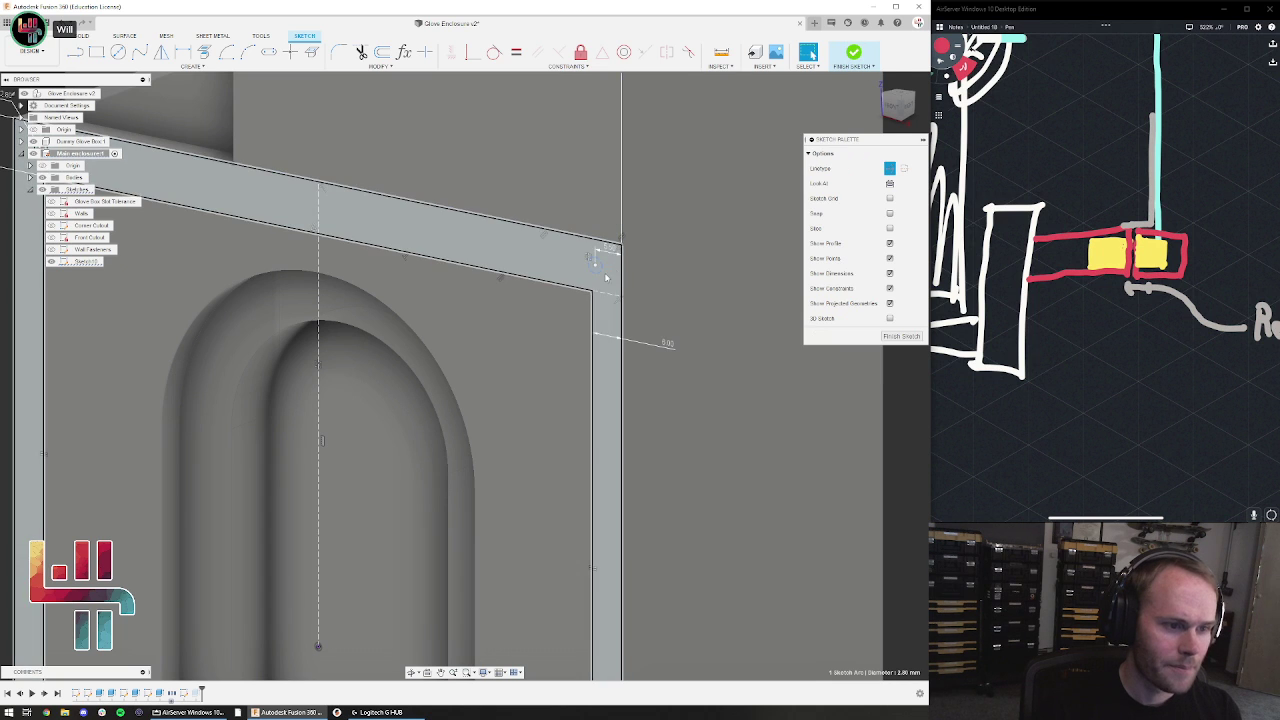
middle_drag(138, 214, 419, 274)
click(321, 206)
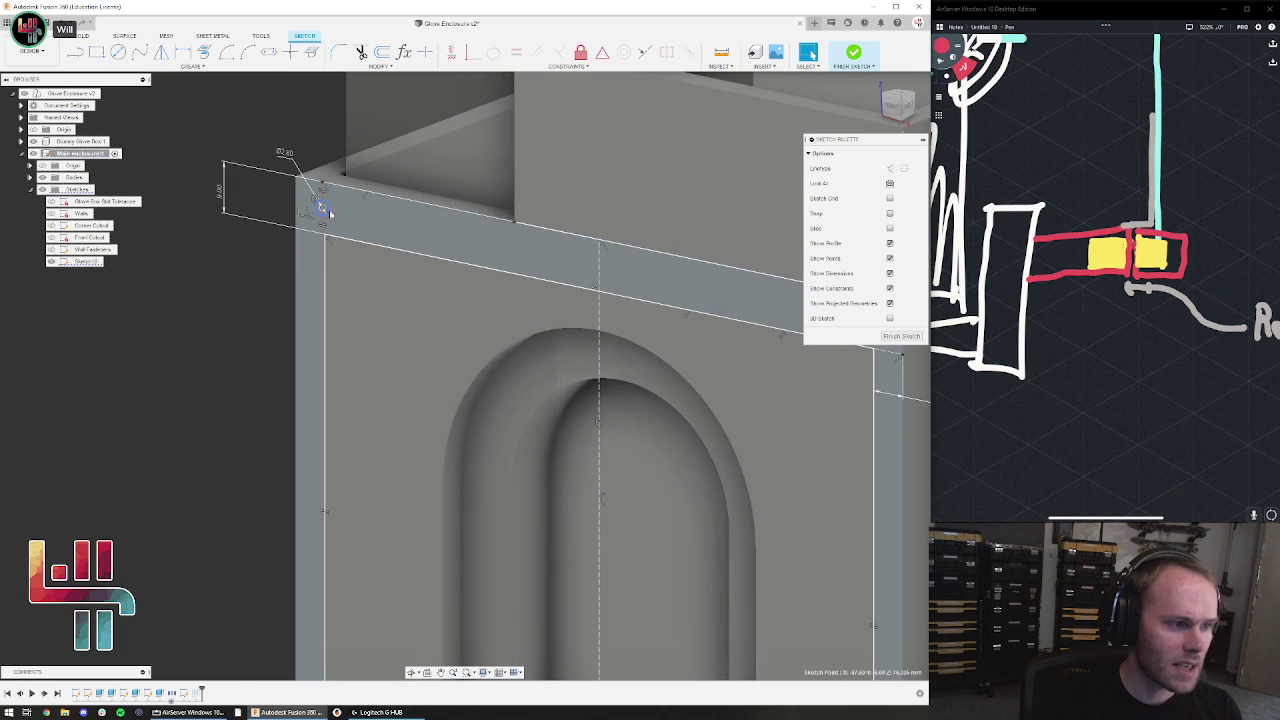
click(327, 209)
scroll(227, 298, down, 4)
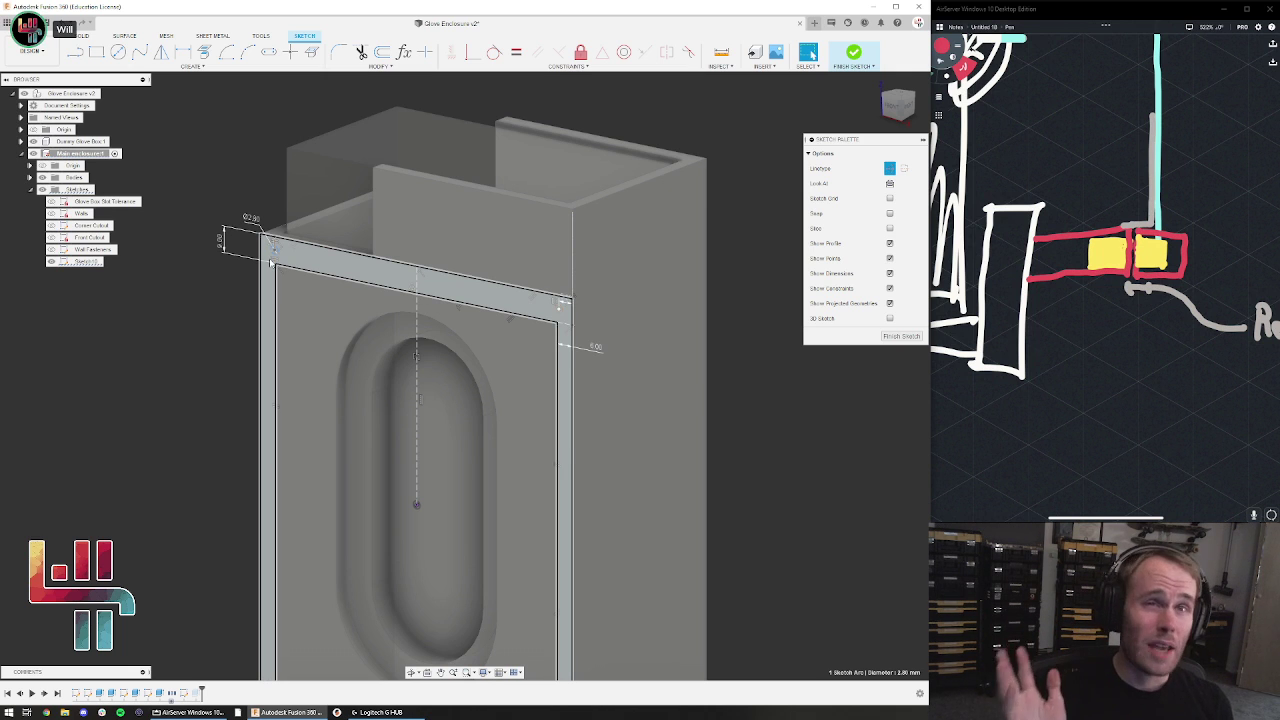
Finish the sketch and extrude the three-sided wall profile outward from the enclosure's front face
click(857, 54)
mouse_move(723, 437)
shift+middle_down()
mouse_move(795, 385)
mouse_move(749, 360)
shift+middle_up()
click(393, 280)
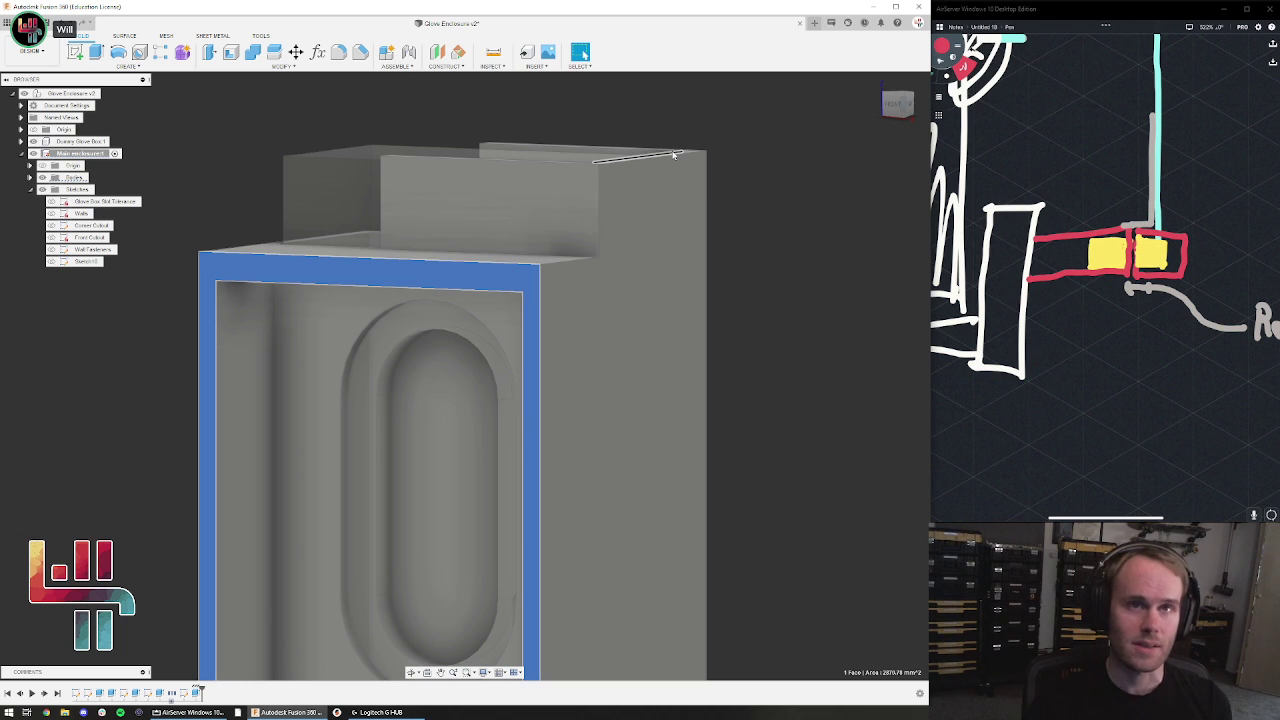
Examine the main enclosure component and its protruding front walls from several angles
click(68, 154)
scroll(331, 141, down, 3)
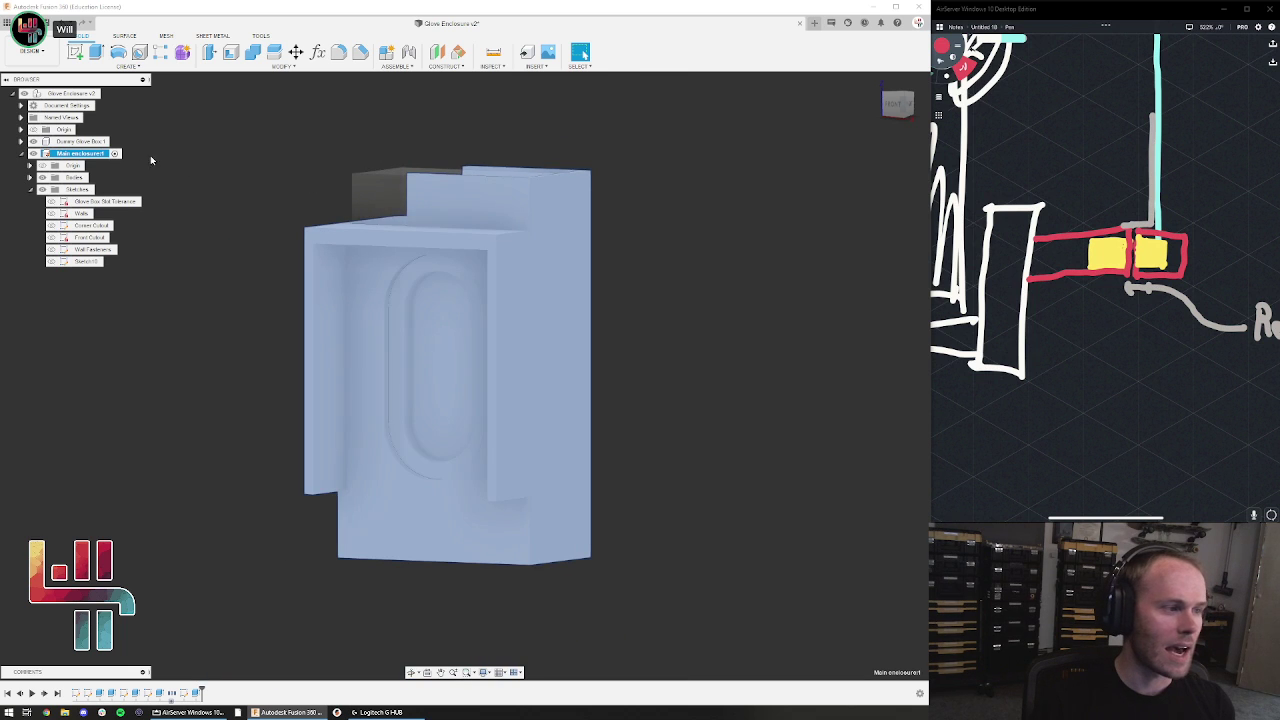
double_click(86, 95)
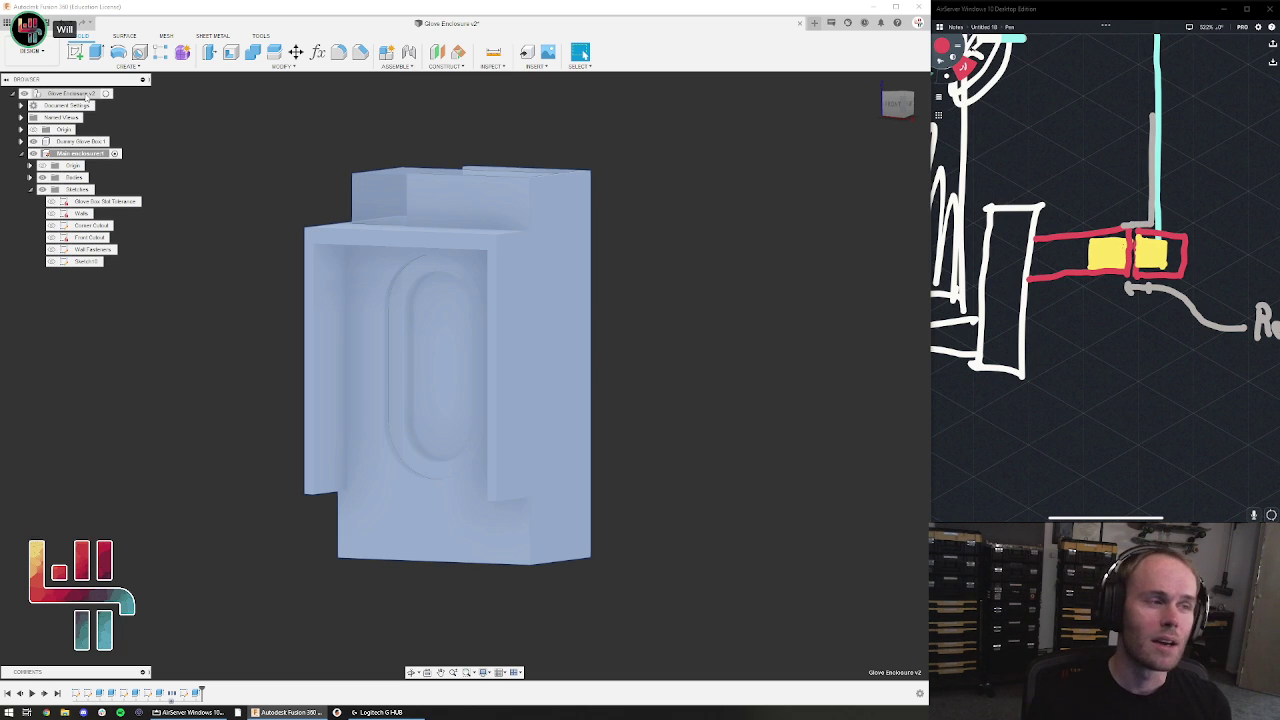
click(712, 257)
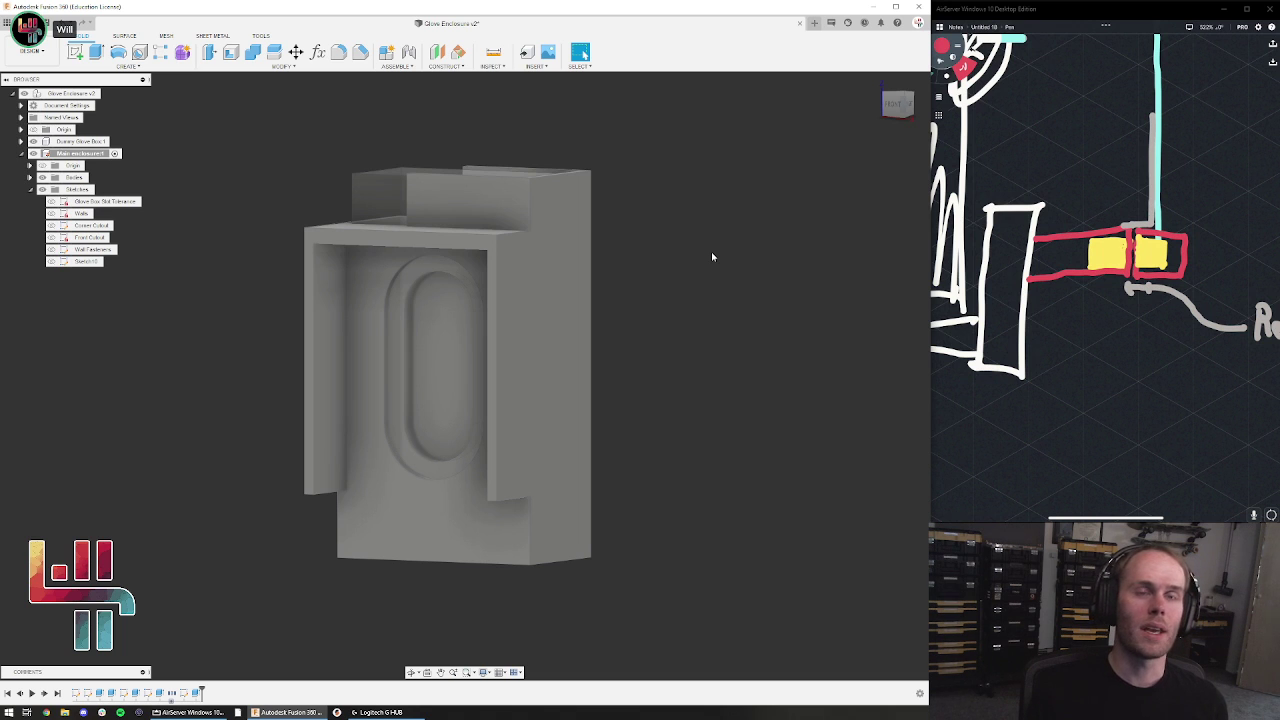
shift+middle_drag(711, 257, 686, 334)
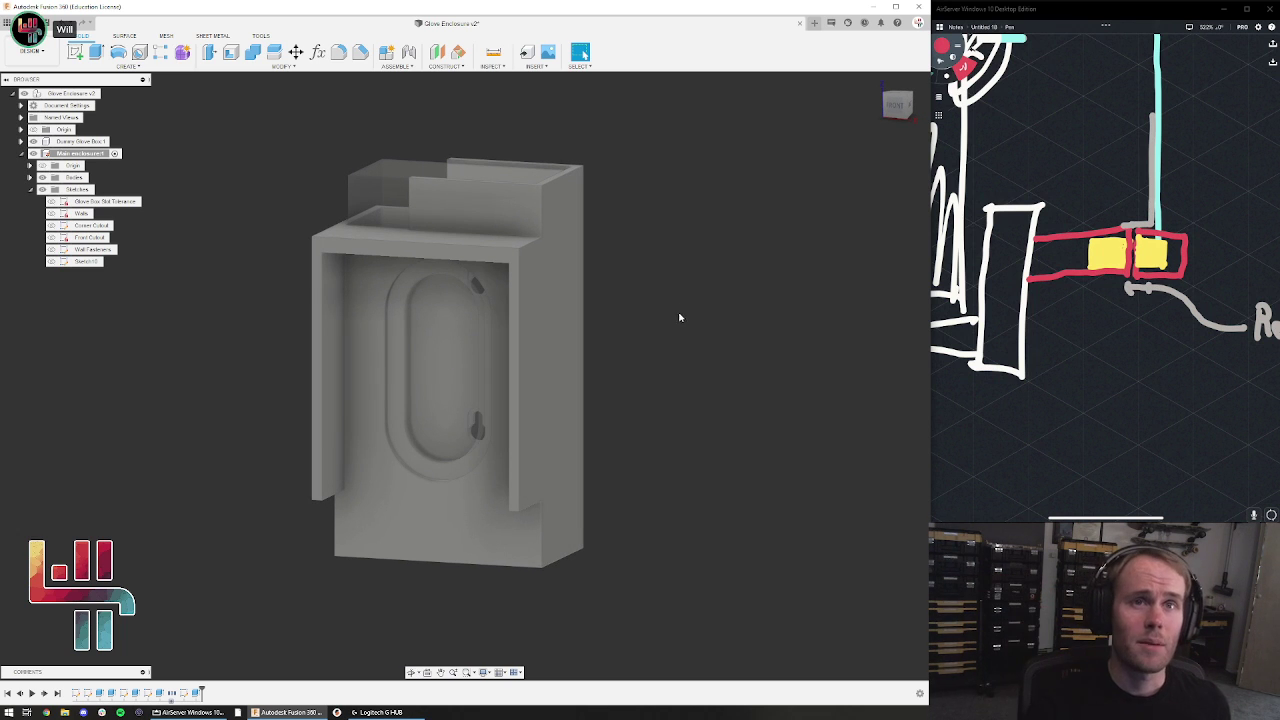
mouse_move(674, 320)
shift+middle_down()
mouse_move(673, 336)
mouse_move(690, 338)
shift+middle_up()
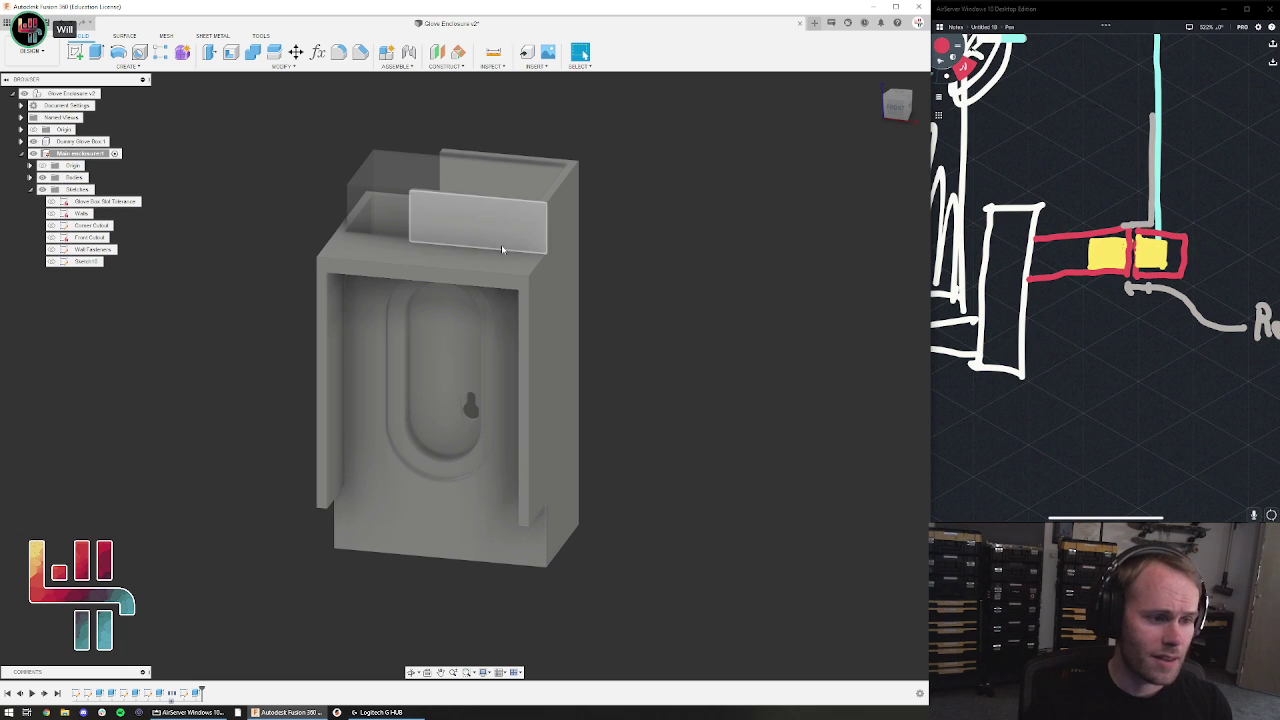
click(502, 286)
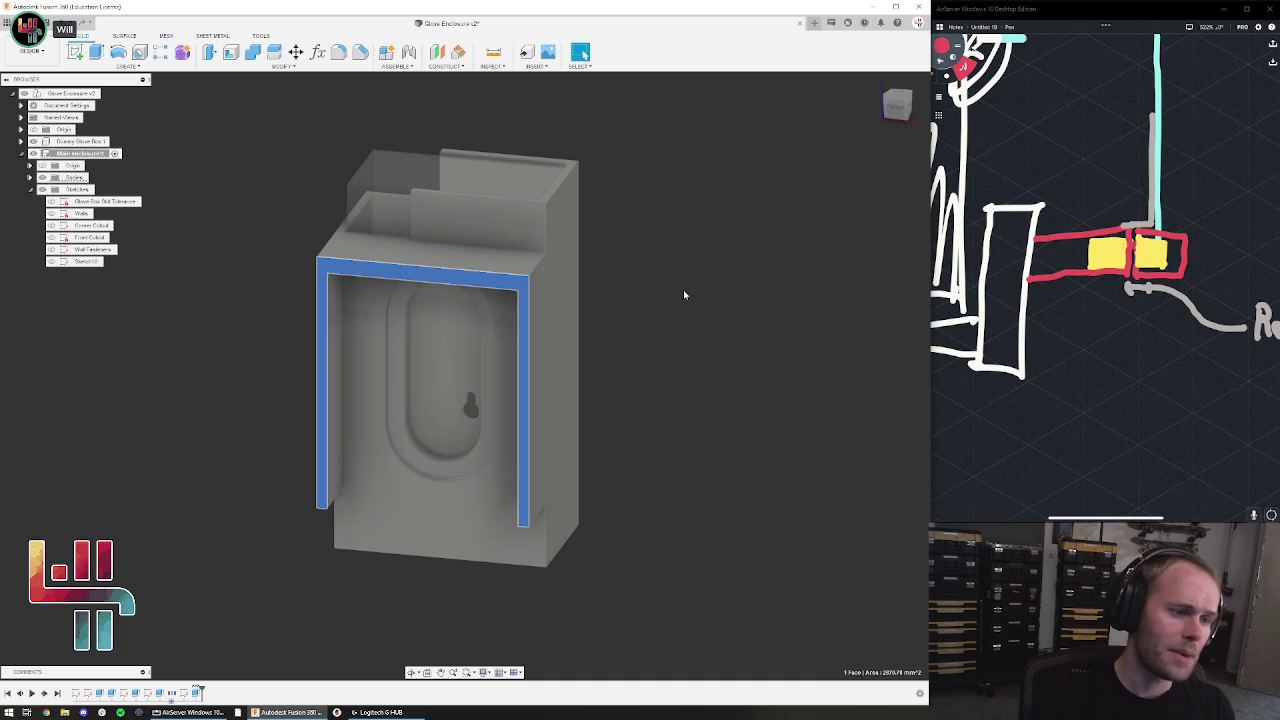
shift+middle_drag(589, 271, 677, 295)
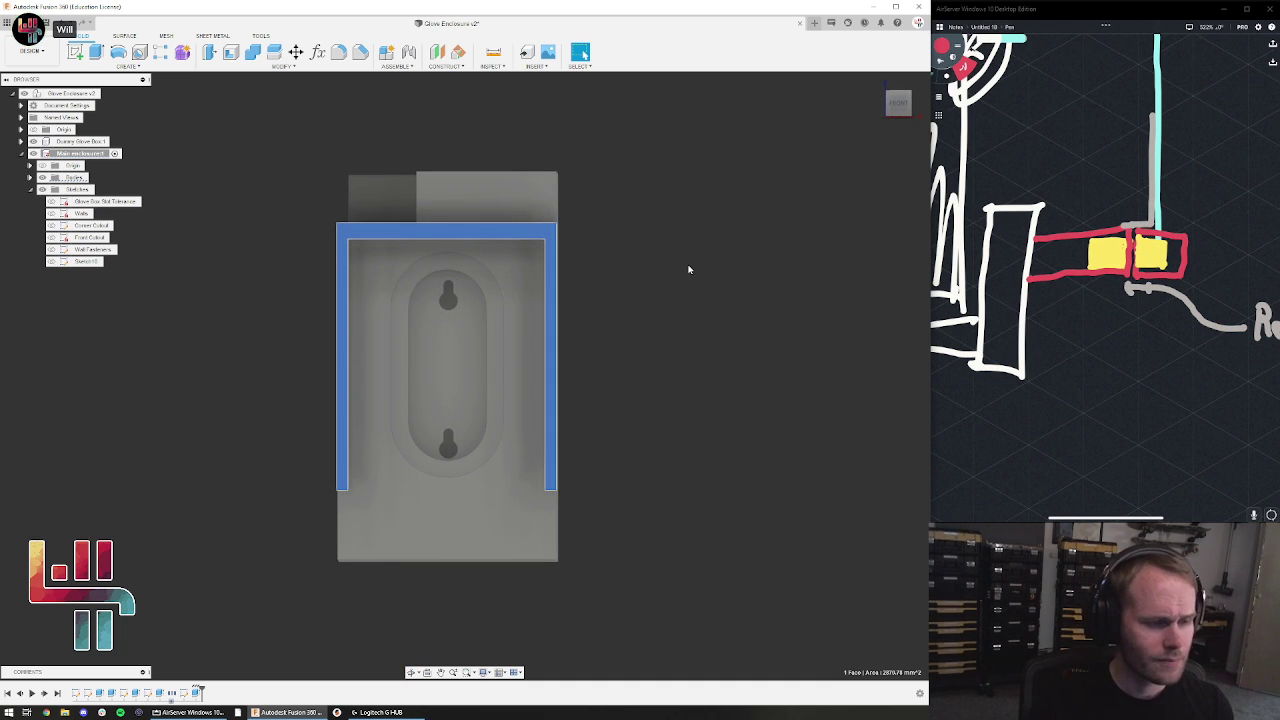
shift+middle_drag(683, 269, 600, 306)
click(600, 306)
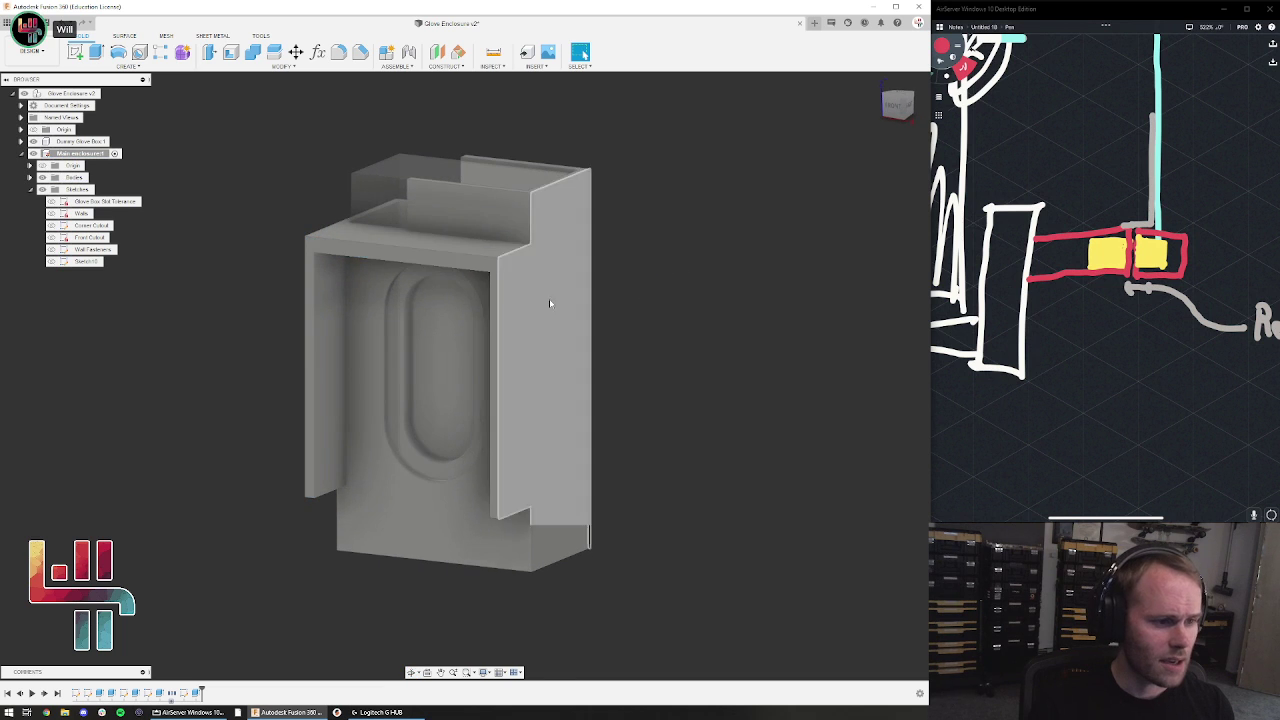
Create an internal component named Transparency Top Support inside the main enclosure and make it active
right_click(96, 154)
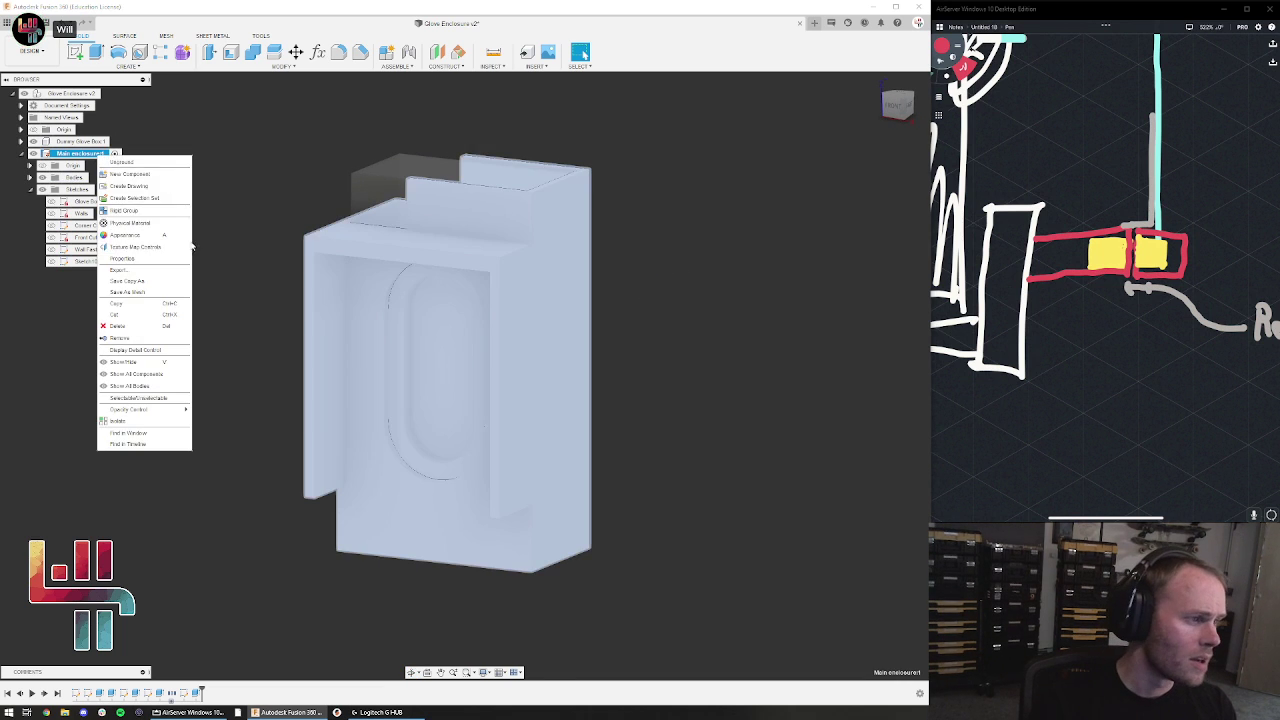
click(154, 179)
double_click(822, 198)
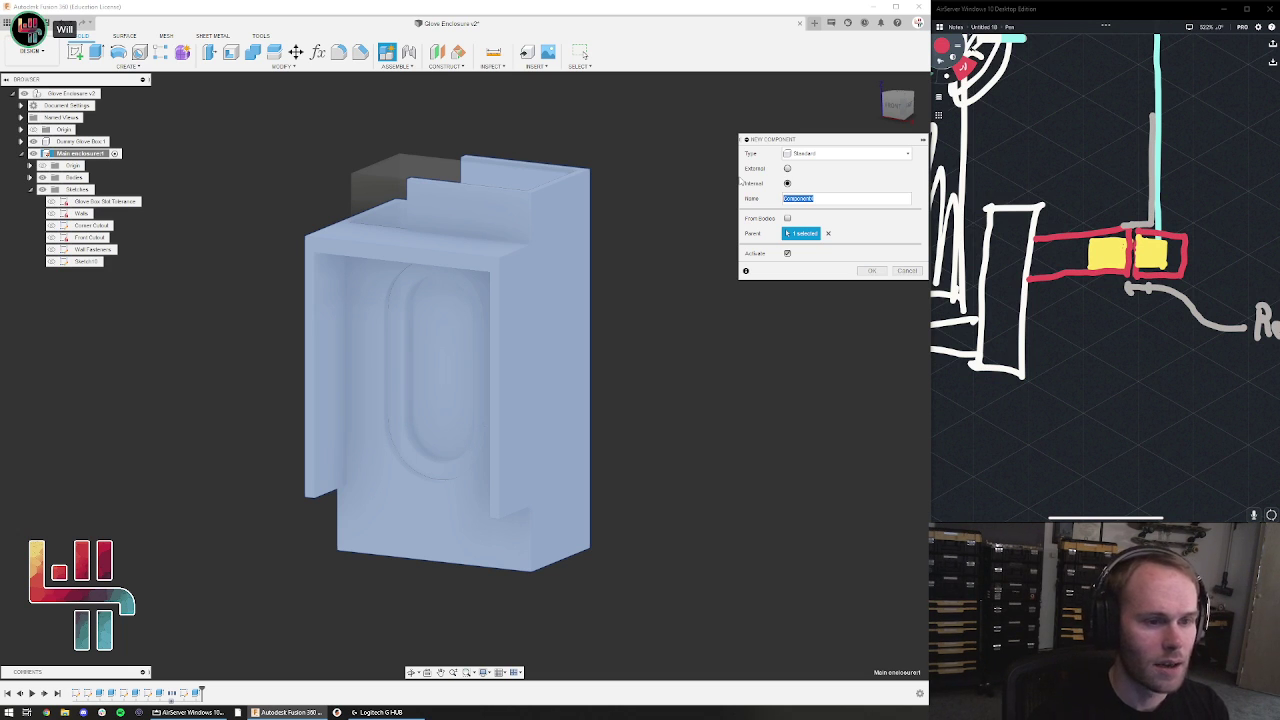
text(Transparency 16p Support)
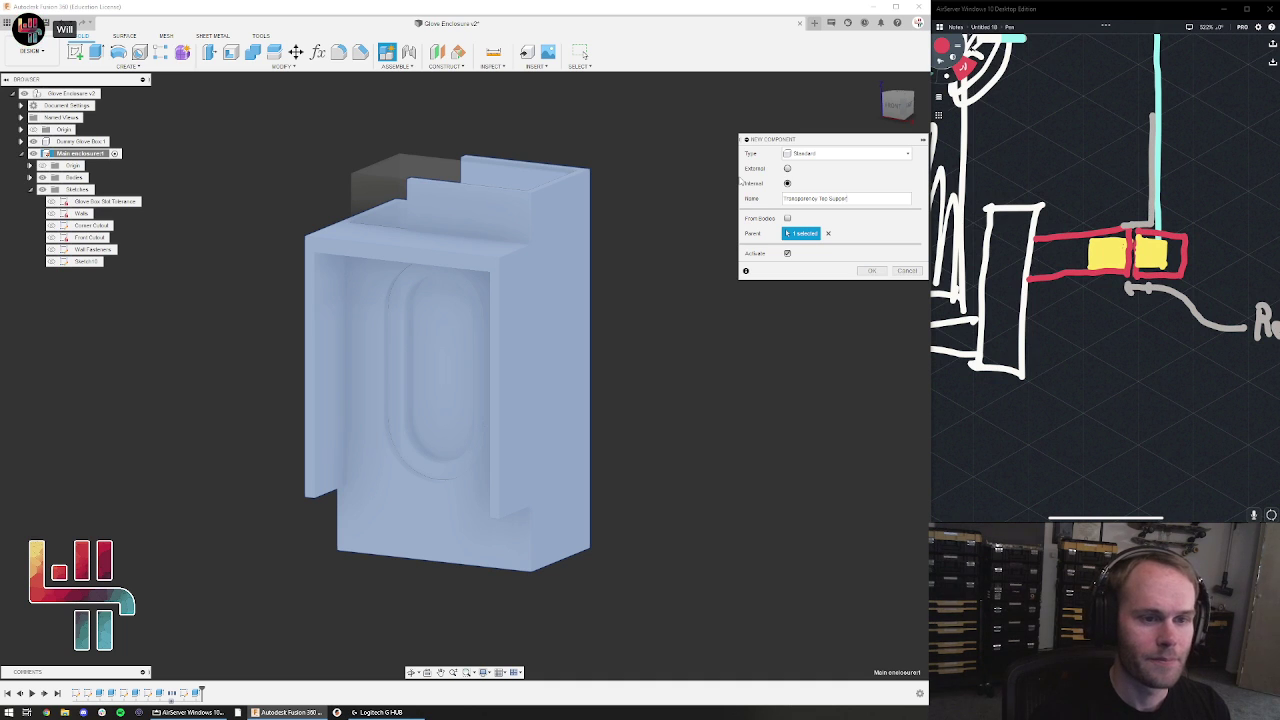
key(Return)
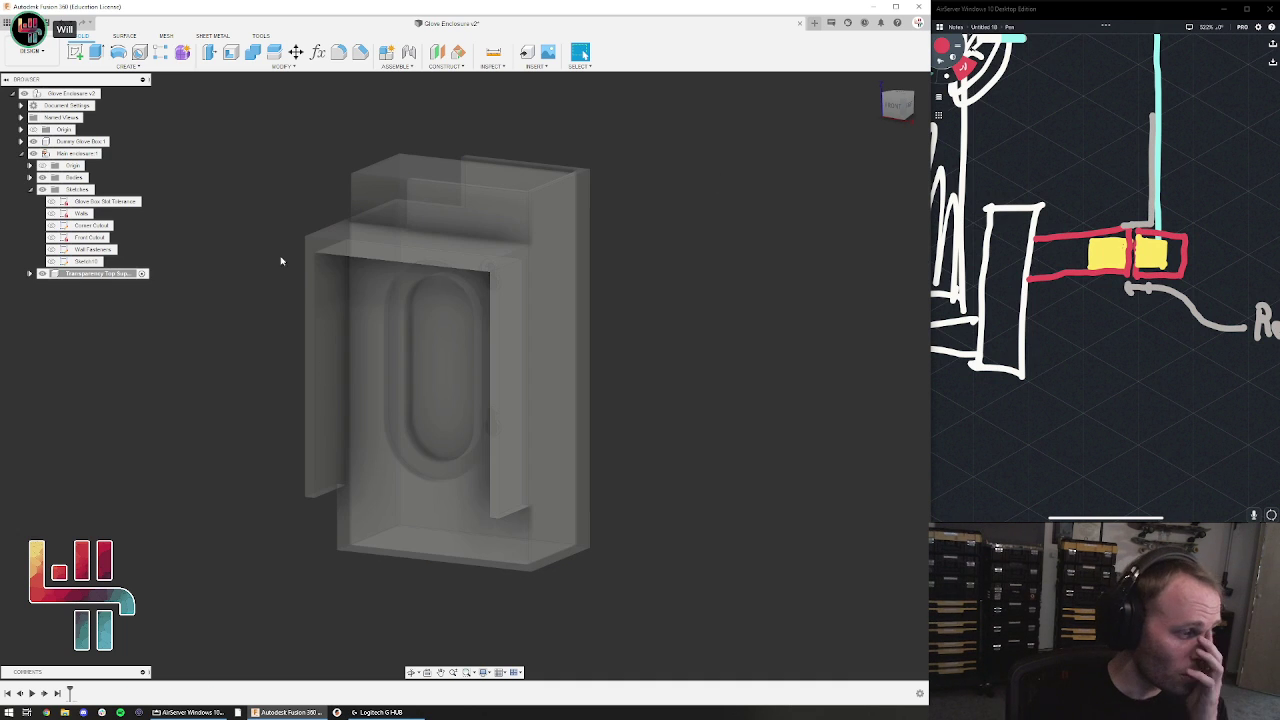
Start a sketch on the walls' front face and draw horizontal lines across both side walls at the inner corners
click(77, 51)
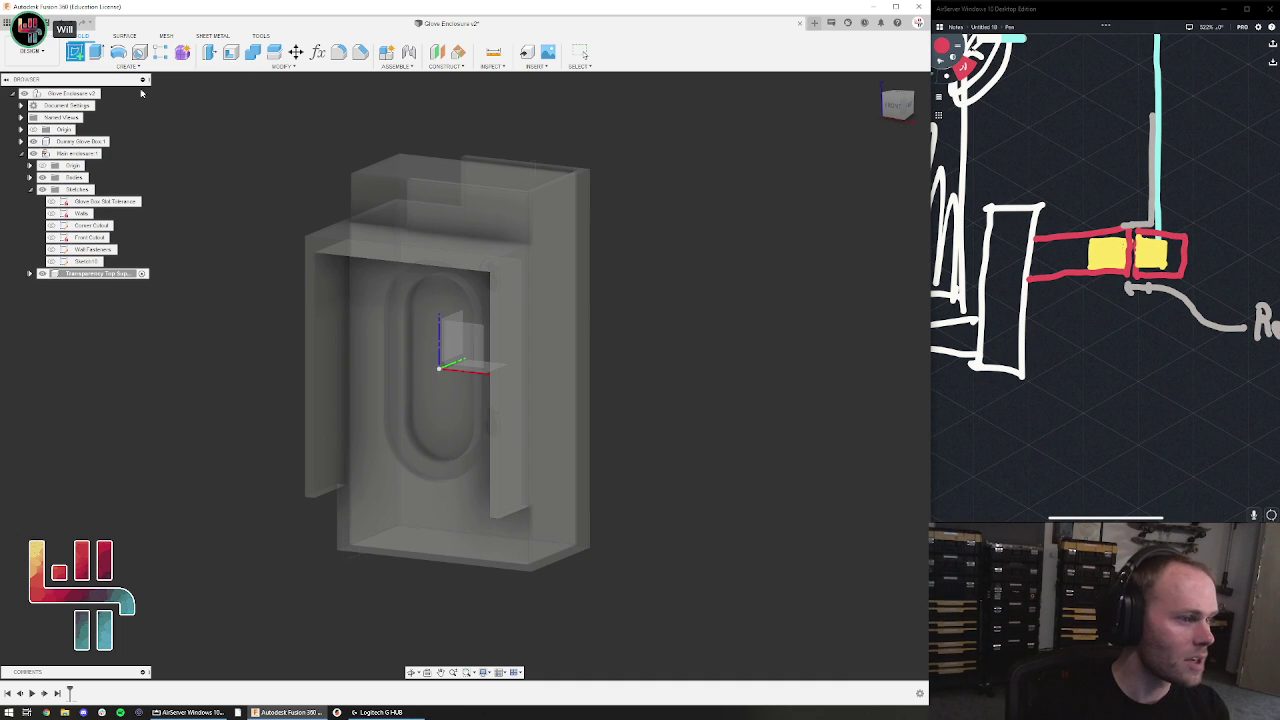
click(323, 251)
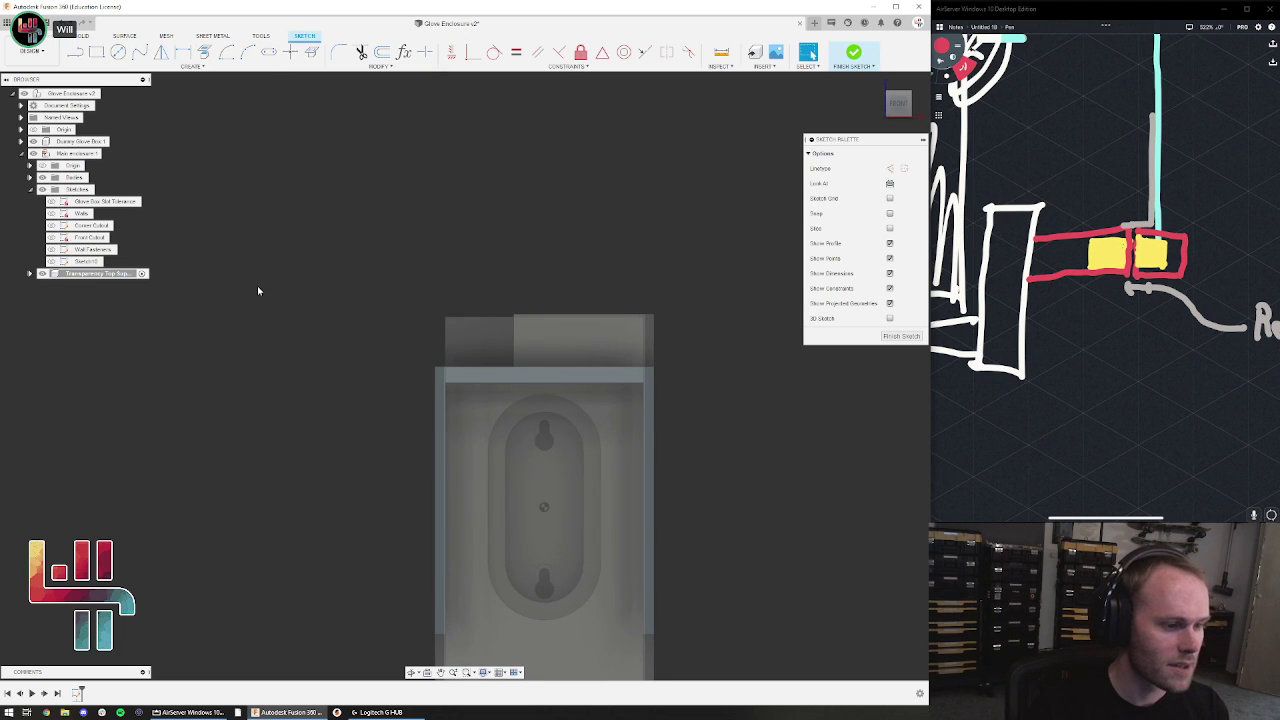
click(76, 52)
scroll(457, 378, up, 4)
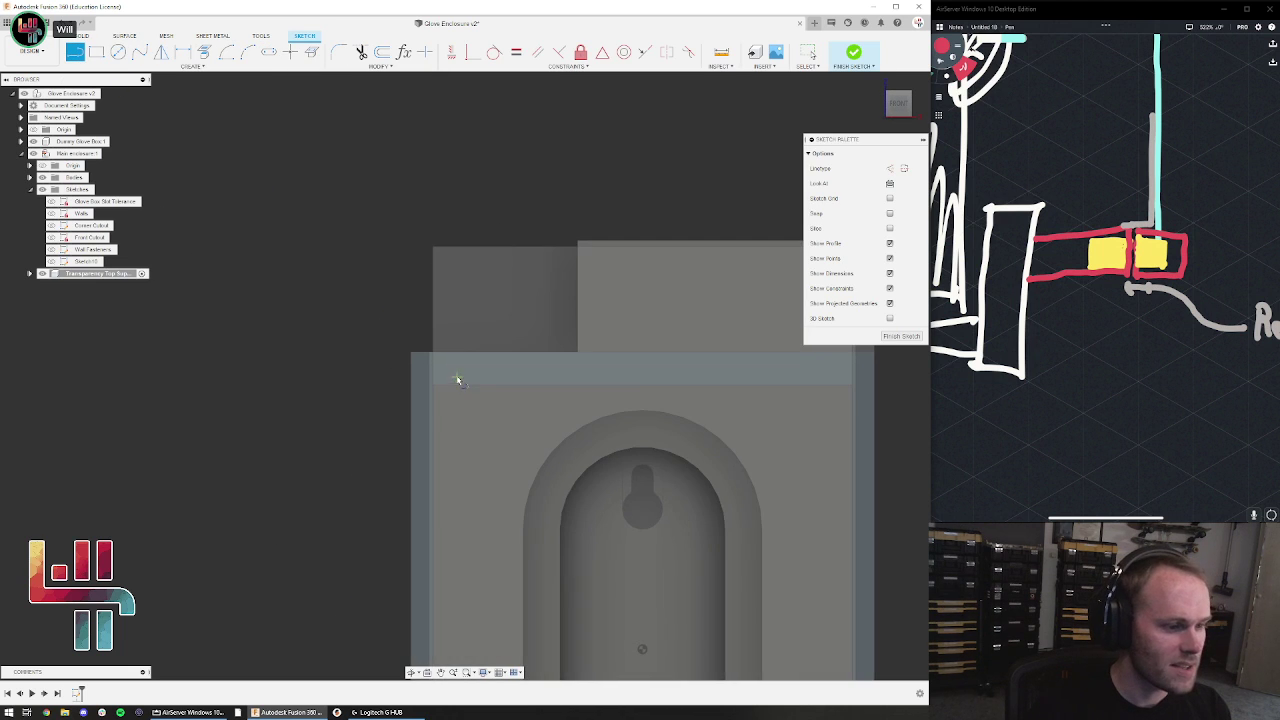
click(432, 386)
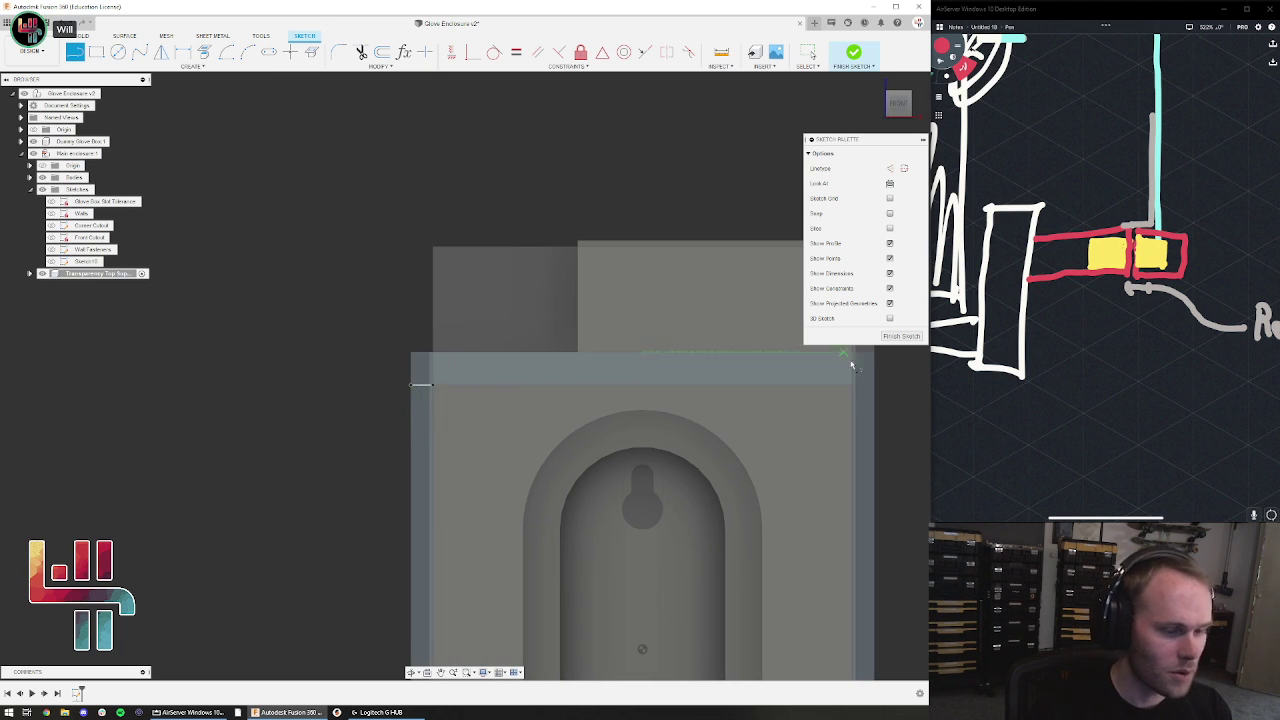
click(872, 353)
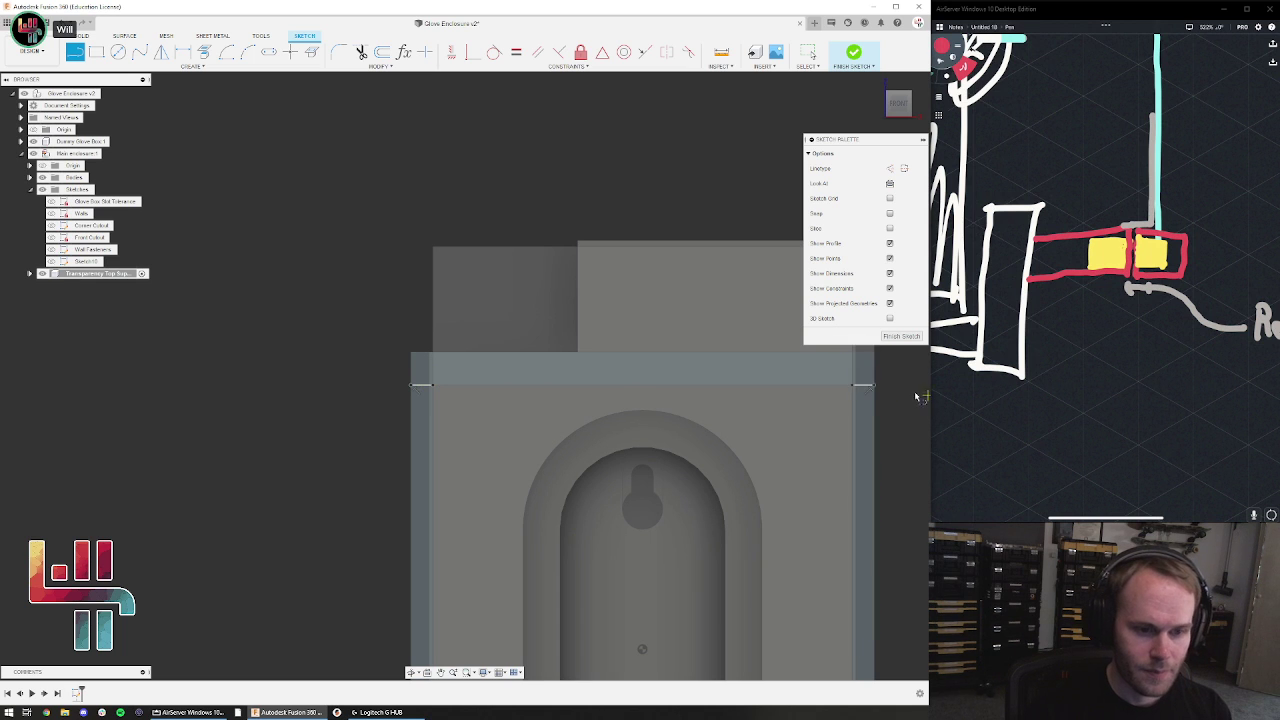
key(Escape)
Delete the projected side-wall outlines below the two short lines, leaving only the top wall's profile
click(797, 371)
middle_drag(890, 567, 808, 356)
scroll(814, 434, up, 4)
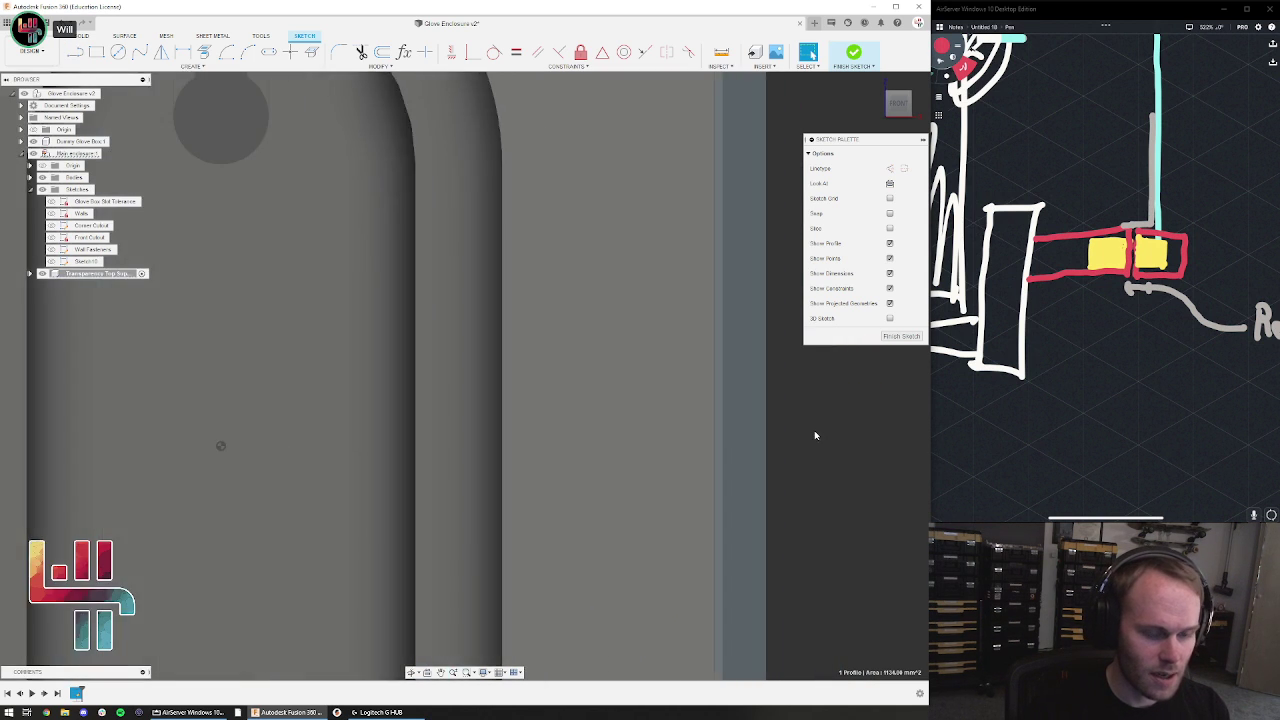
scroll(826, 440, down, 6)
middle_drag(841, 512, 787, 474)
drag(831, 592, 379, 467)
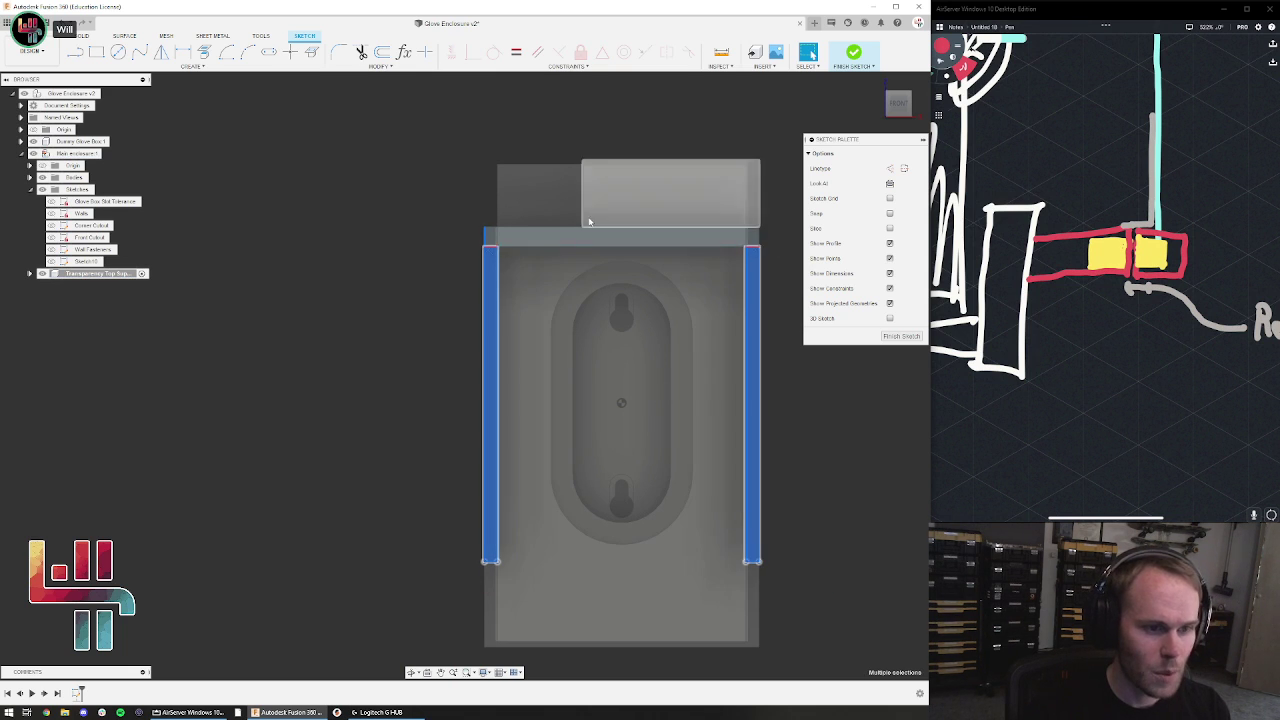
click(366, 329)
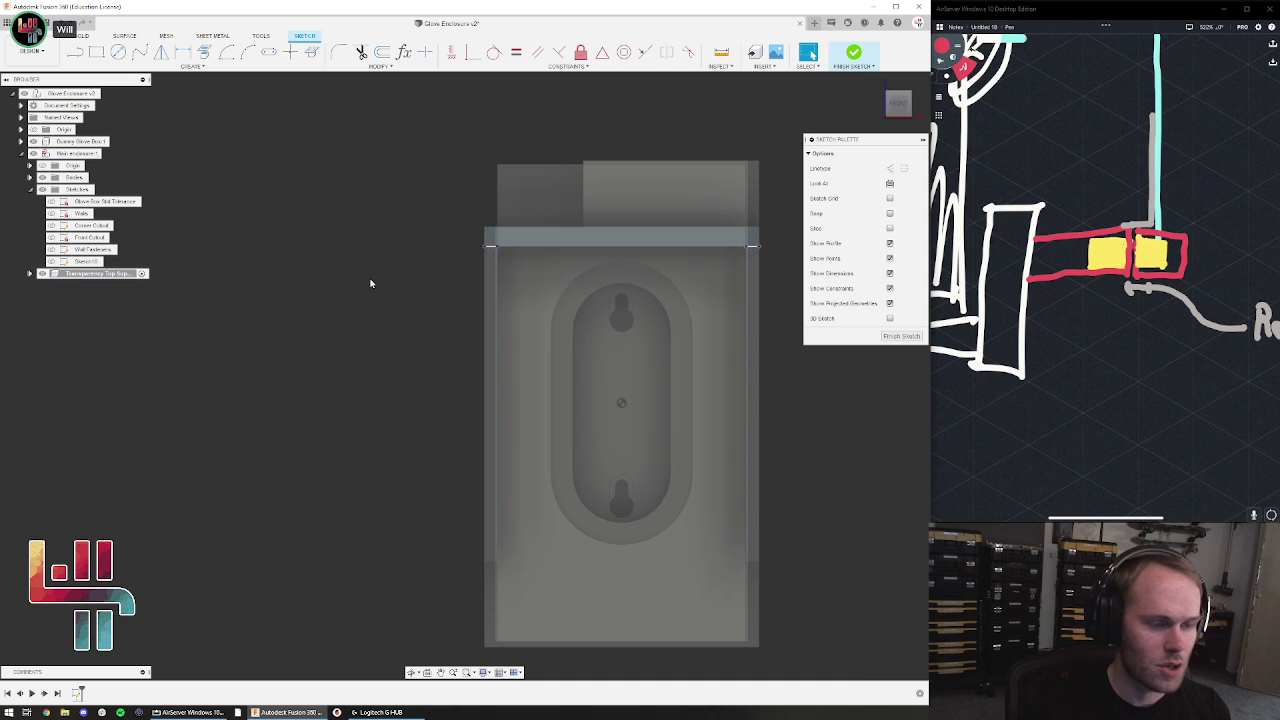
Finish the sketch containing the top wall's front profile
scroll(440, 257, up, 3)
middle_drag(413, 260, 95, 280)
middle_drag(330, 194, 388, 170)
scroll(388, 170, down, 1)
key(Escape)
scroll(432, 215, down, 2)
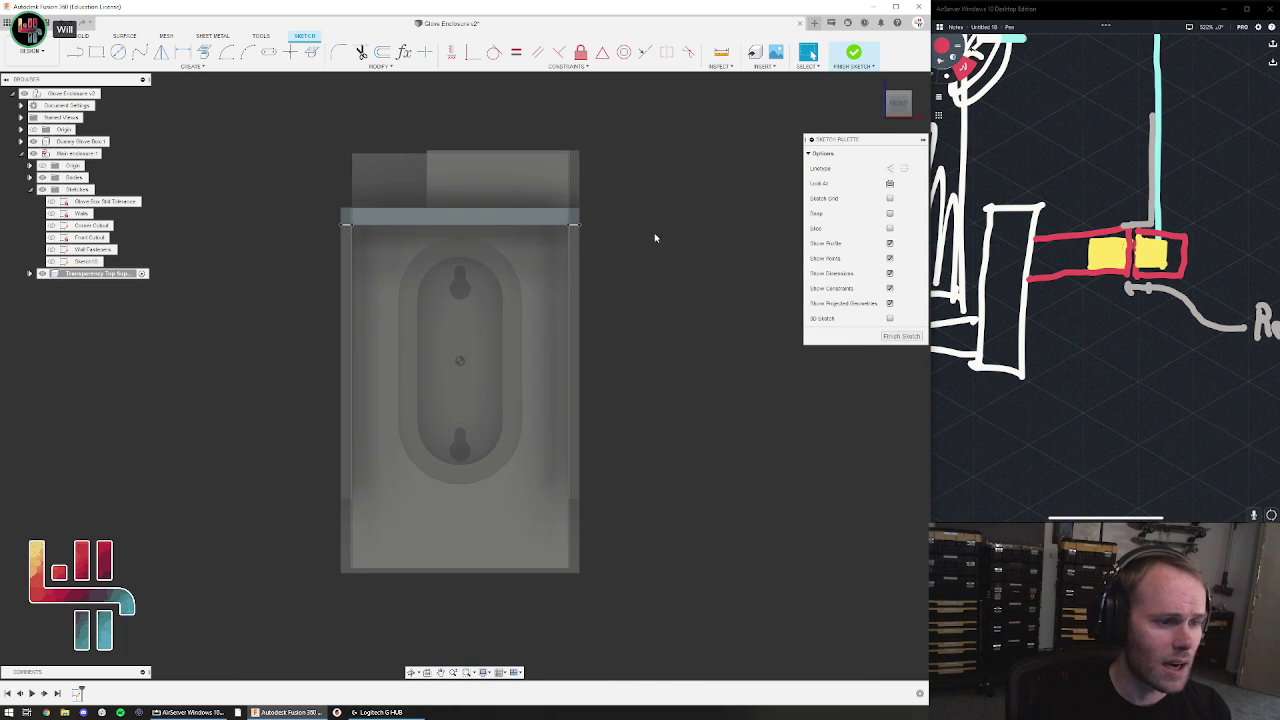
shift+middle_drag(675, 245, 525, 227)
click(525, 224)
middle_drag(622, 209, 740, 236)
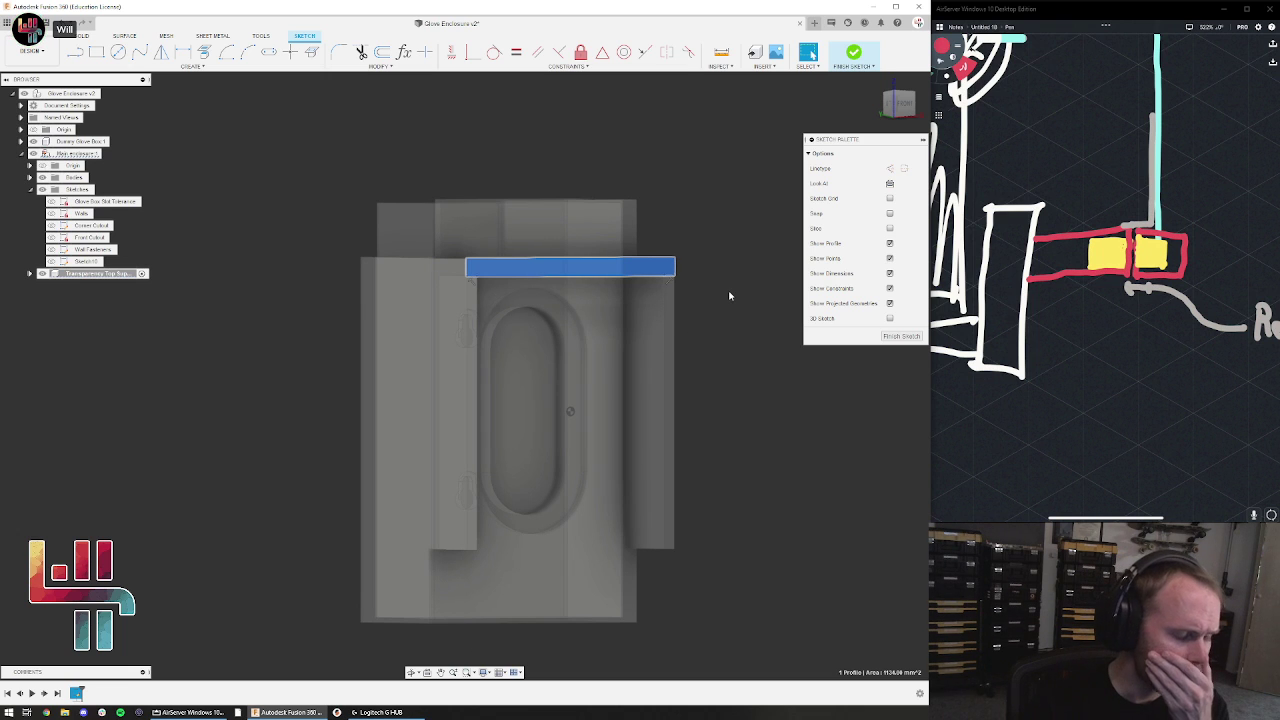
click(853, 52)
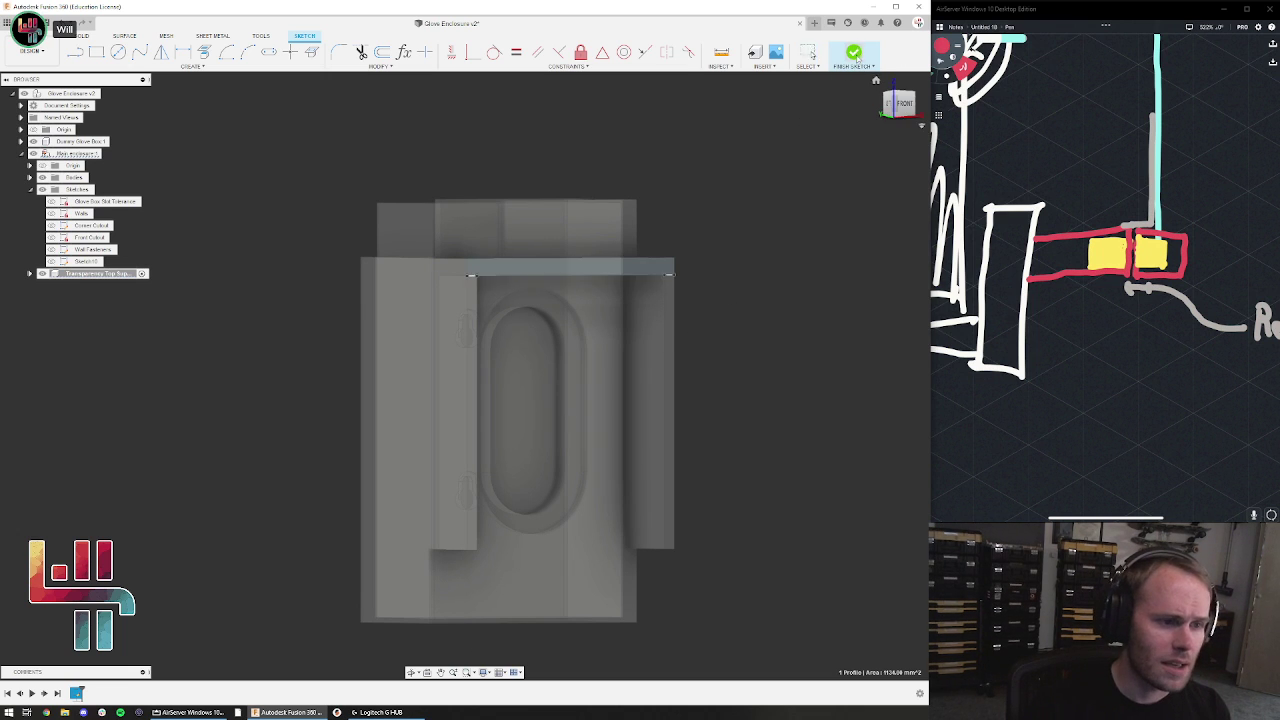
Extrude the top wall profile forward by 3 mm + 2.5 mm as a new body
click(586, 265)
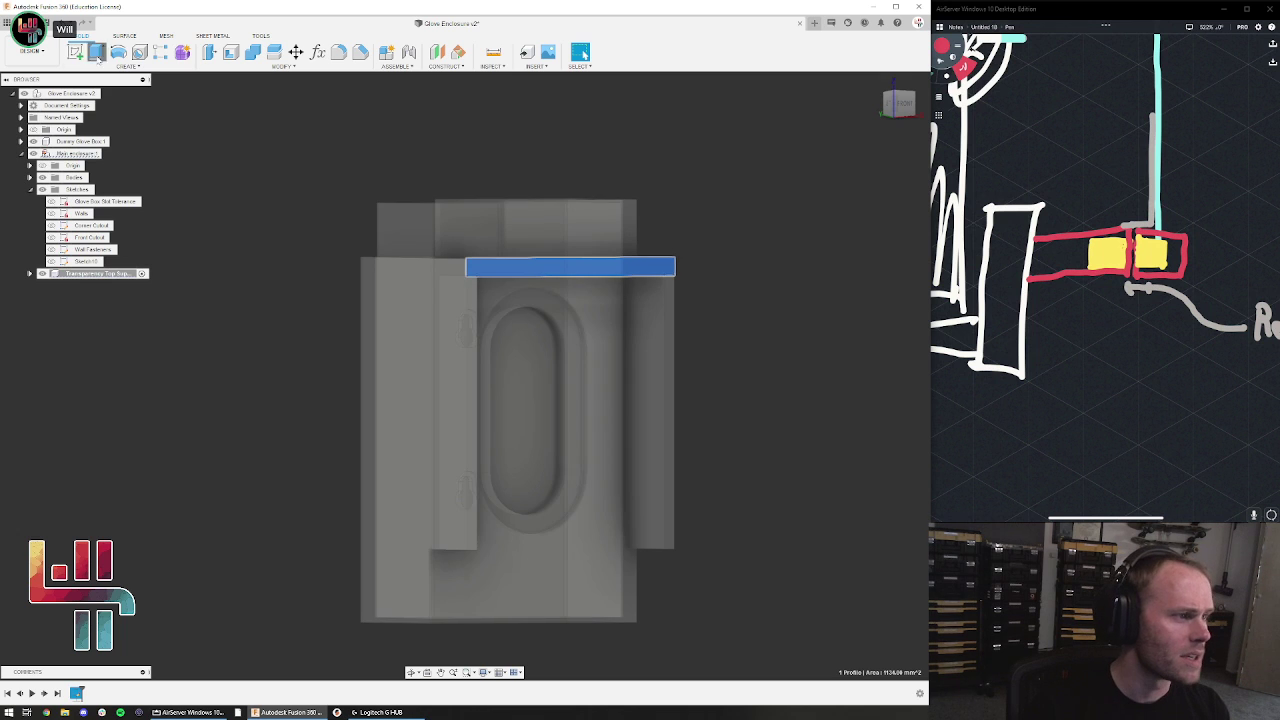
key(e)
shift+middle_drag(519, 236, 542, 230)
drag(605, 272, 613, 272)
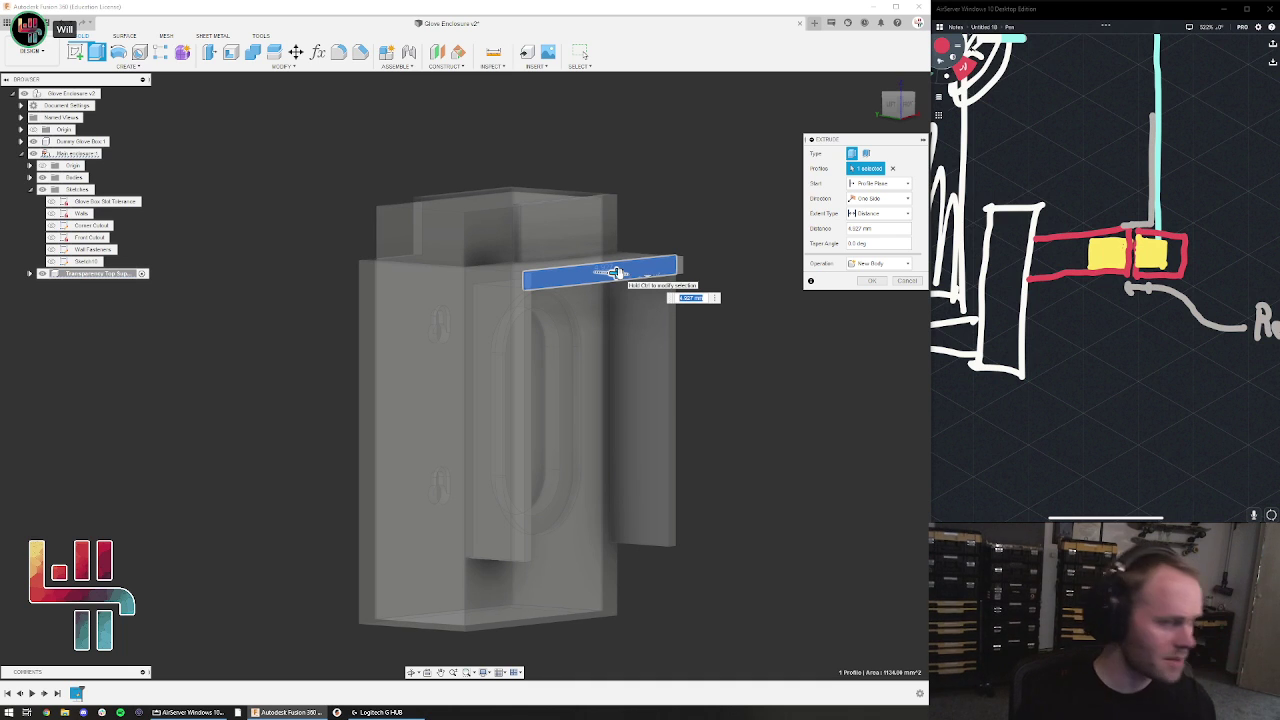
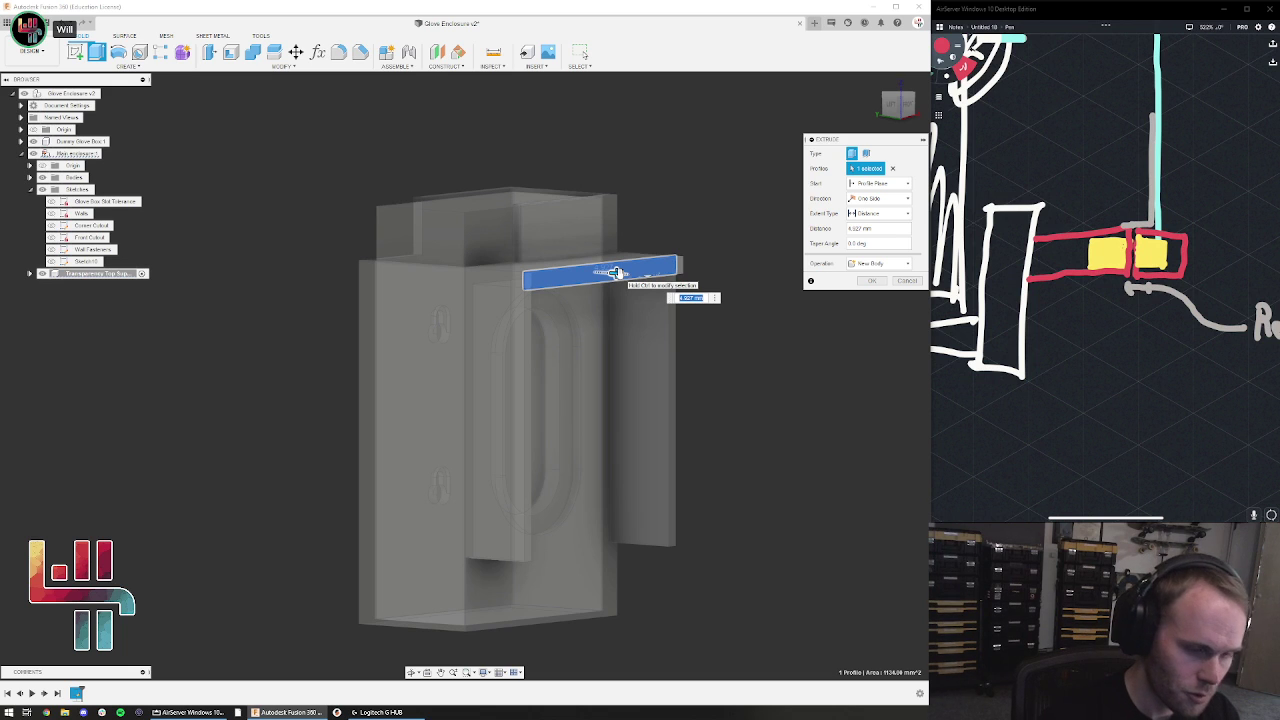
text(3+)
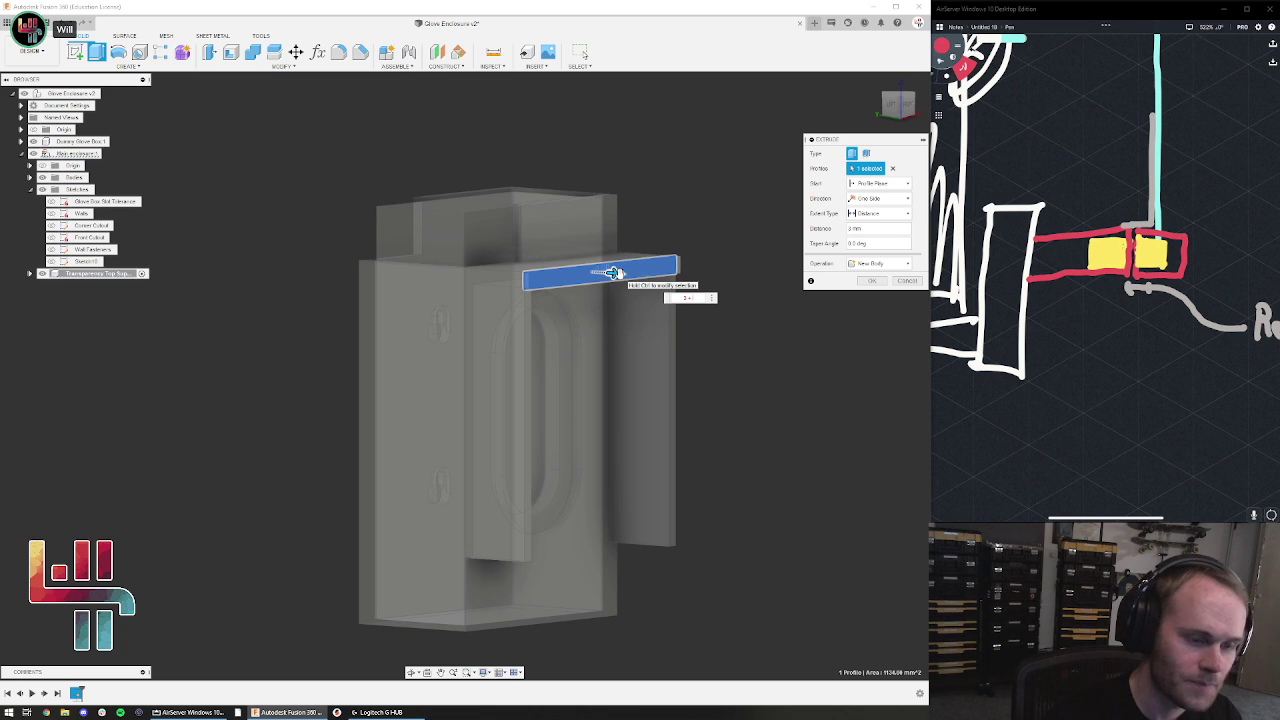
text(2.5)
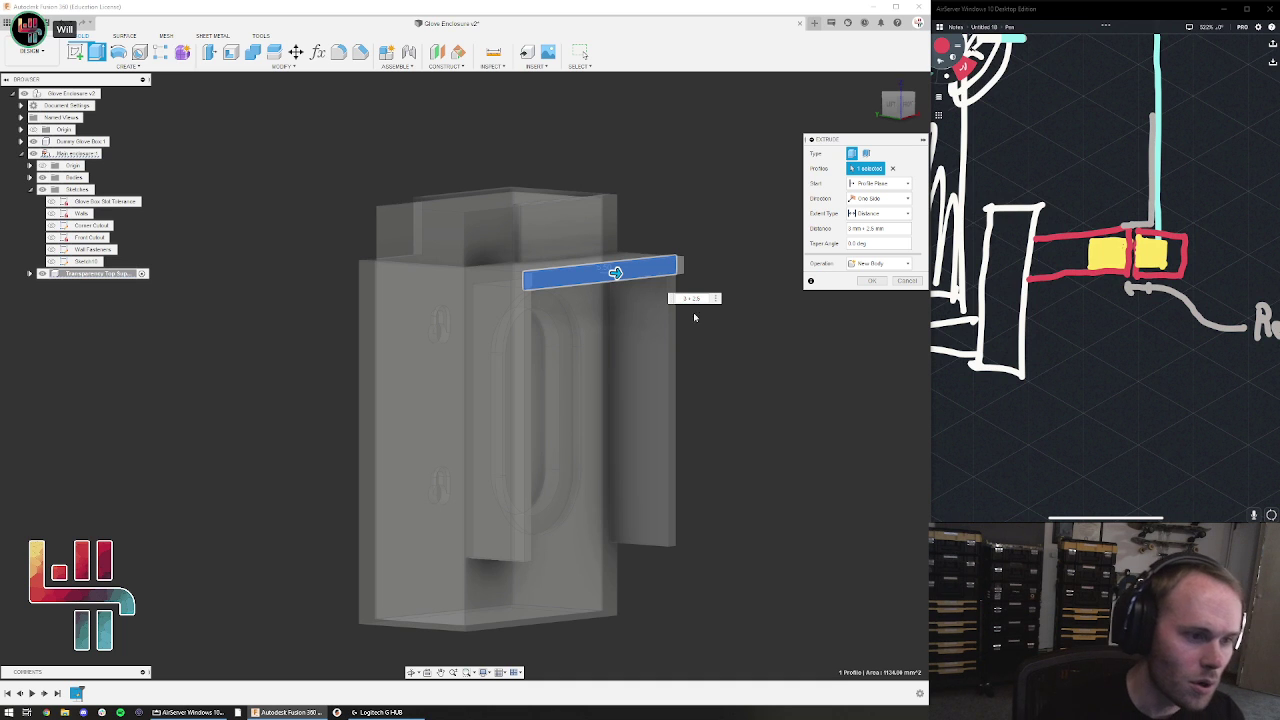
click(872, 281)
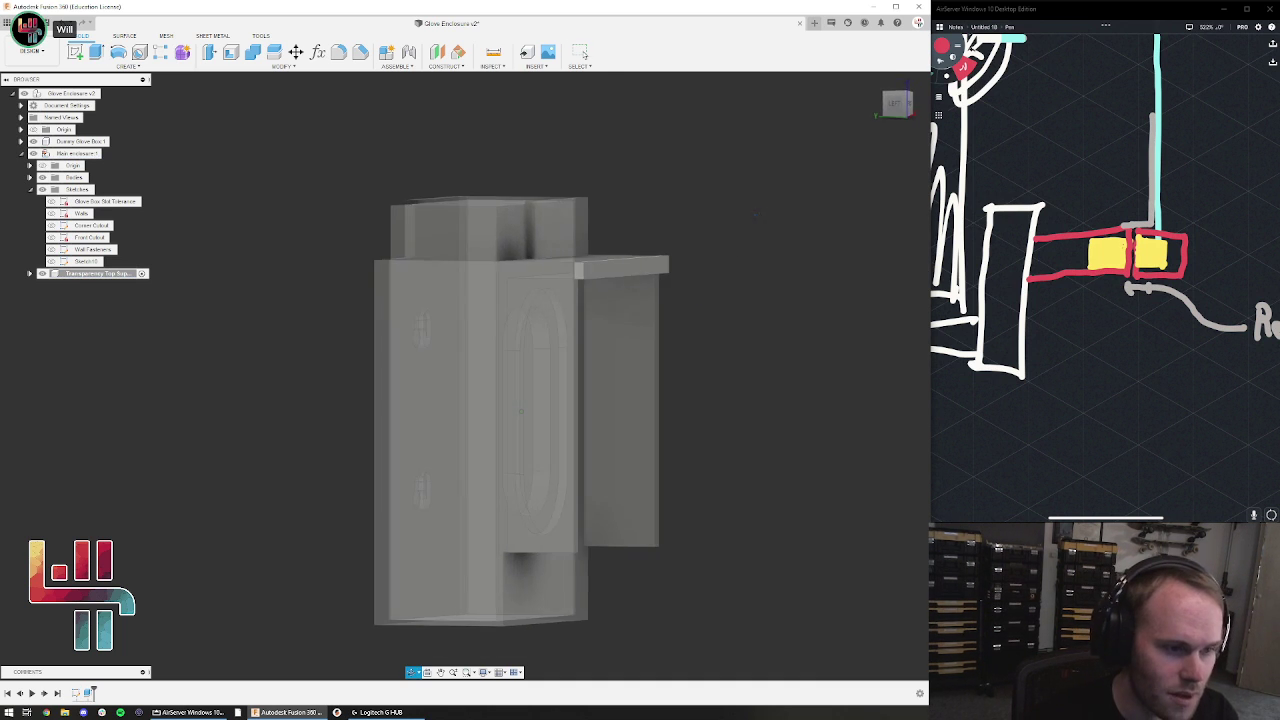
drag(638, 268, 705, 274)
shift+middle_drag(712, 268, 839, 264)
key(ctrl+z)
shift+middle_drag(738, 219, 799, 225)
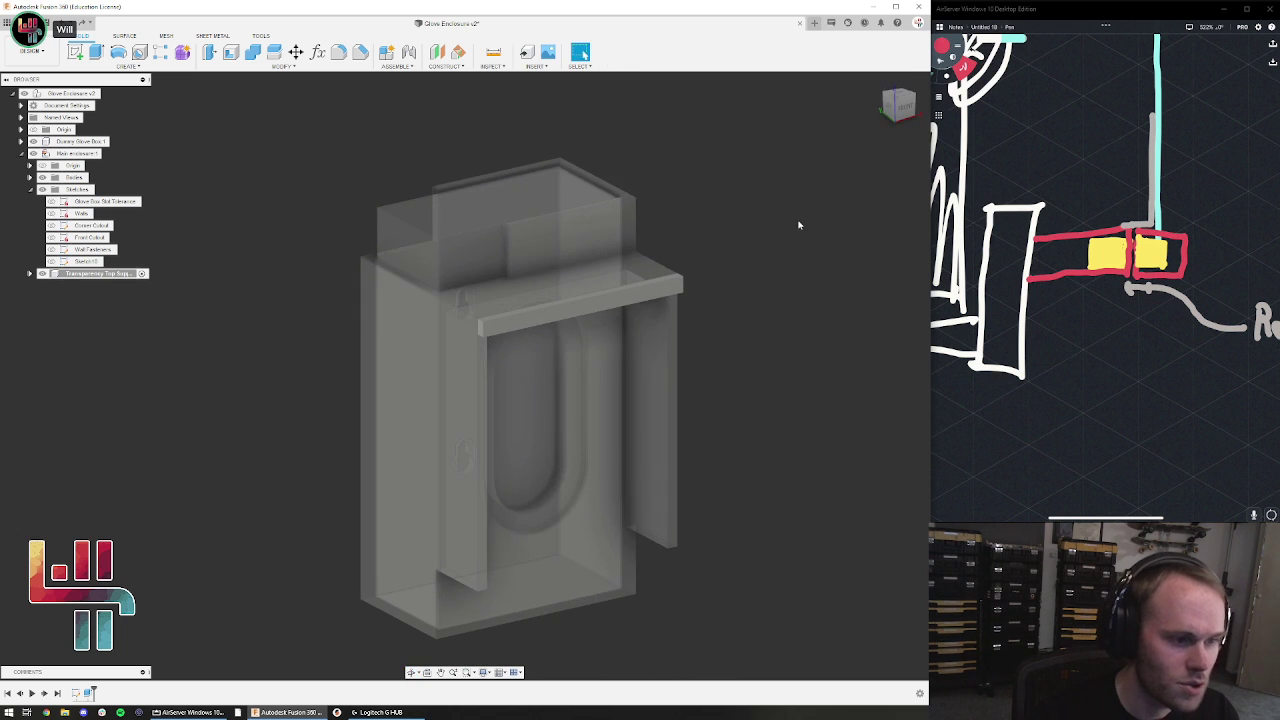
Identify the last sketch of the main enclosure by toggling its visibility and rename it Collar
click(52, 261)
click(53, 262)
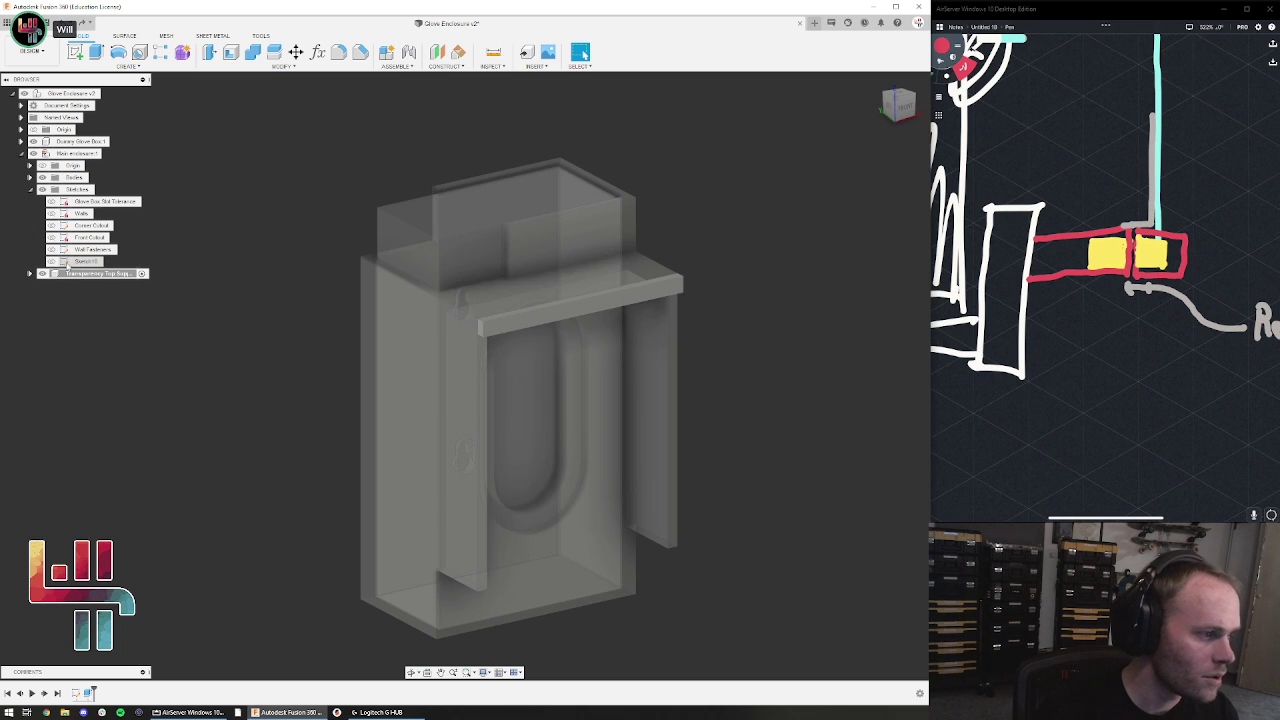
click(53, 262)
click(53, 262)
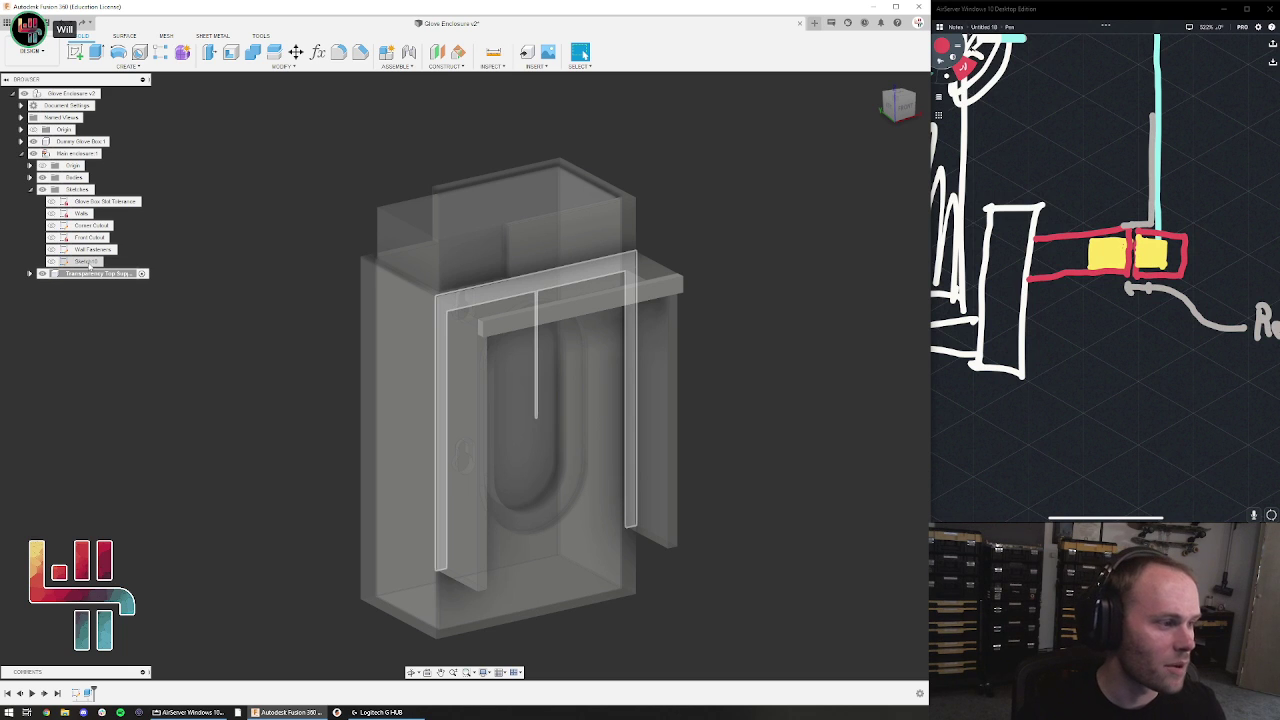
click(88, 262)
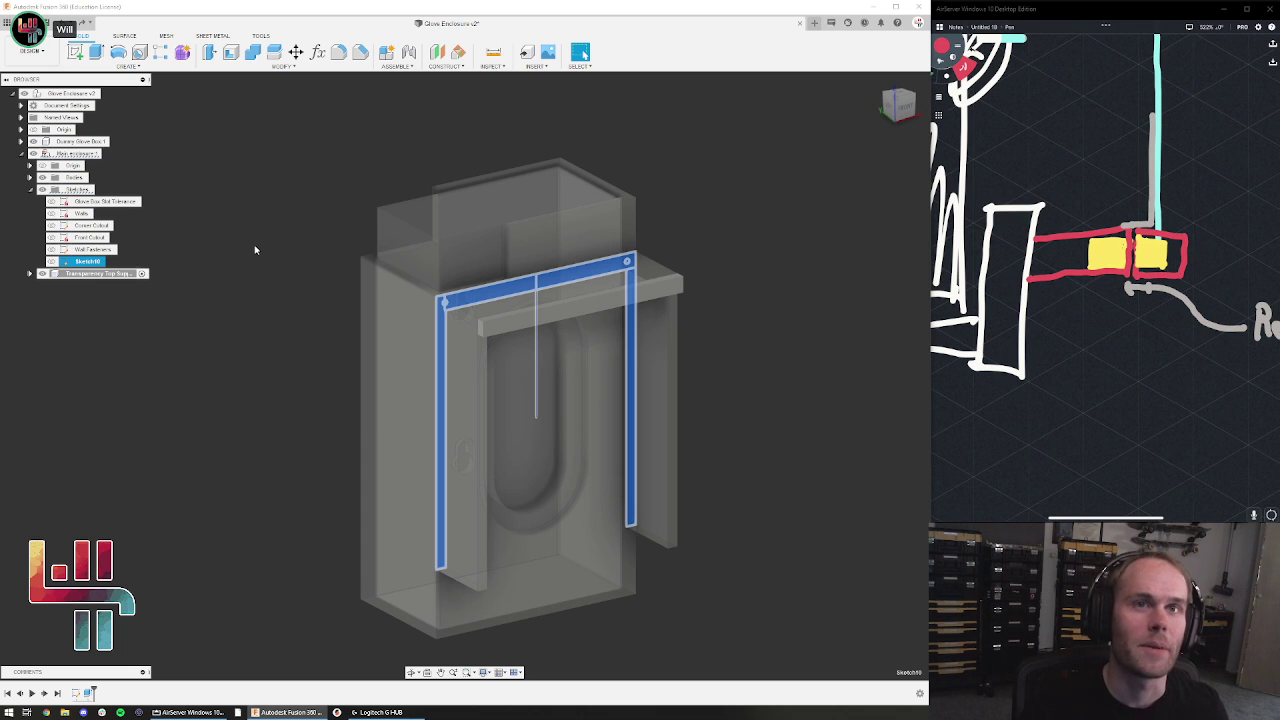
double_click(87, 262)
click(114, 262)
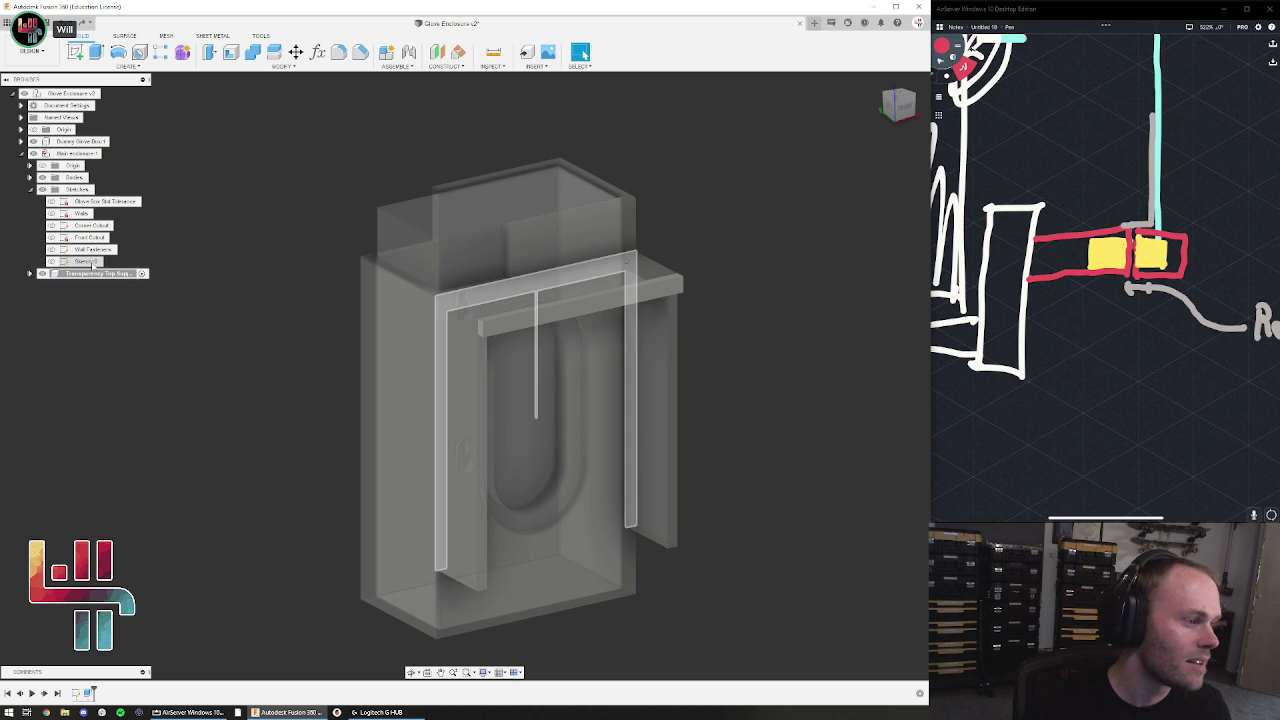
click(94, 264)
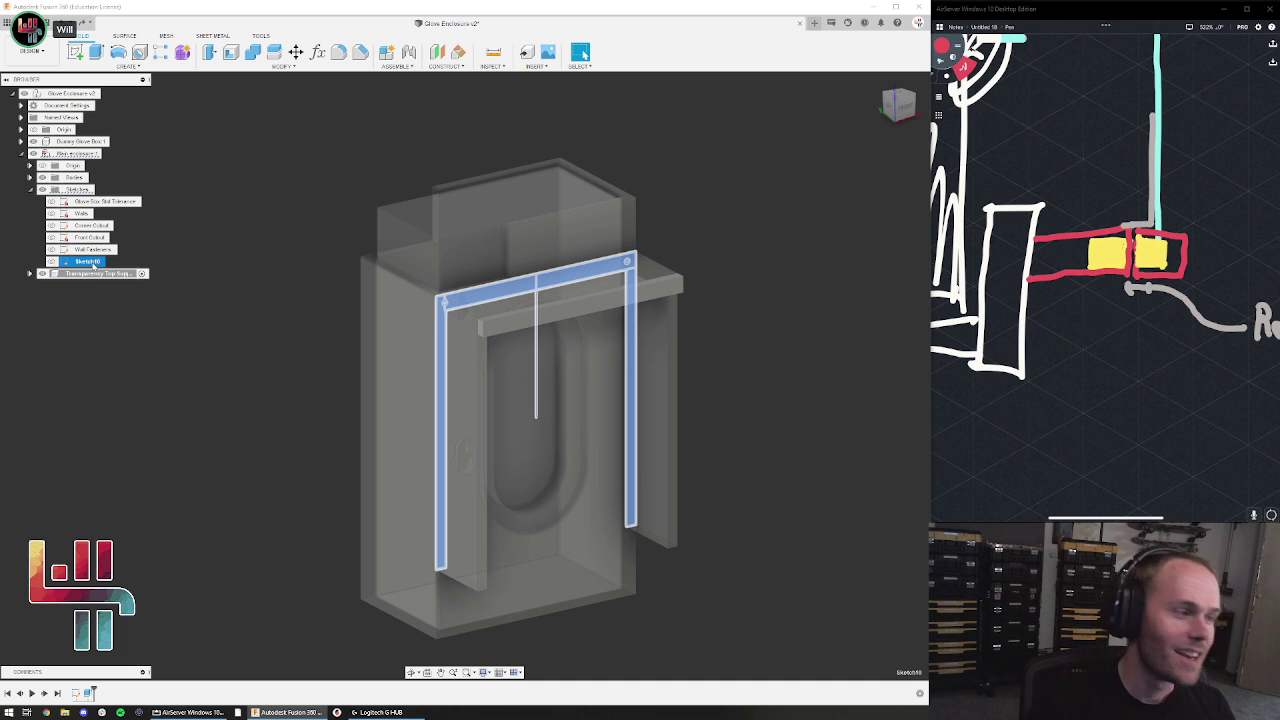
click(90, 261)
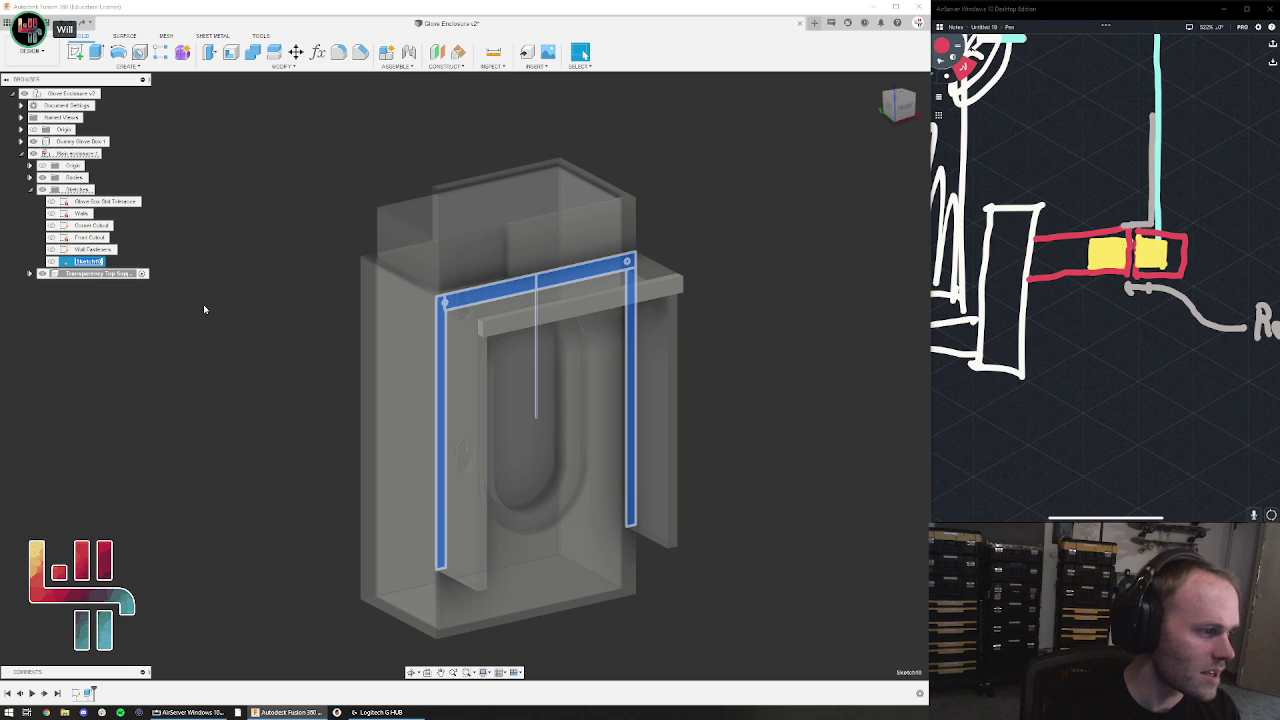
text(Cutout)
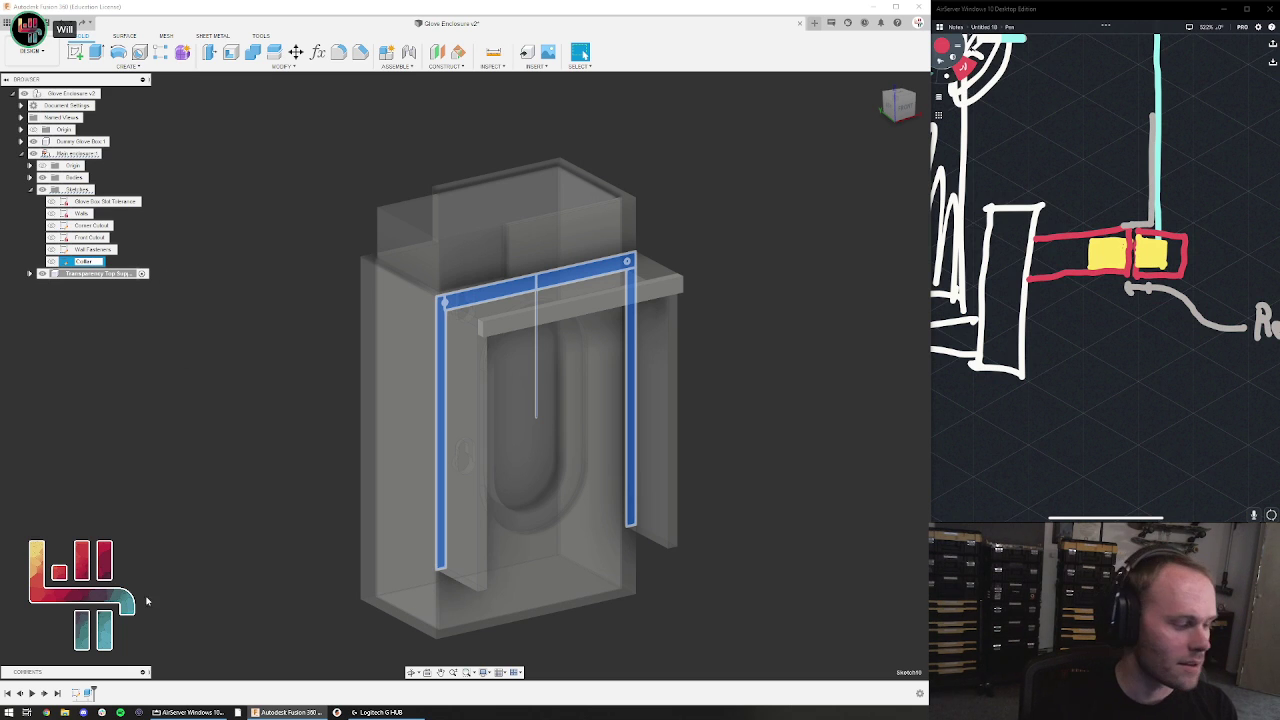
key(Return)
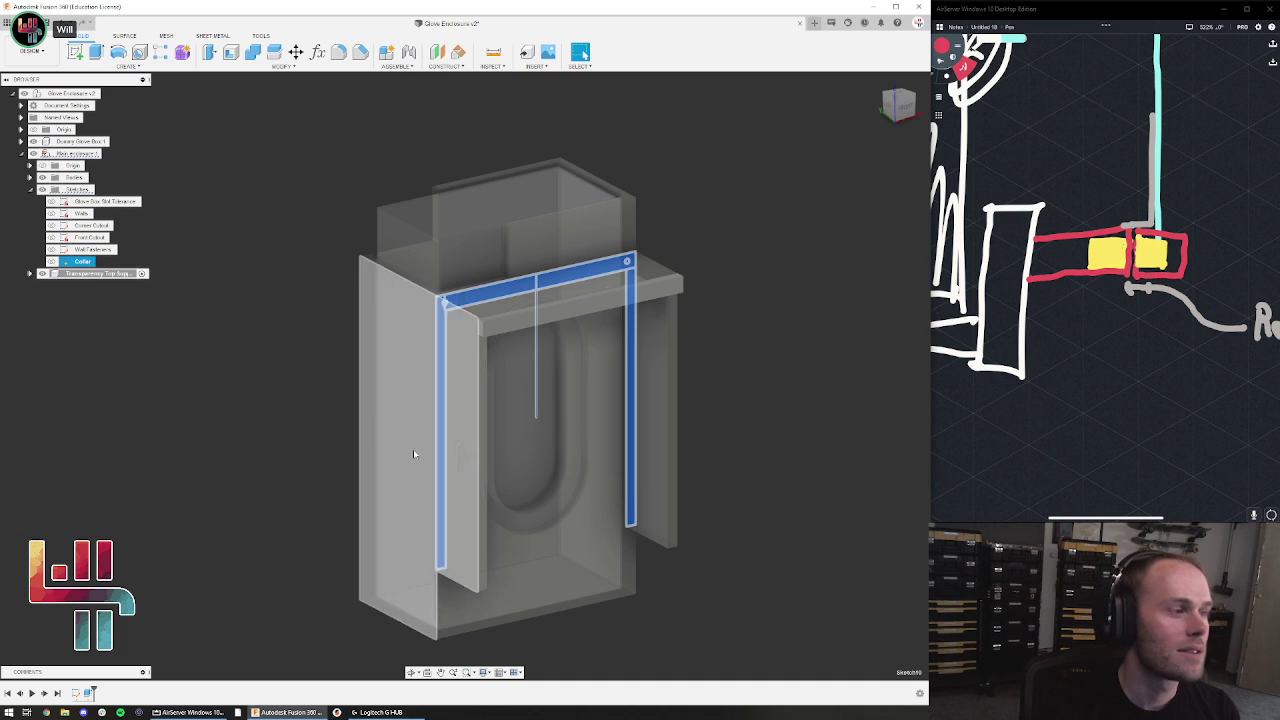
Extend the Collar sketch's name to Collar & Top Fasteners
click(267, 284)
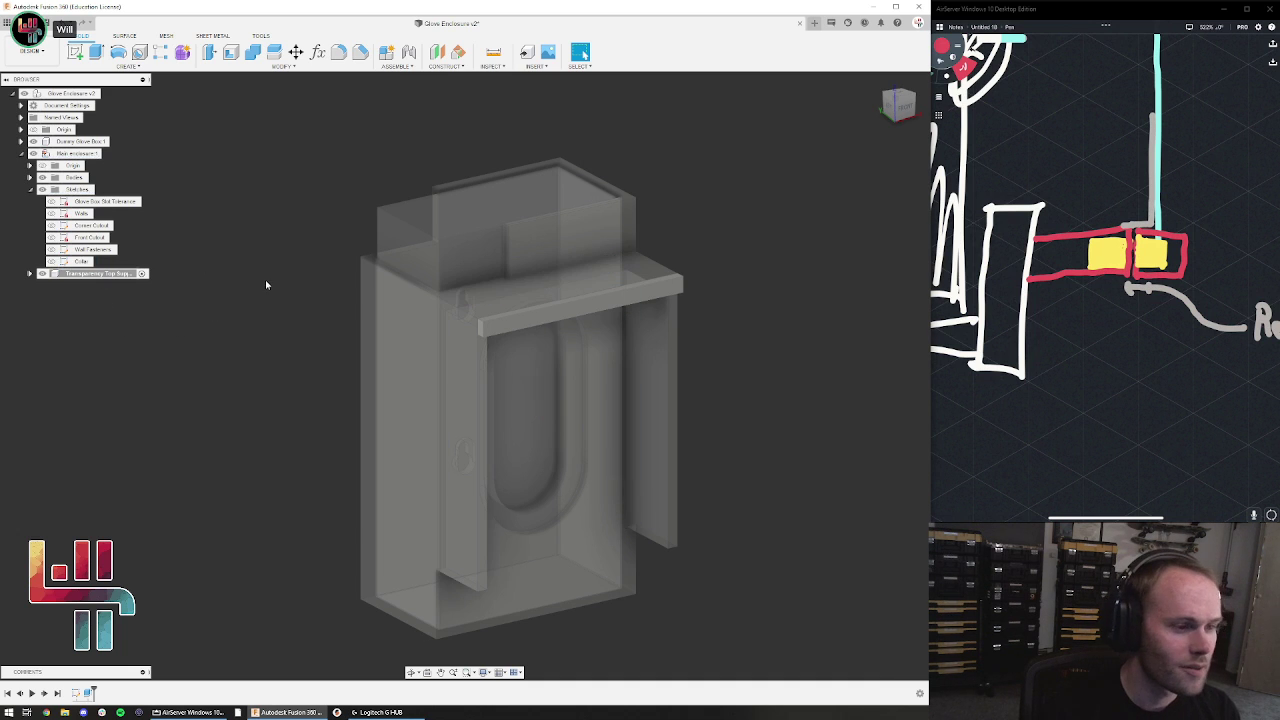
click(91, 263)
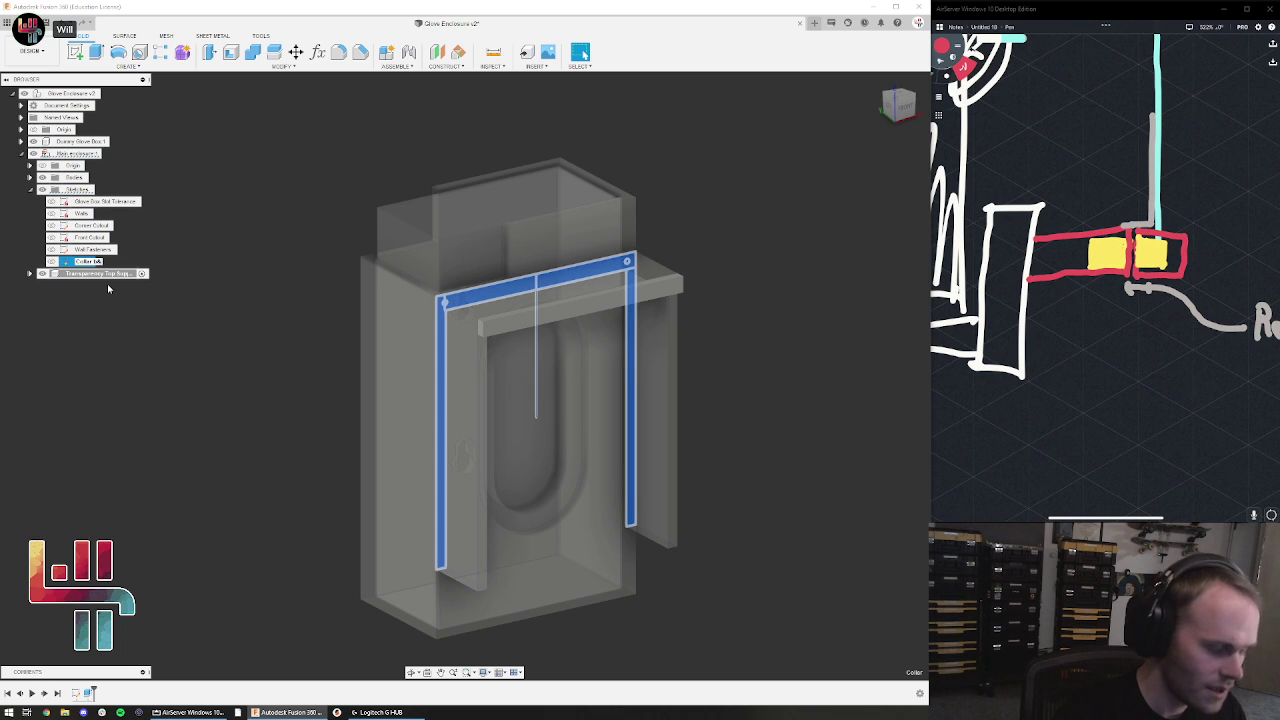
text(()
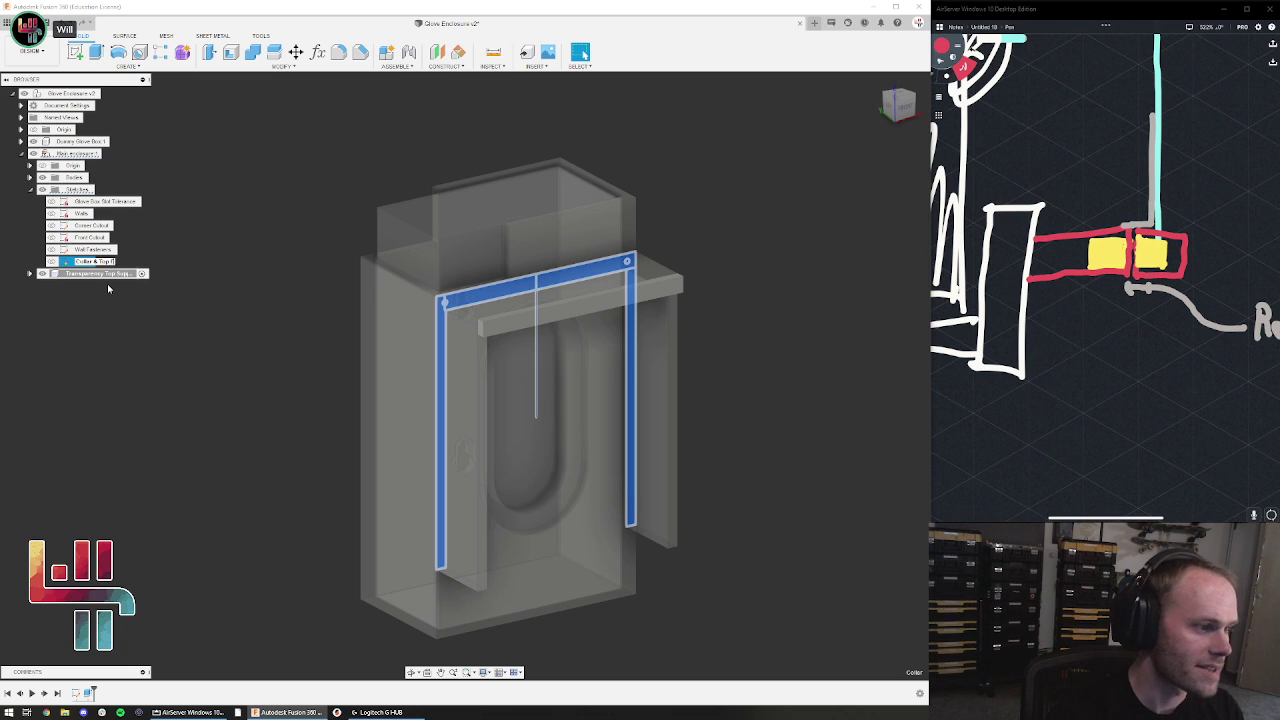
text(s)
key(Return)
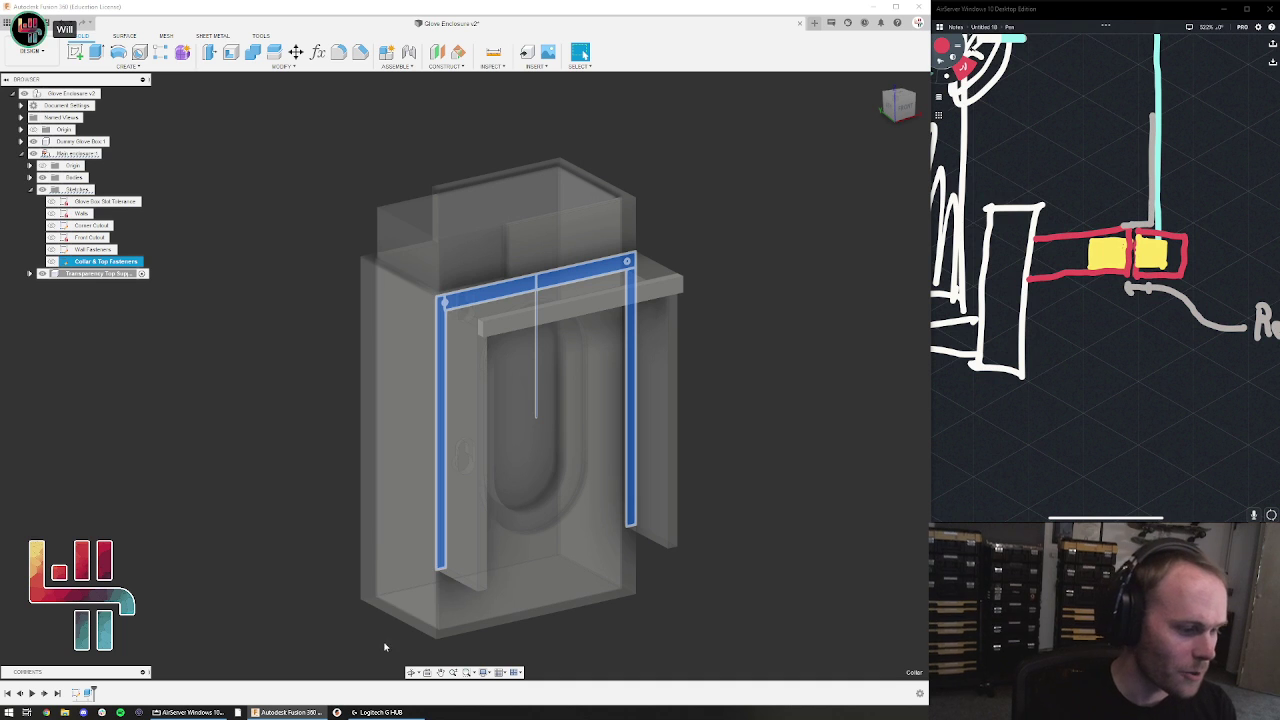
Show the Collar & Top Fasteners sketch and expand the Transparency Top Support component's contents
mouse_move(832, 296)
shift+middle_down()
mouse_move(806, 284)
mouse_move(830, 295)
shift+middle_up()
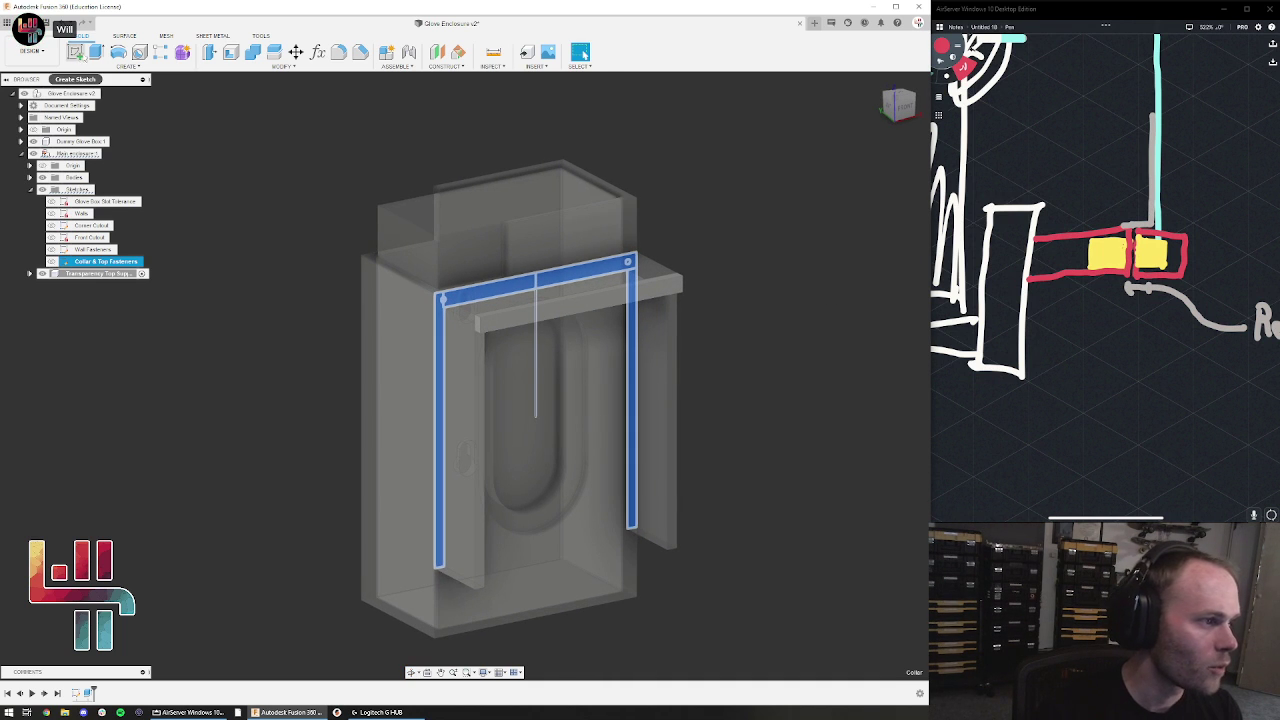
scroll(429, 305, up, 6)
scroll(429, 305, down, 1)
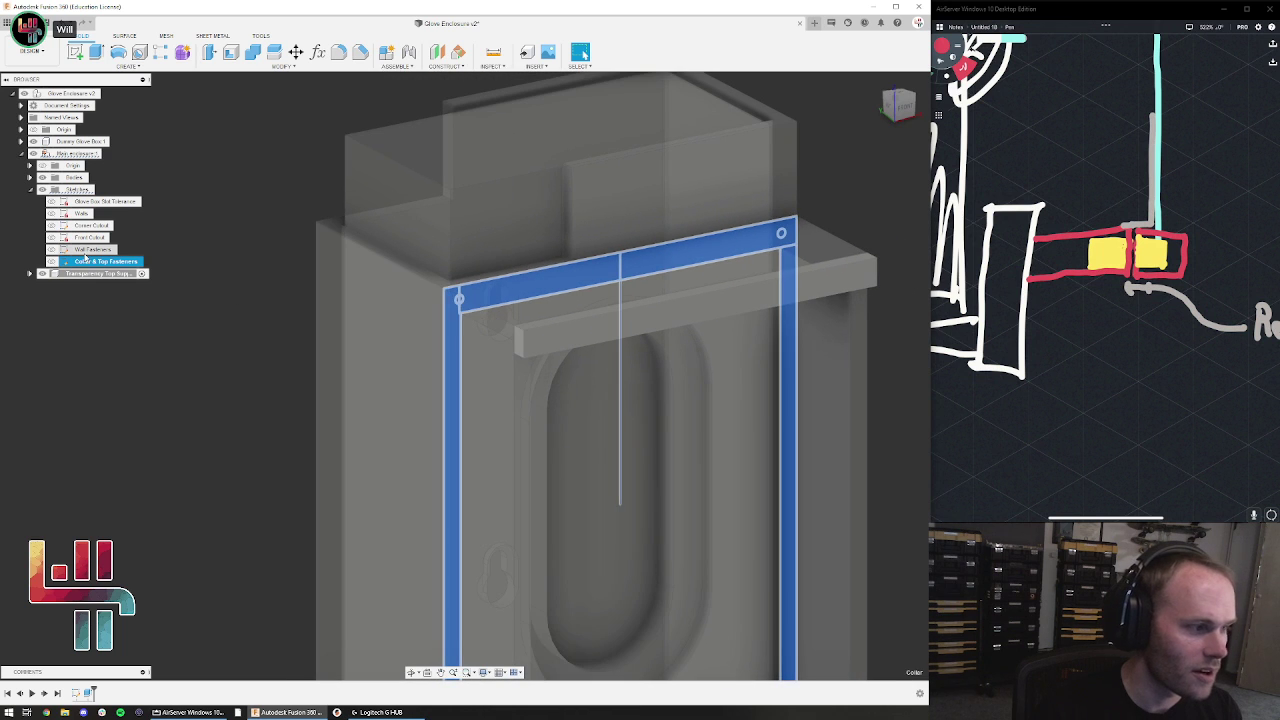
click(30, 274)
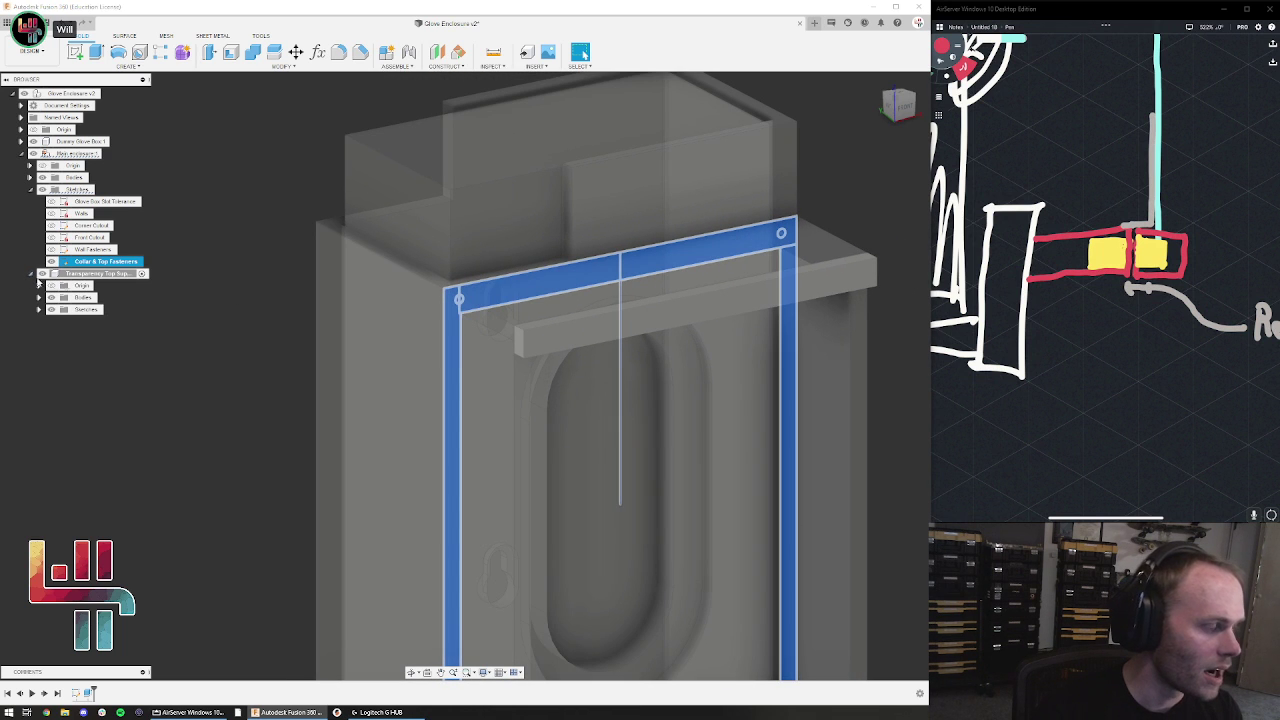
mouse_move(236, 286)
shift+middle_down()
mouse_move(203, 300)
mouse_move(243, 283)
shift+middle_up()
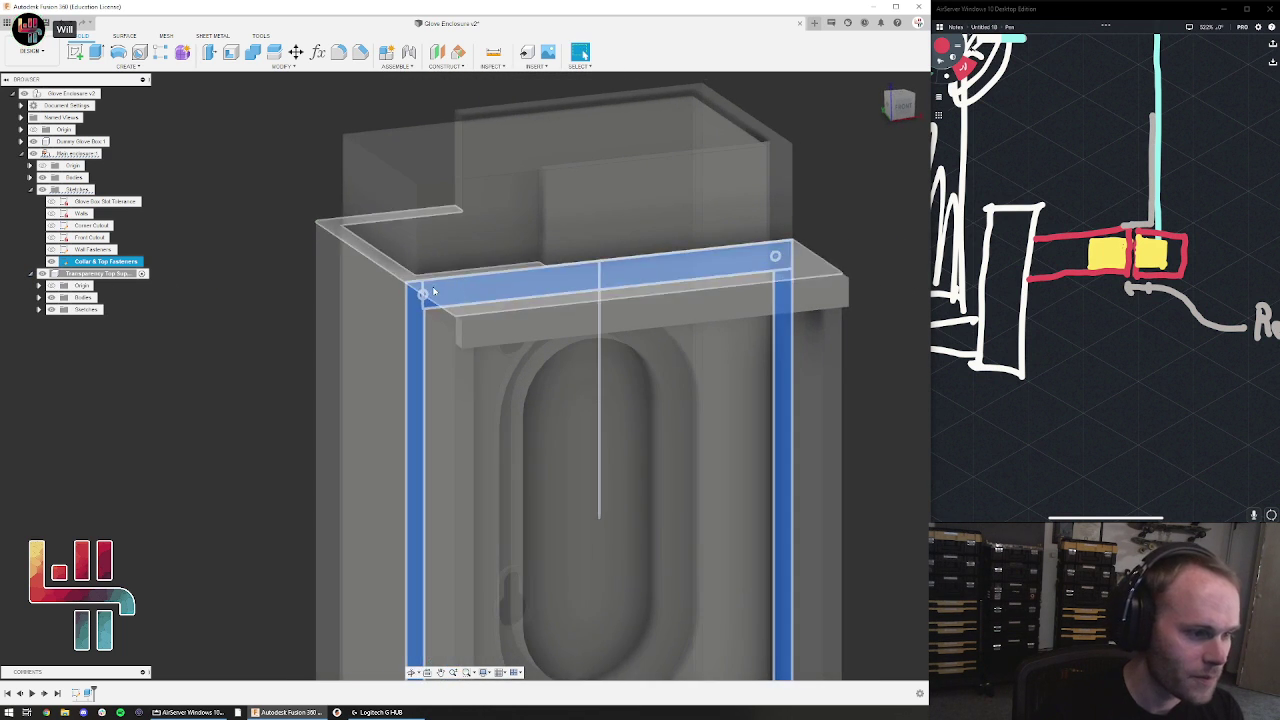
click(265, 290)
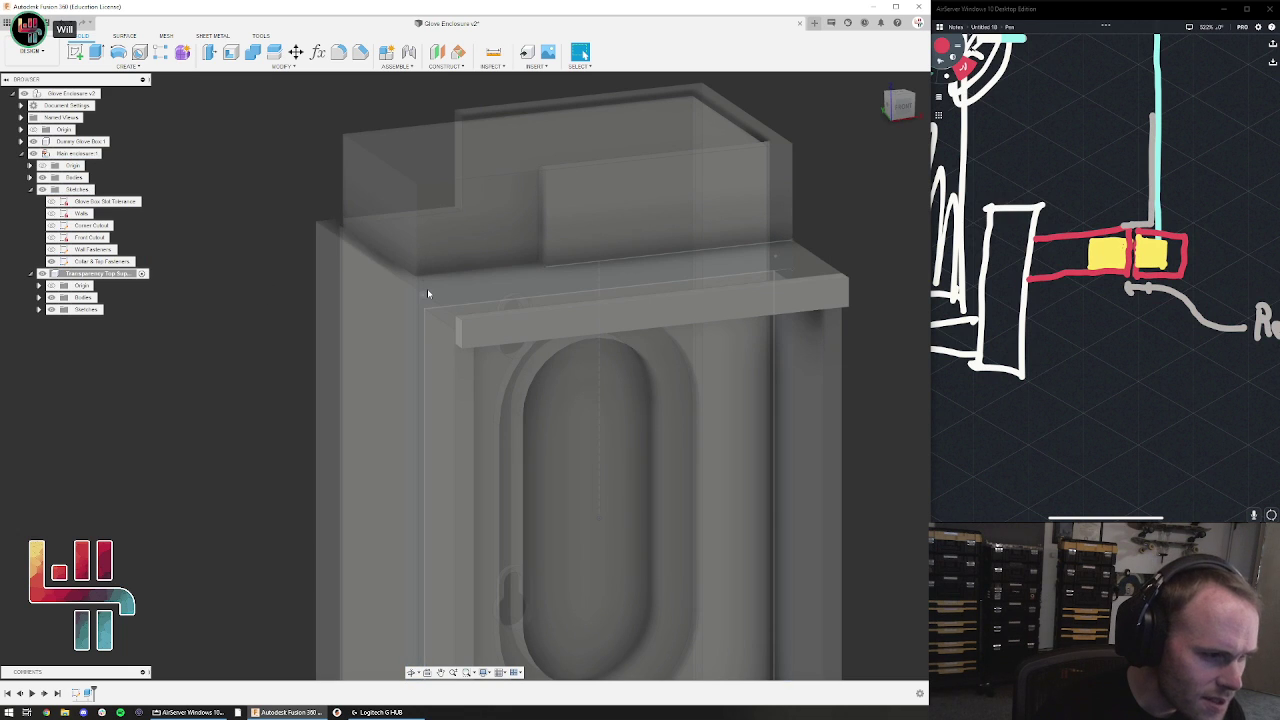
Examine the sketched fastener hole circles at both ends of the top wall relative to the new support bar
mouse_move(427, 288)
mouse_down()
mouse_move(447, 369)
mouse_move(459, 316)
mouse_up()
scroll(428, 290, up, 5)
scroll(309, 314, down, 5)
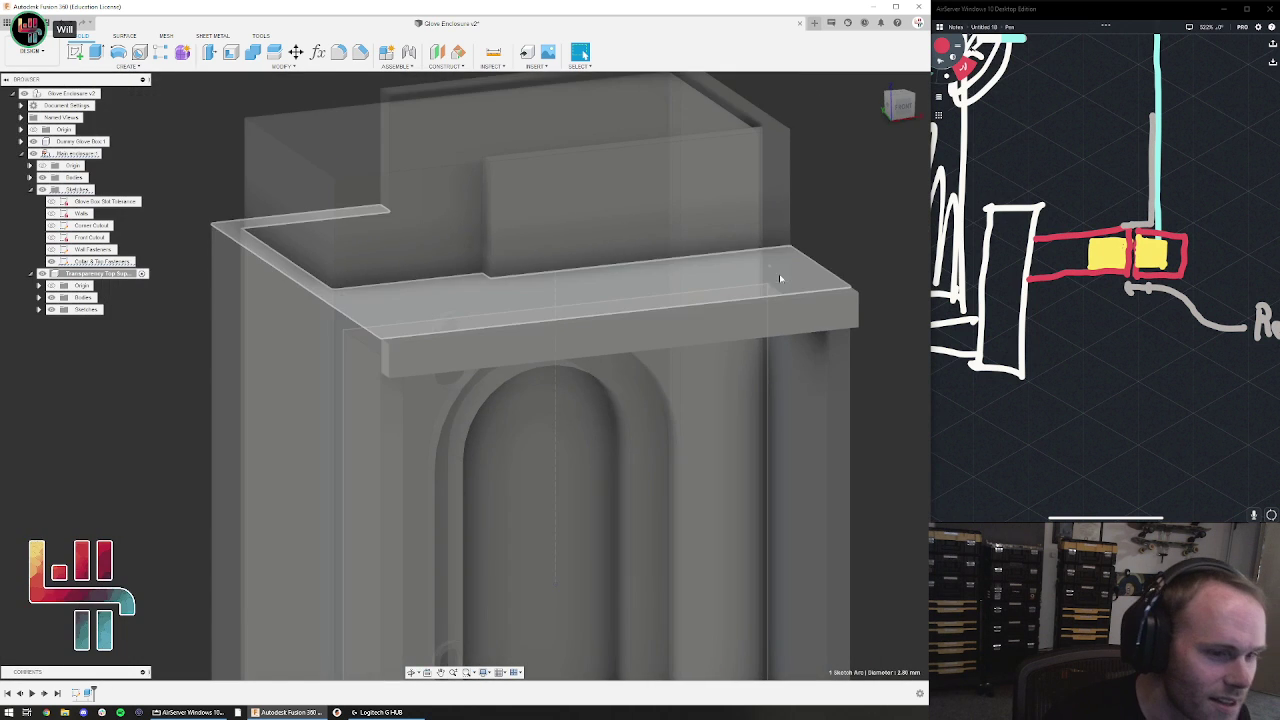
scroll(680, 280, up, 8)
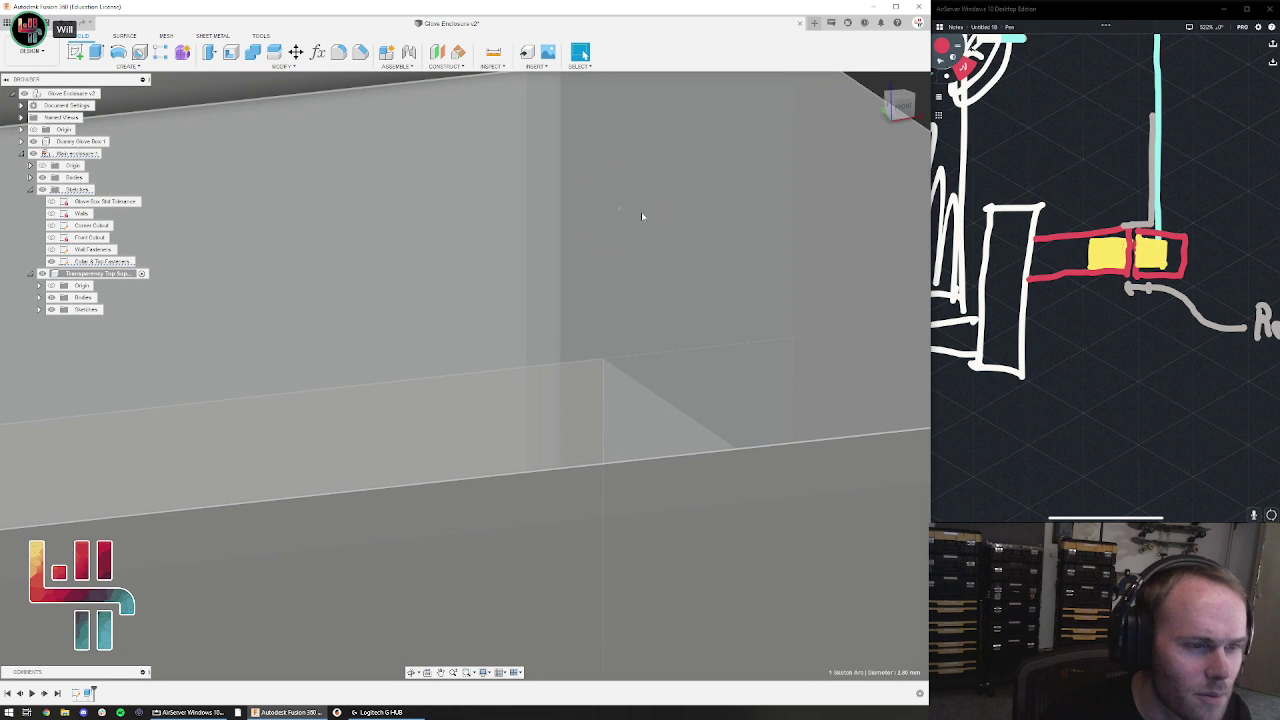
scroll(629, 214, up, 6)
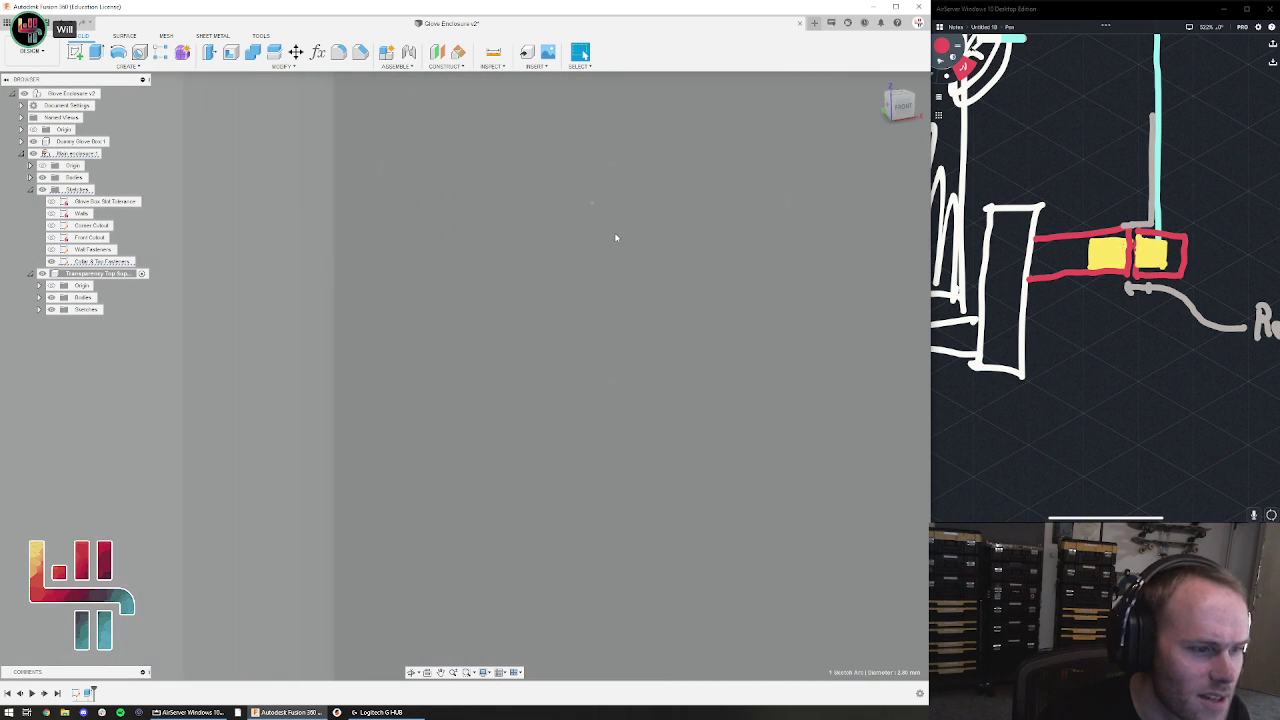
shift+middle_drag(500, 391, 563, 437)
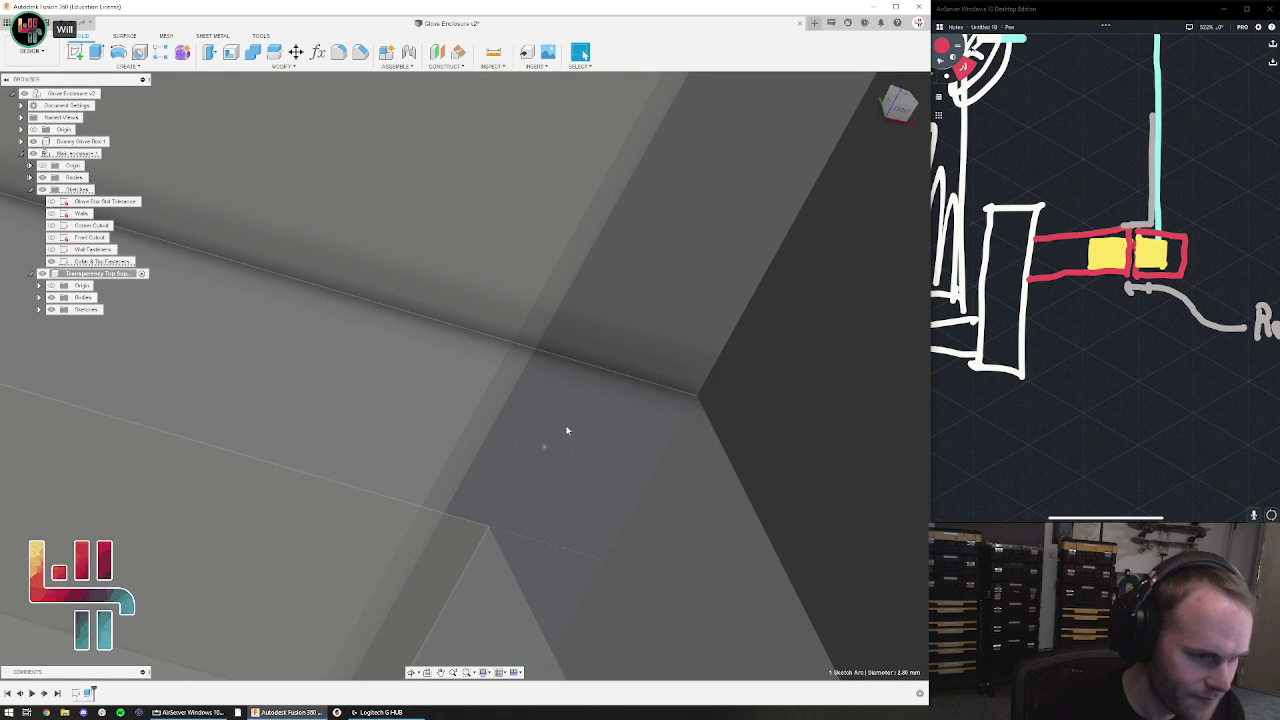
scroll(737, 385, down, 6)
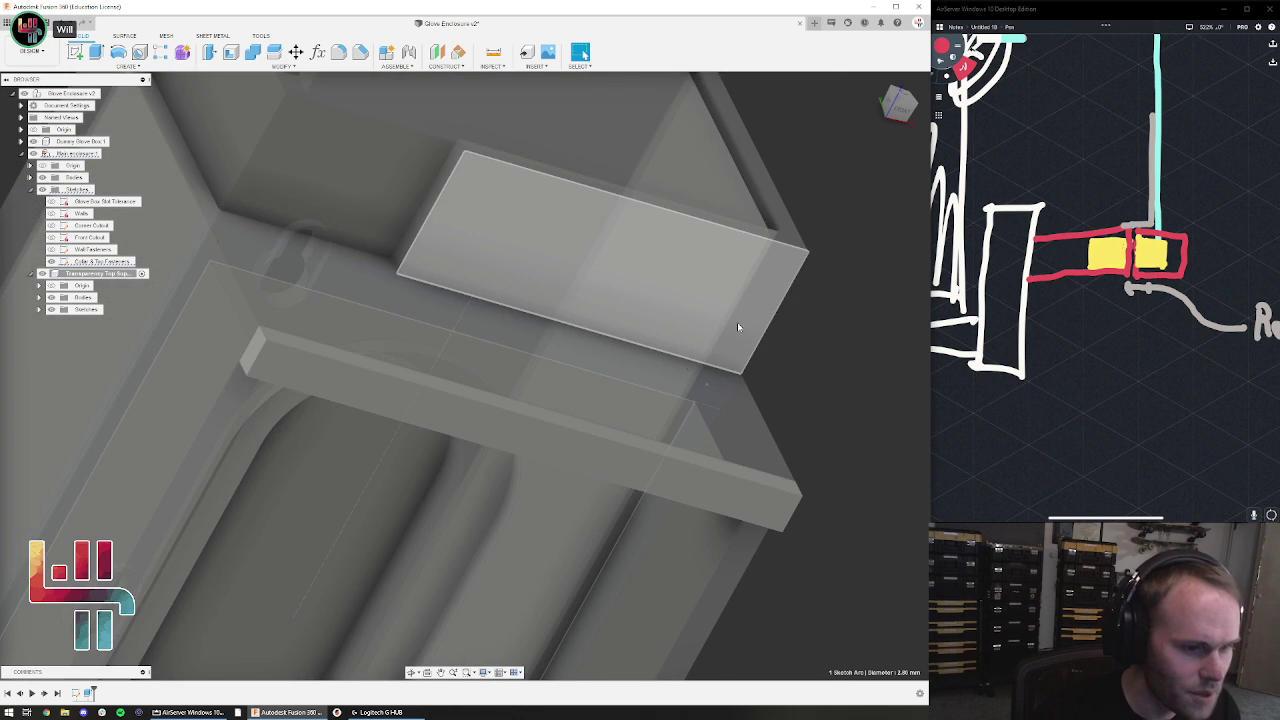
scroll(741, 335, down, 2)
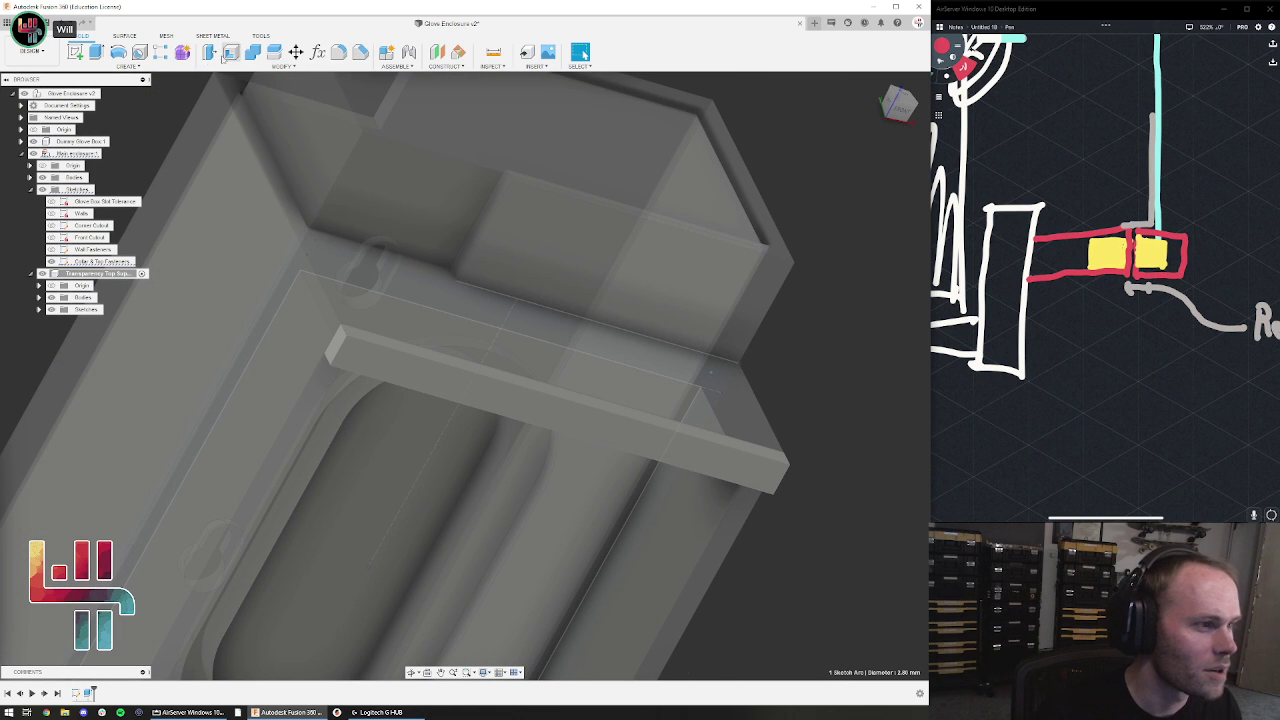
Rename the sketch of the Transparency Top Support component to Sandwitch Bread
click(39, 310)
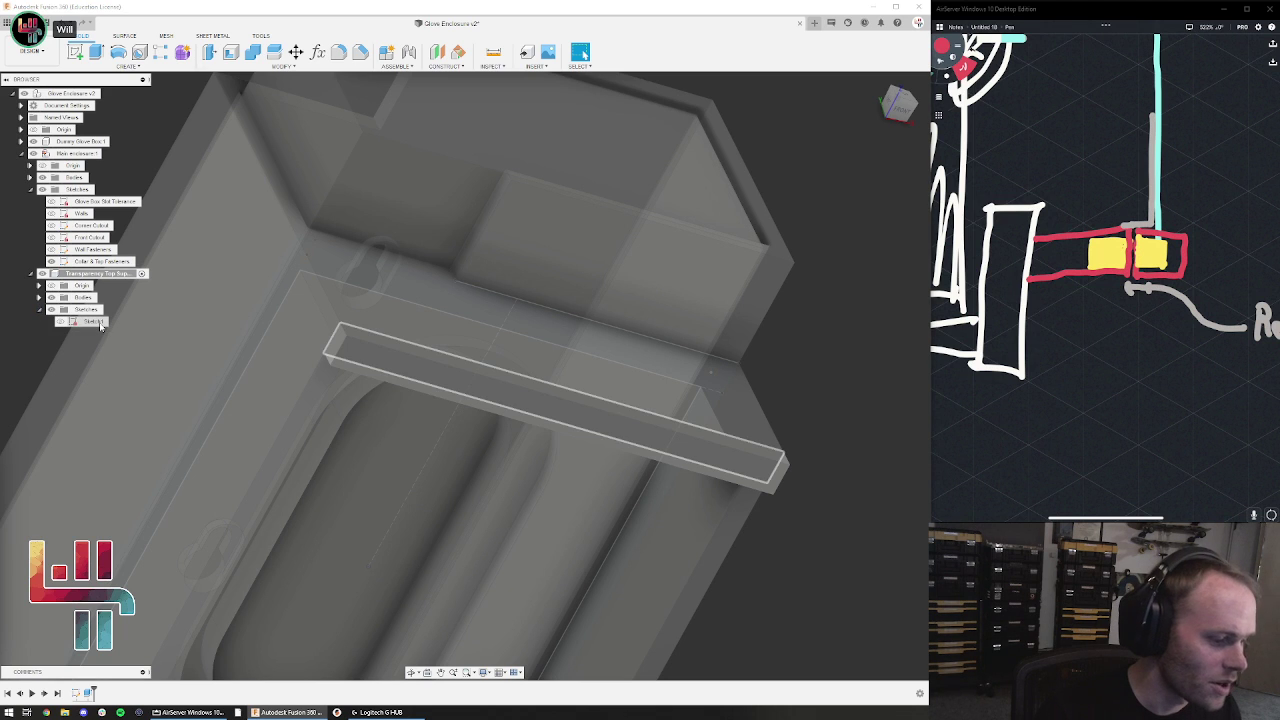
click(99, 323)
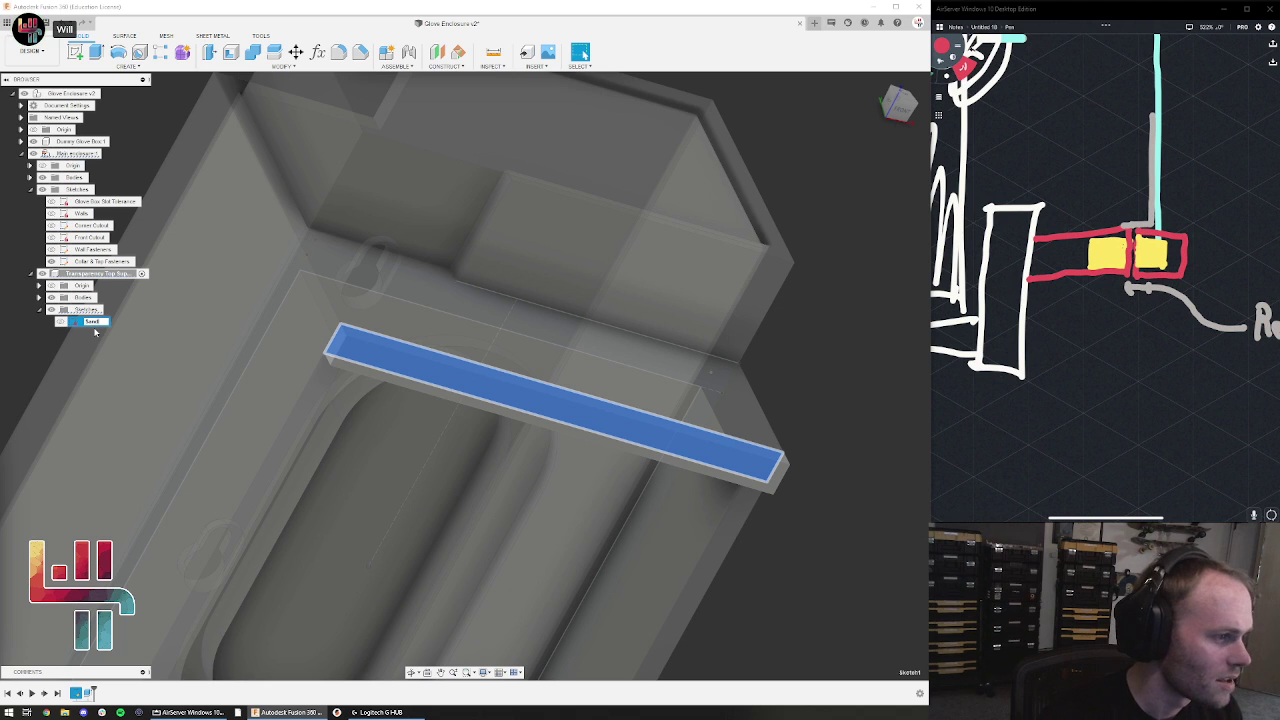
text(Sandwitch Bread)
key(Return)
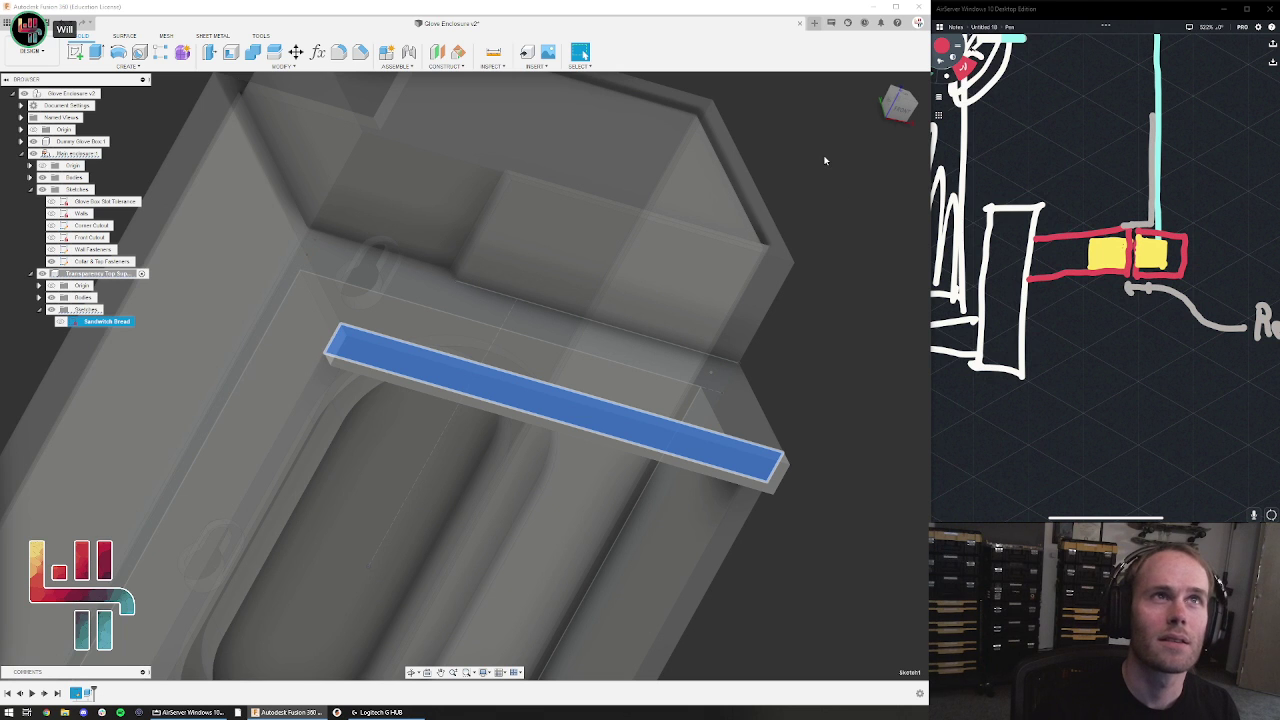
shift+middle_drag(718, 159, 801, 158)
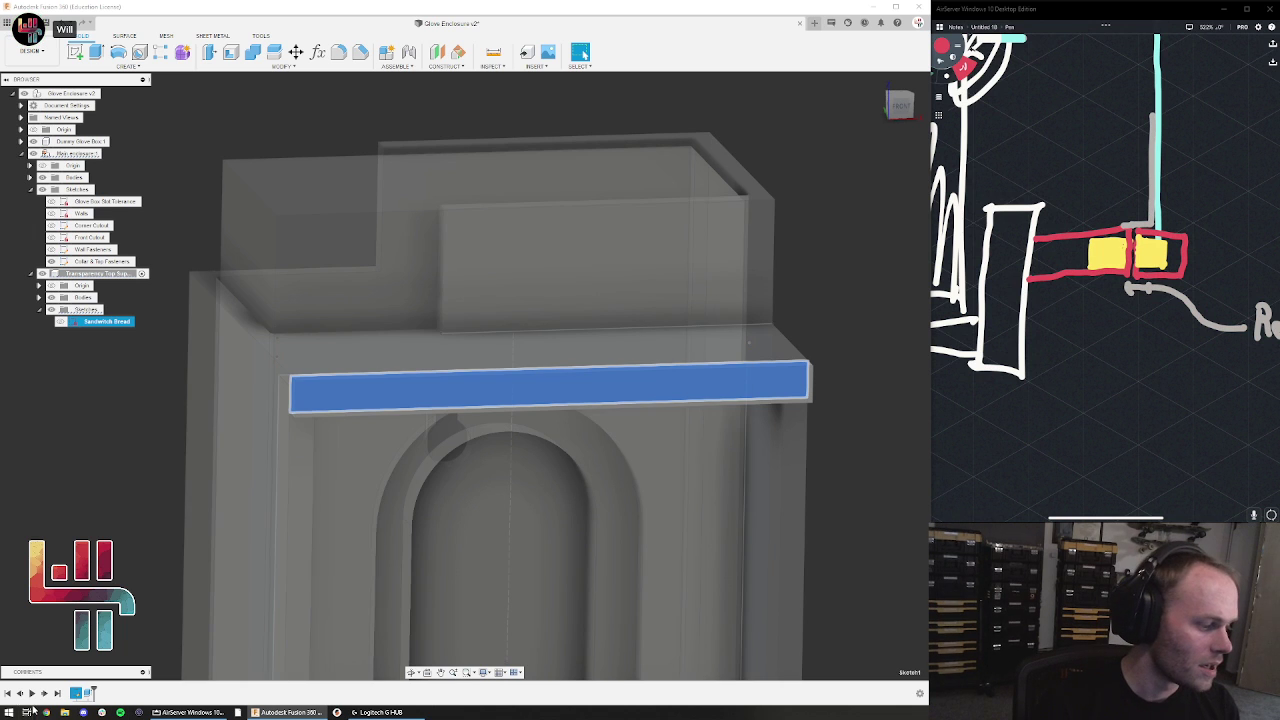
Switch to the Chrome browser, load thingiverse.com and show the signed-in account's collections
drag(740, 0, 637, 93)
click(563, 115)
text(thingiverse.com)
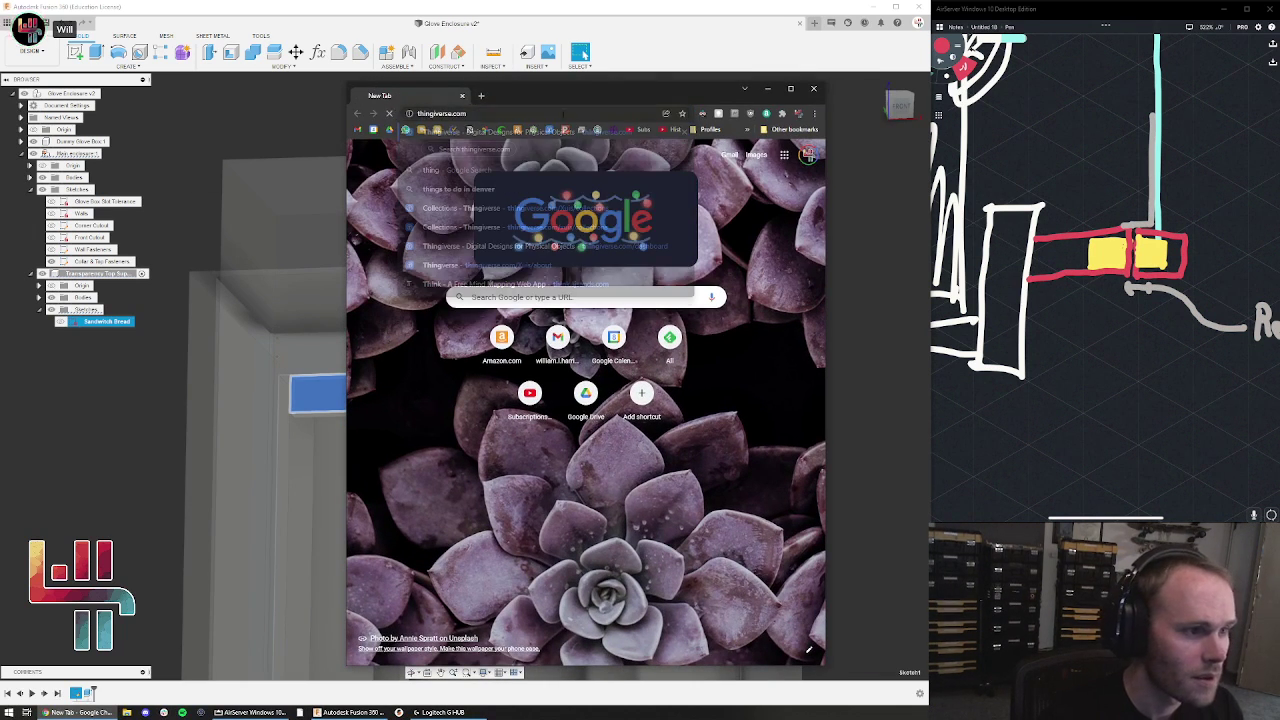
key(Return)
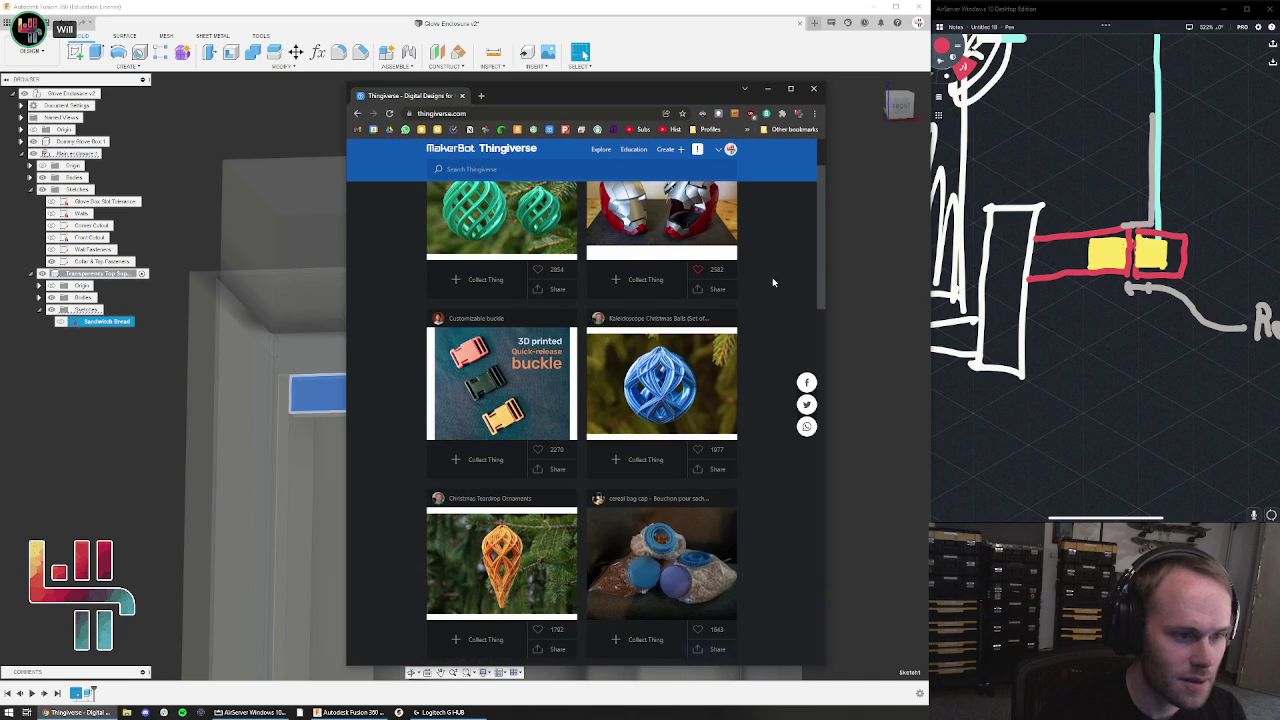
click(731, 150)
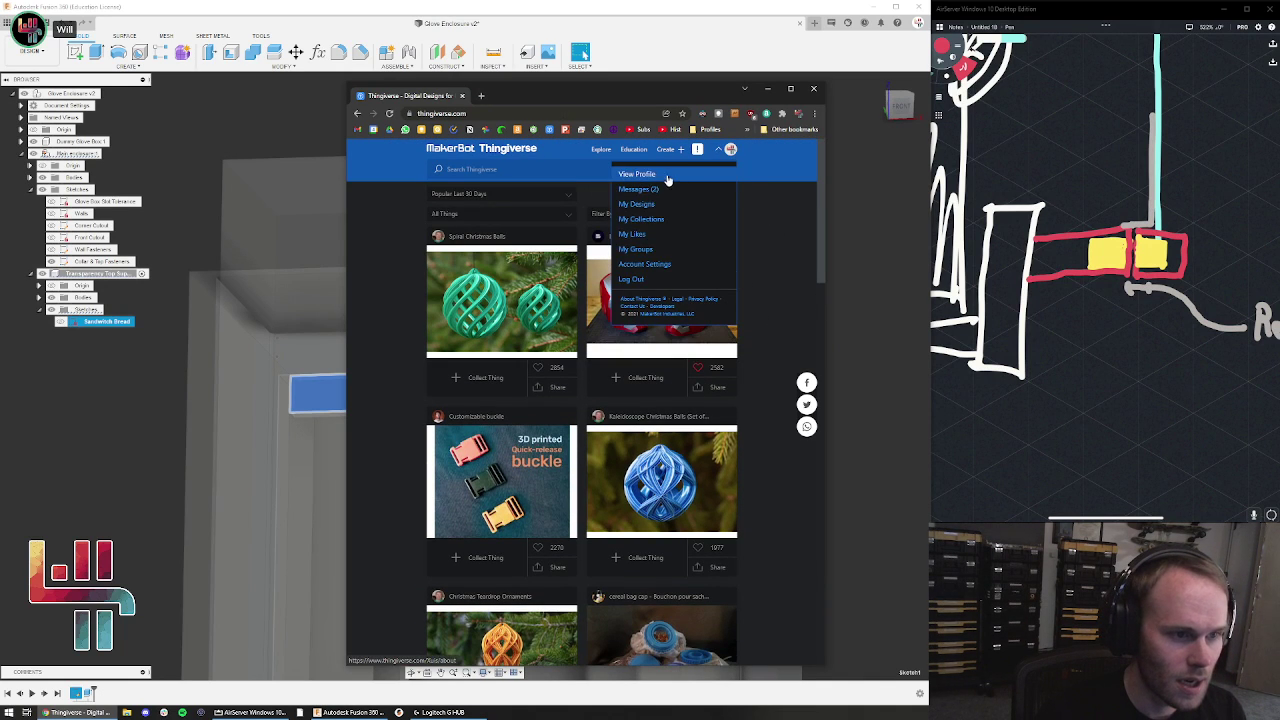
click(660, 218)
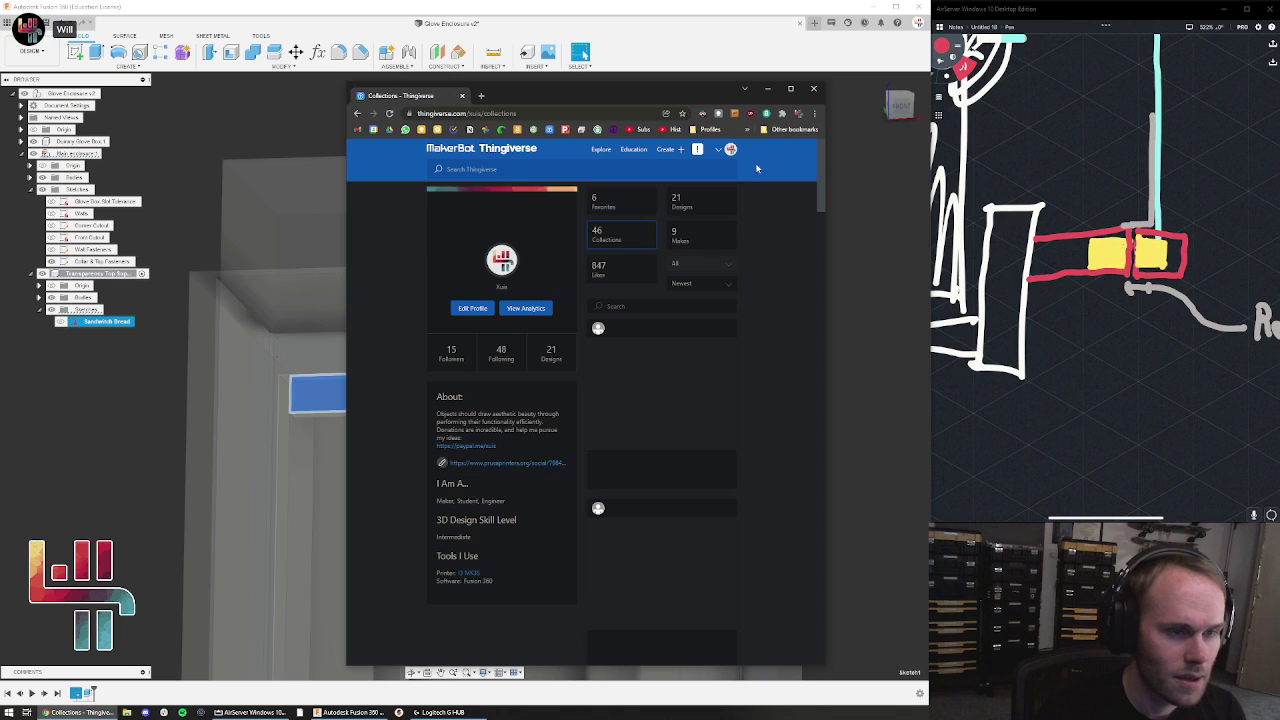
Maximize the browser window, search the collections for "tools" and open the Tools collection
click(790, 88)
scroll(553, 516, down, 3)
scroll(553, 516, up, 2)
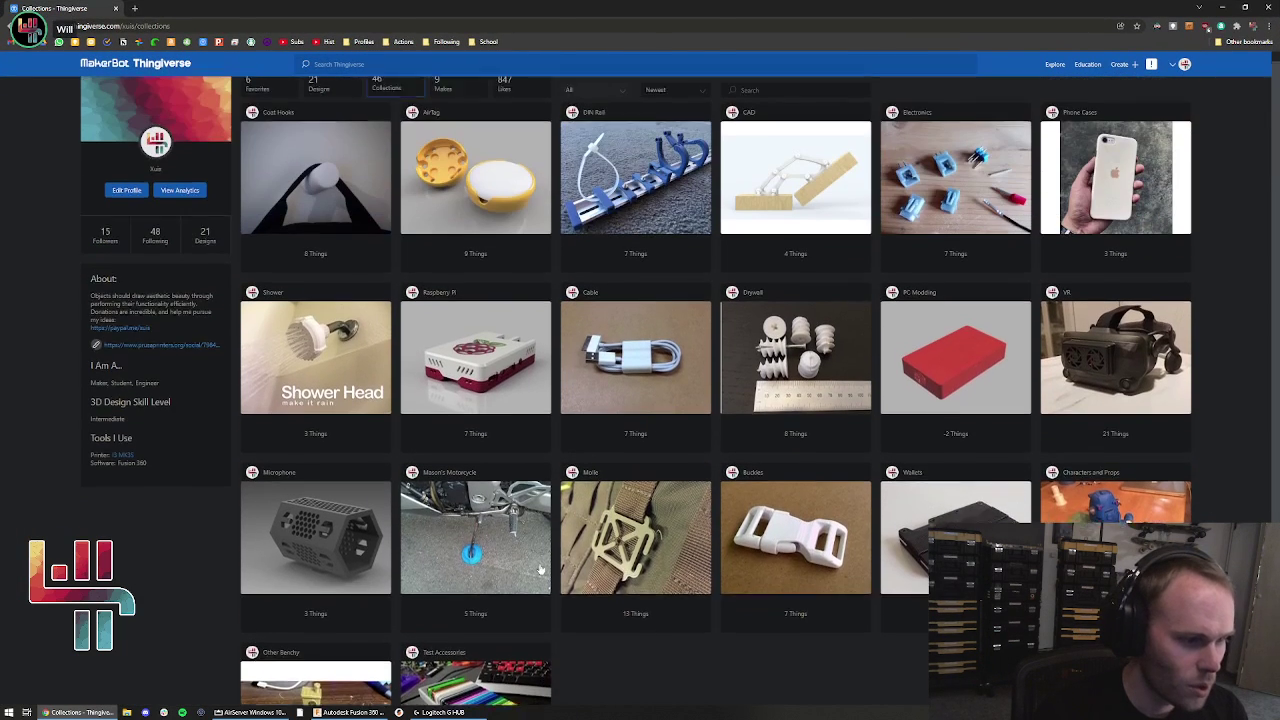
text(tools)
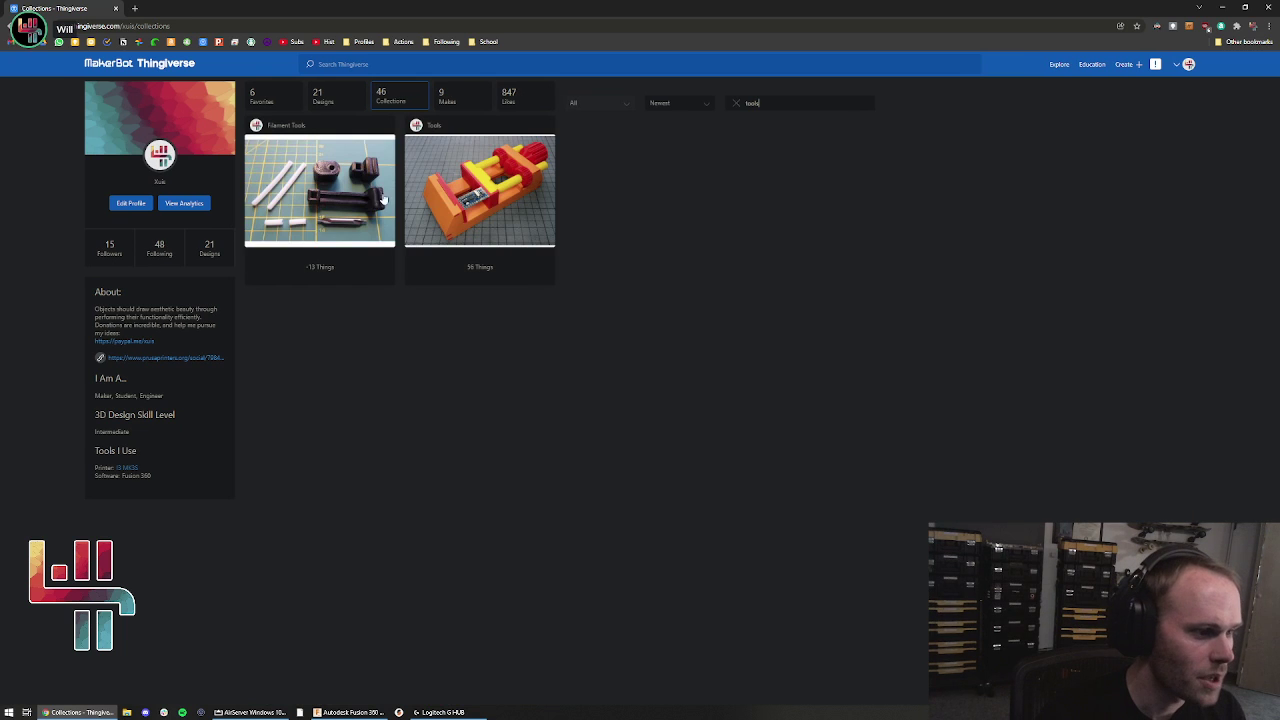
click(521, 204)
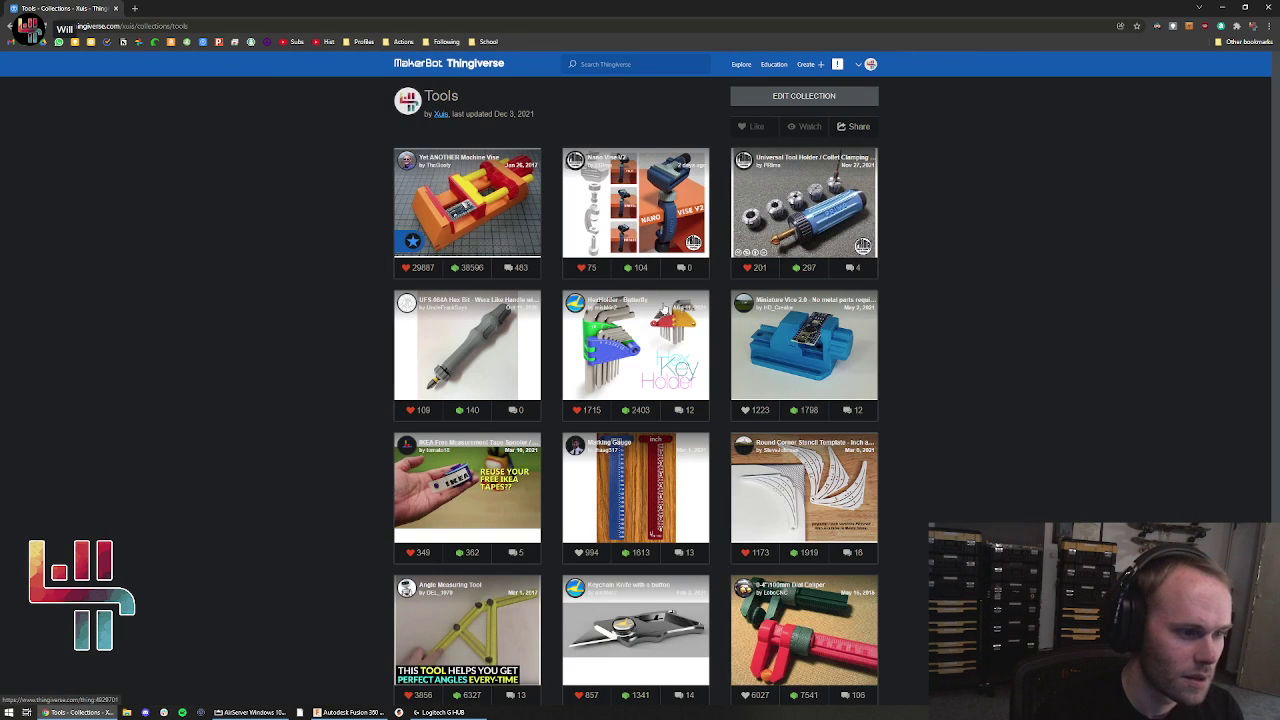
Browse to the third page of the Tools collection and open the 1mm to 5mm Thickness Swatch design
scroll(907, 314, down, 2)
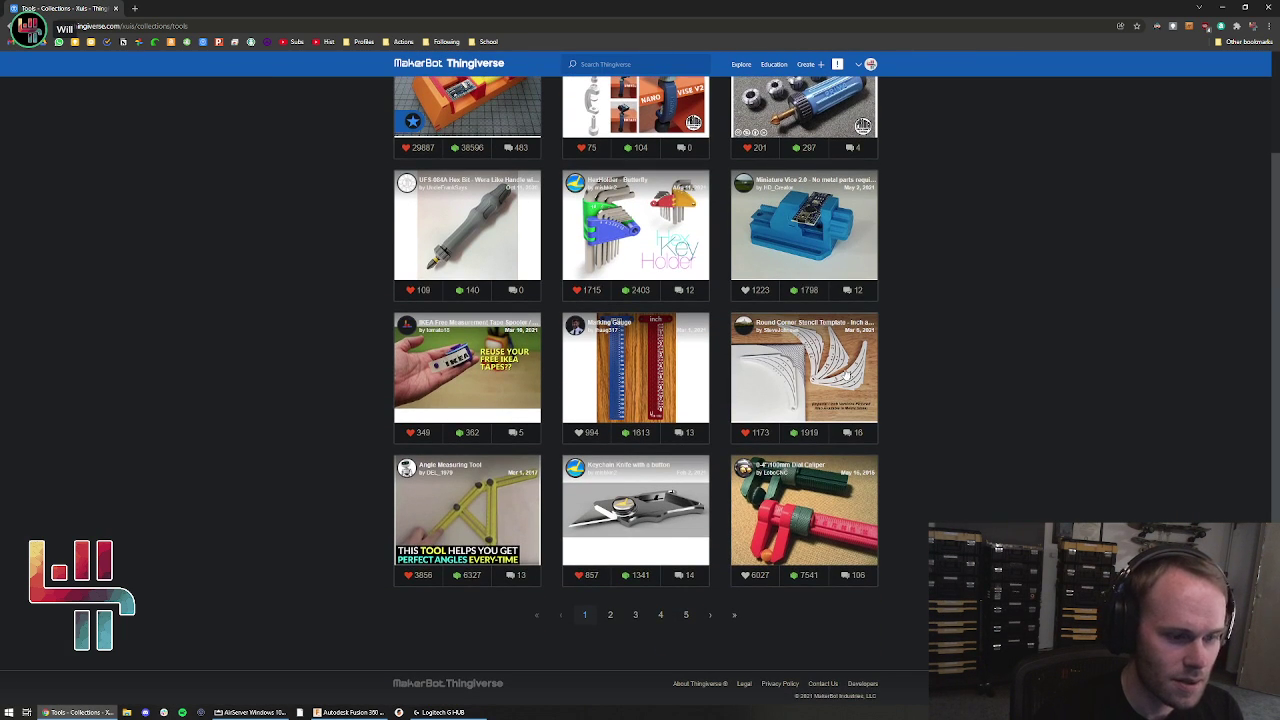
click(711, 616)
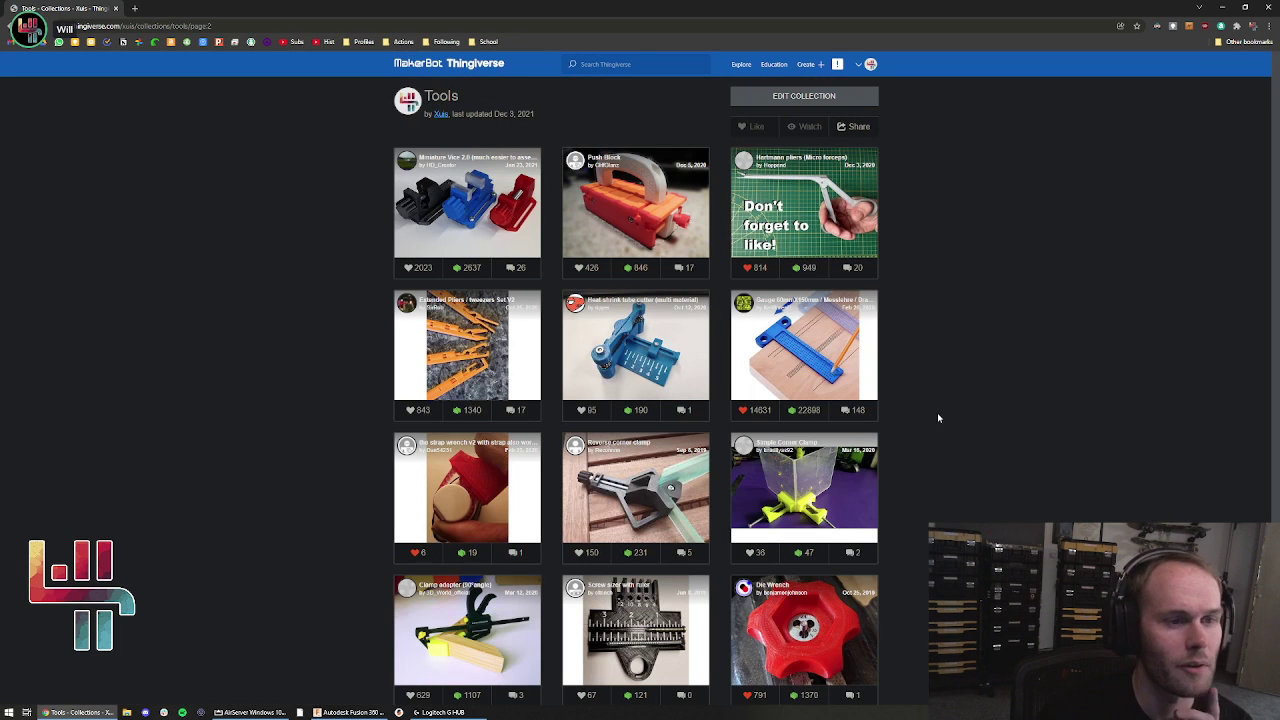
scroll(983, 400, down, 1)
scroll(983, 400, down, 2)
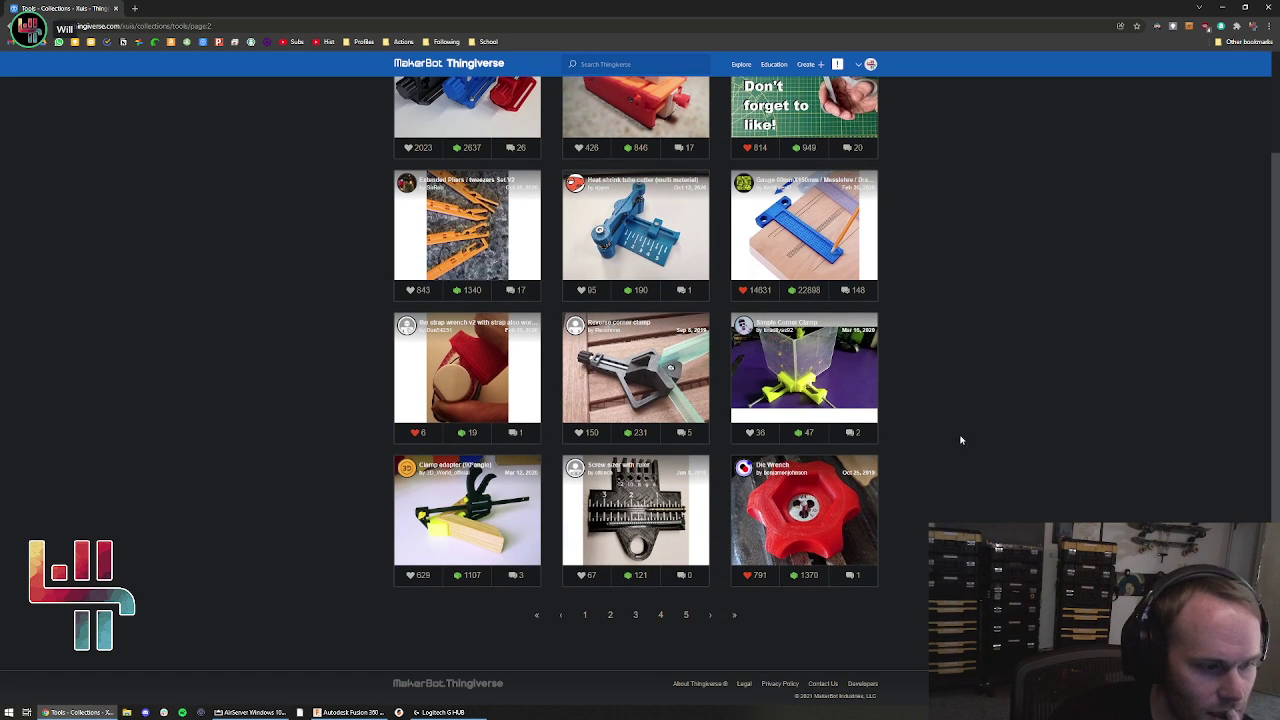
click(709, 617)
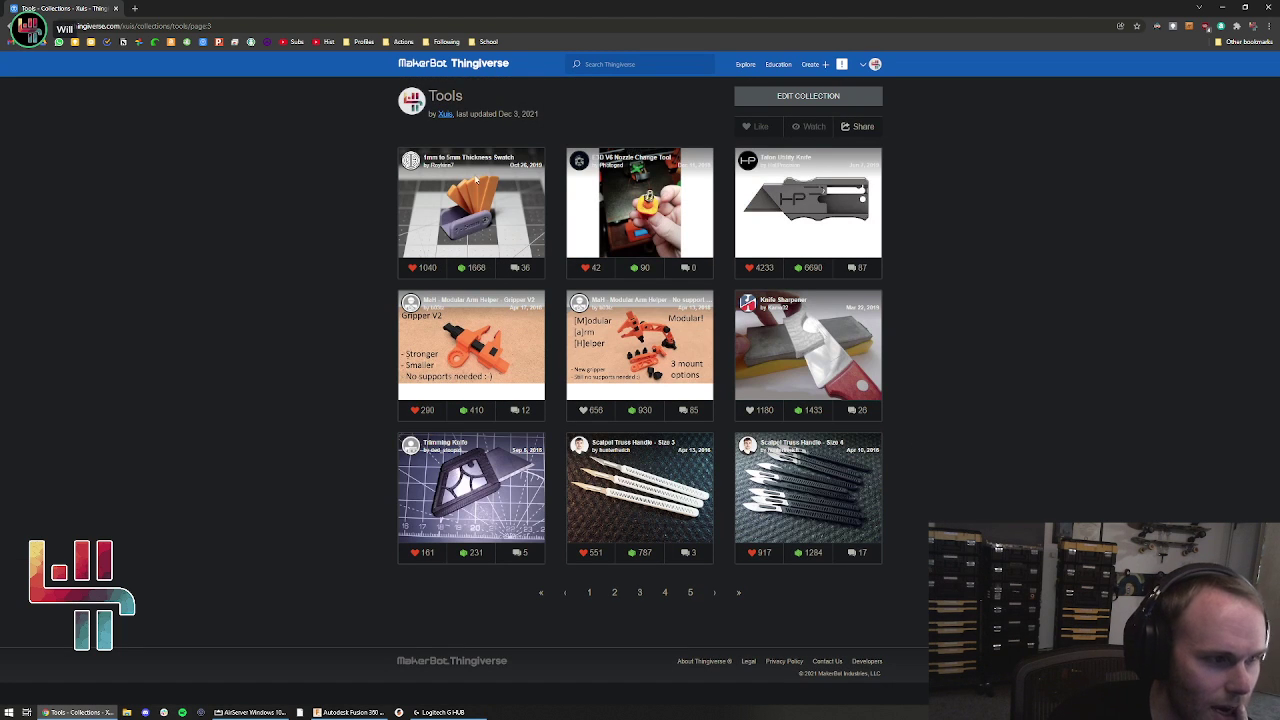
click(475, 180)
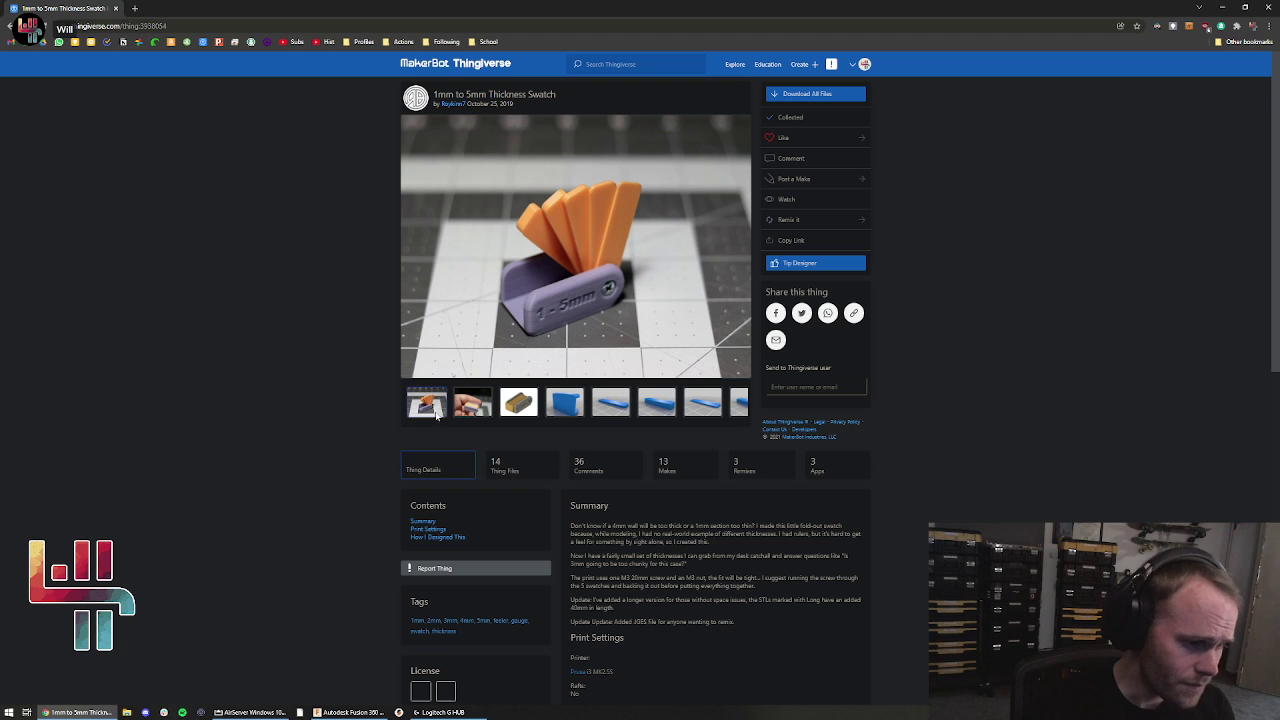
Look through the preview images of the 1mm to 5mm Thickness Swatch, returning to the first photo
click(472, 402)
click(519, 402)
click(571, 405)
click(610, 402)
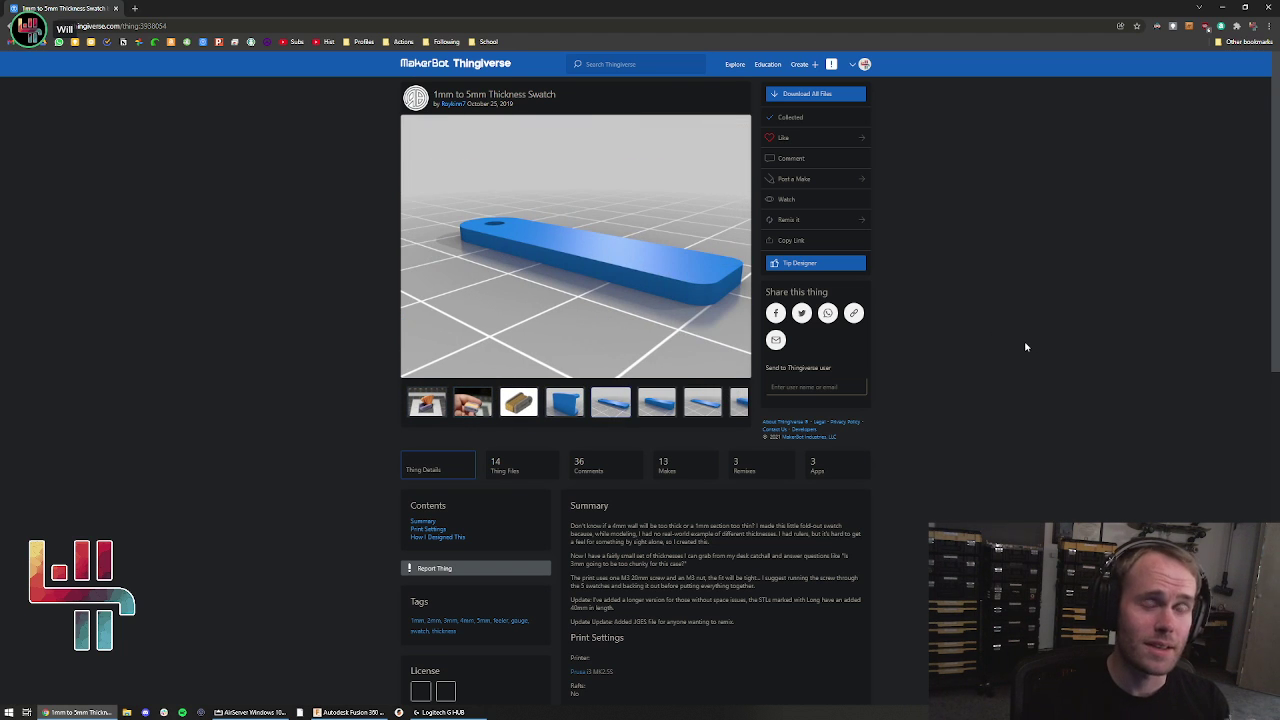
click(426, 402)
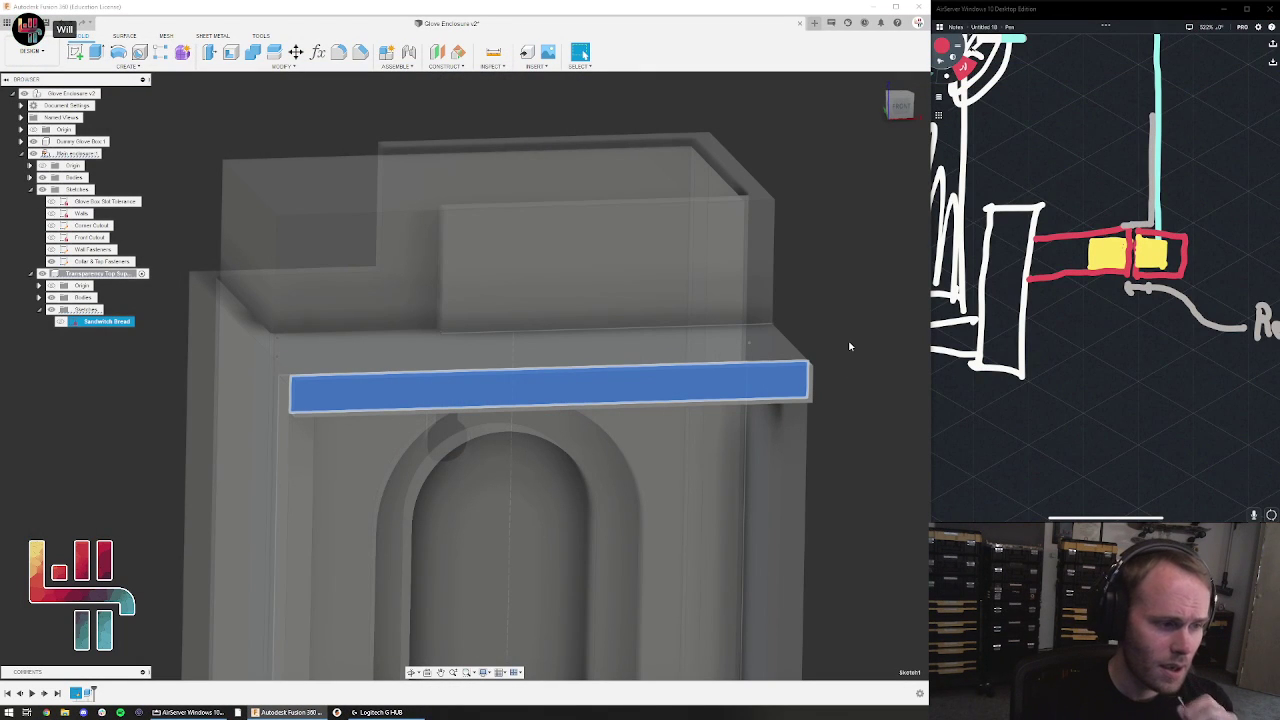
Switch back to Fusion 360 and start a new sketch on the support bar's front face
click(174, 200)
click(402, 407)
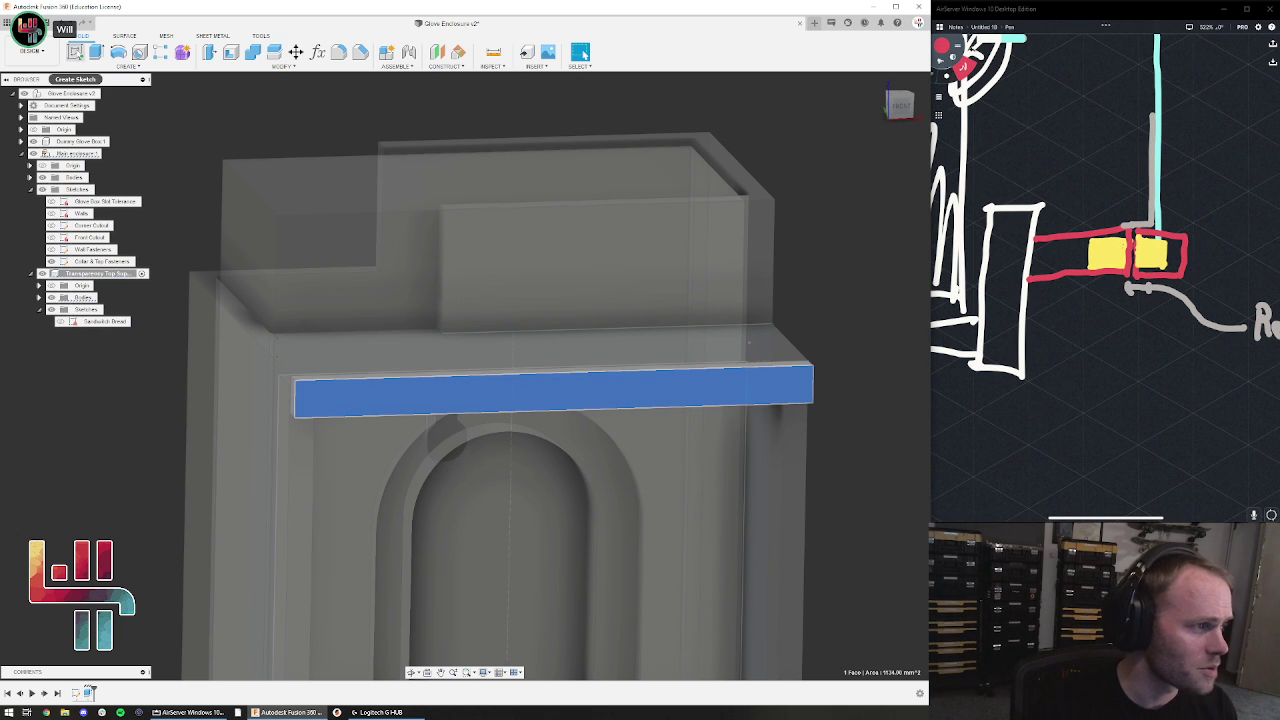
click(75, 52)
shift+middle_drag(266, 403, 325, 408)
scroll(322, 402, up, 4)
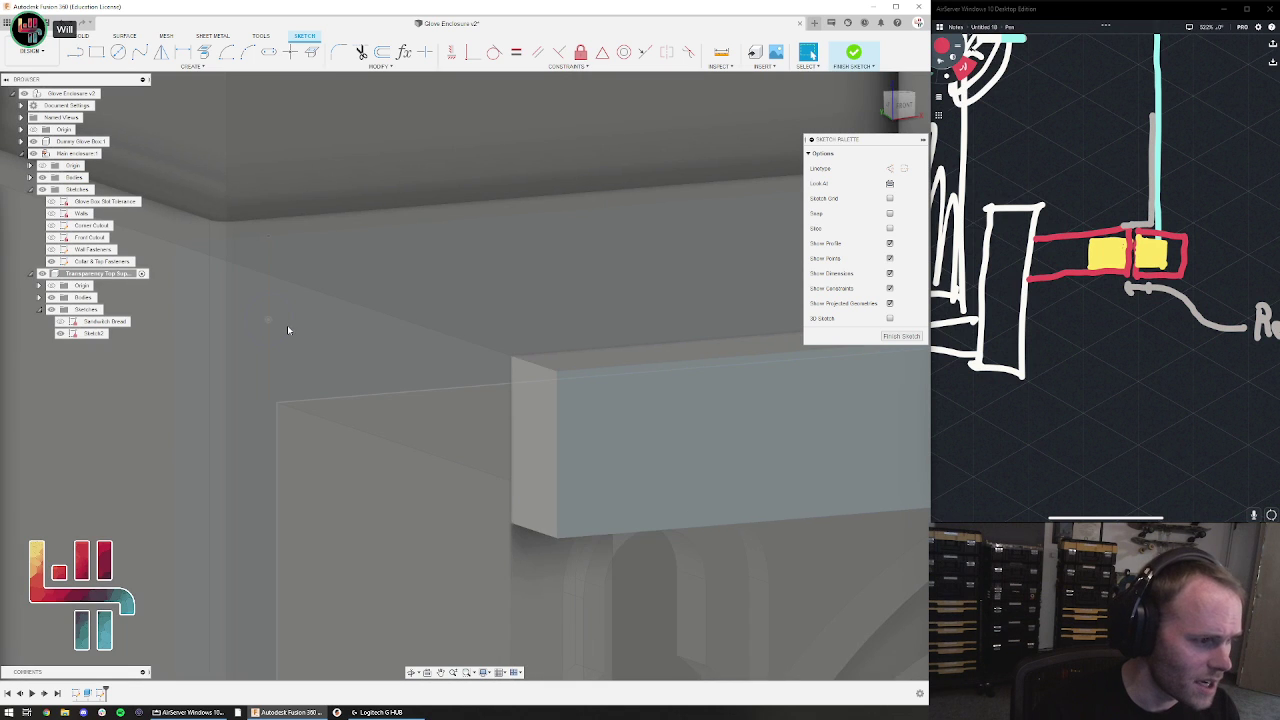
Project the fastener hole circles at both ends of the enclosure's top wall onto the support bar sketch
click(288, 328)
scroll(263, 362, down, 3)
scroll(262, 362, down, 3)
click(204, 52)
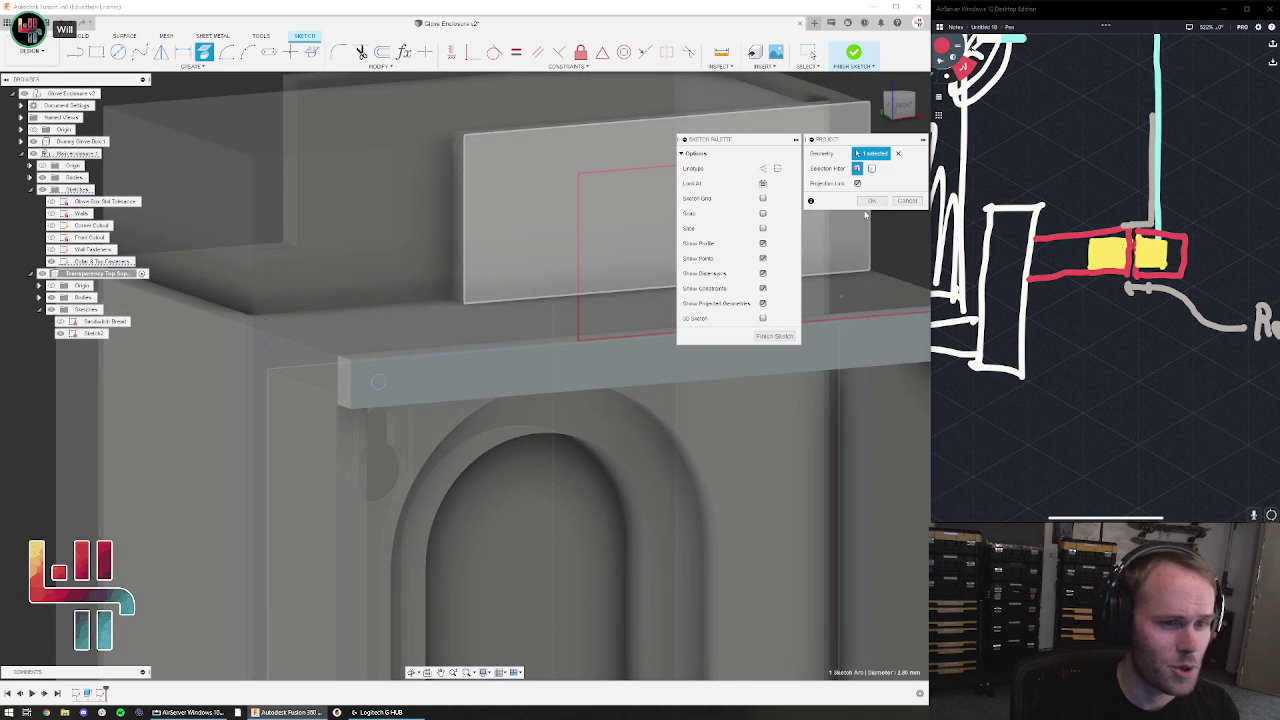
shift+middle_drag(608, 268, 579, 278)
scroll(579, 278, down, 4)
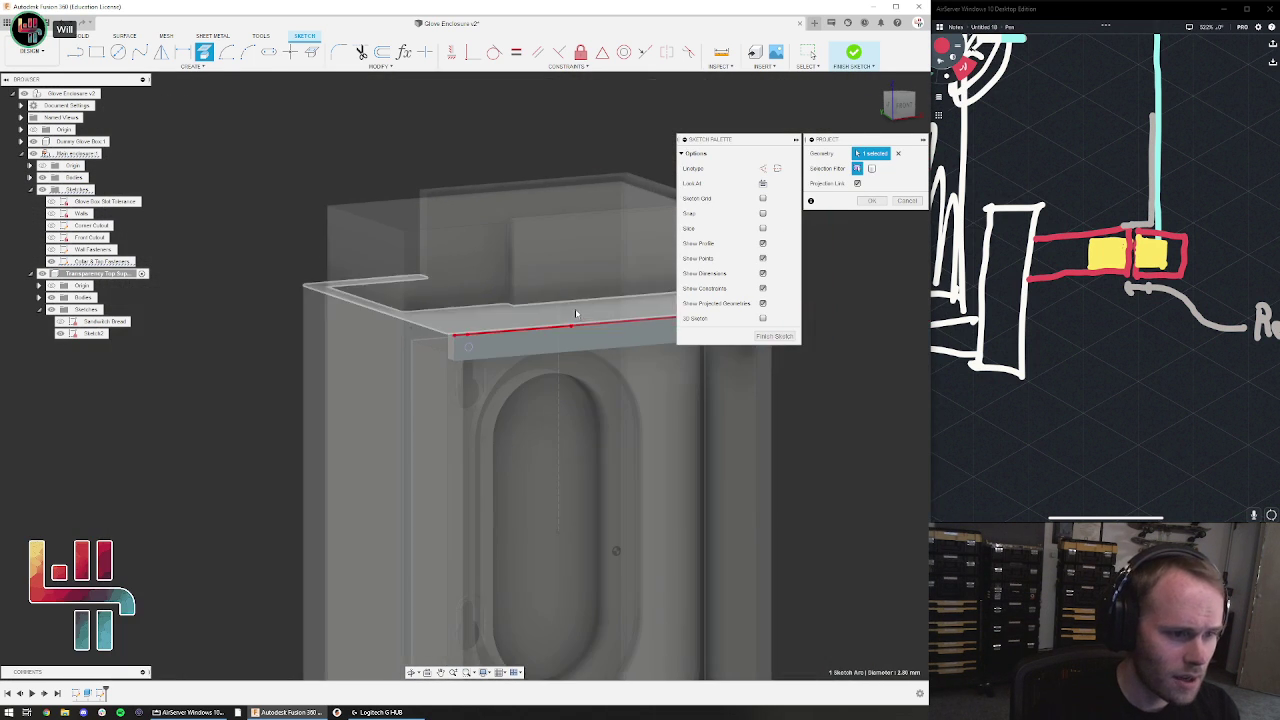
shift+middle_drag(551, 335, 597, 346)
scroll(546, 289, up, 5)
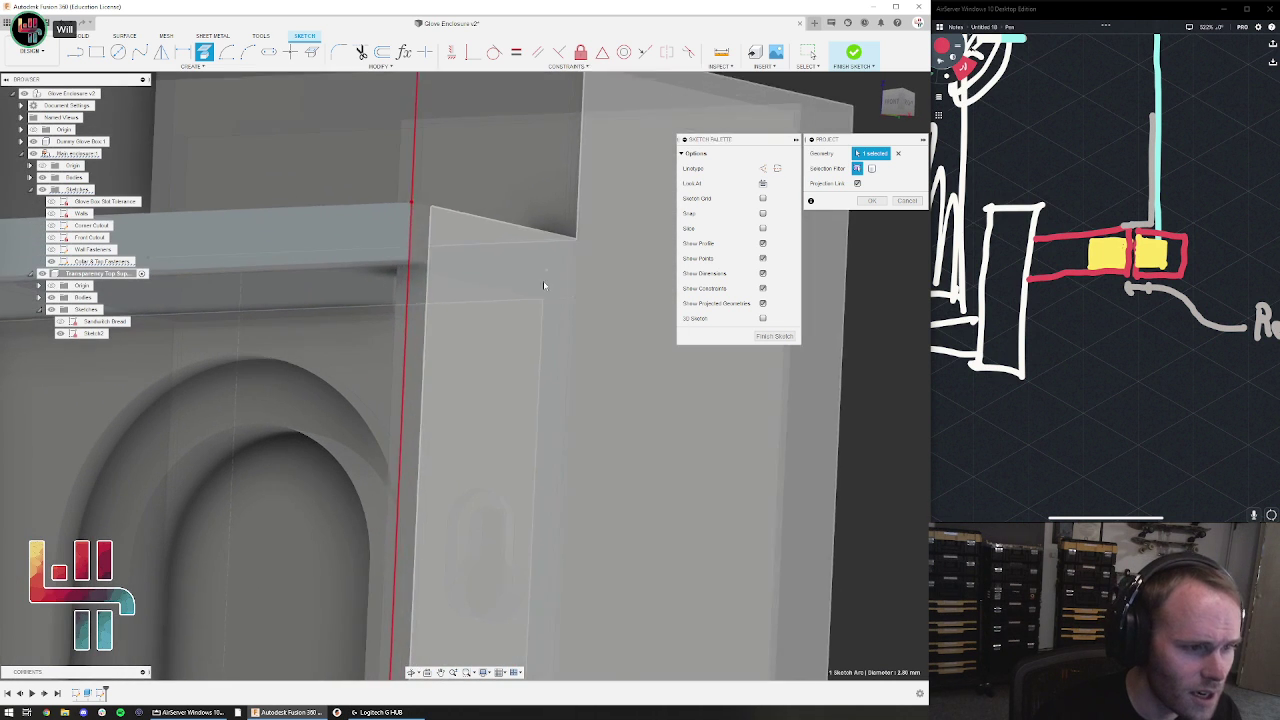
click(554, 277)
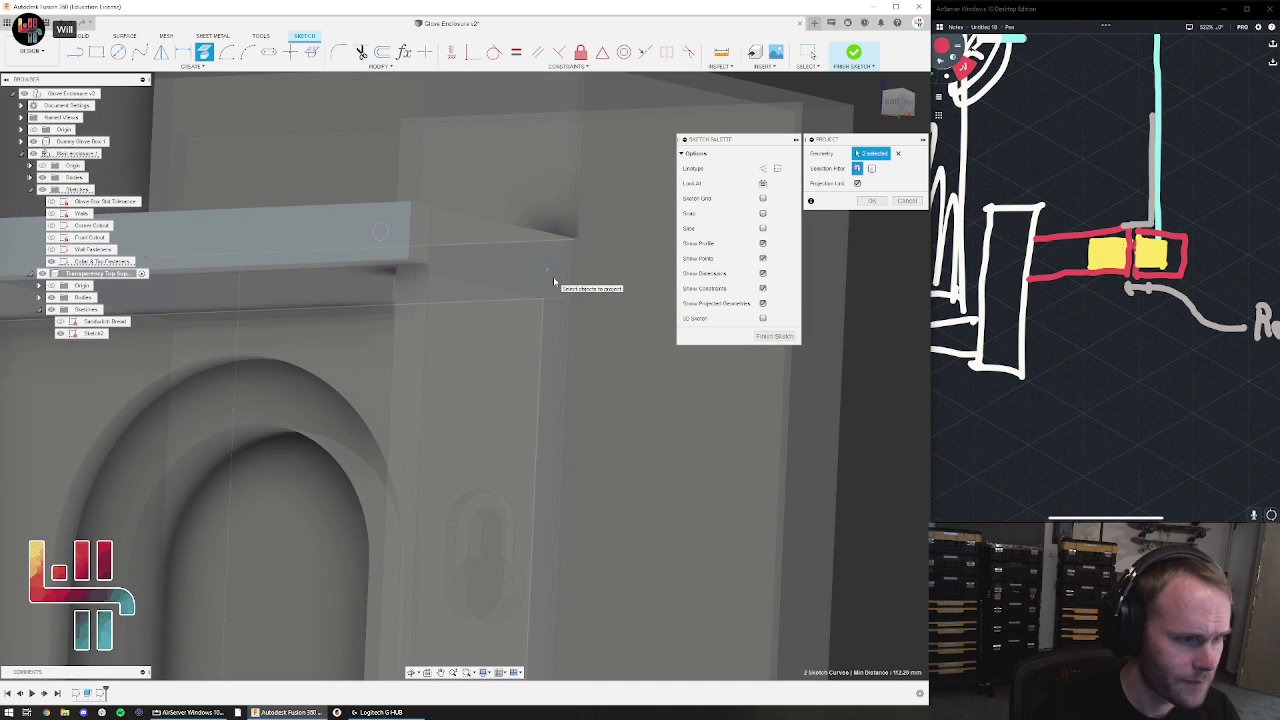
click(864, 201)
Draw a larger concentric circle around the projected fastener hole at each end of the support bar
mouse_move(864, 201)
shift+middle_down()
mouse_move(514, 337)
mouse_move(540, 317)
mouse_move(285, 165)
mouse_move(294, 277)
mouse_move(251, 397)
mouse_move(403, 346)
shift+middle_up()
click(429, 306)
mouse_move(514, 309)
shift+middle_down()
mouse_move(518, 332)
mouse_move(225, 390)
mouse_move(309, 397)
mouse_move(351, 372)
mouse_move(301, 385)
mouse_move(363, 372)
mouse_move(731, 389)
mouse_move(742, 423)
shift+middle_up()
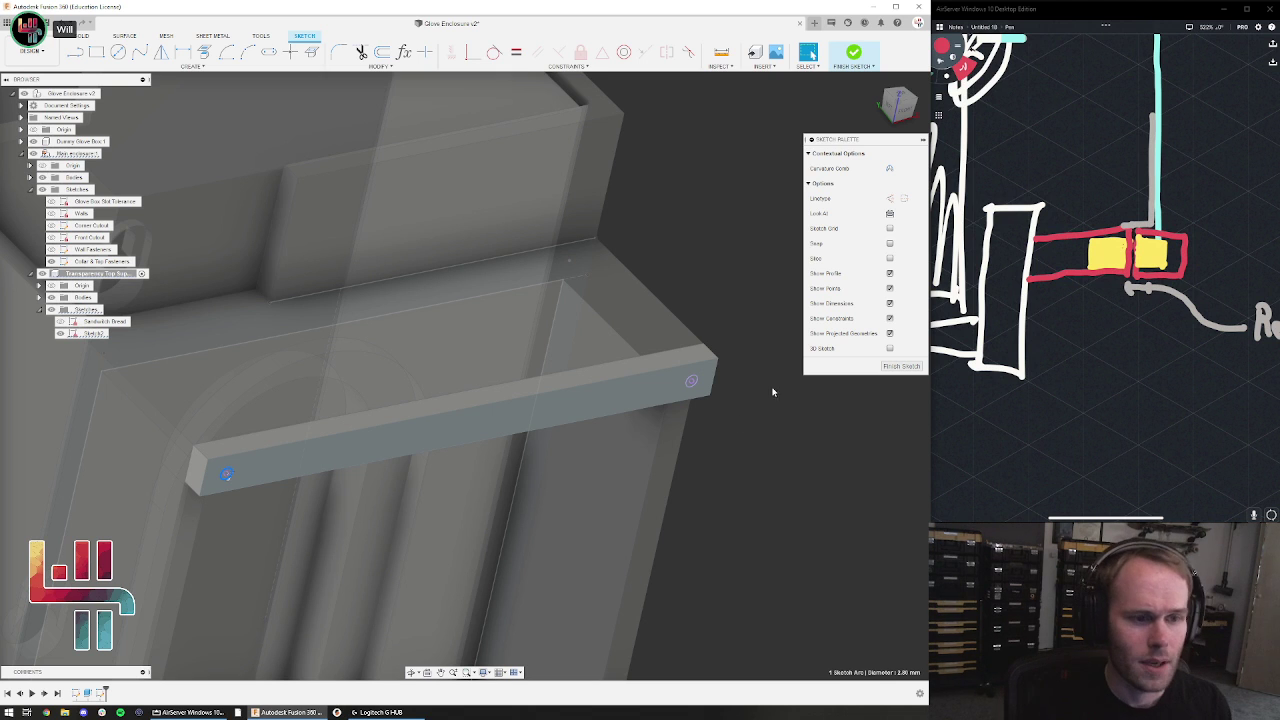
scroll(695, 378, up, 2)
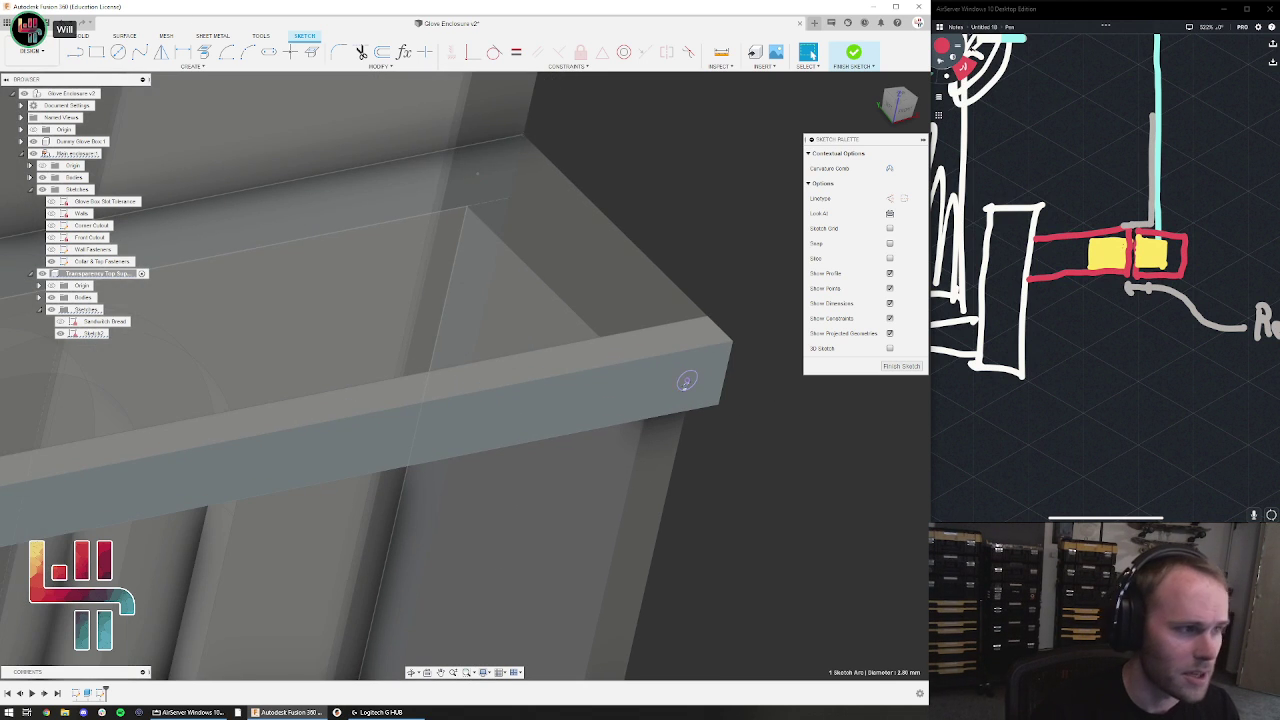
key(c)
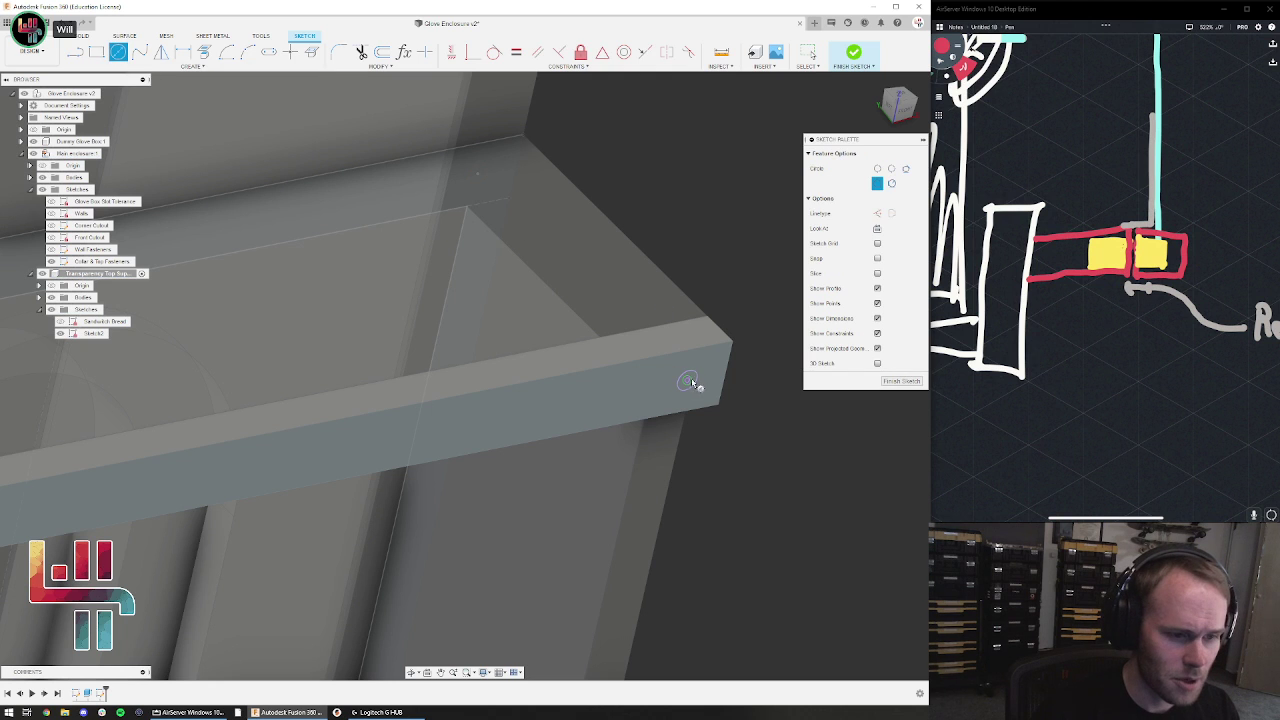
click(687, 380)
click(697, 363)
shift+middle_drag(632, 443, 890, 447)
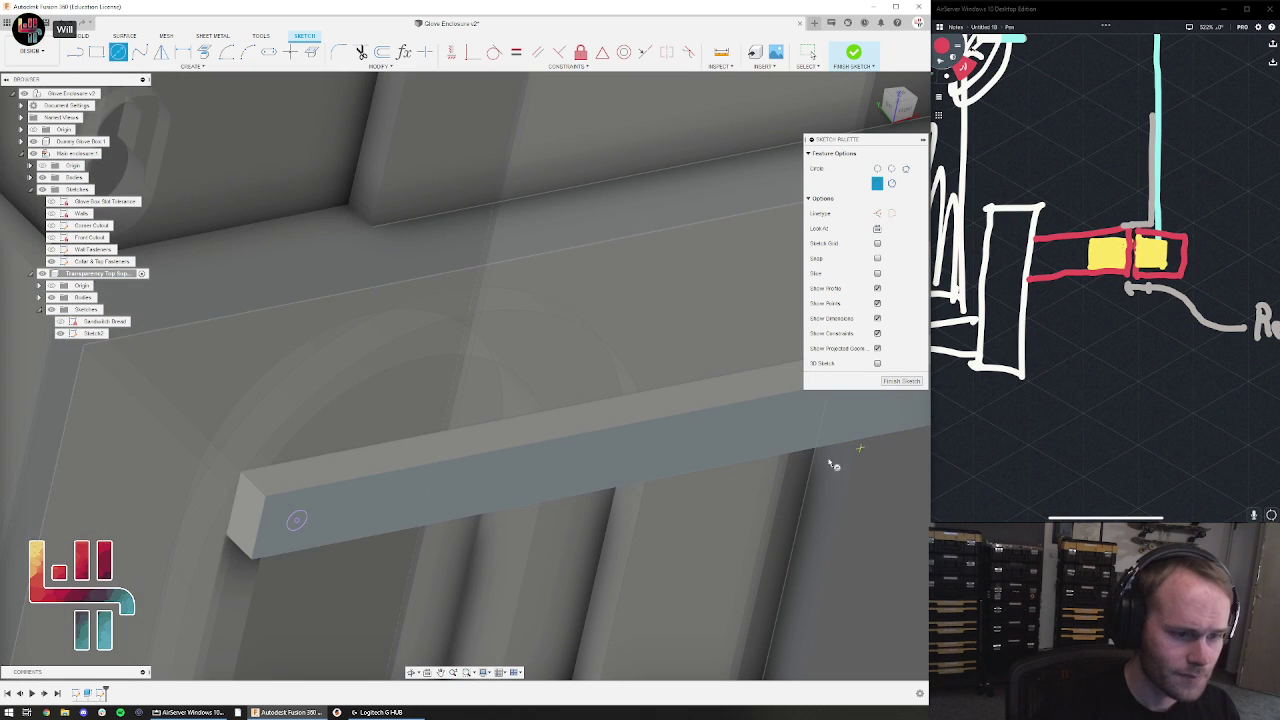
click(297, 521)
click(311, 506)
key(Escape)
scroll(346, 523, down, 5)
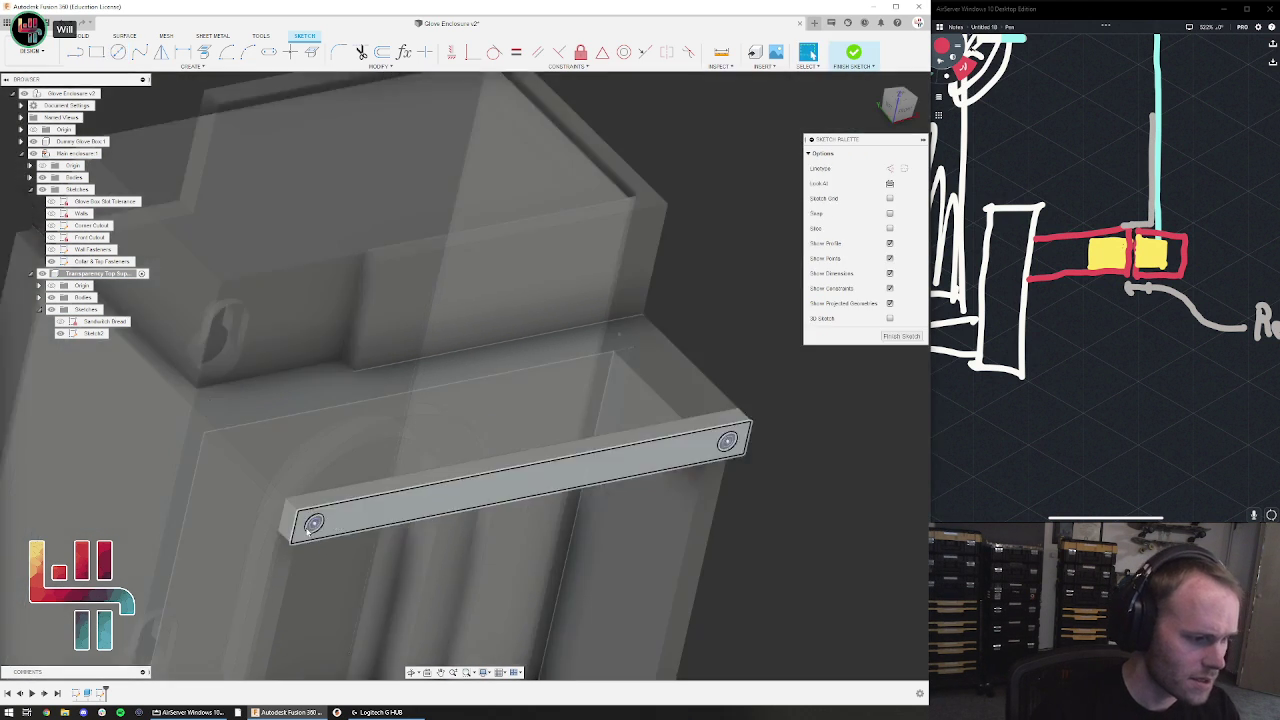
Make the two outer circles equal, dimension their diameter to 5.70 mm and finish the sketch
click(317, 519)
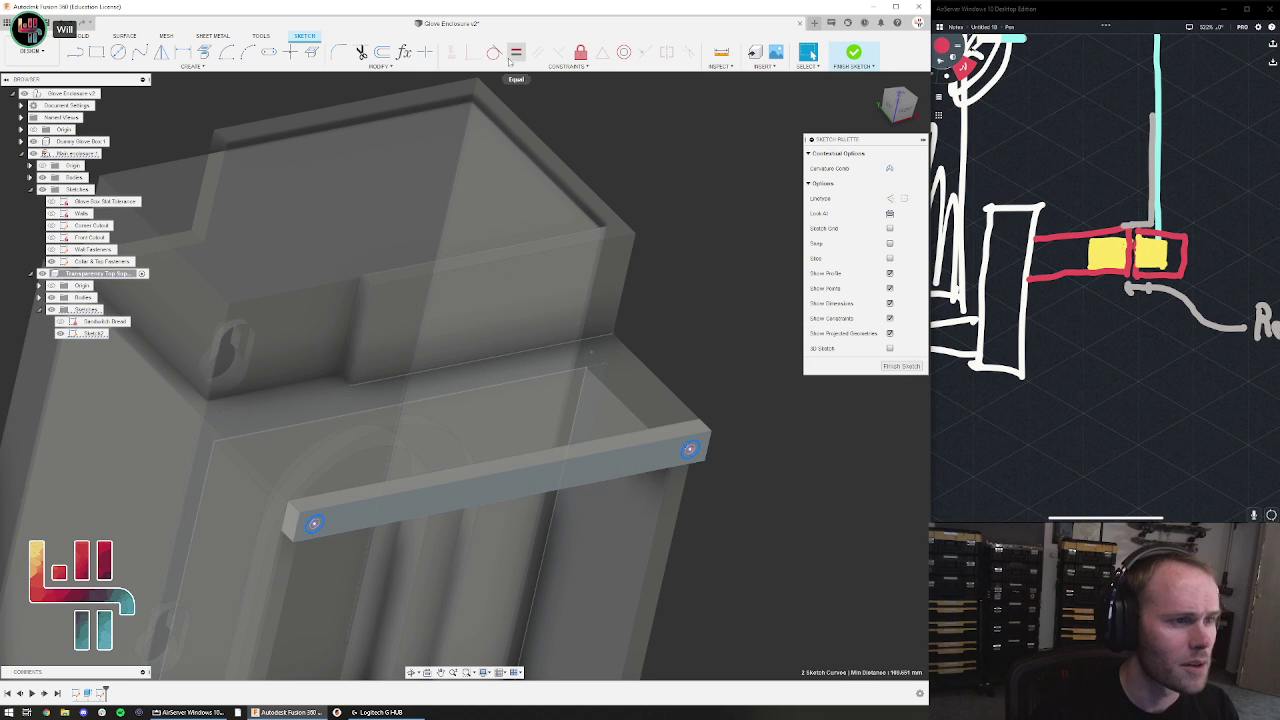
click(516, 53)
key(Escape)
key(d)
click(311, 518)
click(273, 455)
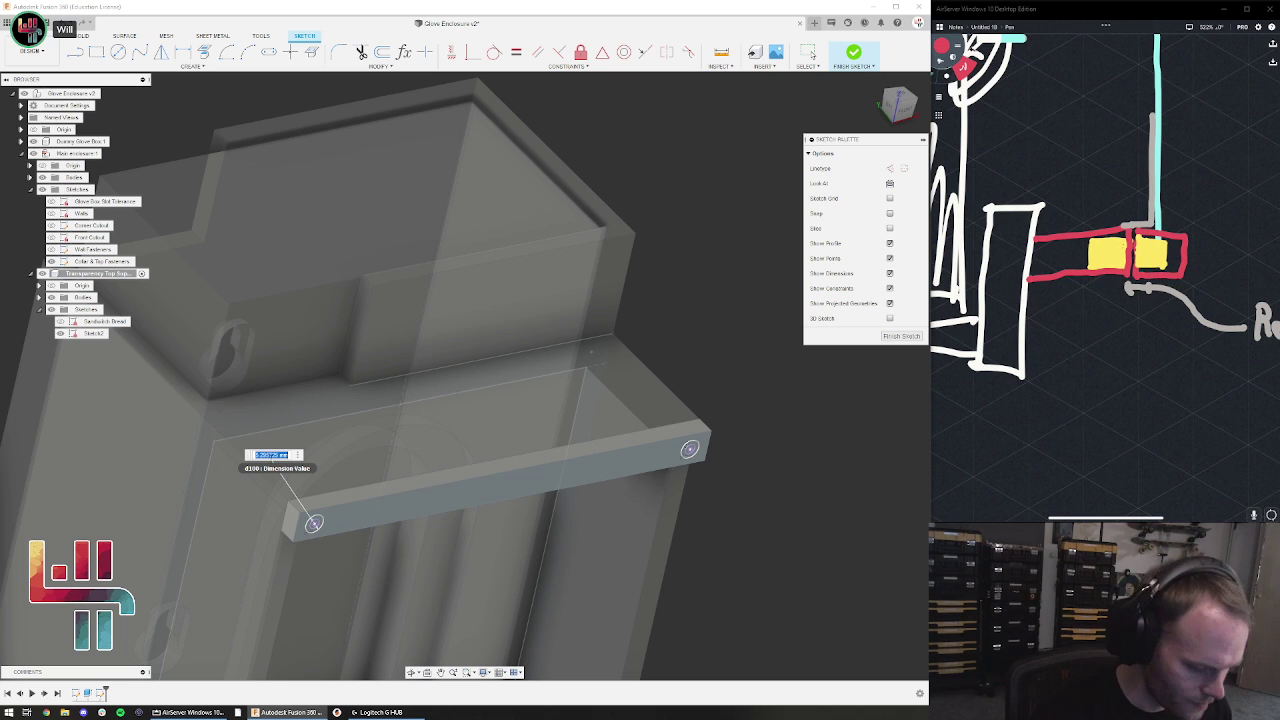
key(Return)
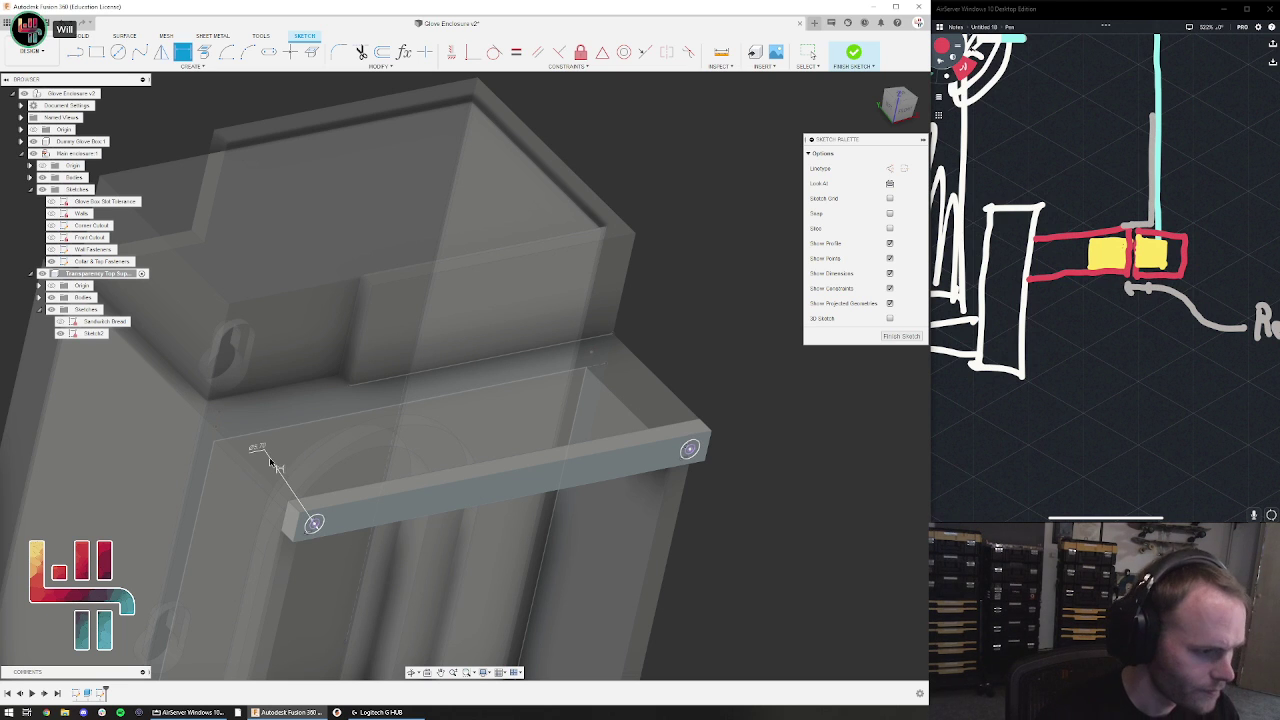
key(Escape)
scroll(671, 462, up, 3)
scroll(711, 467, down, 3)
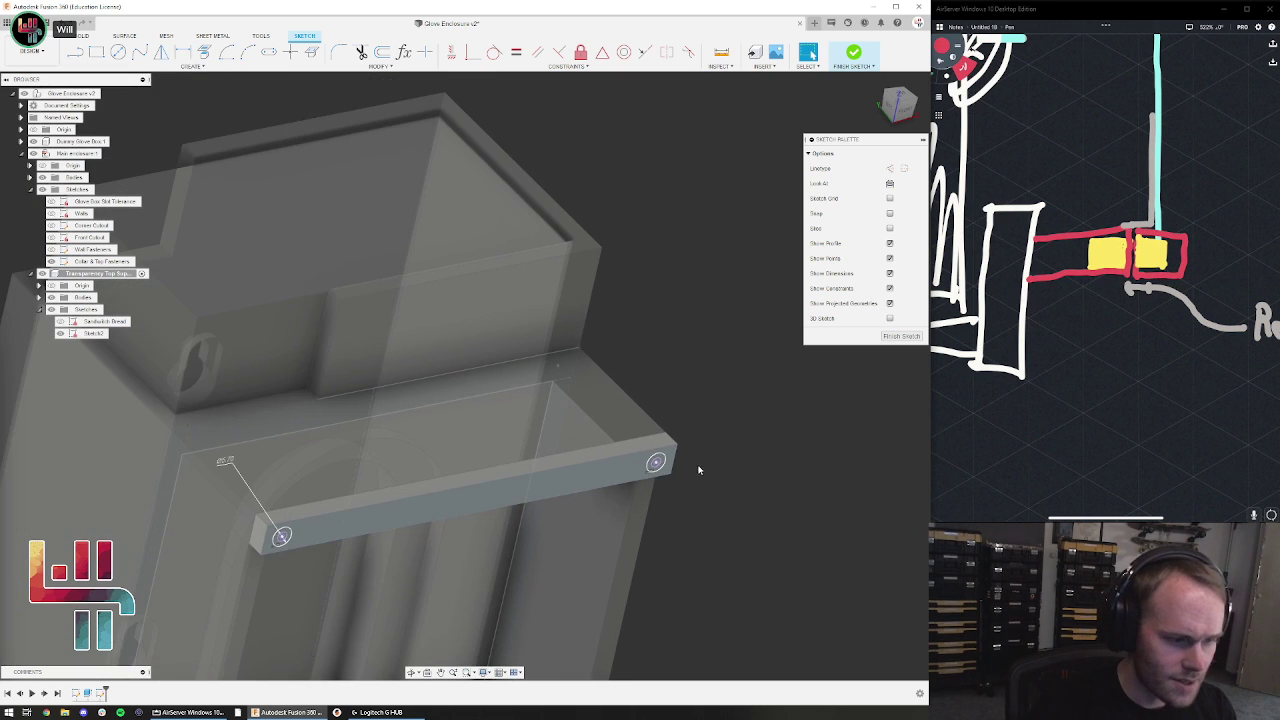
click(910, 337)
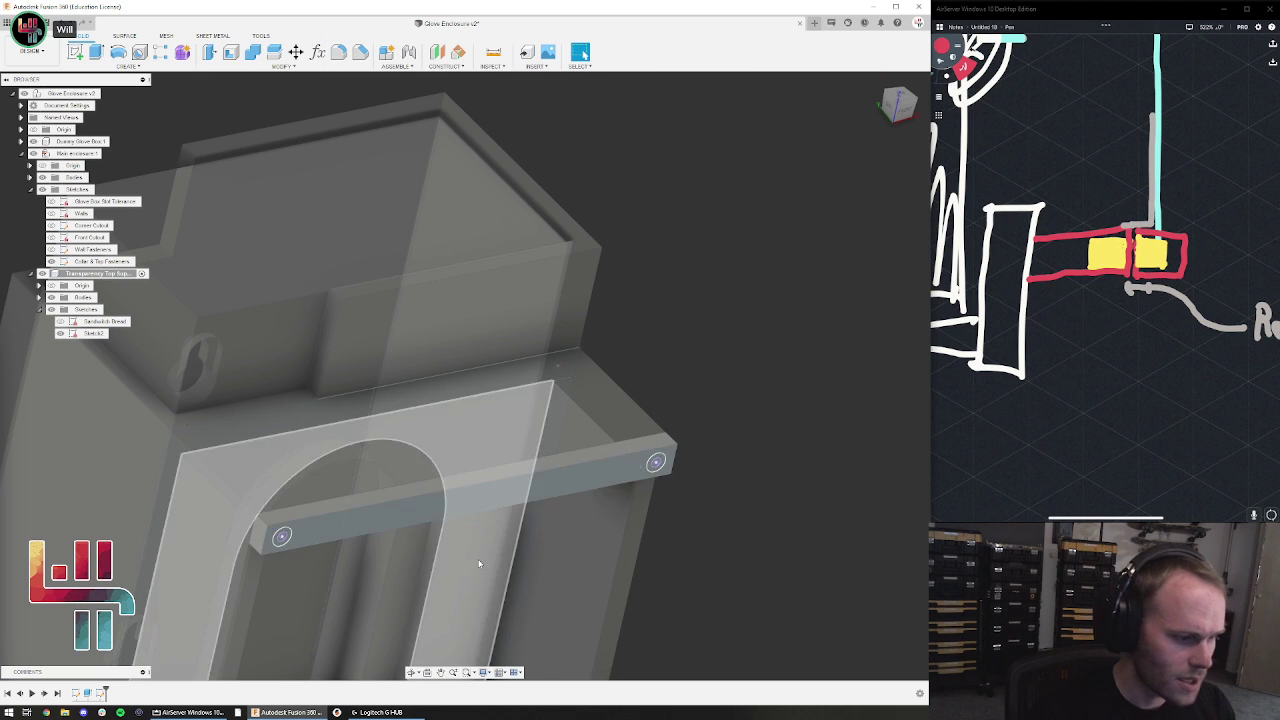
scroll(285, 535, up, 3)
click(286, 535)
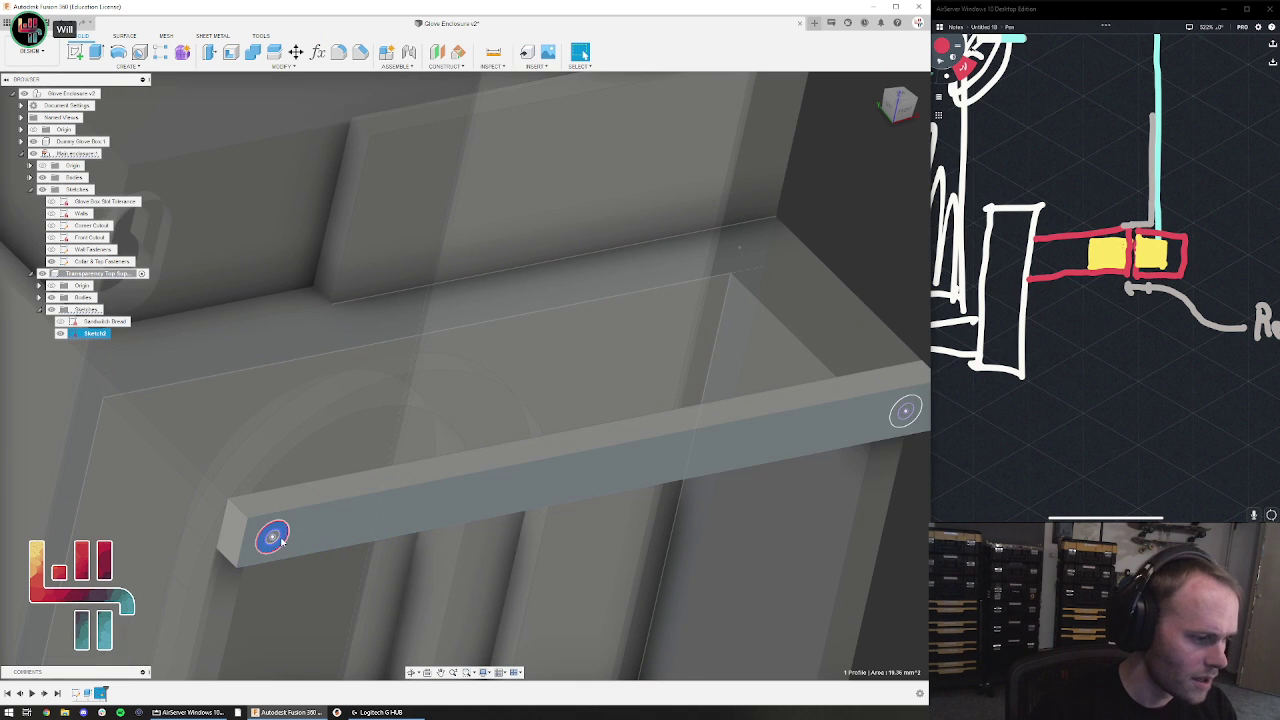
scroll(273, 538, up, 2)
ctrl+click(272, 538)
scroll(708, 504, down, 5)
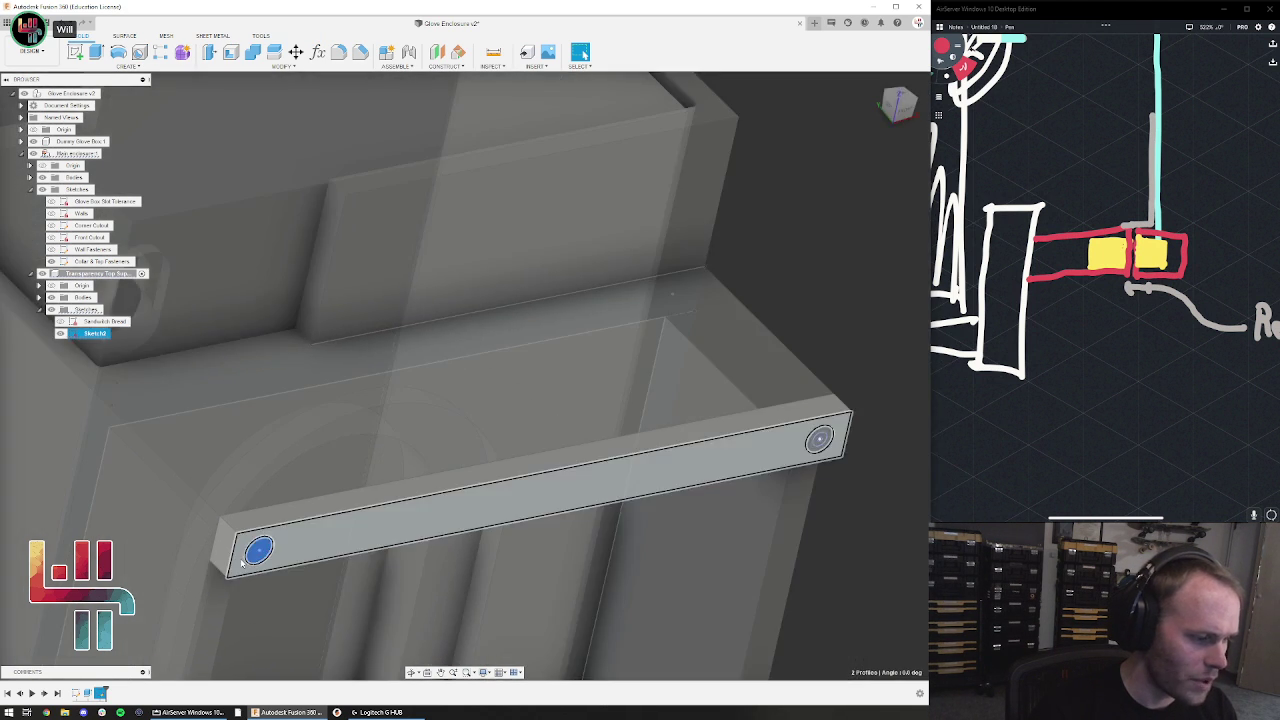
scroll(707, 504, up, 4)
scroll(602, 469, down, 3)
scroll(150, 530, up, 3)
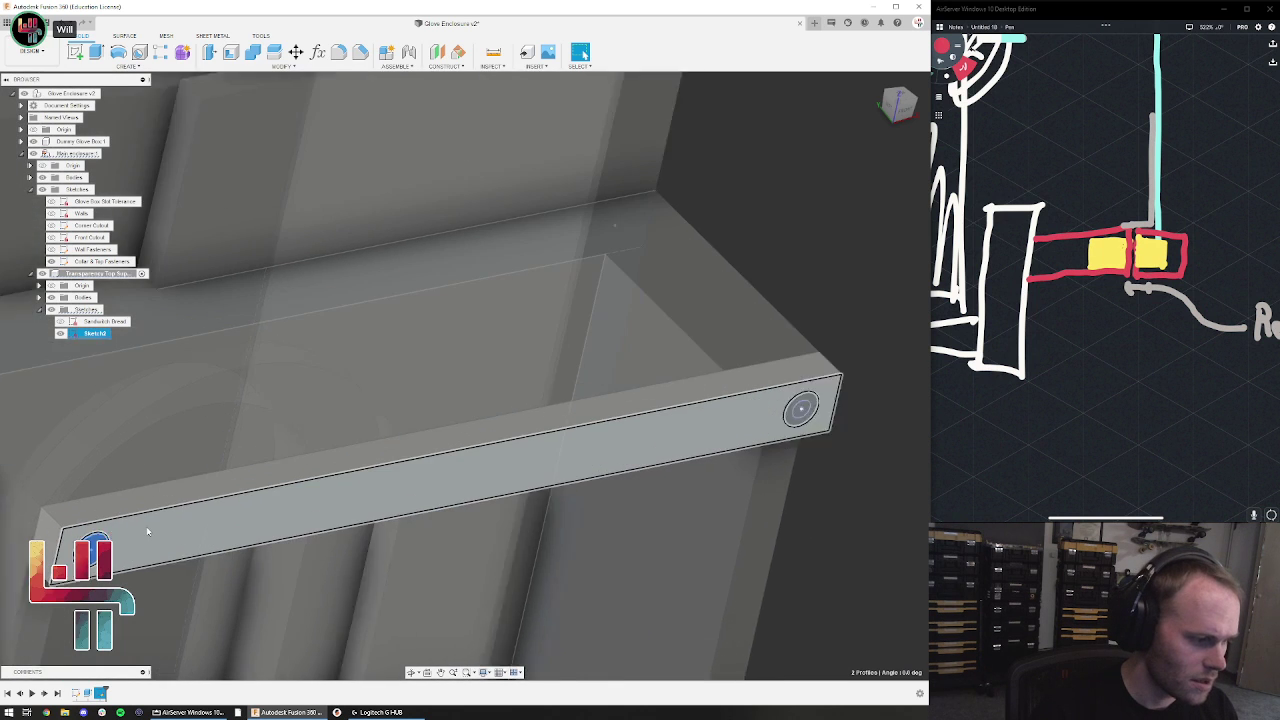
scroll(145, 530, down, 2)
scroll(650, 437, up, 3)
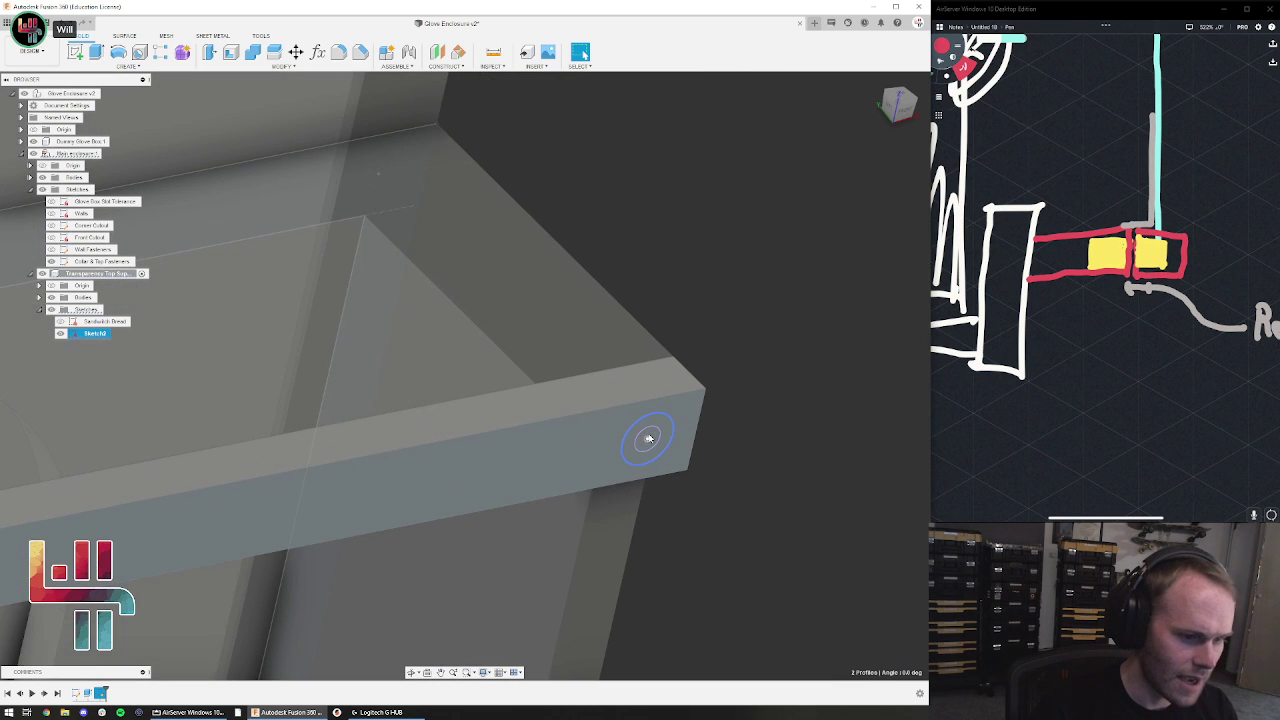
ctrl+click(660, 441)
ctrl+click(650, 437)
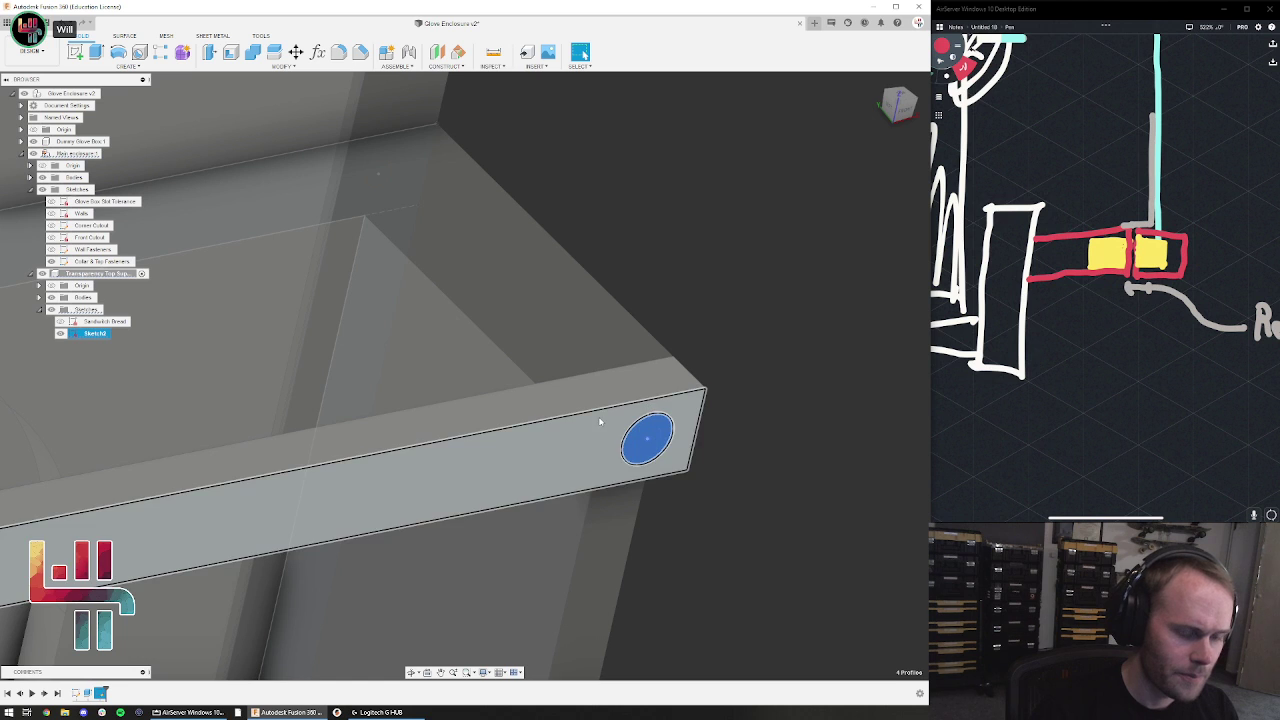
scroll(791, 424, down, 3)
click(820, 426)
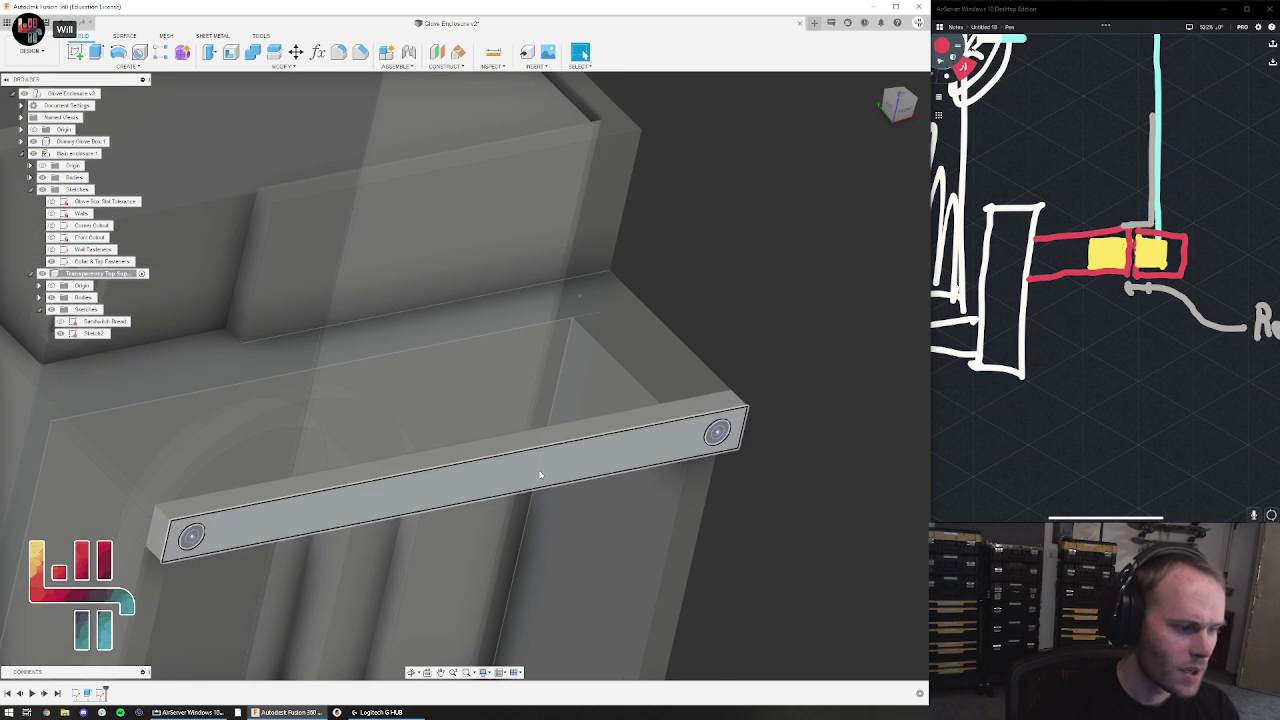
click(447, 491)
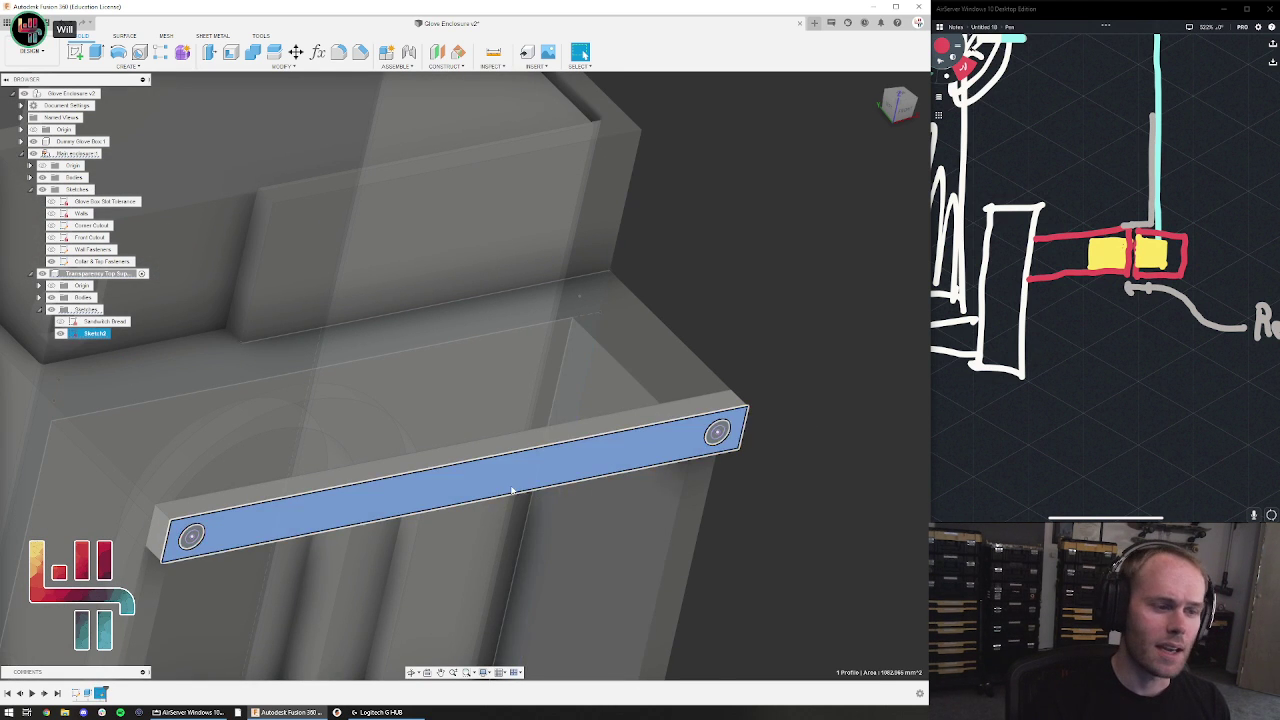
click(875, 357)
click(560, 461)
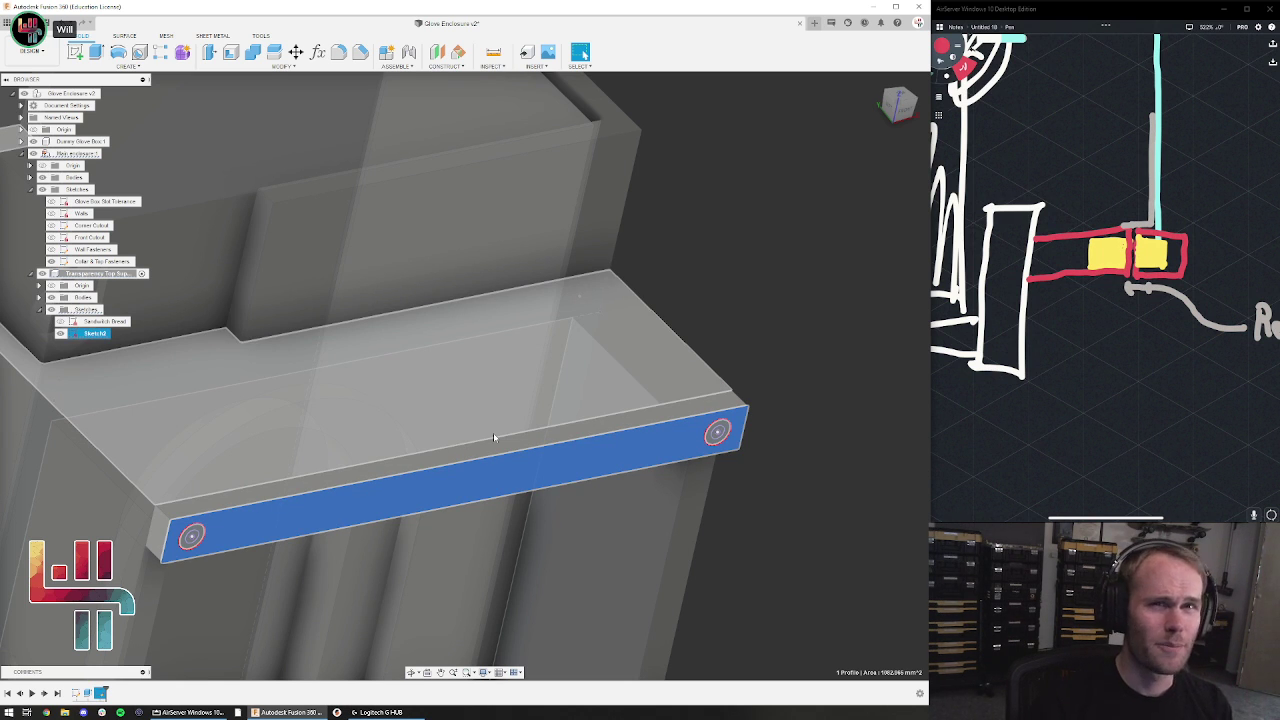
key(Escape)
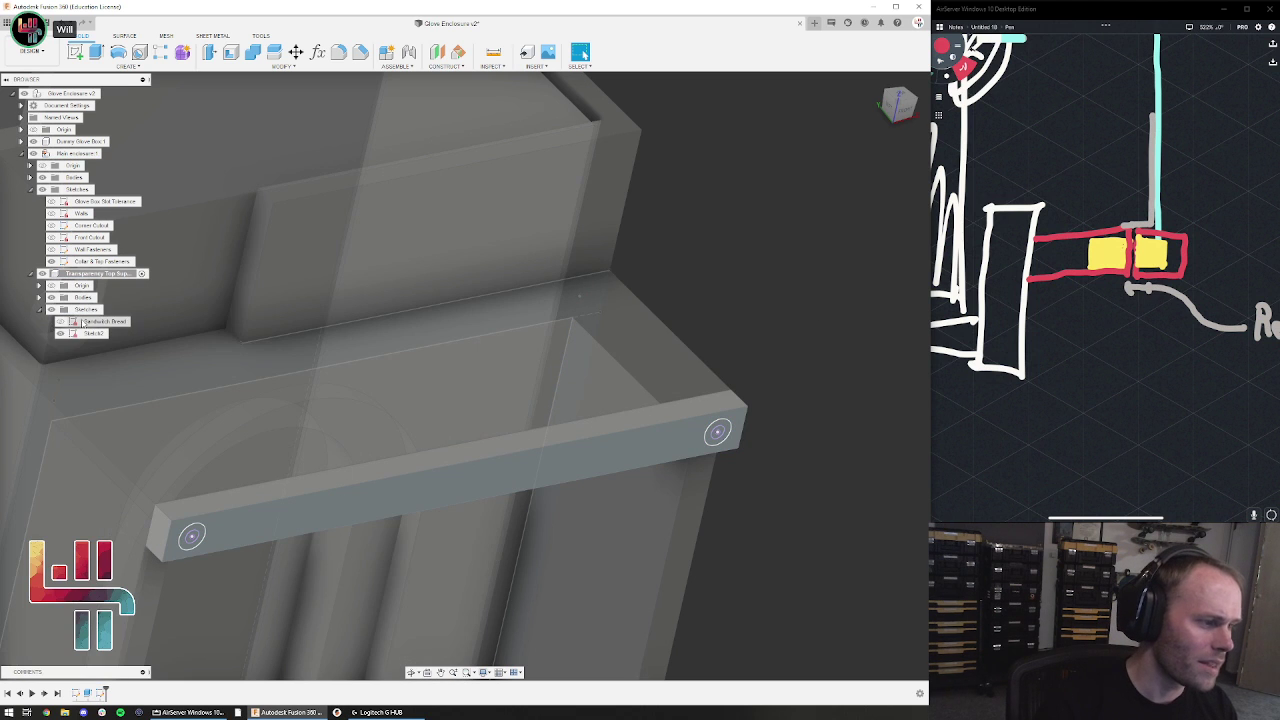
Rename the support bar's fastener hole sketch as Fastener Pattern and finish the sketch
double_click(87, 334)
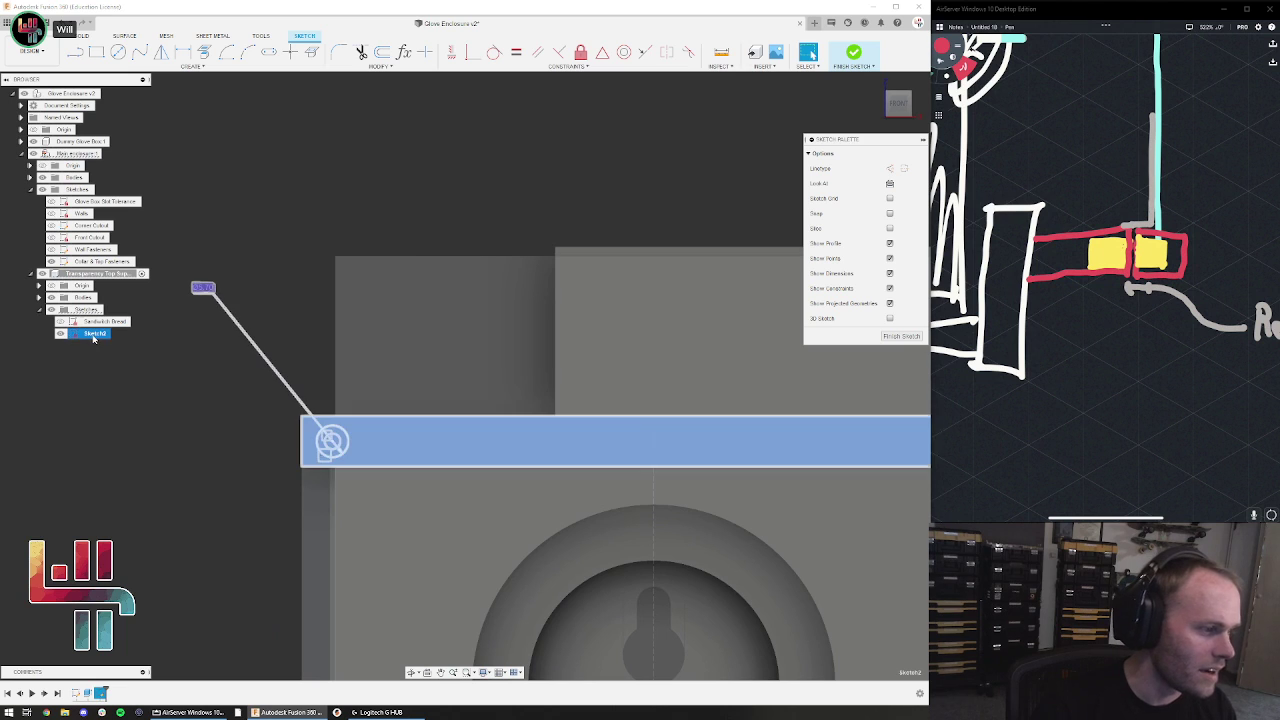
click(95, 333)
text(Fan)
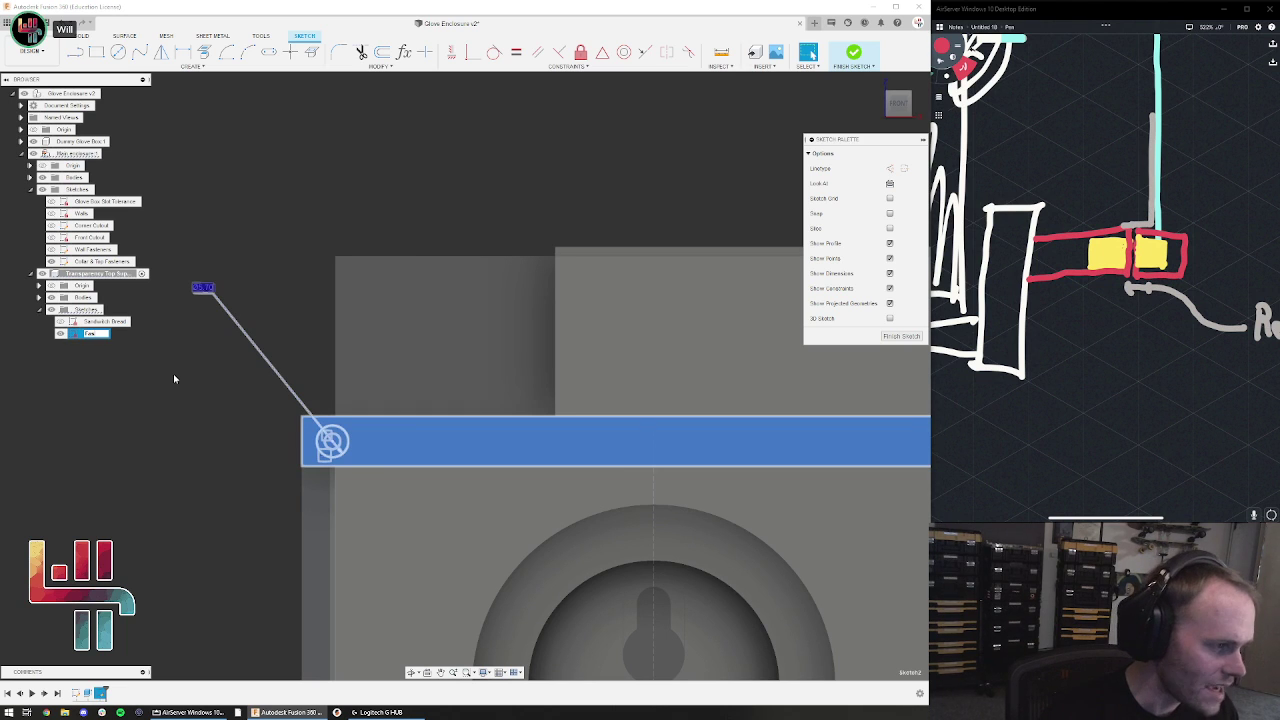
text(tener Pattern)
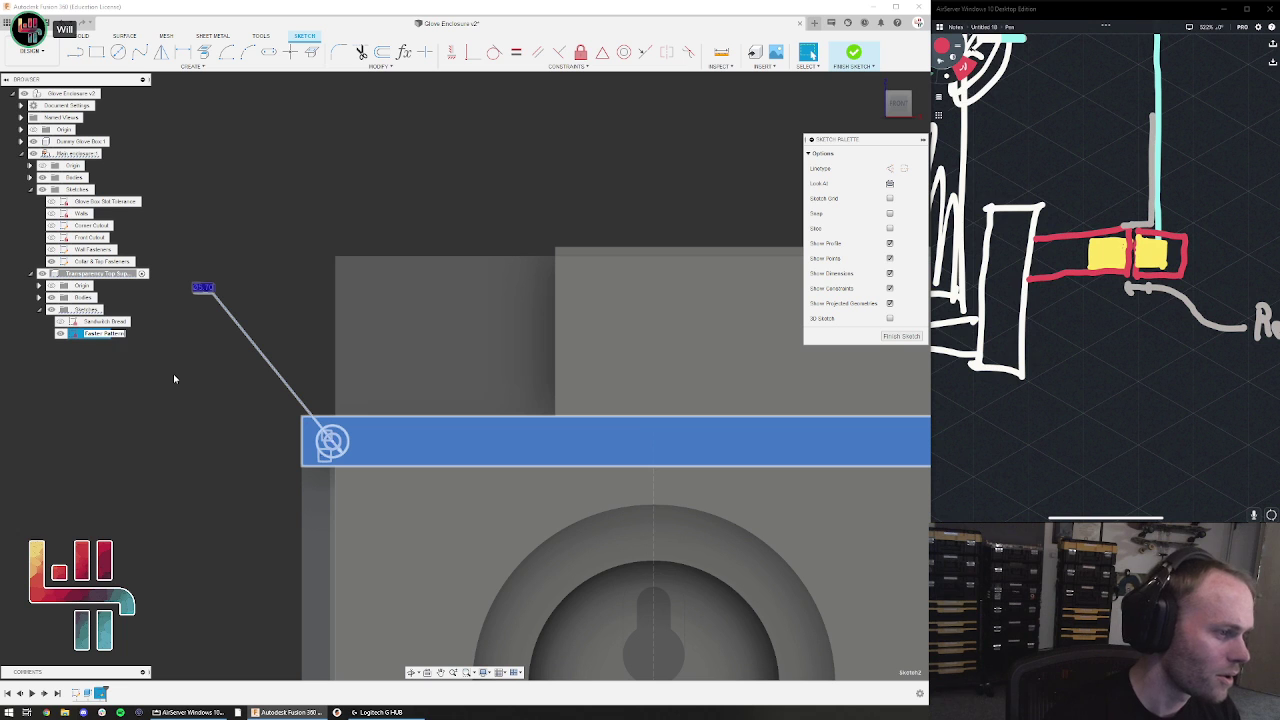
key(Return)
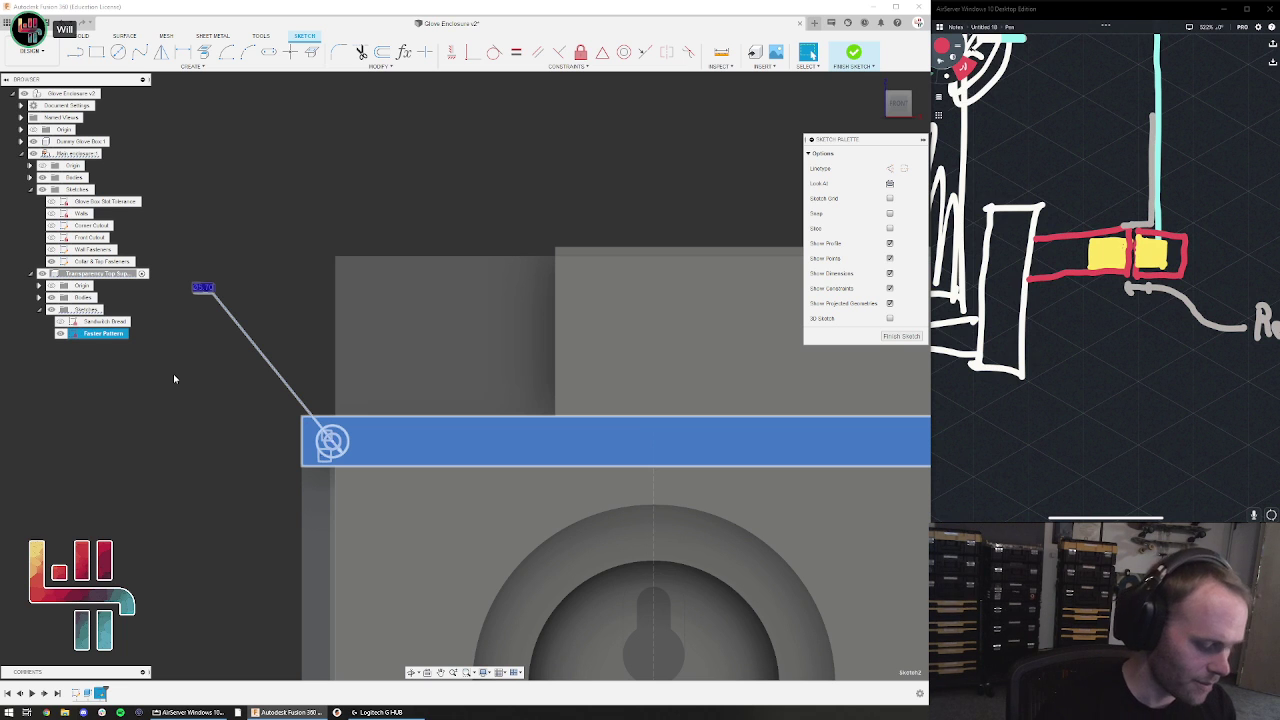
shift+middle_drag(495, 94, 663, 187)
click(853, 53)
scroll(760, 169, down, 2)
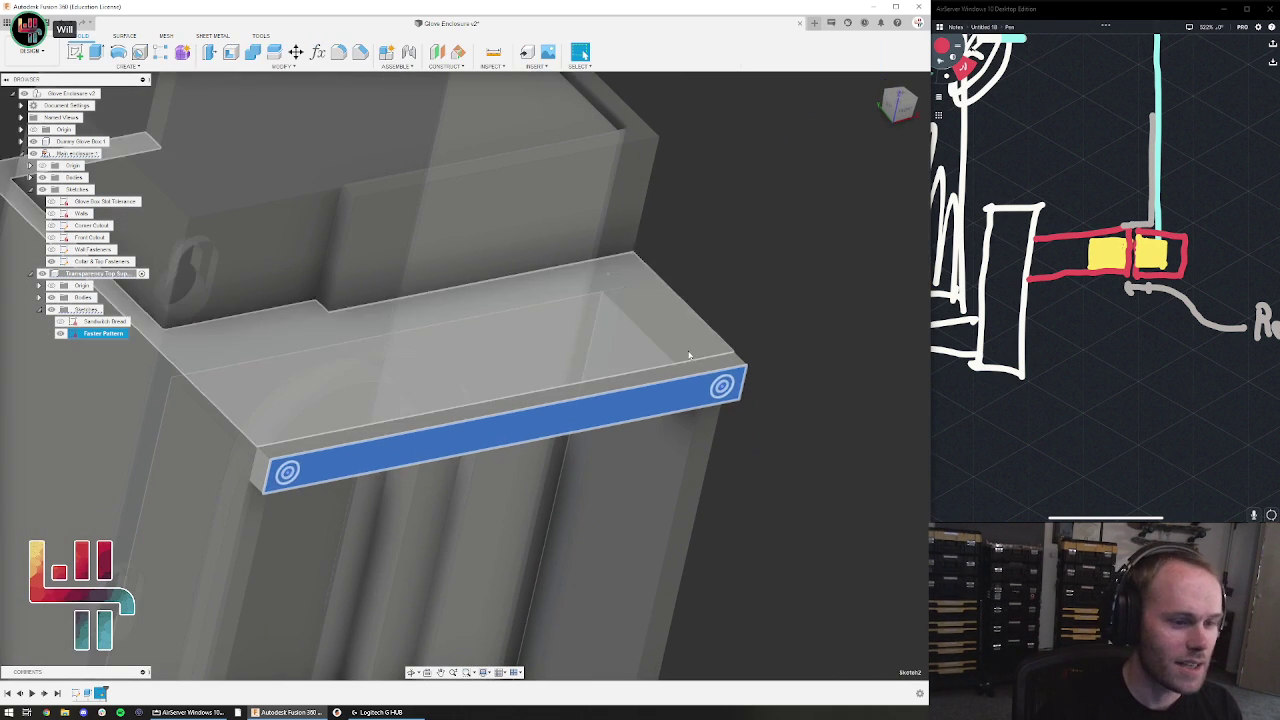
scroll(773, 381, up, 2)
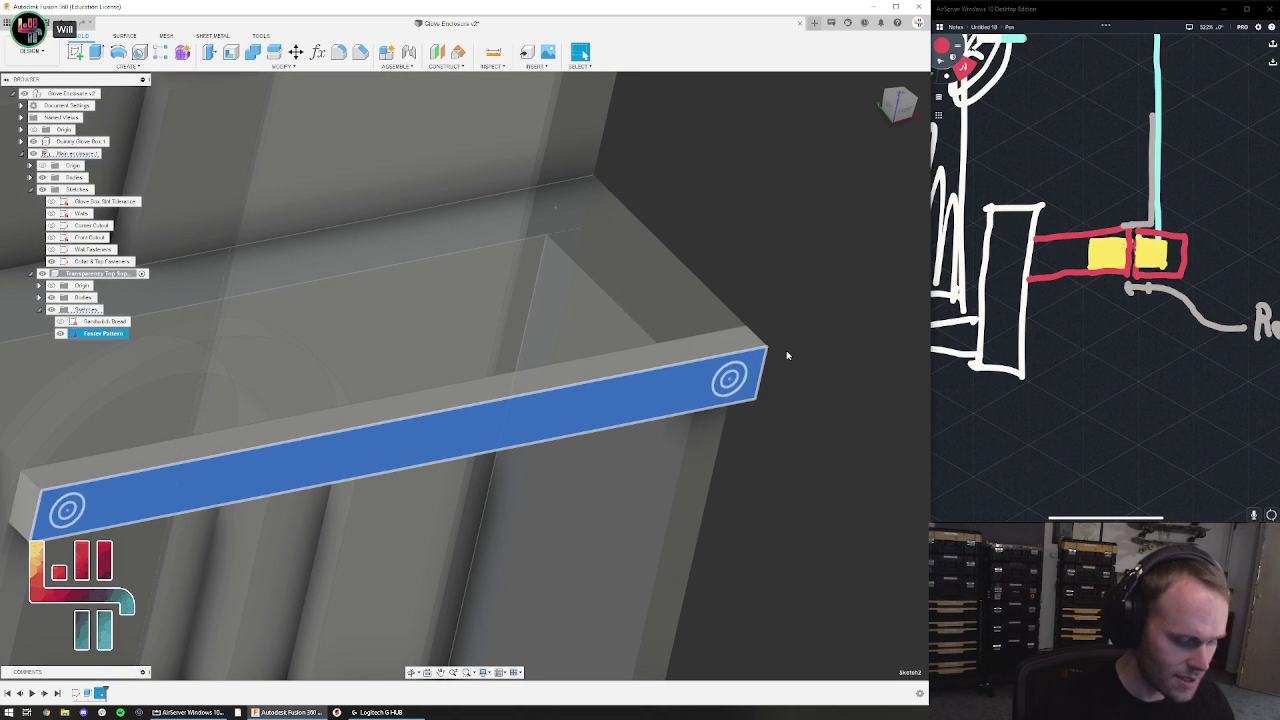
shift+middle_drag(790, 325, 304, 494)
scroll(240, 430, down, 4)
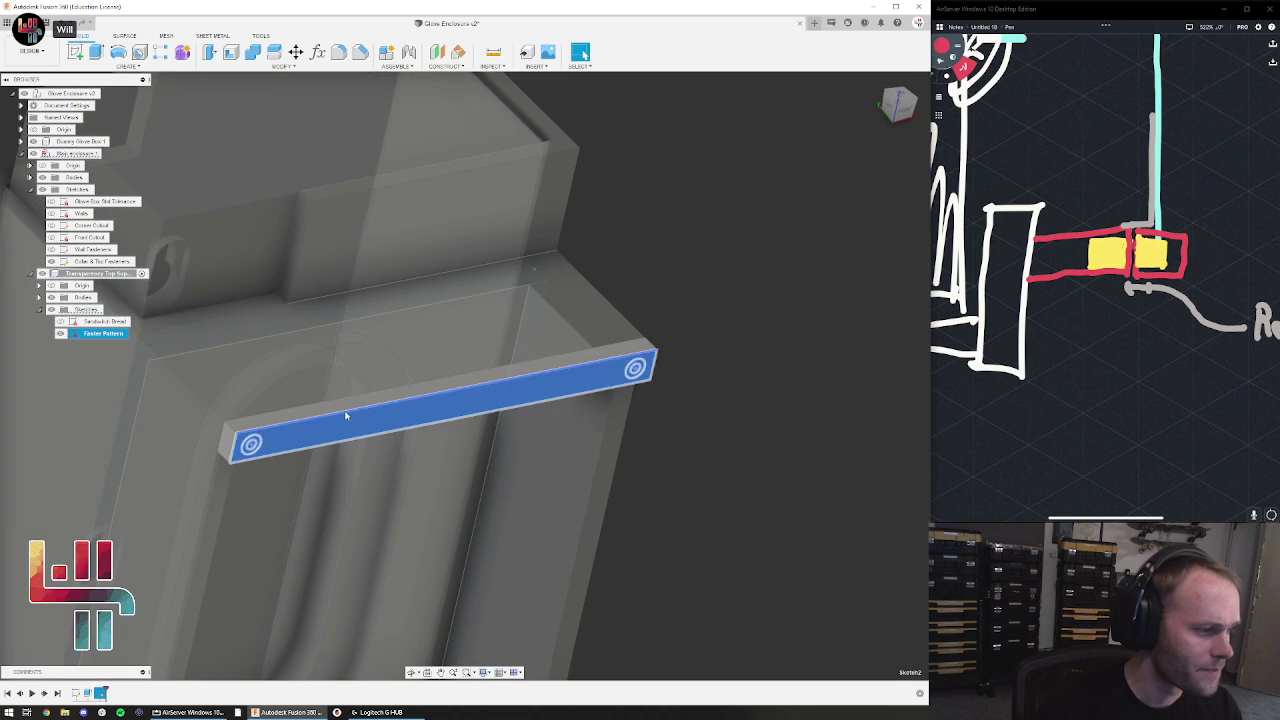
click(669, 305)
scroll(290, 422, up, 4)
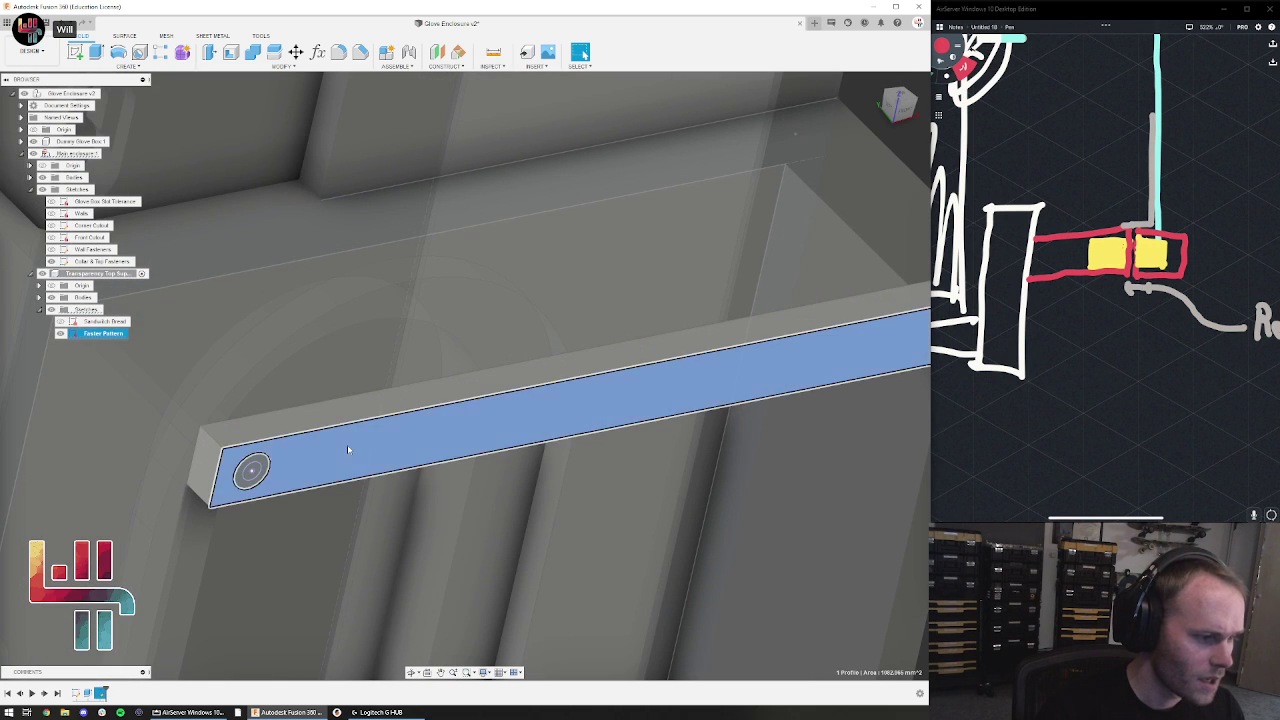
click(348, 448)
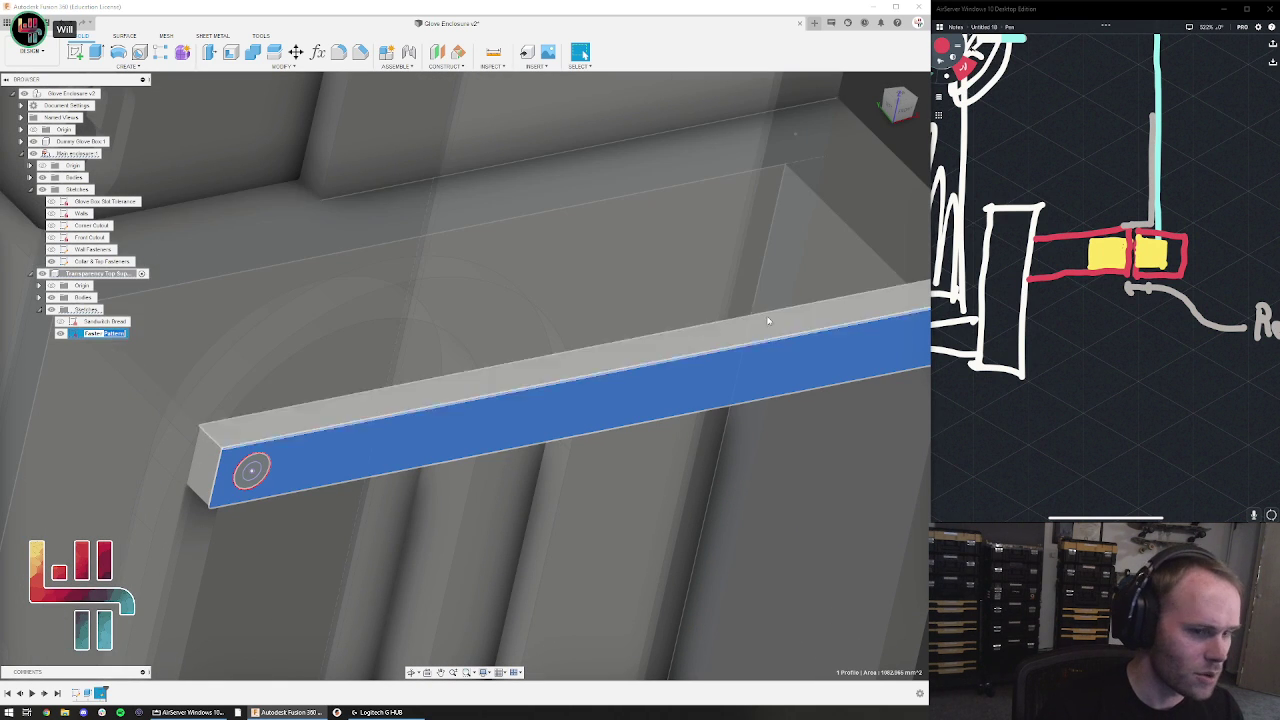
click(898, 137)
Reopen the Fastener Pattern sketch for editing and hide the Dummy Glove Box component
double_click(104, 334)
scroll(340, 422, down, 1)
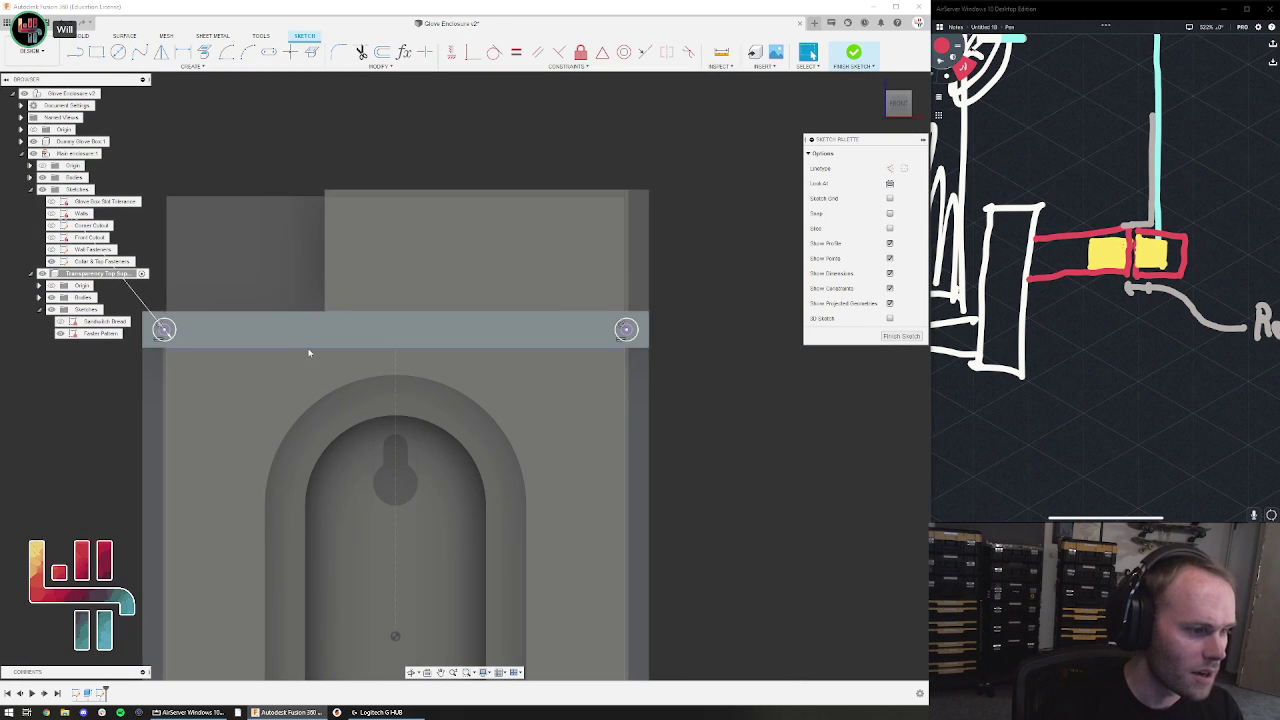
click(309, 349)
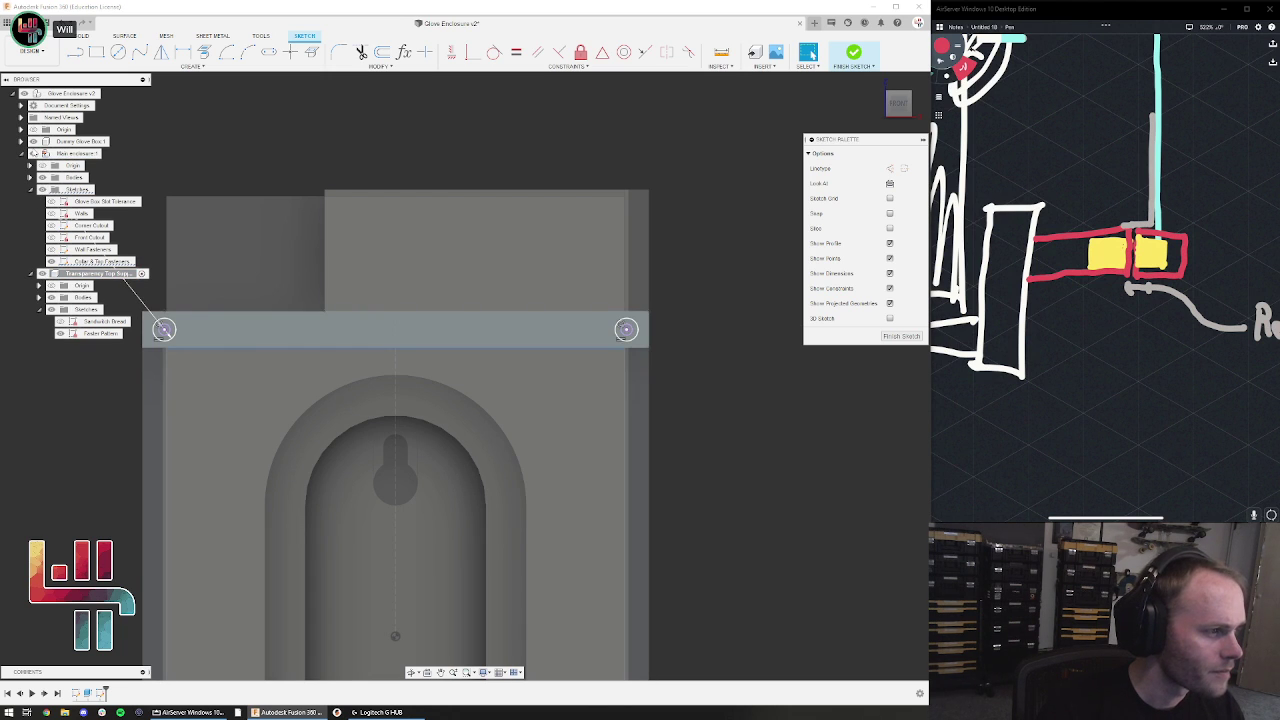
click(33, 143)
scroll(212, 340, down, 3)
middle_drag(207, 293, 529, 300)
scroll(528, 302, up, 5)
shift+middle_drag(463, 271, 451, 405)
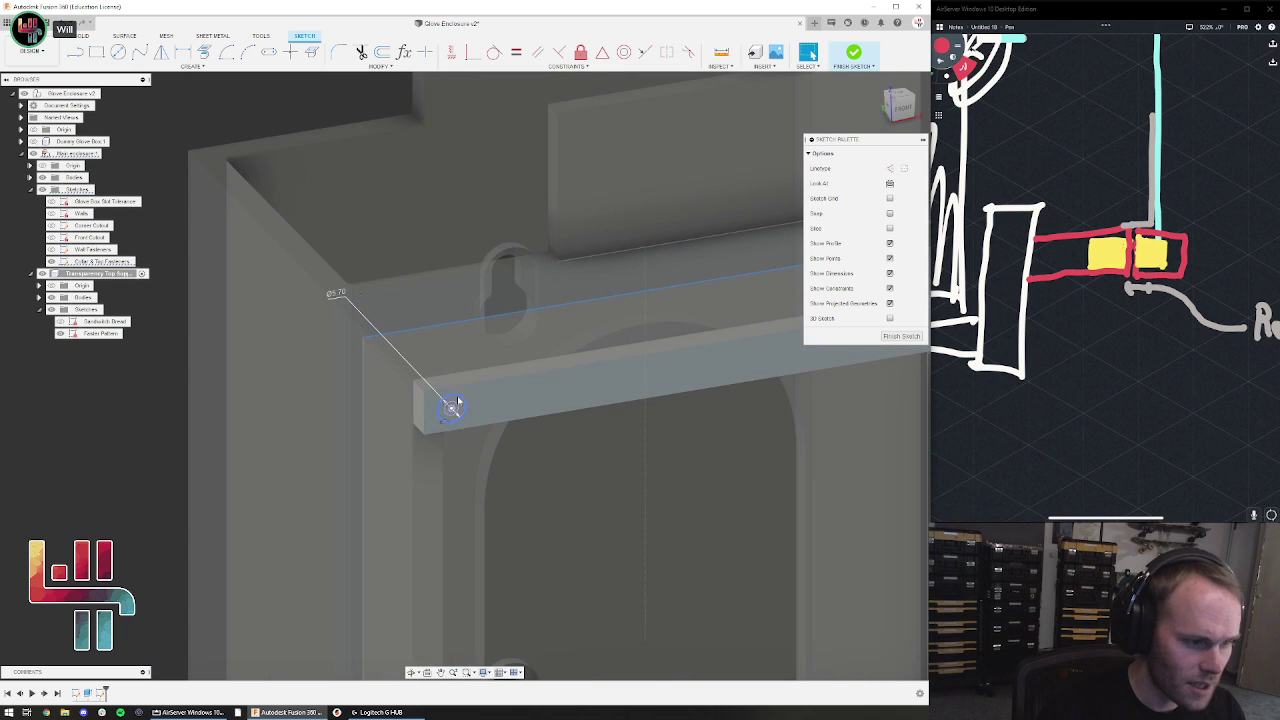
Convert the four outline lines of the support bar's face to construction lines and finish the sketch
click(475, 384)
shift+click(426, 406)
shift+click(448, 433)
middle_drag(597, 423, 97, 477)
scroll(503, 406, up, 3)
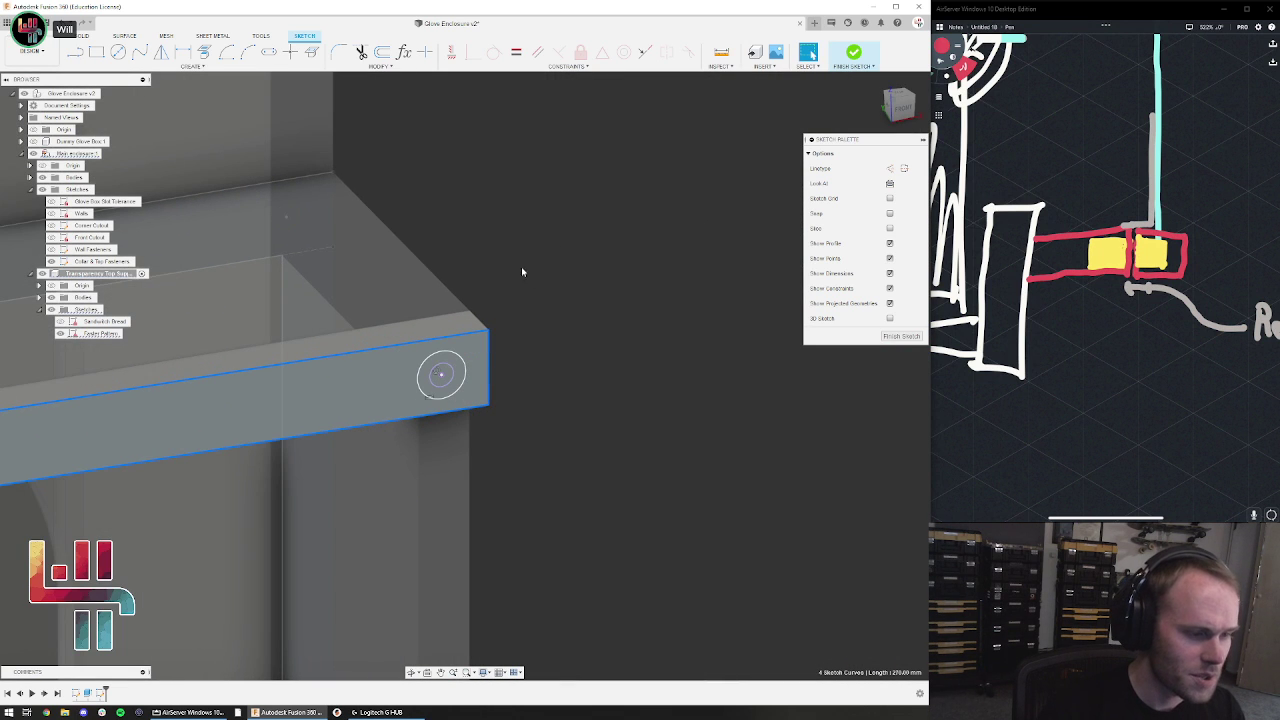
click(890, 169)
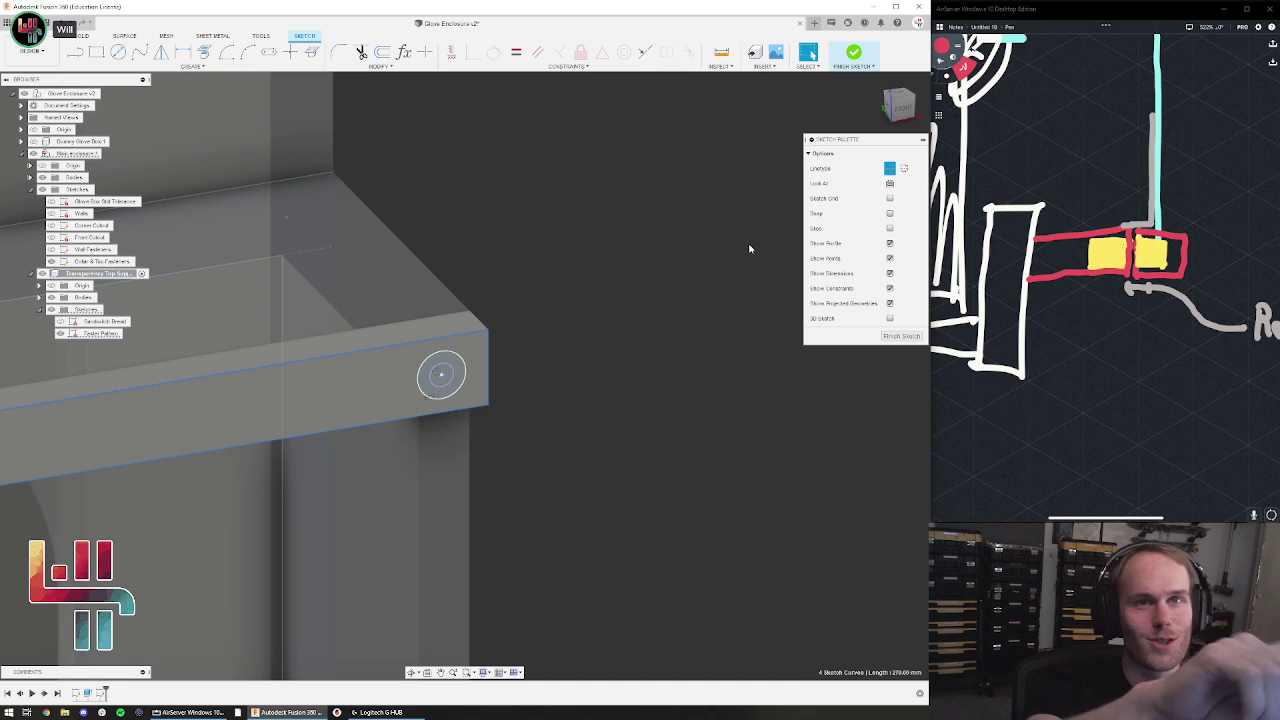
click(903, 336)
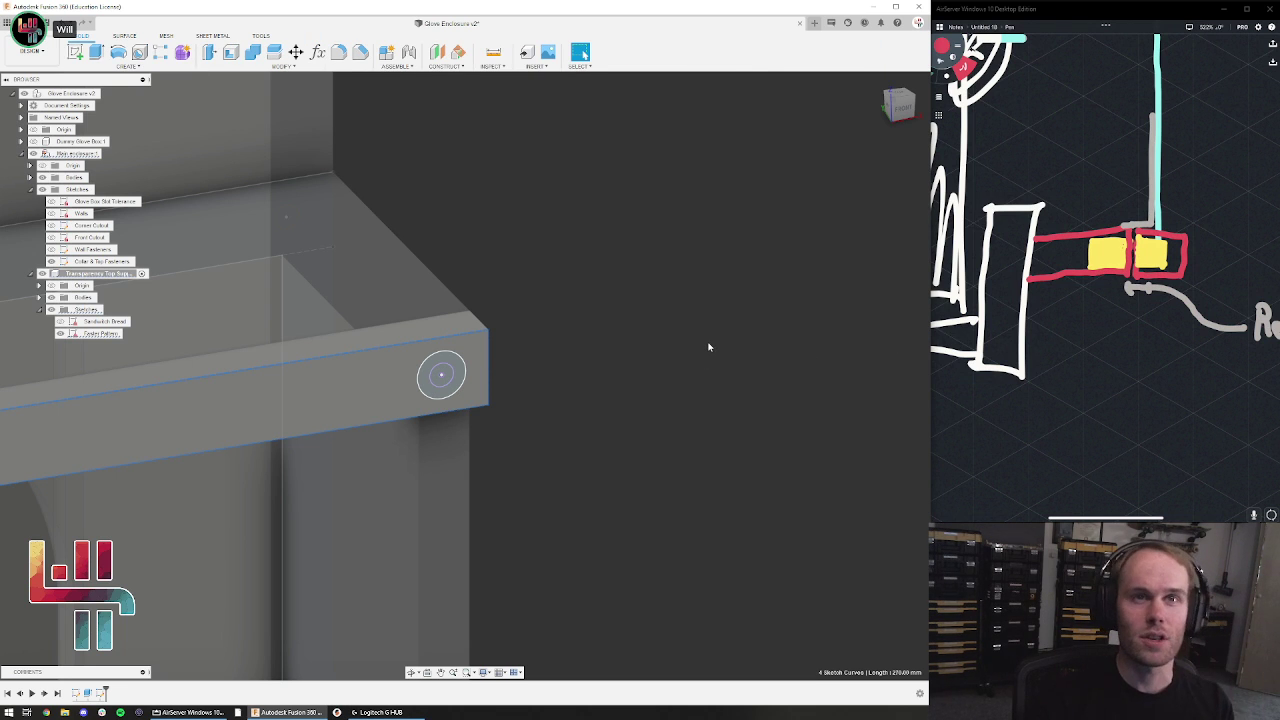
Extrude the ring profiles between the concentric circles at both ends of the support bar as a cut with a distance of -4 mm
scroll(651, 343, down, 3)
shift+middle_drag(563, 354, 768, 341)
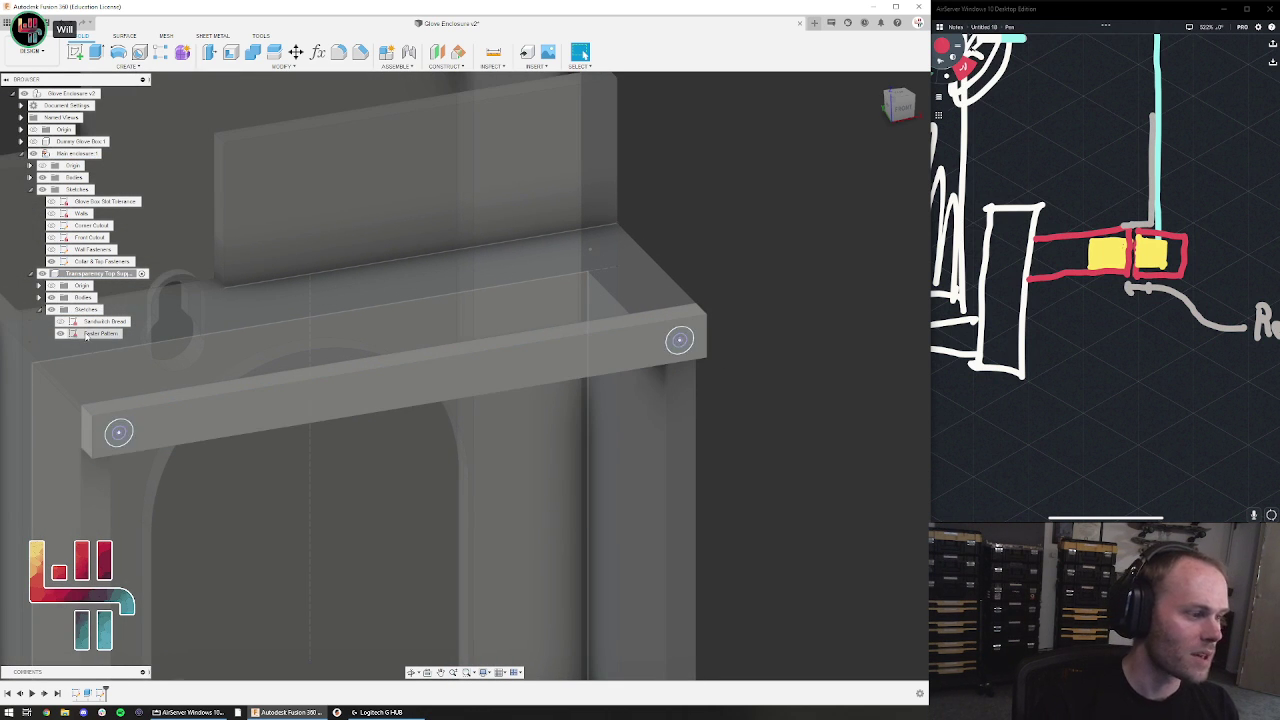
click(97, 52)
scroll(406, 410, up, 10)
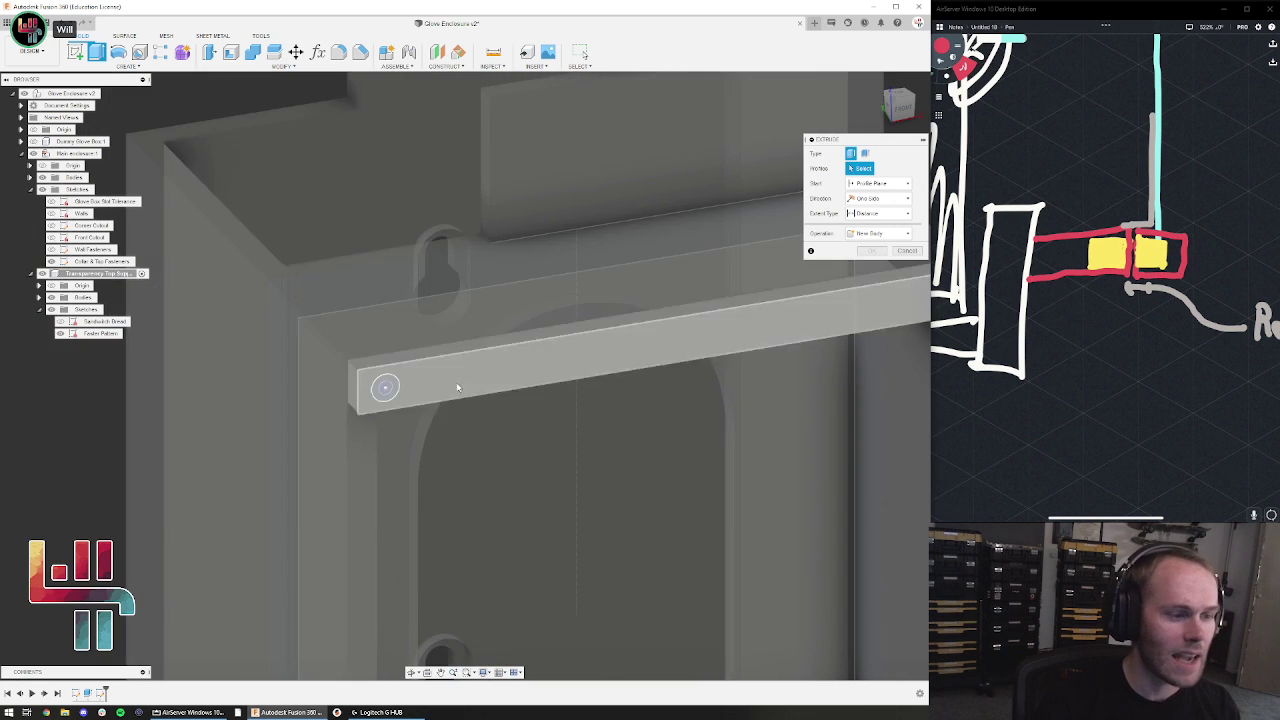
click(376, 344)
scroll(249, 408, down, 5)
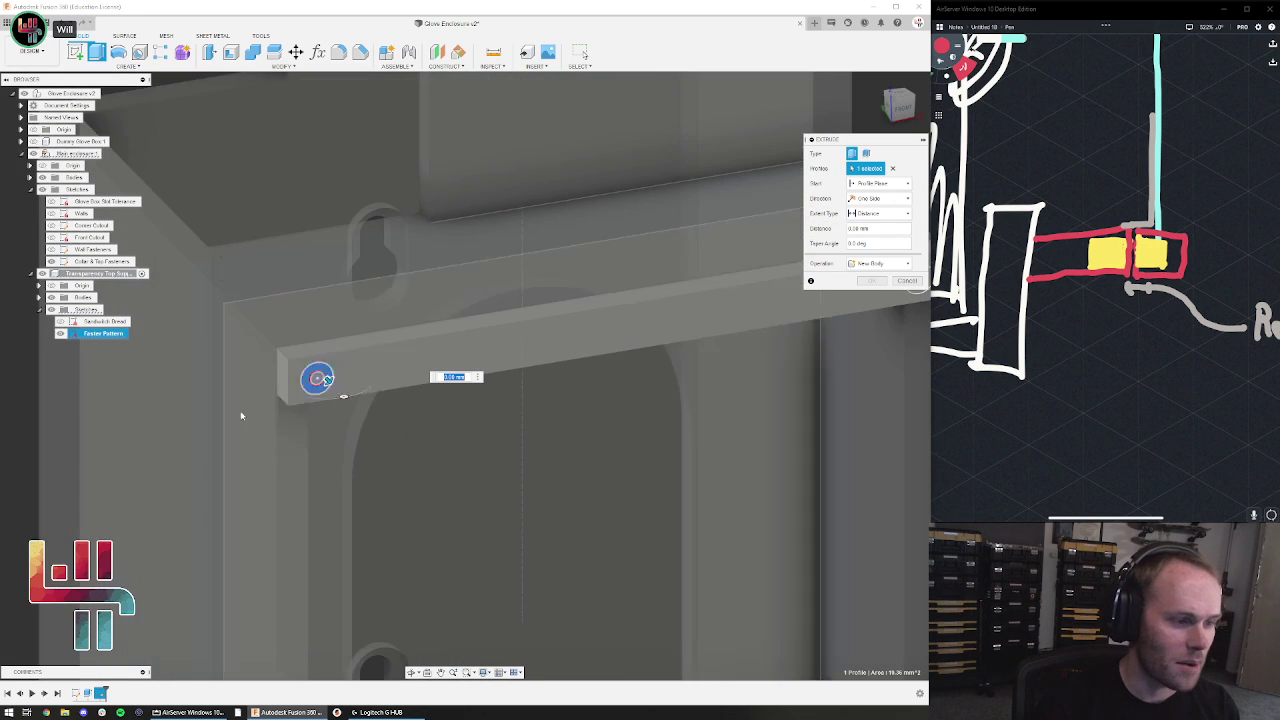
click(775, 308)
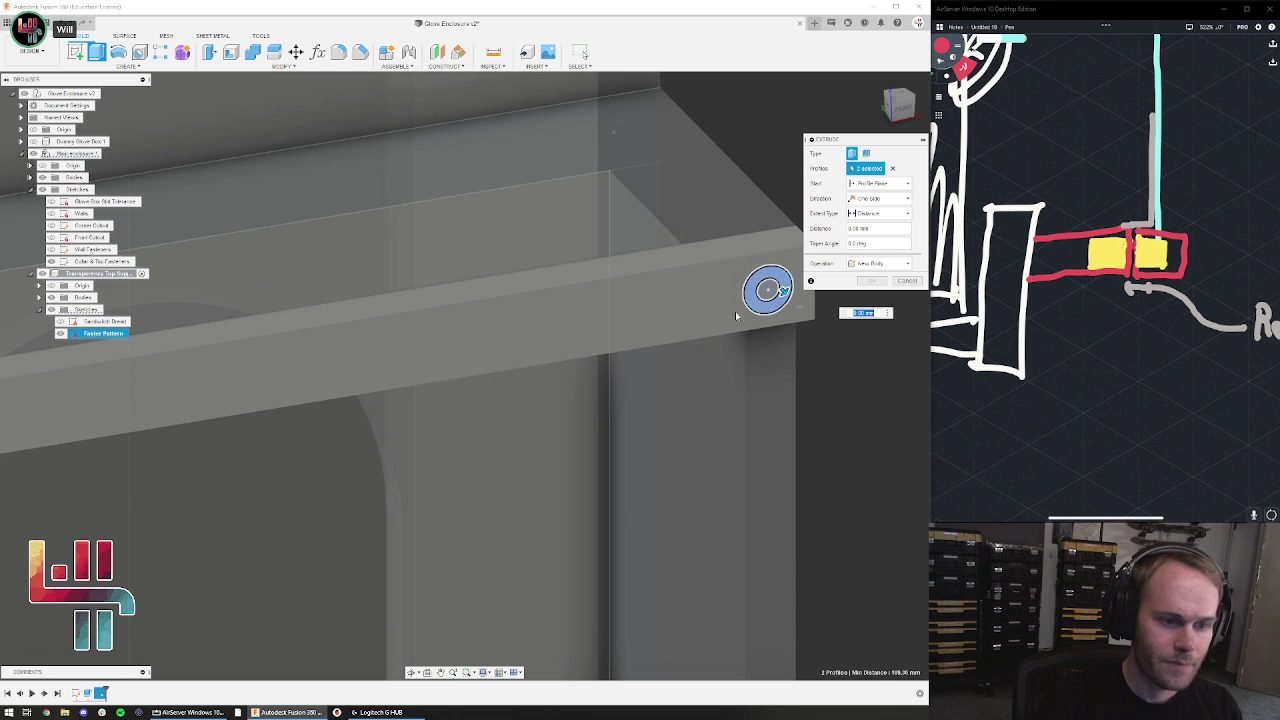
scroll(546, 334, down, 4)
middle_drag(546, 334, 706, 352)
middle_drag(575, 371, 484, 400)
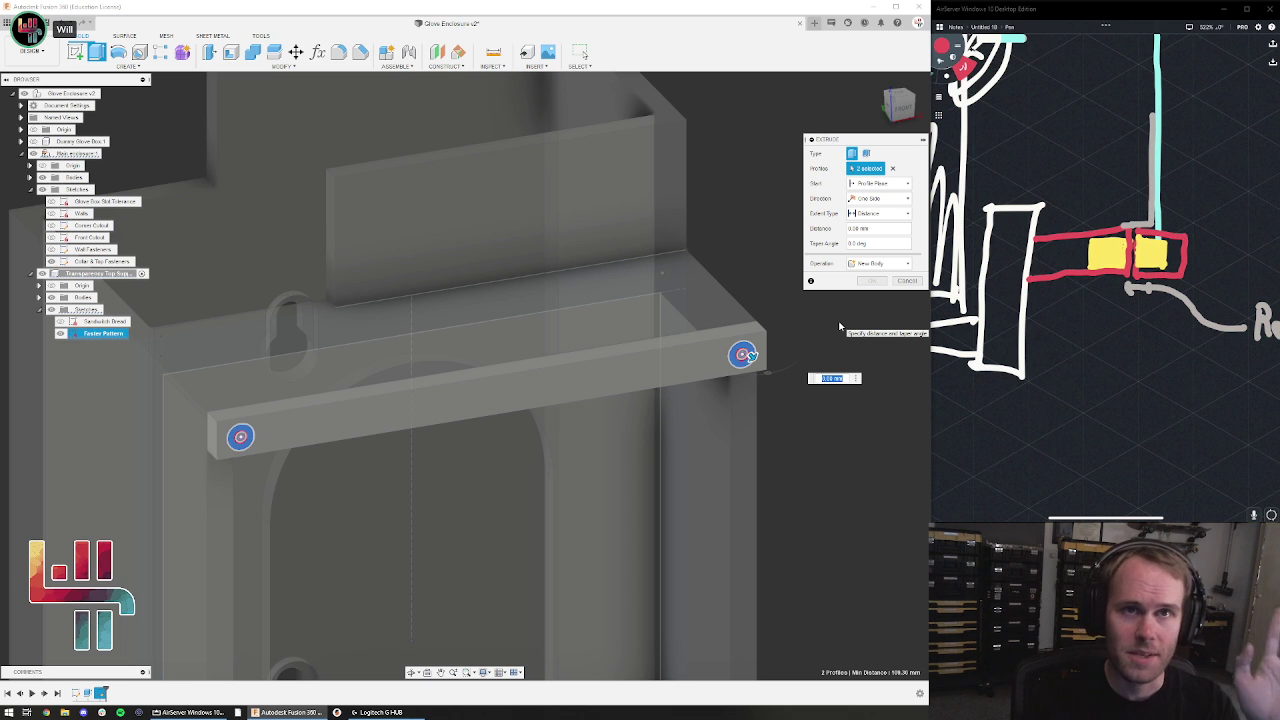
shift+middle_drag(765, 362, 752, 352)
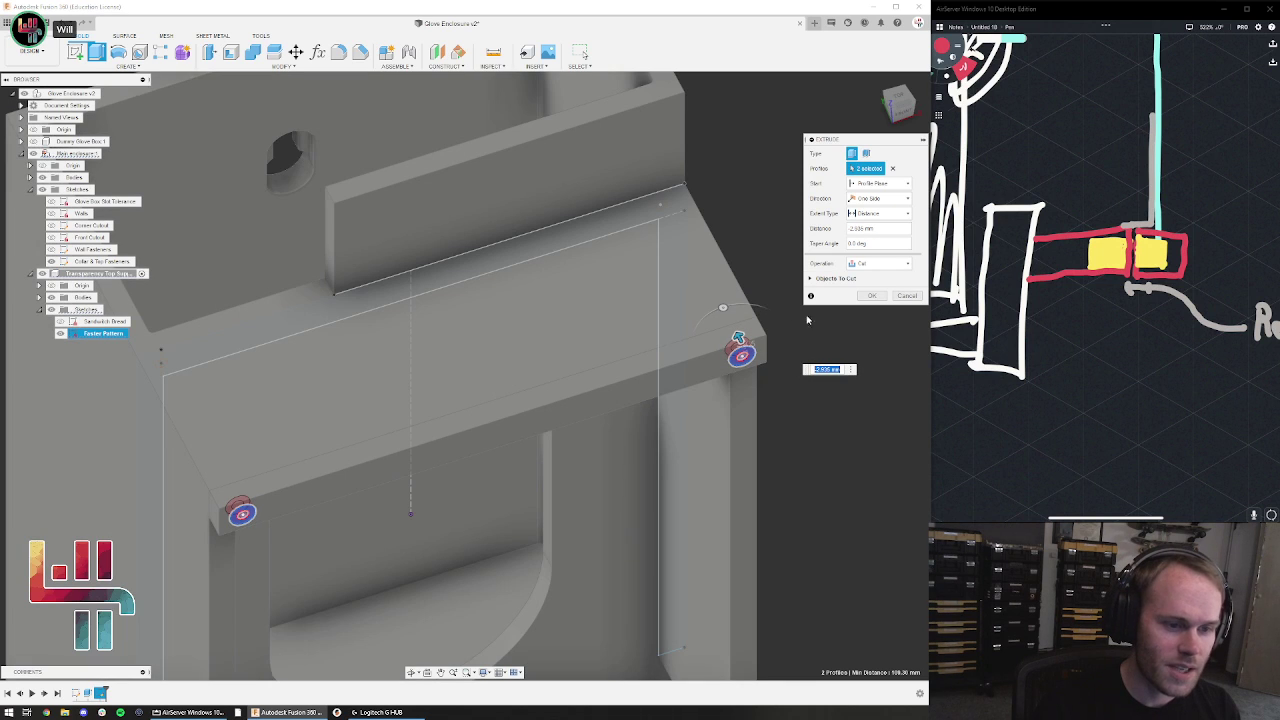
text(-4)
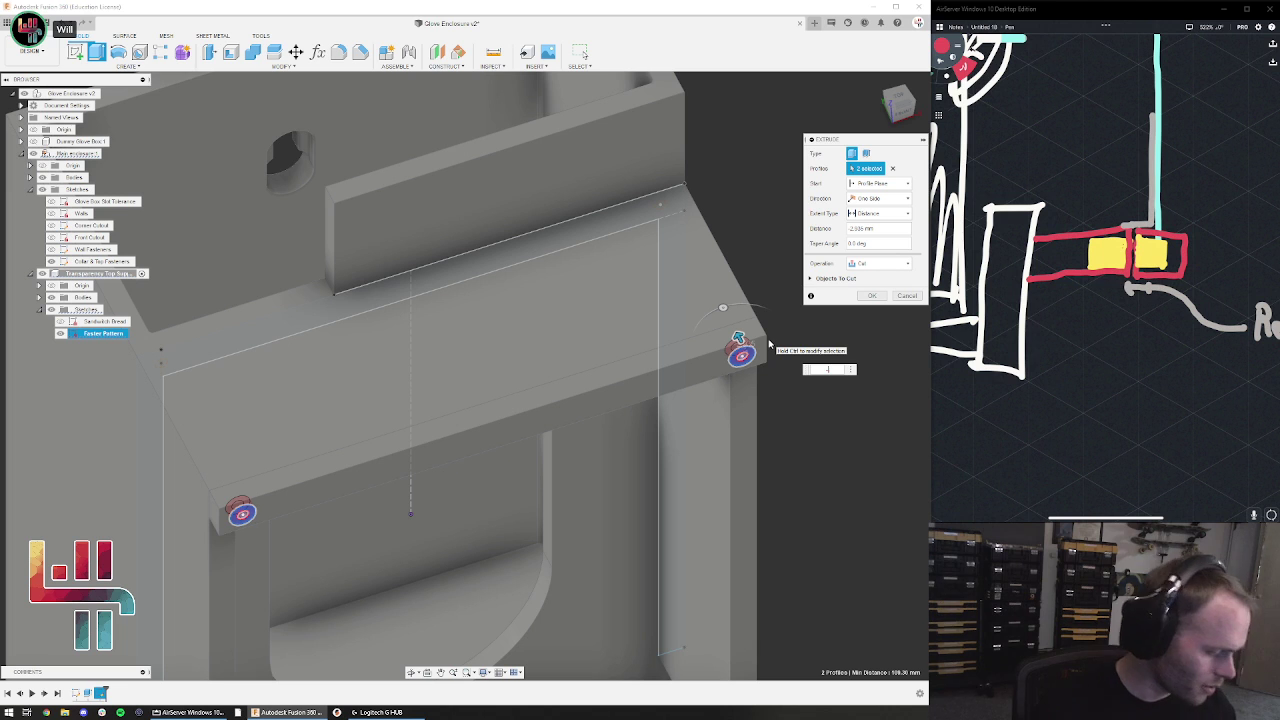
key(BackSpace)
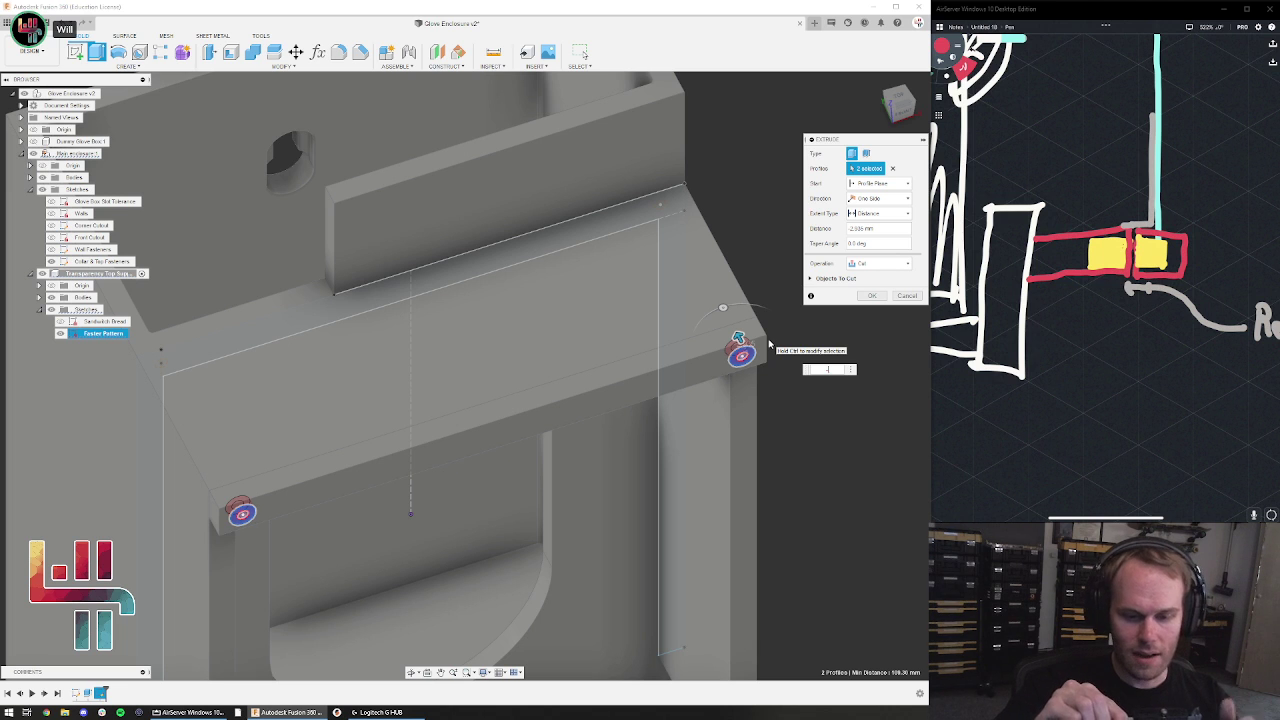
text(4)
key(Return)
scroll(650, 403, up, 4)
scroll(700, 398, down, 4)
shift+middle_drag(730, 390, 801, 334)
click(800, 336)
ctrl+click(289, 503)
scroll(289, 503, up, 3)
scroll(300, 495, down, 6)
click(645, 347)
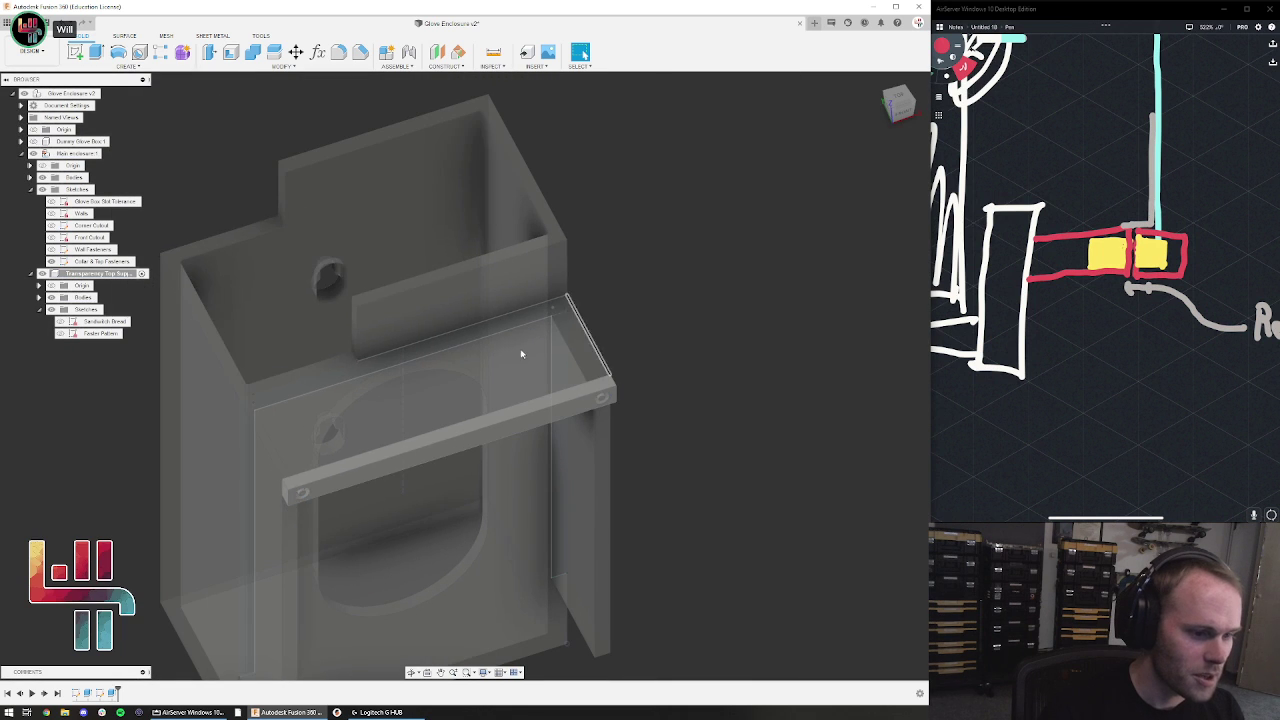
Start an Extrude of the Fastener Pattern's inner circle, hiding the support bar body for profile selection and showing it again
scroll(300, 495, up, 5)
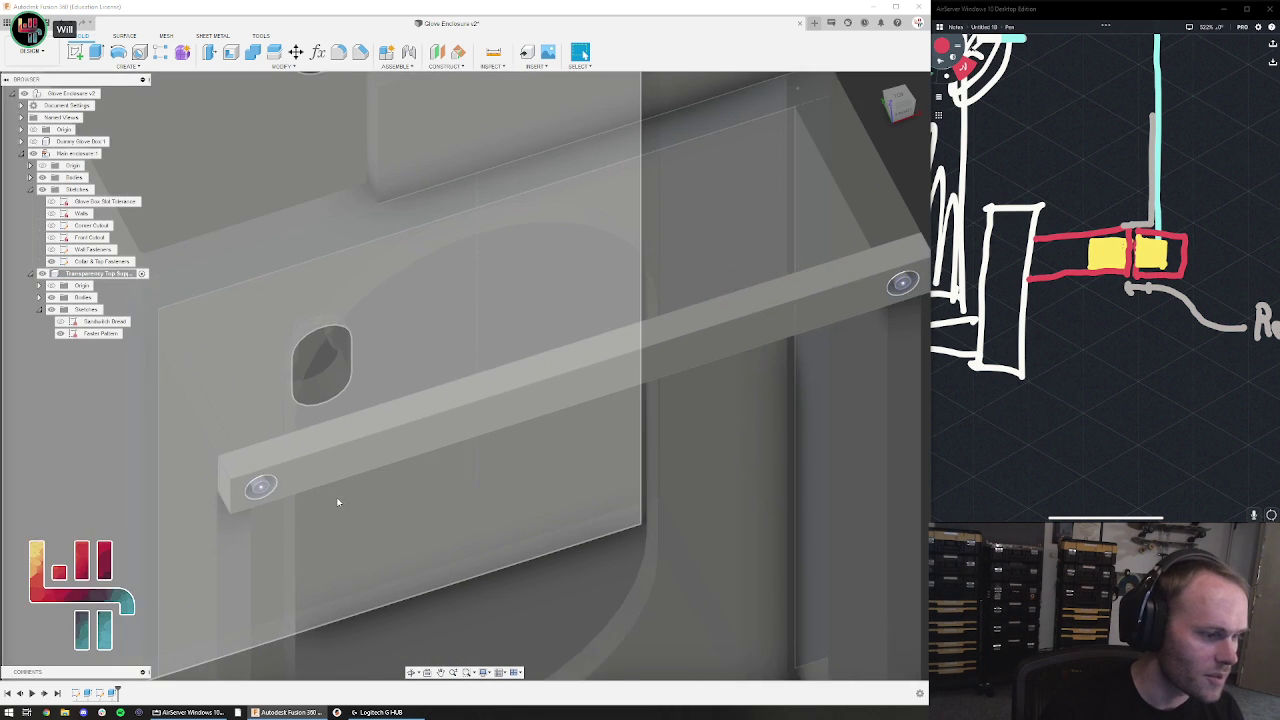
click(50, 297)
click(256, 483)
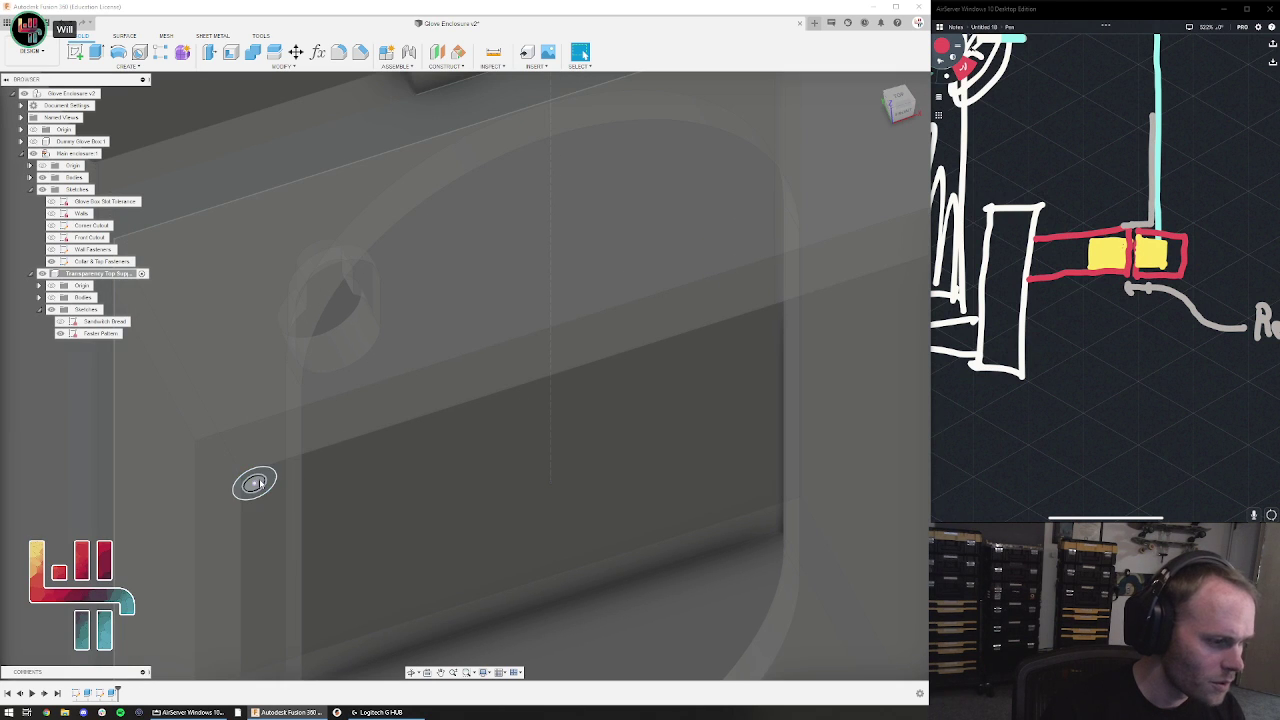
middle_drag(816, 337, 371, 437)
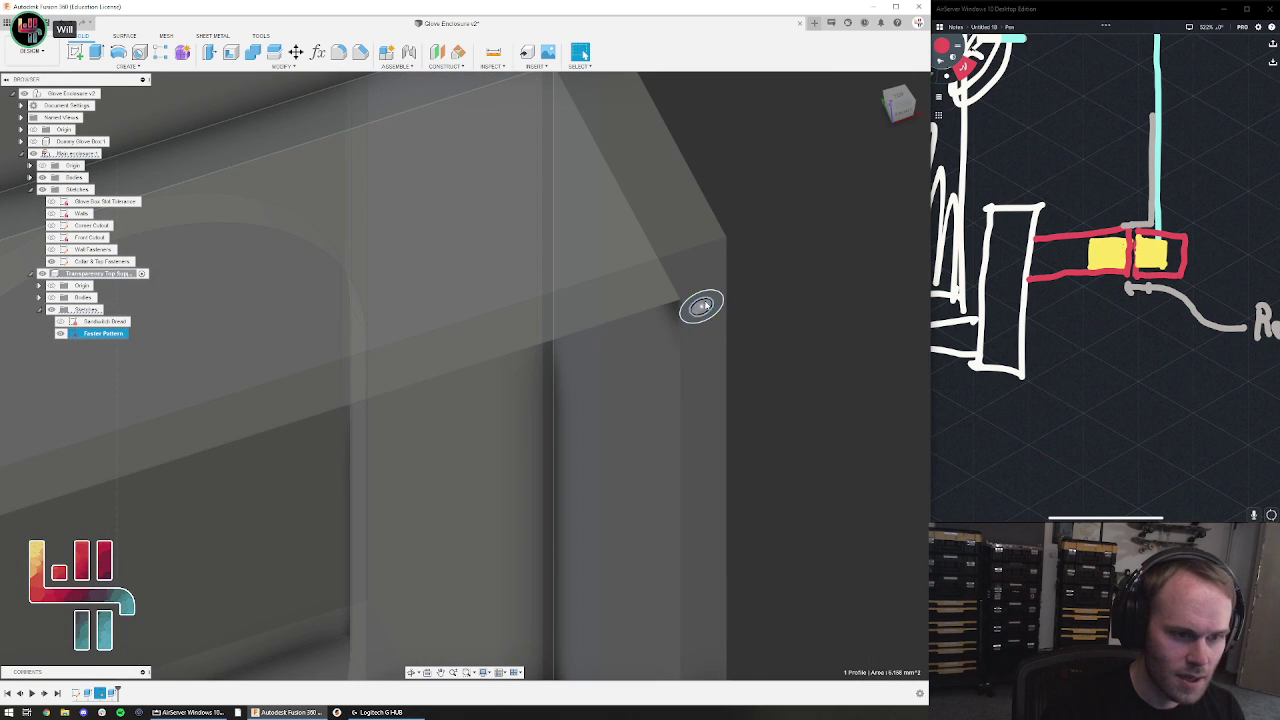
ctrl+click(707, 306)
scroll(872, 337, down, 5)
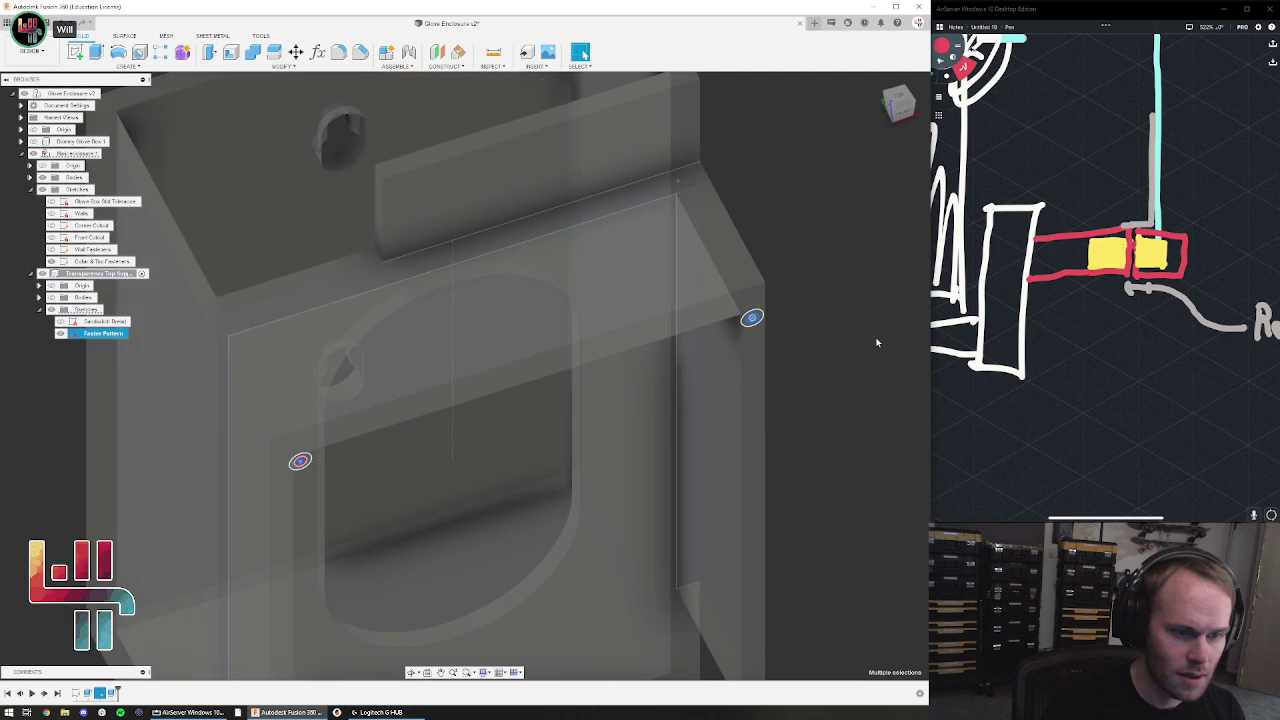
click(97, 52)
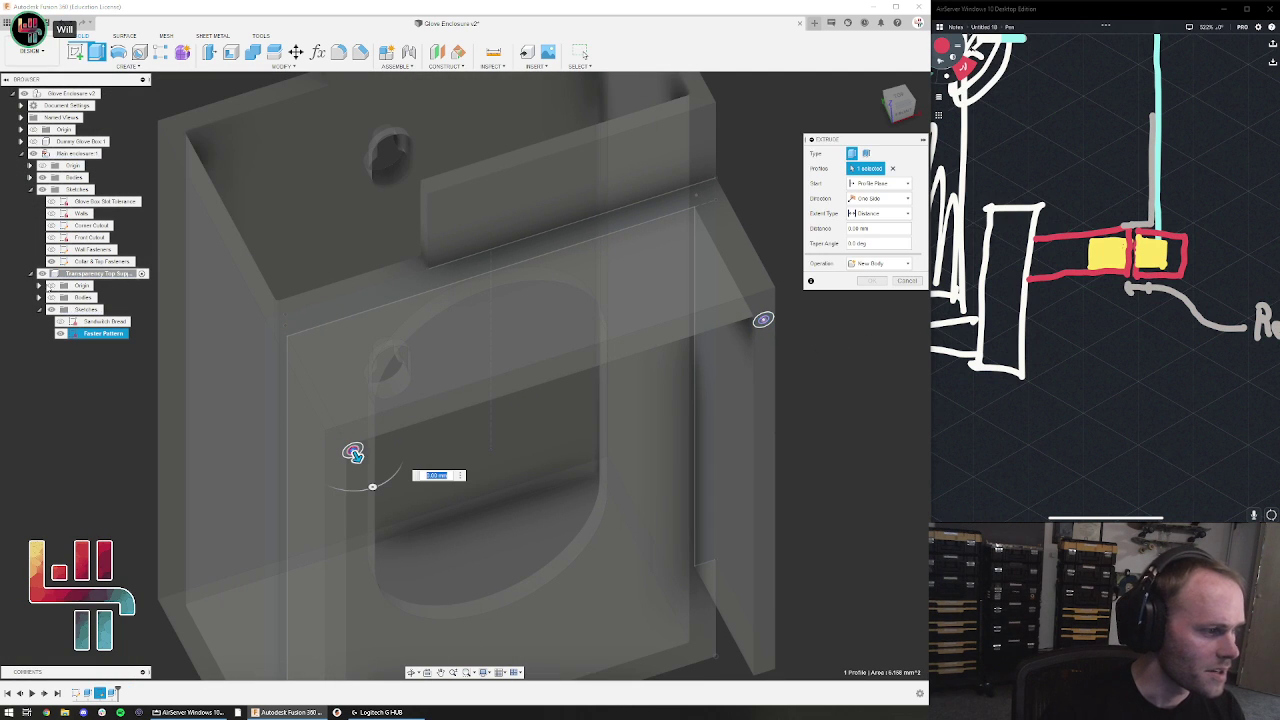
click(52, 298)
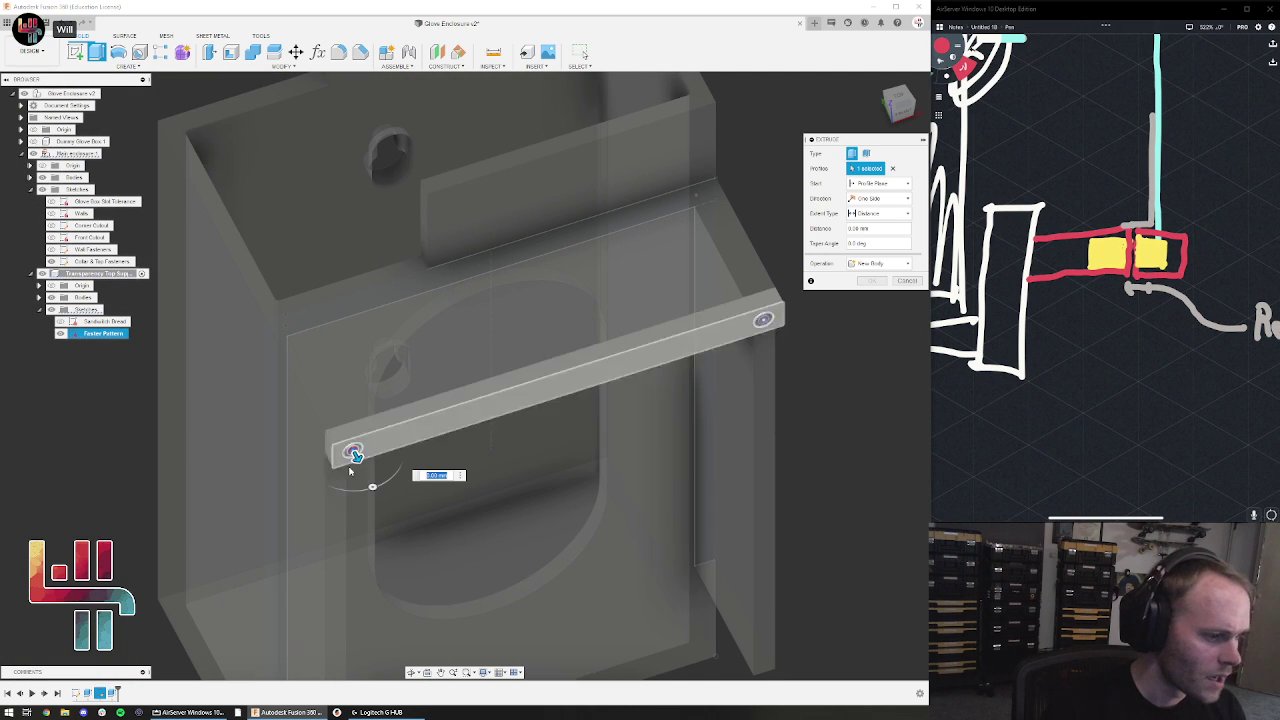
Add the inner circle at the bar's other end and extrude both inward as a cut about 25 mm deep
scroll(491, 478, down, 1)
drag(367, 456, 420, 535)
scroll(760, 350, up, 6)
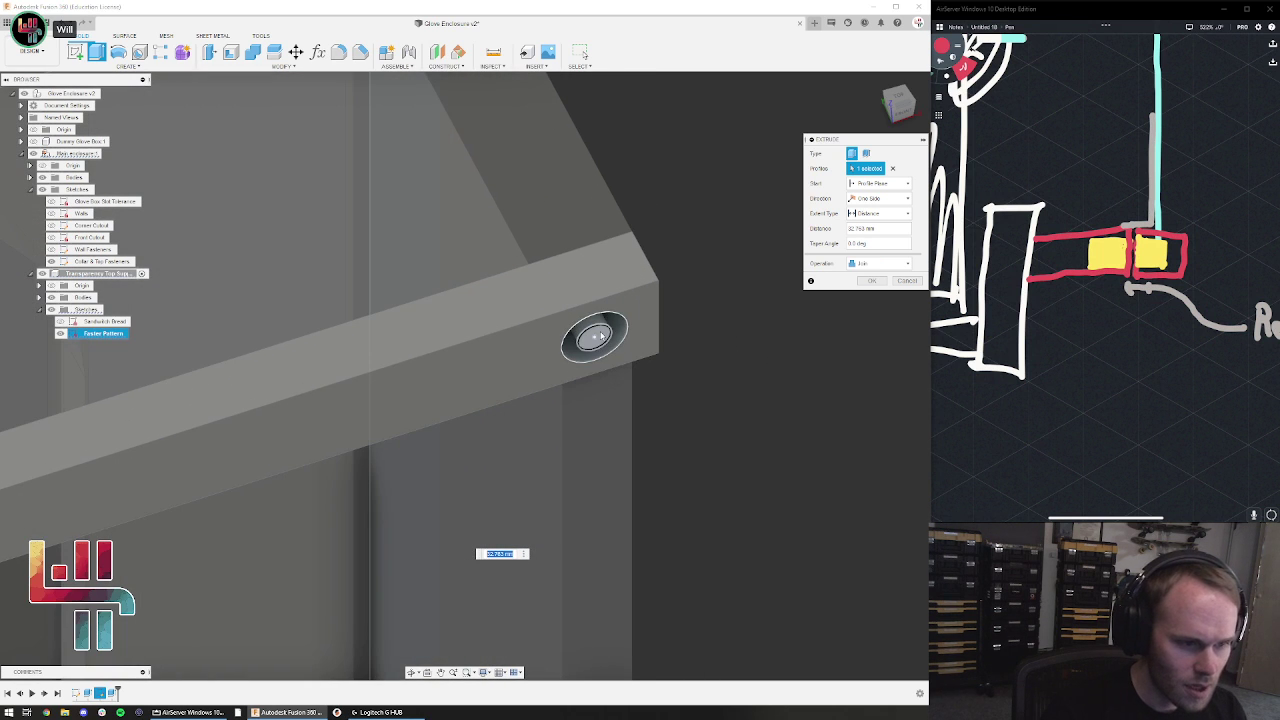
ctrl+click(601, 337)
scroll(724, 481, down, 6)
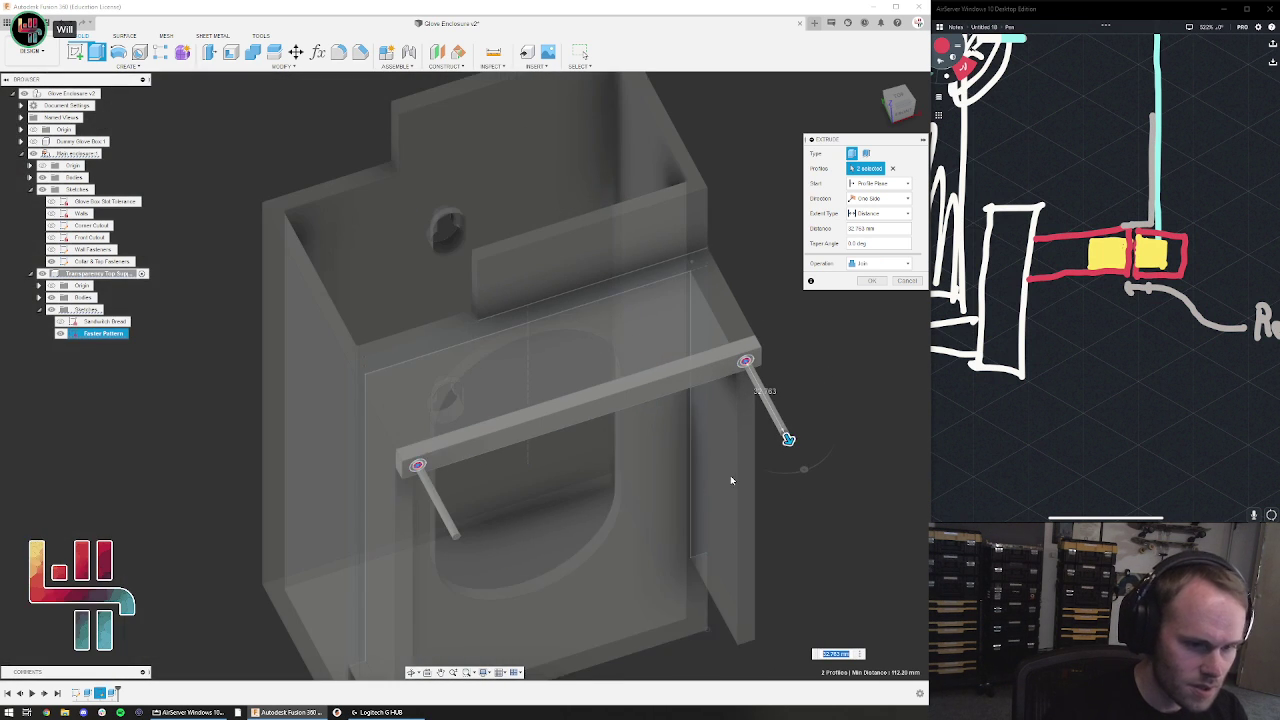
drag(790, 442, 716, 306)
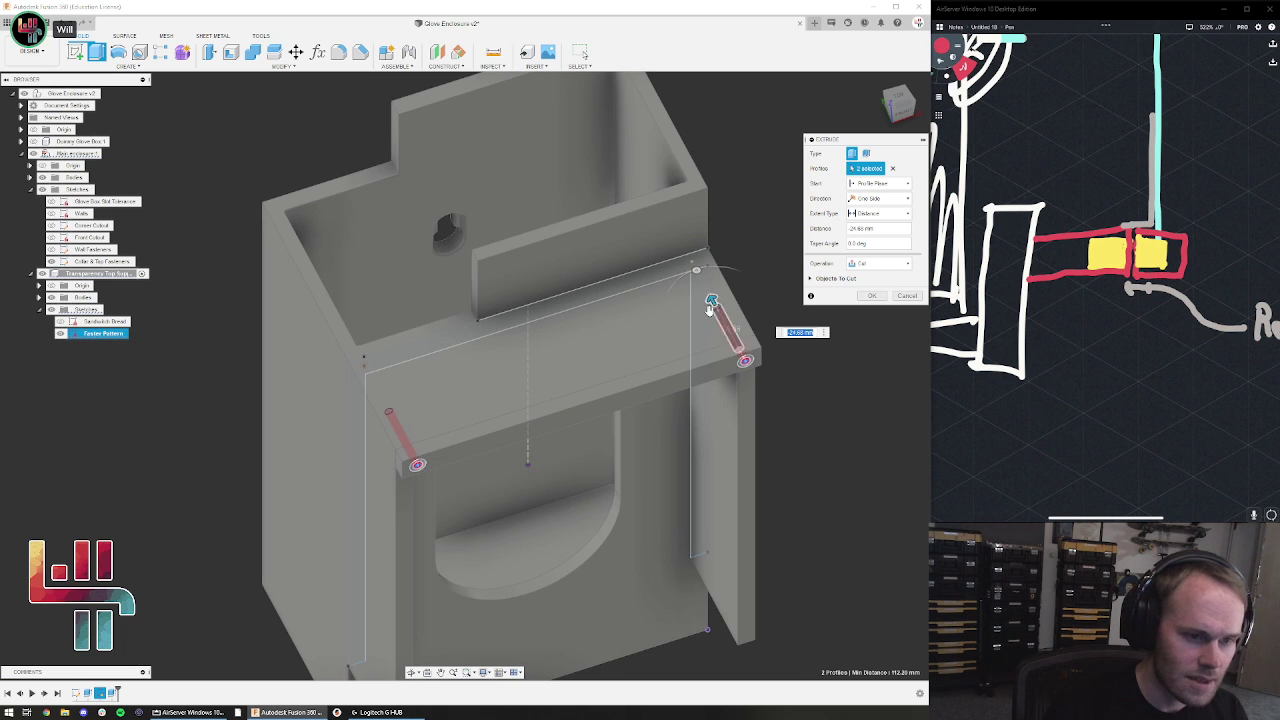
Shorten the cut through both inner circles to about 15.8 mm
shift+middle_drag(807, 446, 697, 409)
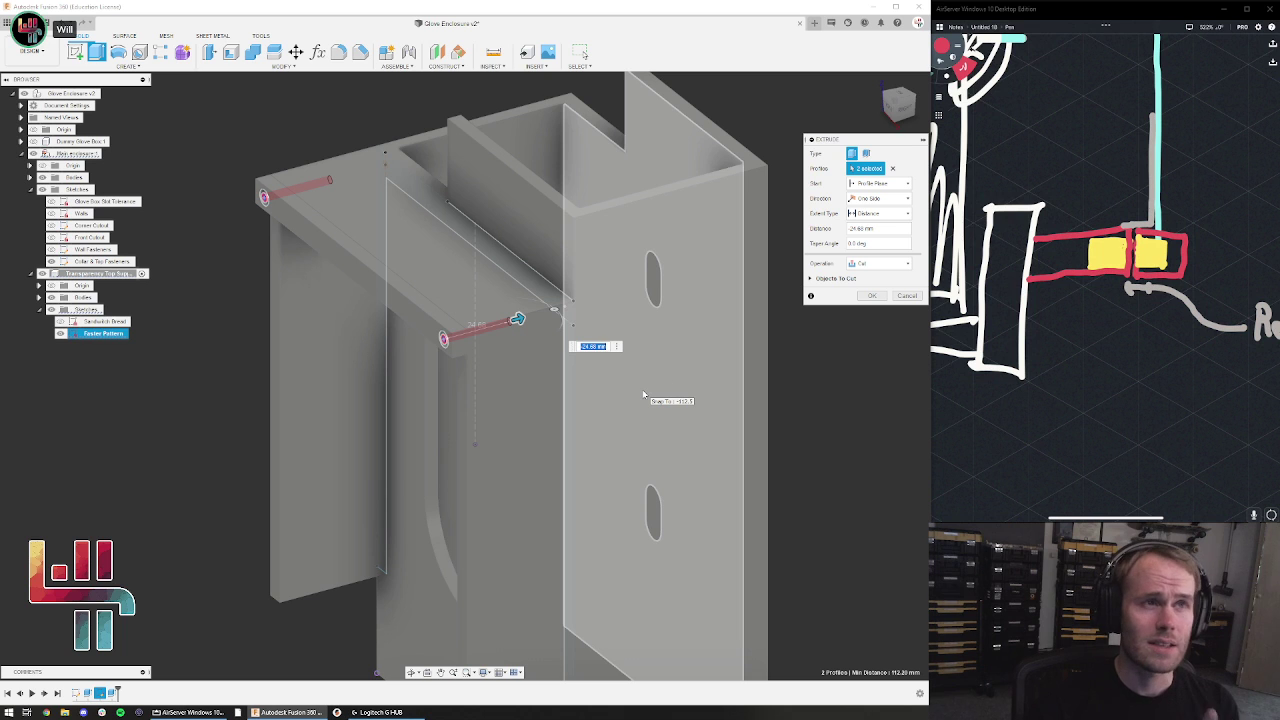
scroll(524, 375, up, 5)
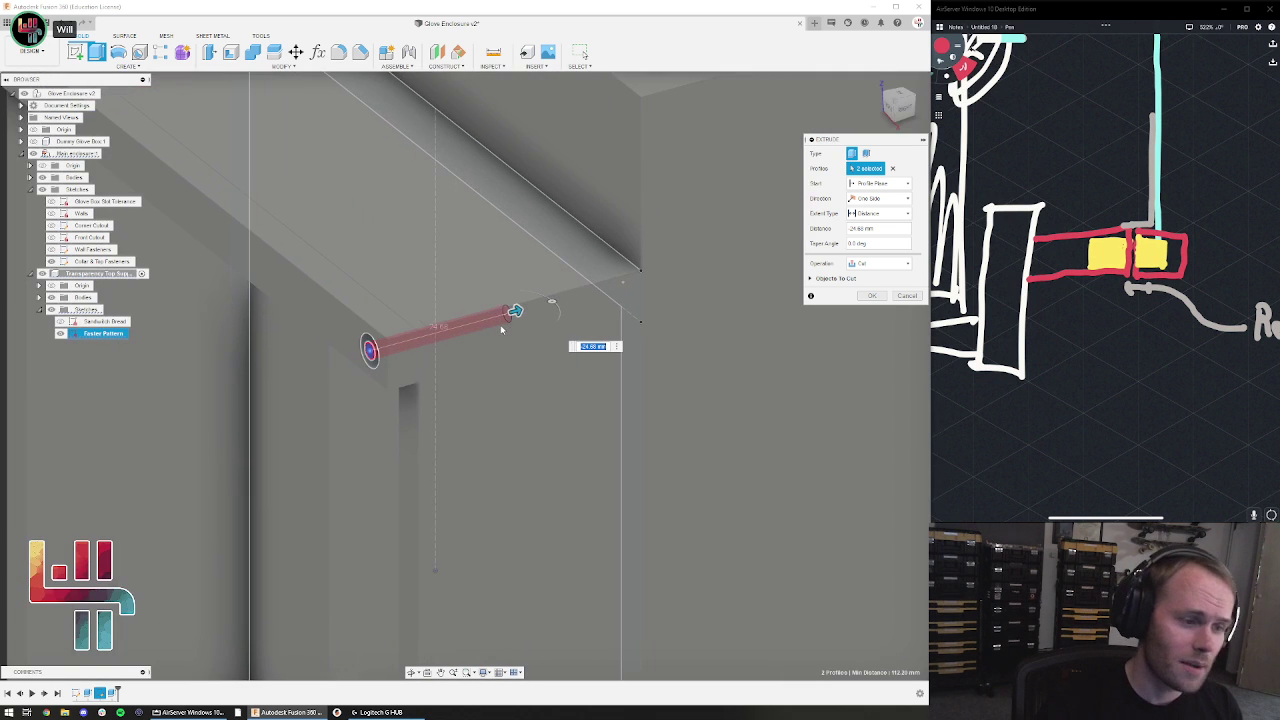
scroll(524, 375, down, 5)
shift+middle_drag(723, 457, 629, 491)
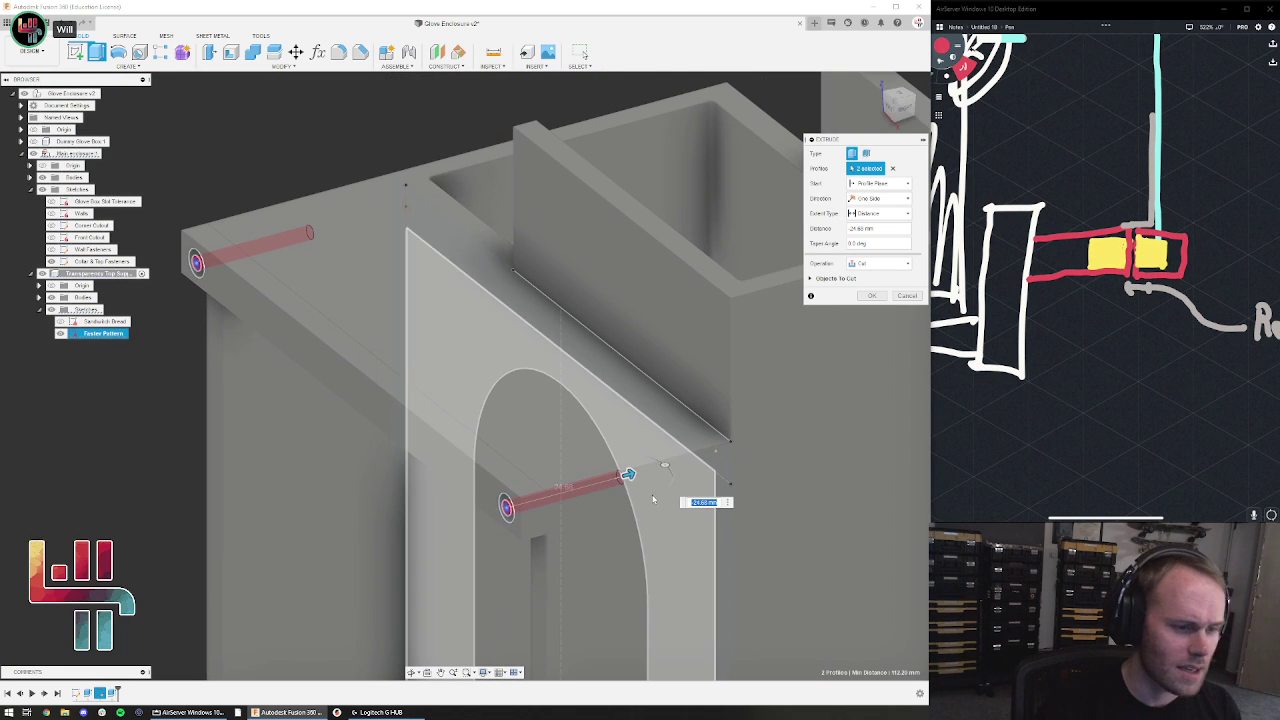
drag(627, 475, 626, 476)
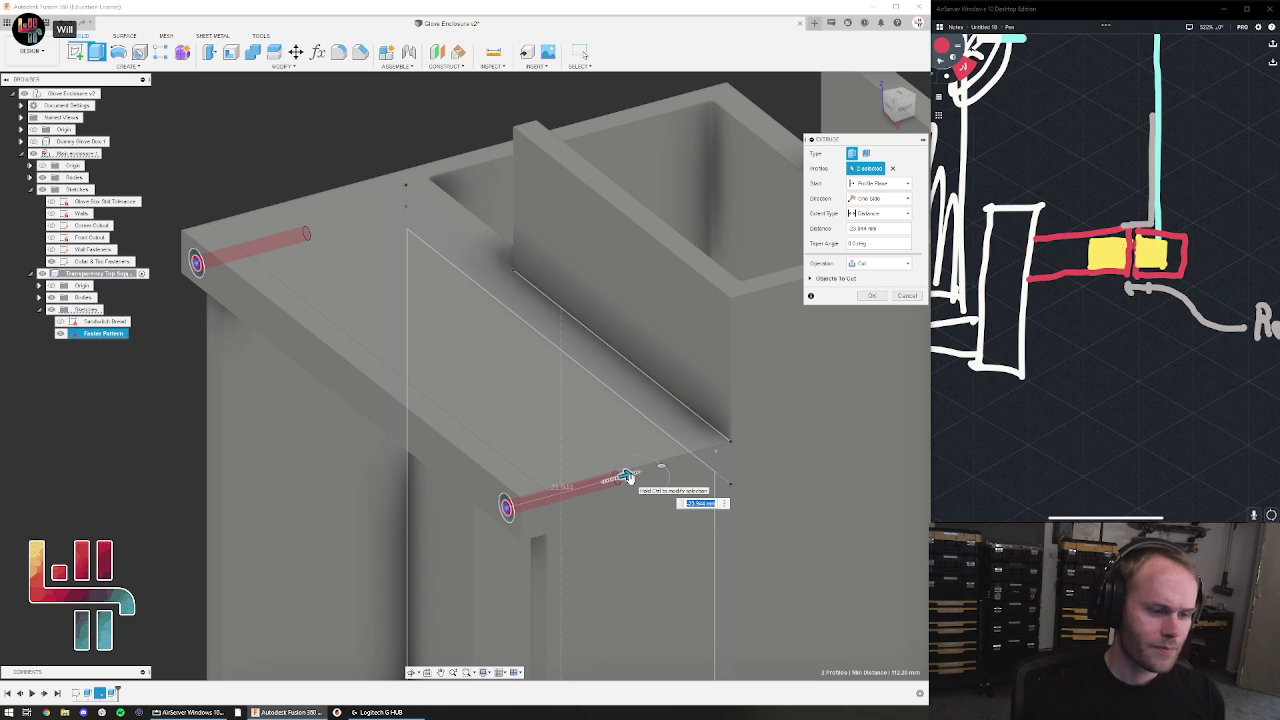
drag(626, 477, 591, 480)
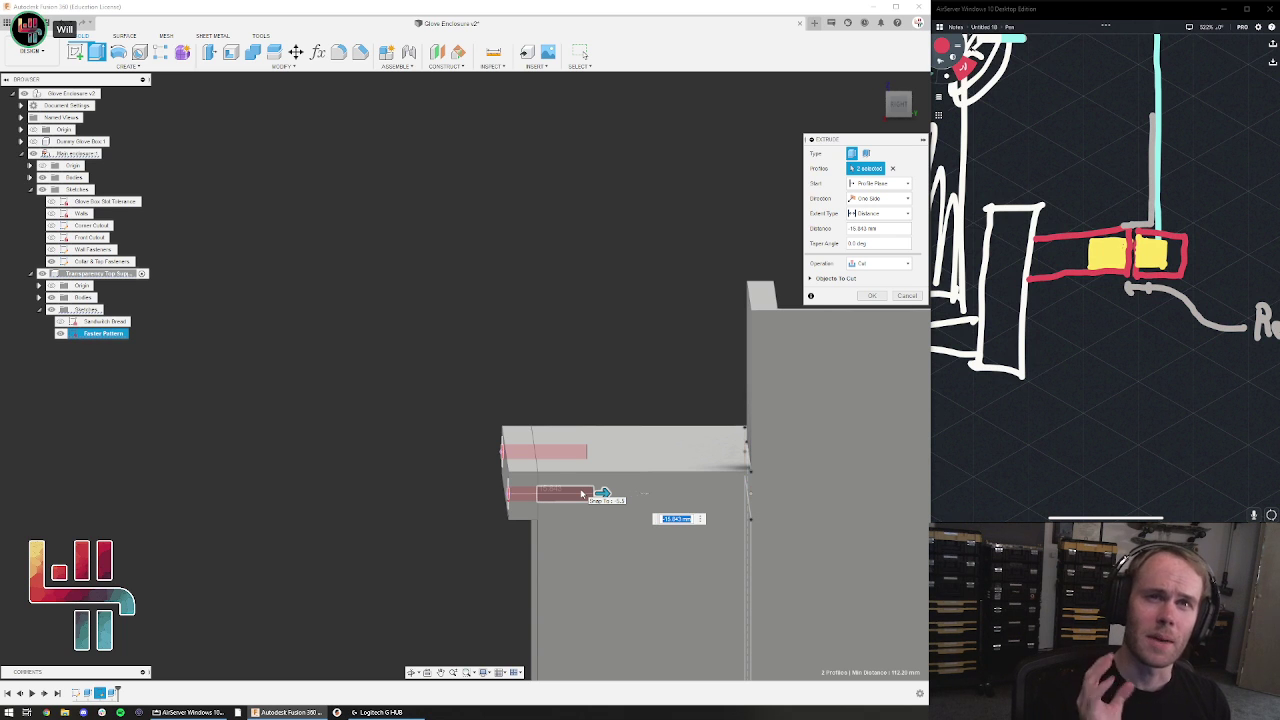
Set the start of the inner circle cut to Object
shift+middle_drag(372, 492, 437, 508)
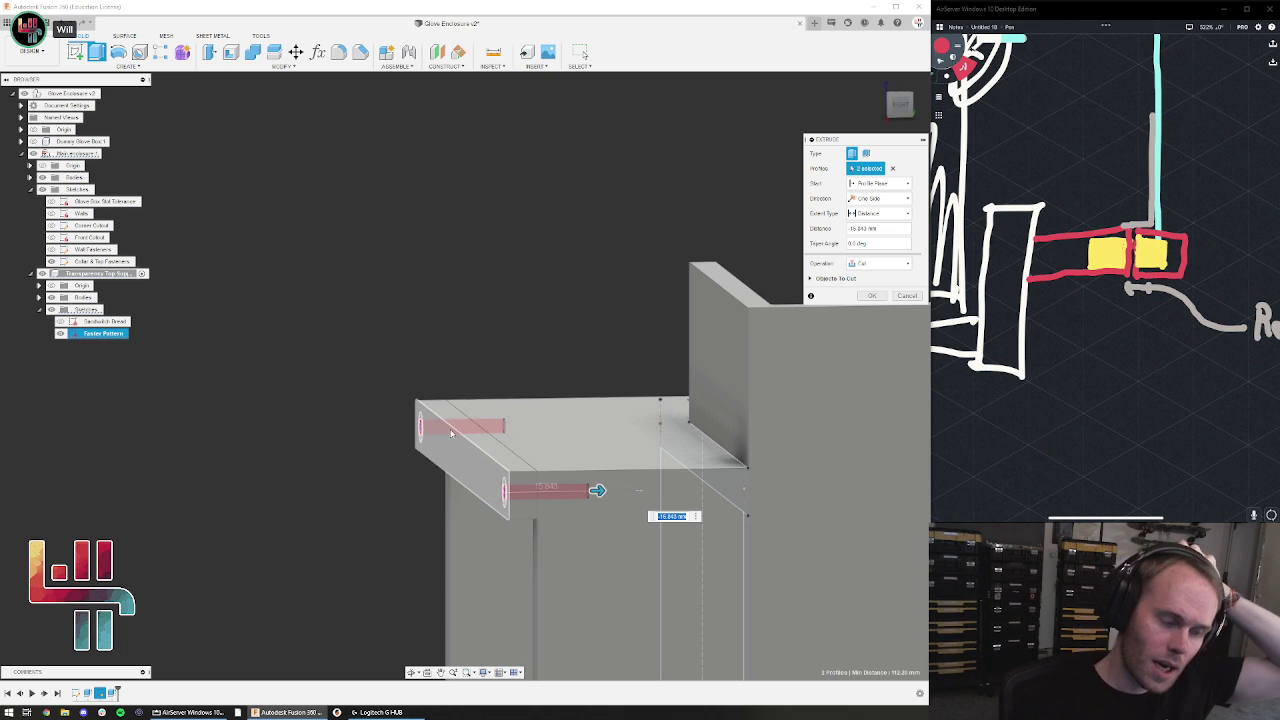
shift+middle_drag(415, 418, 766, 566)
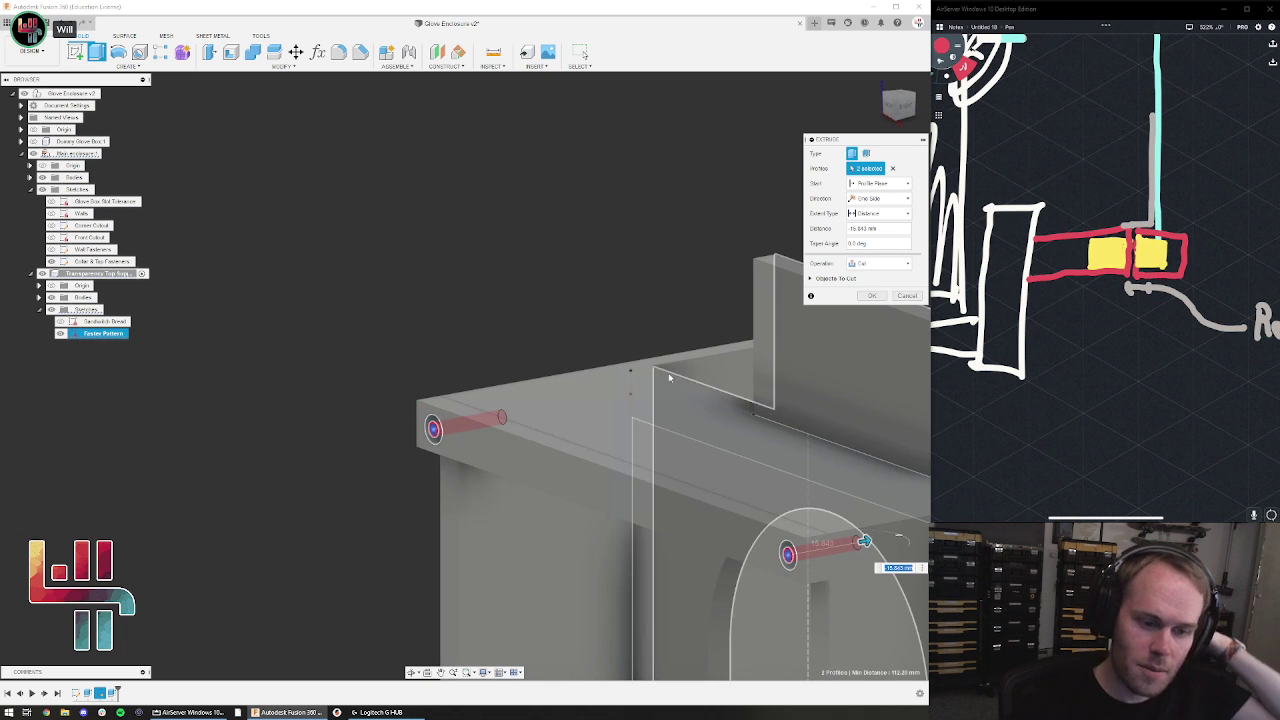
shift+middle_drag(766, 566, 771, 380)
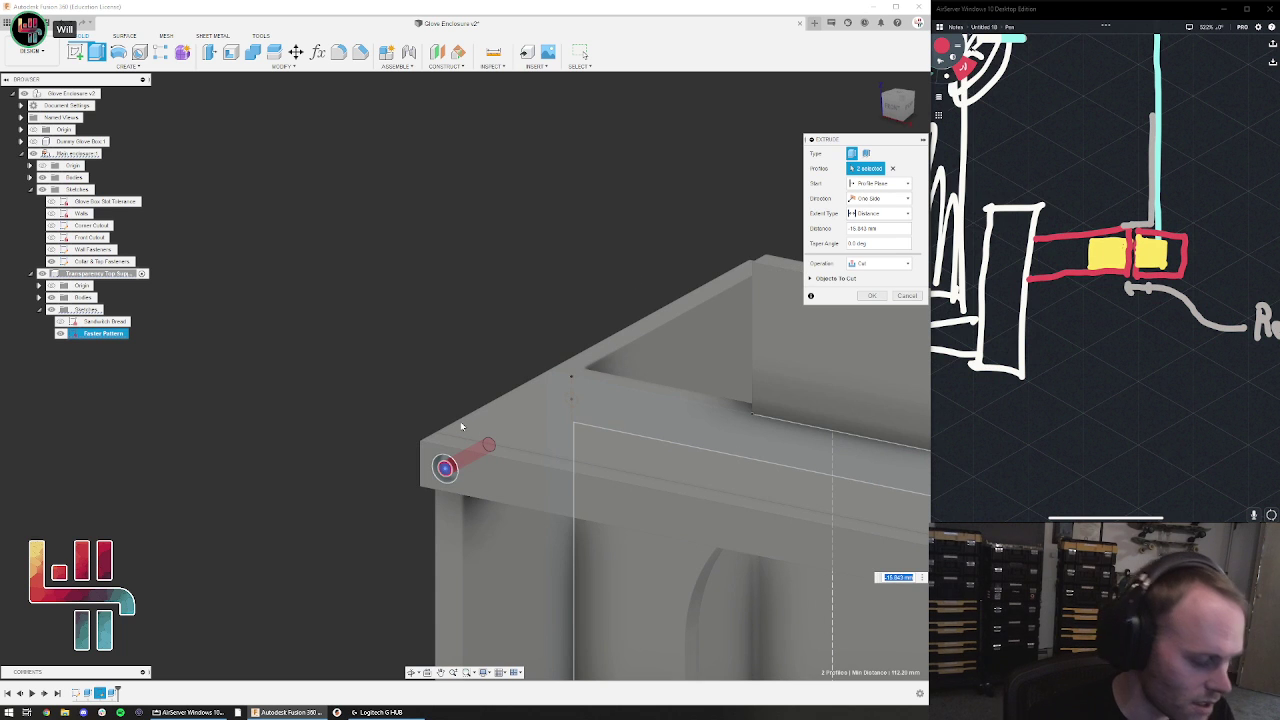
scroll(499, 459, up, 8)
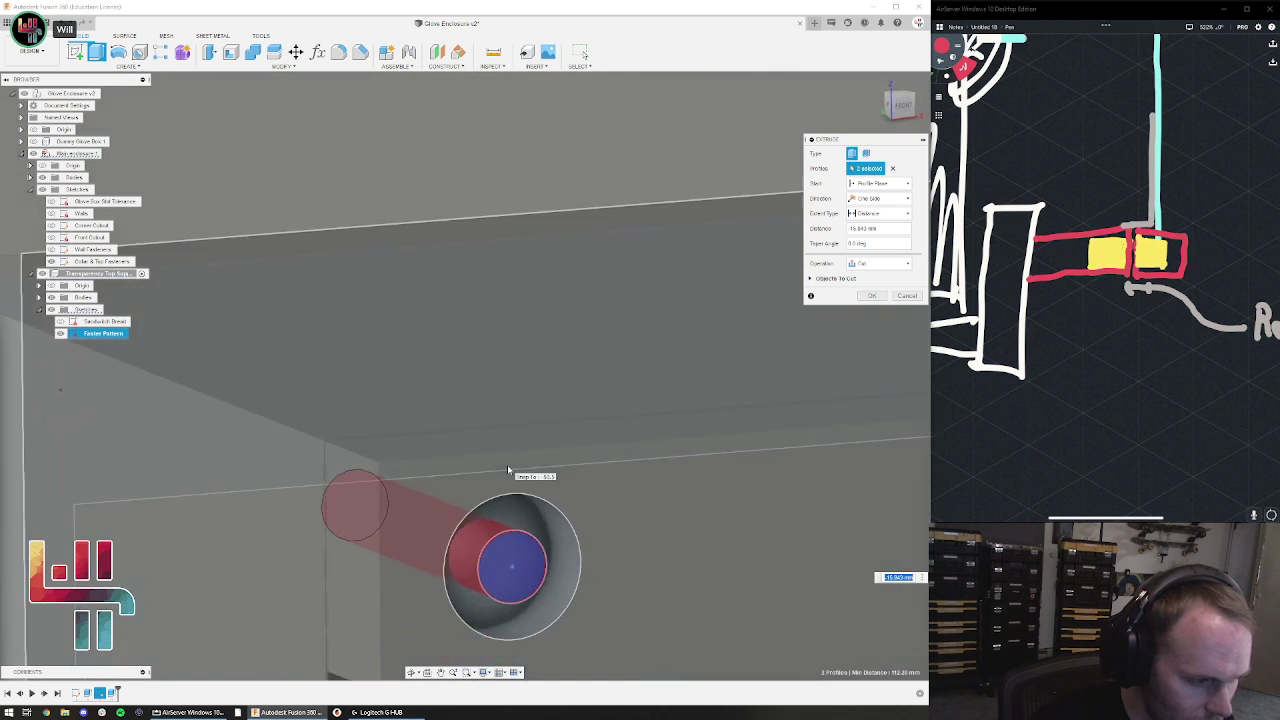
shift+middle_drag(507, 468, 507, 419)
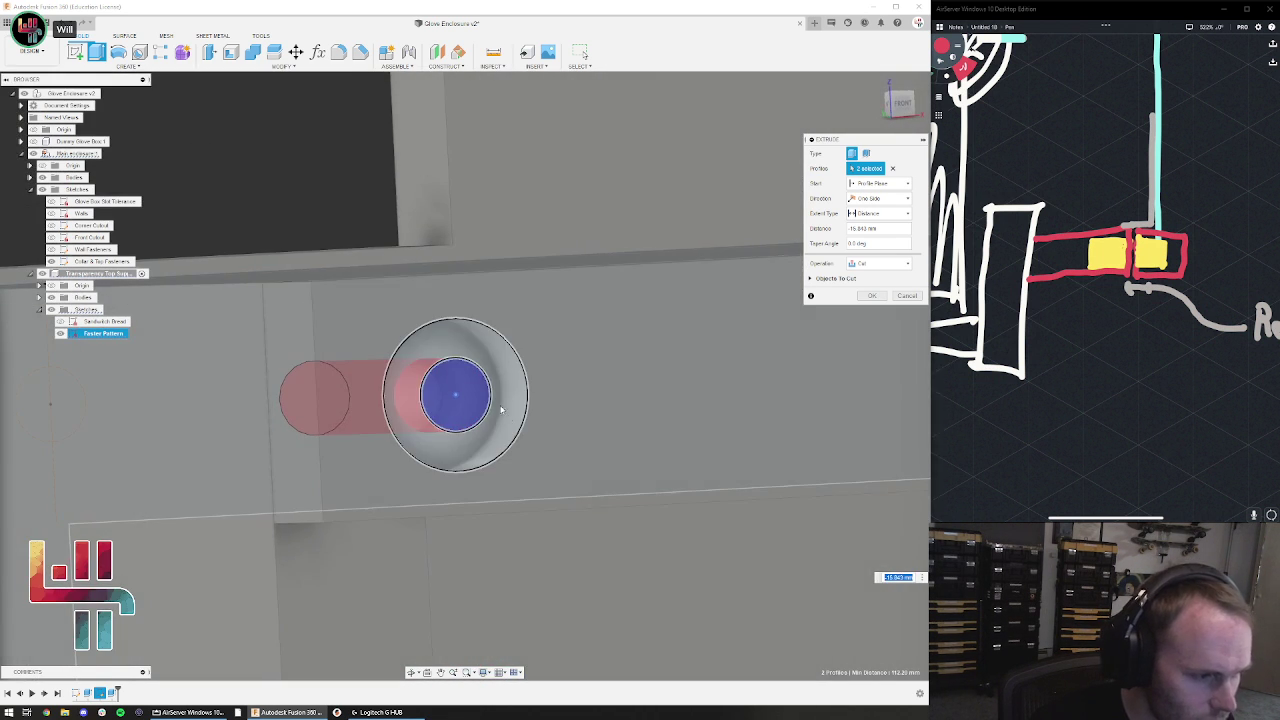
click(878, 183)
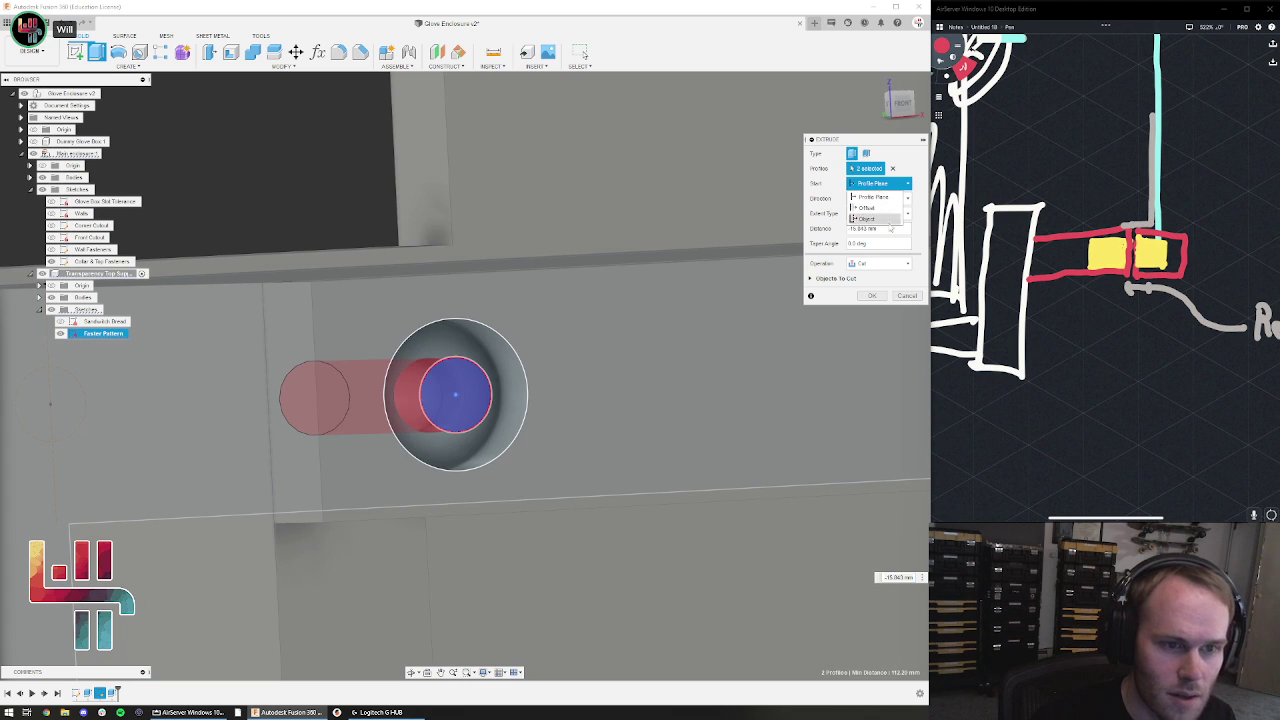
click(866, 219)
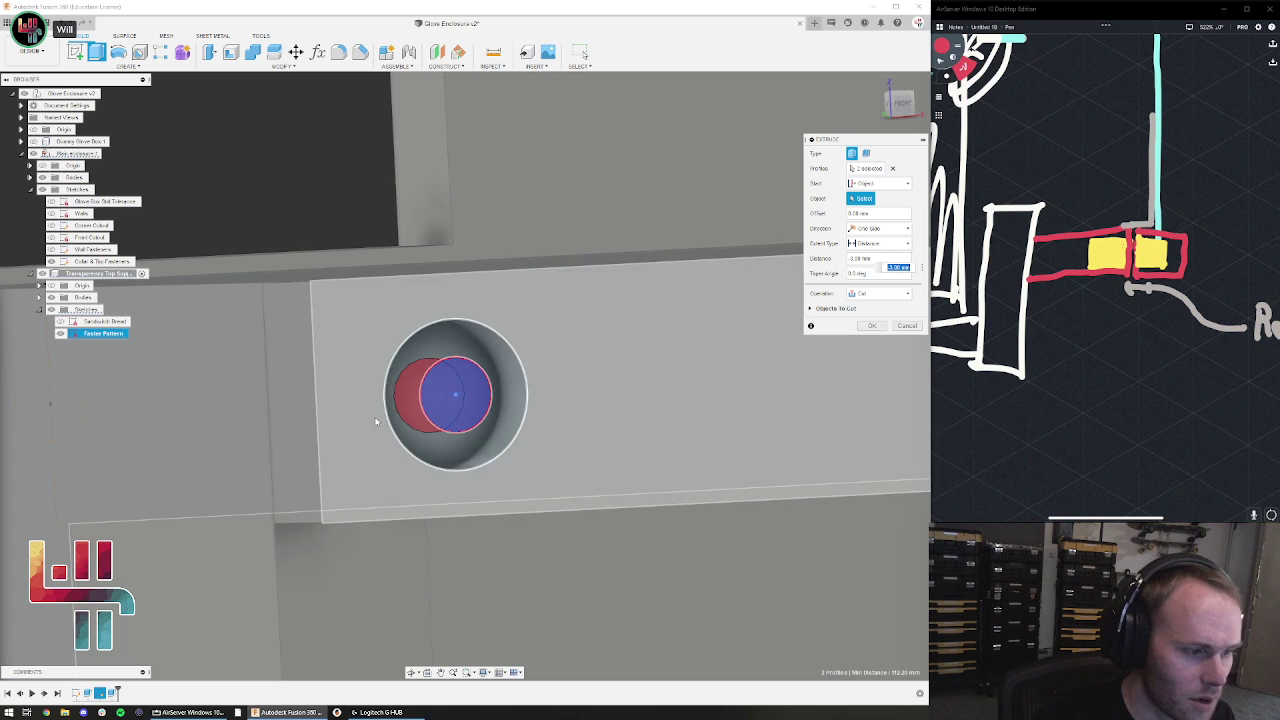
Choose the floor of the fastener recess at the bar's end as the cut's start object
scroll(326, 434, down, 3)
scroll(326, 434, down, 4)
middle_drag(669, 400, 171, 493)
shift+middle_drag(371, 480, 440, 403)
scroll(381, 497, up, 2)
scroll(381, 497, up, 2)
scroll(417, 407, up, 1)
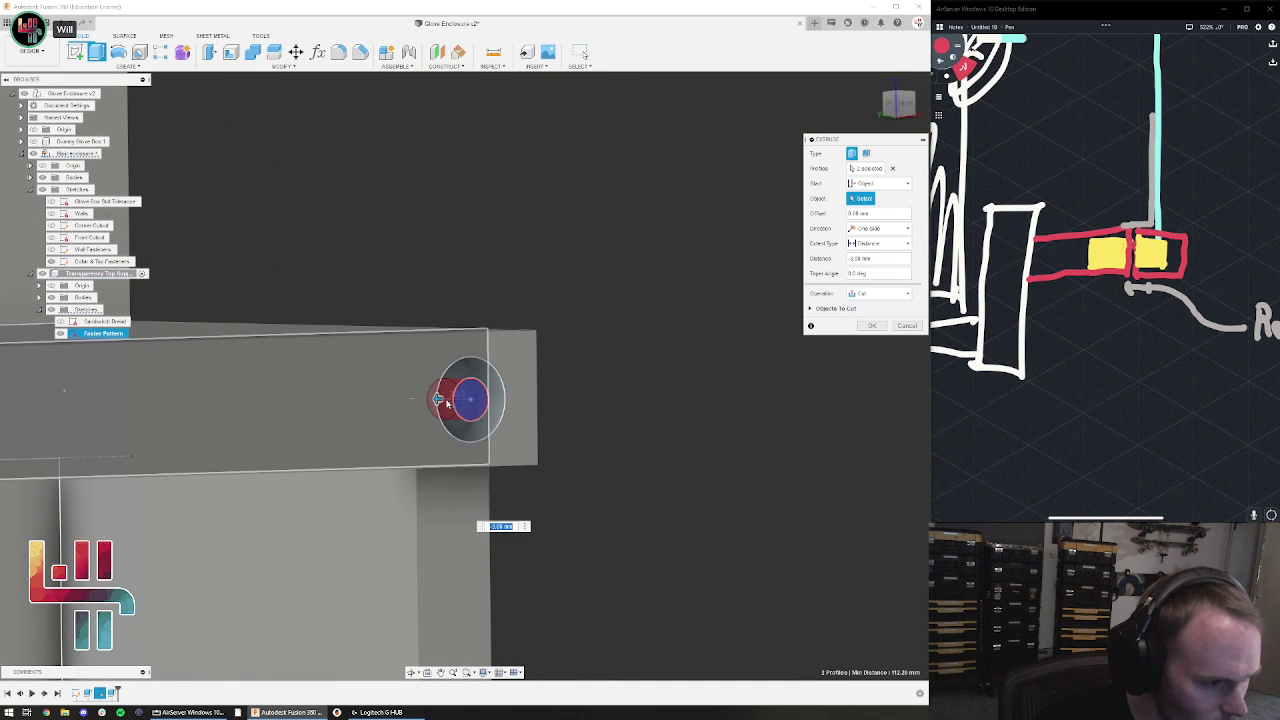
mouse_move(434, 400)
mouse_down()
mouse_move(362, 398)
mouse_move(458, 402)
mouse_move(442, 399)
mouse_up()
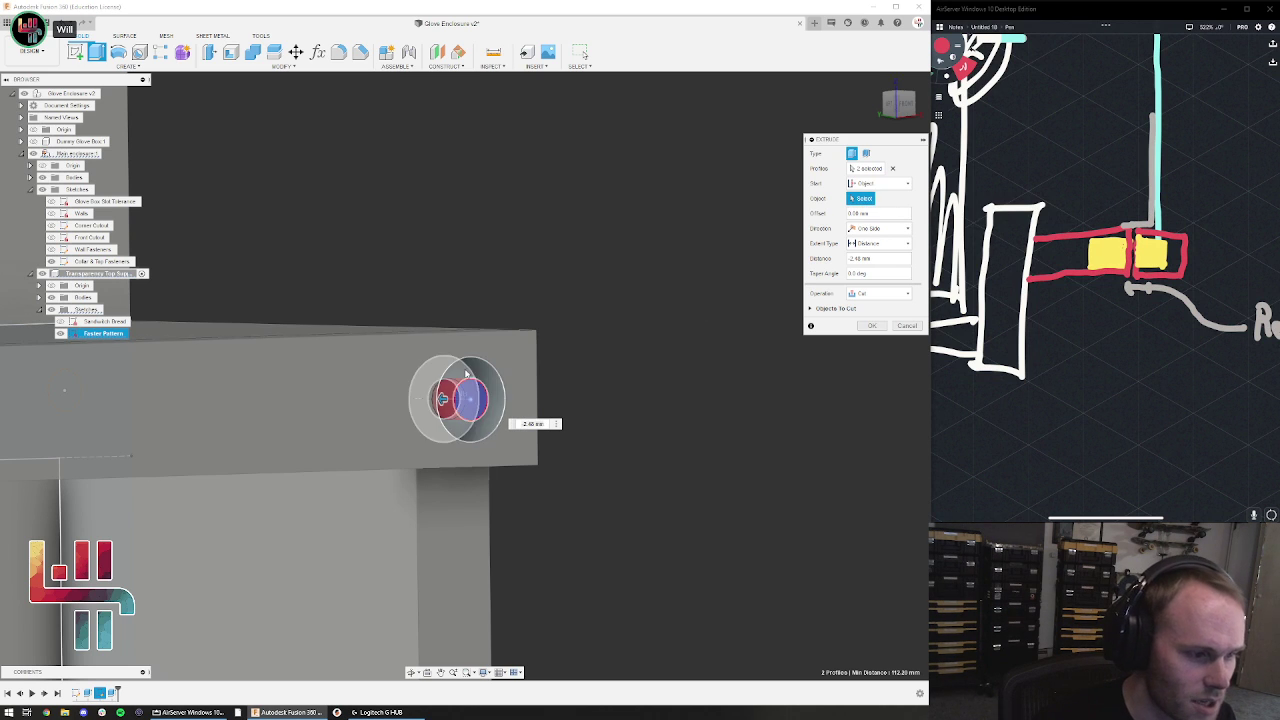
click(495, 396)
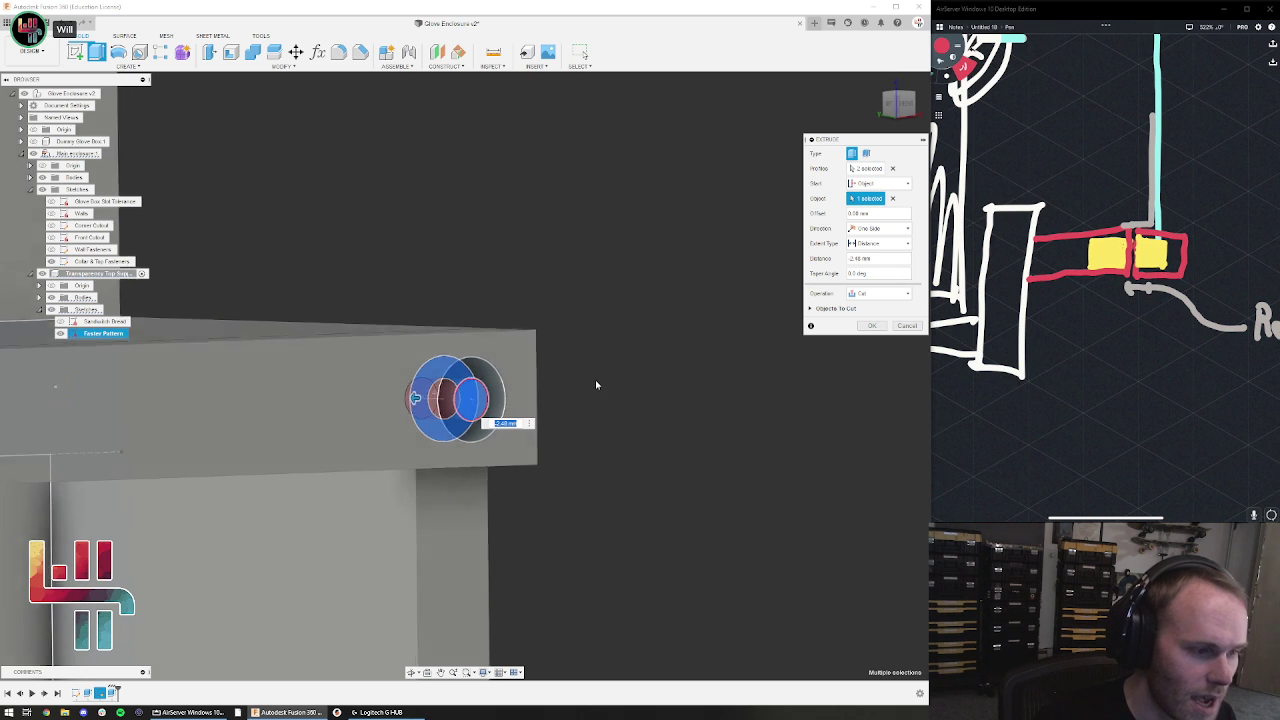
Set the distance of the inner circle cut to -10 mm and complete the extrude
click(852, 258)
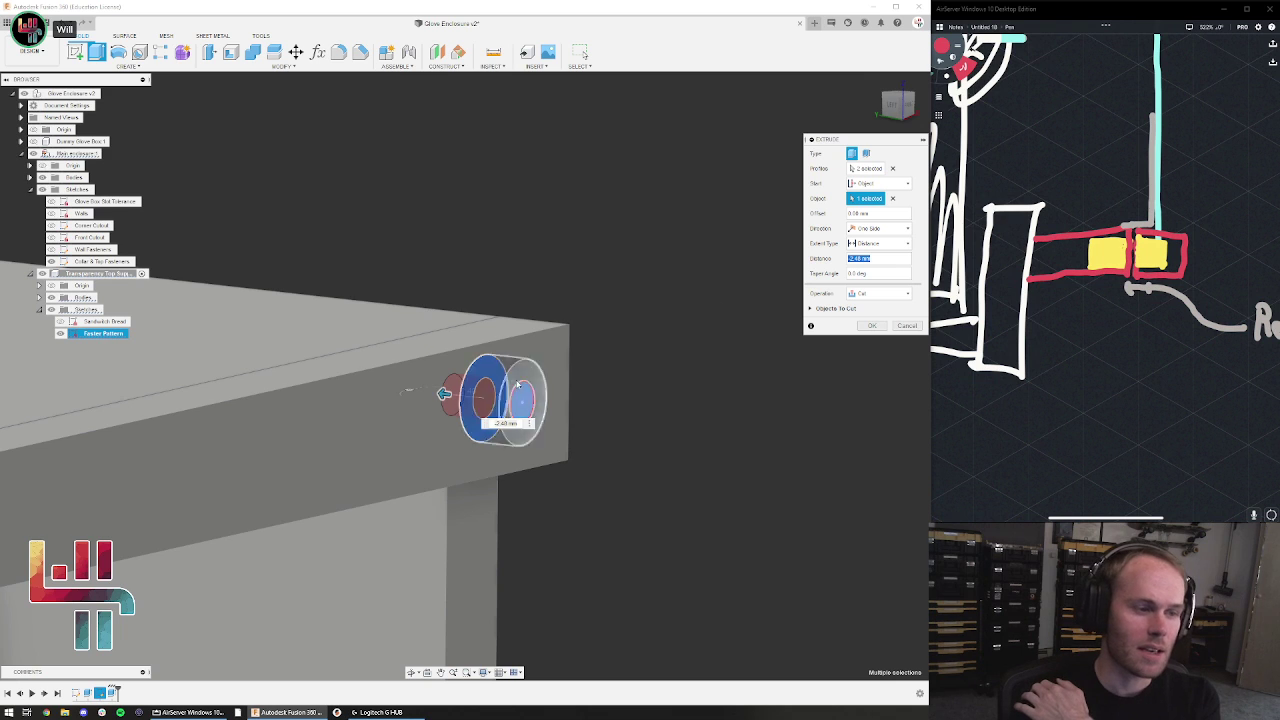
scroll(649, 358, down, 5)
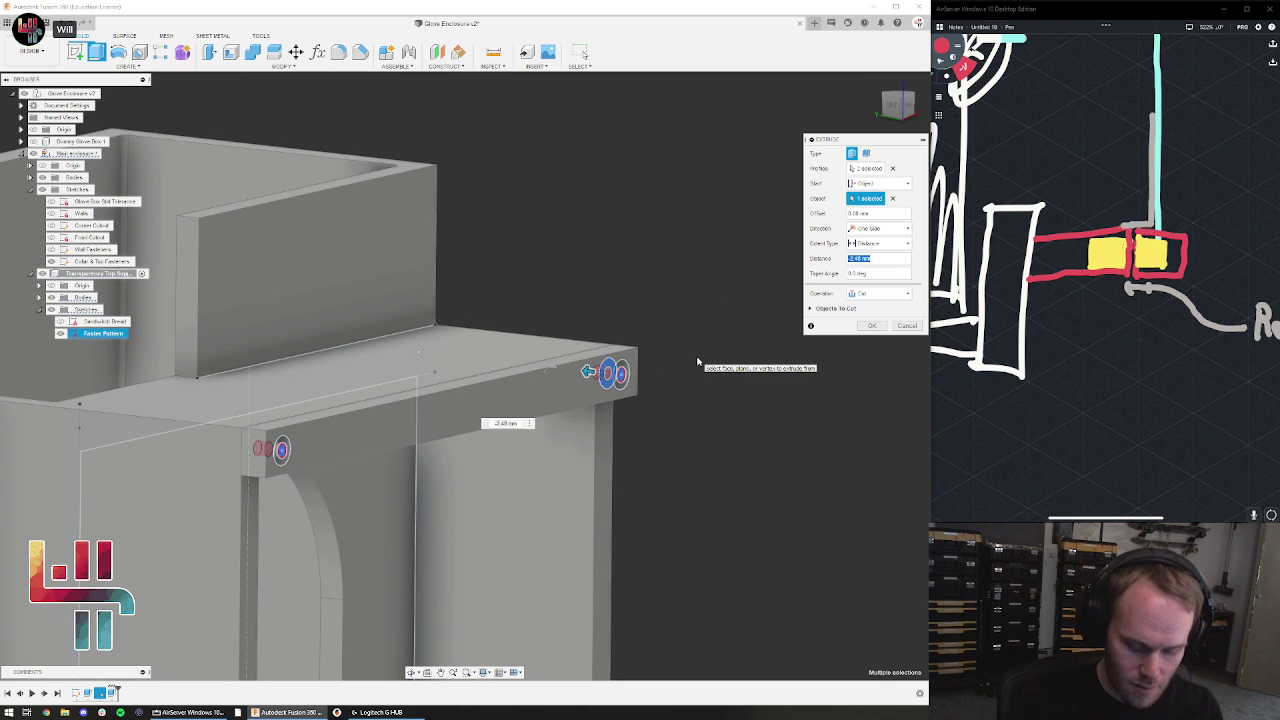
scroll(600, 372, up, 5)
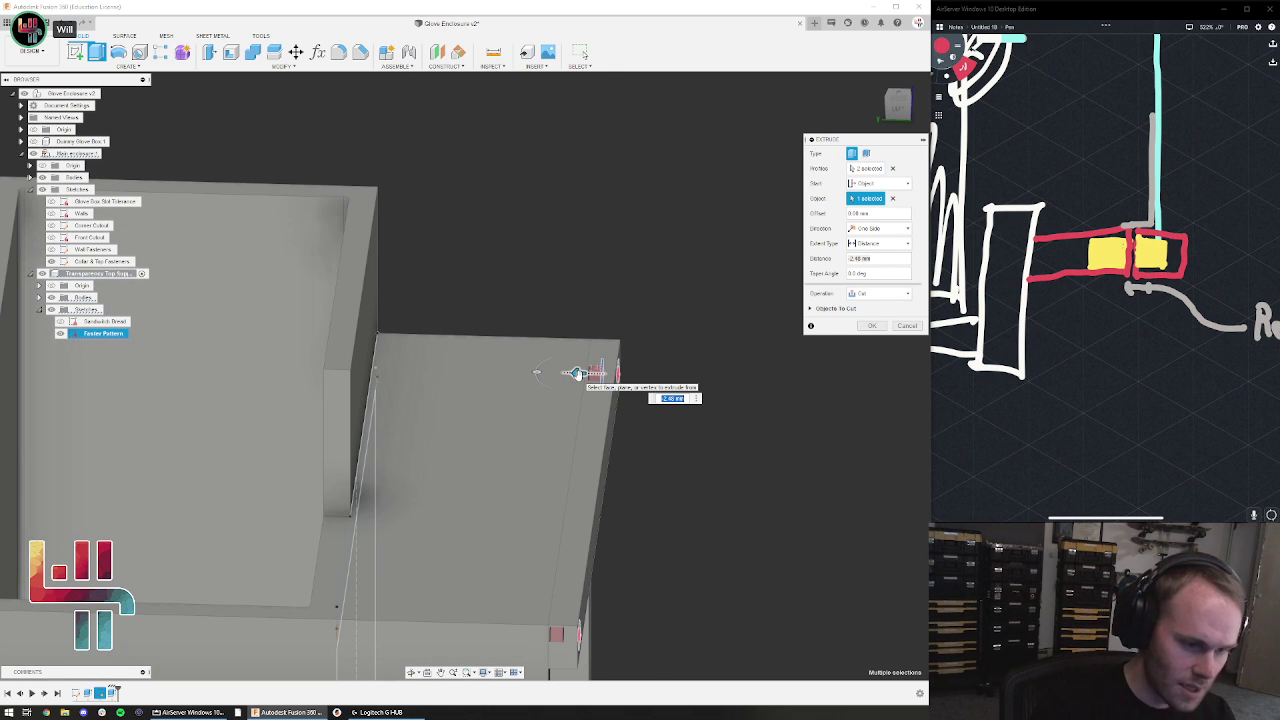
text(-10)
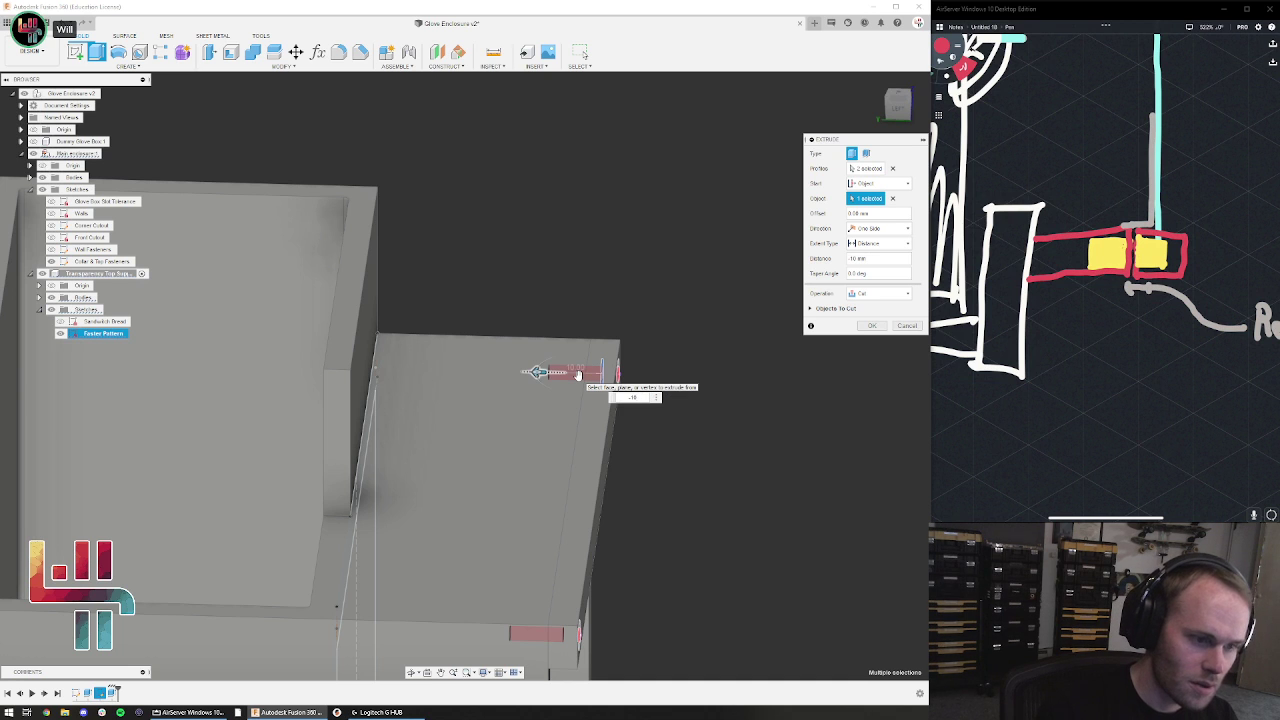
shift+middle_drag(549, 300, 603, 326)
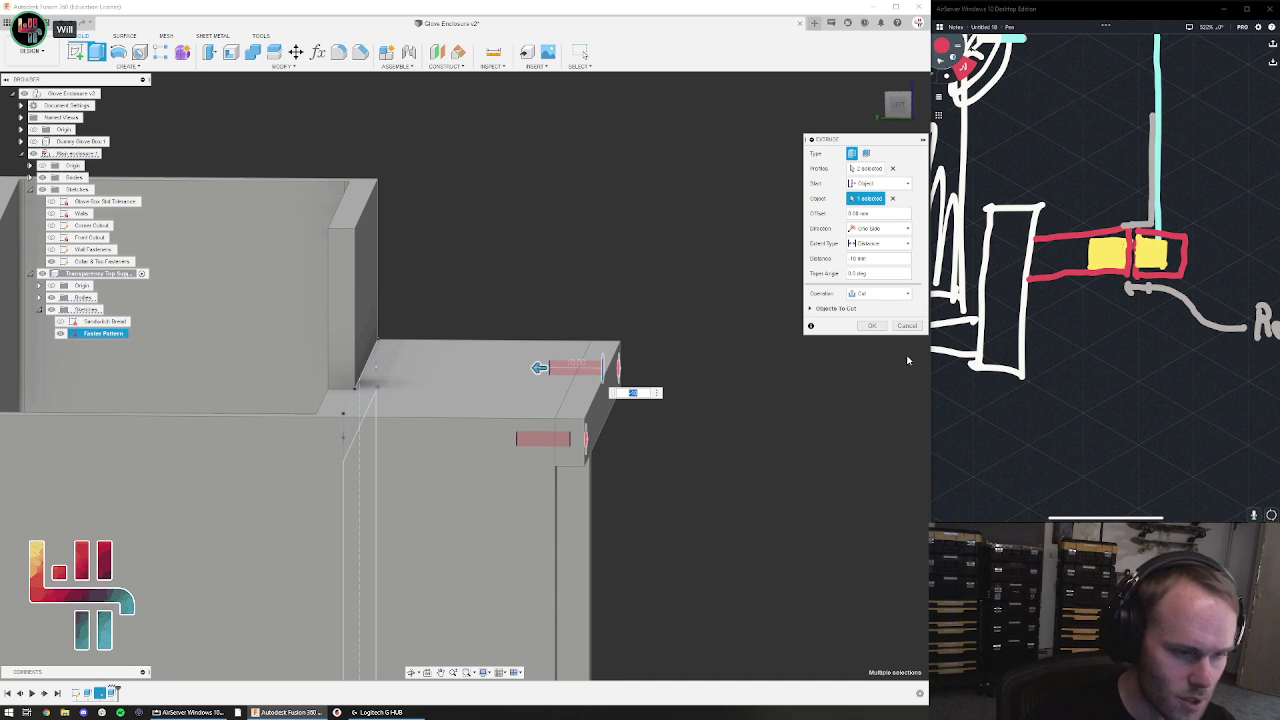
key(Return)
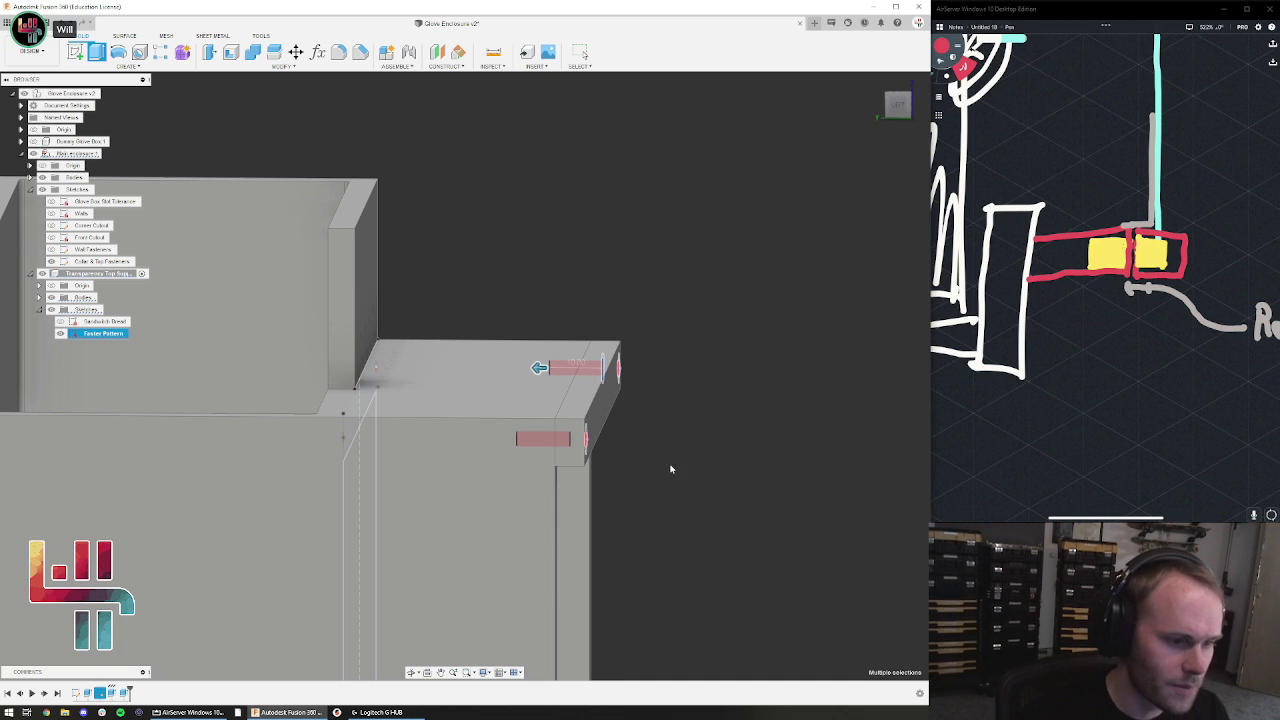
Inspect the fastener hole inside the recess and review the settings of the inner circle cut
shift+middle_drag(749, 431, 580, 455)
scroll(452, 430, up, 4)
scroll(468, 437, down, 2)
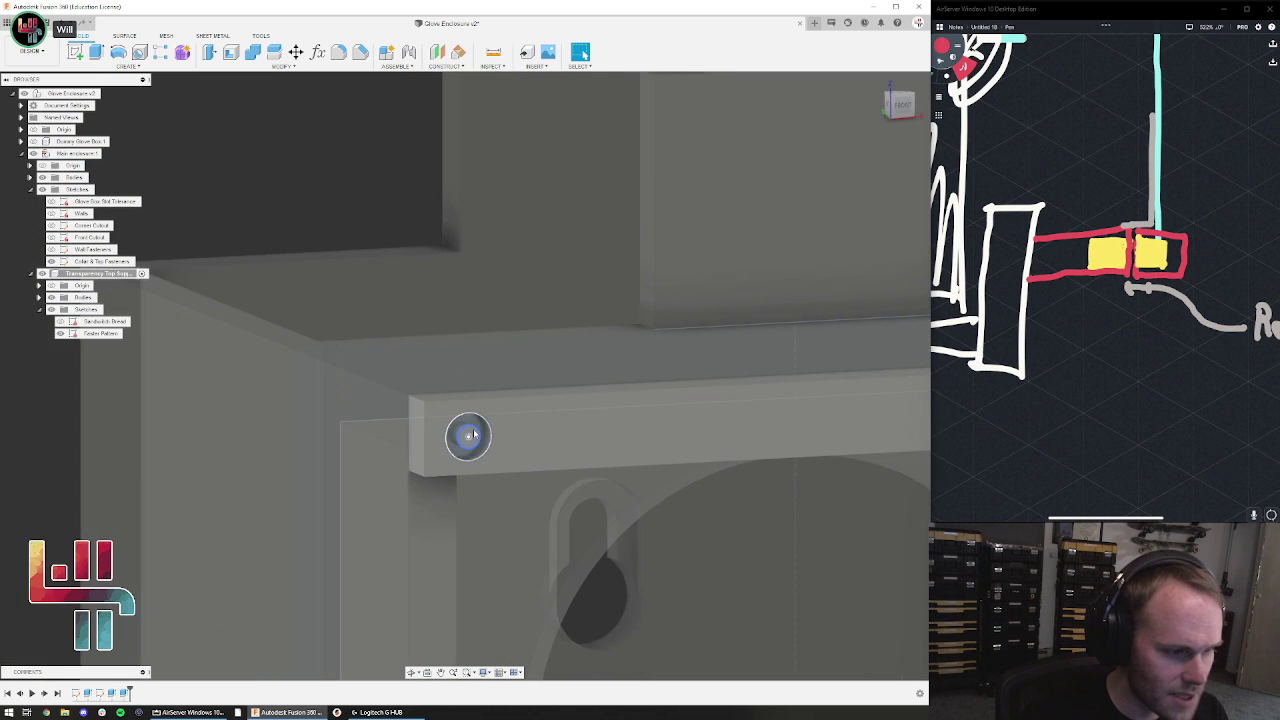
scroll(470, 437, up, 3)
scroll(474, 438, down, 2)
scroll(474, 438, down, 3)
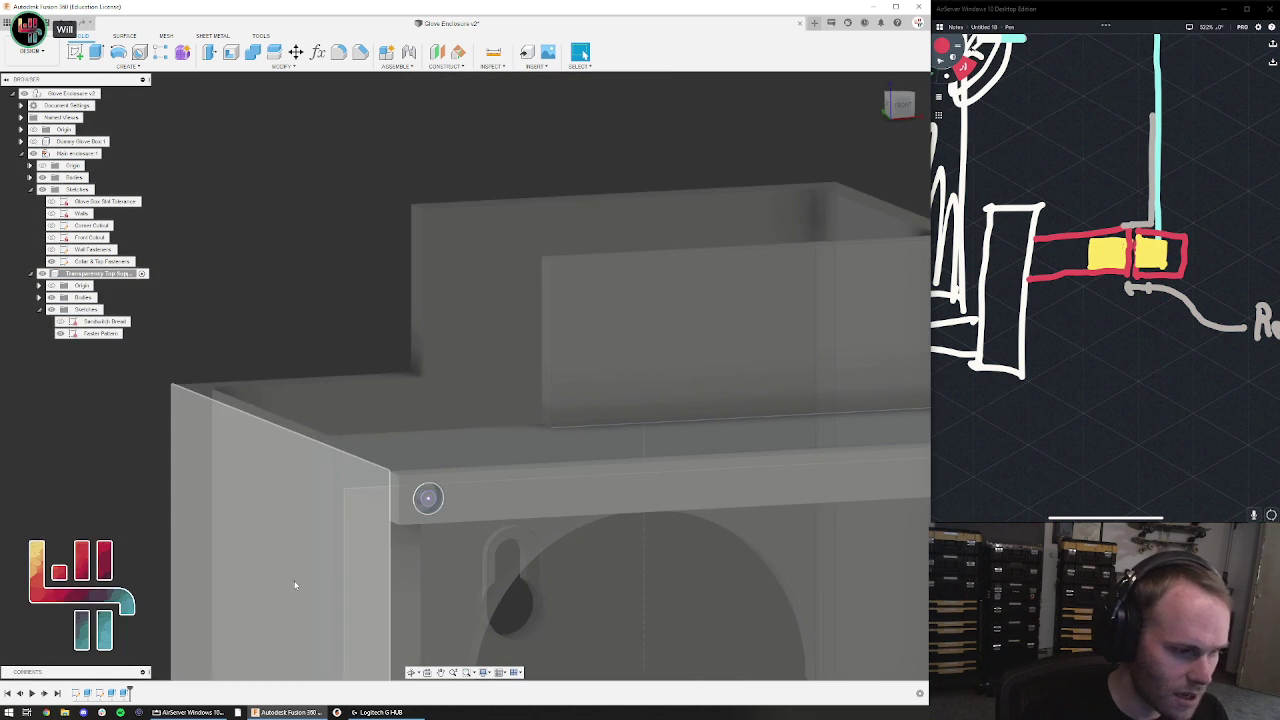
double_click(124, 693)
shift+middle_drag(540, 522, 501, 535)
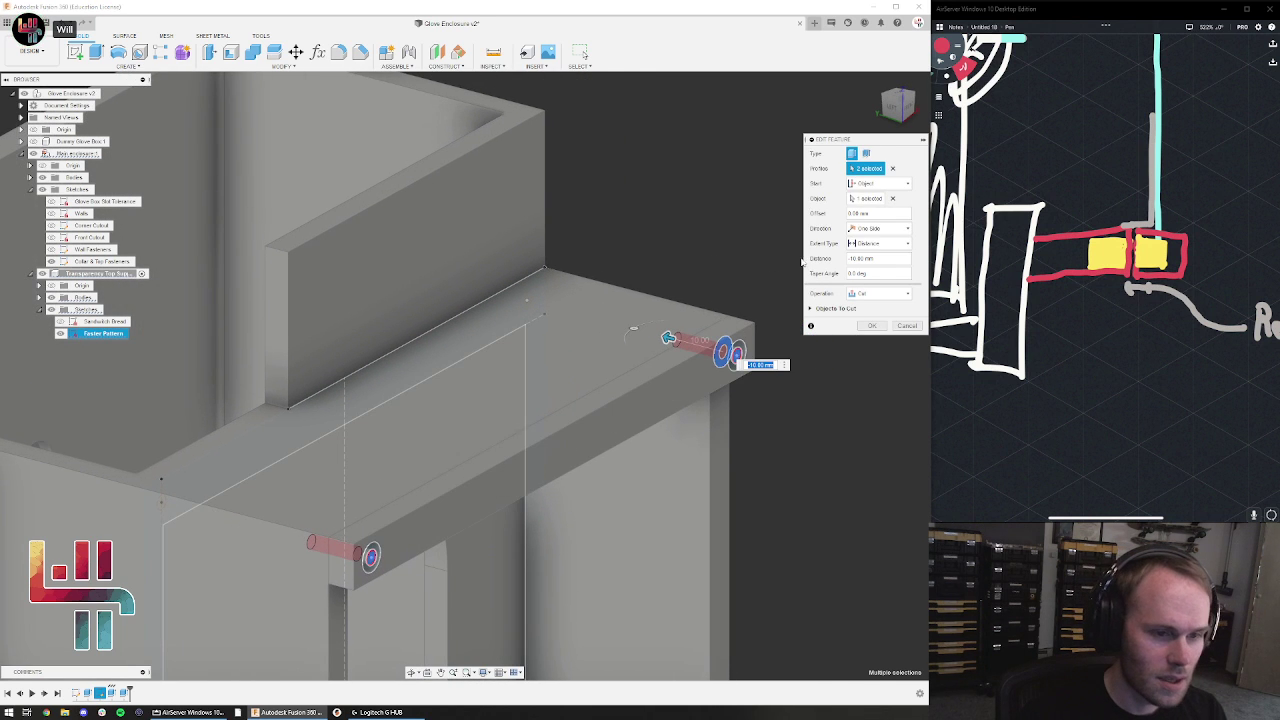
click(905, 327)
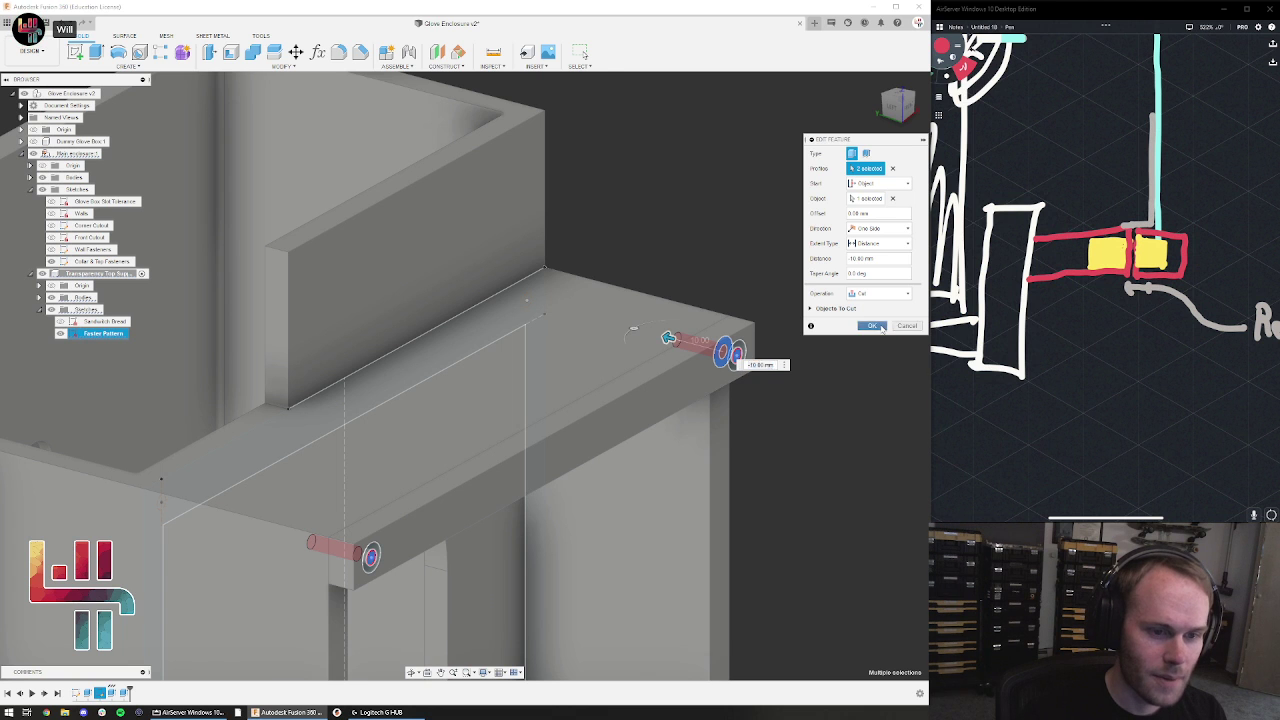
Edit the fastener recess cut to include the inner circle profile along with the outer rings, and complete the change
scroll(356, 558, up, 6)
shift+middle_drag(428, 570, 325, 530)
double_click(111, 693)
click(436, 577)
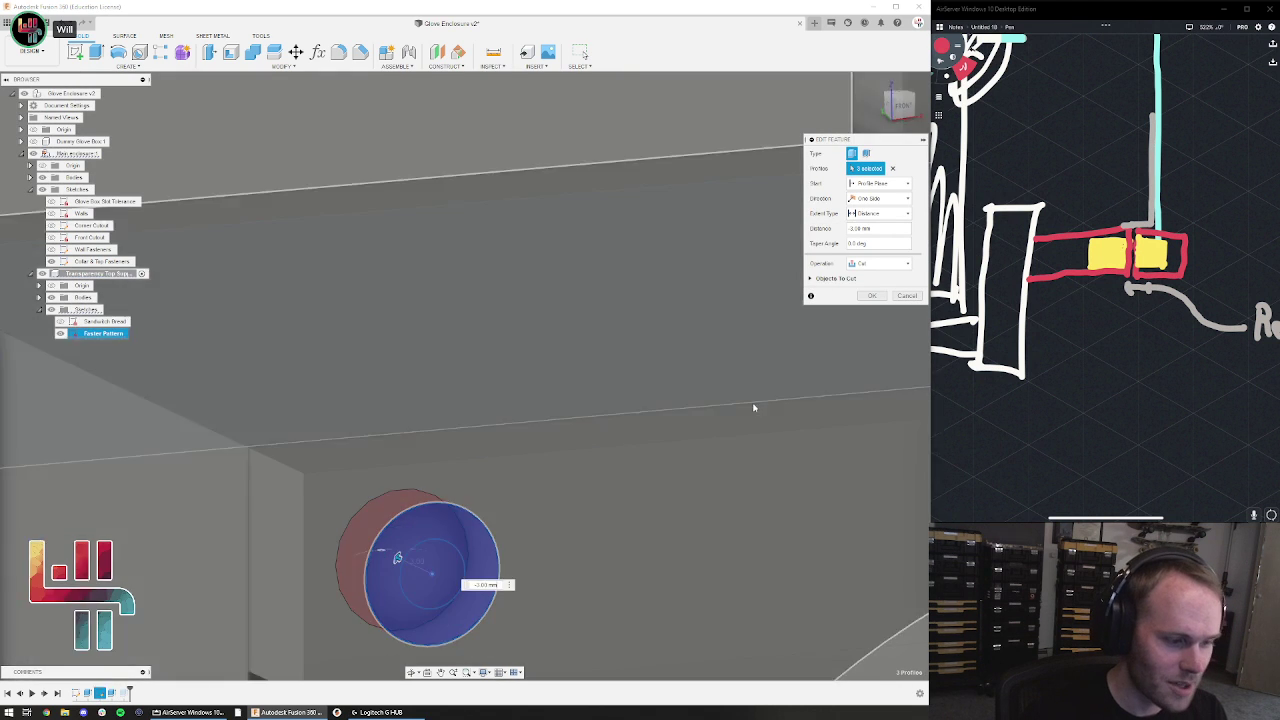
scroll(620, 470, down, 4)
scroll(800, 330, up, 4)
middle_drag(815, 335, 795, 318)
scroll(800, 322, down, 5)
scroll(853, 332, up, 1)
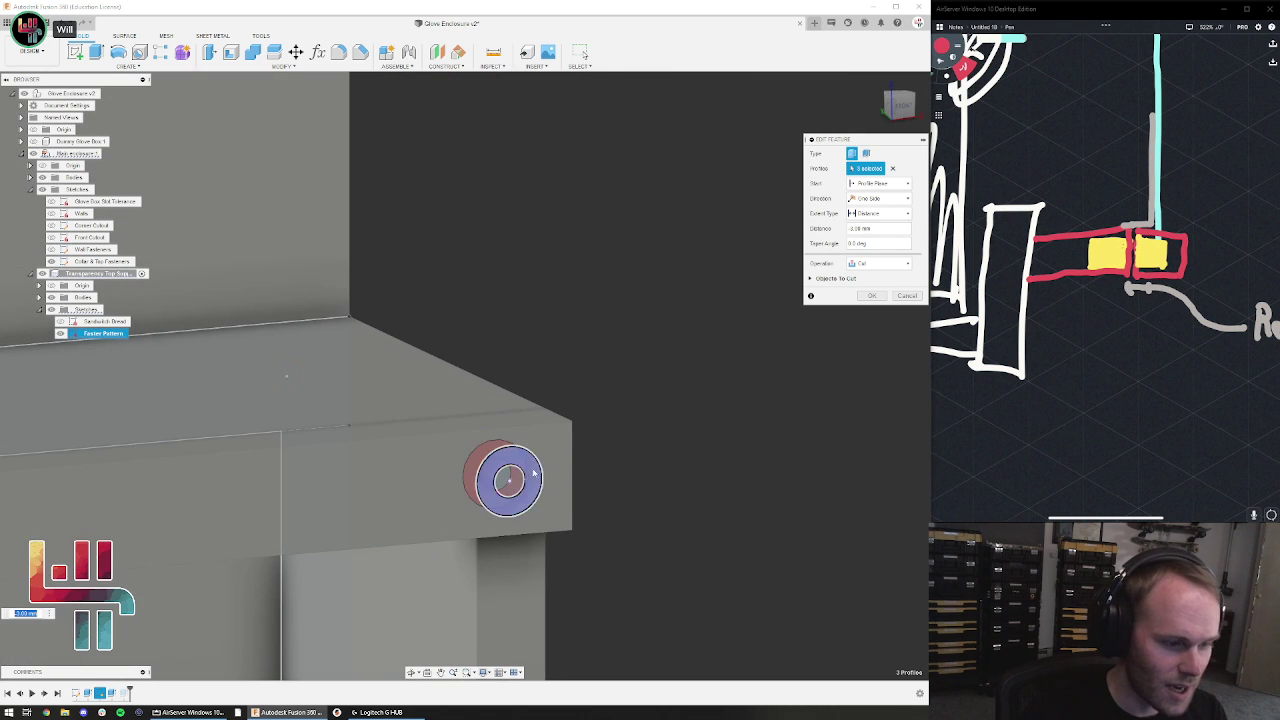
click(873, 297)
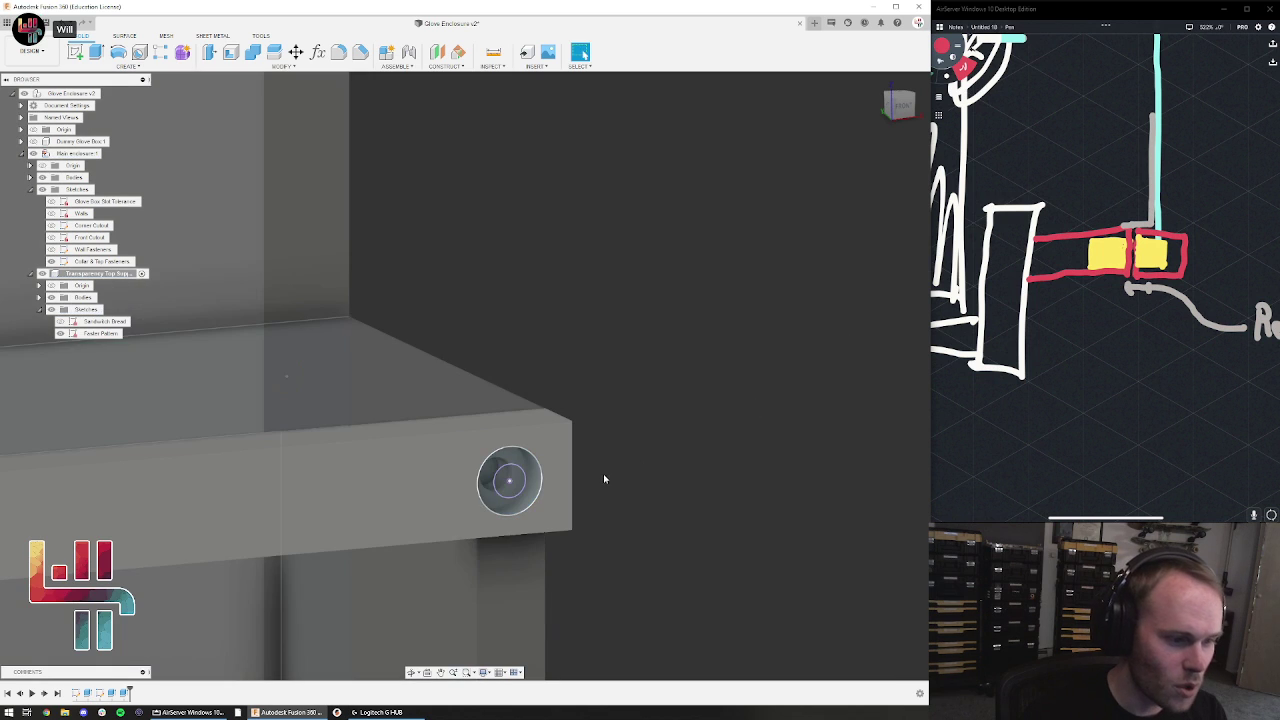
Examine the stepped fastener recess and hole at the bar's end, shifting the support bar off the enclosure
middle_drag(603, 476, 850, 398)
click(980, 428)
click(873, 548)
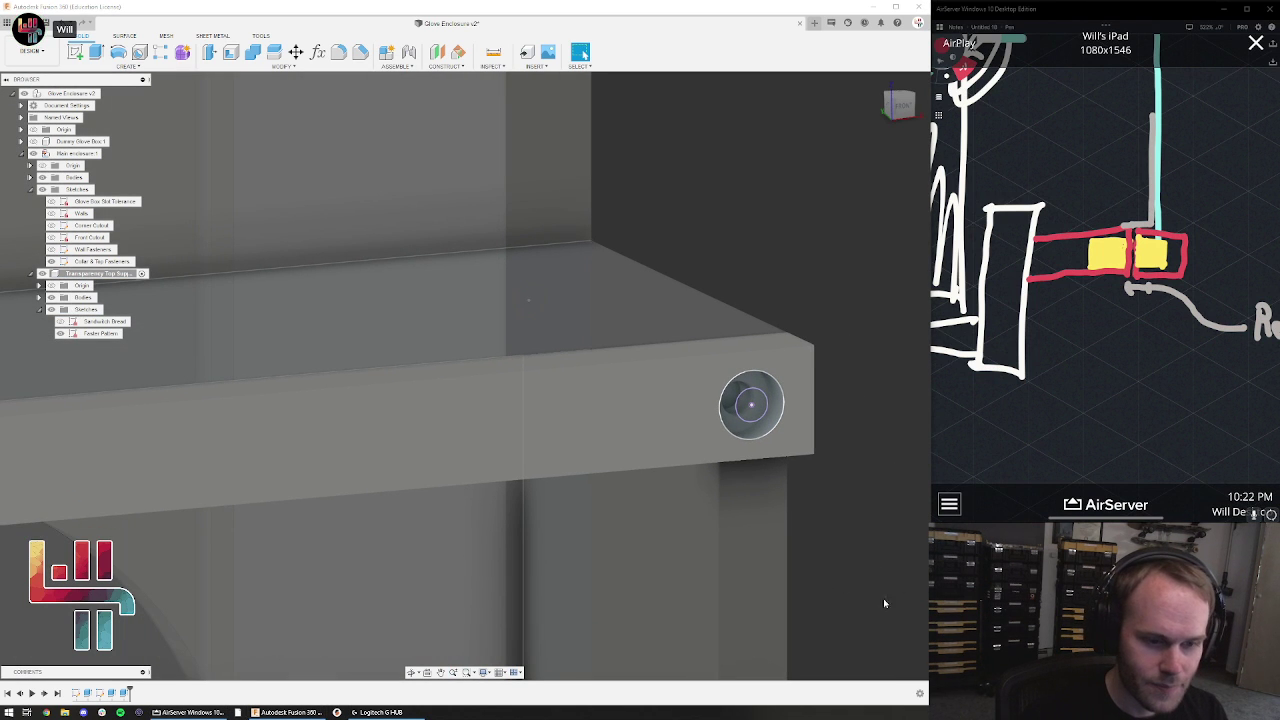
scroll(881, 547, down, 2)
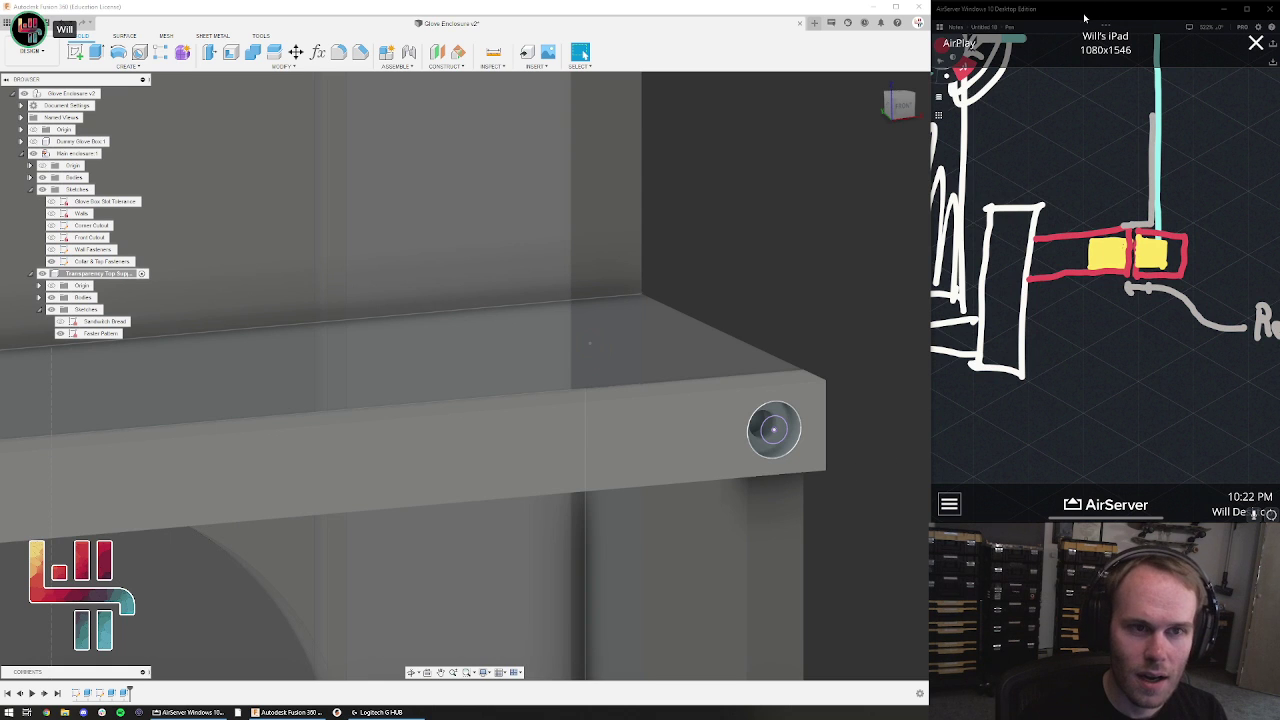
scroll(834, 434, down, 3)
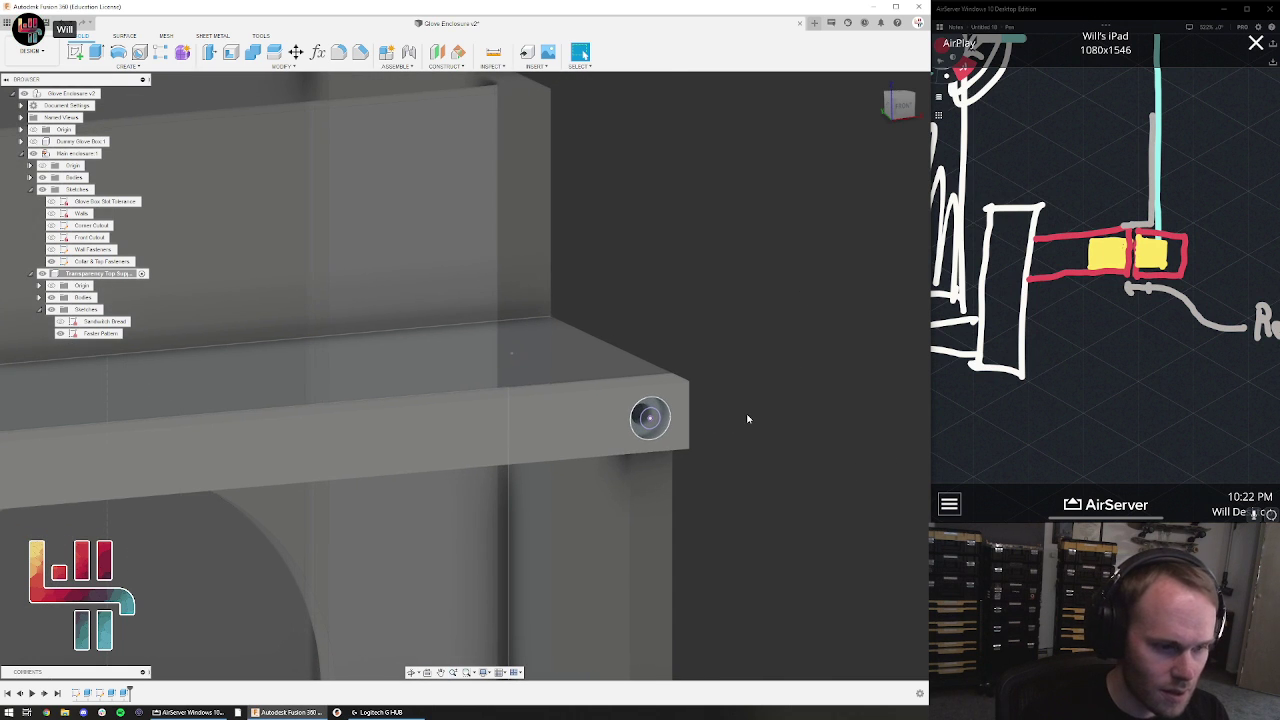
scroll(690, 440, up, 5)
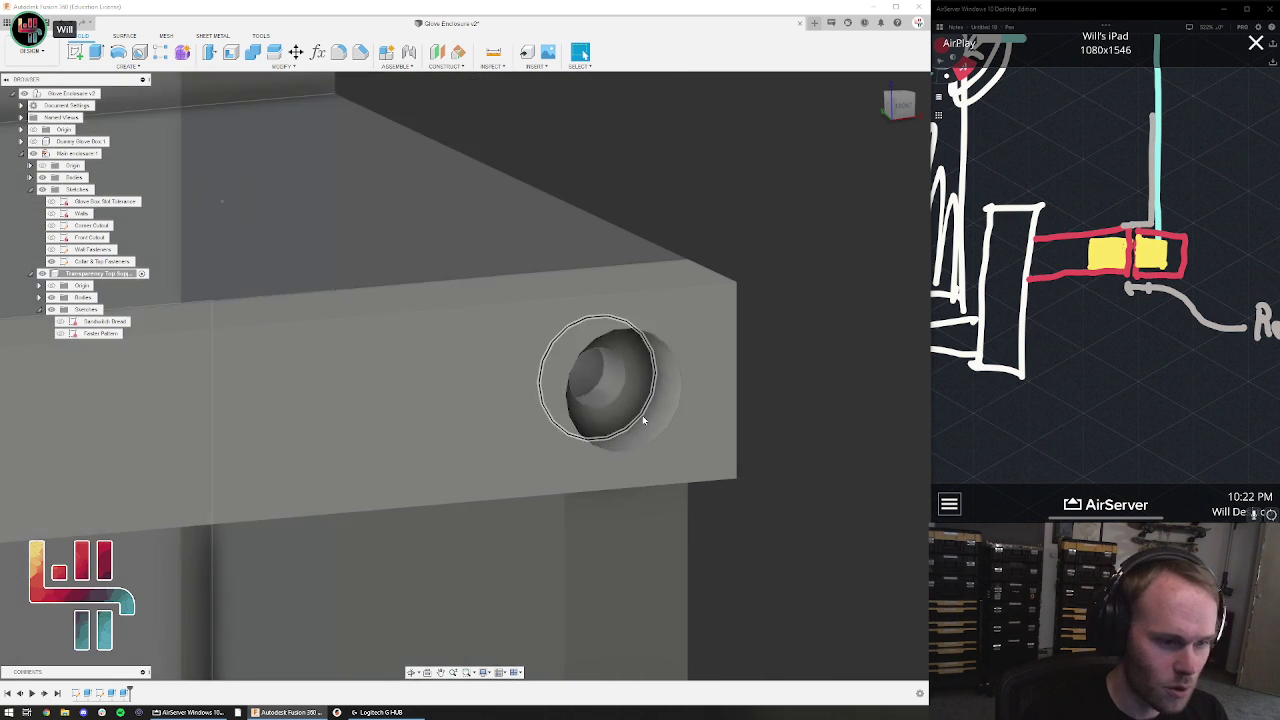
shift+middle_drag(745, 365, 803, 354)
scroll(803, 354, up, 4)
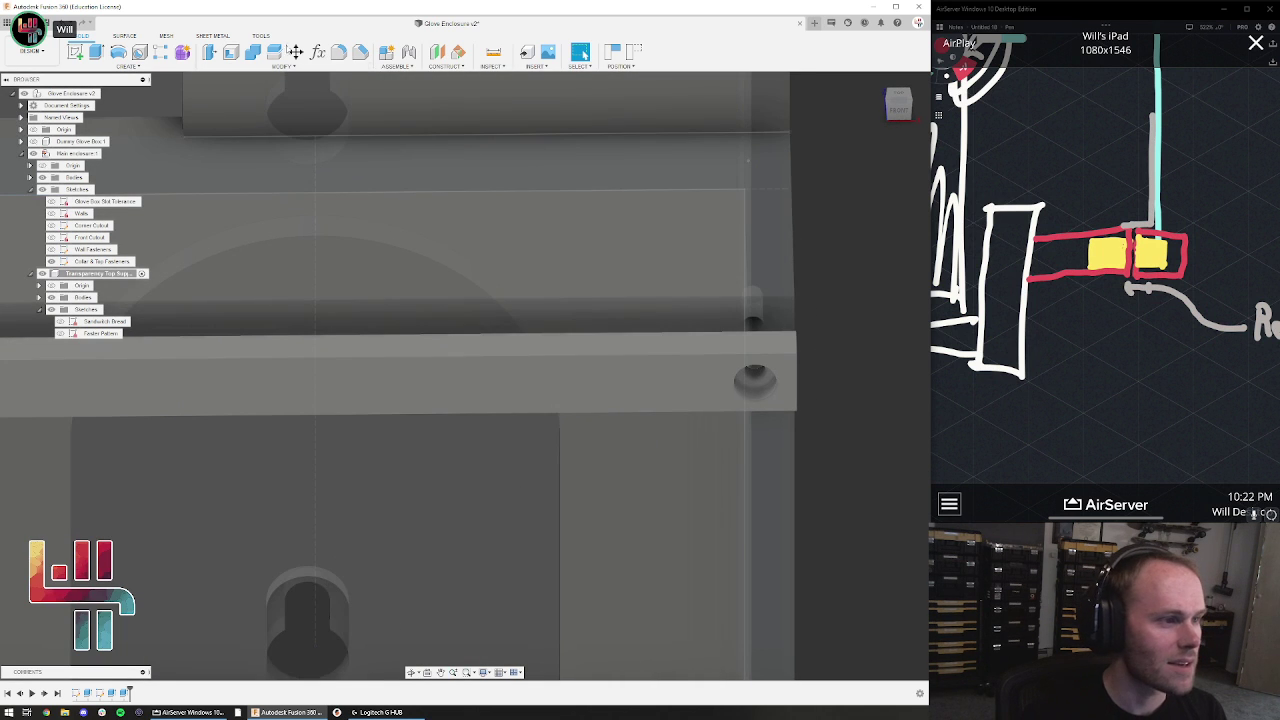
Chamfer the four outer edges of the support bar's front face with an equal distance of 2 mm
click(360, 52)
click(611, 355)
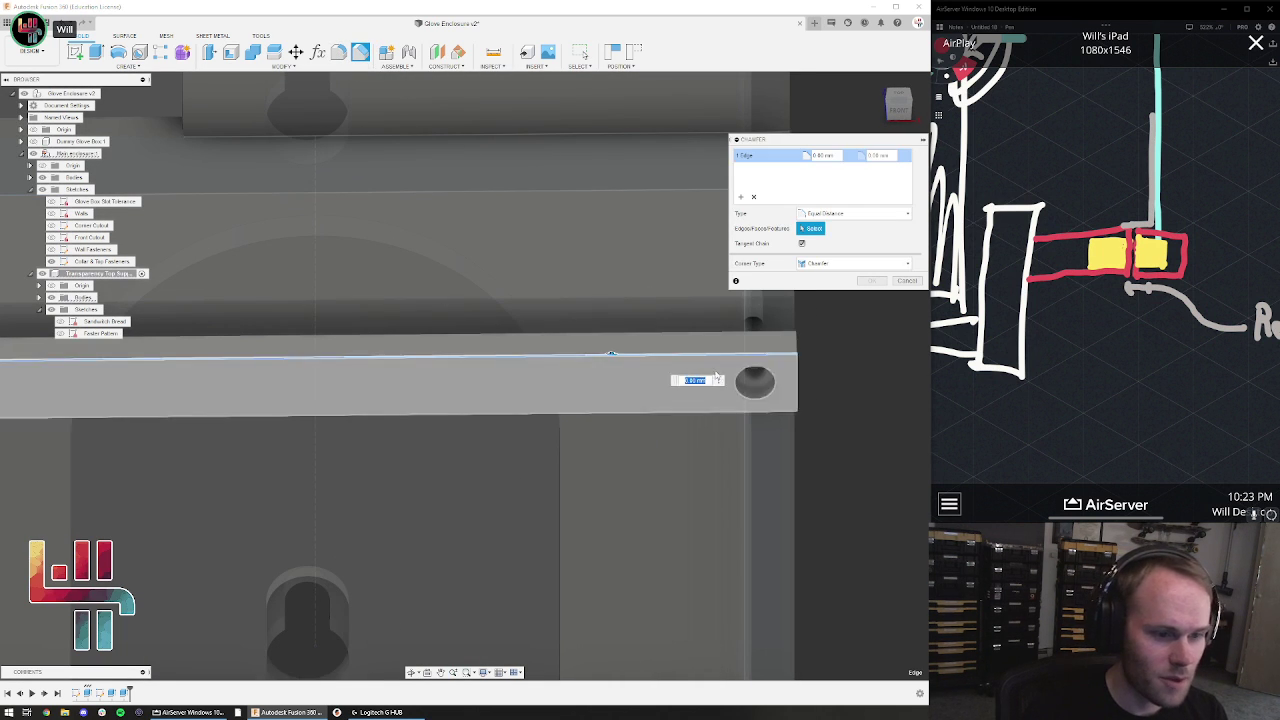
click(797, 380)
click(756, 412)
scroll(503, 416, down, 3)
click(181, 407)
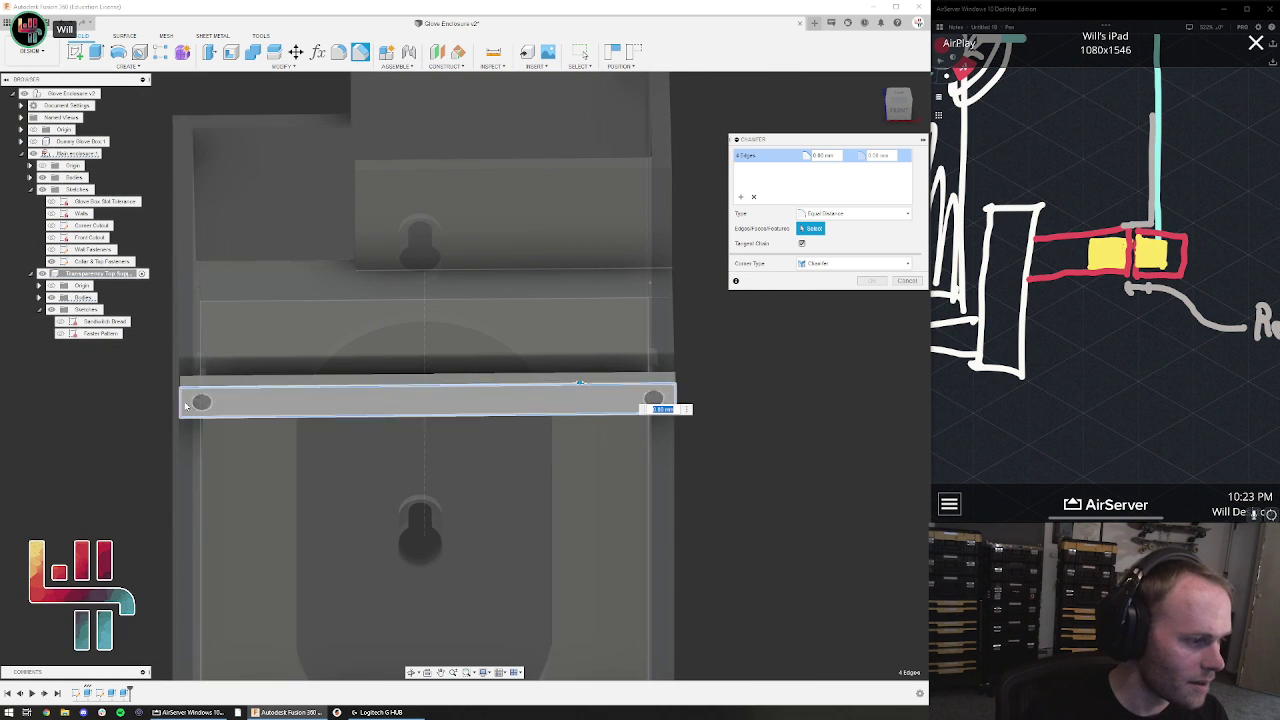
shift+middle_drag(492, 402, 618, 432)
shift+middle_drag(702, 380, 718, 370)
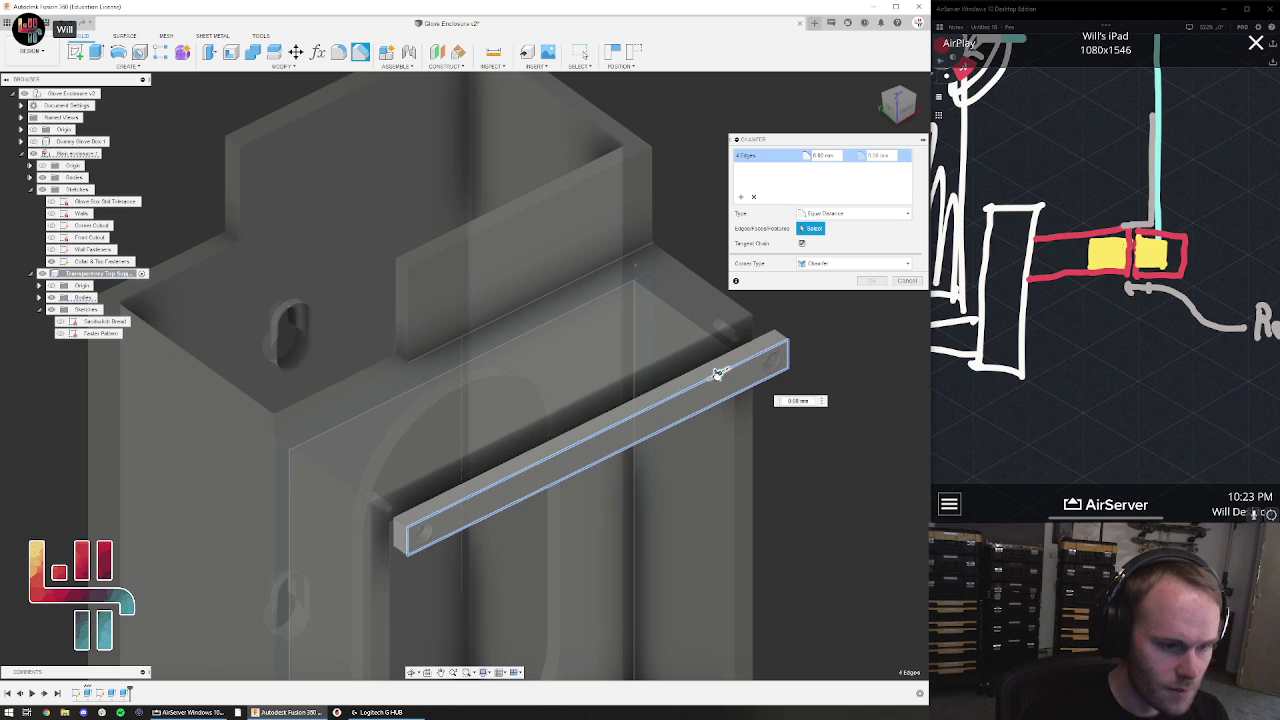
drag(714, 375, 715, 375)
text(2)
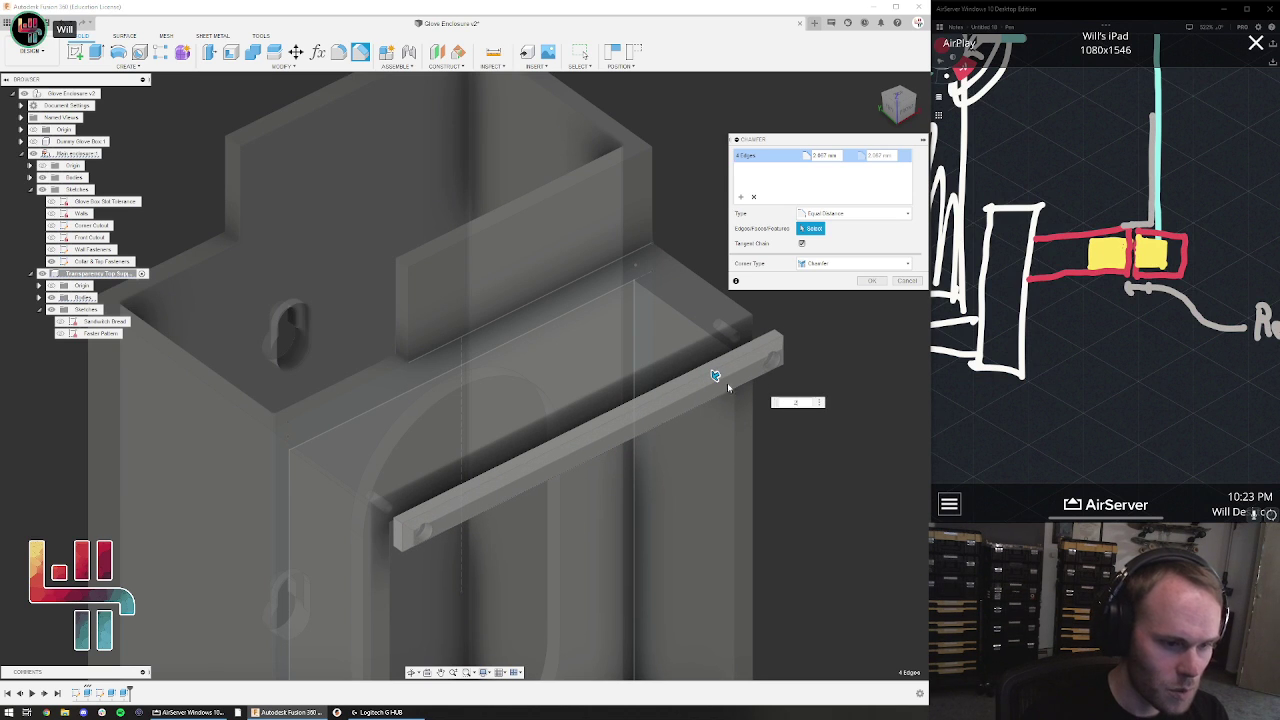
click(880, 283)
shift+middle_drag(864, 426, 827, 437)
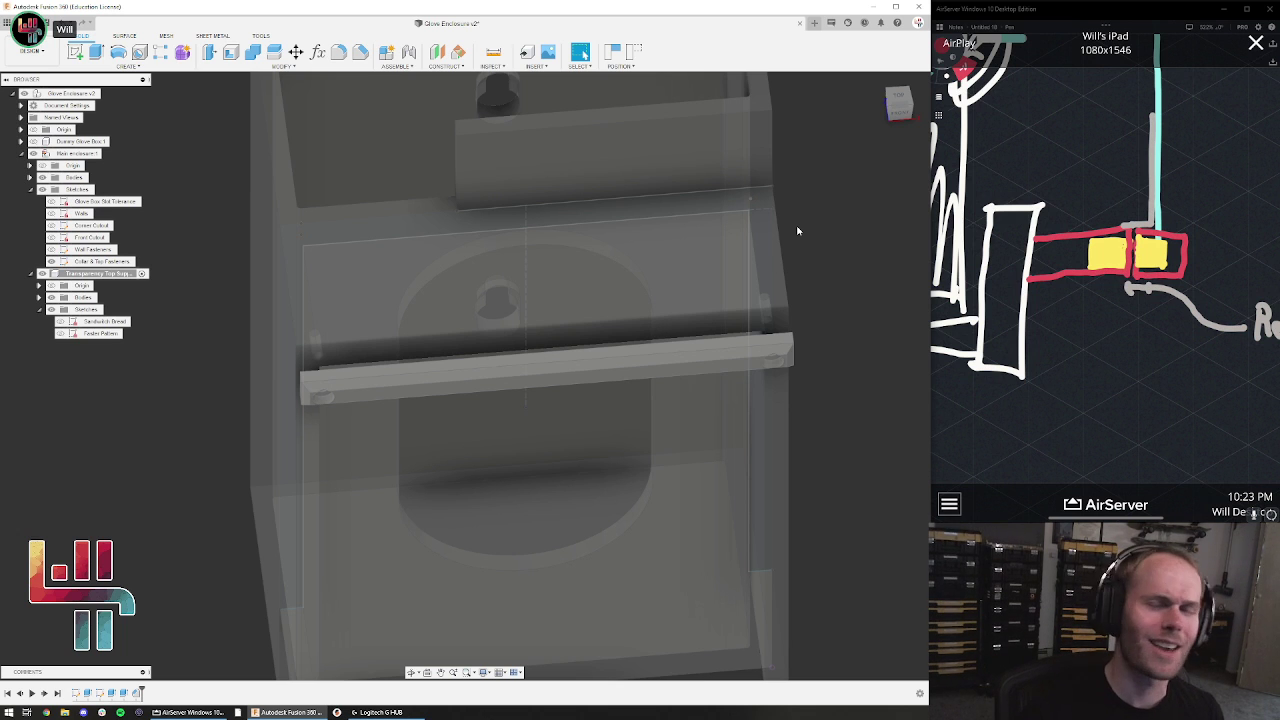
Return the displaced support bar to its original position against the main enclosure
scroll(870, 292, down, 3)
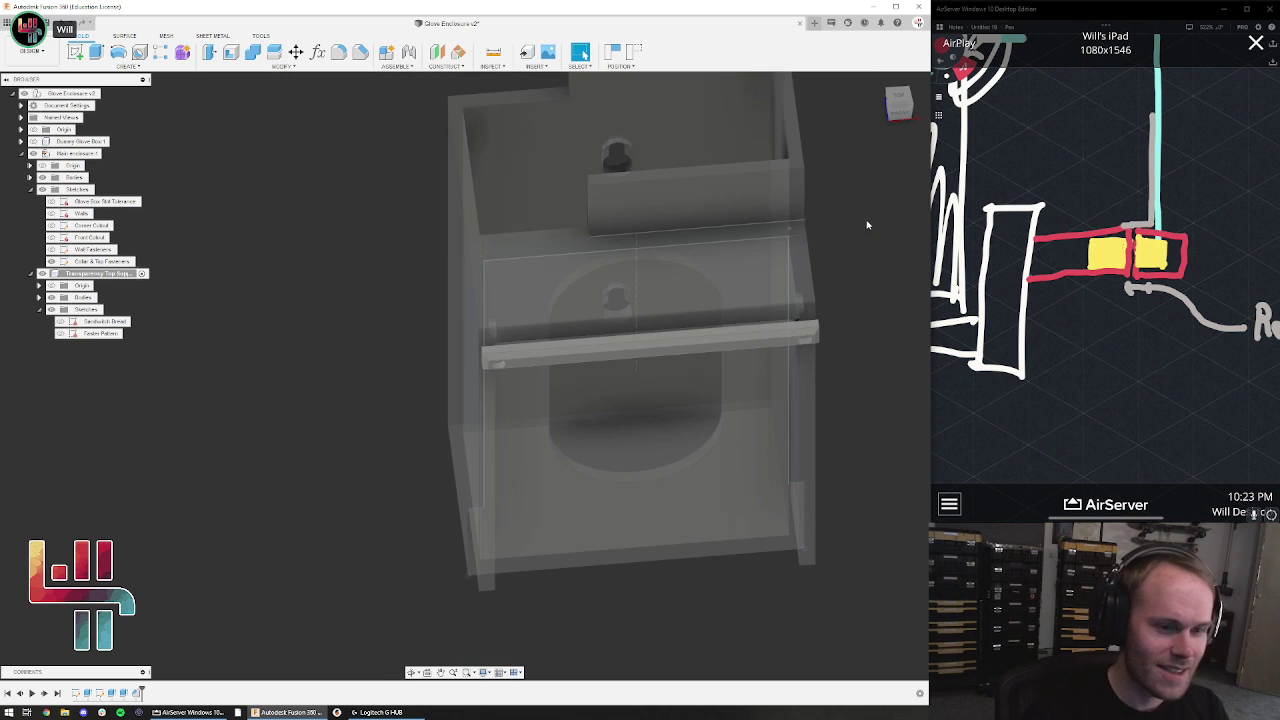
click(897, 94)
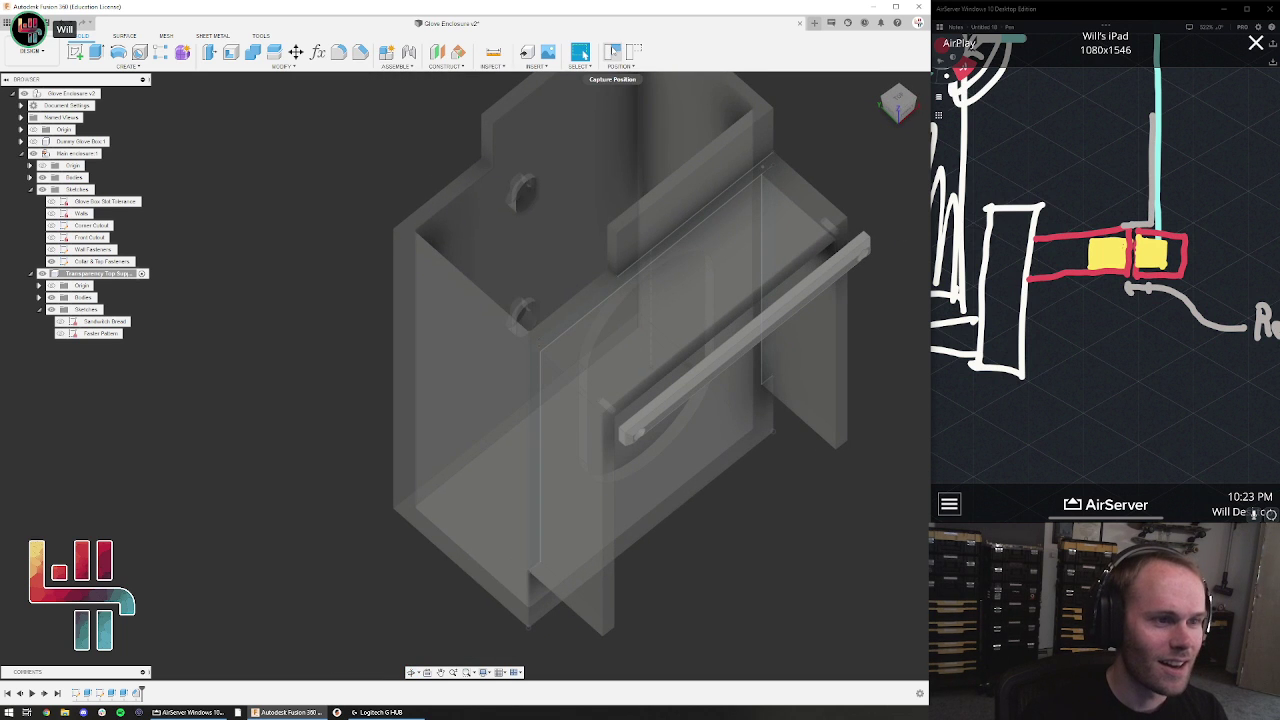
click(613, 53)
shift+middle_drag(869, 190, 829, 172)
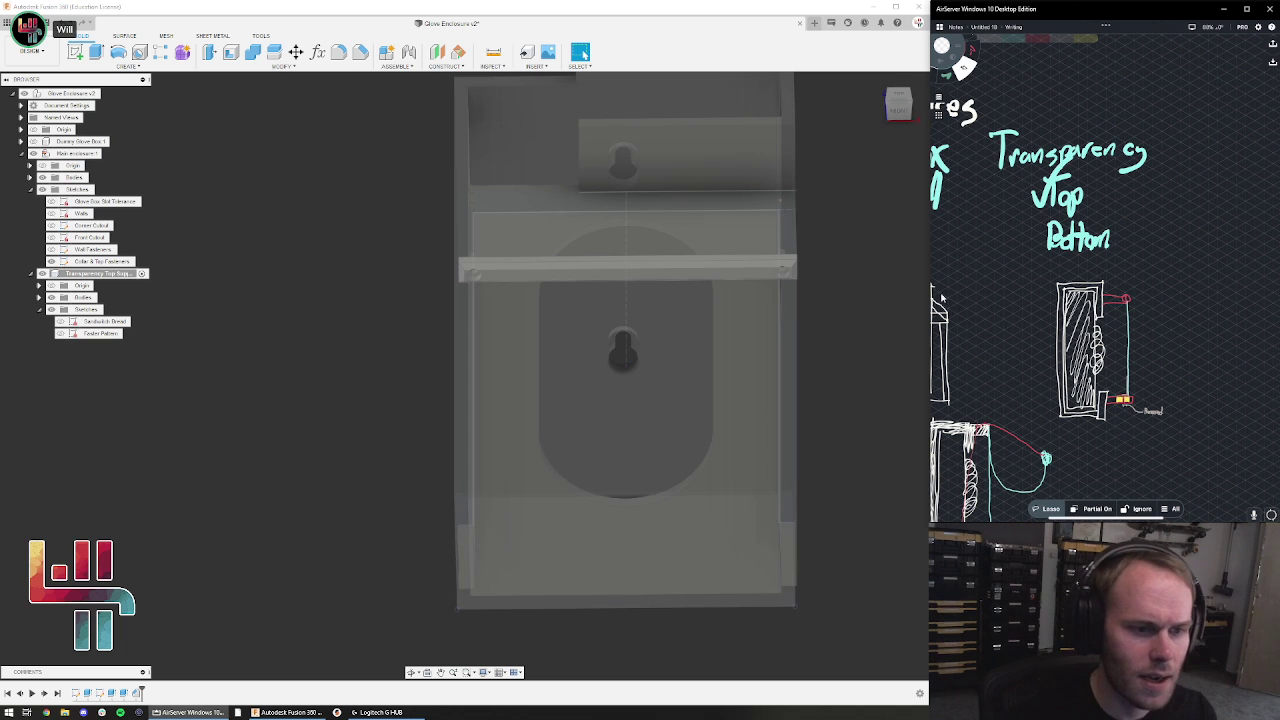
shift+middle_drag(860, 323, 830, 350)
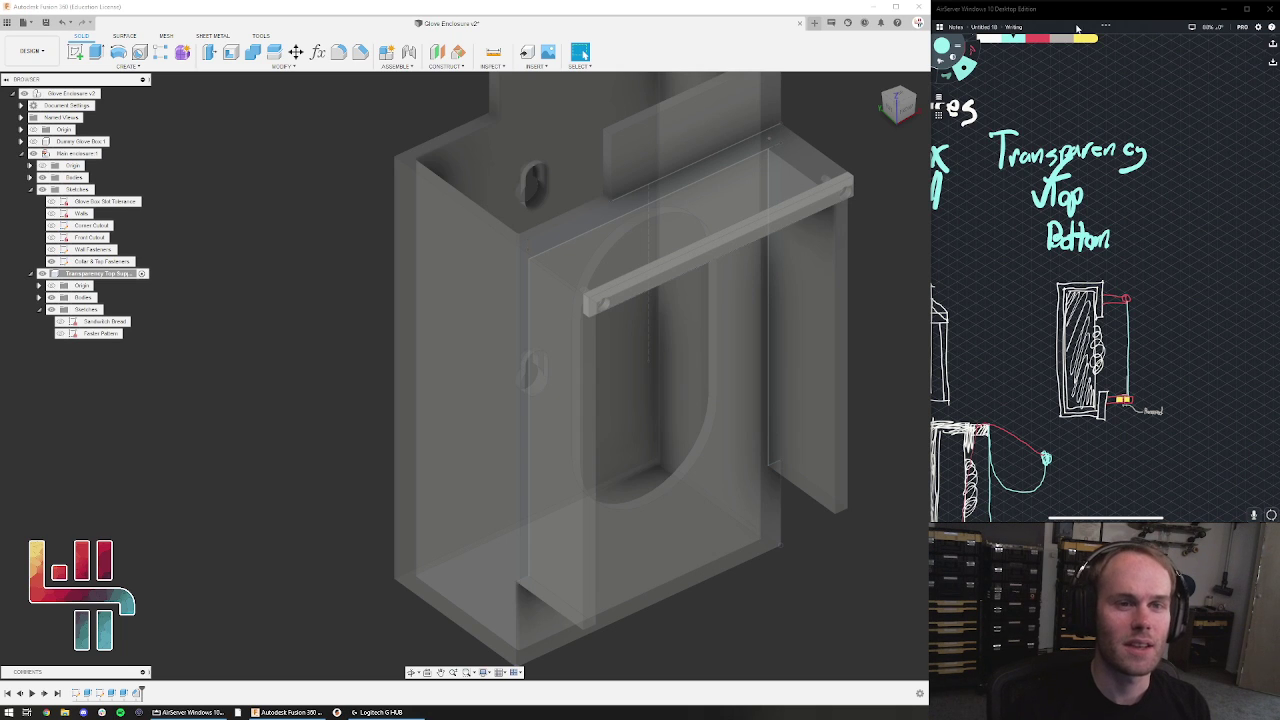
Collapse the Transparency Top Support component's contents and activate the main enclosure component for editing
click(813, 13)
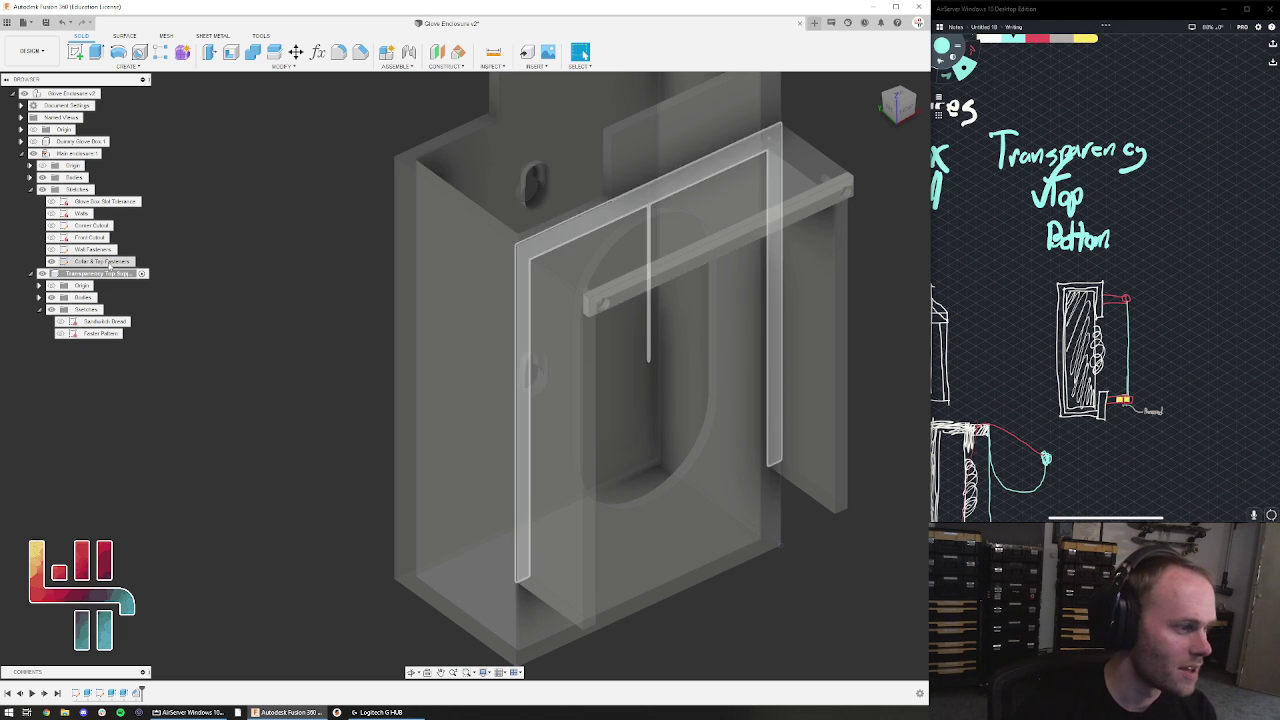
click(30, 274)
click(108, 156)
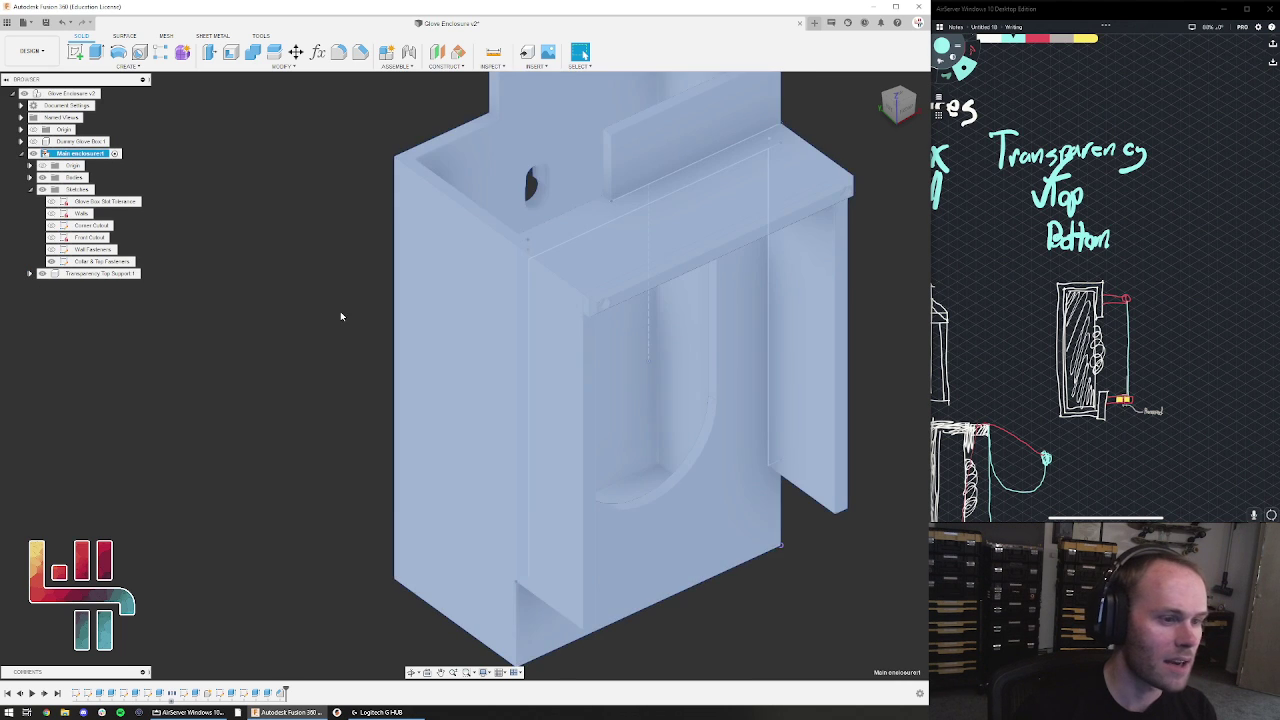
click(340, 316)
Lower the Collar & Top Fasteners sketch's bottom corner point to lengthen the enclosure's front side walls slightly
mouse_move(270, 223)
shift+middle_down()
mouse_move(263, 180)
mouse_move(263, 197)
shift+middle_up()
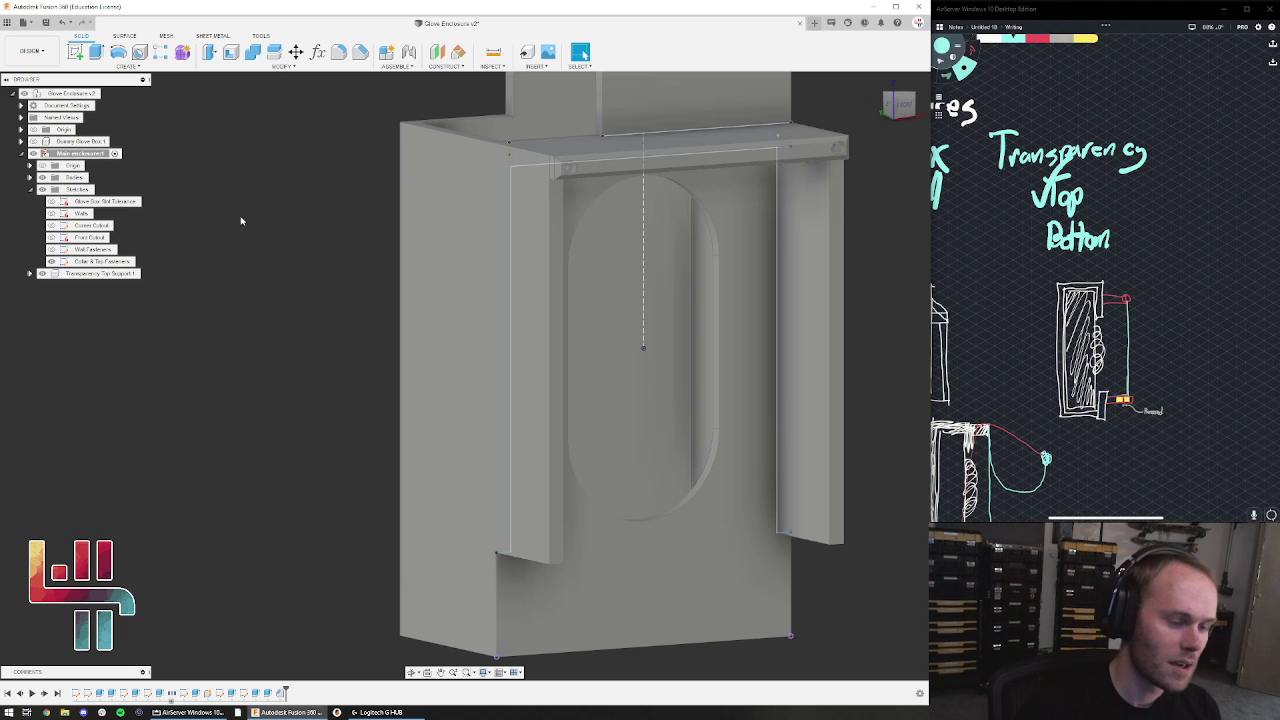
shift+middle_drag(234, 226, 261, 263)
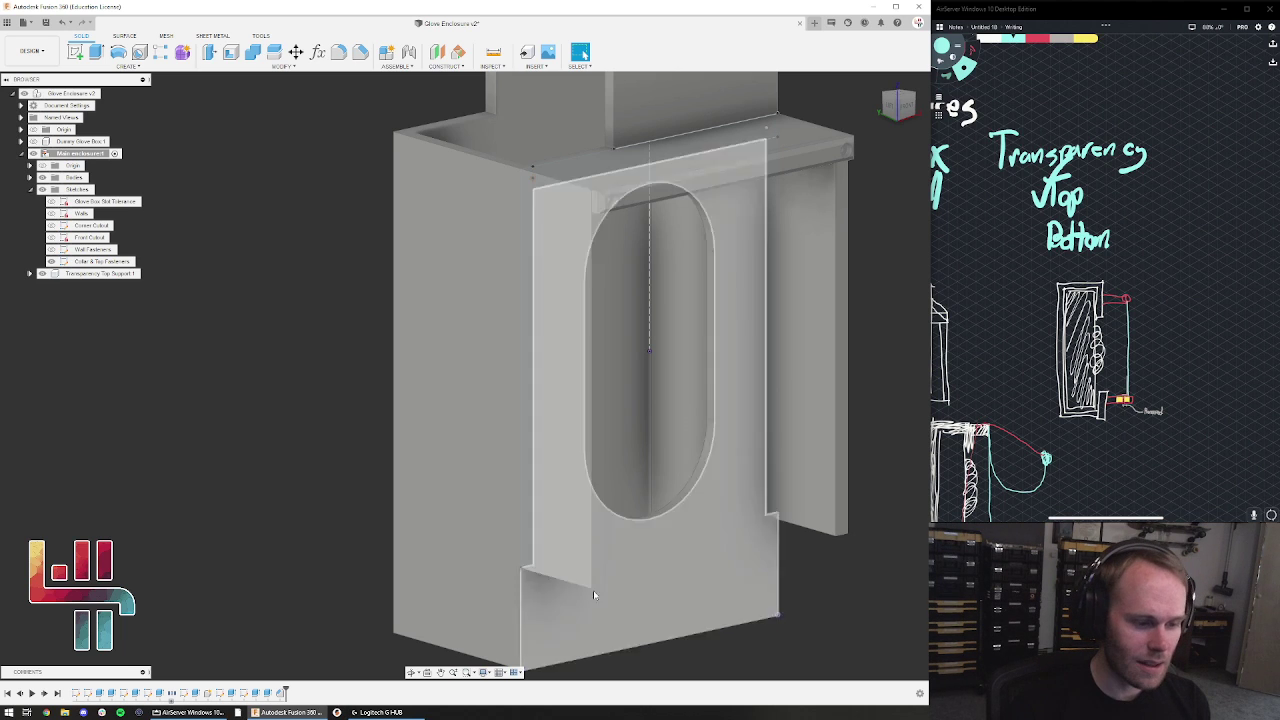
mouse_move(521, 569)
mouse_down()
mouse_move(524, 630)
mouse_move(523, 550)
mouse_move(523, 582)
mouse_up()
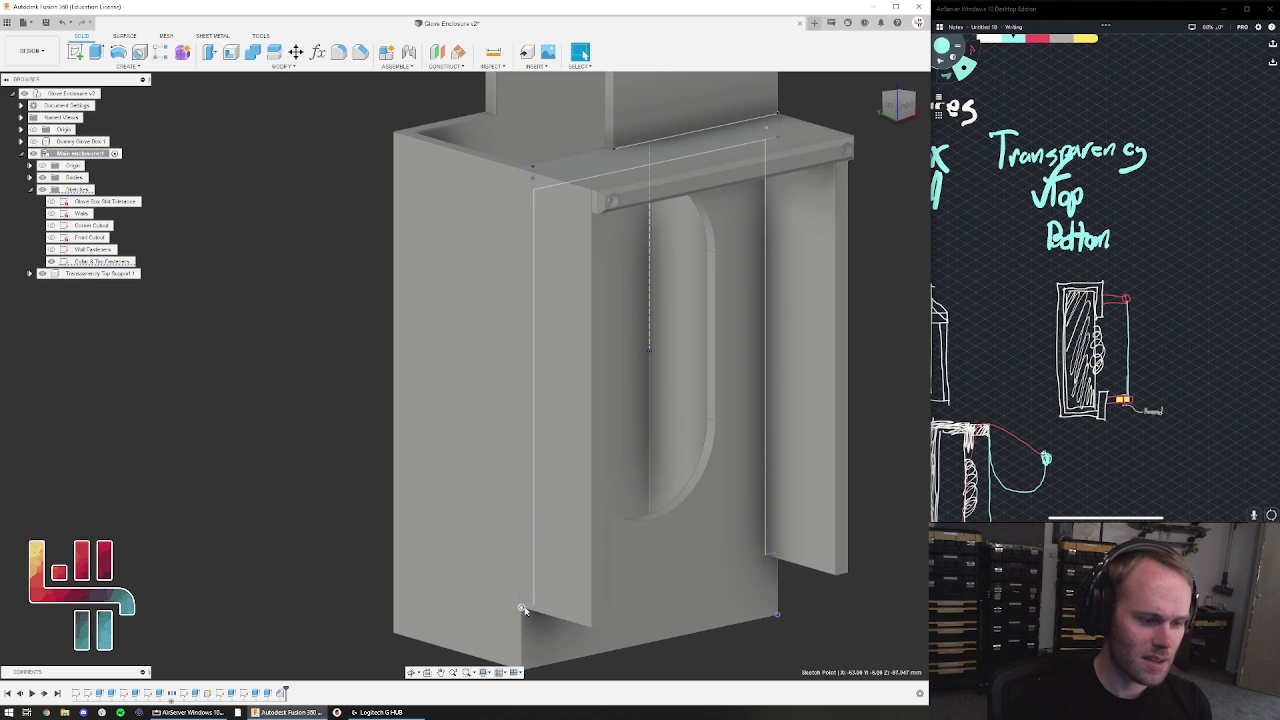
mouse_move(440, 597)
shift+middle_down()
mouse_move(337, 560)
mouse_move(435, 594)
shift+middle_up()
drag(515, 567, 514, 573)
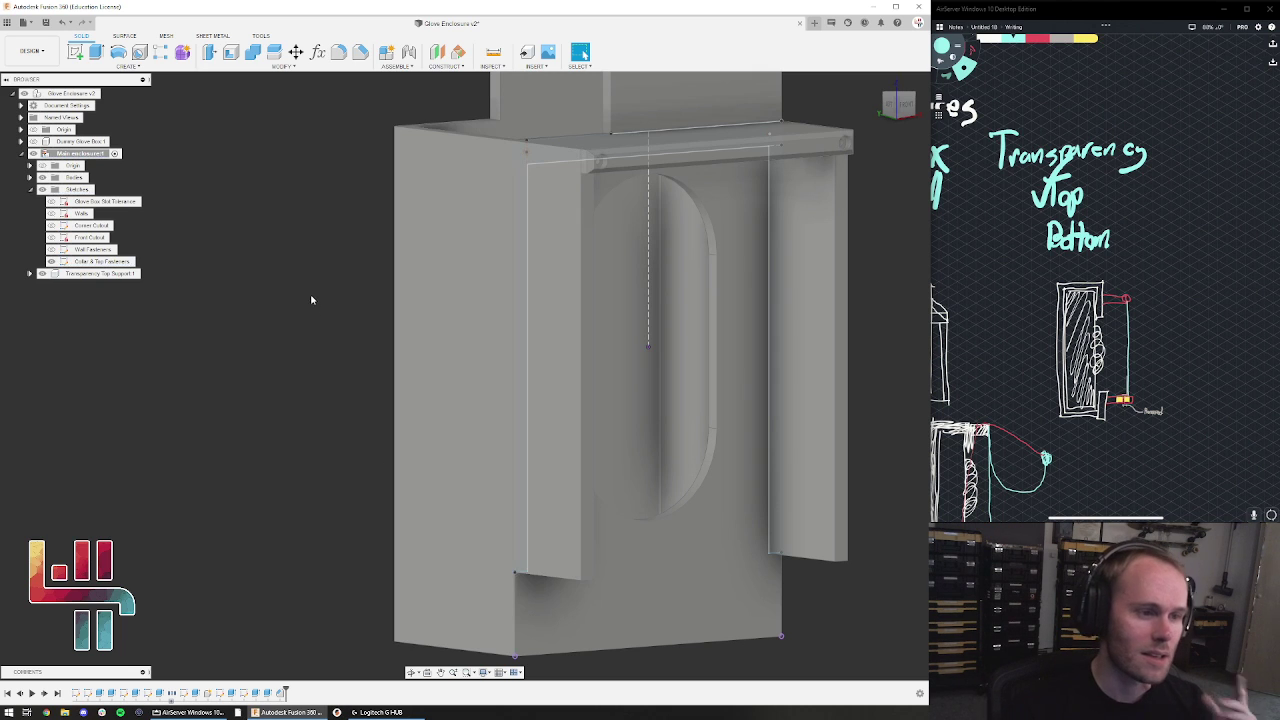
Examine the enclosure's upper front corner and the Collar & Top Fasteners sketch lines around the collar base
scroll(311, 298, down, 2)
scroll(311, 298, down, 1)
middle_drag(275, 302, 342, 320)
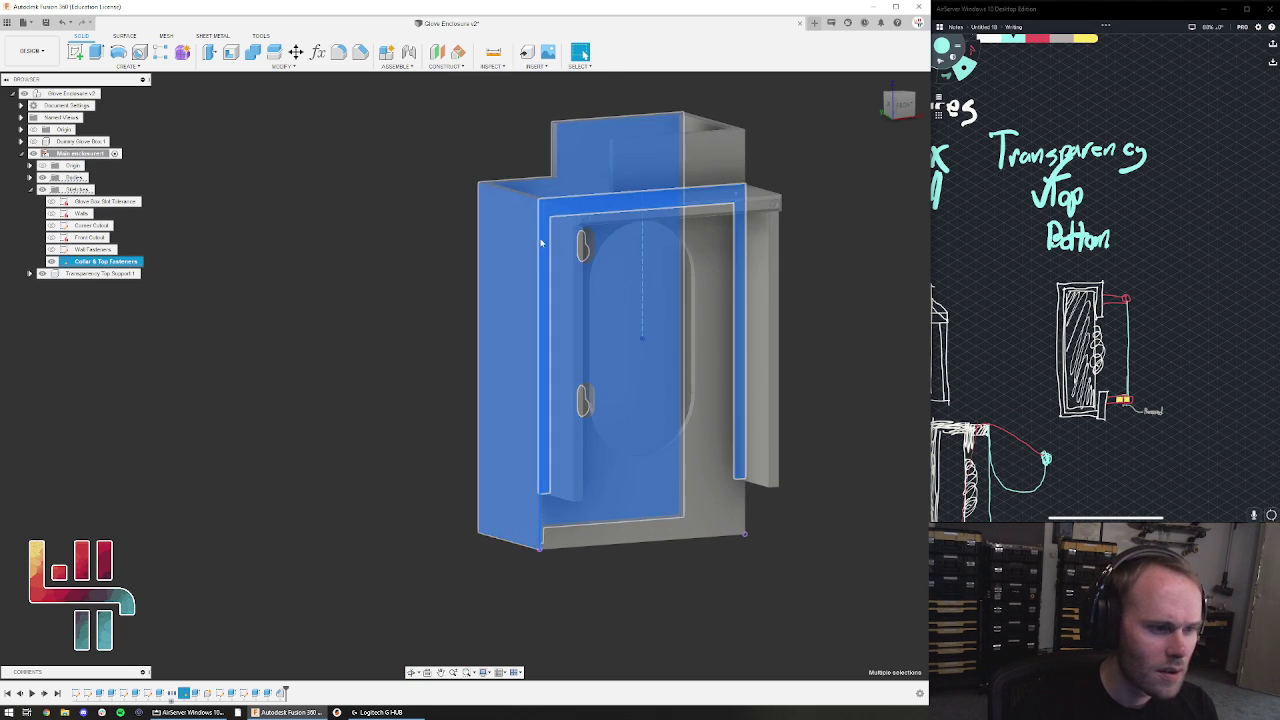
scroll(377, 343, up, 5)
scroll(414, 349, down, 3)
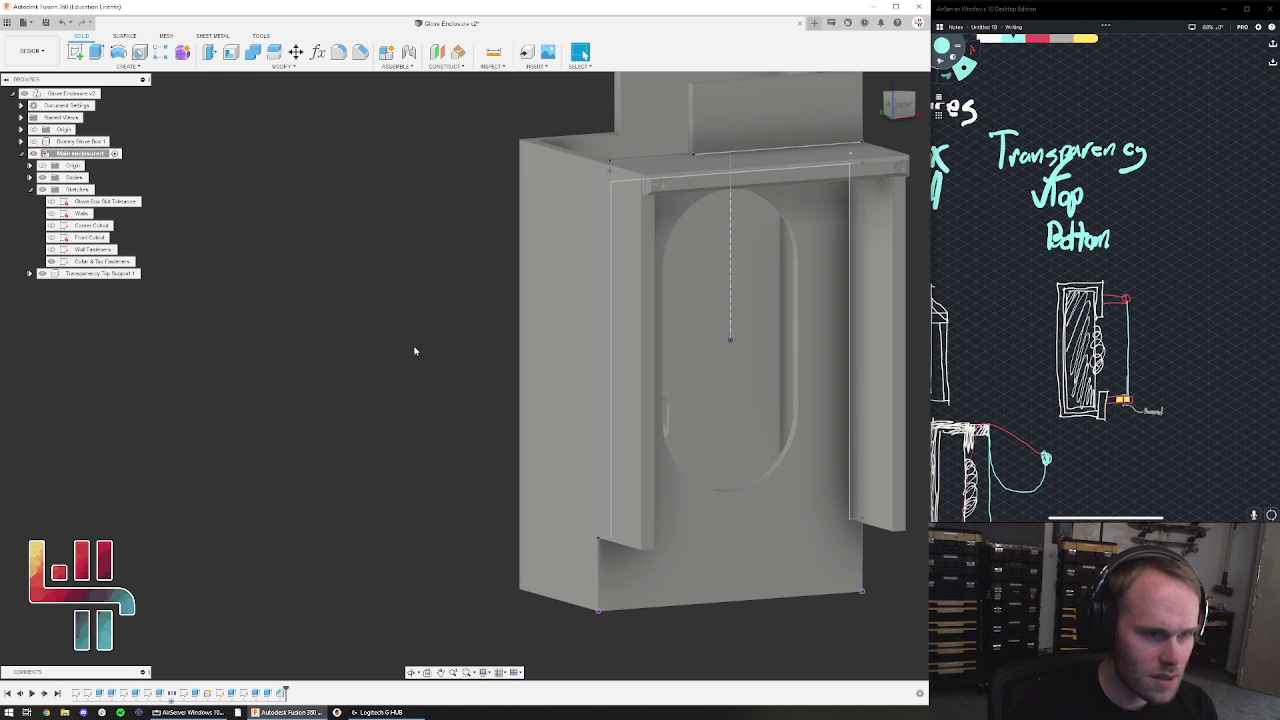
scroll(609, 160, up, 5)
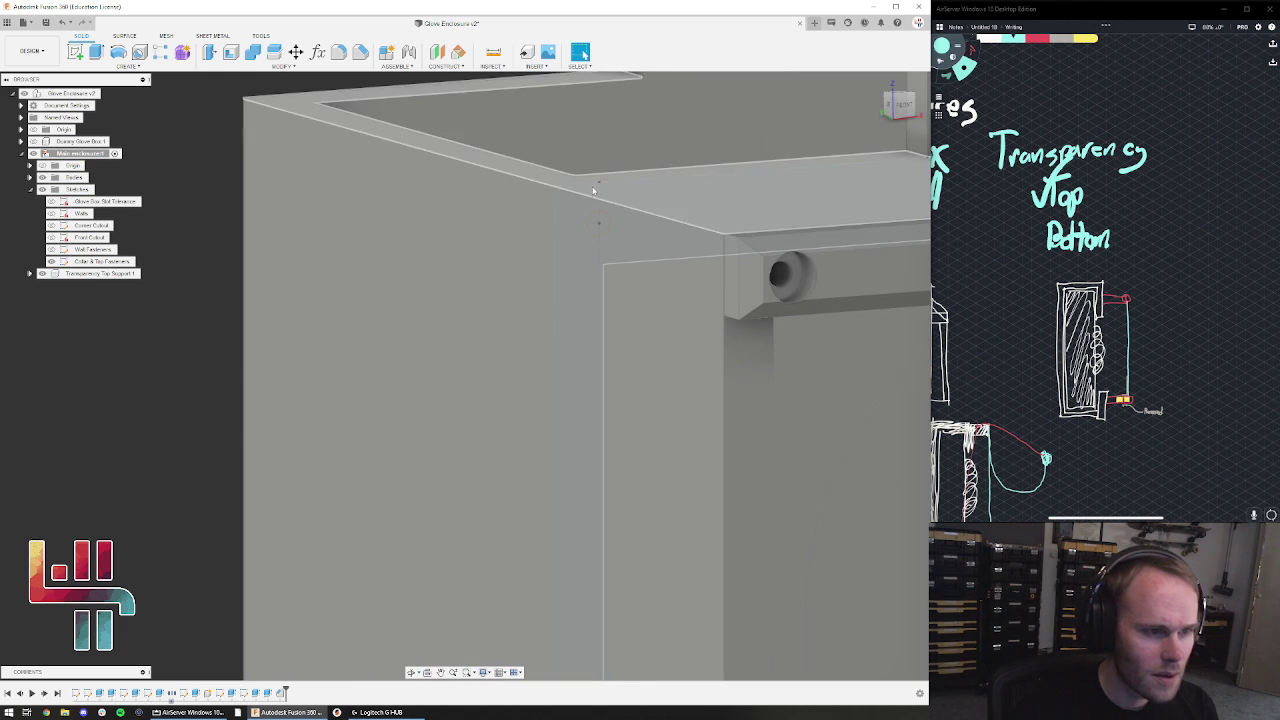
scroll(420, 250, down, 6)
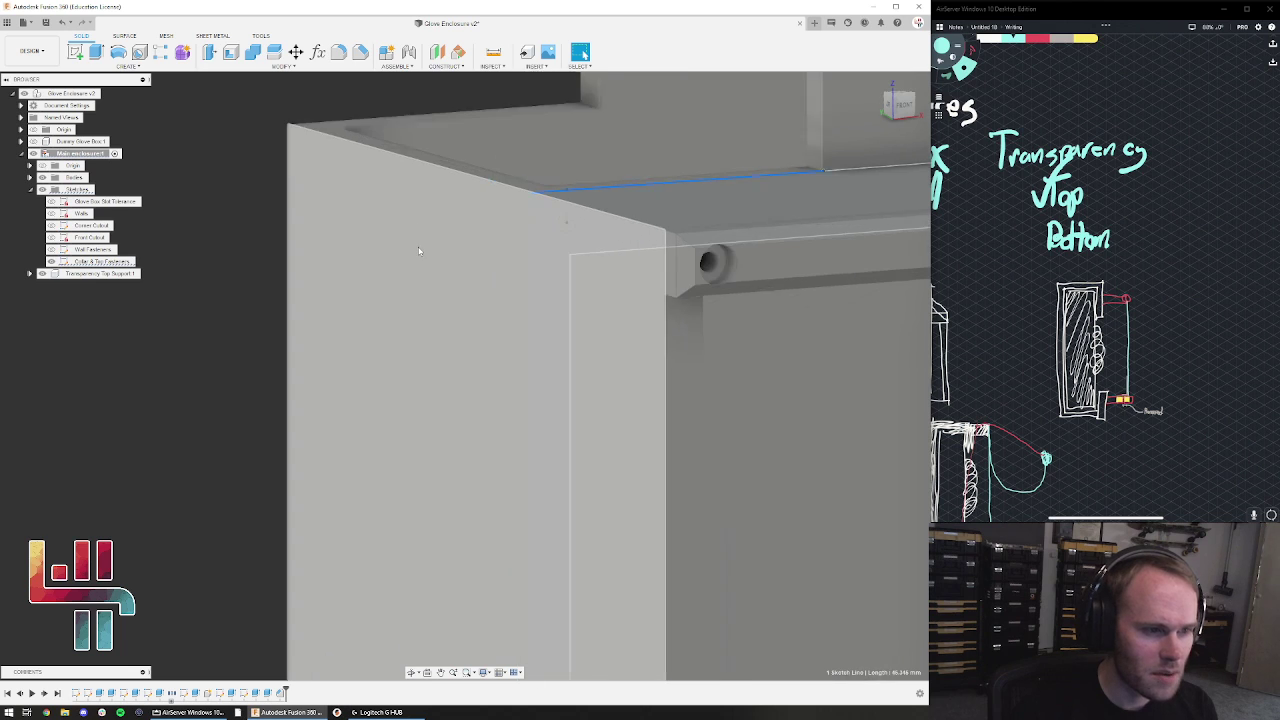
scroll(412, 256, down, 3)
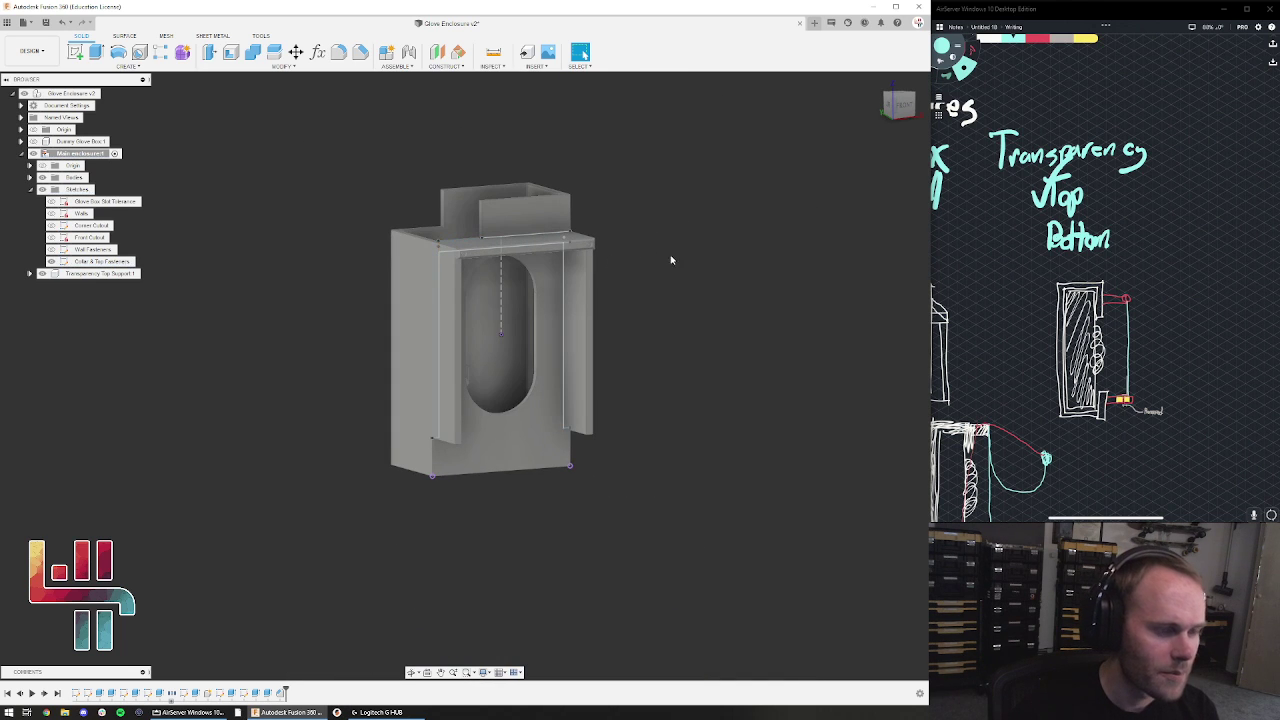
Hide the Collar & Top Fasteners sketch
click(52, 262)
click(374, 205)
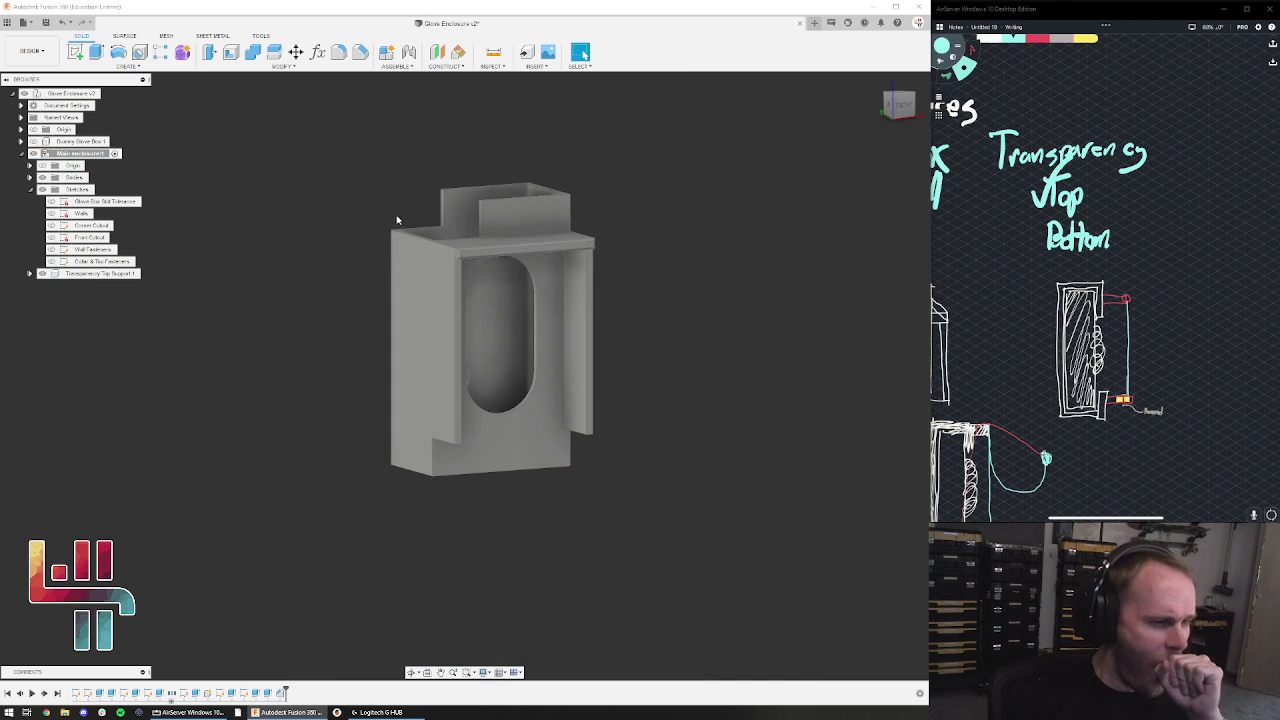
middle_drag(334, 143, 444, 236)
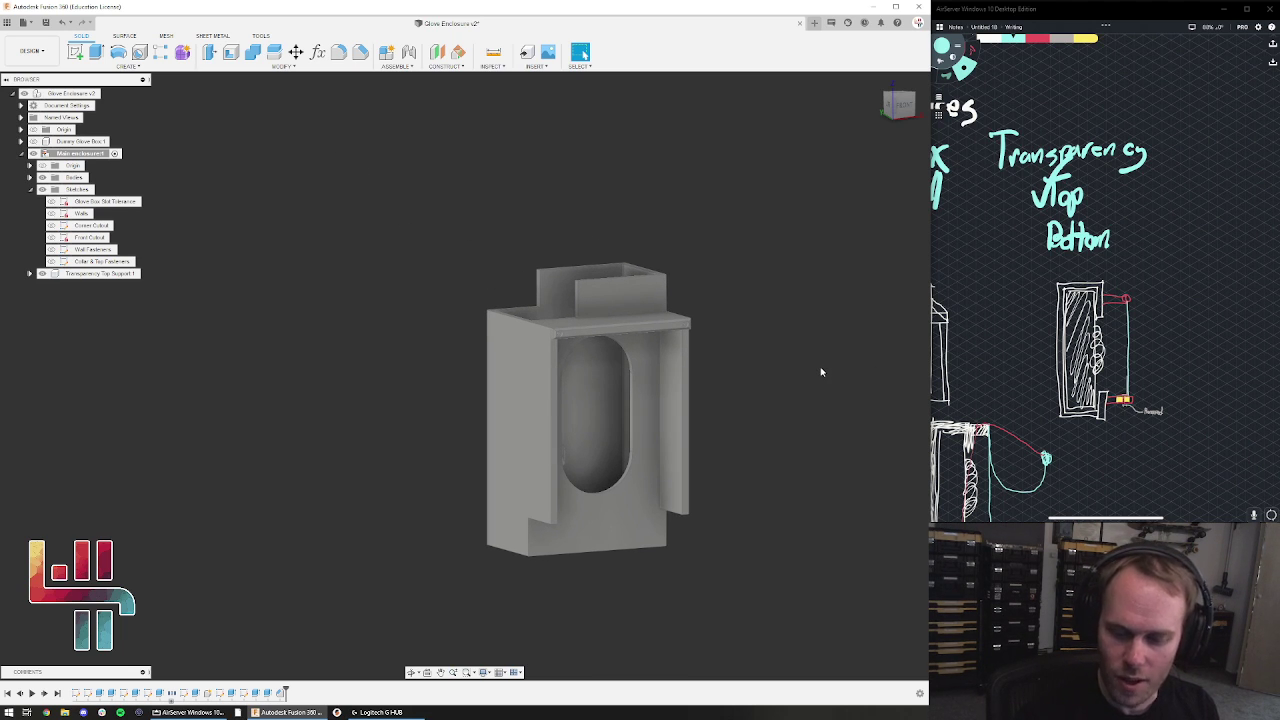
Begin a fillet on the two upper front corners of the collar's side walls with a radius of about 14 mm
scroll(691, 400, up, 3)
scroll(714, 400, down, 2)
middle_drag(714, 400, 750, 330)
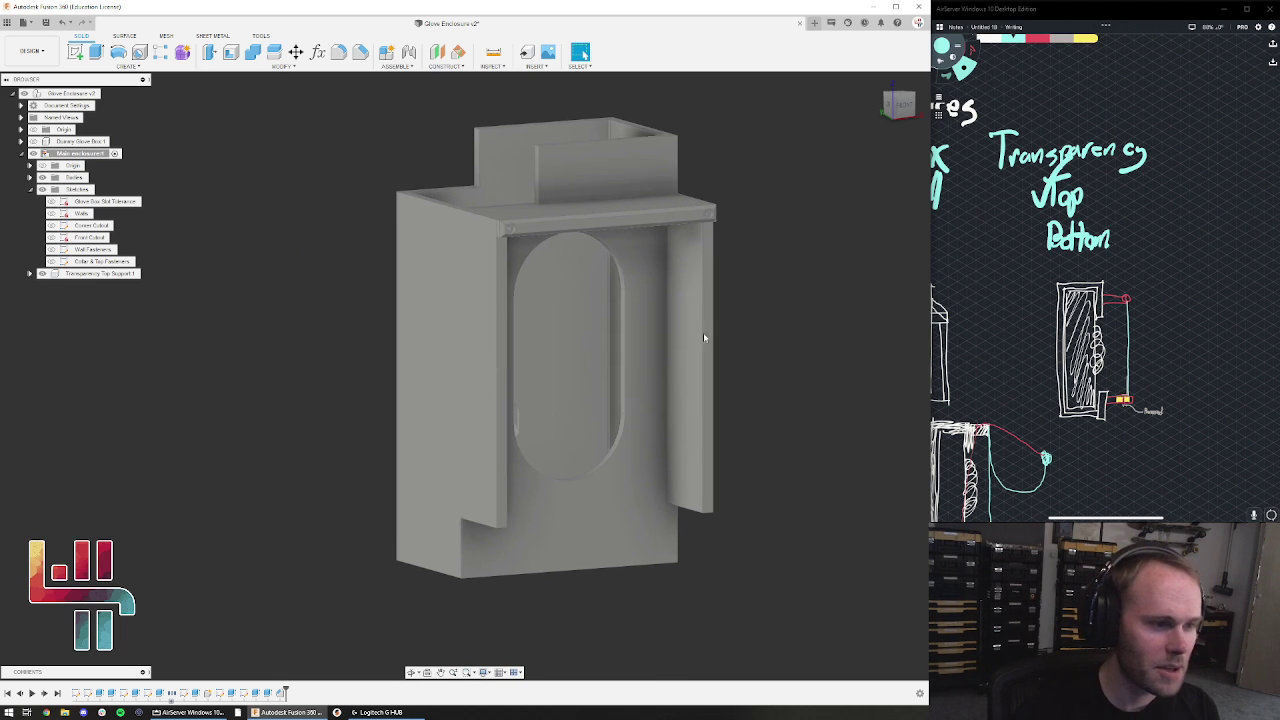
click(340, 53)
shift+middle_drag(526, 134, 567, 177)
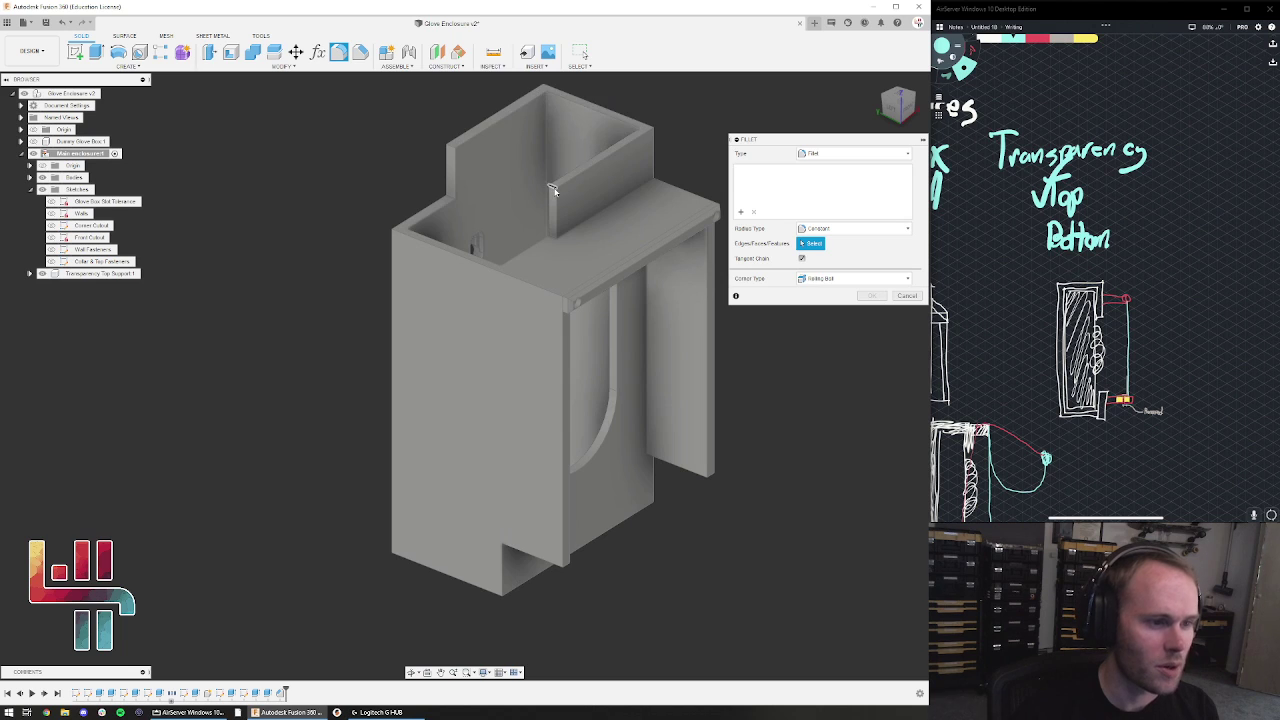
click(554, 187)
click(451, 147)
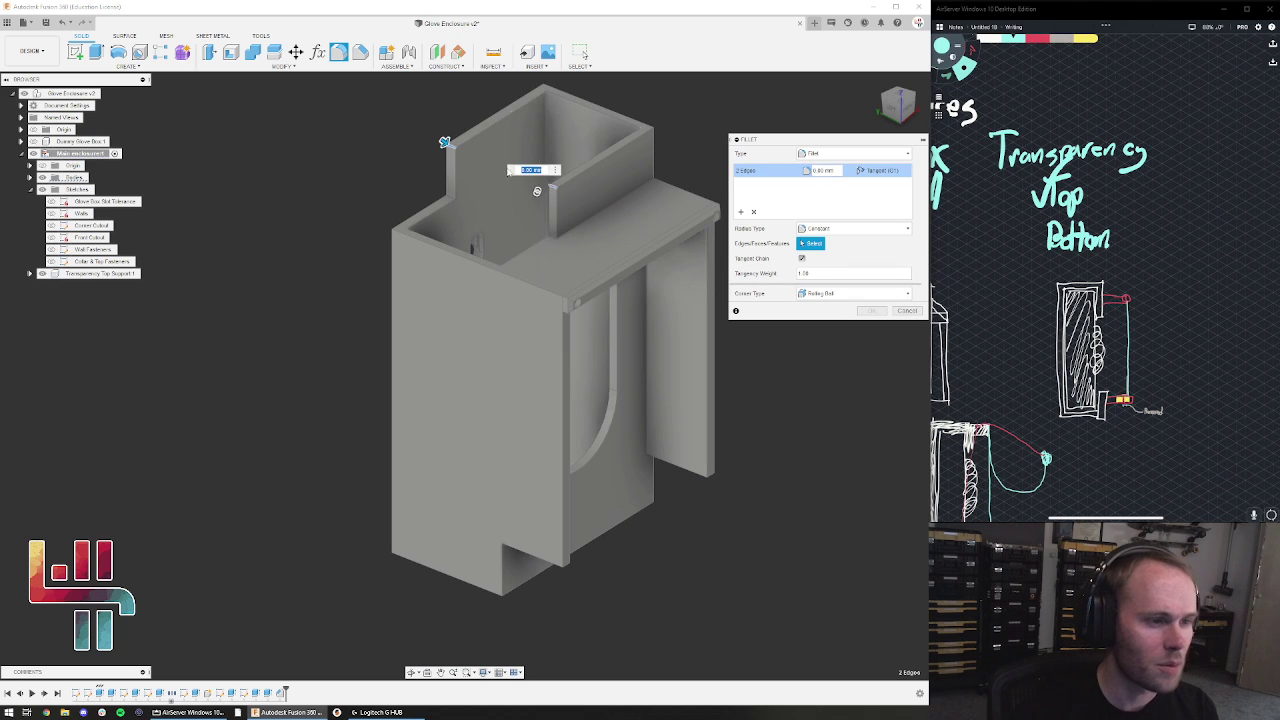
drag(445, 143, 451, 147)
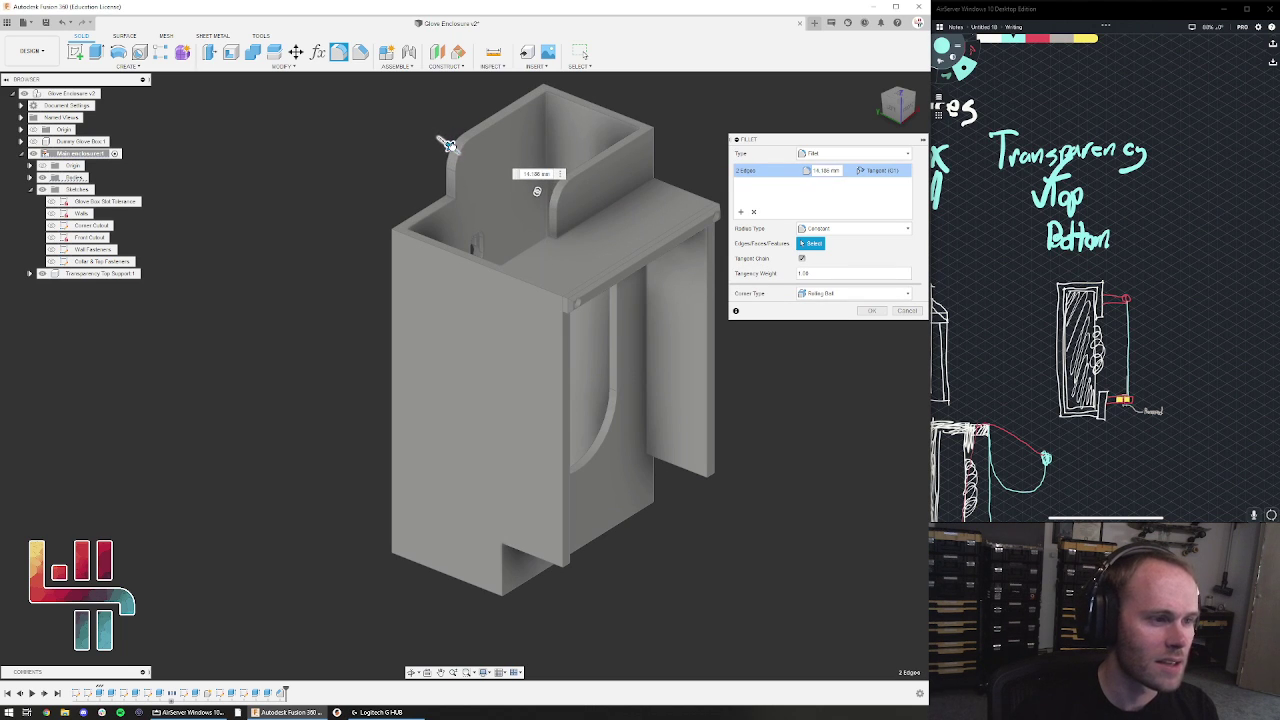
Add the two corners where the collar walls meet the enclosure top to the fillet, try a 1 mm radius, and finish with a larger one
click(553, 240)
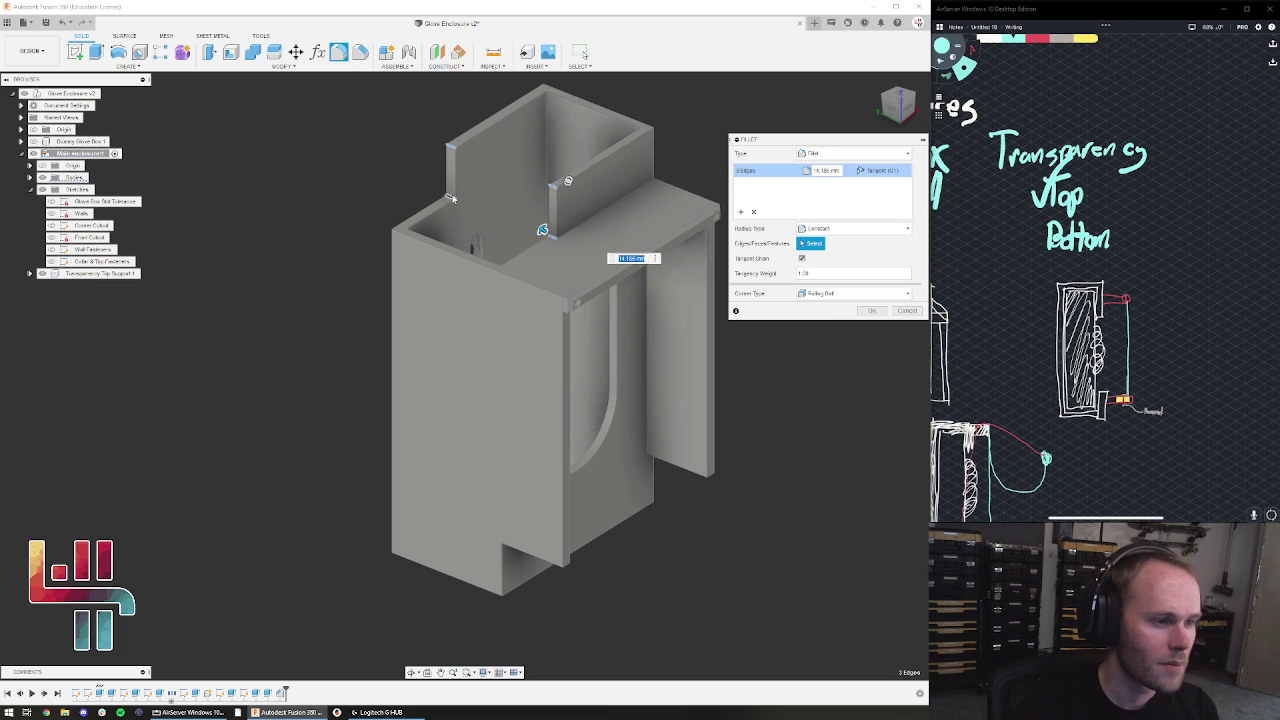
click(453, 194)
shift+middle_drag(490, 213, 497, 239)
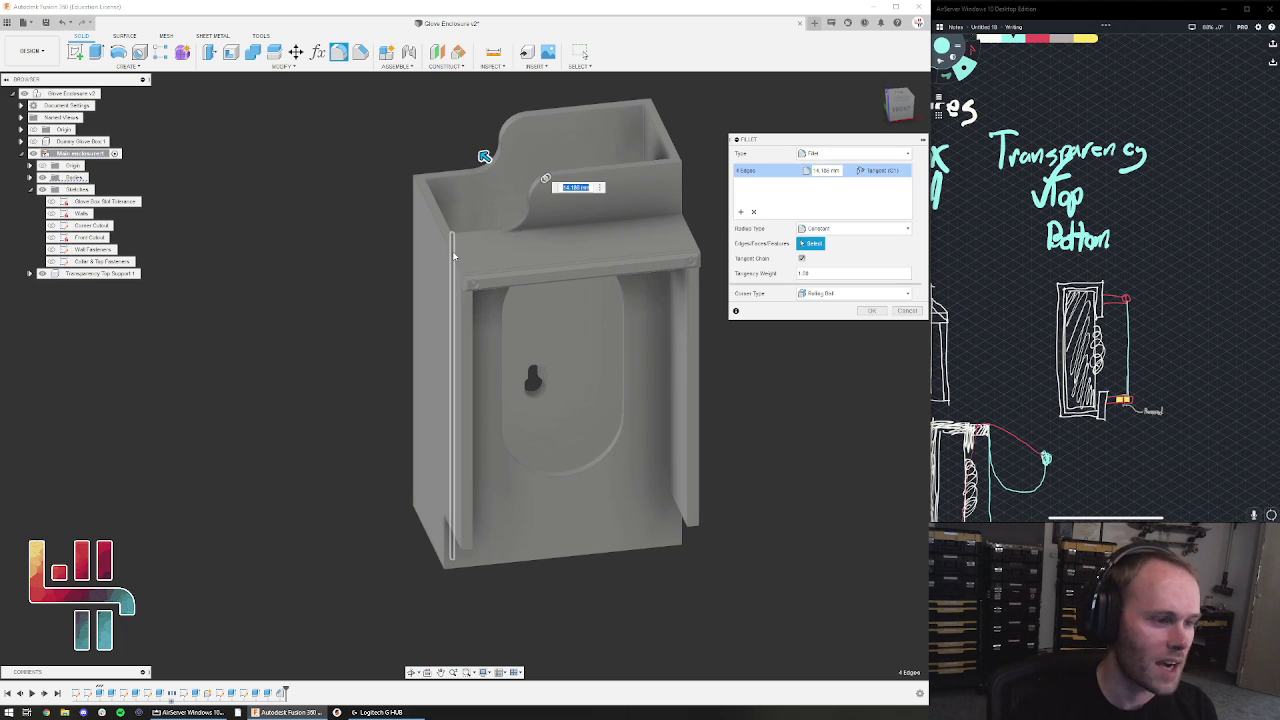
text(1)
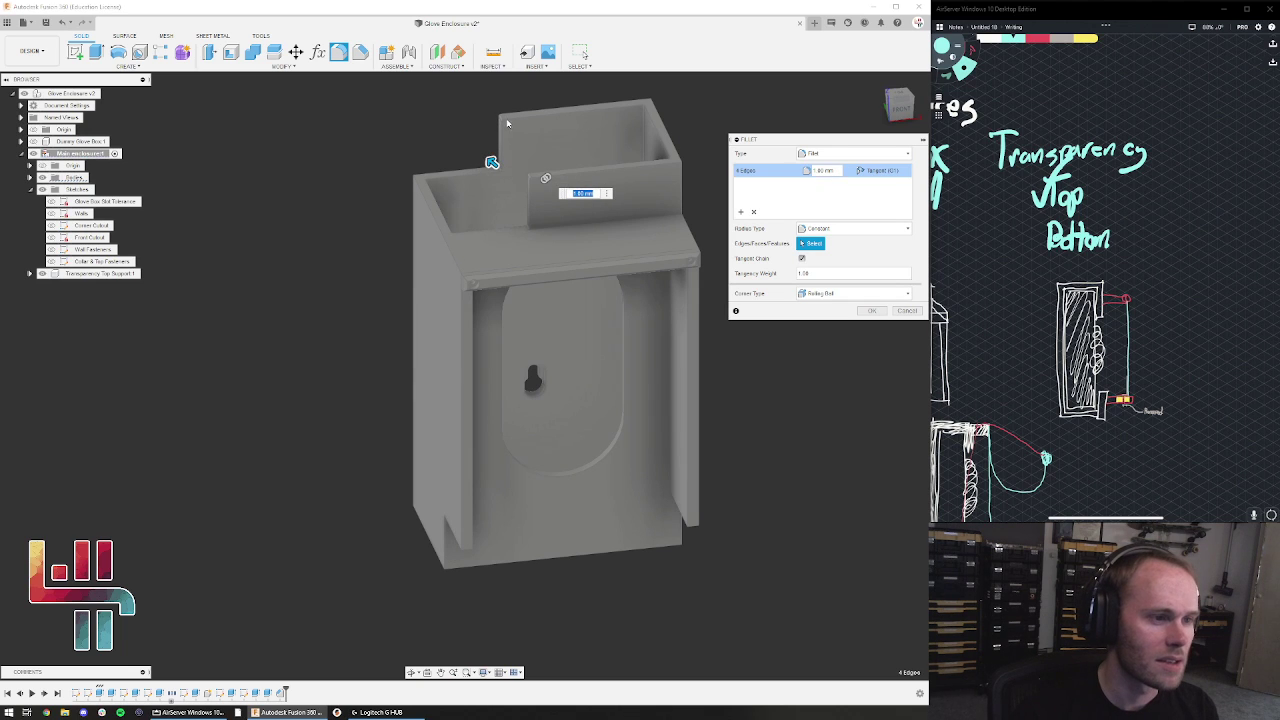
drag(492, 163, 484, 156)
click(872, 311)
Show the Dummy Glove Box component and examine how it fits inside the enclosure and behind the filleted collar
shift+middle_drag(771, 257, 583, 246)
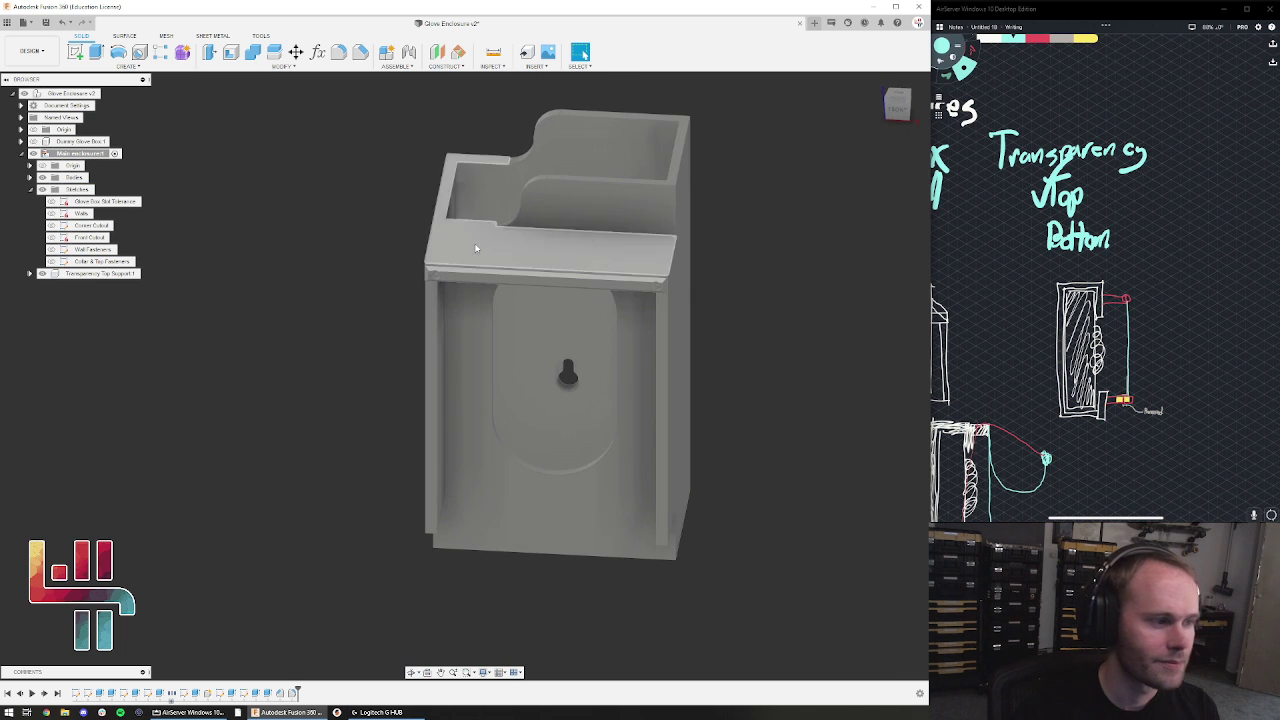
click(33, 142)
shift+middle_drag(278, 195, 298, 144)
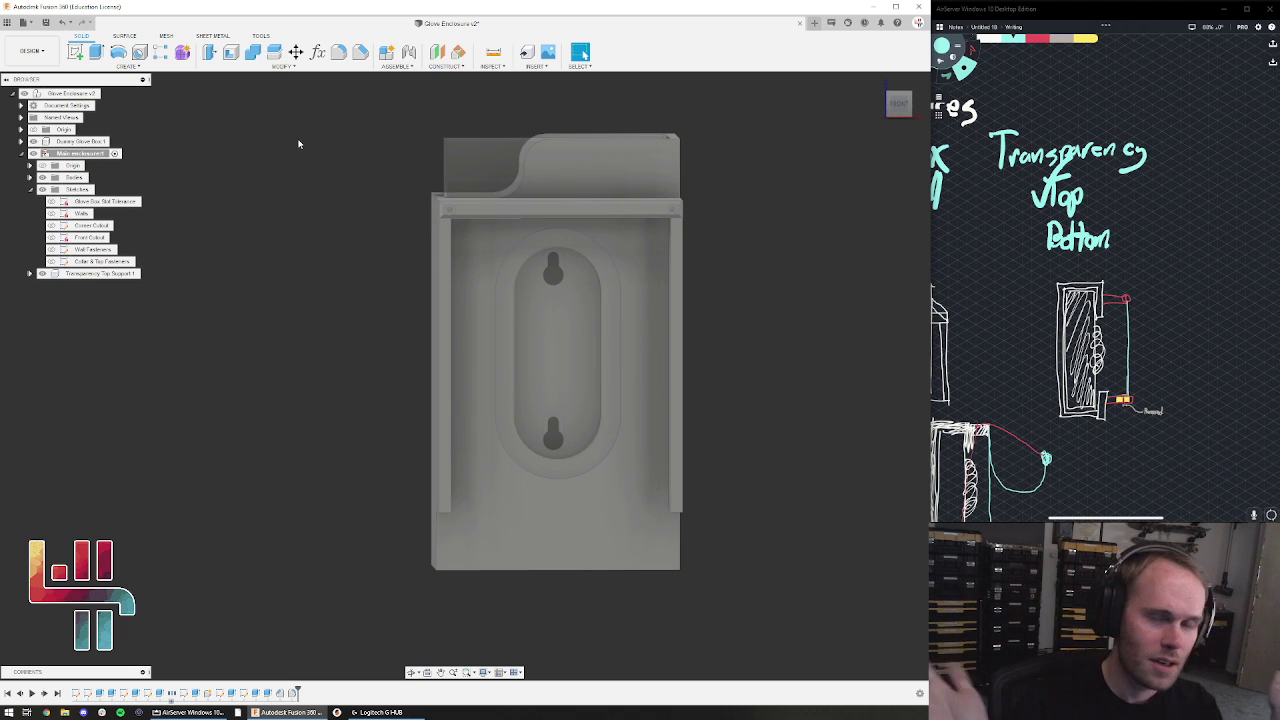
shift+middle_drag(477, 240, 763, 178)
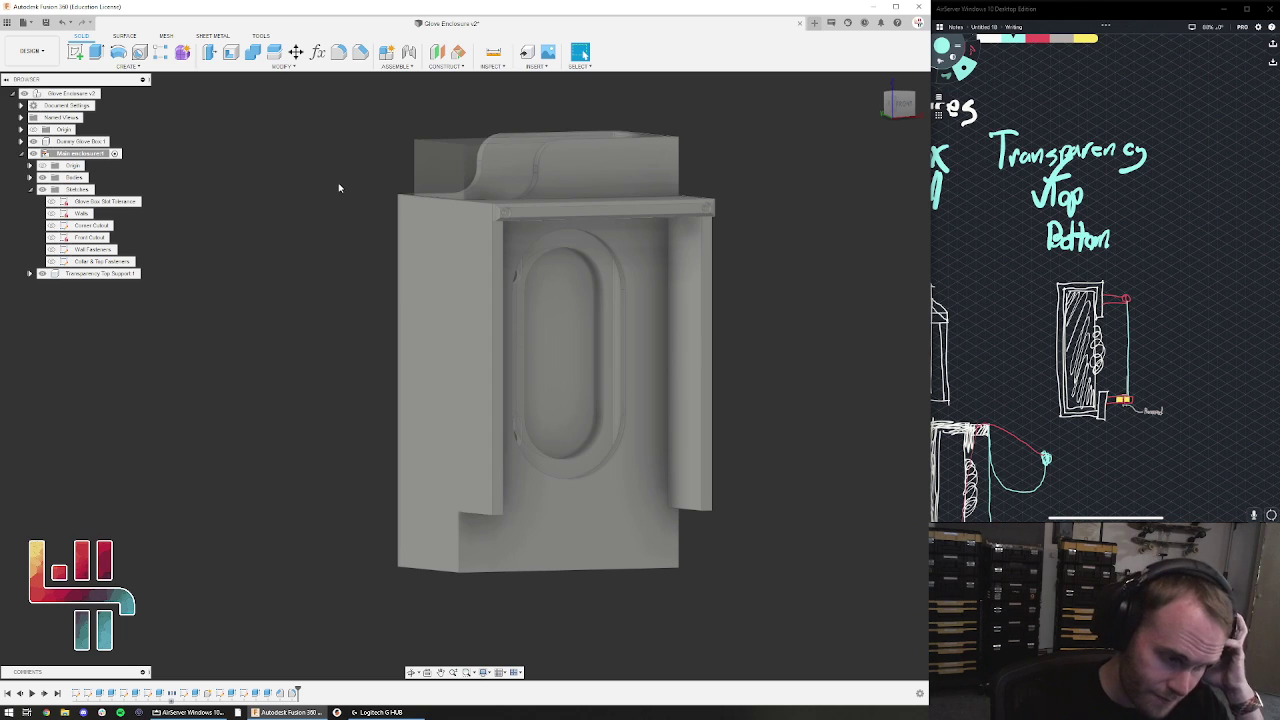
Roll the timeline back to before the Transparency Top Support and create an active Transparency Sheet component inside the main enclosure
click(96, 273)
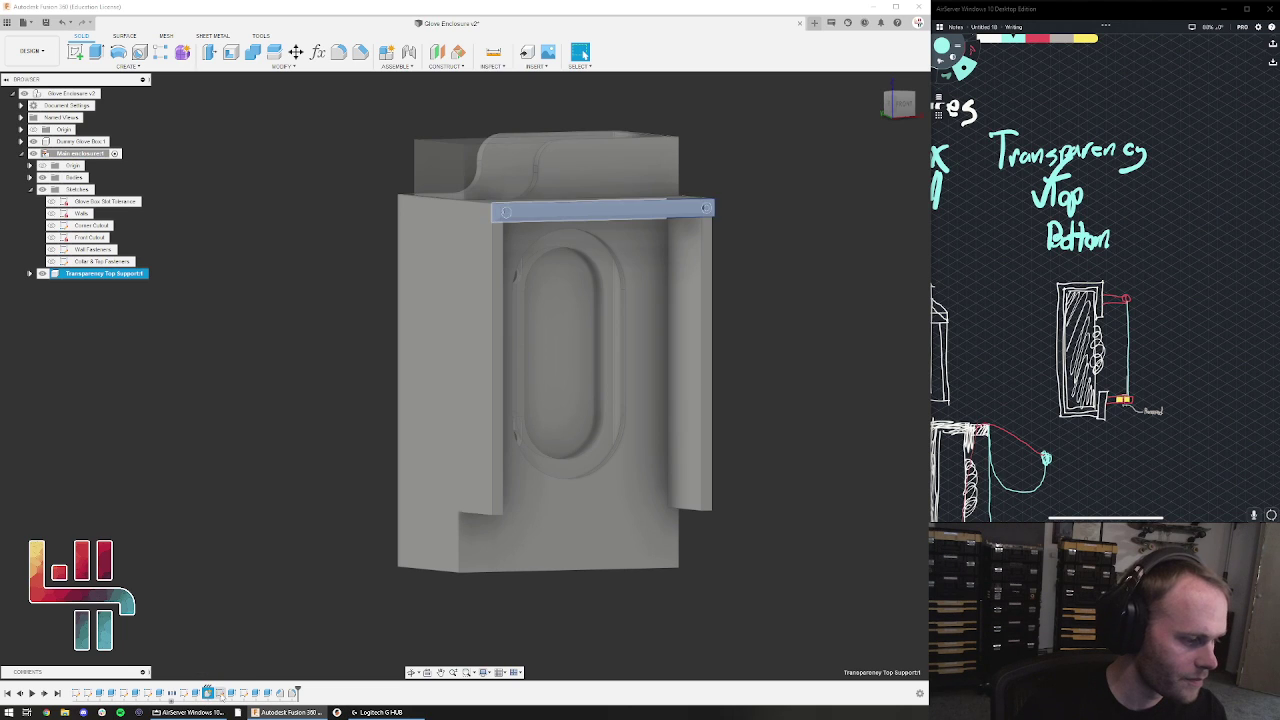
drag(298, 690, 207, 692)
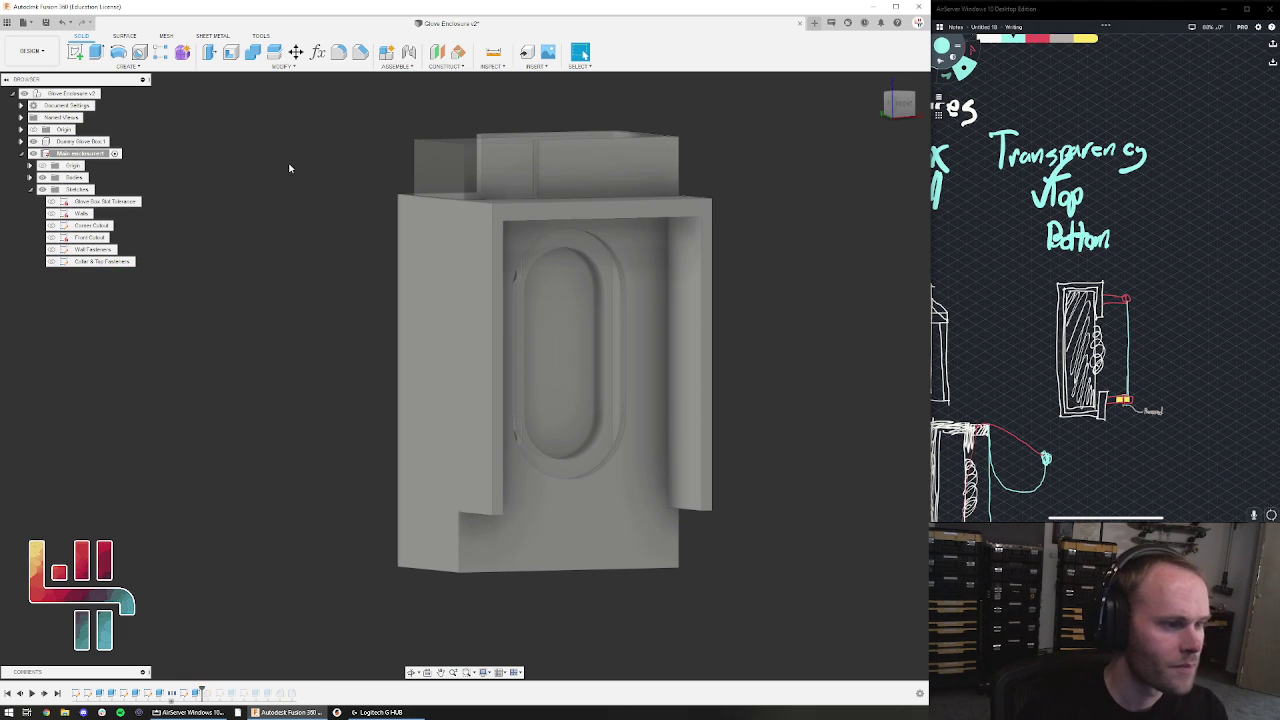
right_click(86, 154)
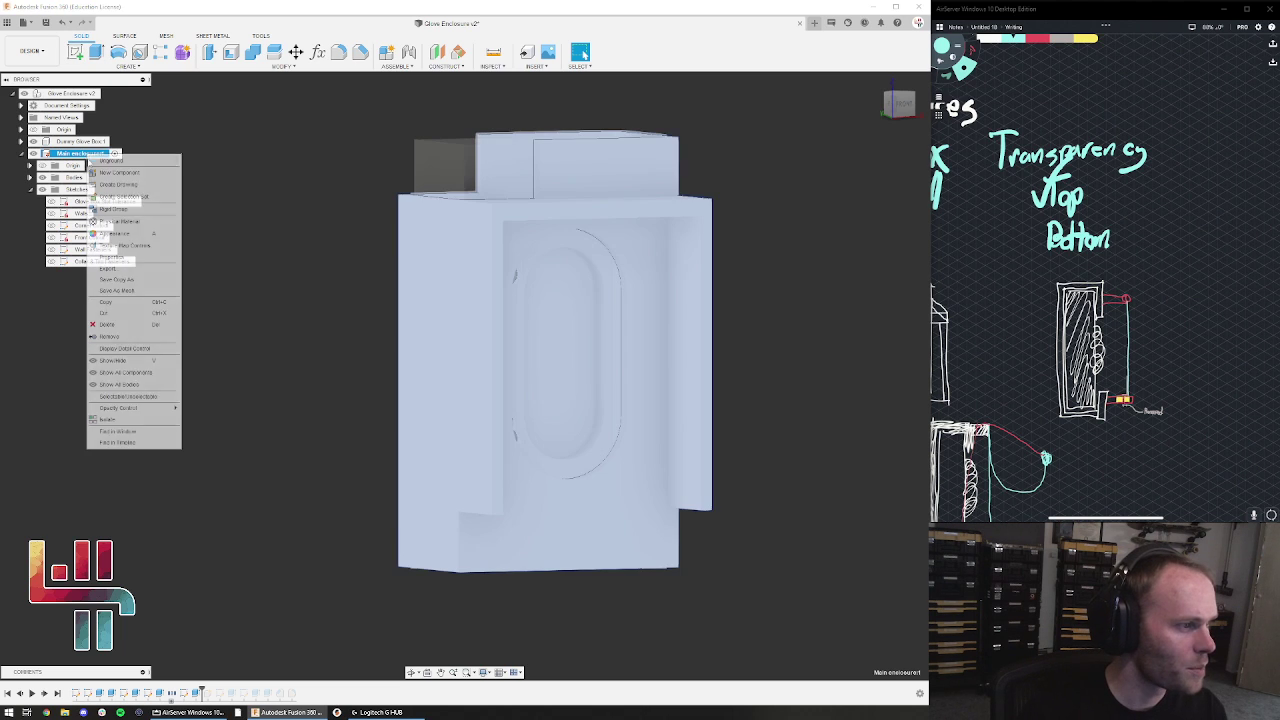
click(119, 172)
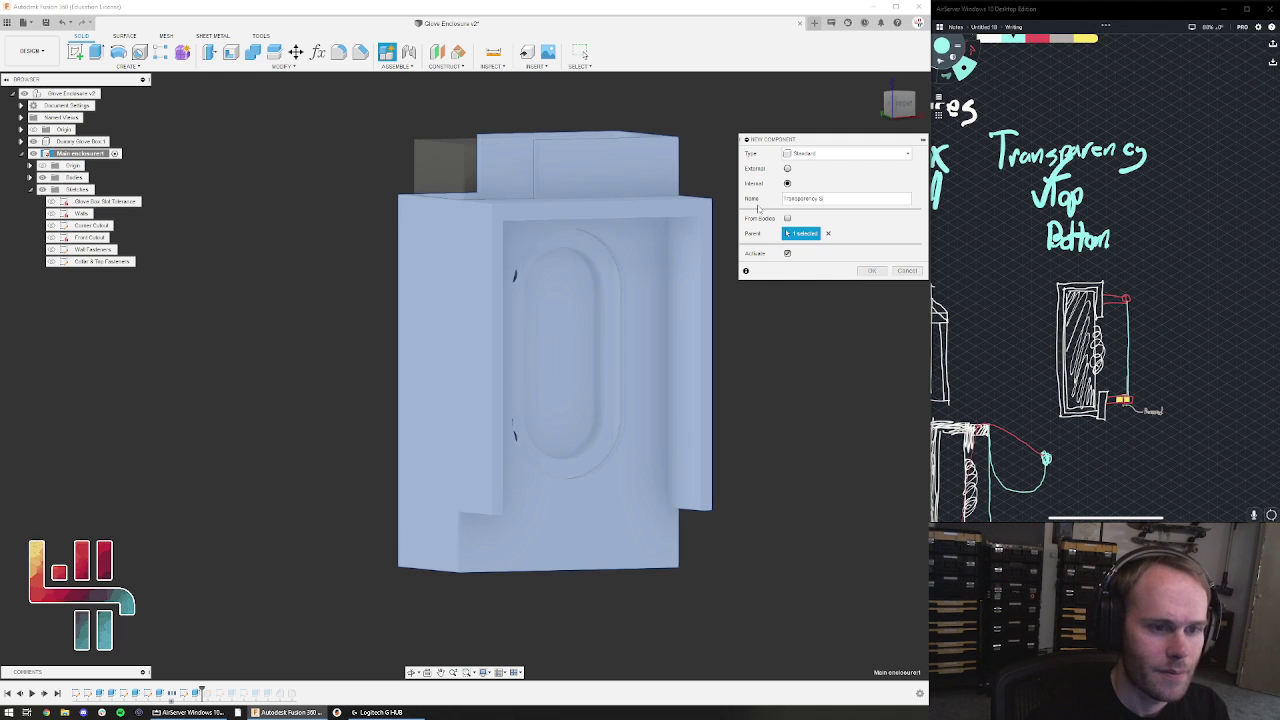
key(Return)
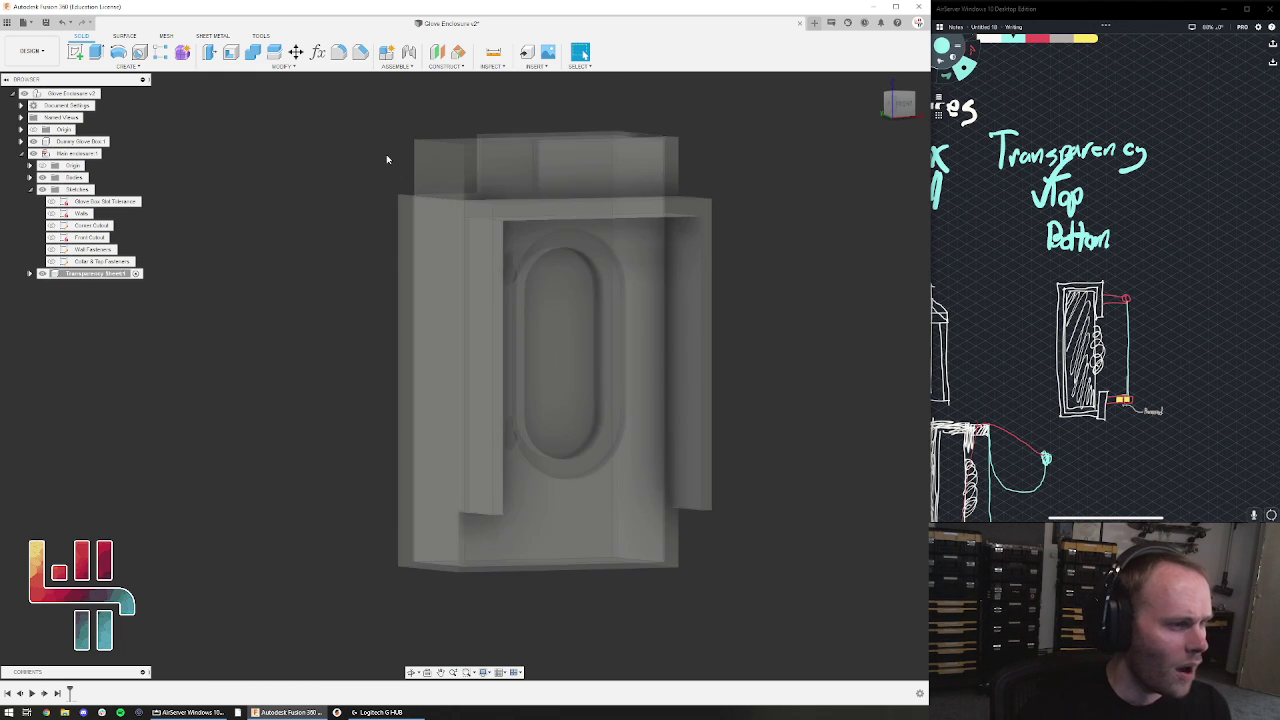
Sketch on the enclosure's U-shaped front face and make the projected inner edges construction lines, keeping the outer edges as regular lines
click(553, 218)
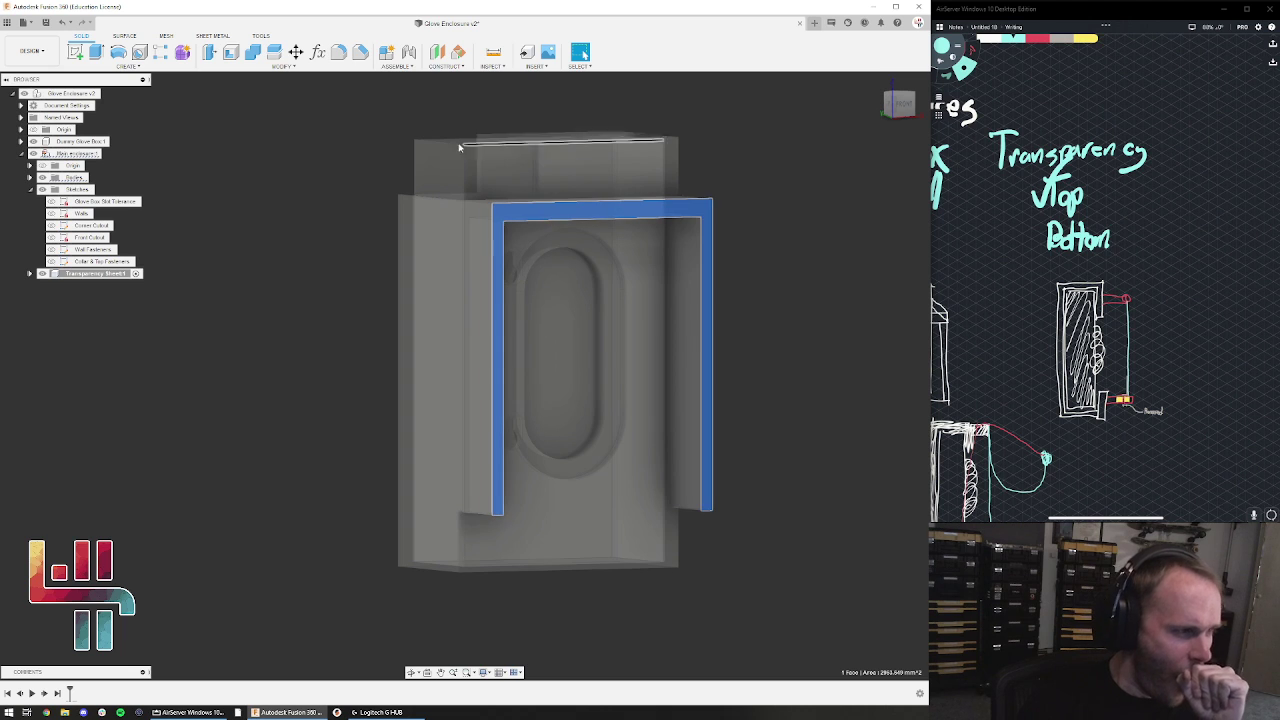
click(75, 52)
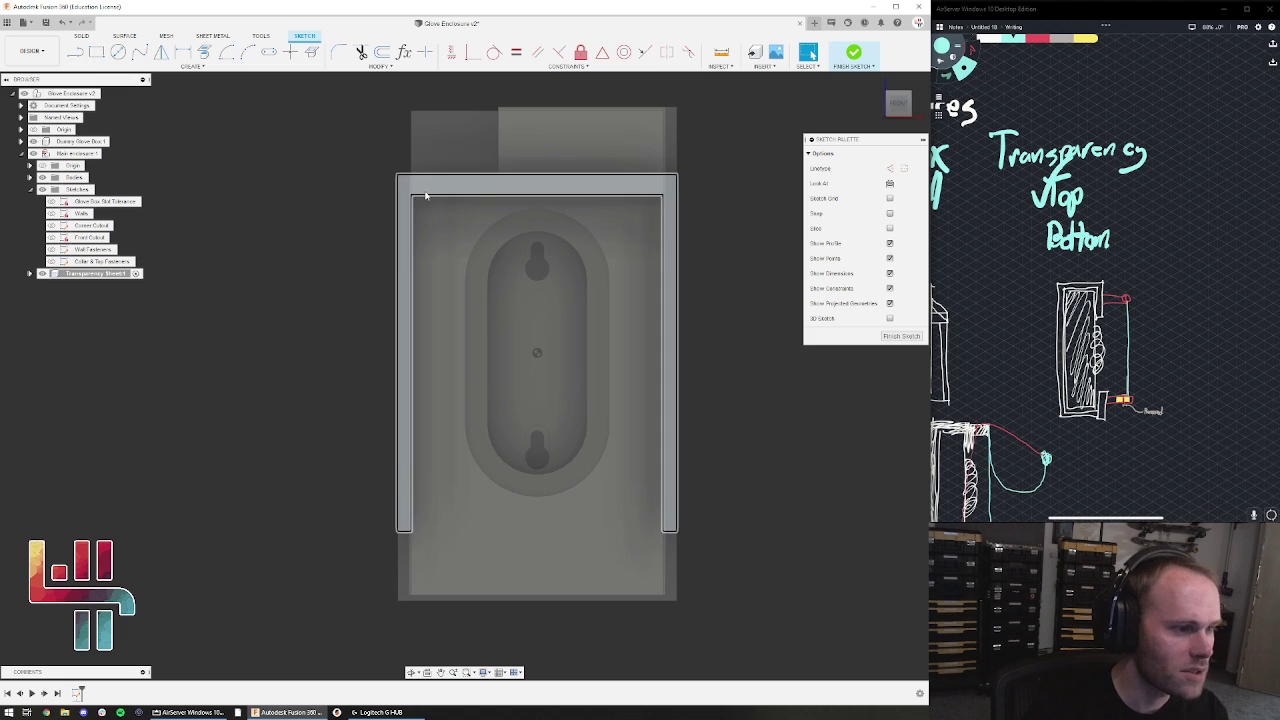
double_click(425, 197)
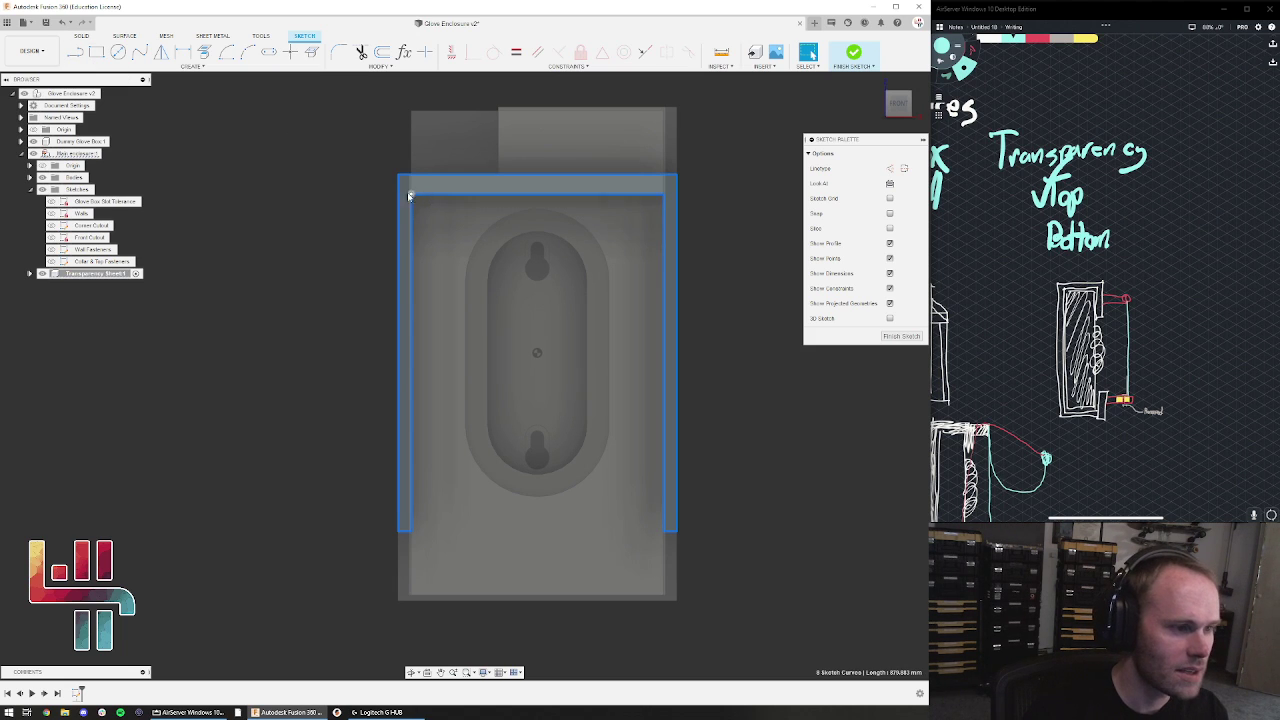
key(x)
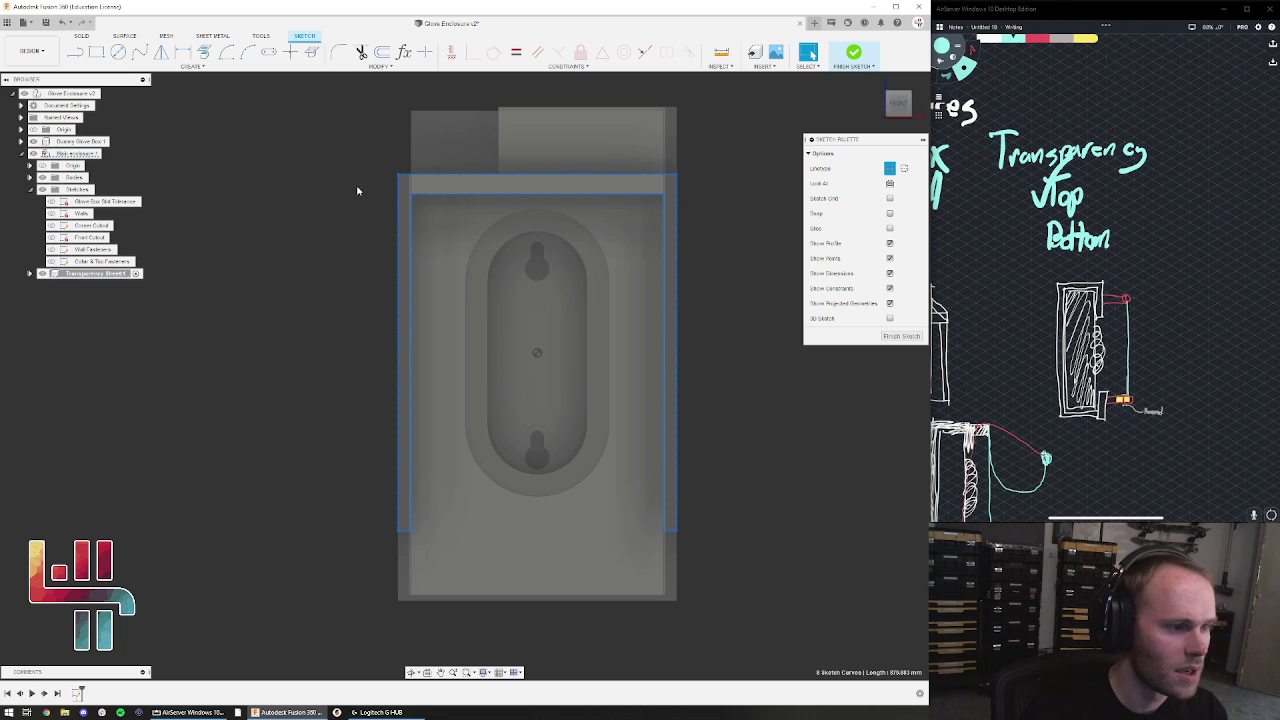
click(398, 212)
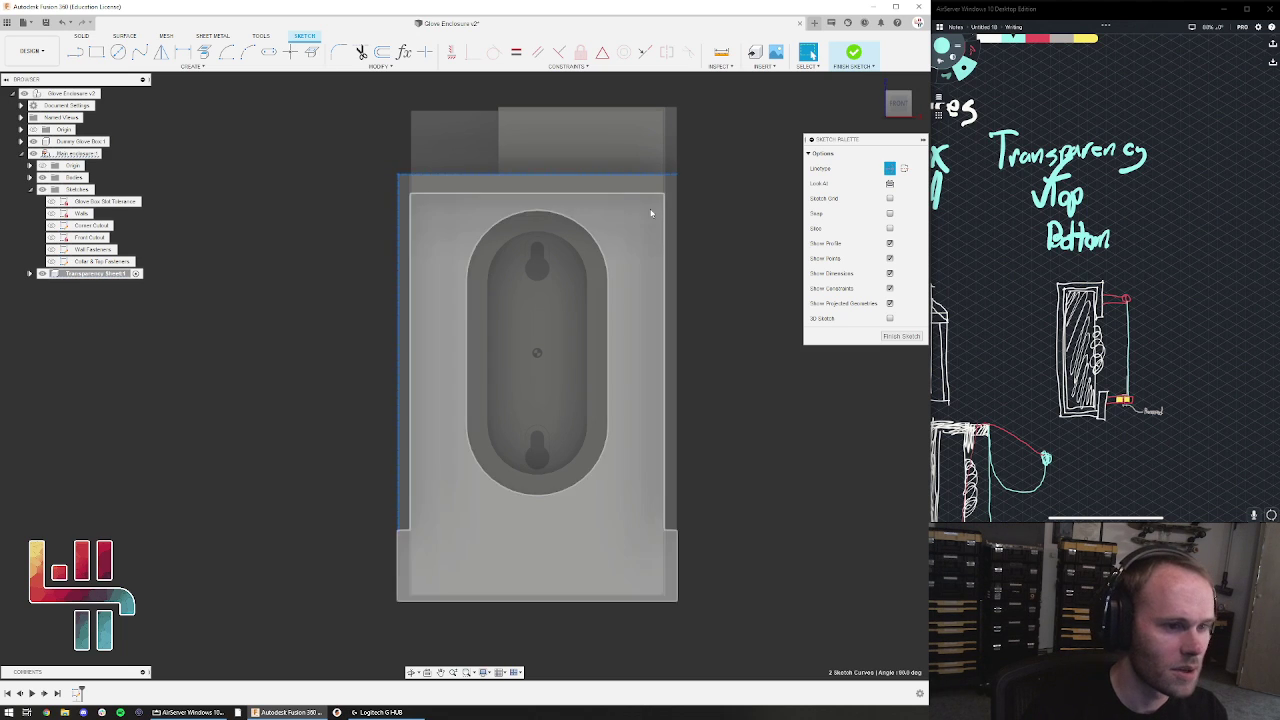
click(727, 282)
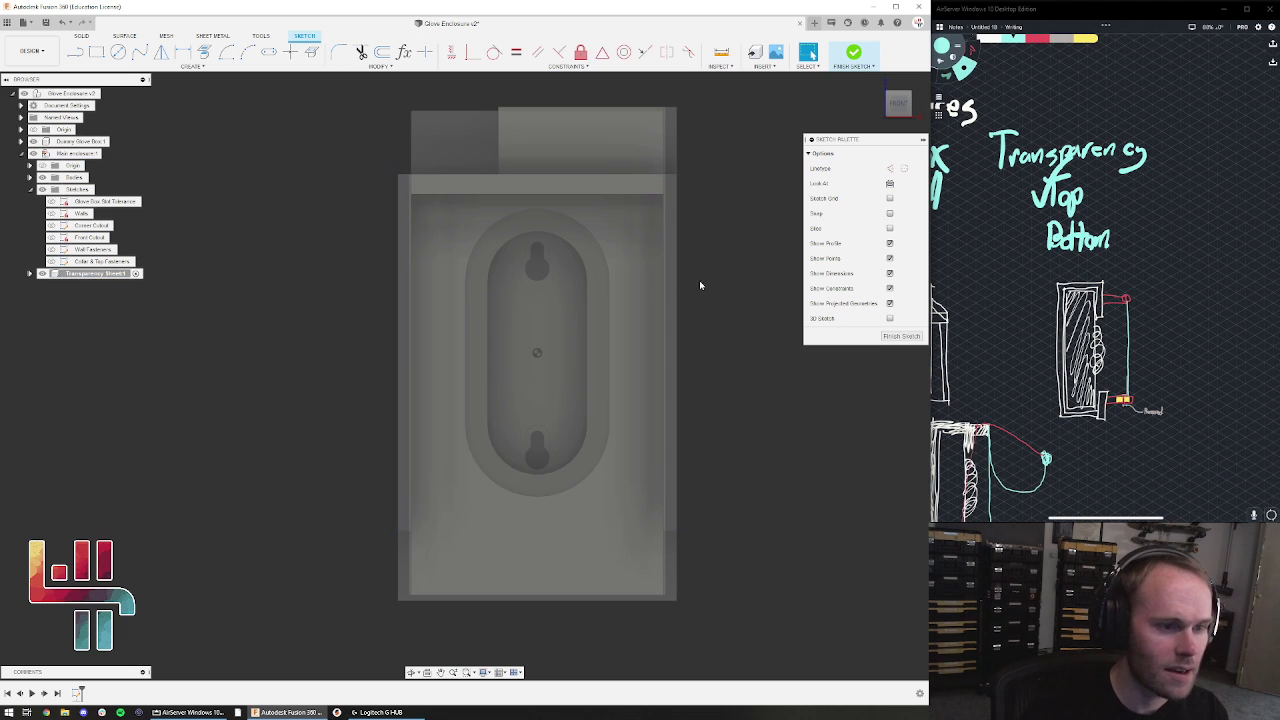
Draw a vertical line from the left front wall's lower outer corner down to just past the enclosure's bottom edge
click(80, 36)
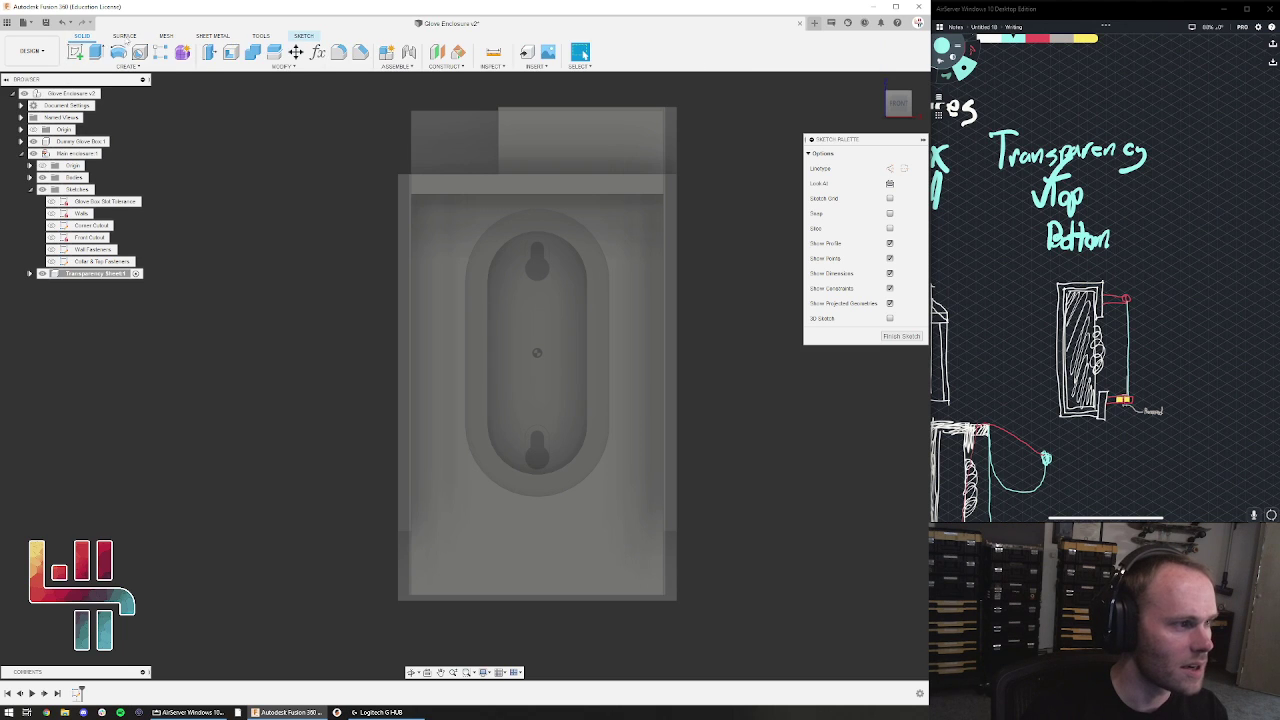
click(125, 36)
click(304, 36)
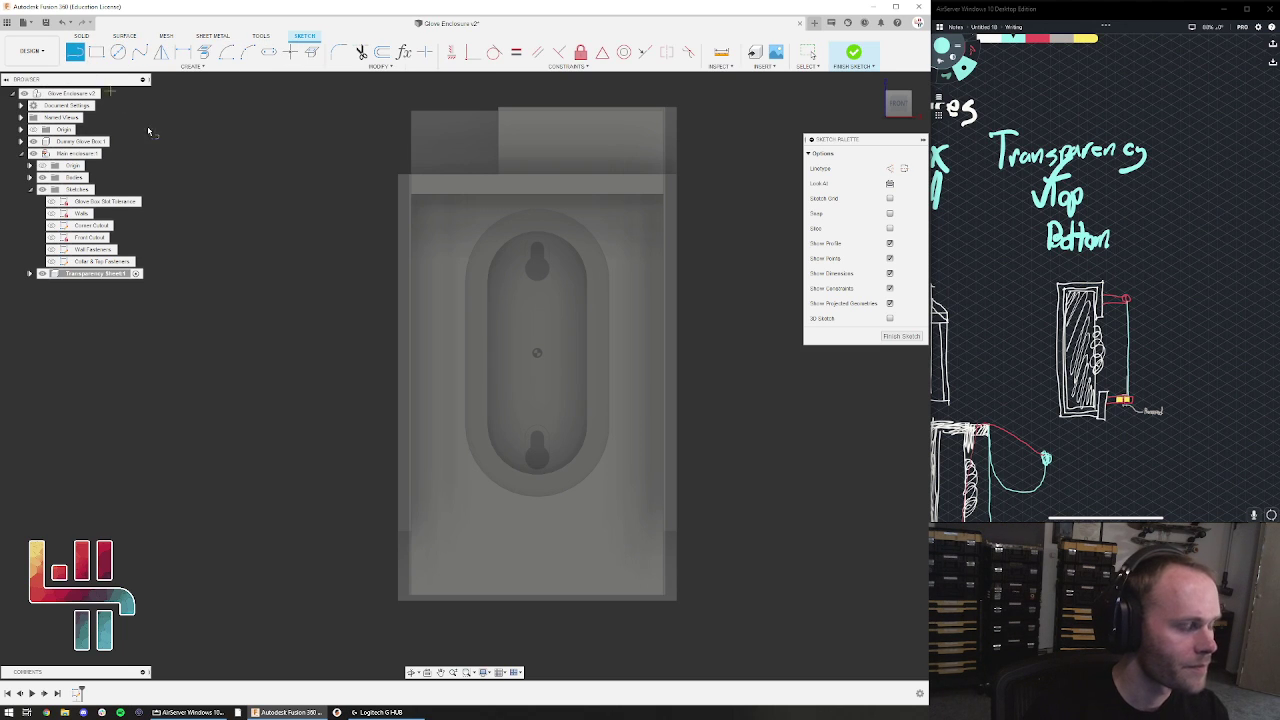
click(397, 534)
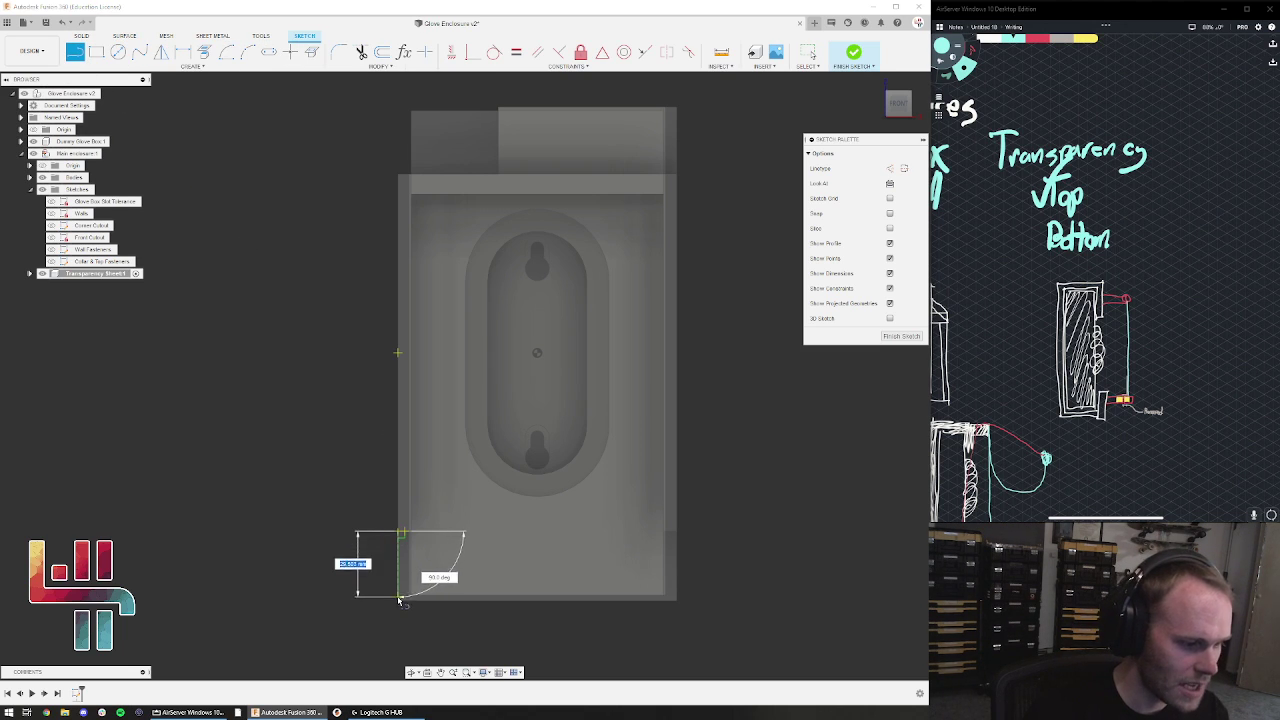
click(400, 608)
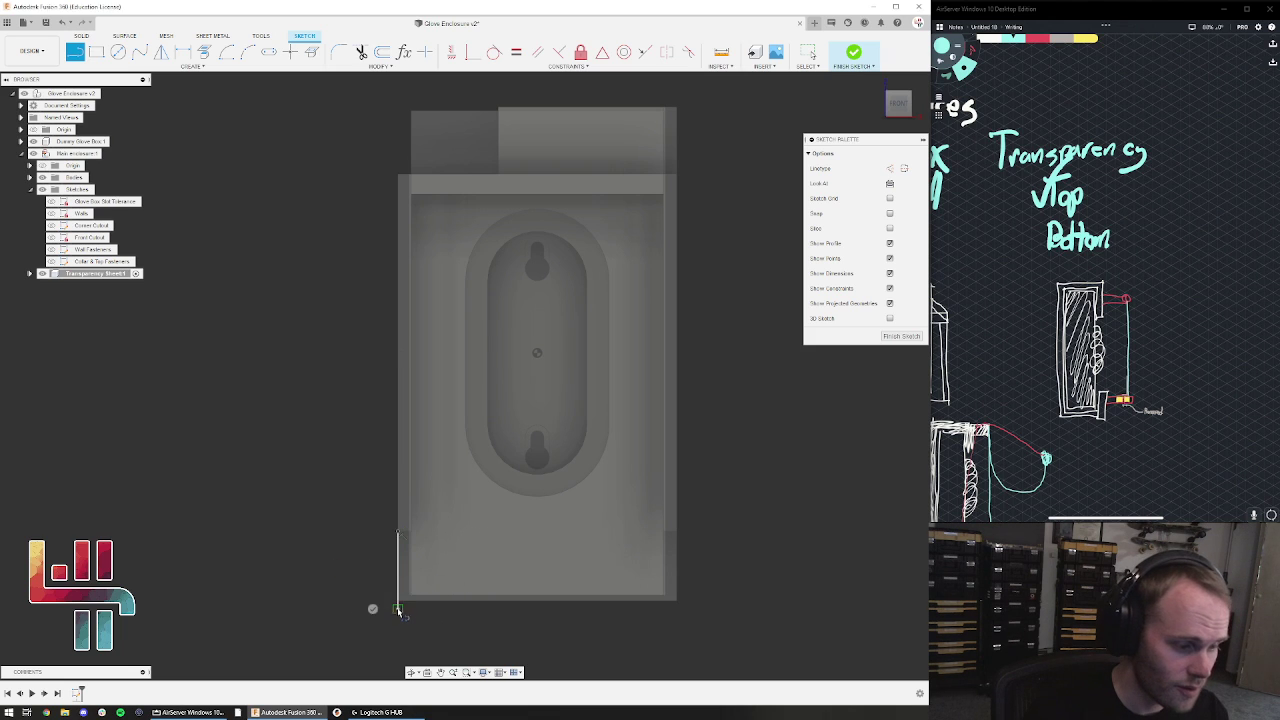
click(679, 612)
key(Escape)
Project the enclosure's bottom front edge into the Transparency Sheet sketch
click(524, 601)
shift+middle_drag(524, 605, 390, 171)
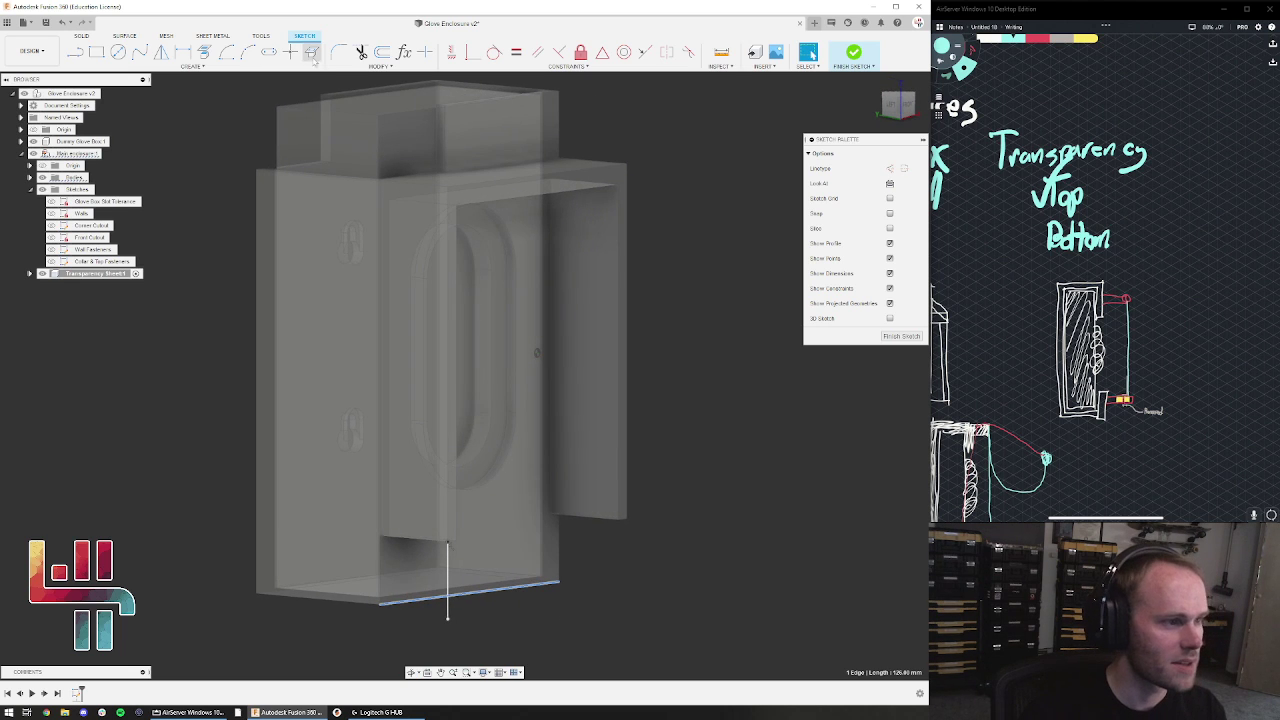
click(204, 52)
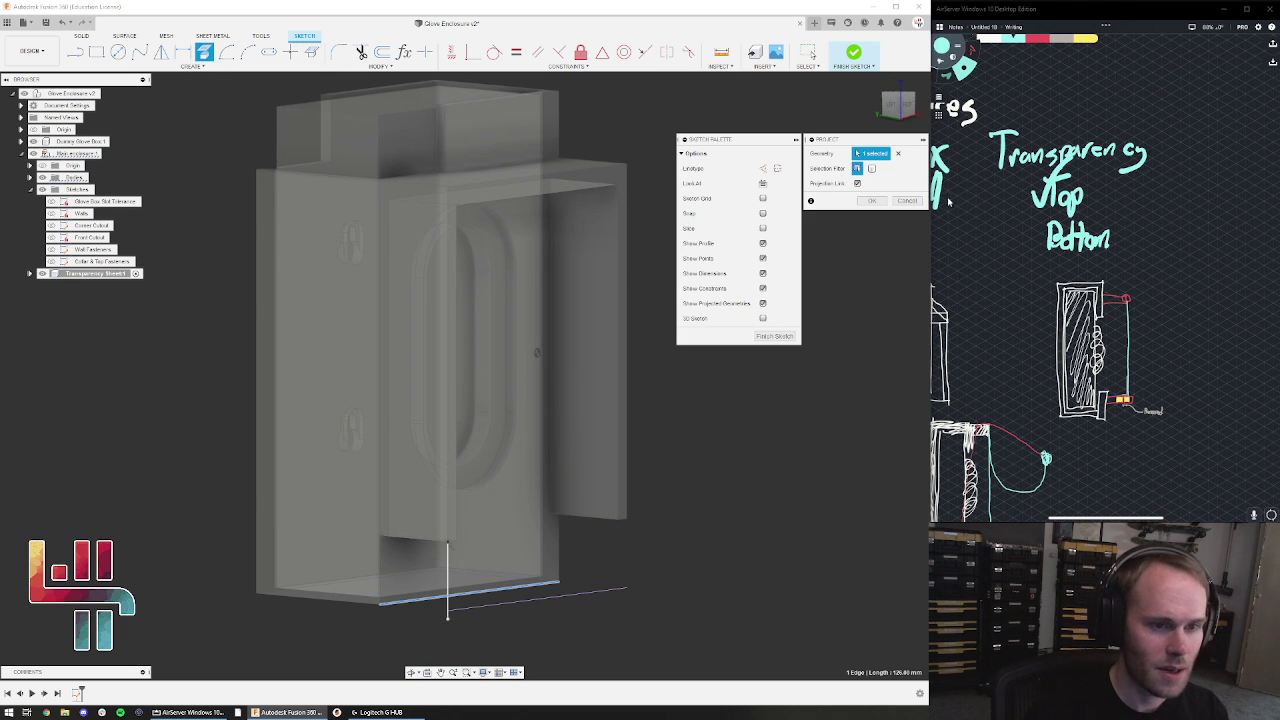
click(872, 201)
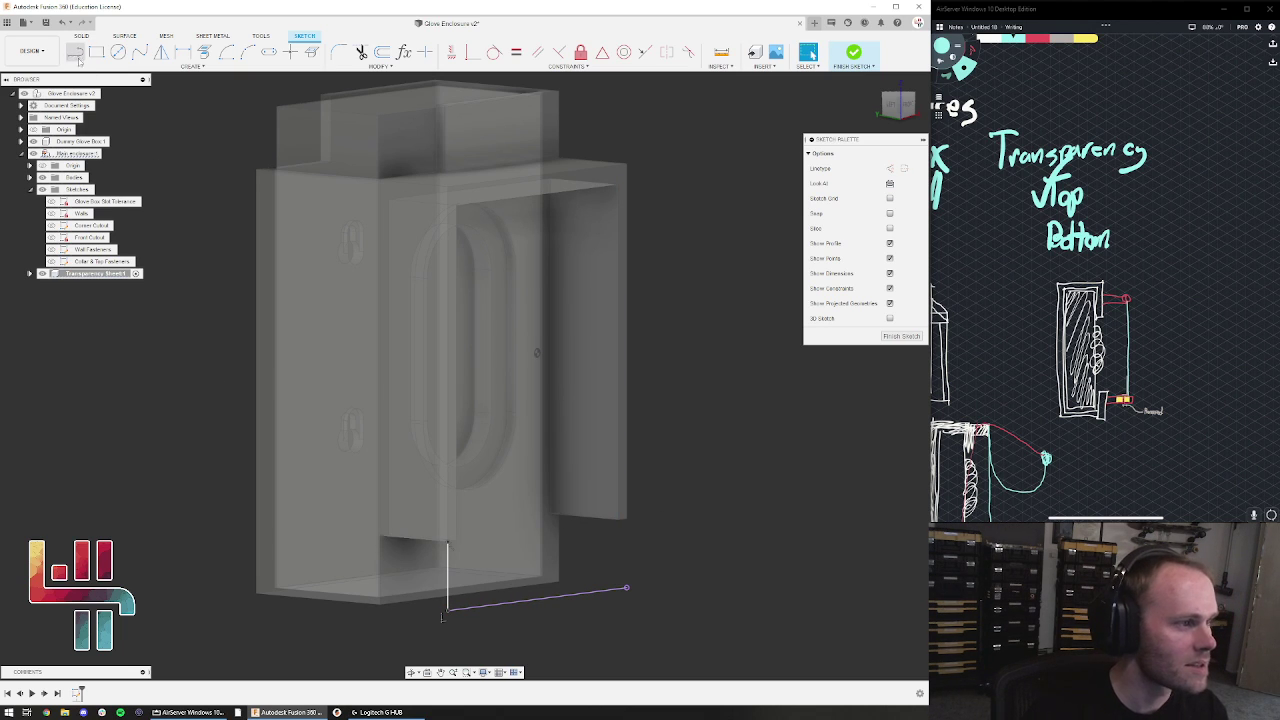
Draw a vertical line from the right front wall's lower corner to the projected bottom edge and check the closed sheet profile
click(627, 521)
click(626, 589)
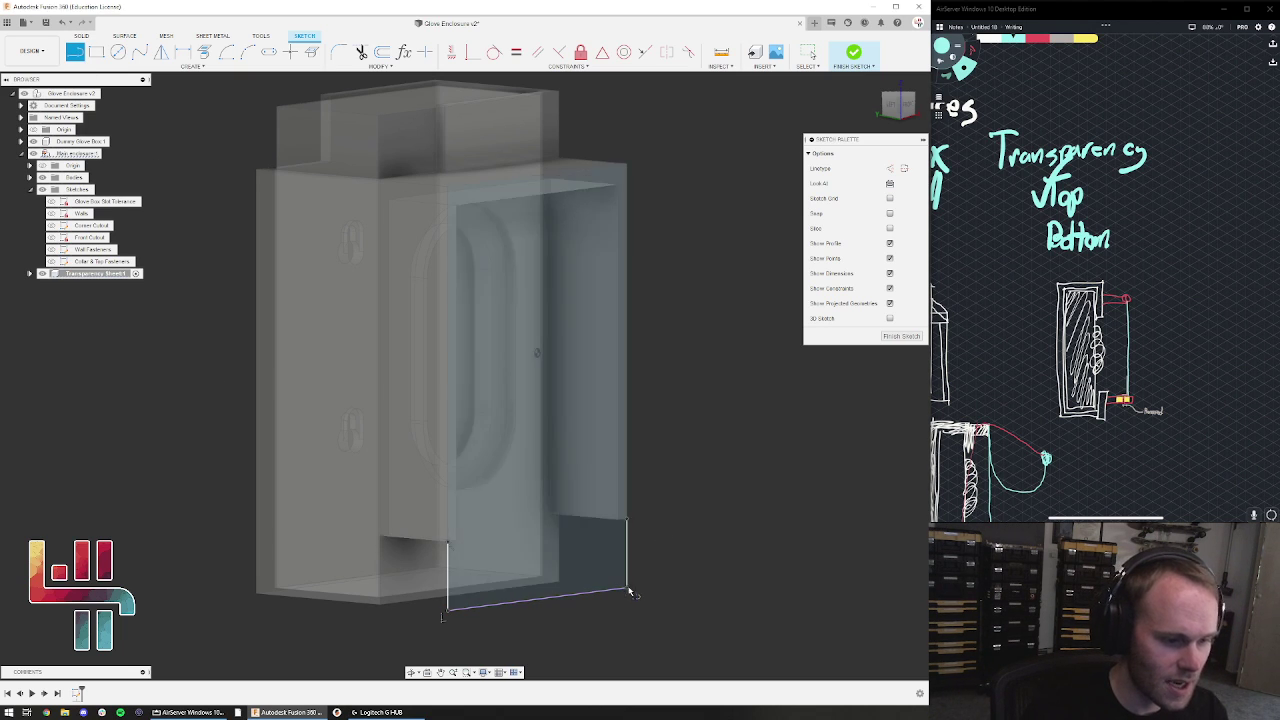
key(Escape)
click(560, 471)
mouse_move(560, 471)
shift+middle_down()
mouse_move(440, 410)
mouse_move(665, 497)
mouse_move(721, 471)
shift+middle_up()
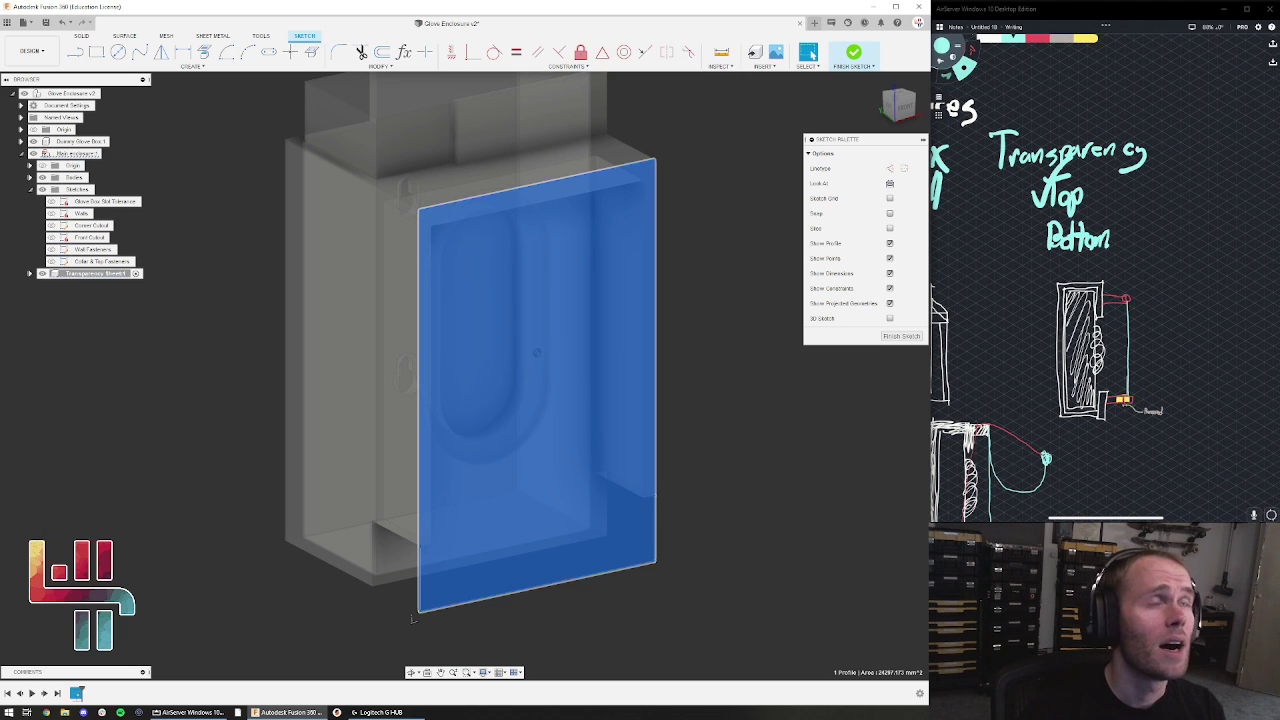
click(705, 242)
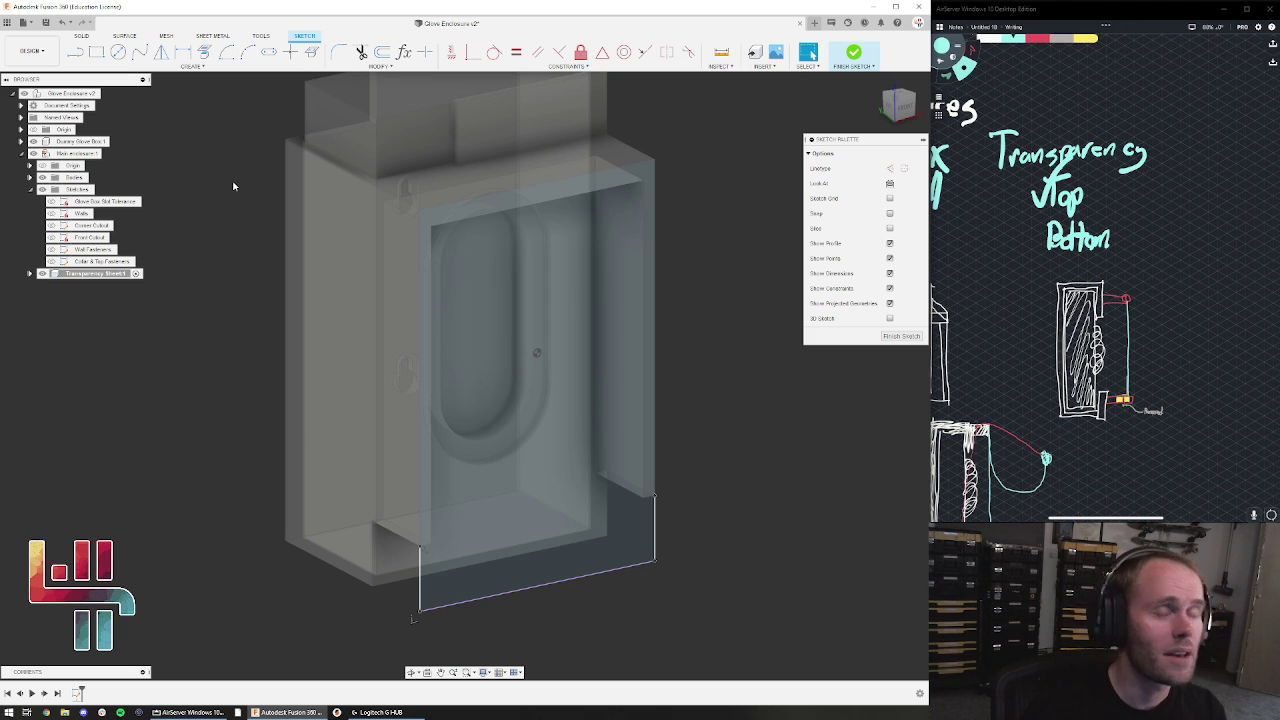
scroll(248, 192, down, 3)
scroll(235, 175, up, 5)
scroll(243, 189, down, 2)
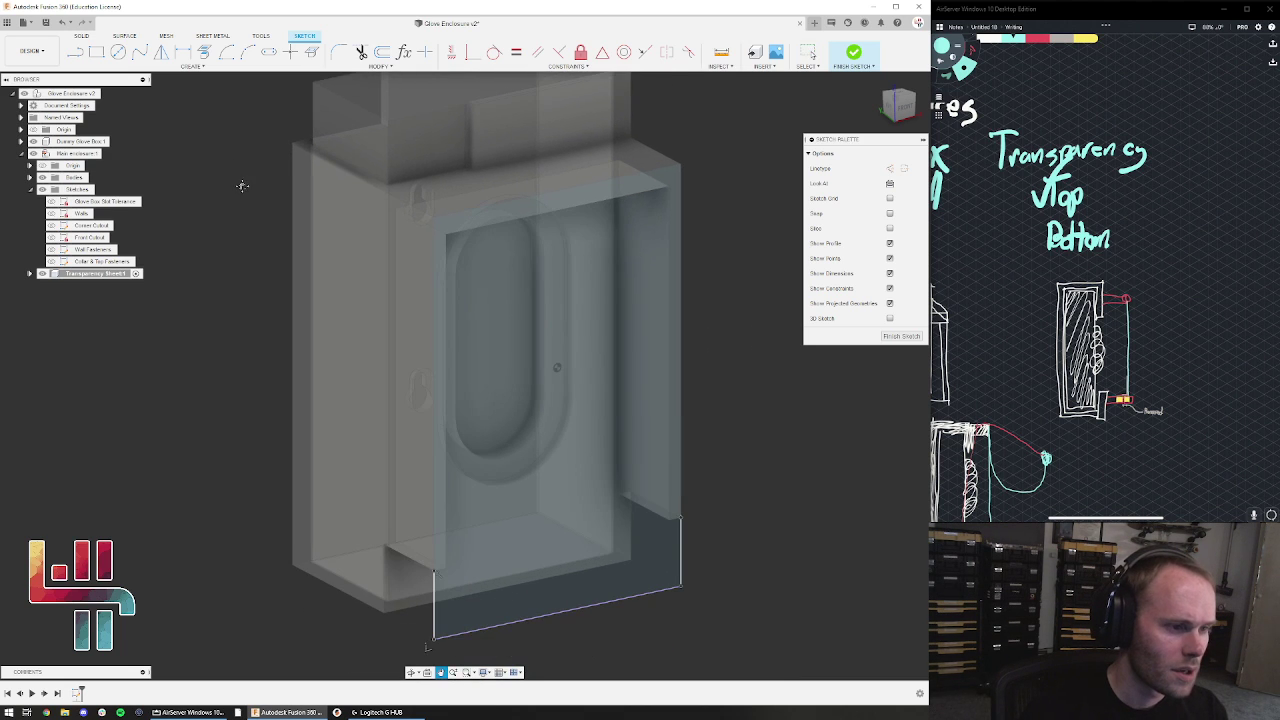
scroll(245, 190, down, 2)
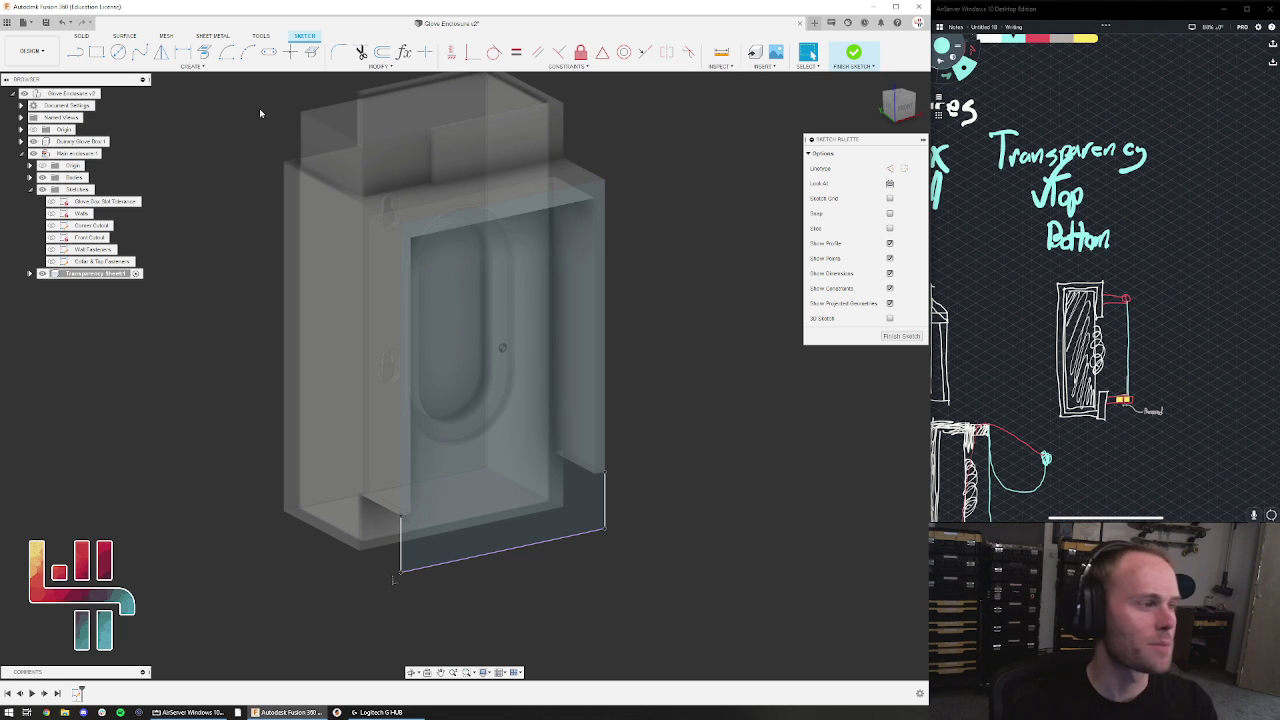
Open the Cooperative Drawing Machine design from the Design Methods project
click(7, 22)
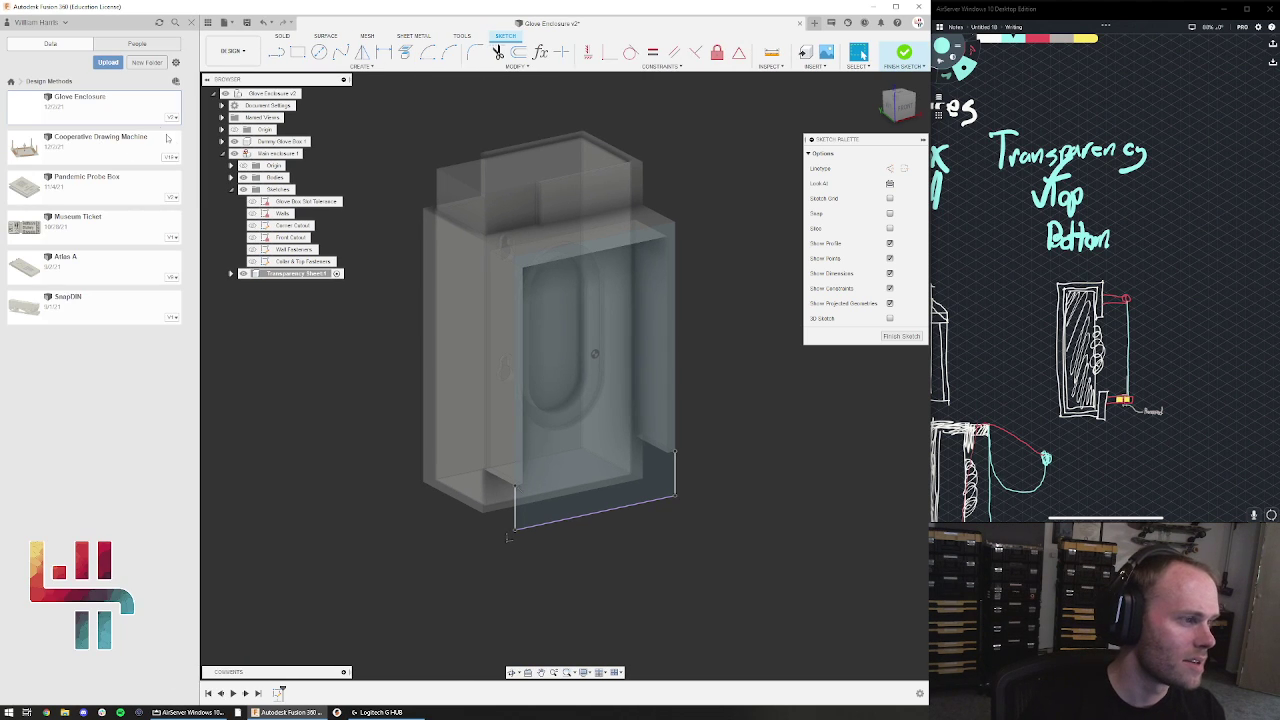
click(11, 82)
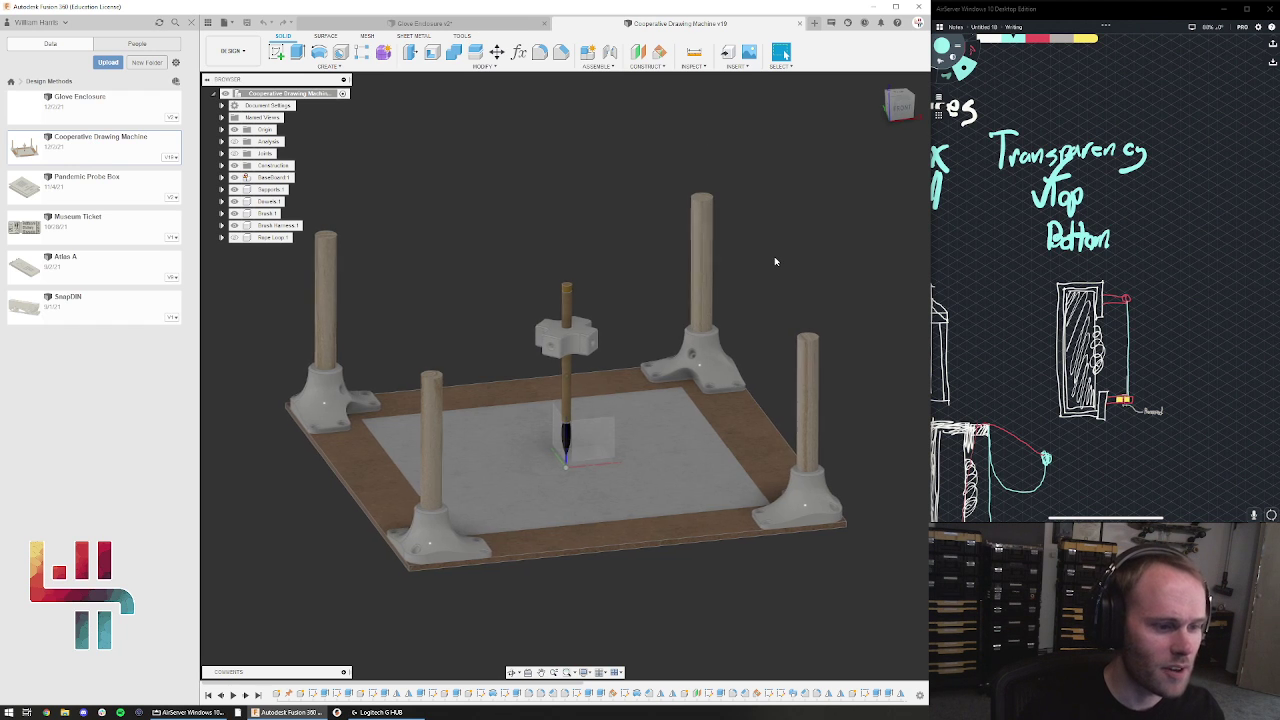
Hide the origin geometry of the Cooperative Drawing Machine
click(235, 130)
shift+middle_drag(632, 349, 794, 313)
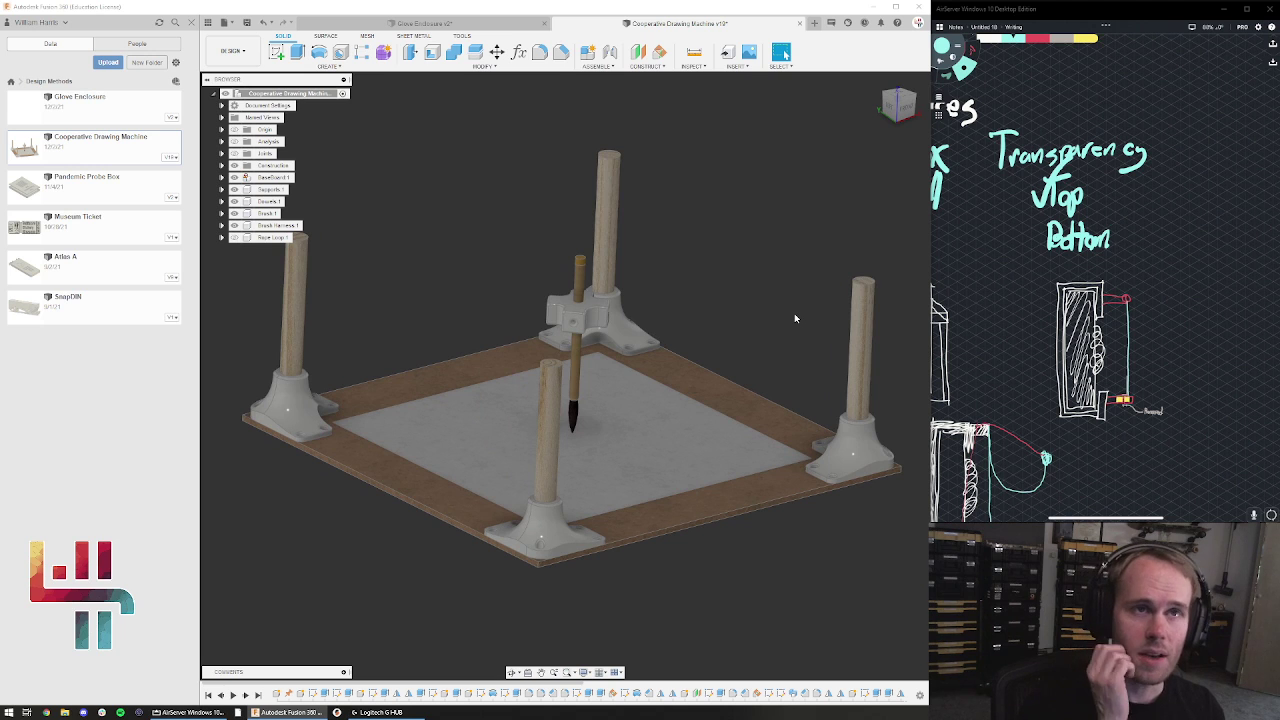
shift+middle_drag(740, 351, 548, 534)
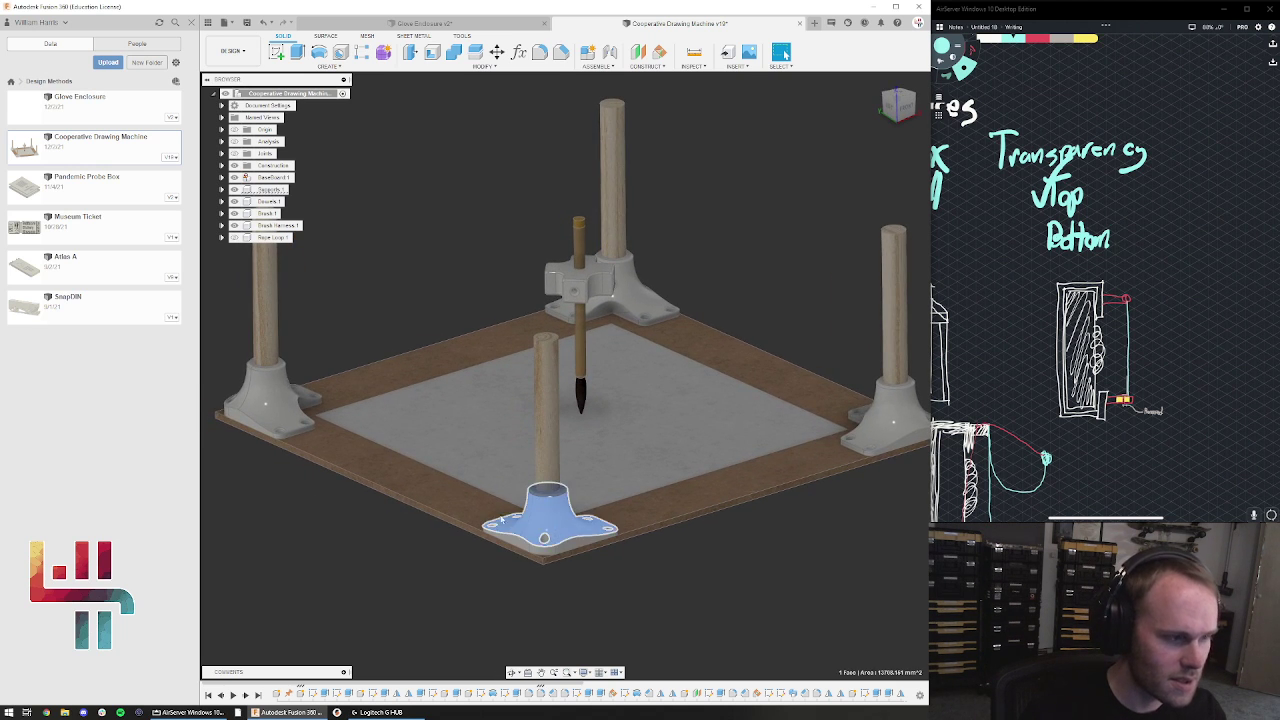
Highlight the Supports and Brush Harness components to inspect them on the drawing machine
click(270, 189)
shift+middle_drag(560, 540, 511, 565)
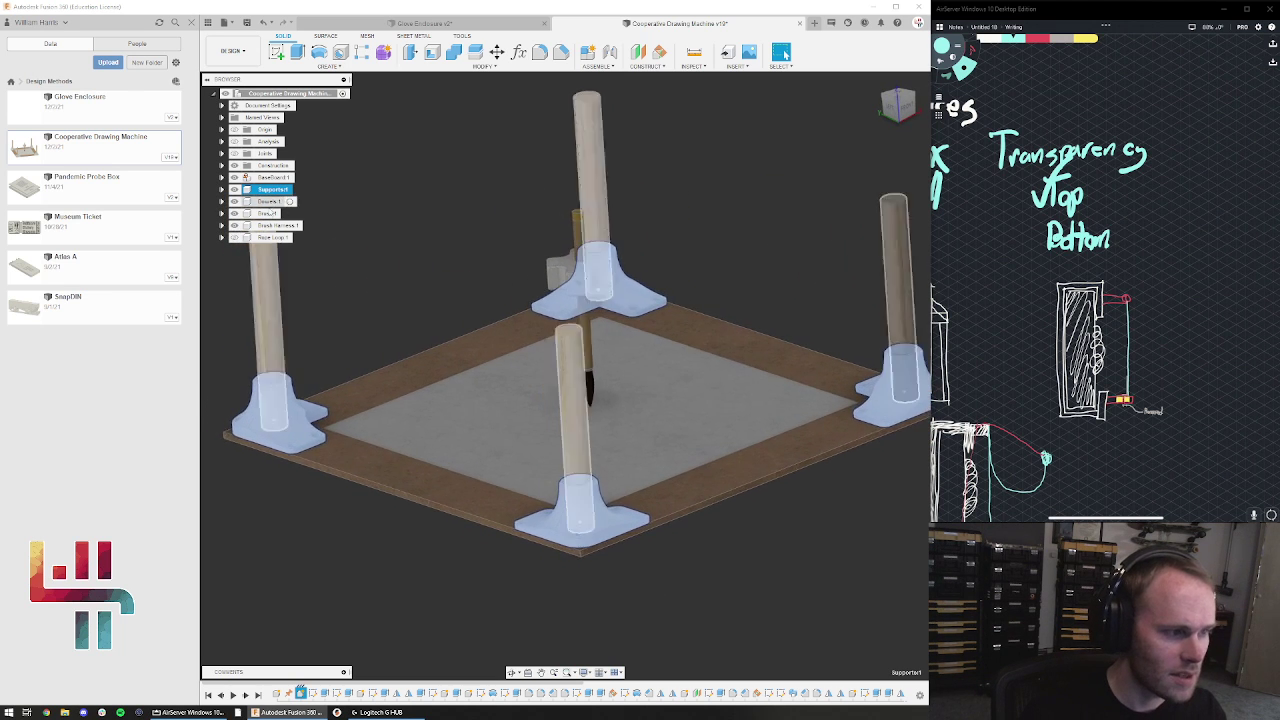
click(277, 225)
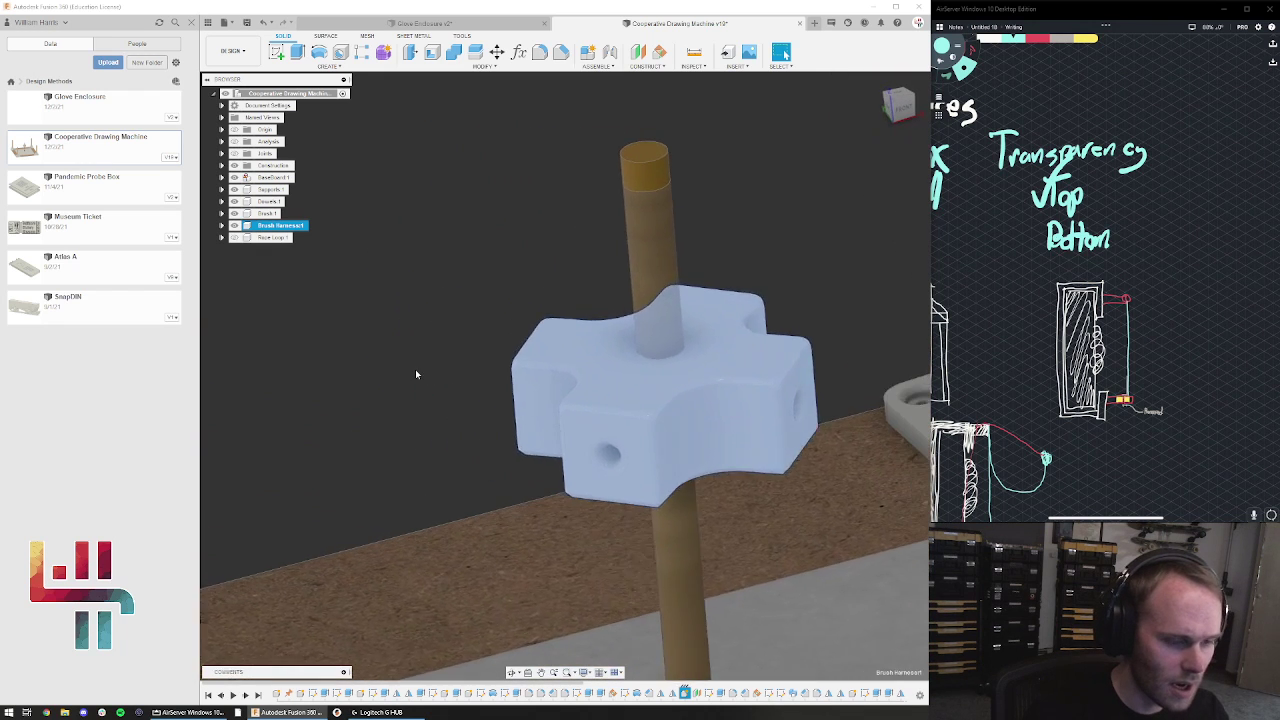
click(416, 370)
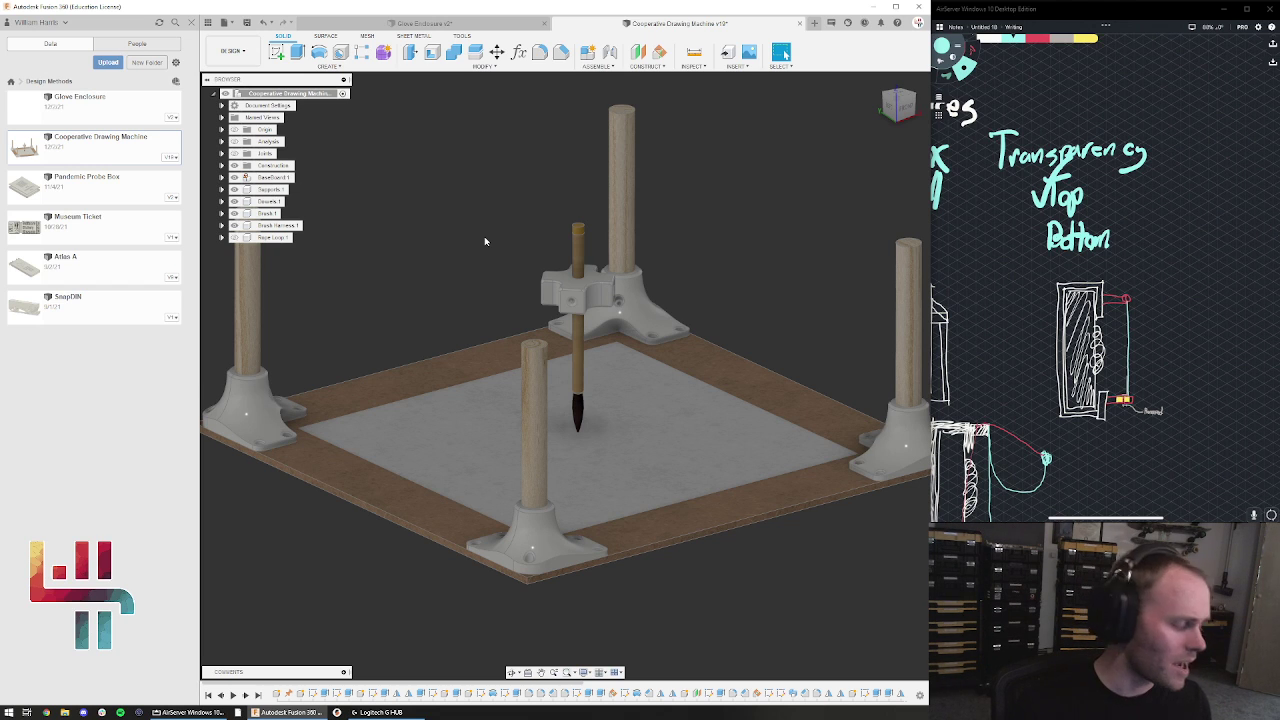
Examine the drawing machine's corner supports, dowels, baseboard and brush harness from several angles
shift+middle_drag(460, 251, 510, 290)
scroll(620, 300, down, 2)
scroll(645, 300, up, 4)
shift+middle_drag(645, 300, 619, 267)
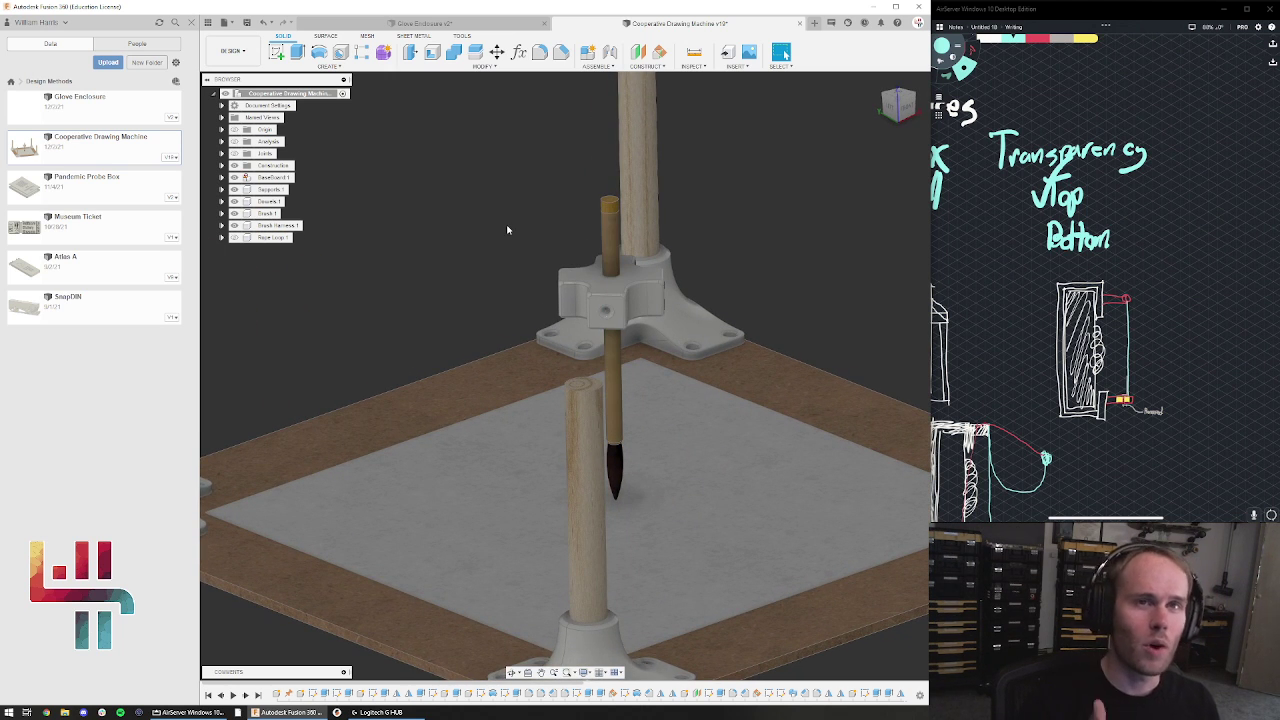
scroll(507, 230, down, 2)
shift+middle_drag(460, 300, 484, 349)
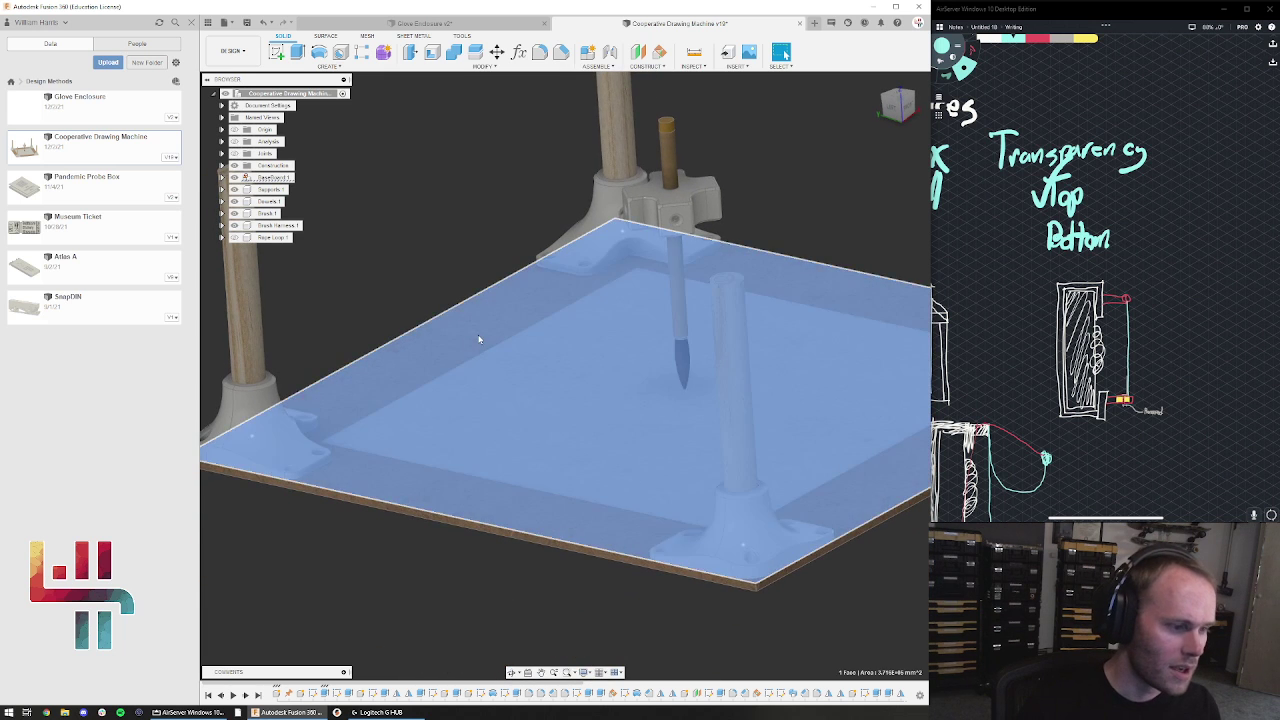
shift+middle_drag(362, 606, 549, 447)
click(549, 447)
click(692, 282)
click(855, 207)
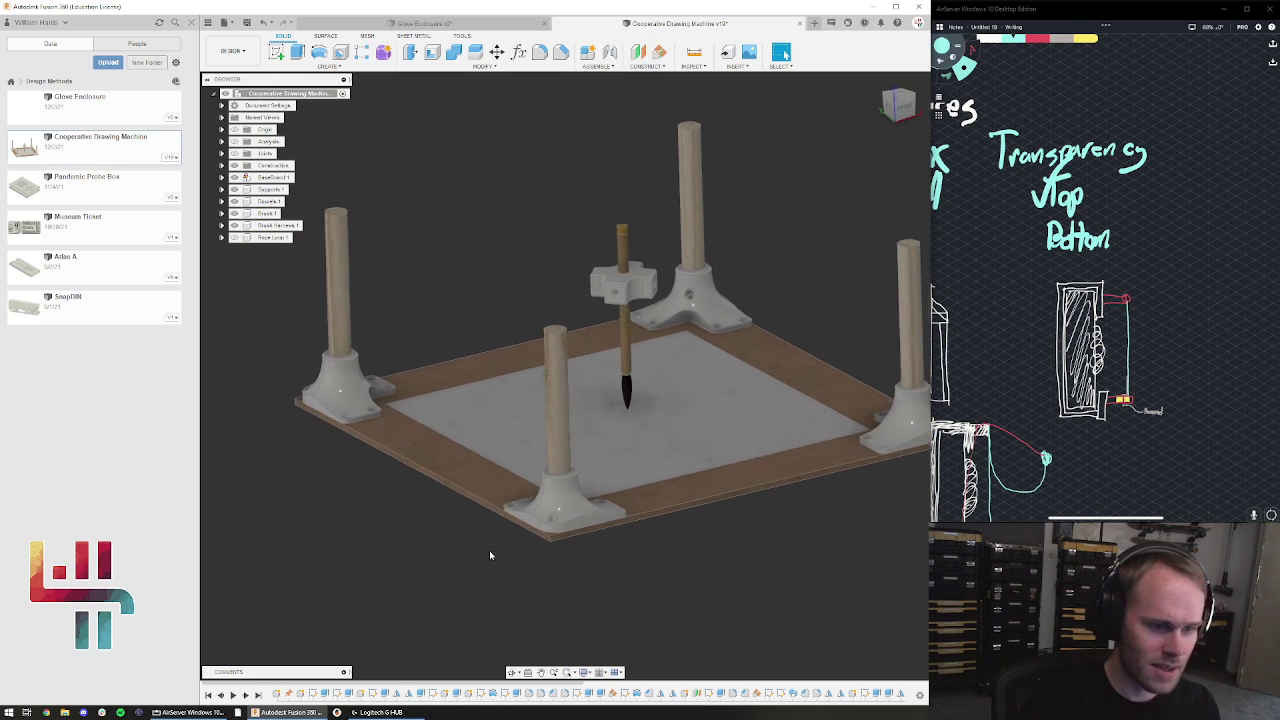
Close the project file browser and return to the Glove Enclosure design
click(191, 23)
click(31, 693)
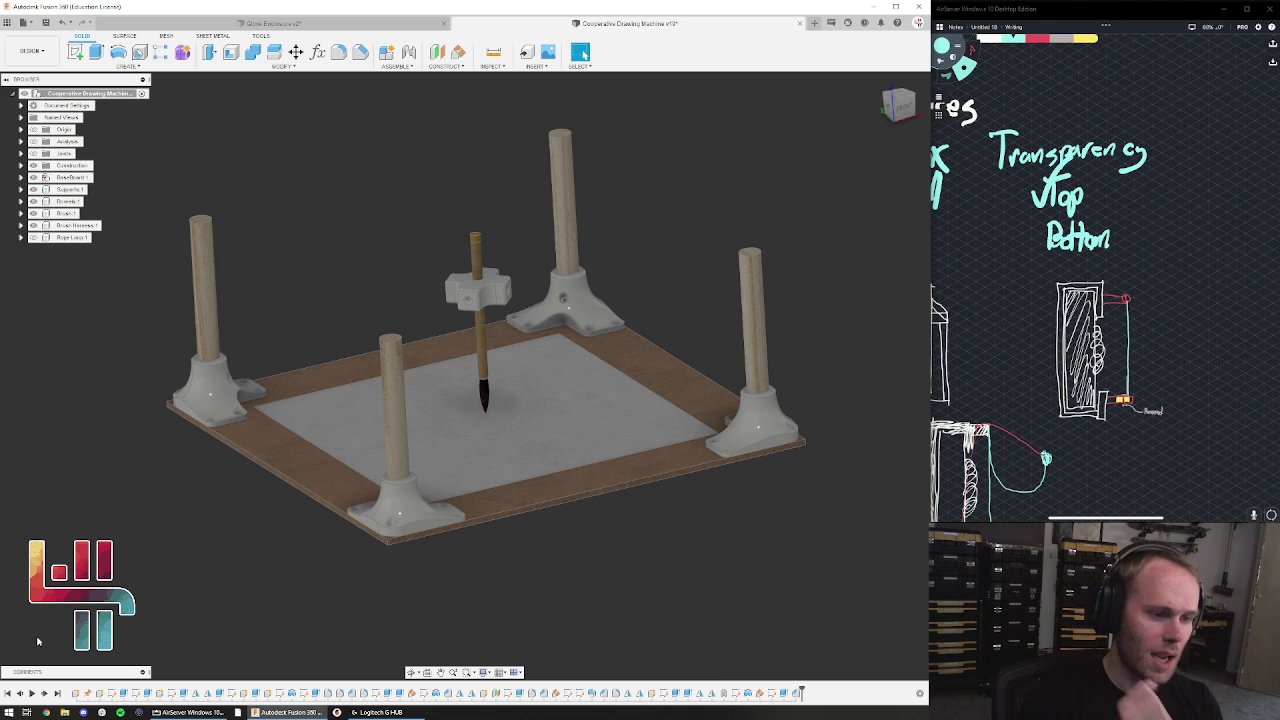
click(404, 29)
Extrude the closed Transparency Sheet profile 0.24 mm outward as a new body
mouse_move(665, 296)
shift+middle_down()
mouse_move(628, 286)
mouse_move(660, 285)
mouse_move(566, 320)
shift+middle_up()
click(566, 320)
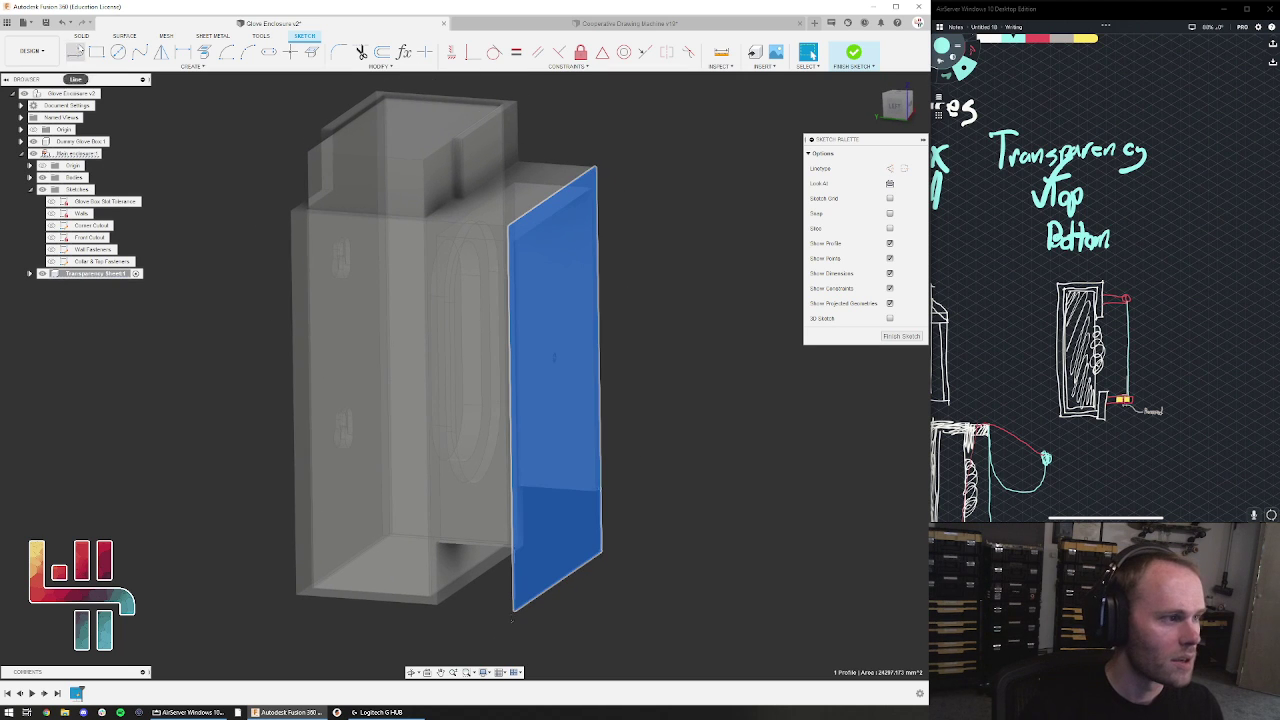
click(81, 35)
click(96, 51)
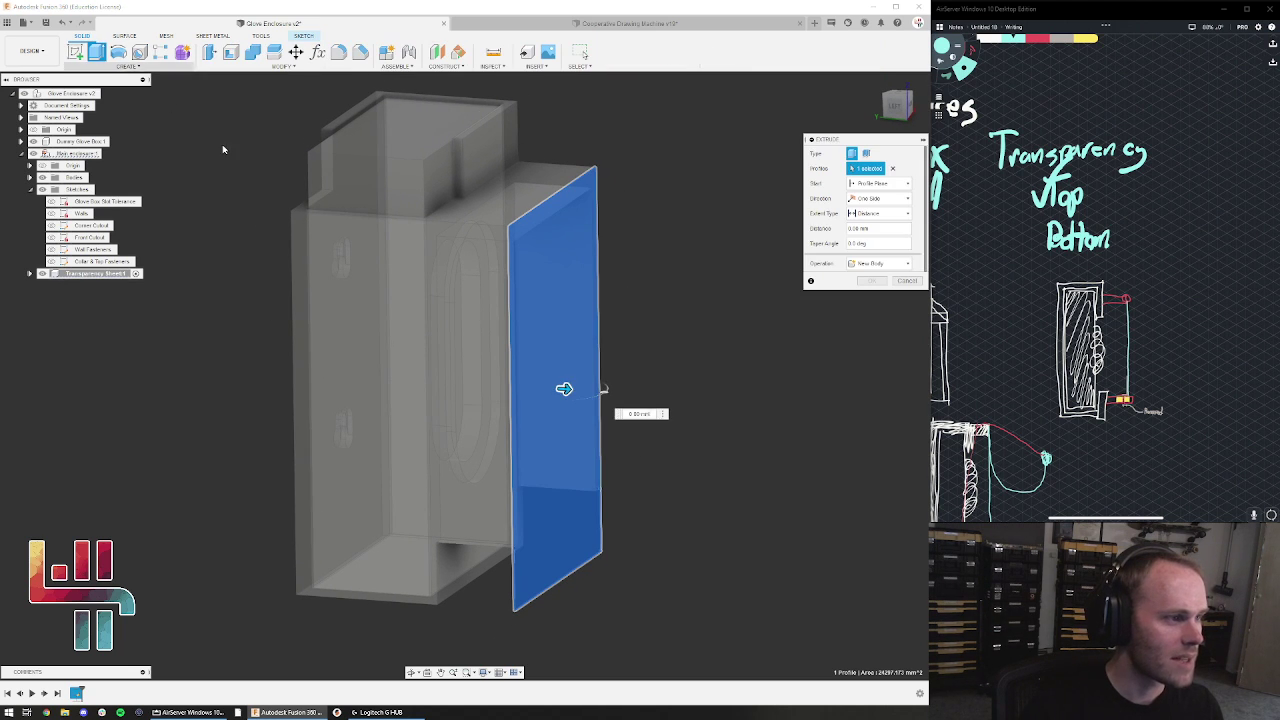
drag(564, 390, 568, 391)
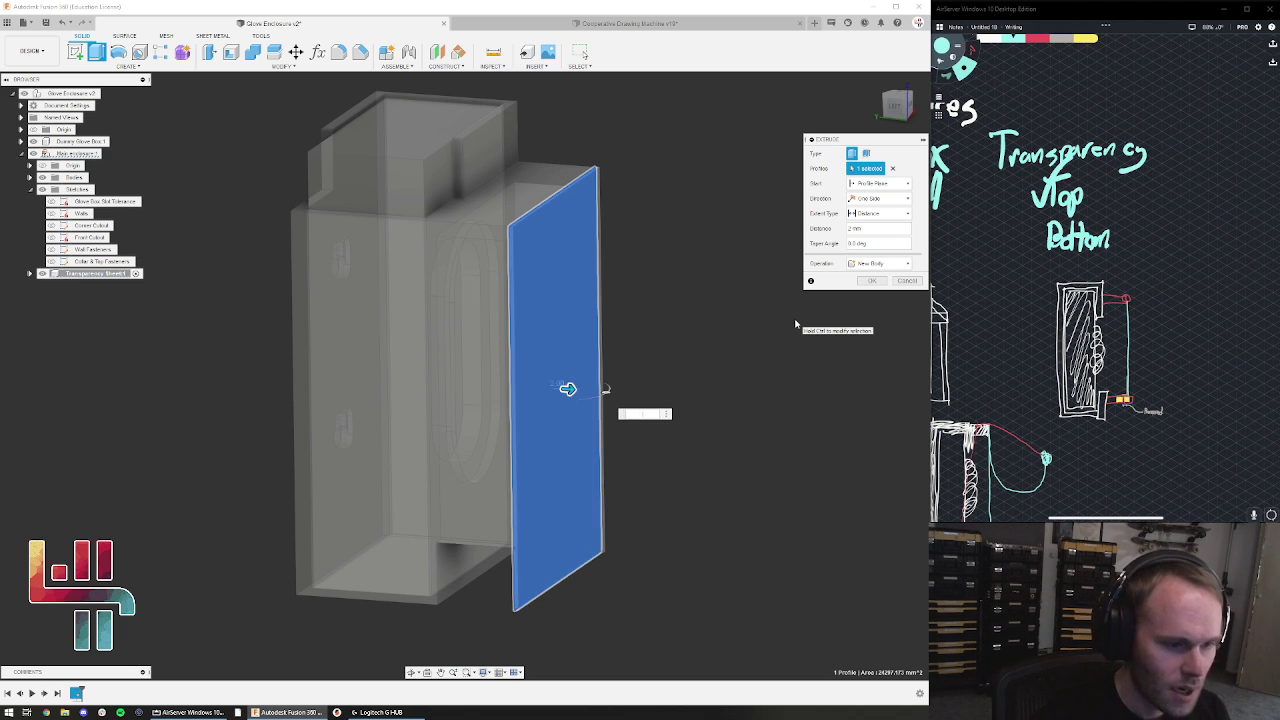
text(4)
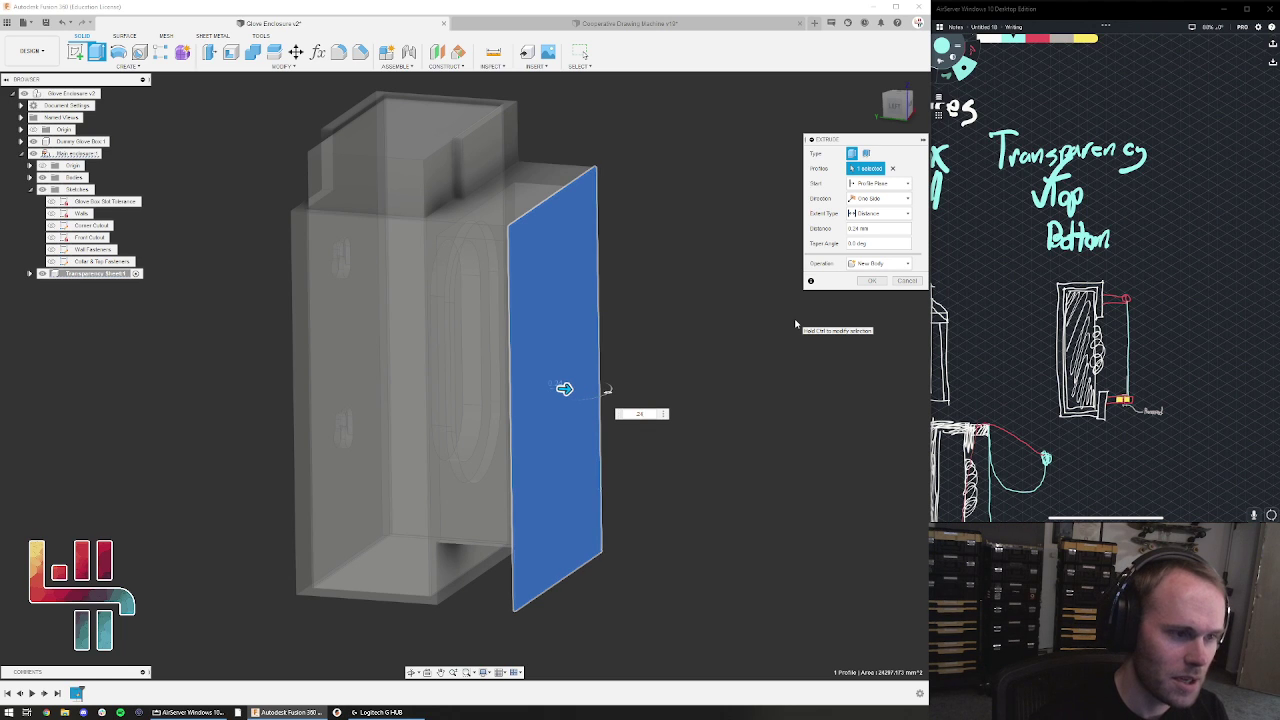
key(Return)
shift+middle_drag(800, 290, 706, 308)
click(480, 555)
click(225, 221)
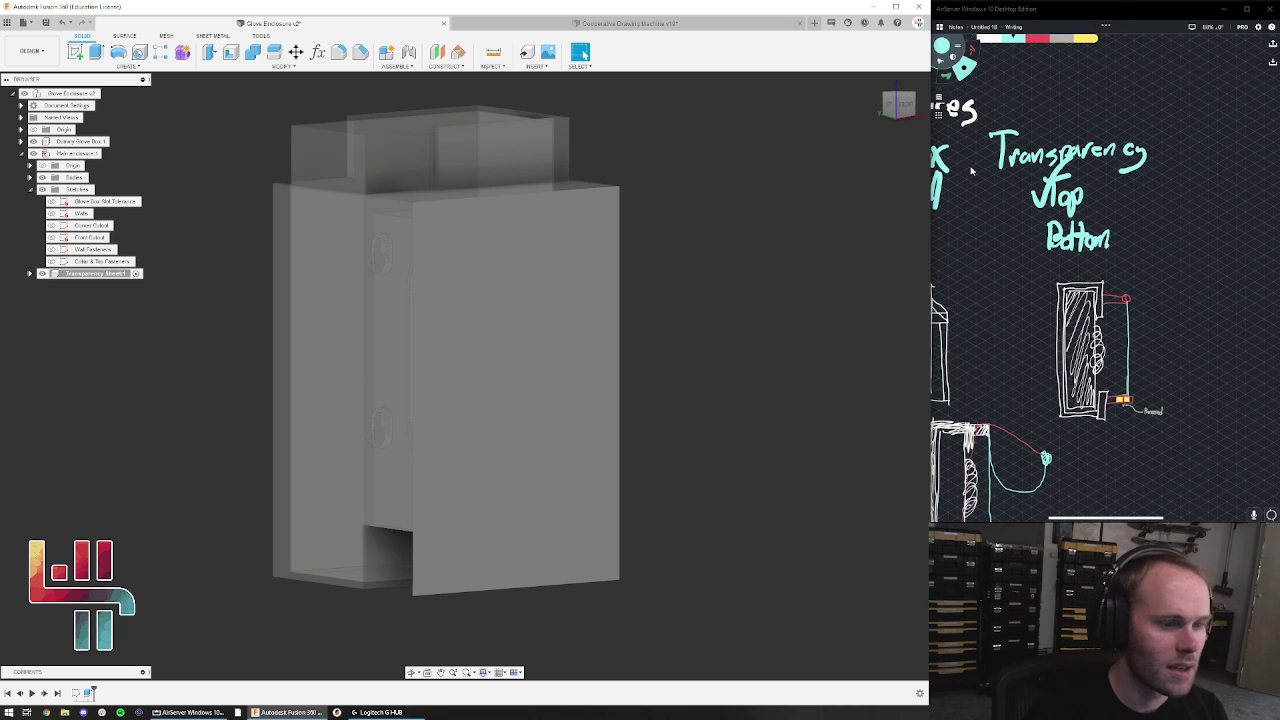
key(a)
scroll(778, 397, down, 2)
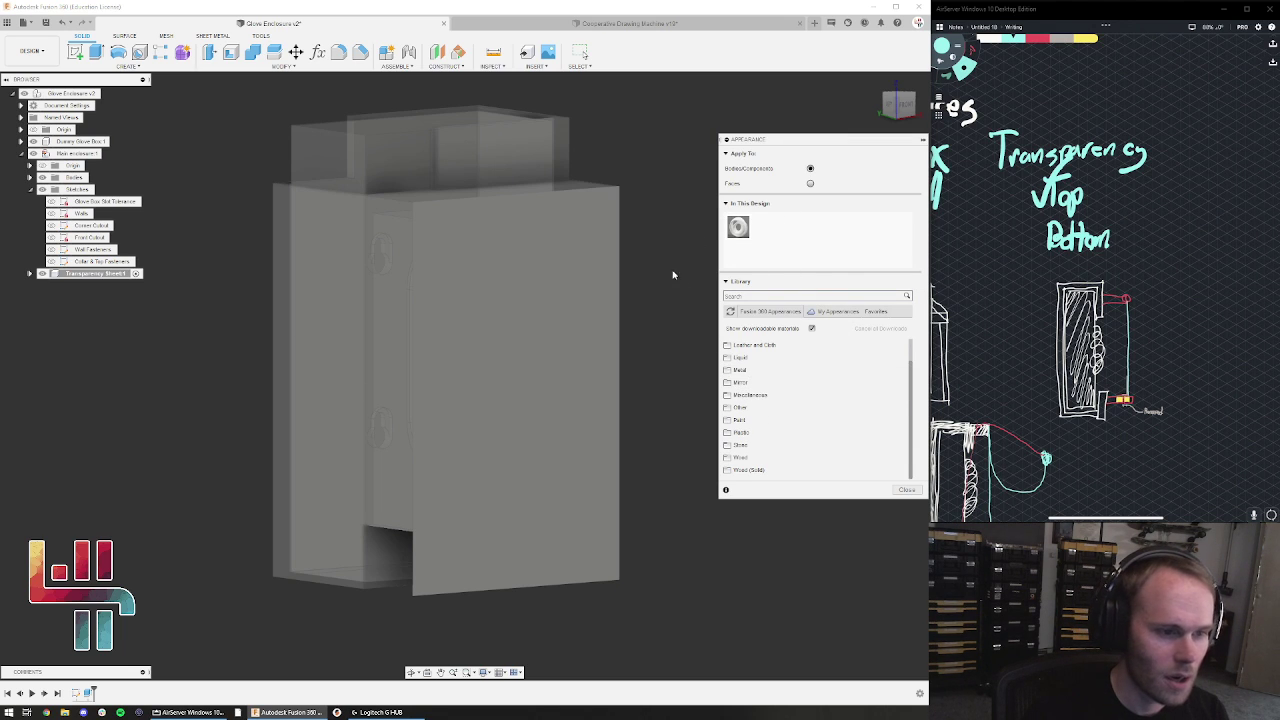
click(790, 371)
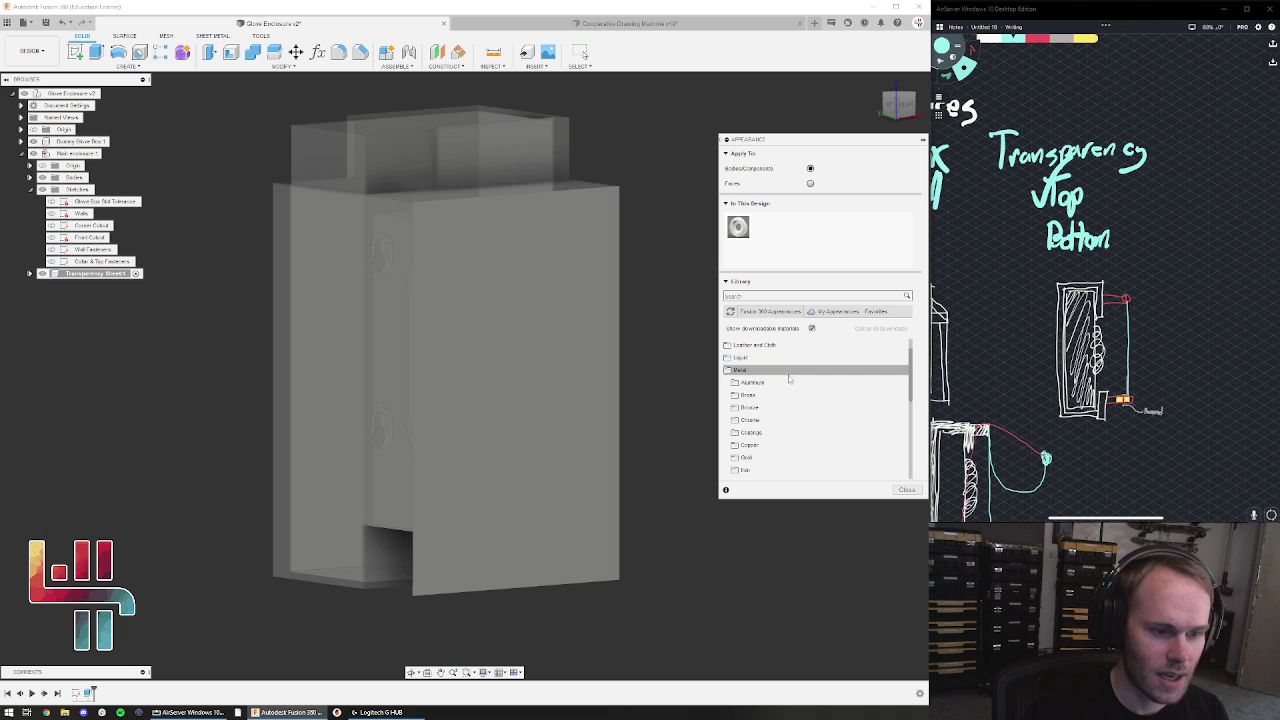
key(Escape)
click(517, 563)
click(694, 454)
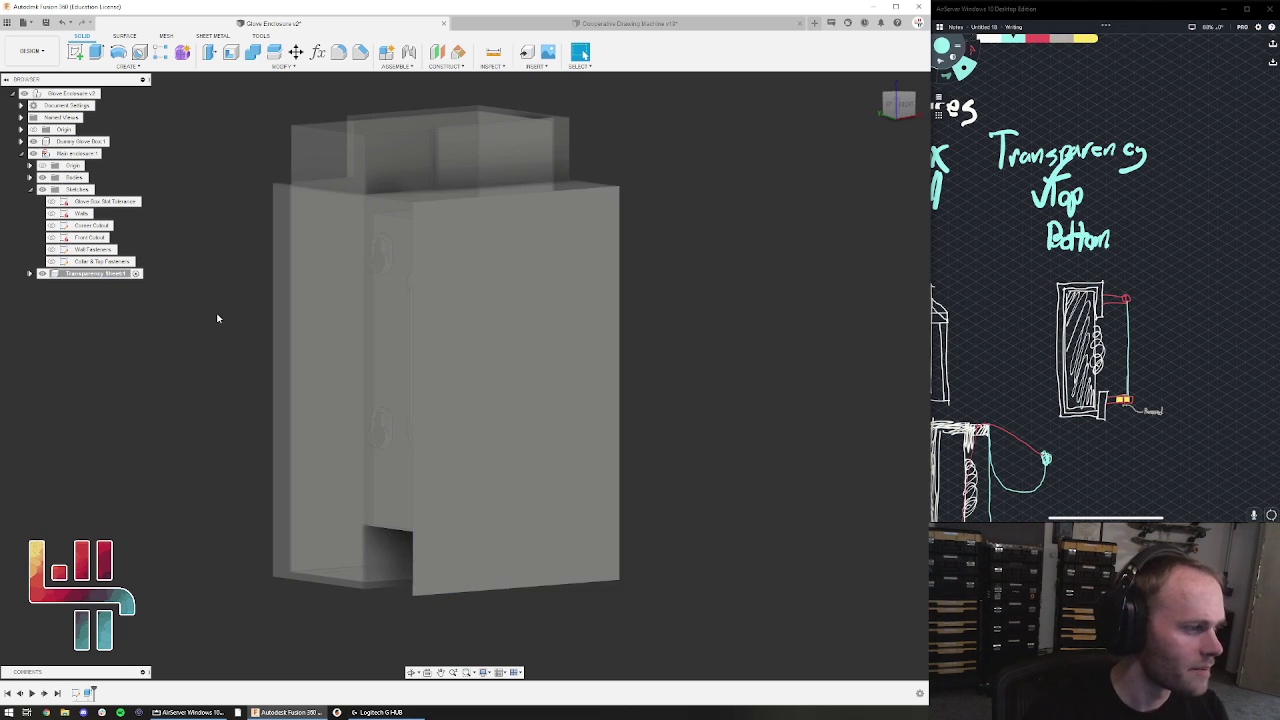
Rename the extruded body in the Transparency Sheet component as Transparency Sheet
right_click(80, 274)
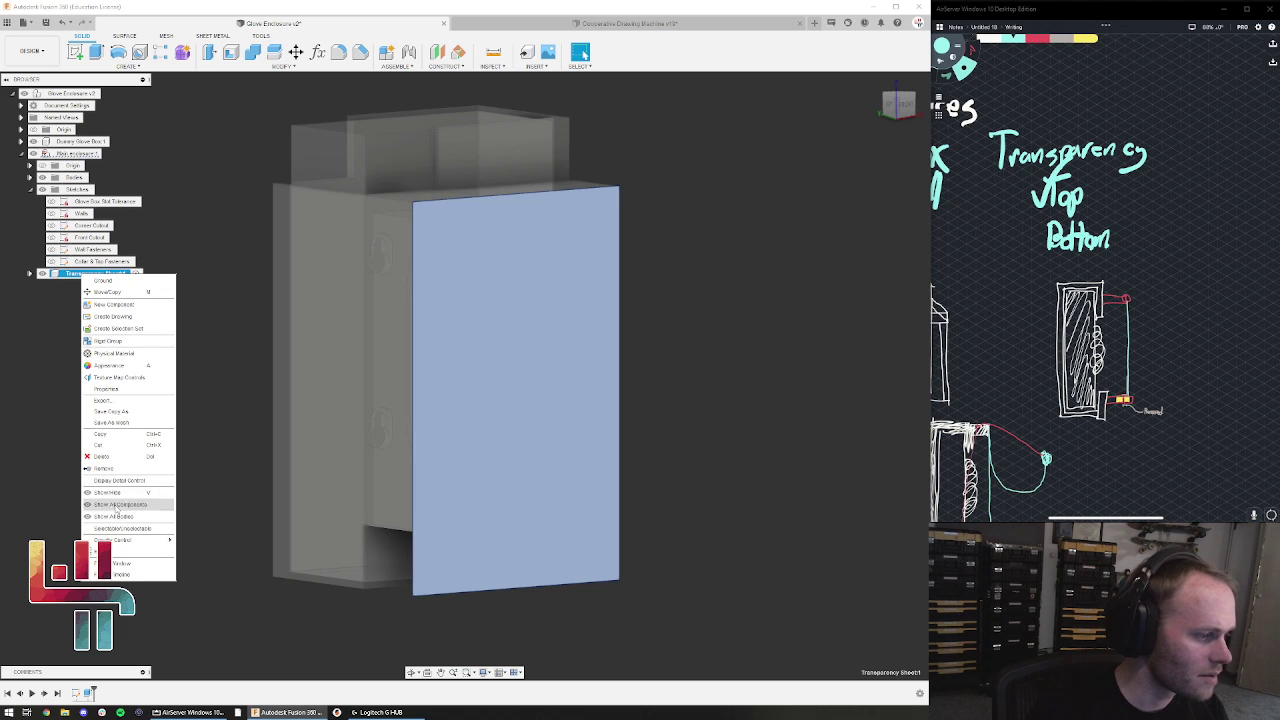
click(30, 274)
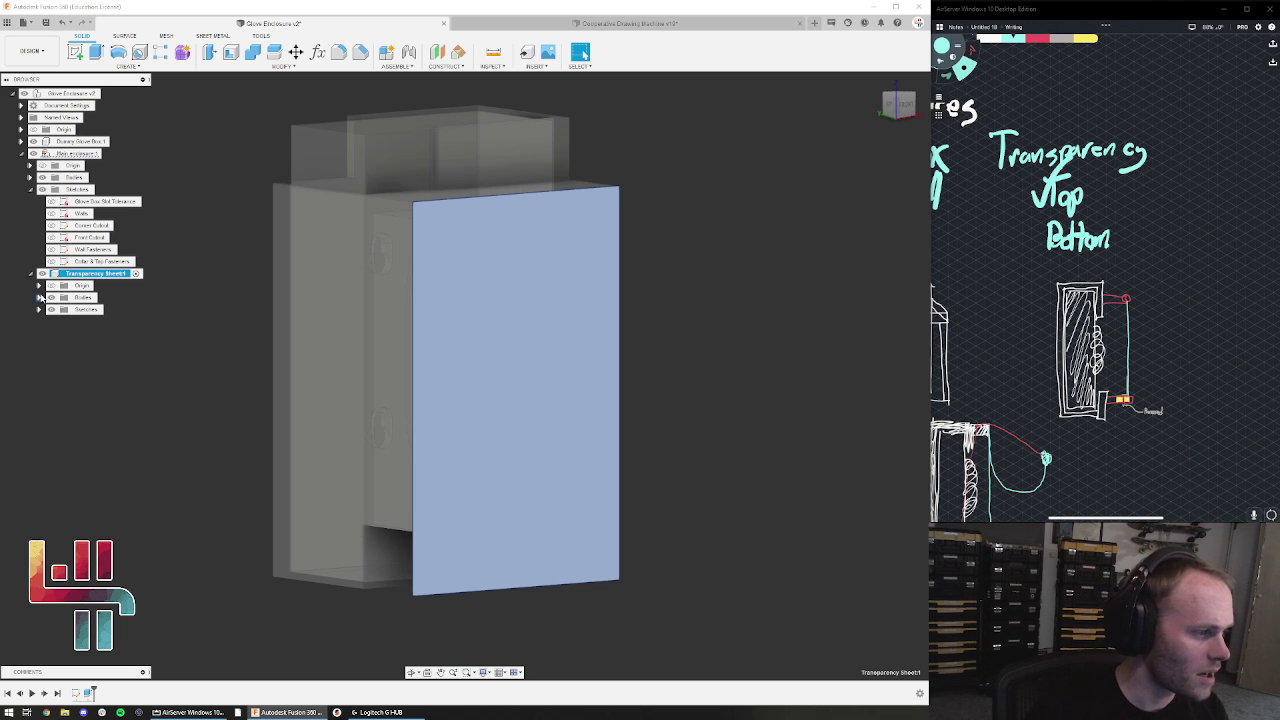
click(40, 298)
click(94, 310)
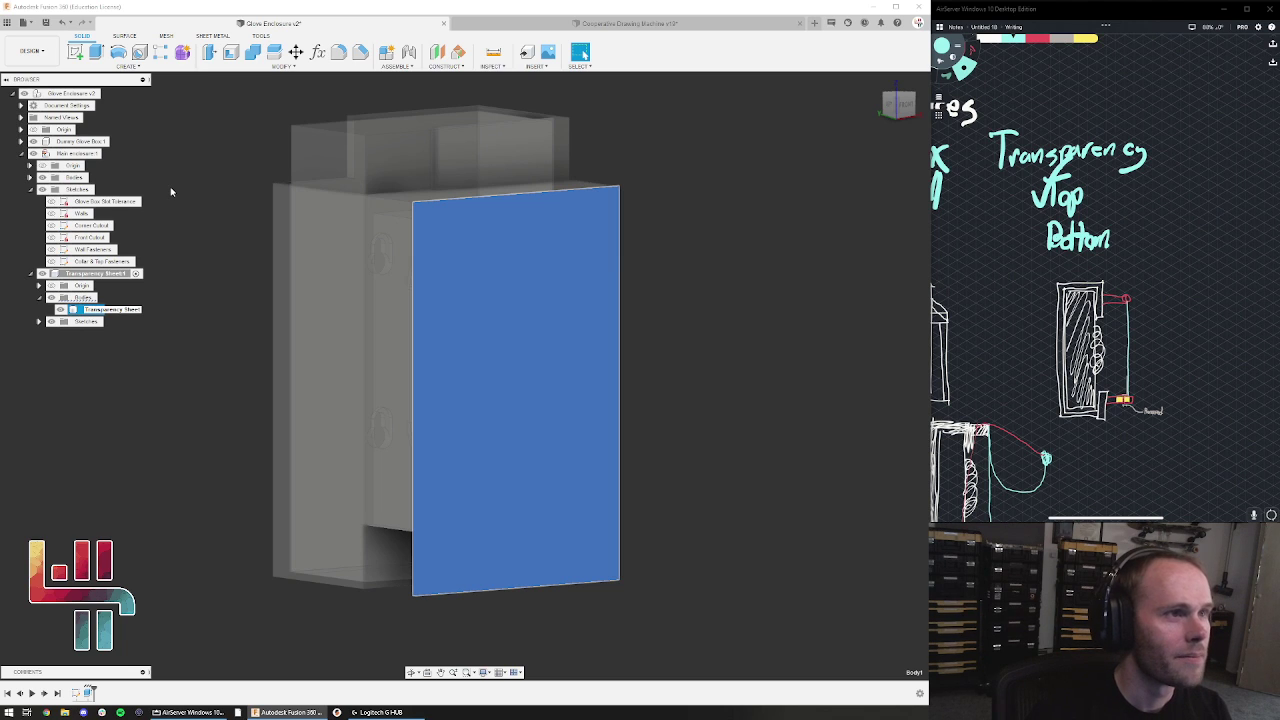
key(Return)
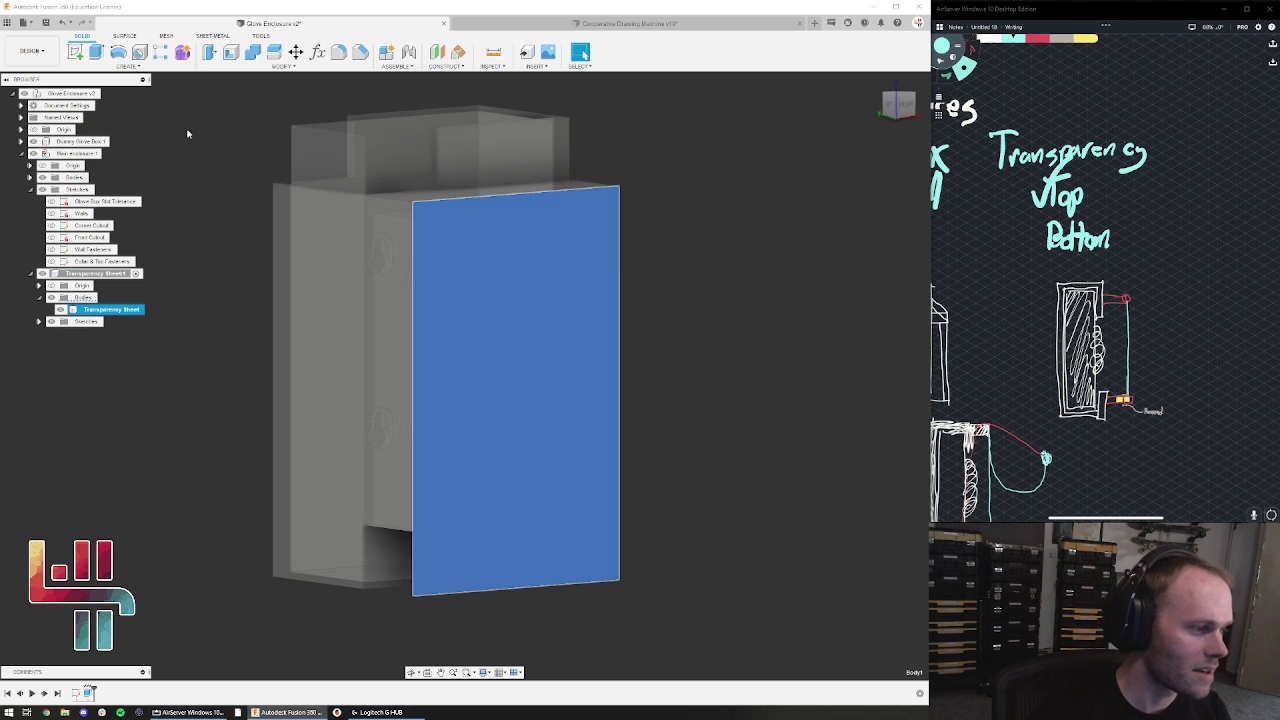
Rename the Transparency Sheet component's sketch as Transparency Sheet Dimensions and finish editing the sketch
click(40, 322)
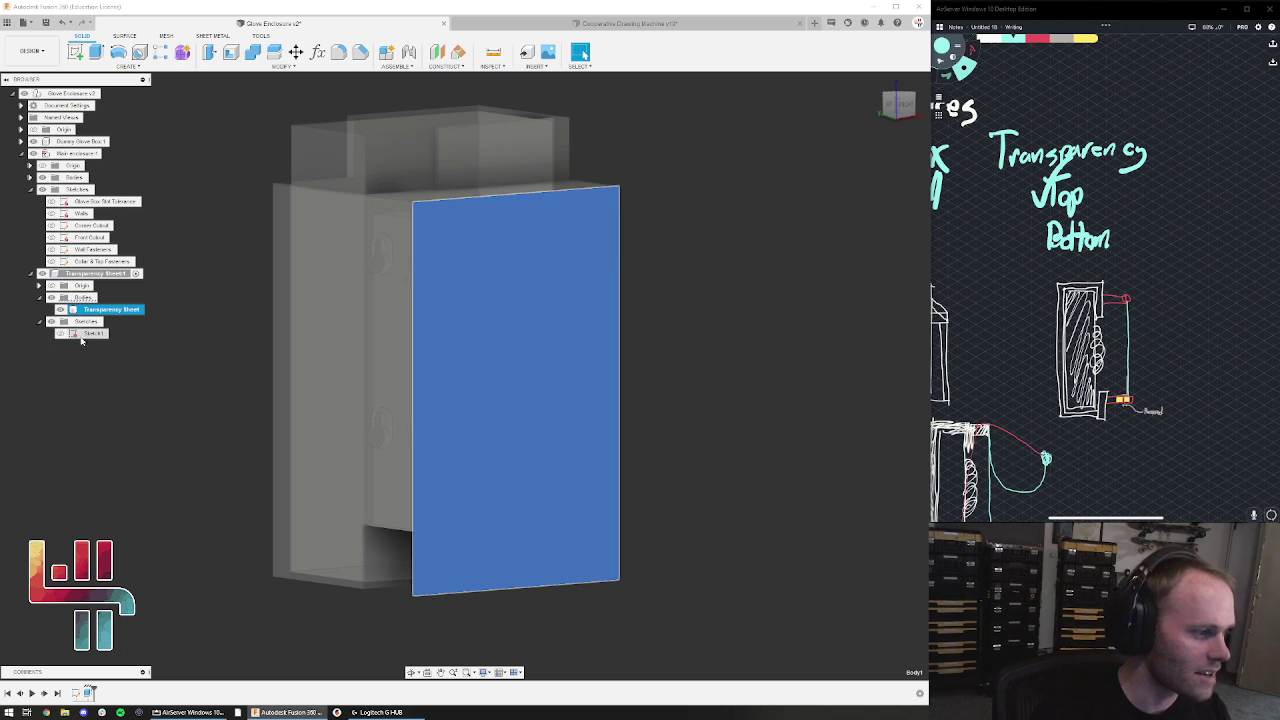
click(91, 336)
double_click(98, 335)
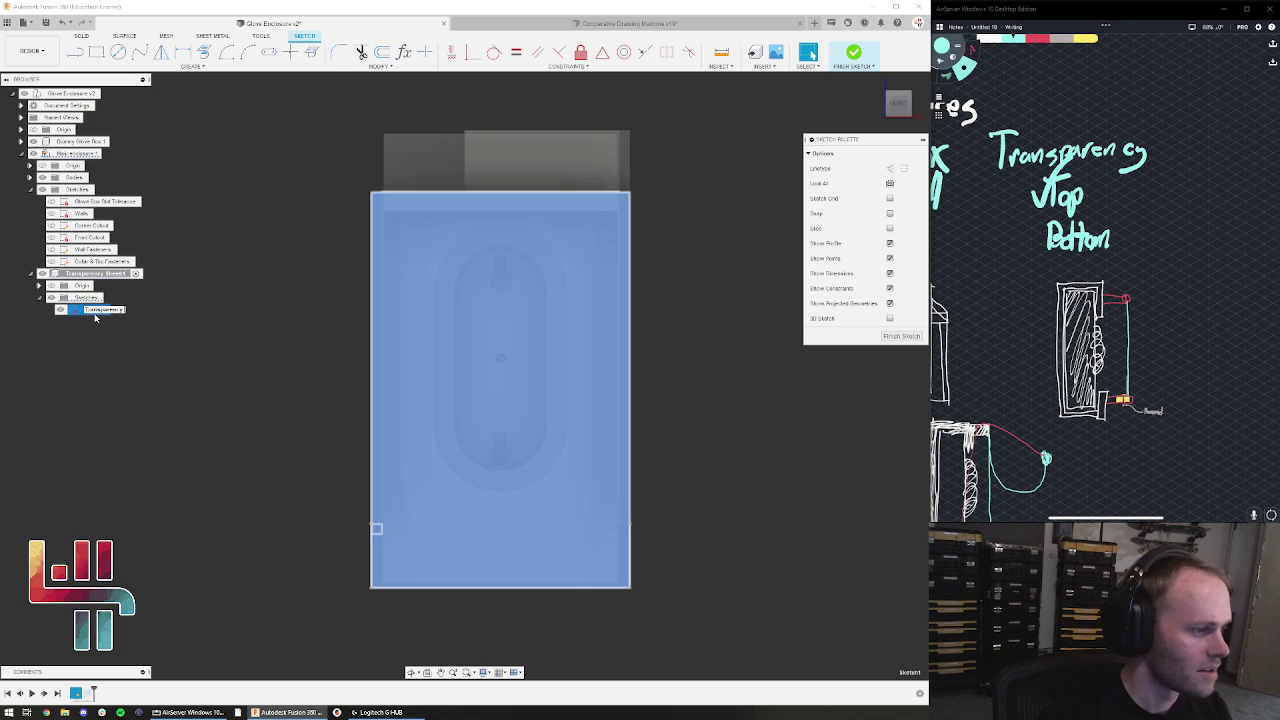
text(Dimensions)
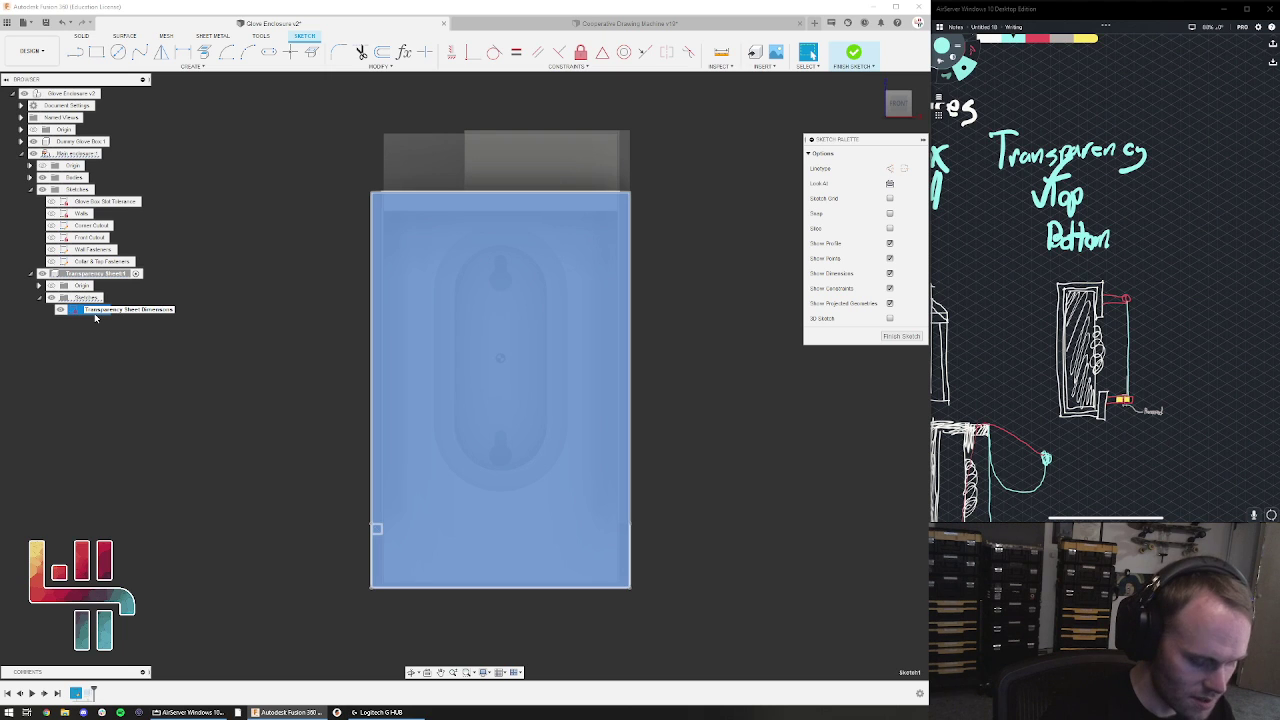
key(Return)
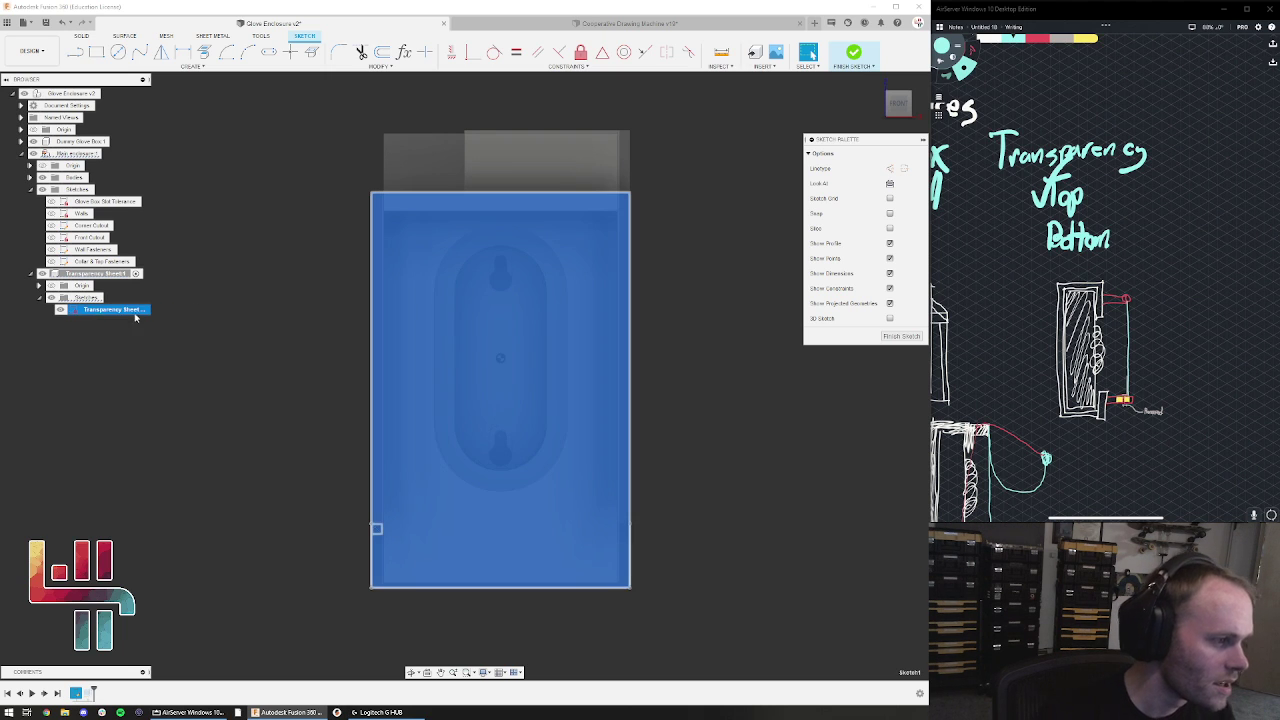
scroll(275, 300, down, 2)
shift+middle_drag(204, 303, 341, 327)
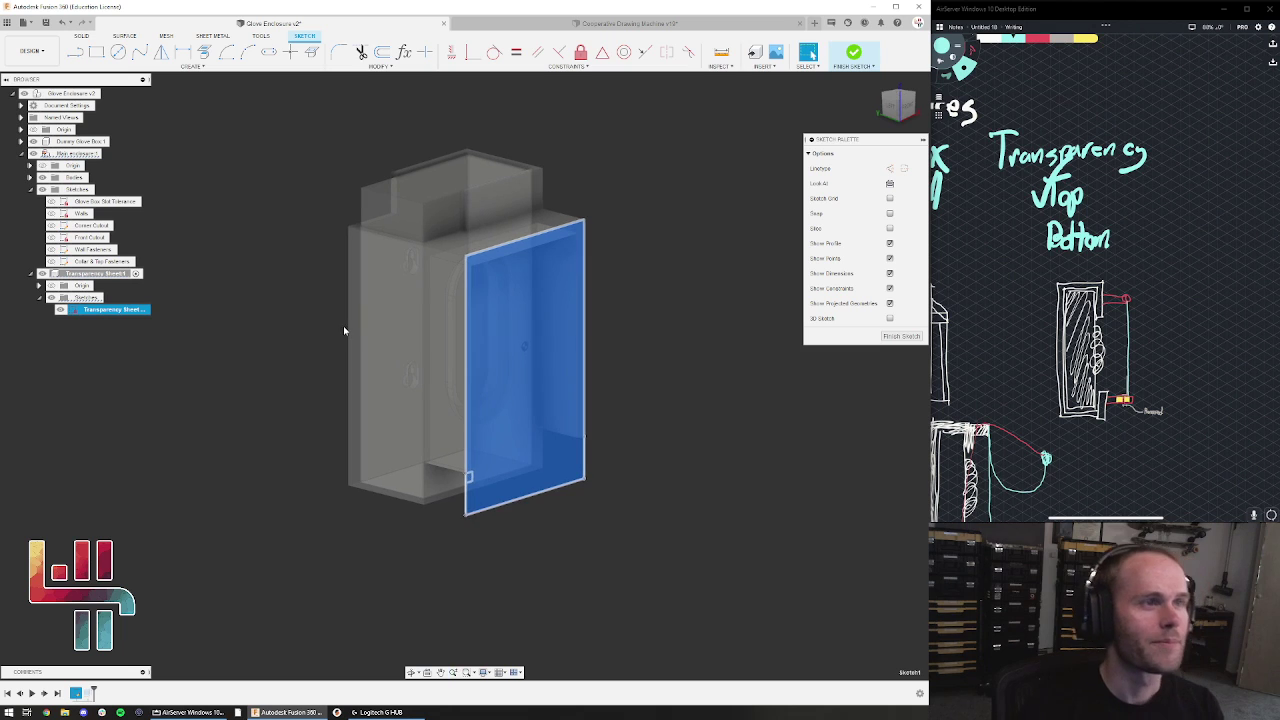
click(679, 318)
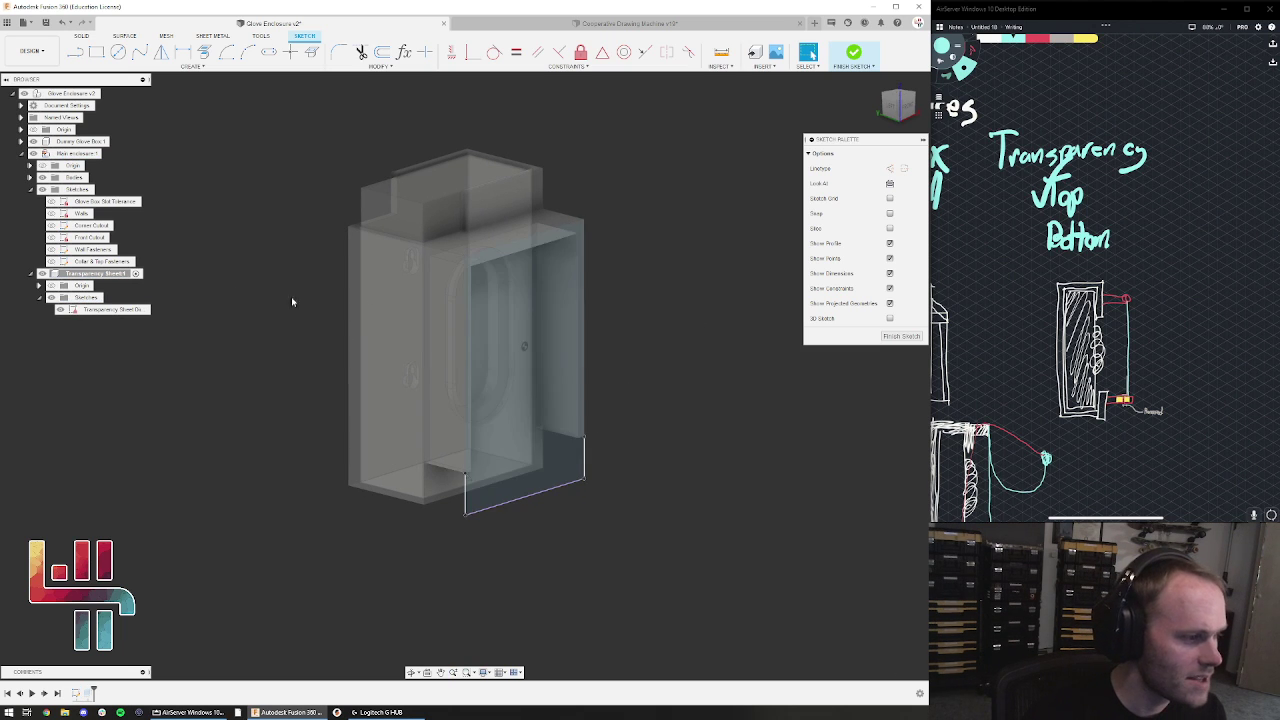
click(855, 54)
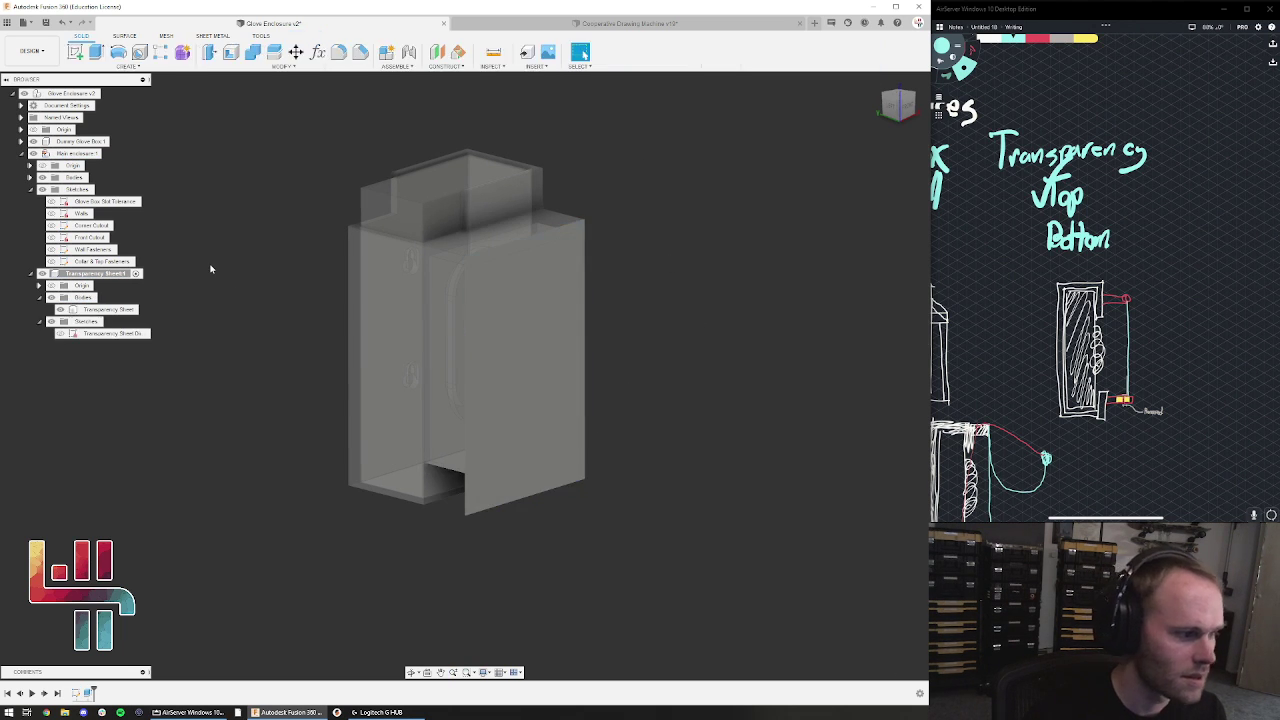
Set the opacity of the Transparency Sheet body to 10%
right_click(96, 310)
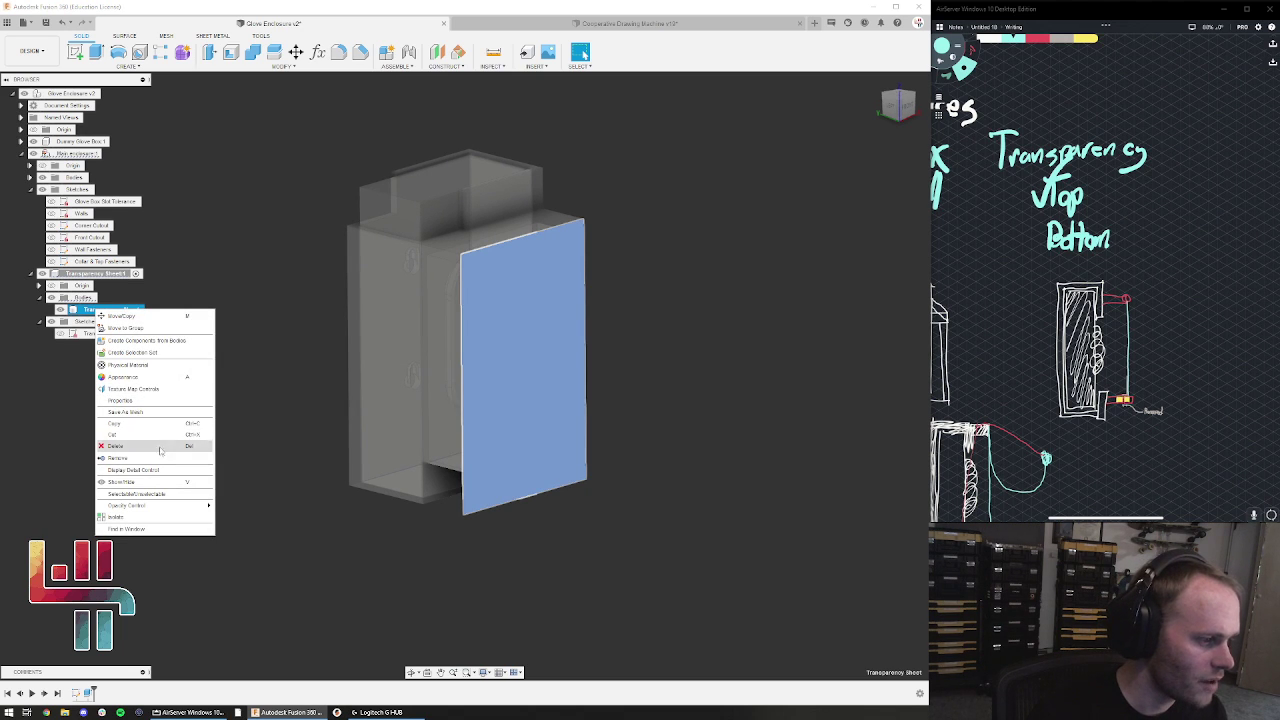
mouse_move(165, 506)
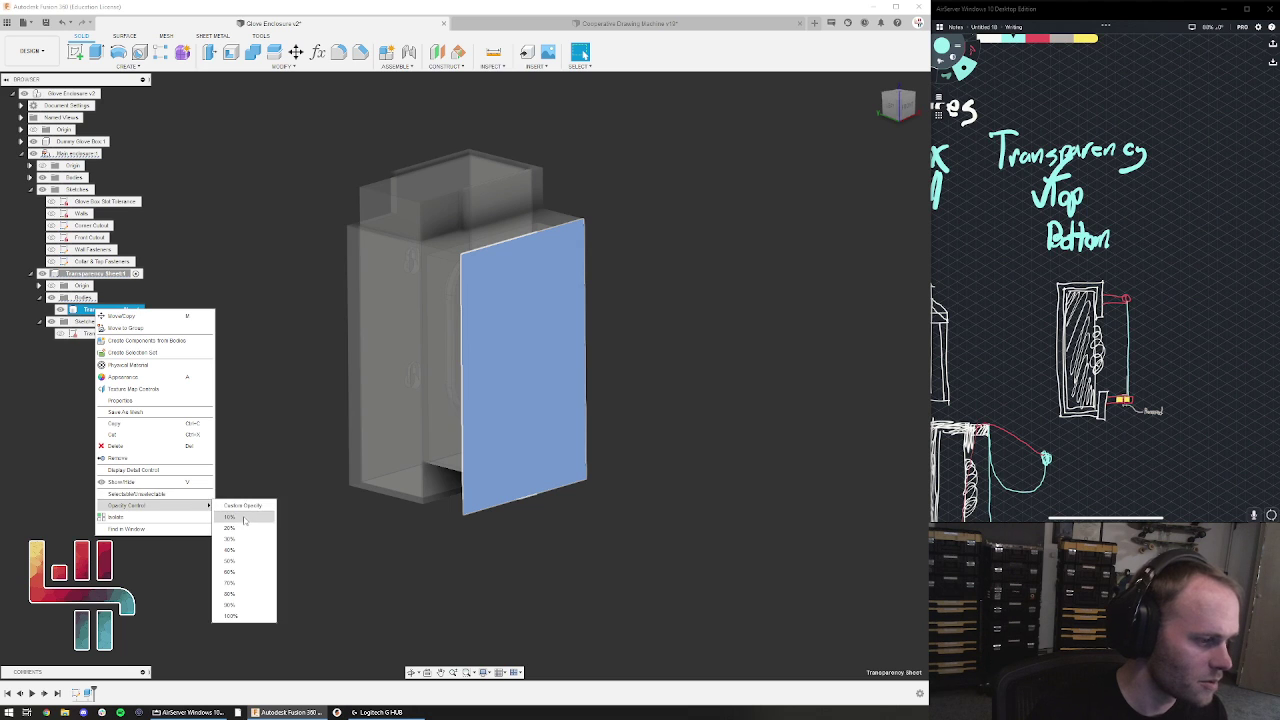
click(240, 517)
click(694, 427)
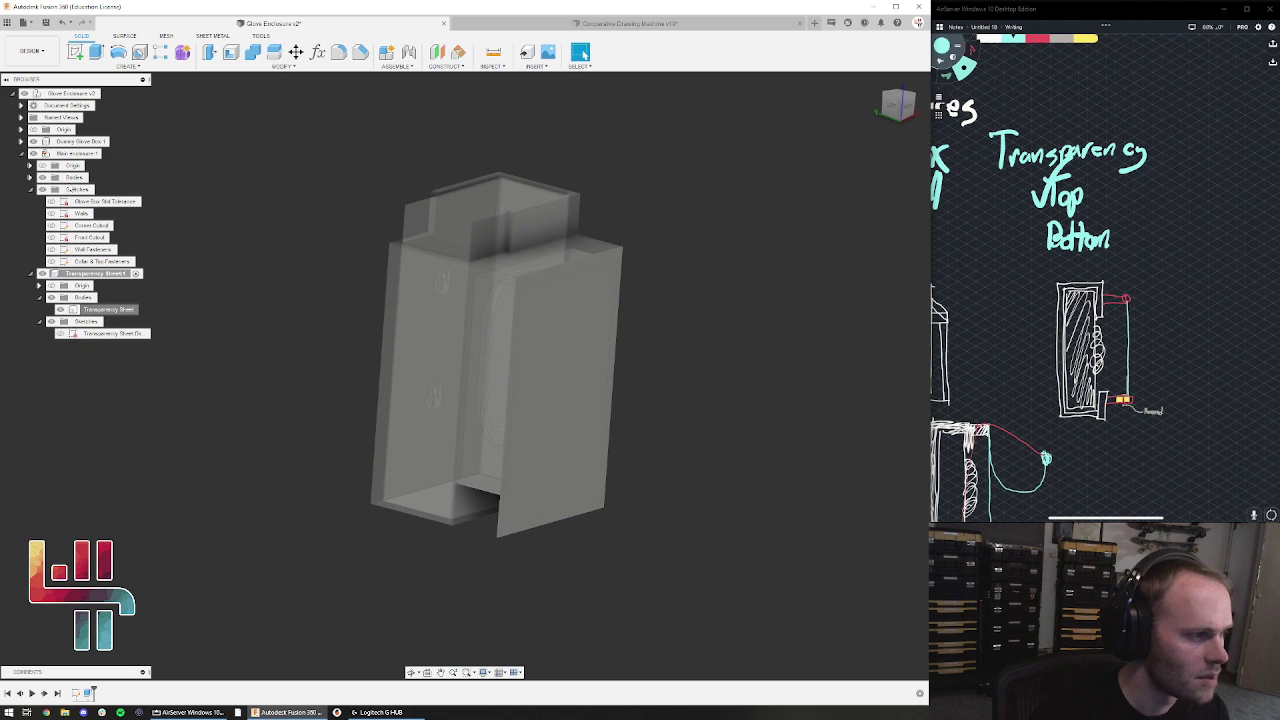
Activate the main enclosure component and reapply the reduced opacity to the Transparency Sheet body
click(108, 155)
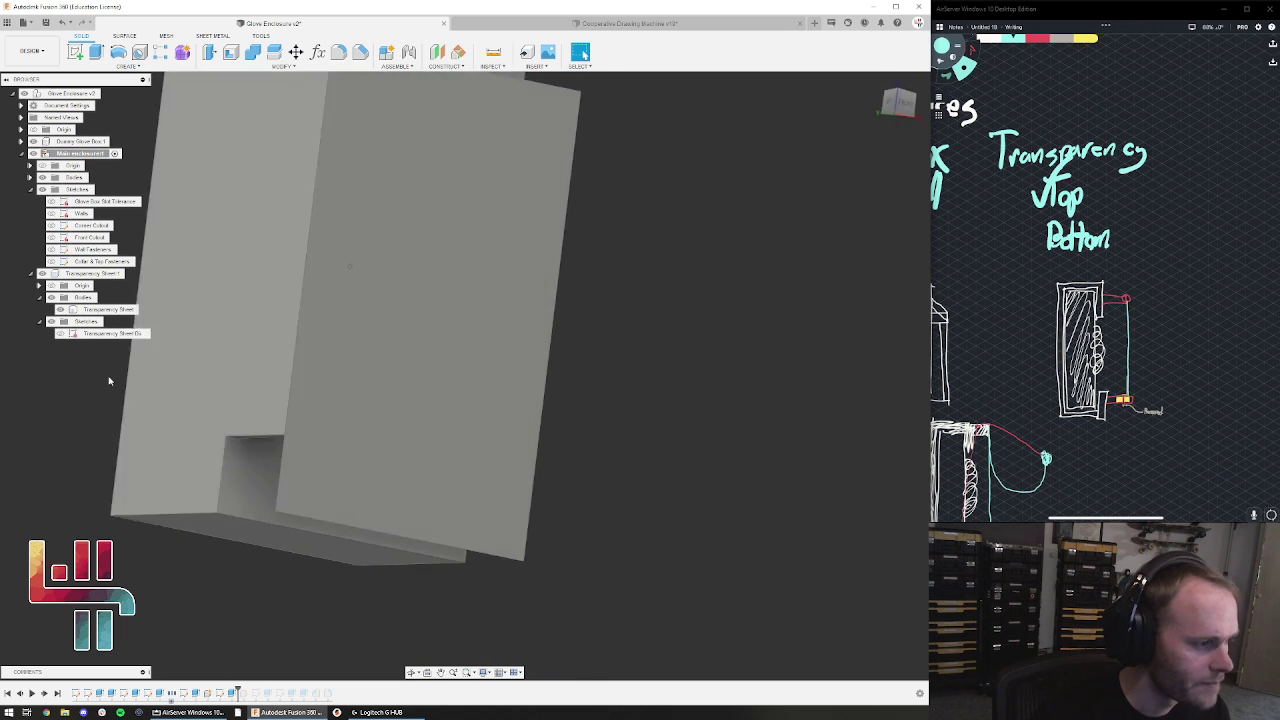
right_click(104, 310)
mouse_move(171, 510)
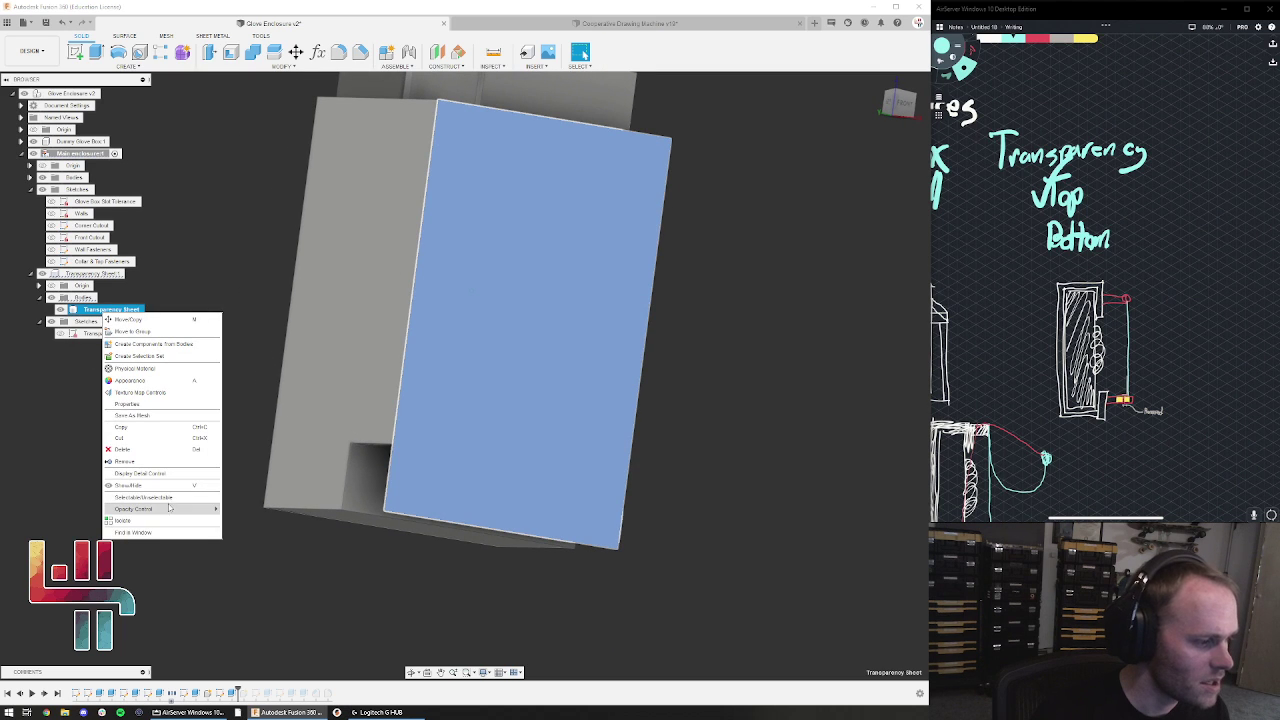
click(249, 520)
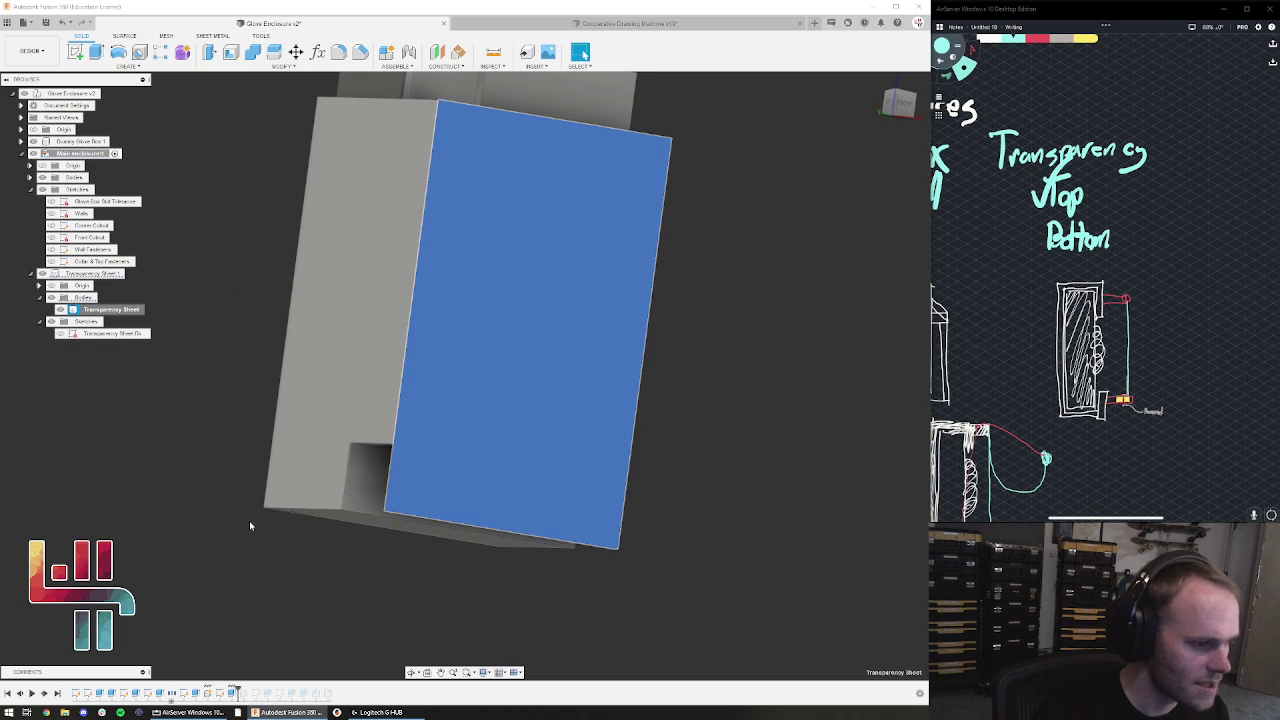
click(203, 460)
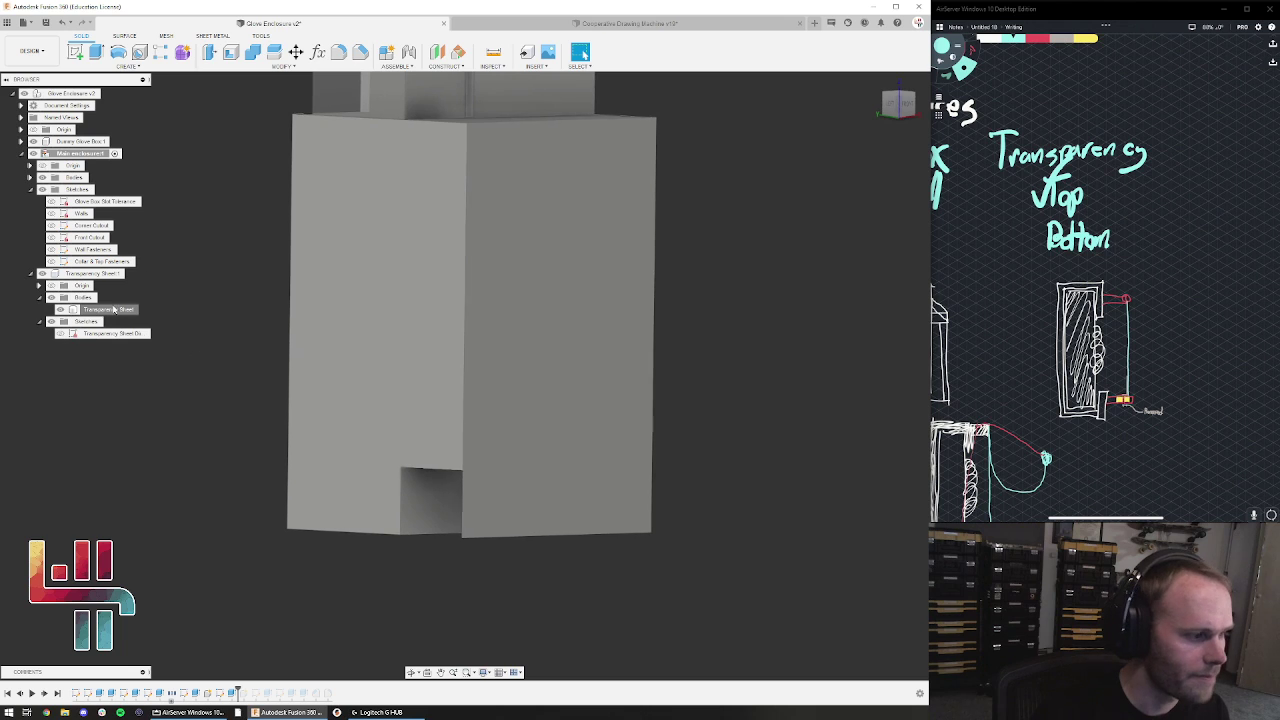
Try to change the opacity of the Transparency Sheet body inside its component
right_click(106, 311)
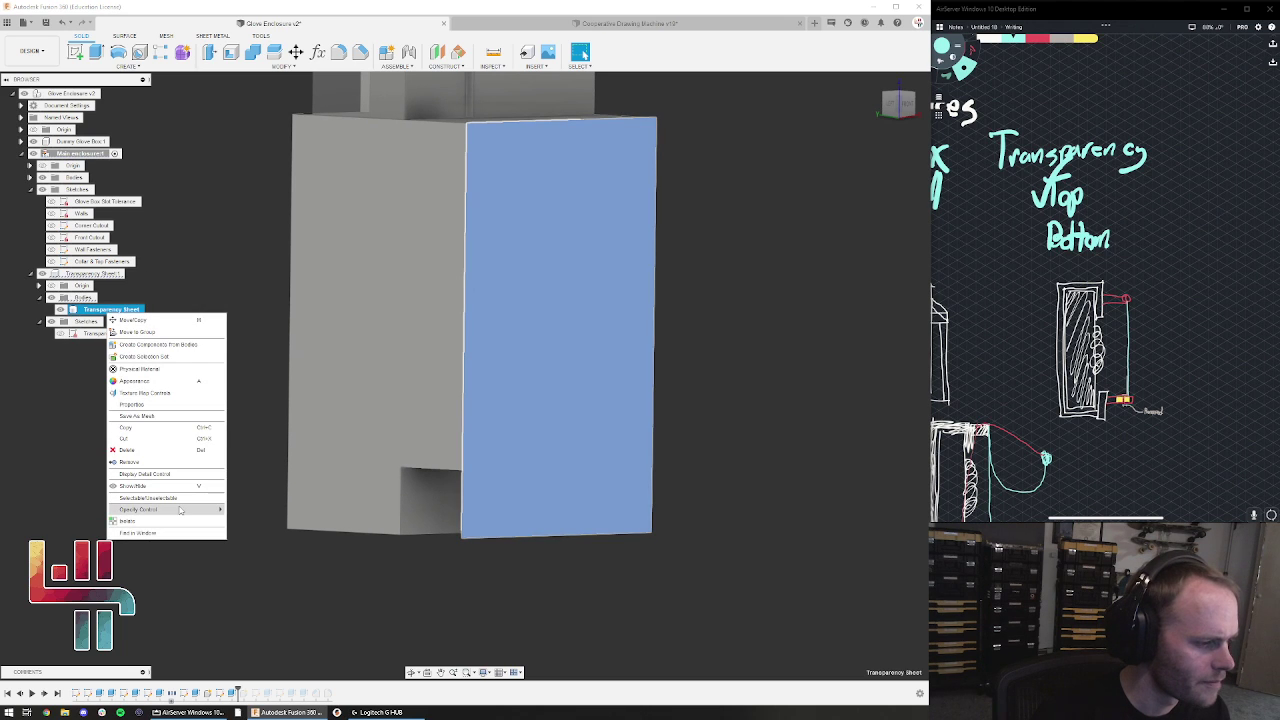
mouse_move(185, 510)
click(255, 565)
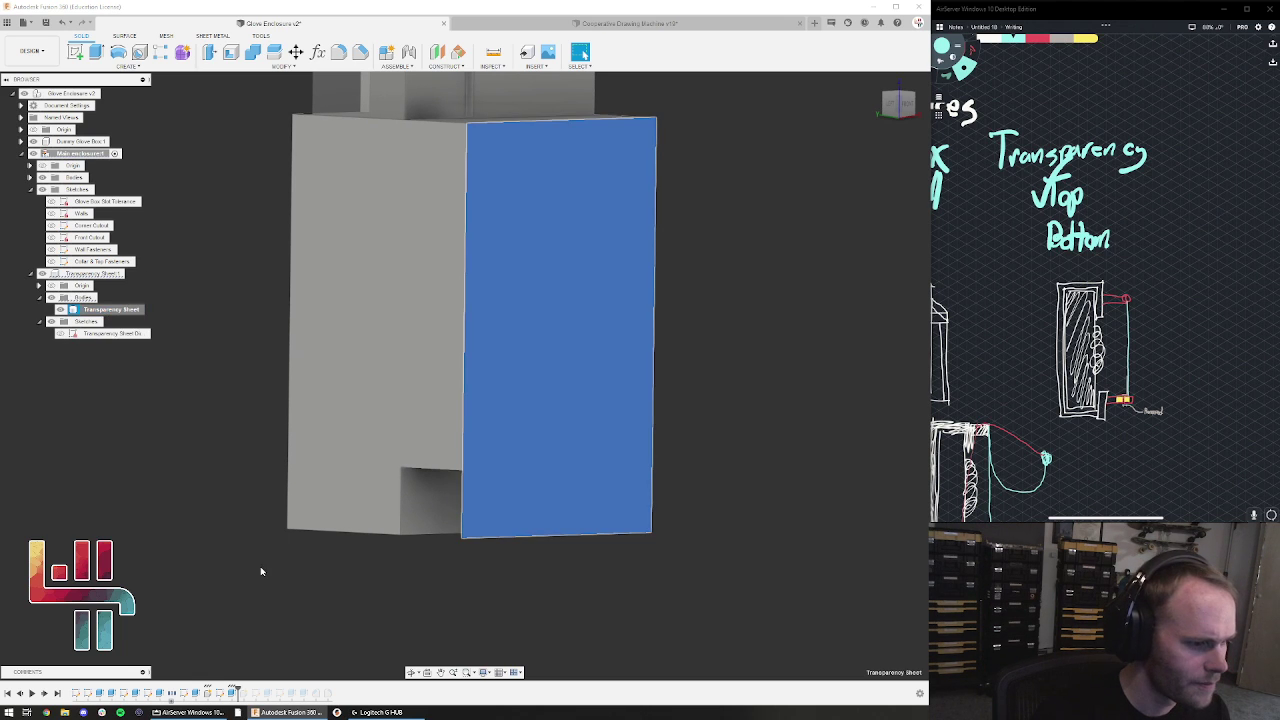
click(173, 465)
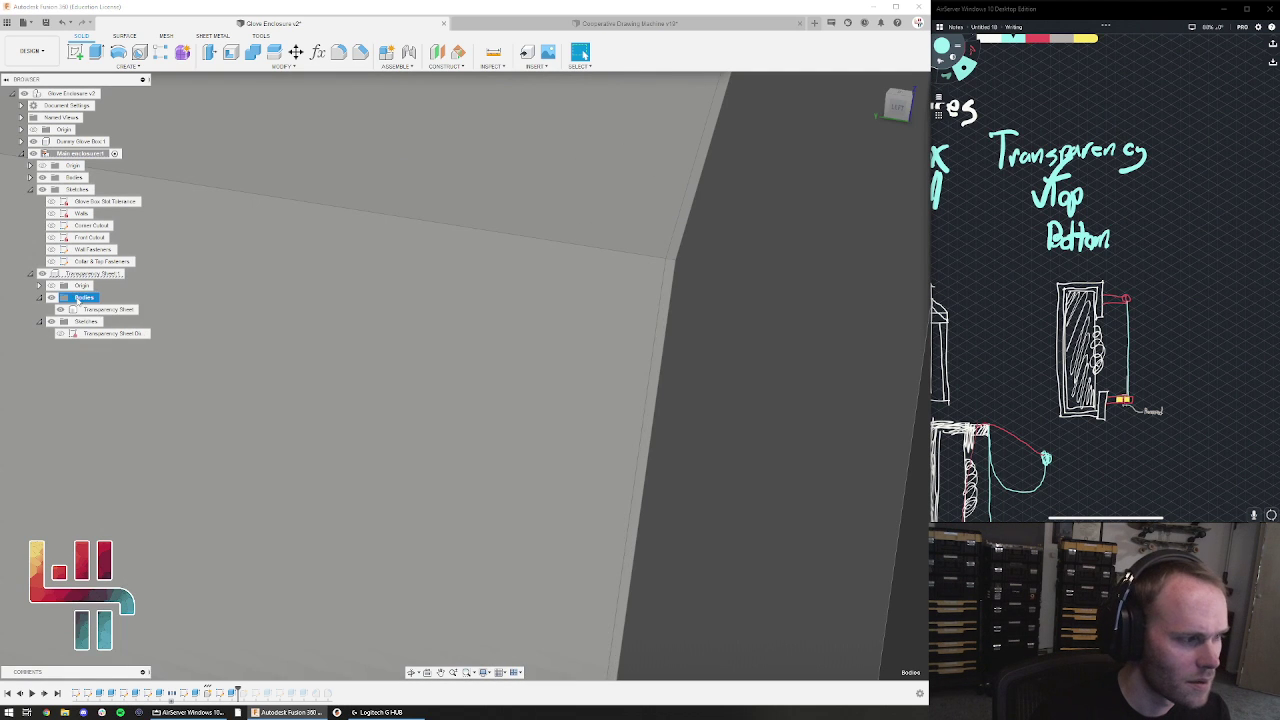
click(105, 309)
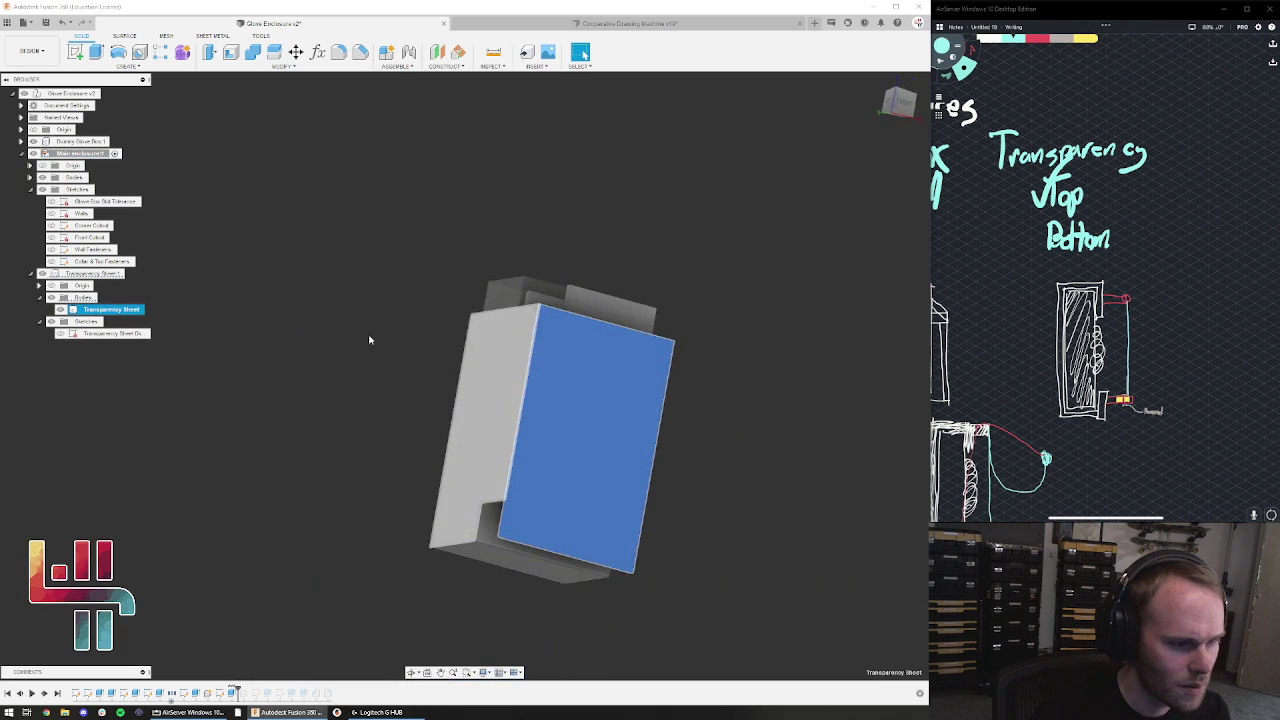
click(265, 345)
Restore the Transparency Sheet body's opacity and set the opacity of the whole Transparency Sheet component to 10%
right_click(112, 312)
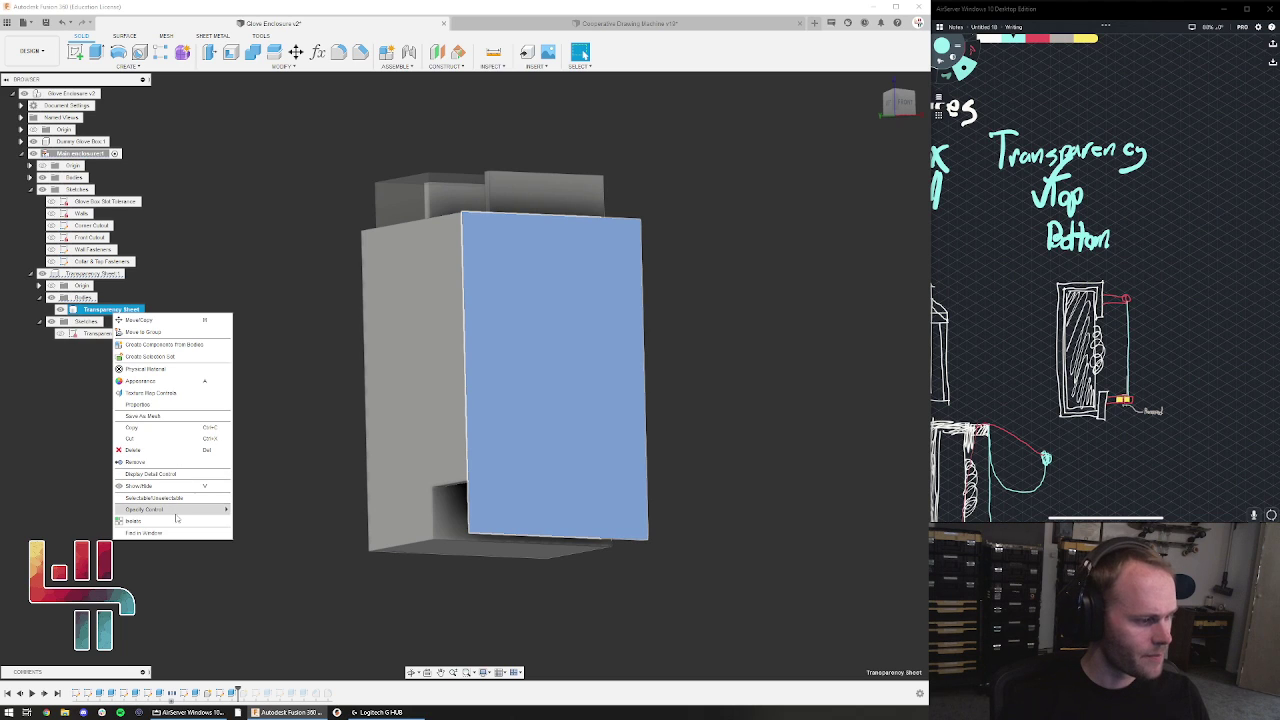
mouse_move(199, 512)
click(268, 621)
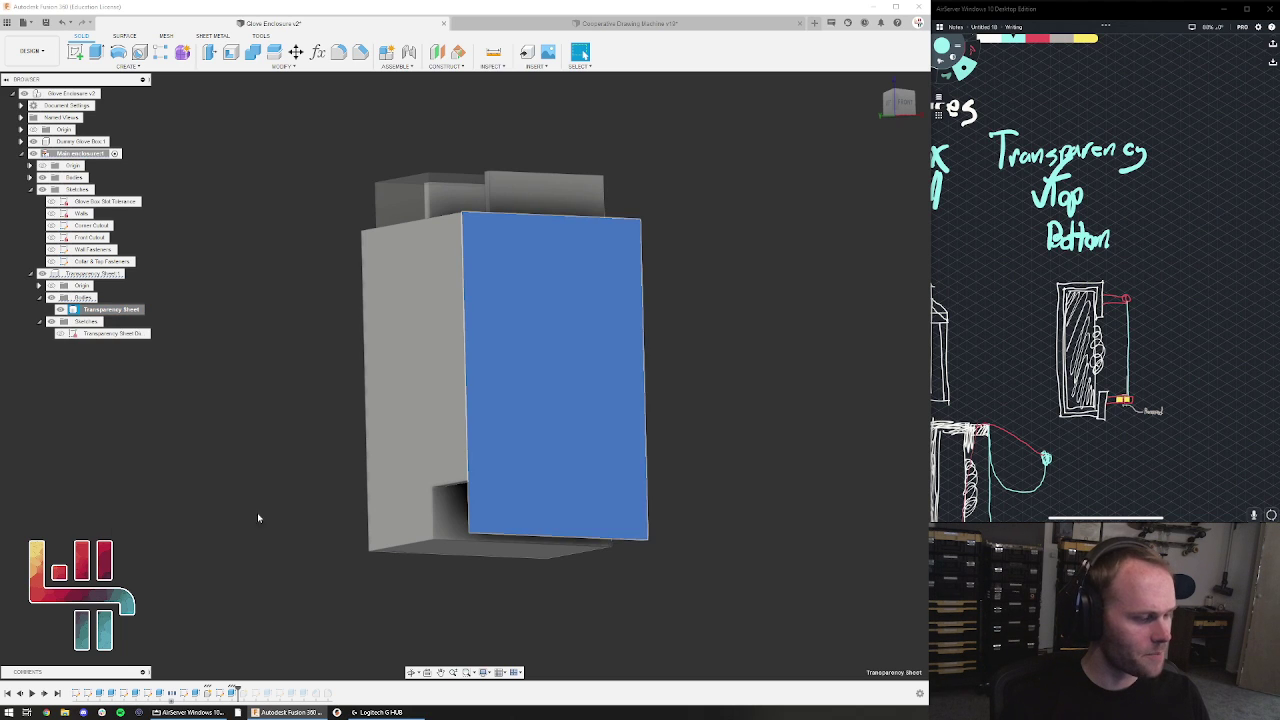
click(247, 345)
right_click(90, 275)
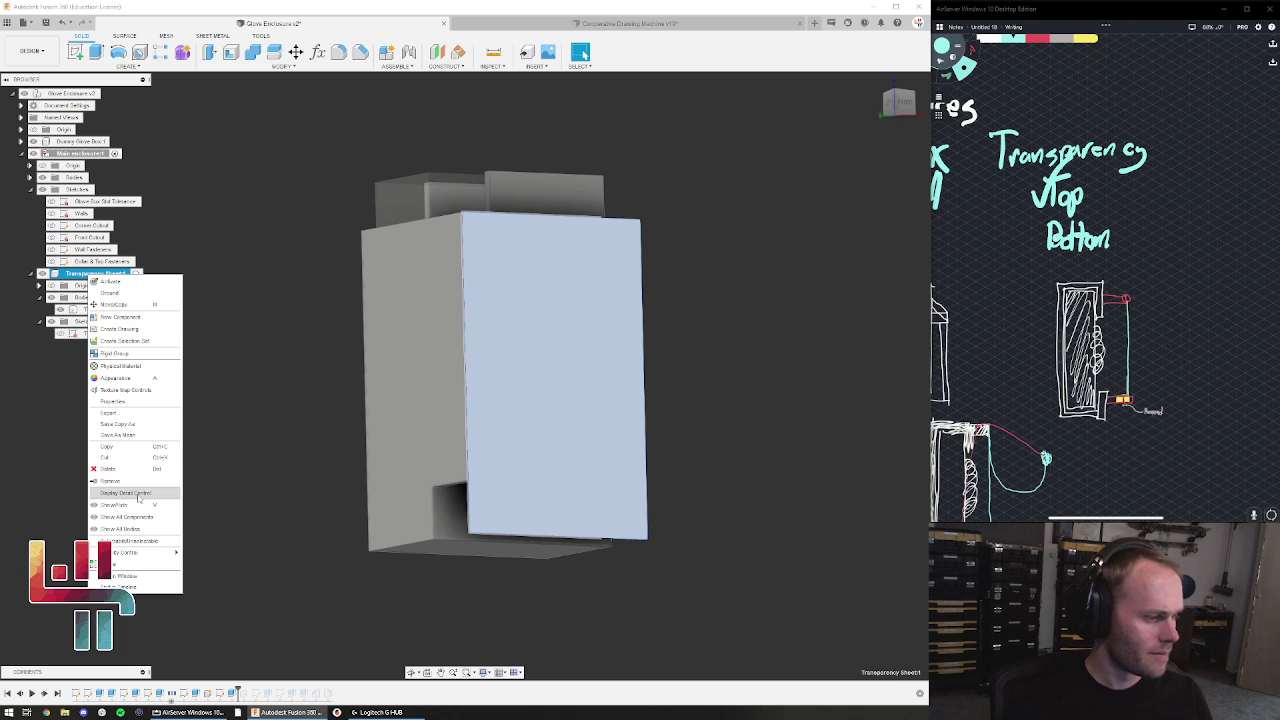
mouse_move(124, 556)
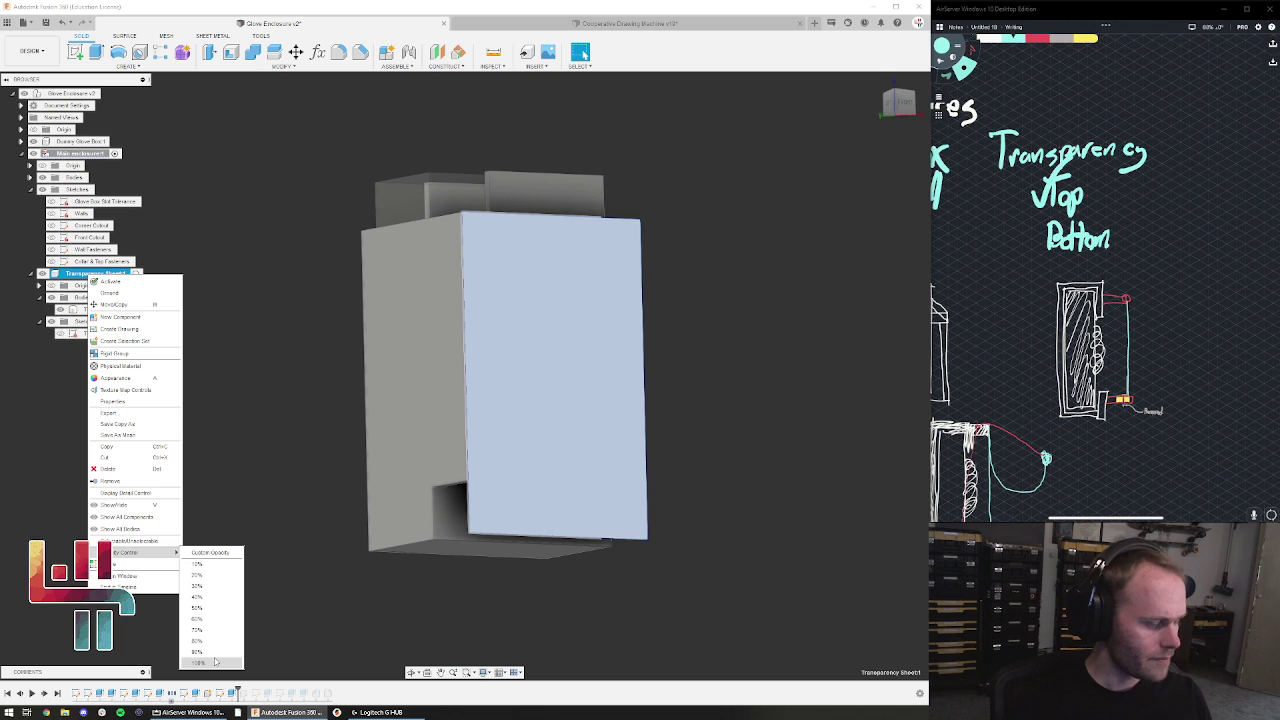
click(226, 566)
shift+middle_drag(266, 449, 400, 469)
scroll(400, 469, up, 3)
shift+middle_drag(309, 580, 180, 442)
scroll(282, 497, down, 6)
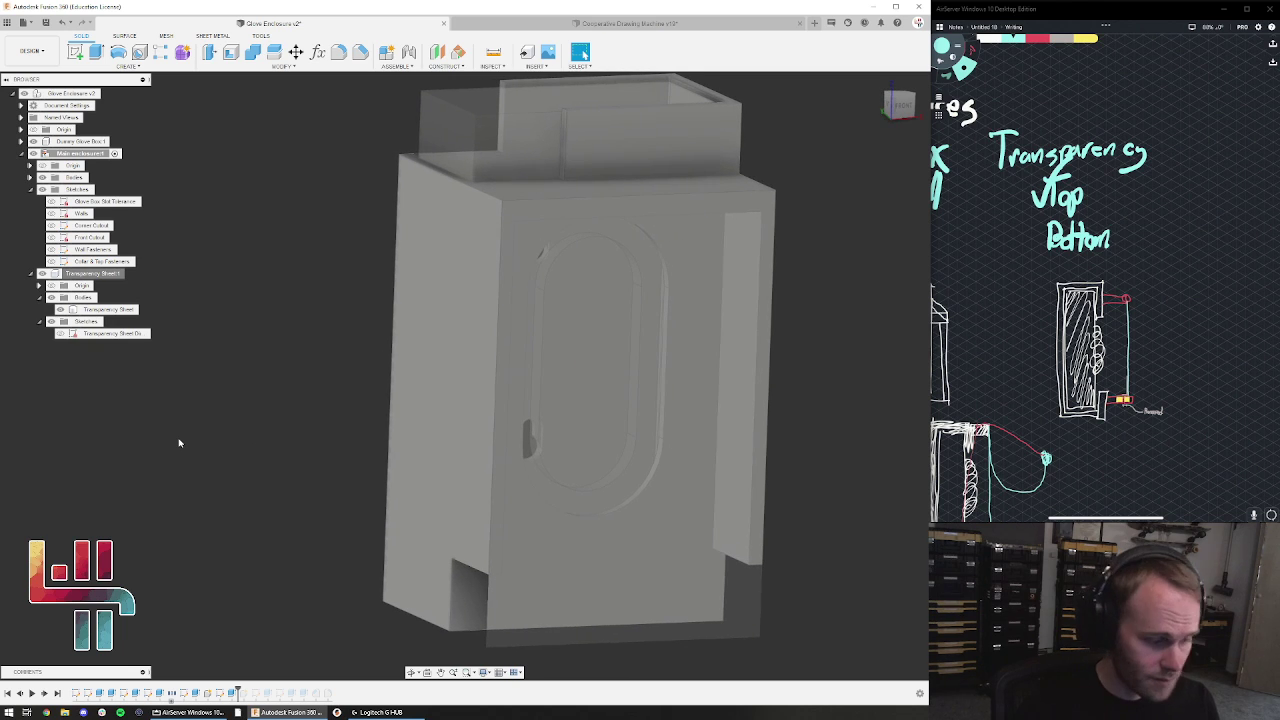
Roll the design history forward to its end and activate the Transparency Top Support component
drag(237, 690, 340, 693)
click(243, 693)
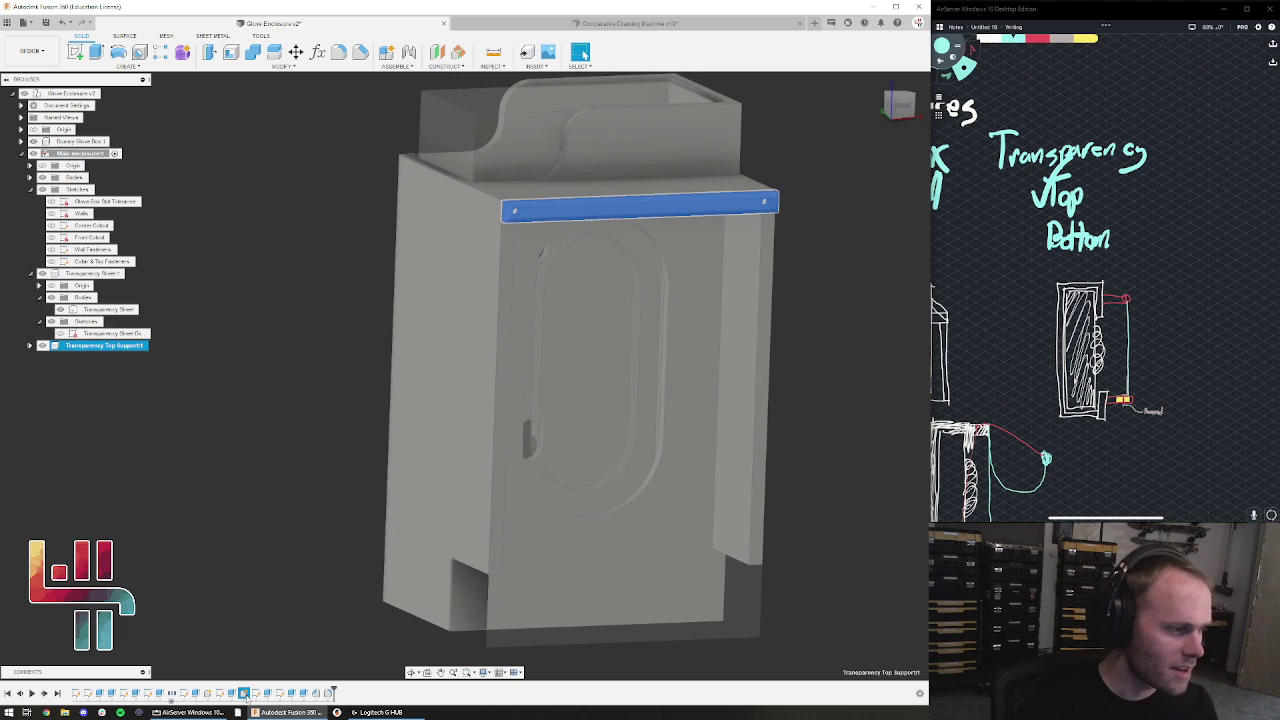
click(283, 498)
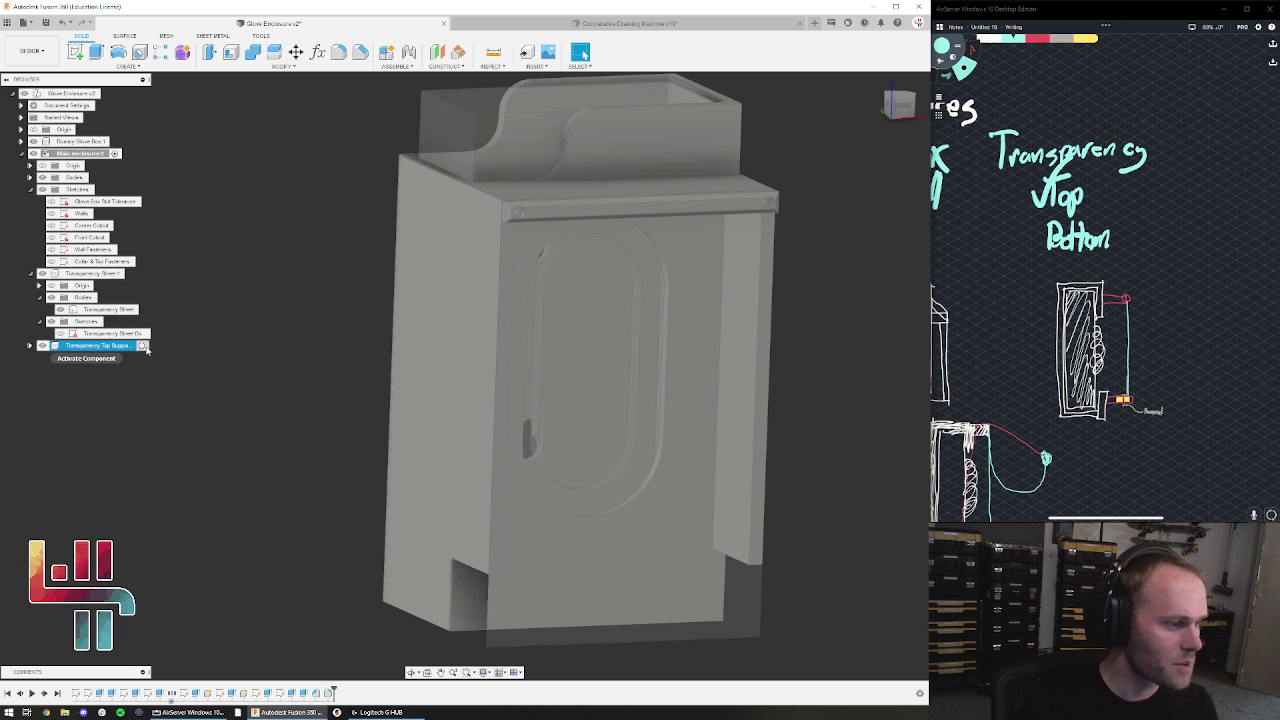
click(143, 346)
Redefine the plane of the Transparency Top Support's base sketch onto the front face of the Transparency Sheet
scroll(403, 266, up, 10)
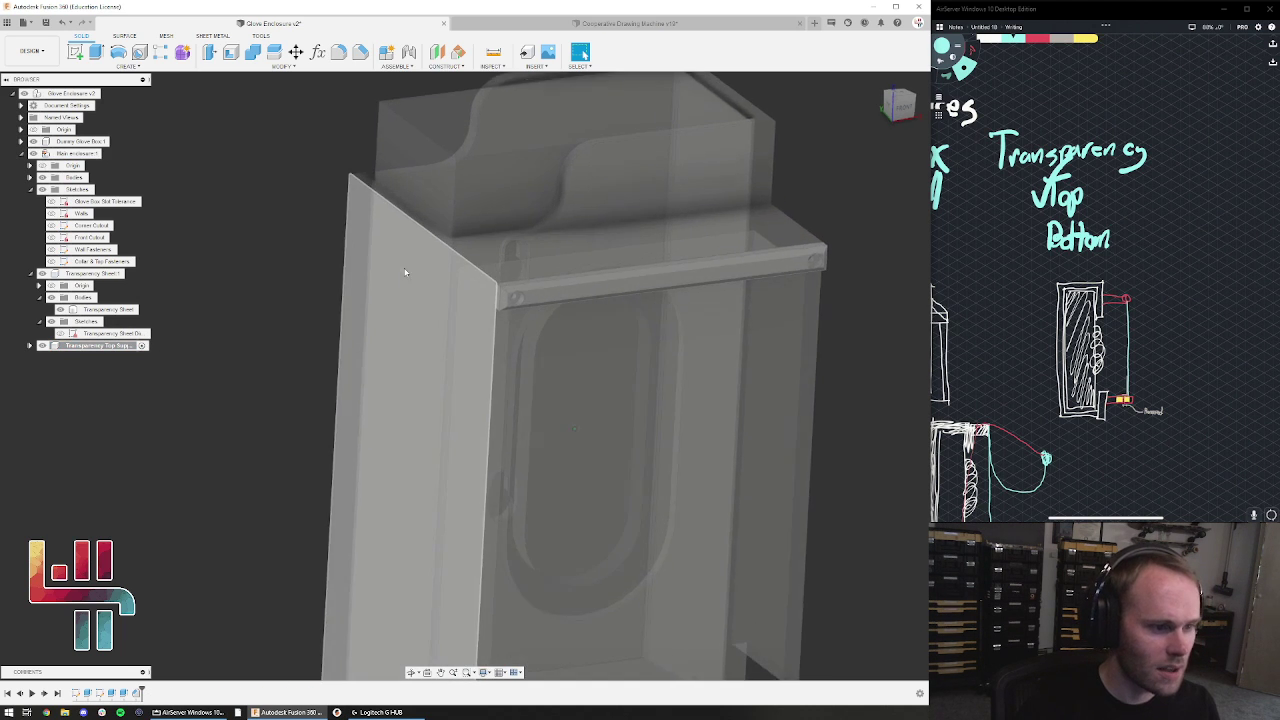
shift+middle_drag(617, 307, 657, 306)
shift+middle_drag(791, 300, 589, 287)
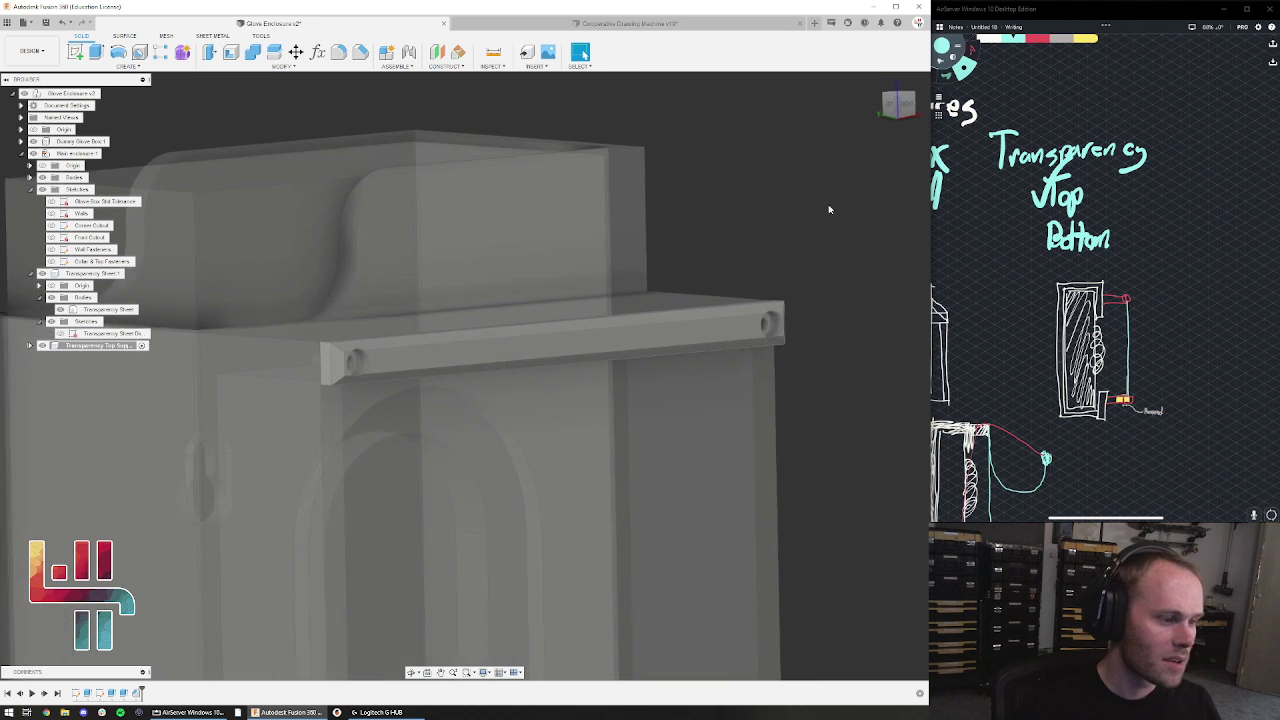
right_click(75, 692)
click(120, 604)
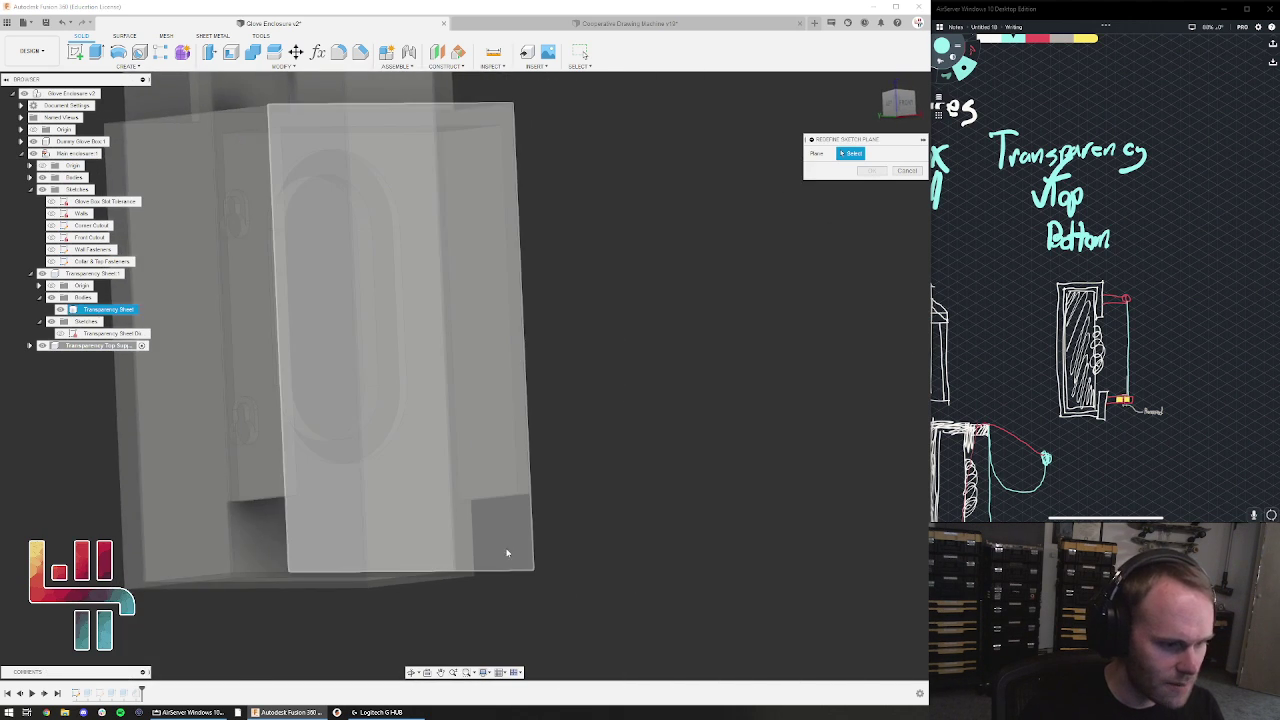
click(511, 550)
click(873, 170)
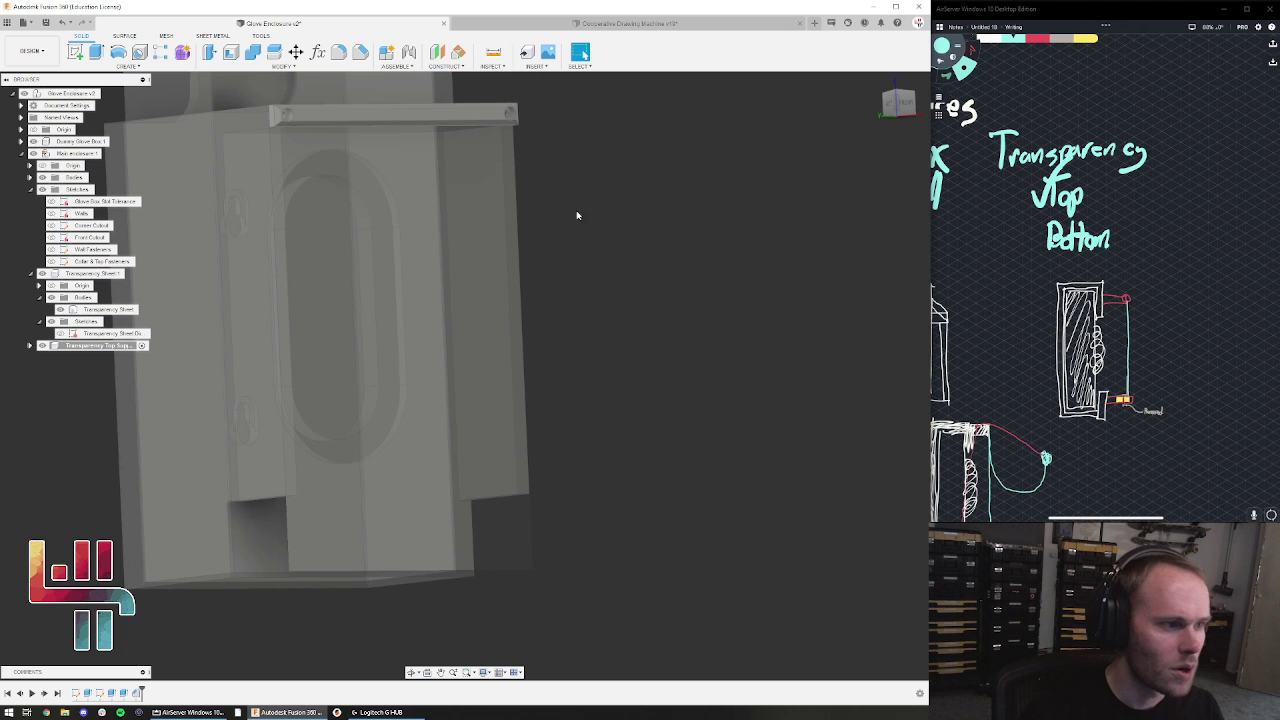
Open the Transparency Top Support's base sketch for editing and select its old outline lines along the enclosure's front edges
scroll(491, 365, up, 5)
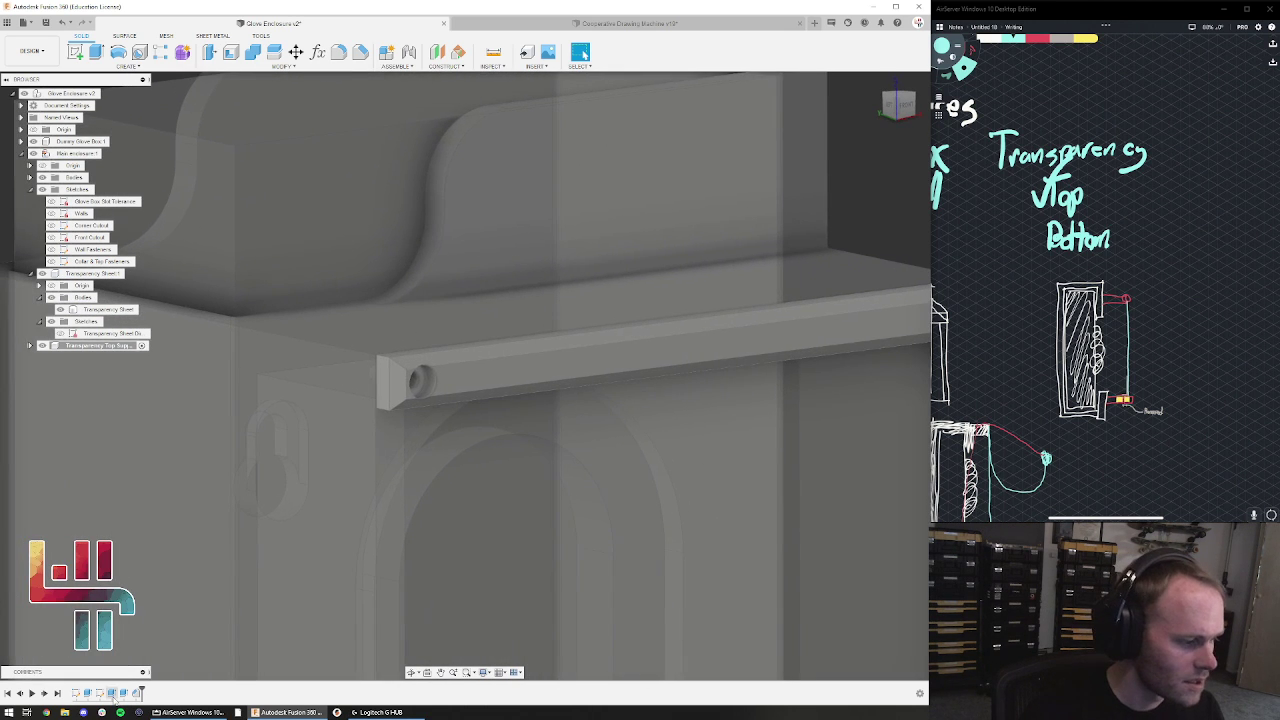
click(99, 694)
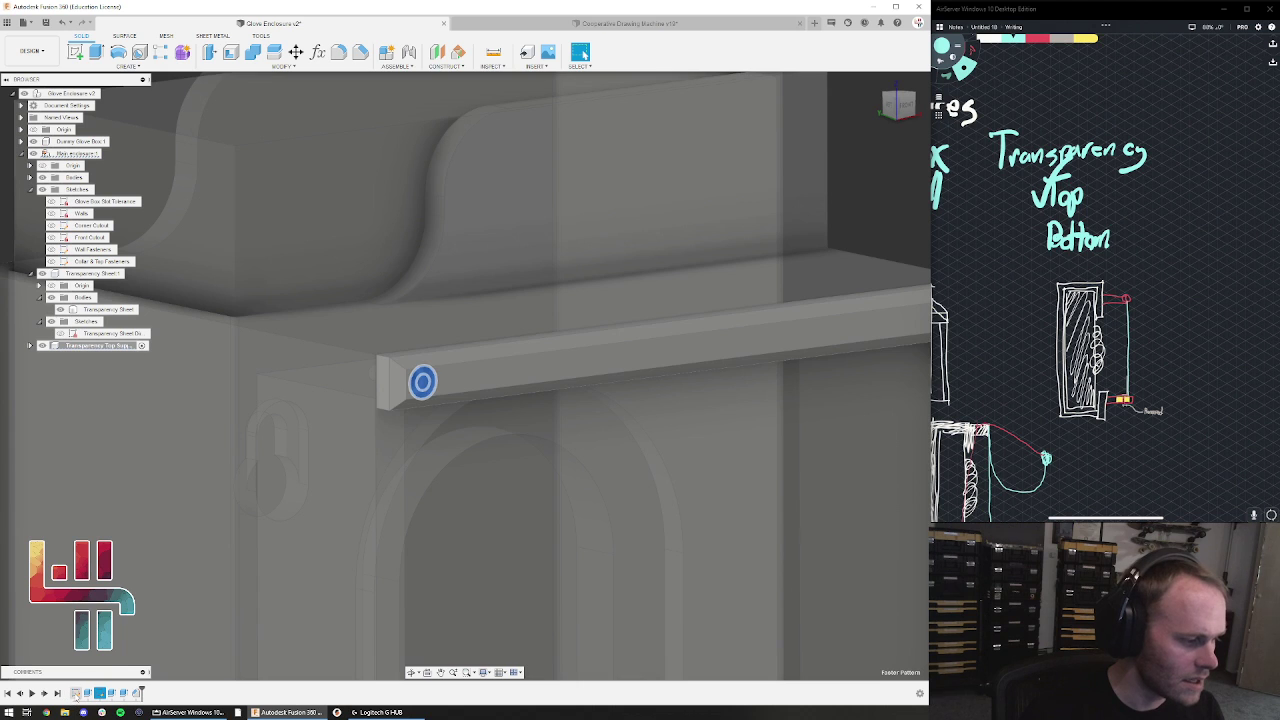
double_click(75, 694)
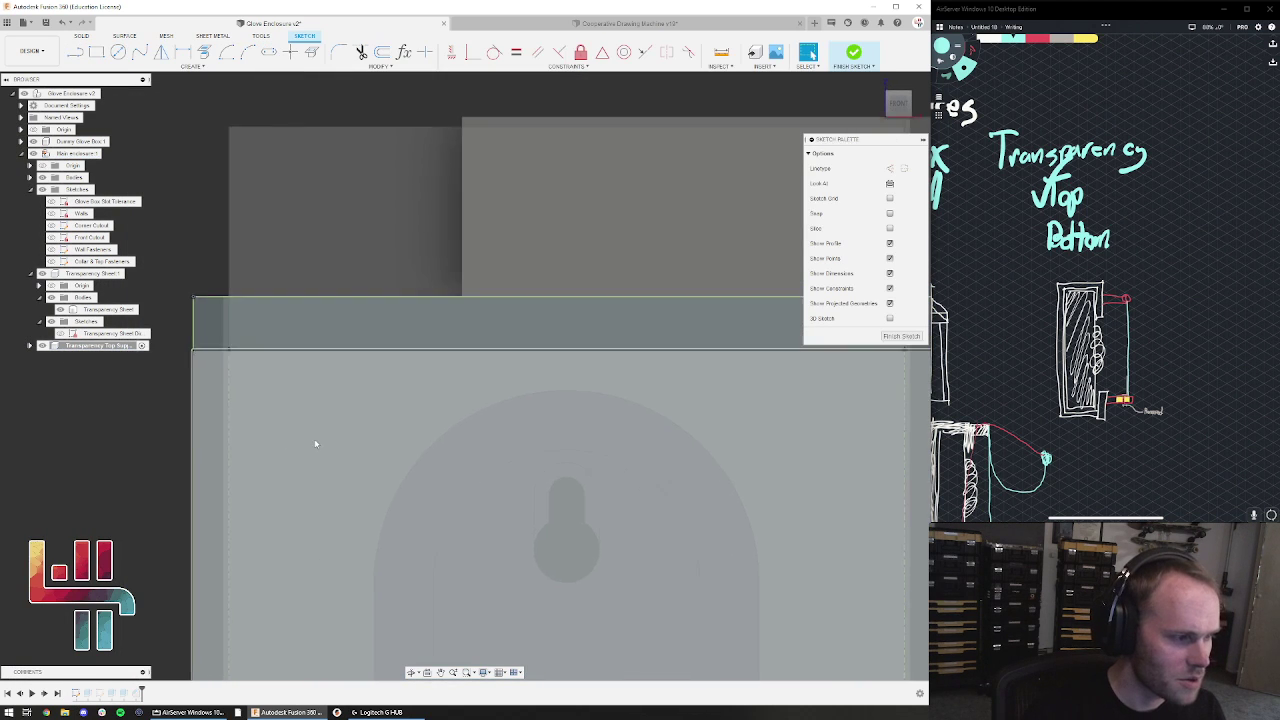
scroll(315, 443, down, 1)
middle_drag(315, 443, 476, 556)
mouse_move(390, 462)
middle_down()
mouse_move(360, 443)
mouse_move(217, 216)
mouse_move(215, 70)
middle_up()
click(331, 427)
scroll(291, 443, down, 3)
scroll(293, 440, down, 1)
scroll(293, 441, down, 2)
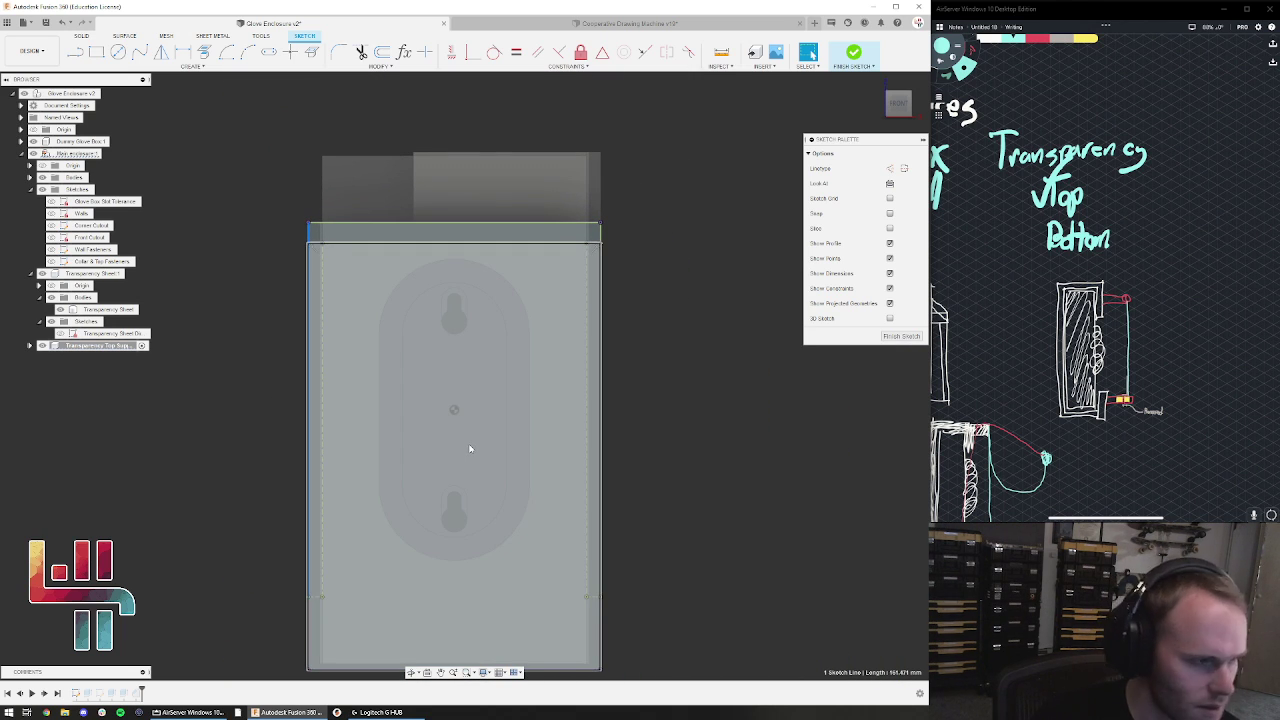
click(349, 223)
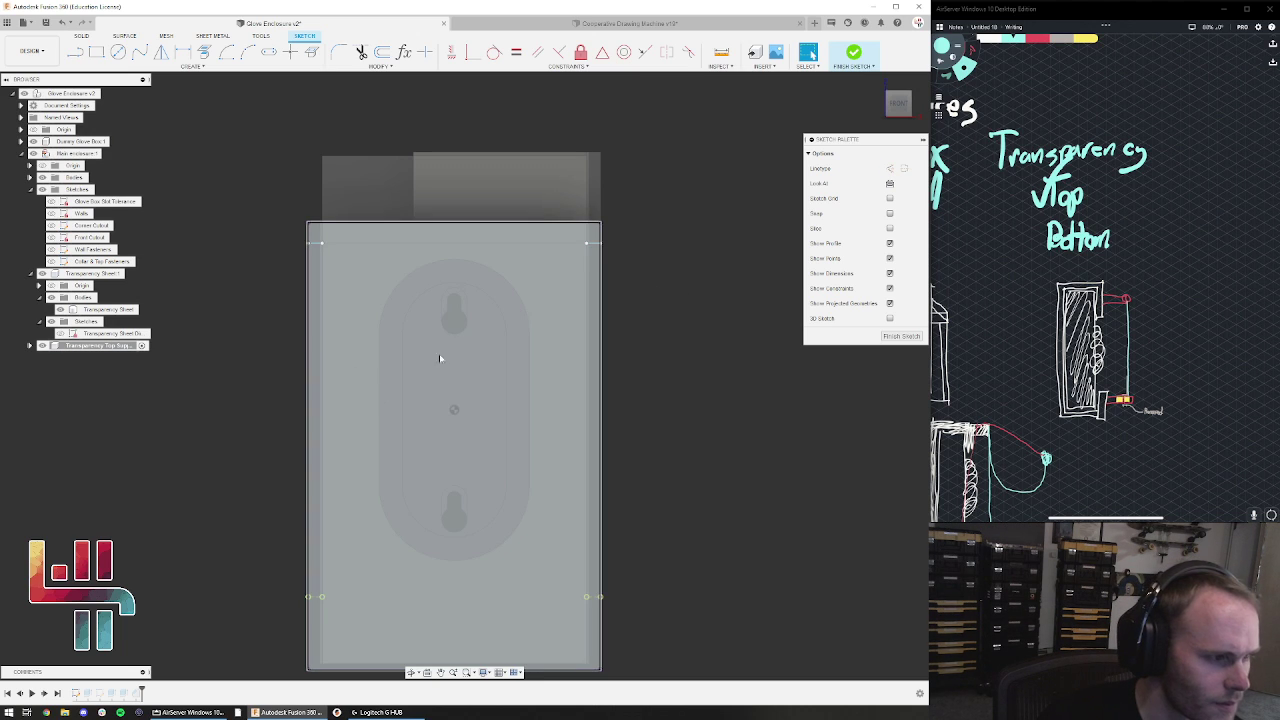
shift+middle_drag(340, 244, 670, 302)
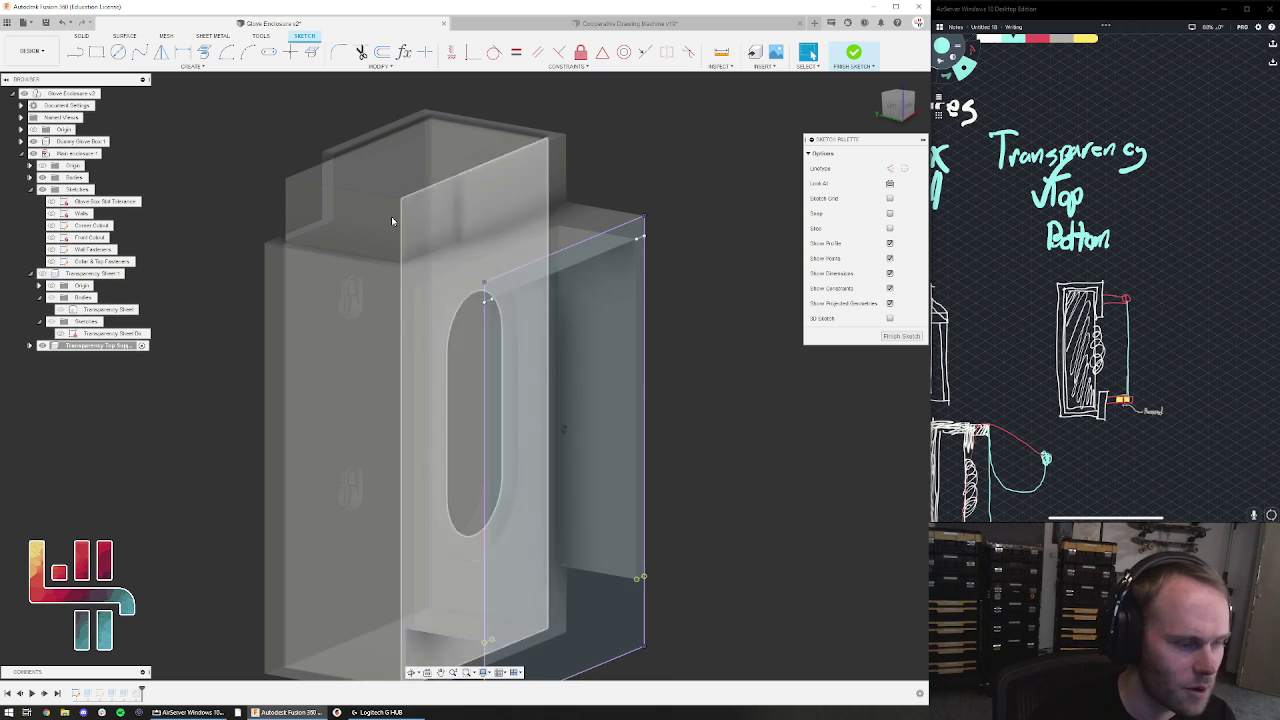
Project the enclosure's front rim face into the support's base sketch
key(p)
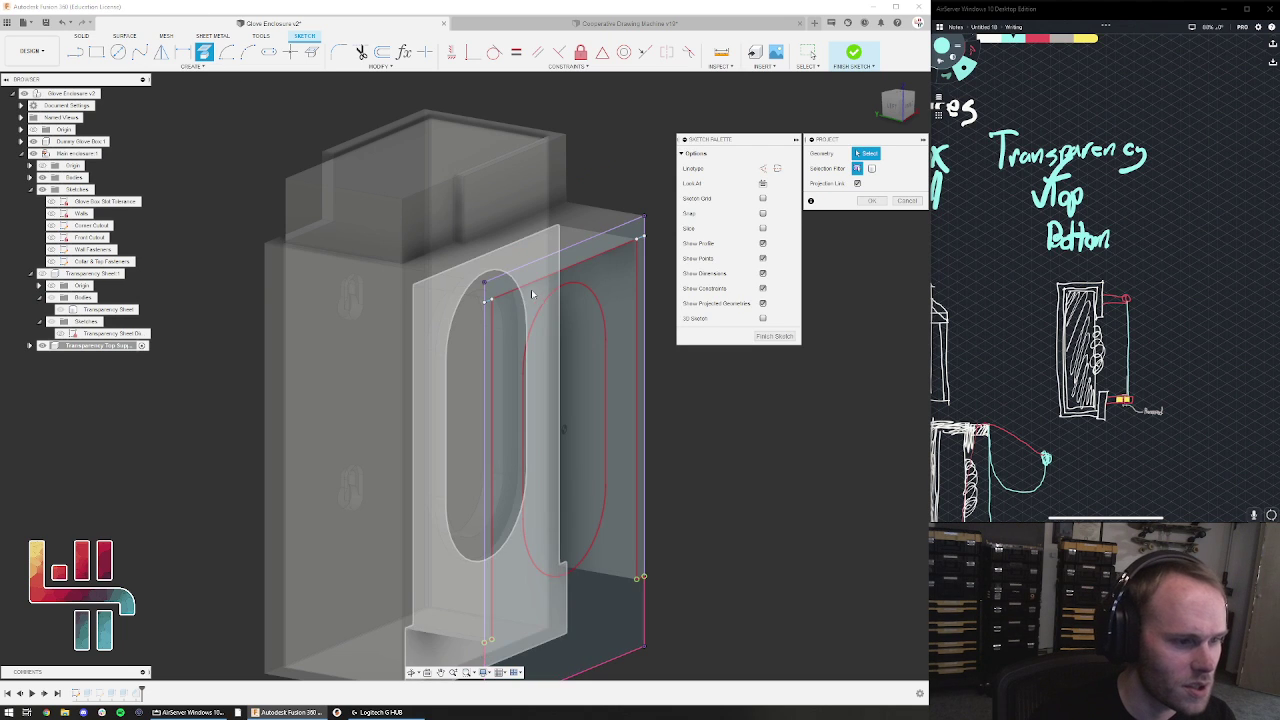
click(530, 283)
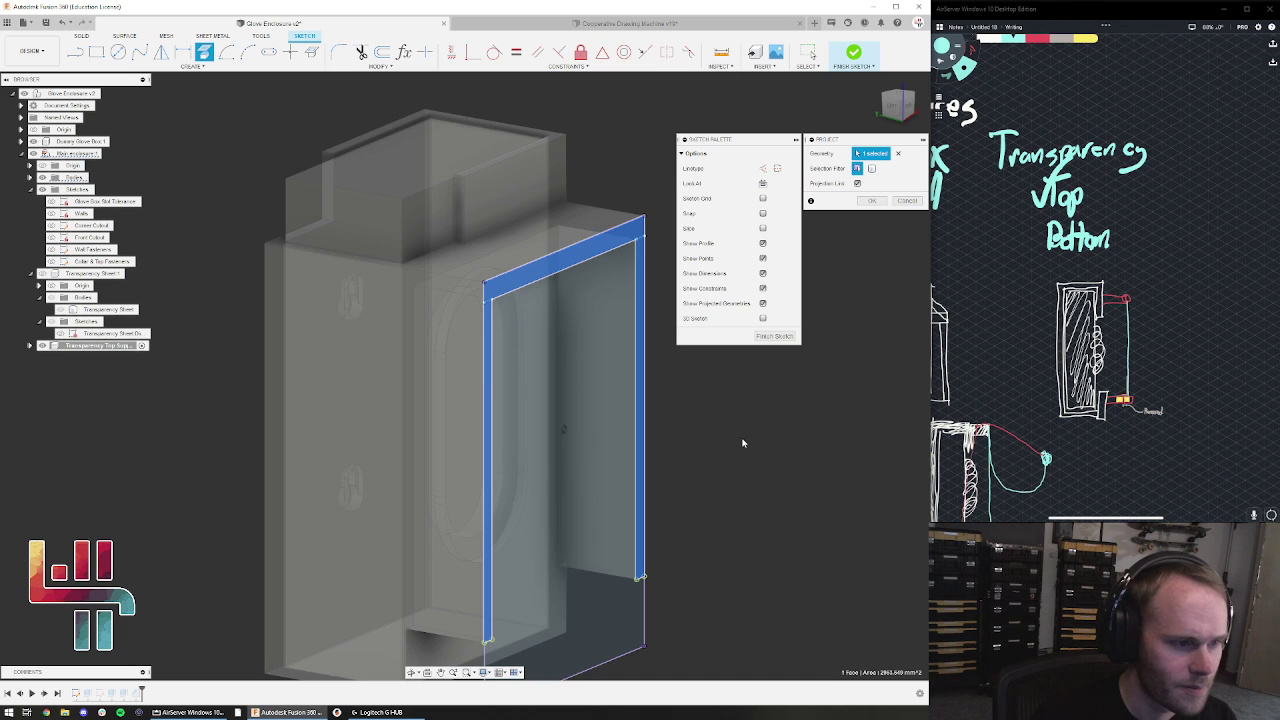
key(Return)
shift+middle_drag(766, 451, 671, 391)
Delete all geometry in the support's base sketch and project the enclosure's U-shaped front rim face again
drag(685, 537, 232, 134)
key(Delete)
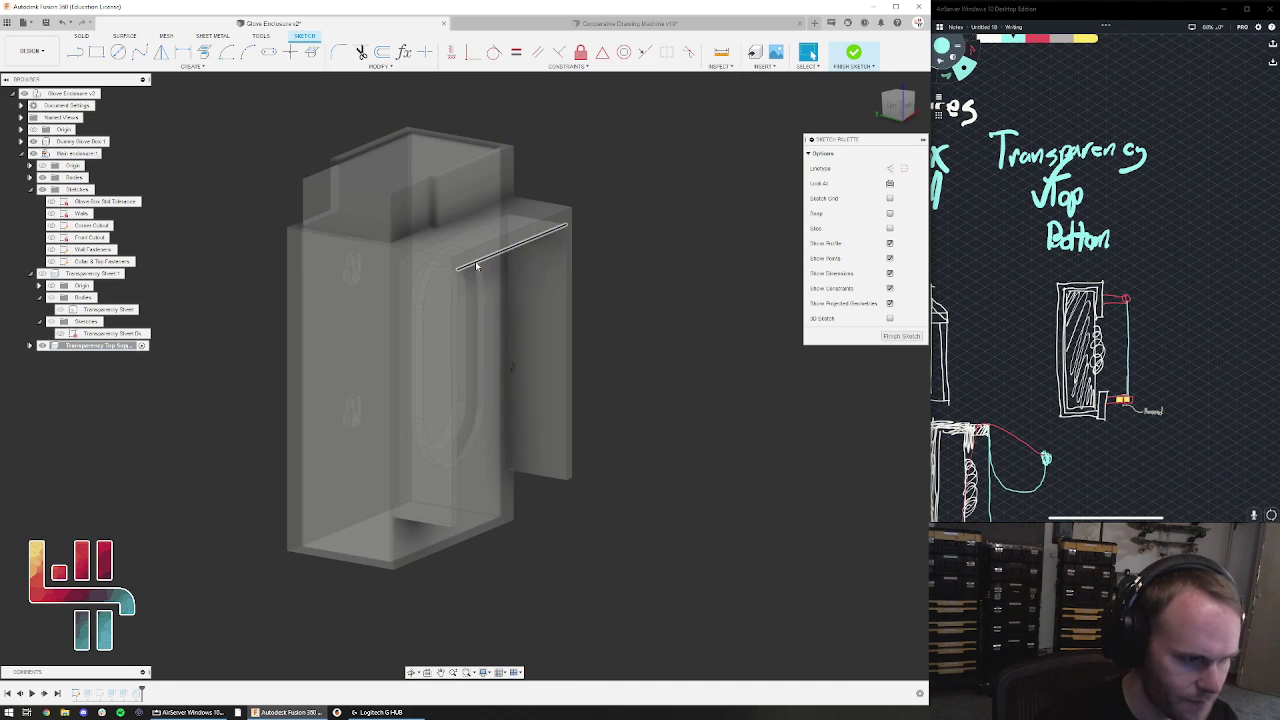
click(203, 52)
click(535, 240)
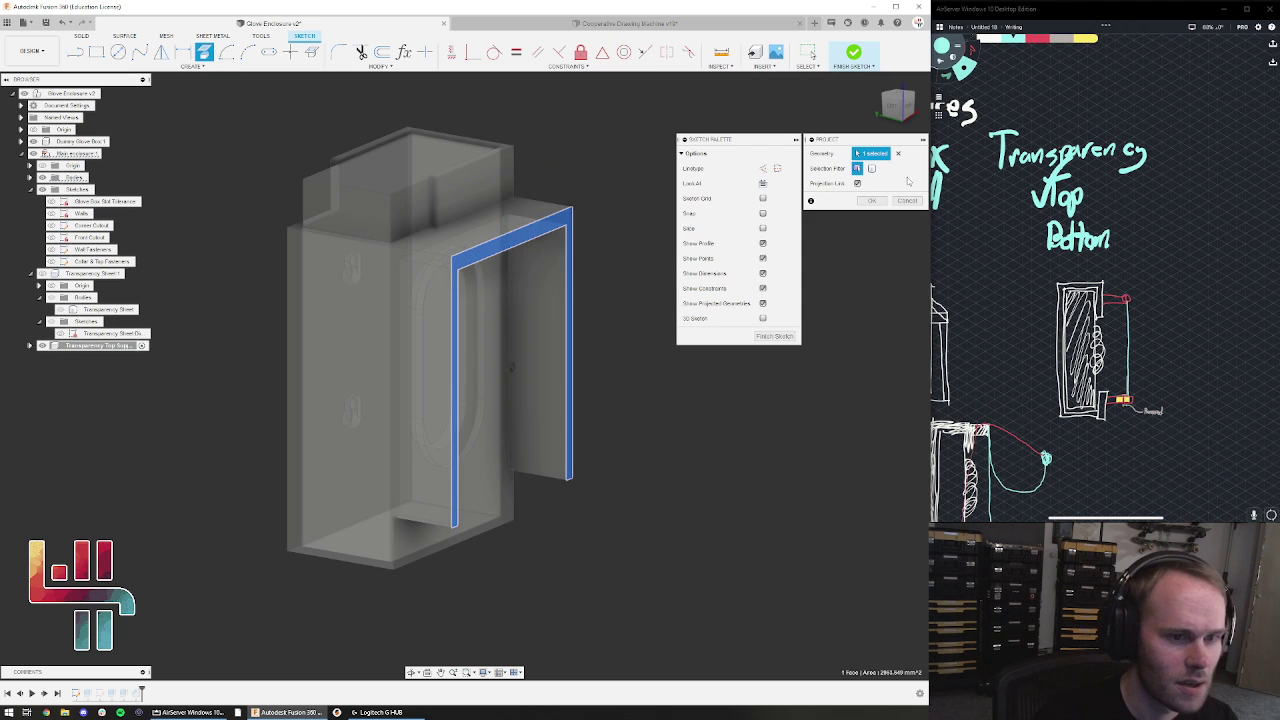
click(872, 201)
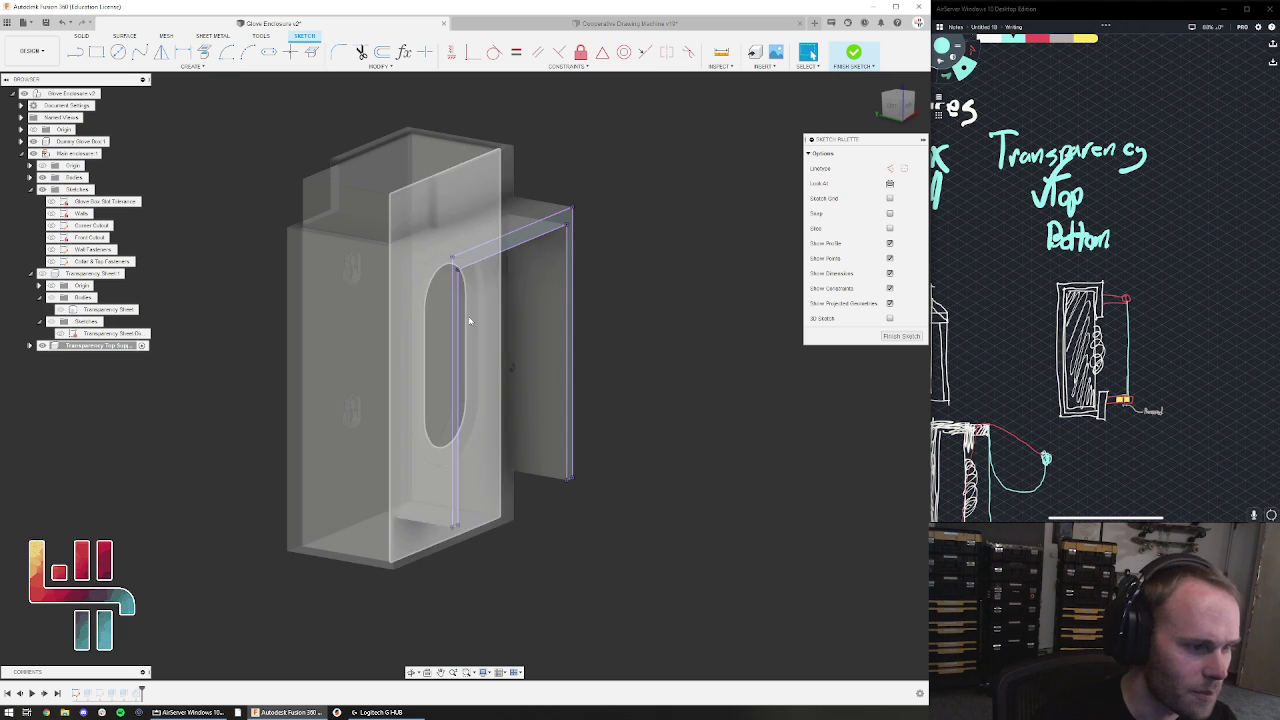
Convert the projected inner vertical lines and the short lower end lines of the rim to construction geometry
click(457, 349)
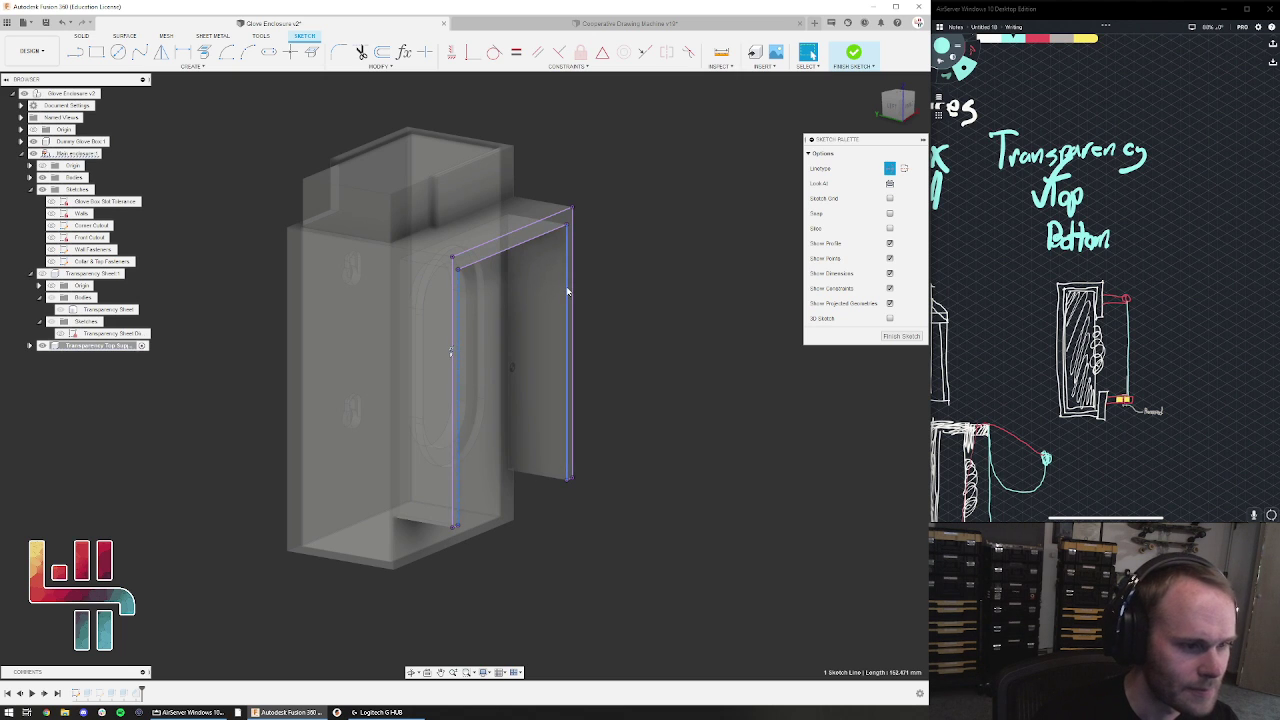
scroll(563, 490, up, 5)
scroll(536, 481, up, 1)
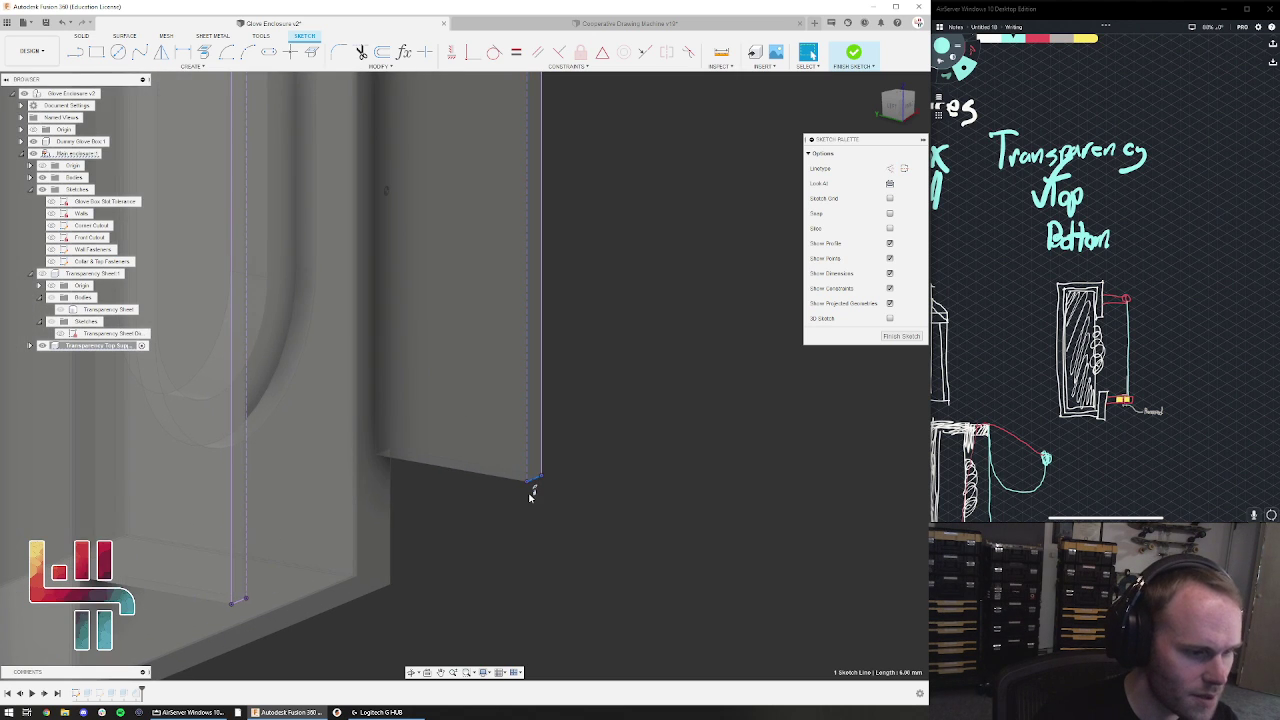
click(240, 603)
key(x)
mouse_move(367, 516)
shift+middle_down()
mouse_move(414, 391)
mouse_move(663, 331)
mouse_move(605, 350)
shift+middle_up()
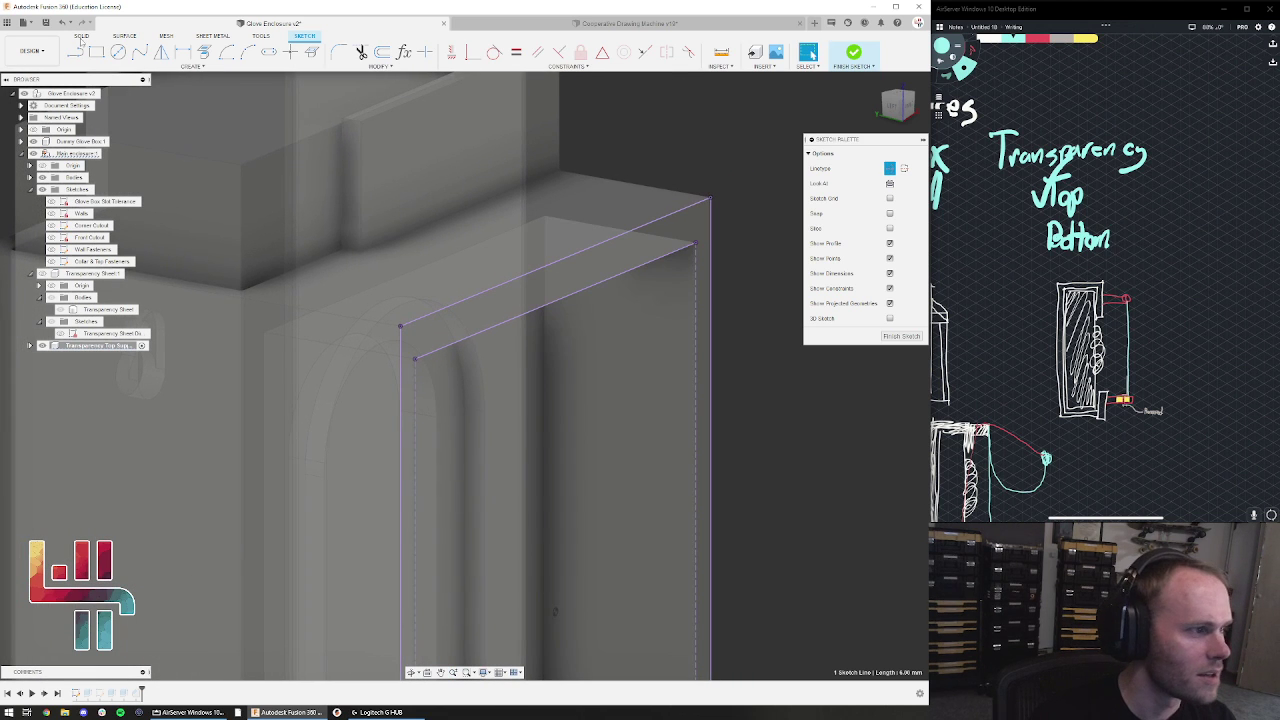
Draw short 6 mm lines from both inner upper corners to the outer edges, closing the upper strip profile
key(l)
click(415, 361)
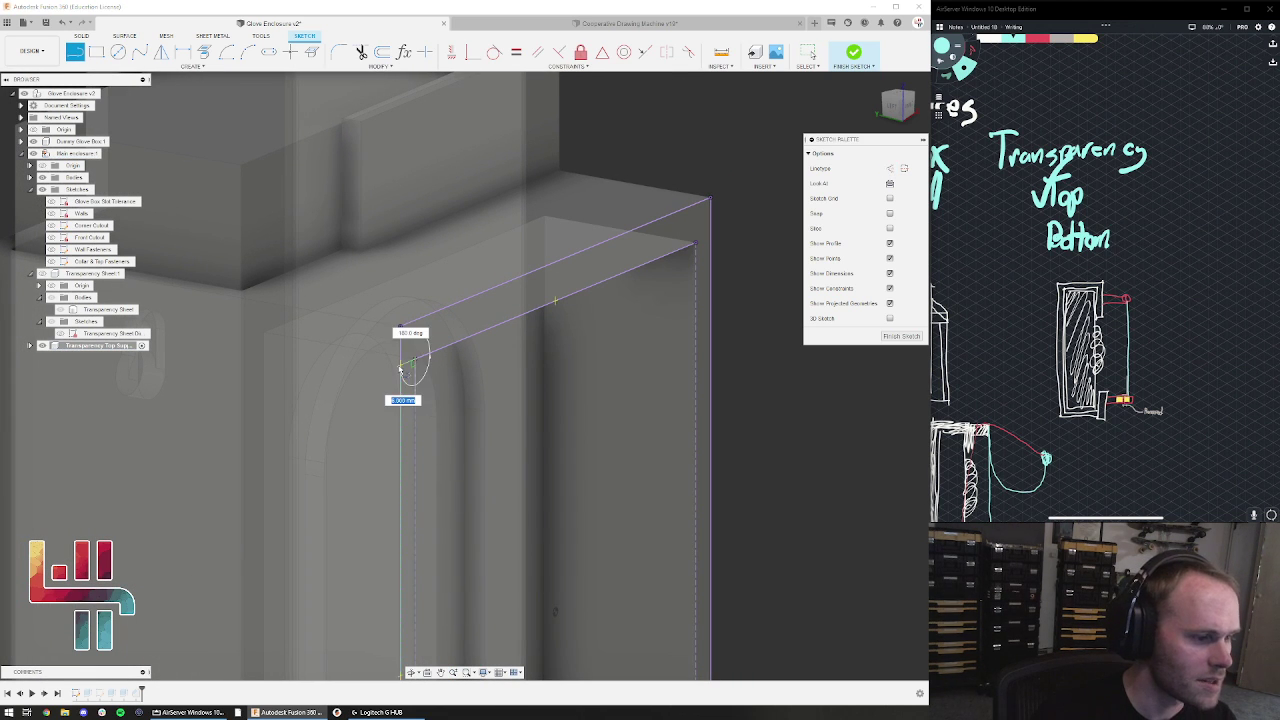
click(698, 244)
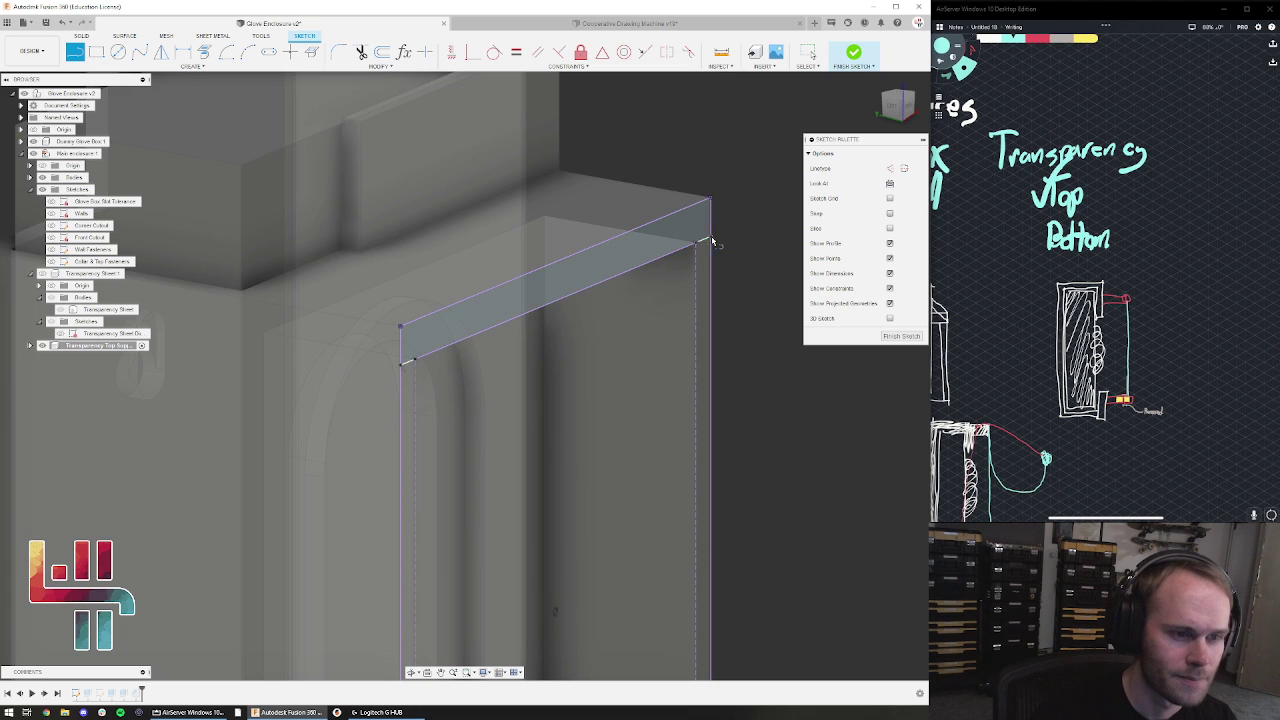
Finish the sketch and update the support's base extrusion to use the closed upper strip as its profile
click(901, 337)
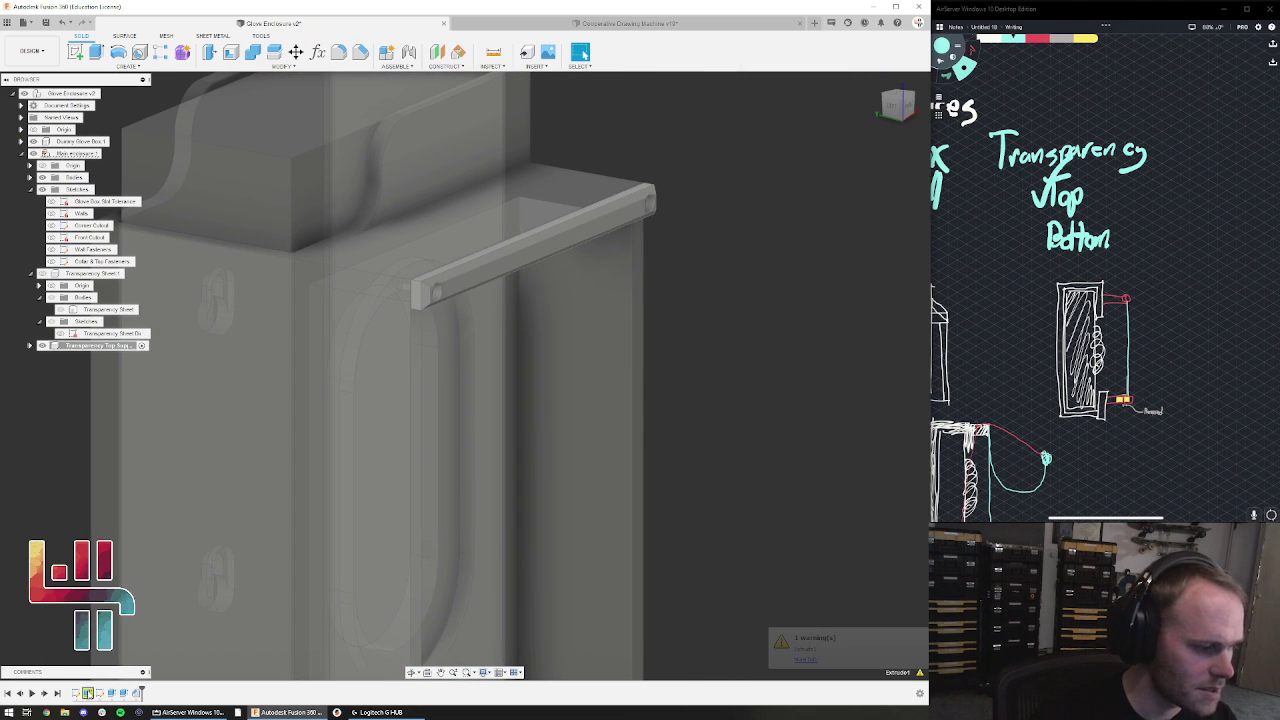
double_click(88, 692)
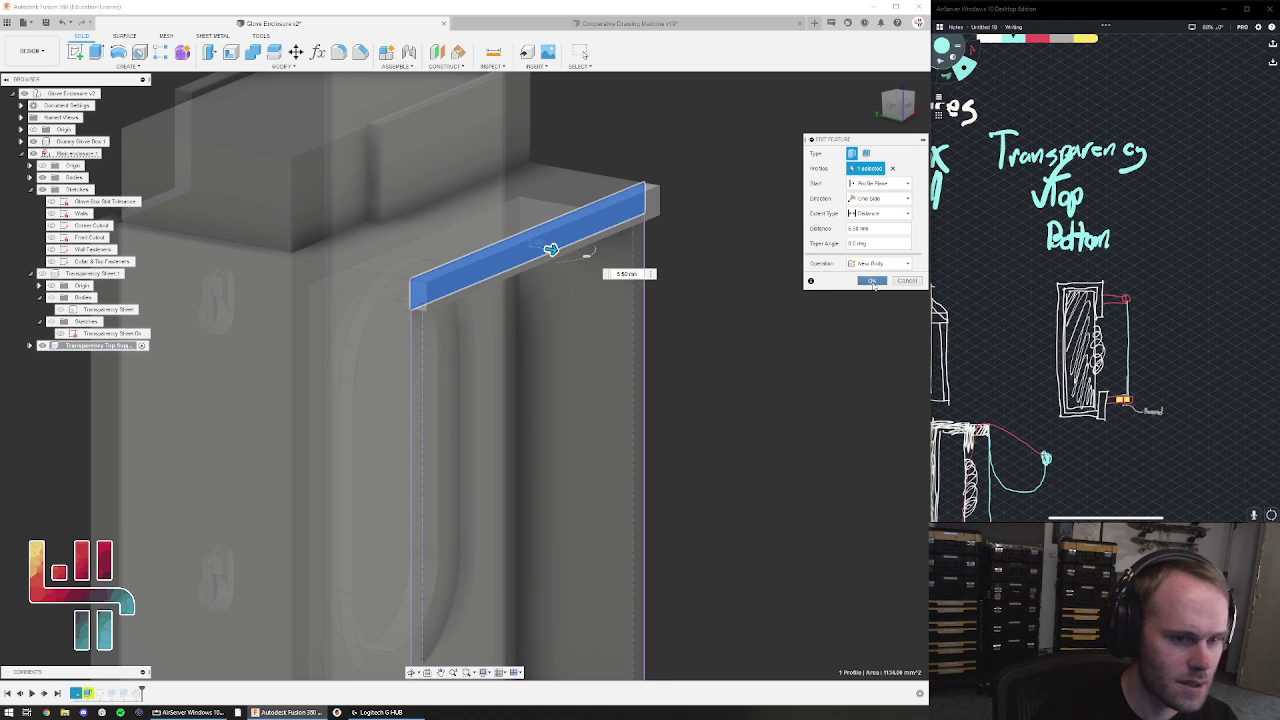
click(872, 281)
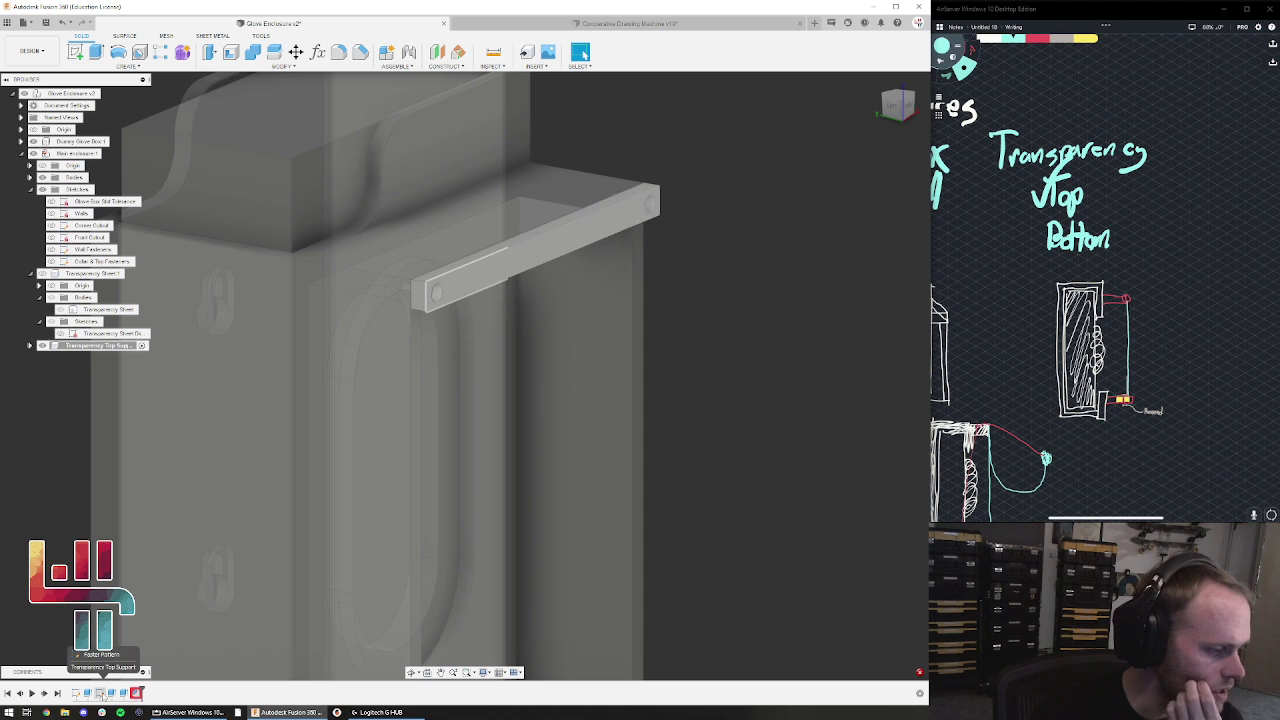
Inspect the support's fastener pattern sketch and the extrusion feature before the chamfer, leaving both unchanged
double_click(100, 693)
scroll(254, 225, up, 2)
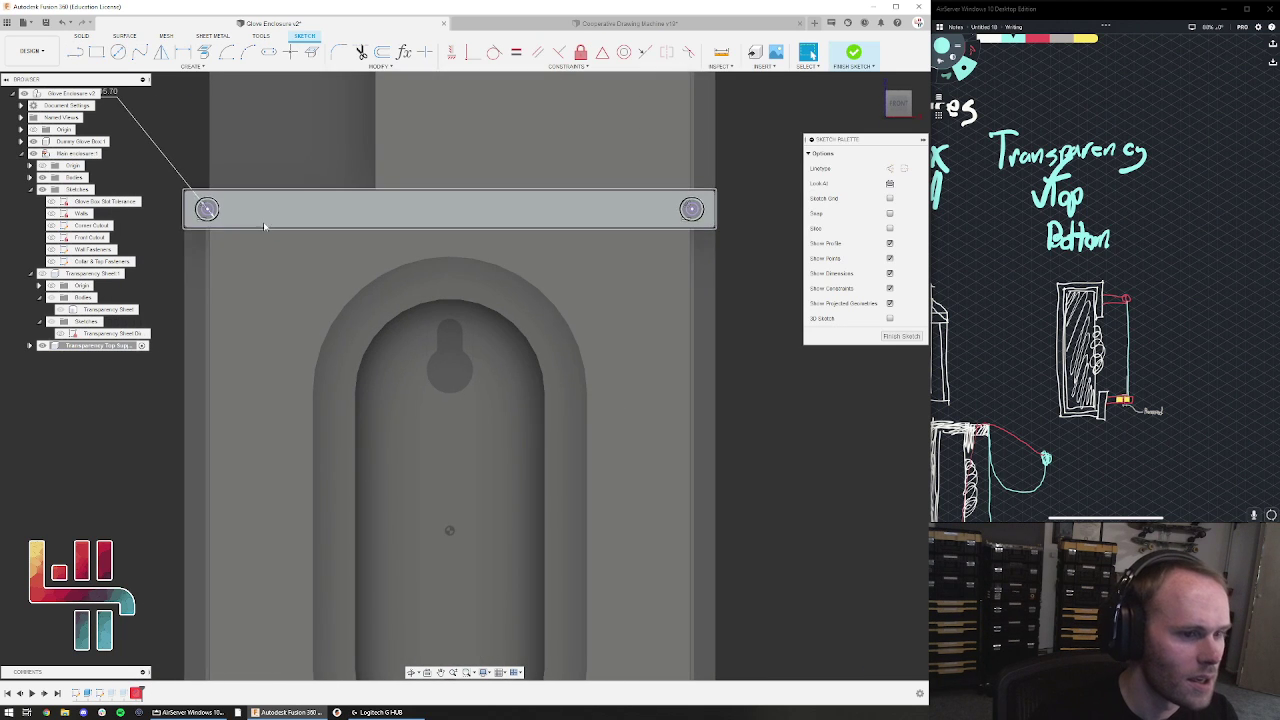
click(853, 55)
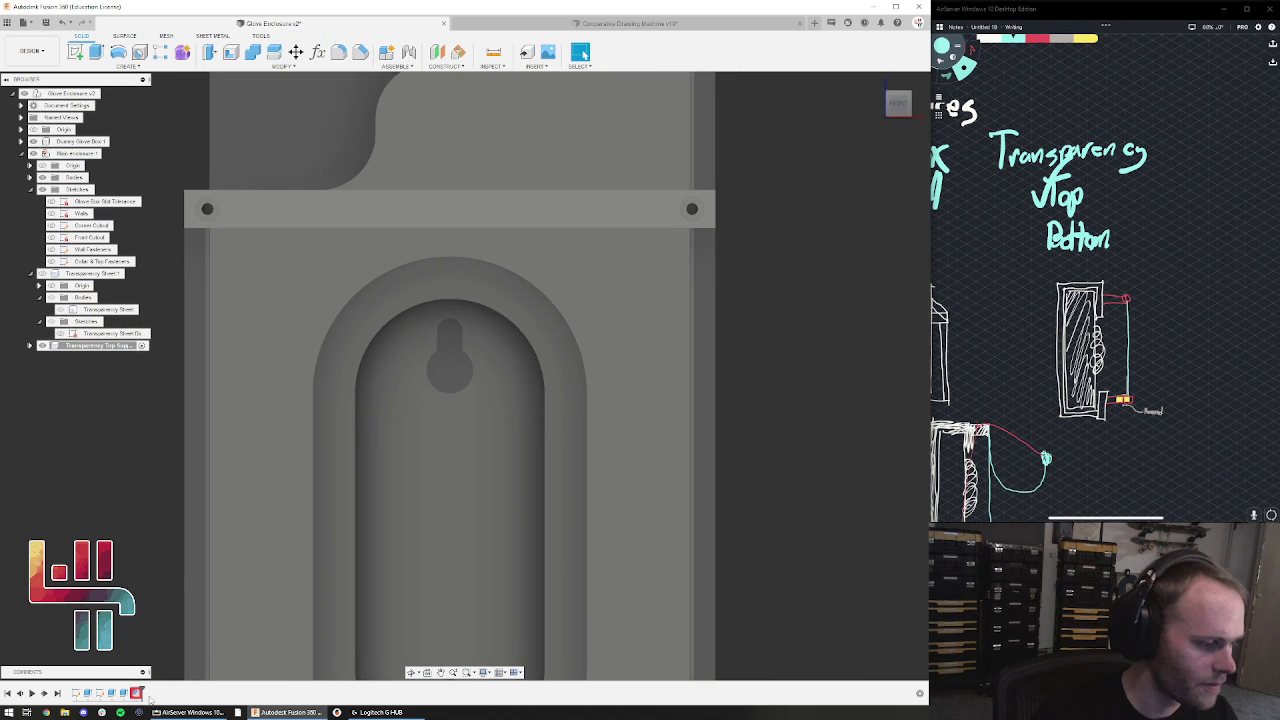
double_click(123, 695)
key(Escape)
Repair the support's failed chamfer by reselecting the four outer front-face edges with an equal distance of 1.5 mm
double_click(137, 693)
shift+middle_drag(591, 289, 451, 374)
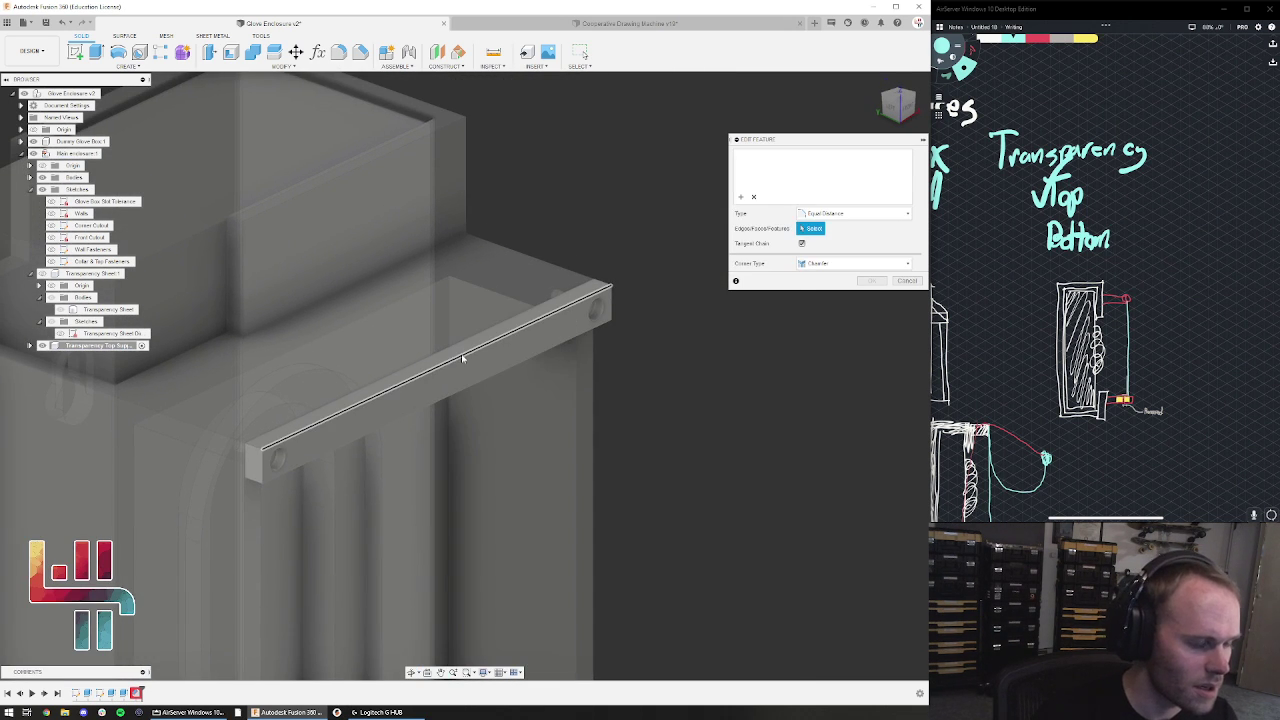
click(463, 356)
click(613, 304)
click(603, 326)
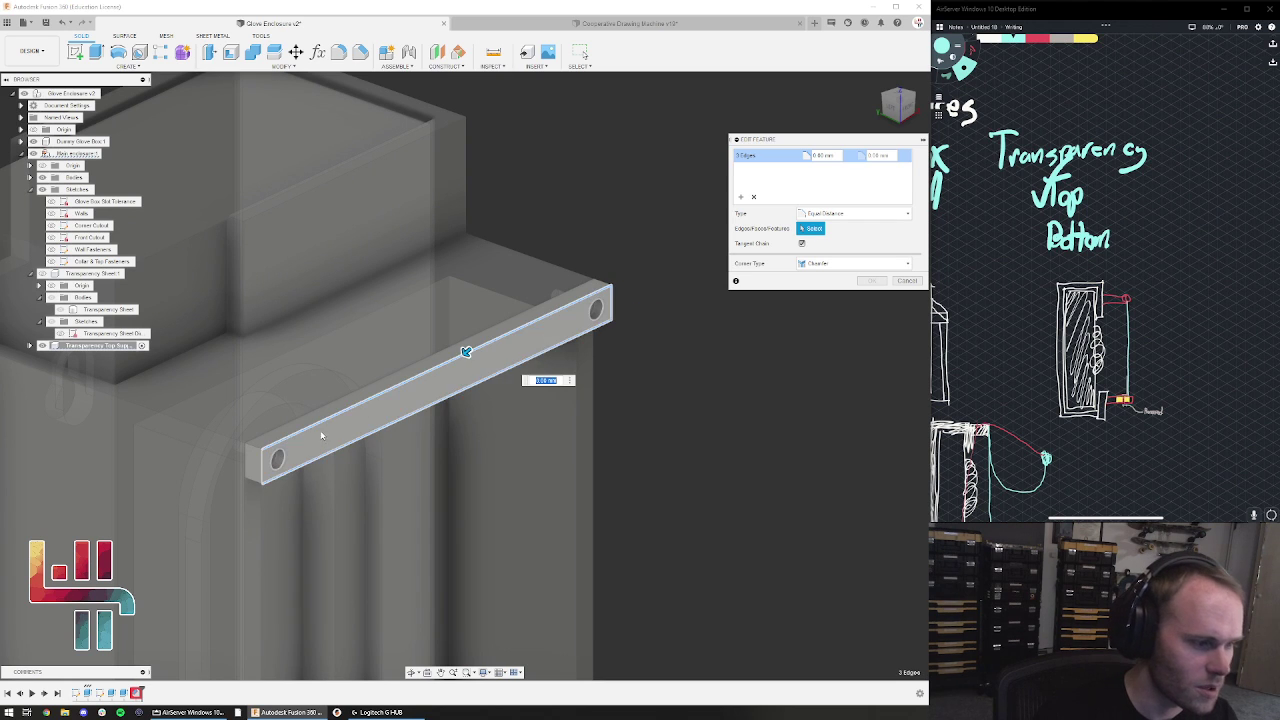
drag(468, 351, 464, 354)
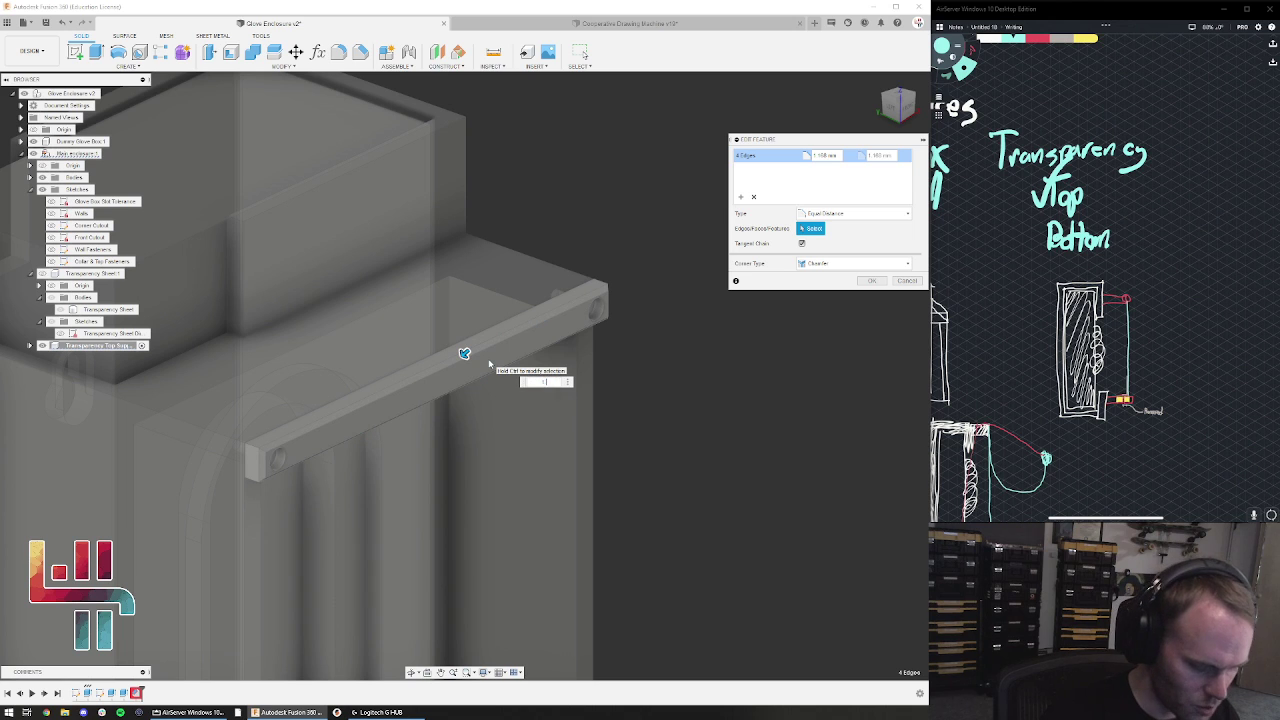
text(1.5)
key(Return)
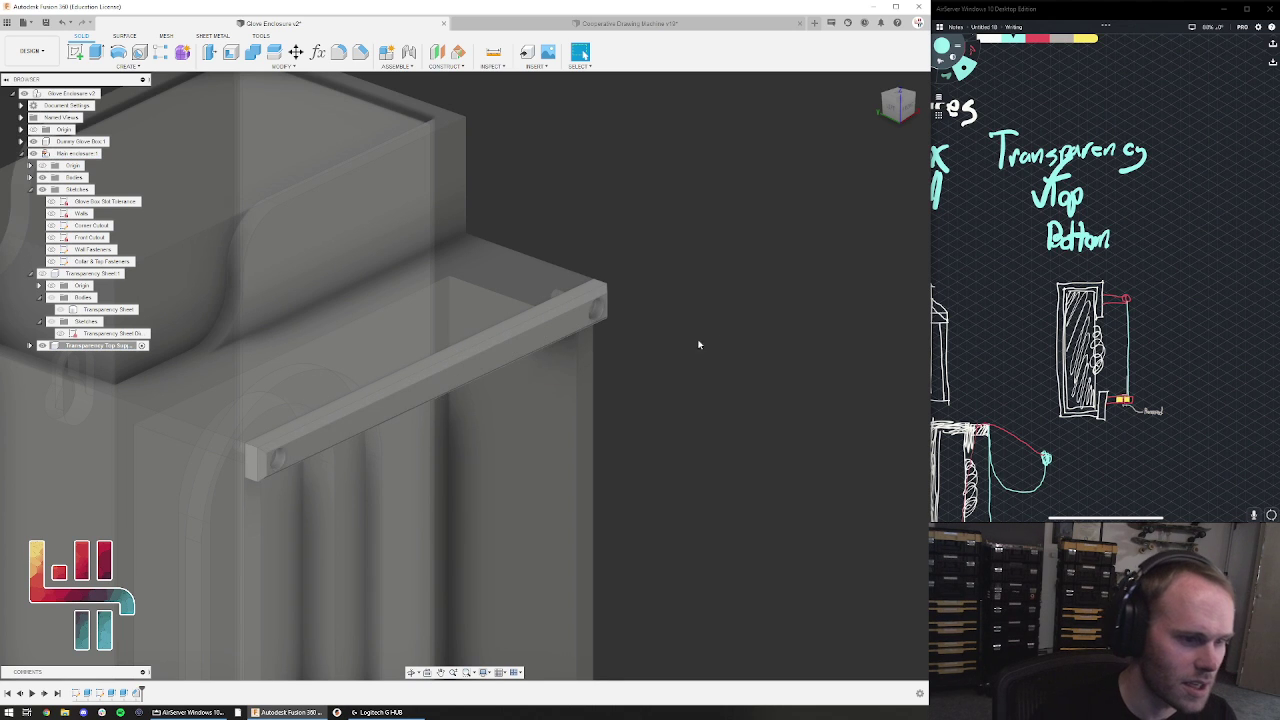
Show the Transparency Sheet component again in front of the enclosure and top support
scroll(793, 358, down, 3)
scroll(757, 332, down, 1)
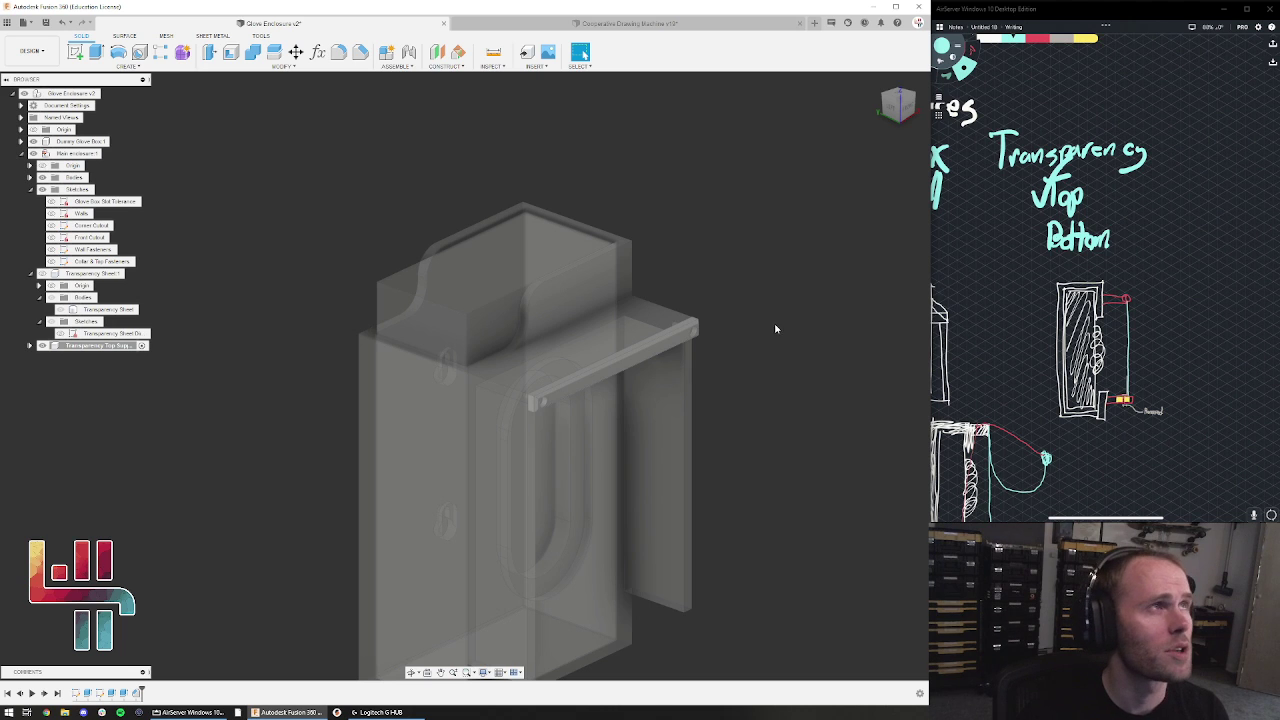
scroll(743, 354, up, 1)
middle_drag(743, 354, 752, 385)
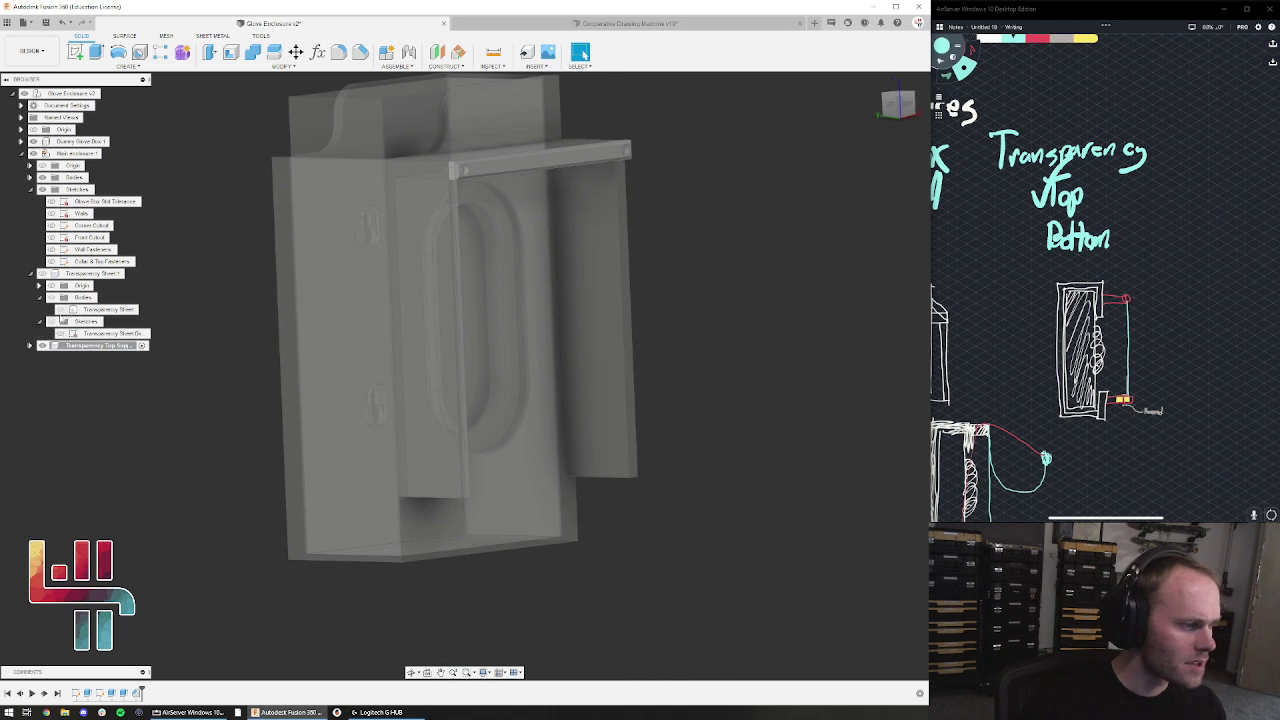
click(64, 310)
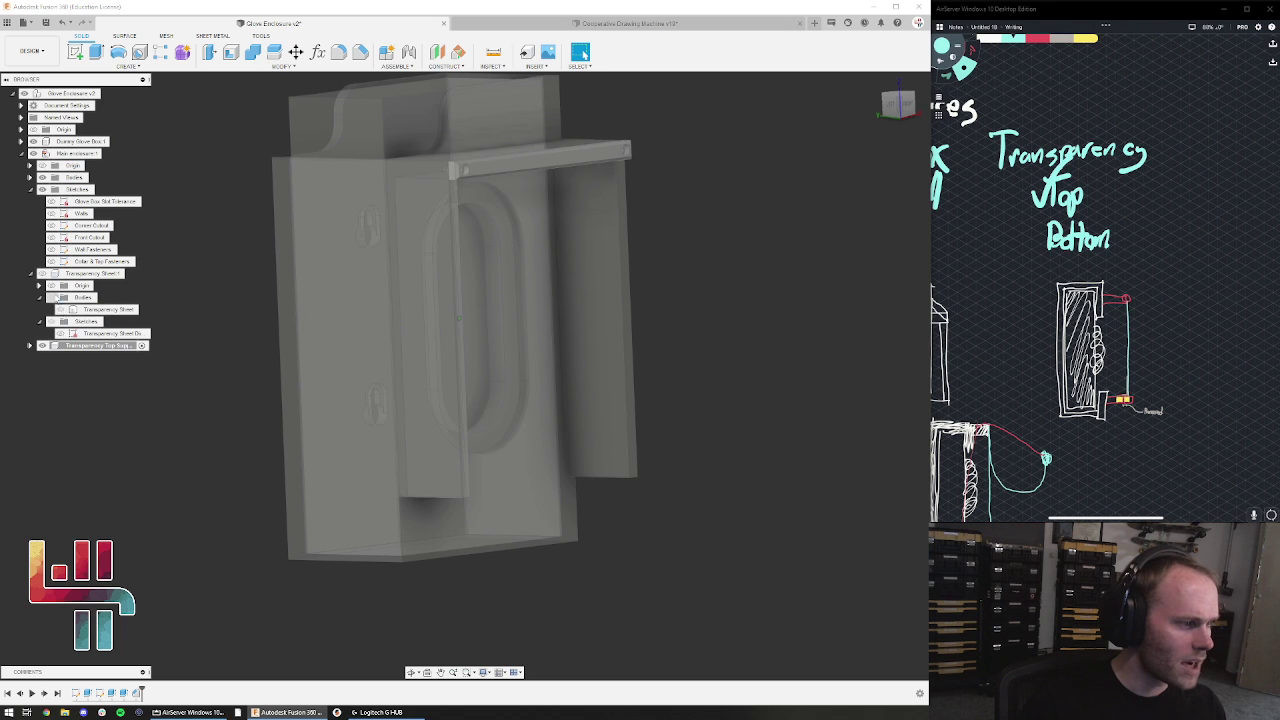
click(46, 275)
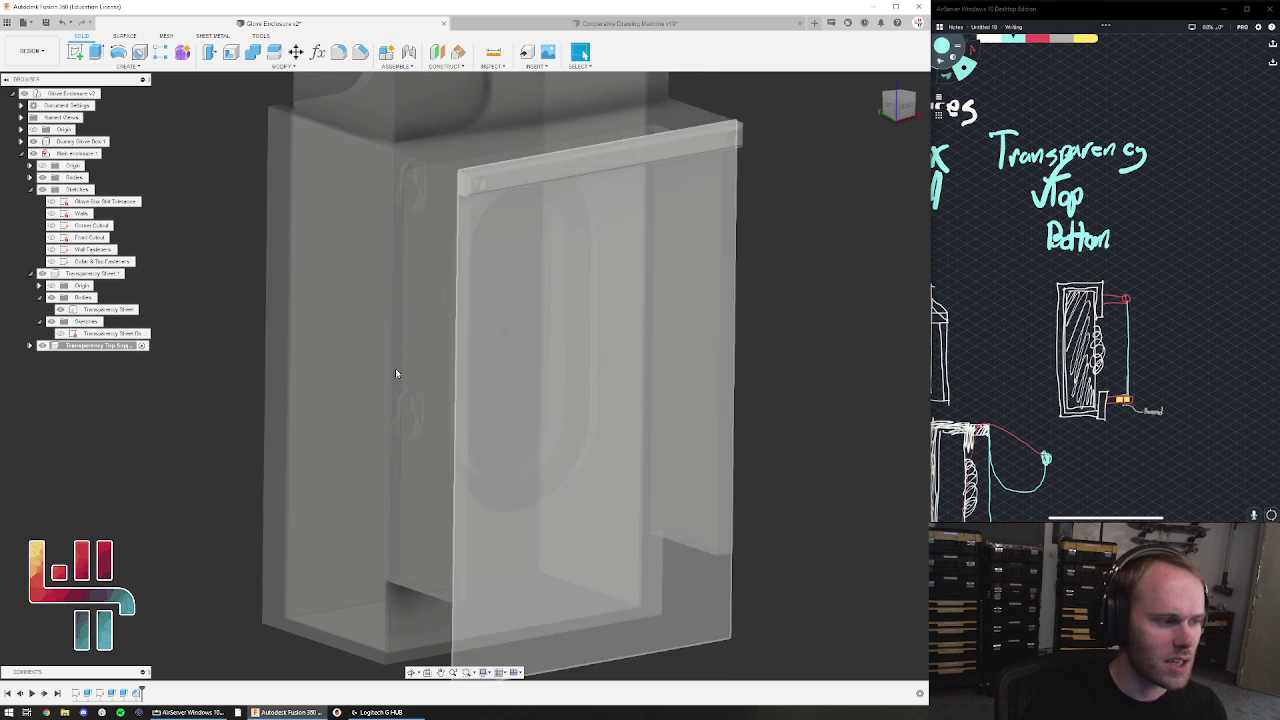
Activate the main enclosure component for editing
click(88, 153)
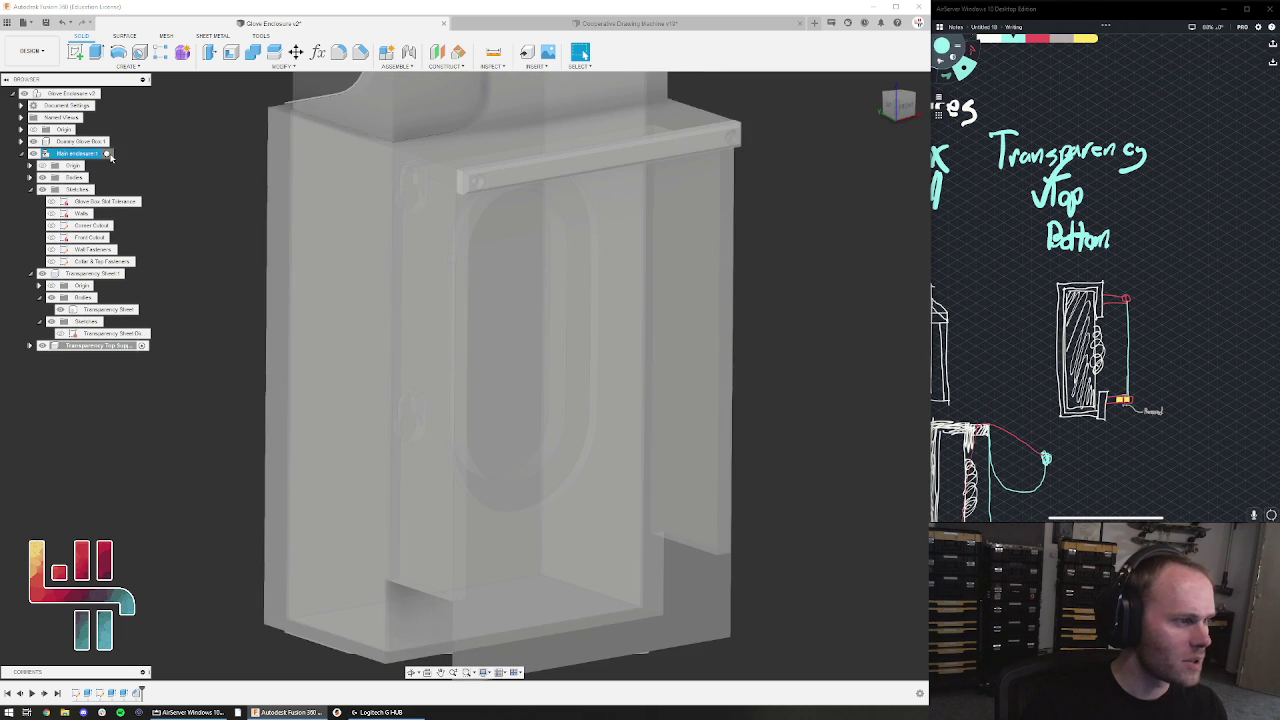